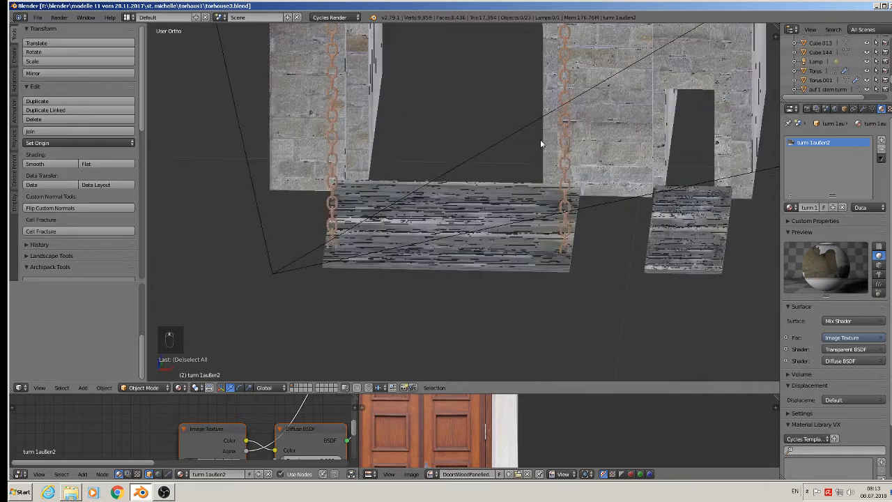
- Enter mesh editing on the gatehouse wall and fill a floor face between the two lower side edges of the arched gateway
{"action": "right_click", "coordinate": [375, 130]}
{"action": "key", "text": "Tab"}
{"action": "middle_click_drag", "start_coordinate": [433, 257], "coordinate": [451, 236]}
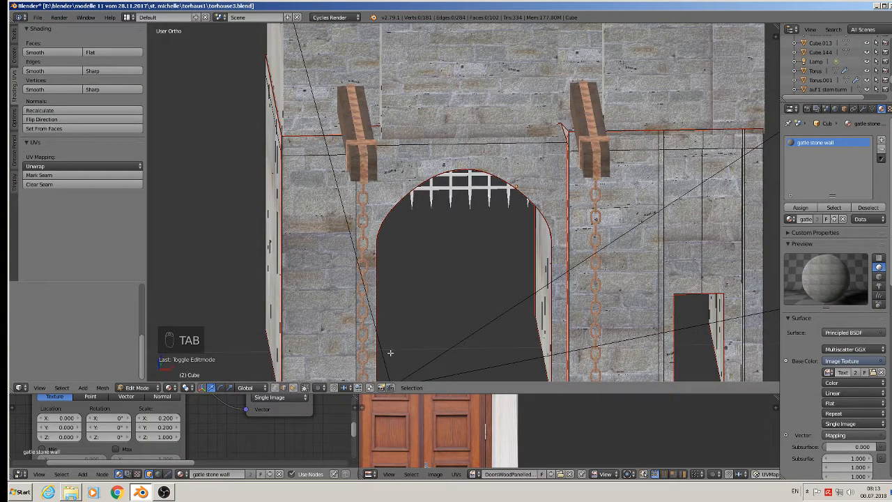
{"action": "right_click", "coordinate": [530, 342]}
{"action": "middle_click_drag", "start_coordinate": [488, 339], "coordinate": [480, 271]}
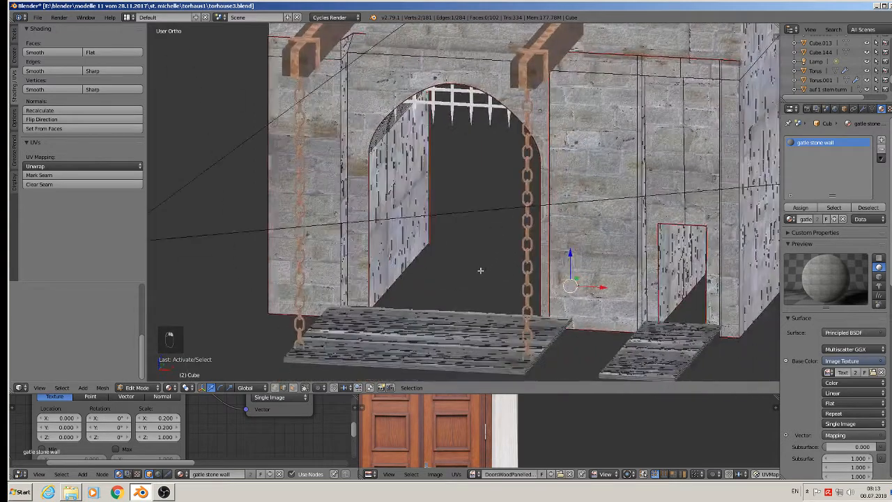
{"action": "right_click", "coordinate": [414, 267], "text": "shift"}
{"action": "key", "text": "f"}
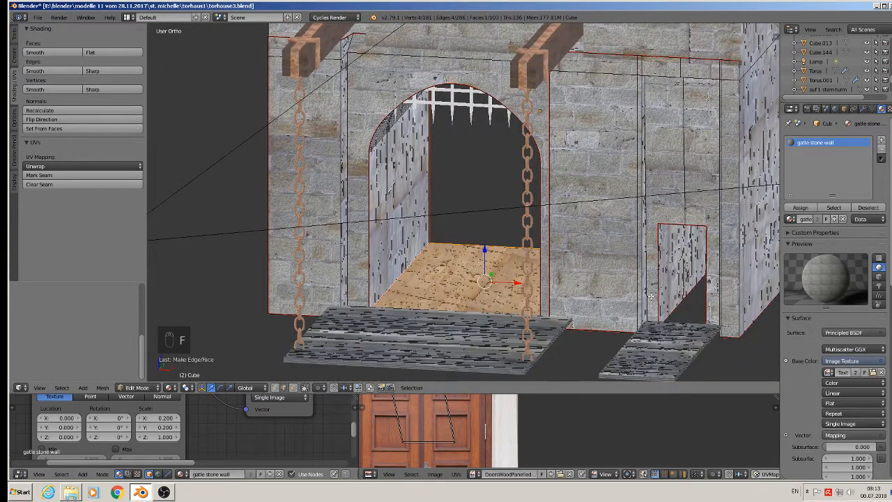
- Fill a floor face between the lower edges of the small side doorway
{"action": "middle_click_drag", "start_coordinate": [690, 322], "coordinate": [712, 322]}
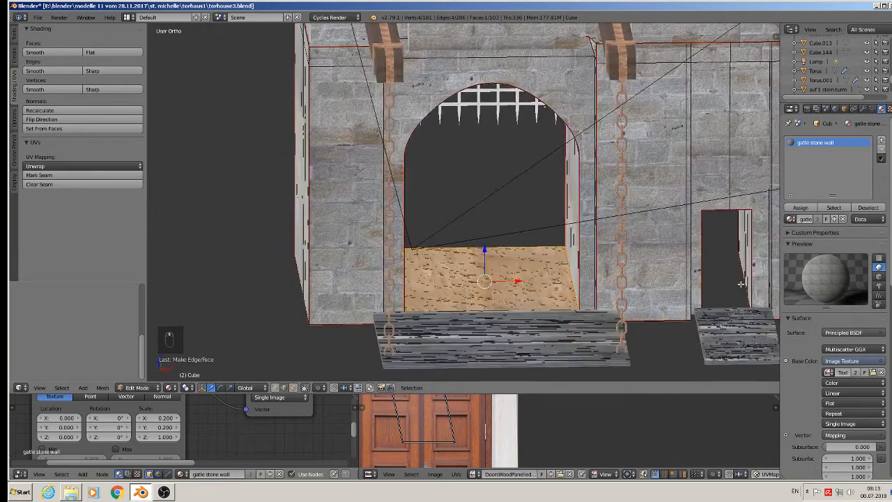
{"action": "right_click", "coordinate": [740, 283]}
{"action": "middle_click_drag", "start_coordinate": [740, 284], "coordinate": [710, 283]}
{"action": "right_click", "coordinate": [705, 283], "text": "shift"}
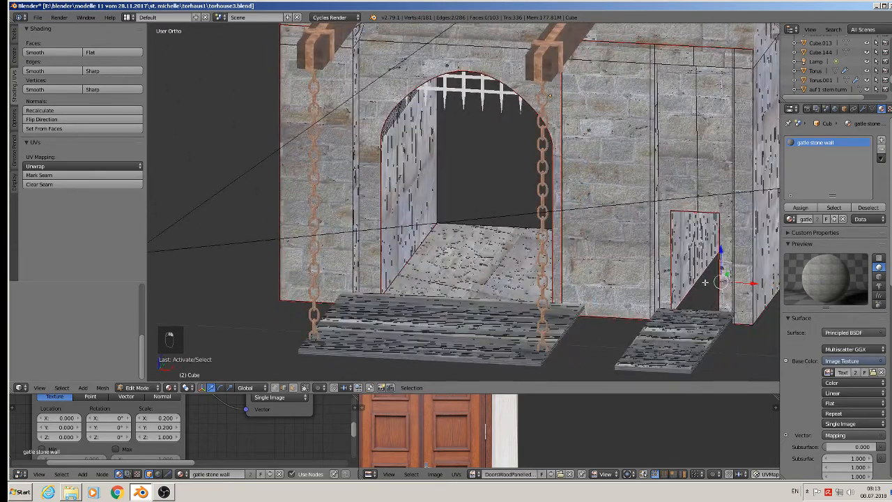
{"action": "key", "text": "f"}
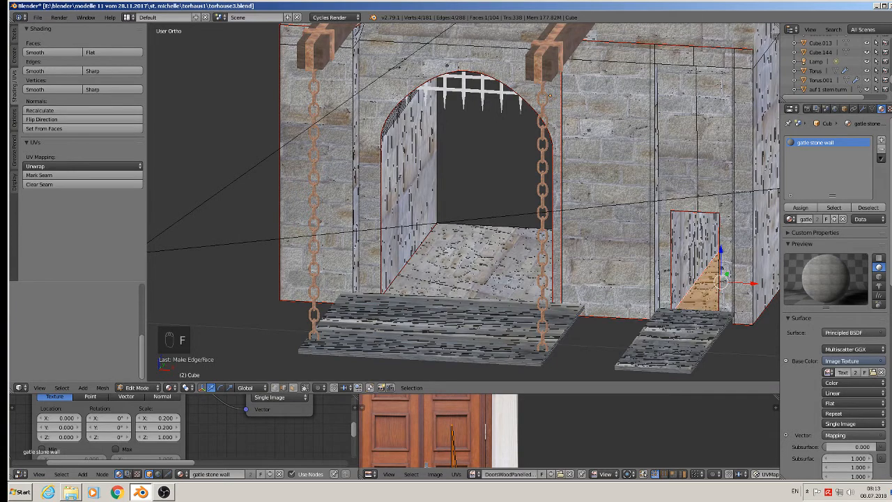
- Add a second material slot to the wall with a new material named "stree stone"
{"action": "left_click", "coordinate": [881, 142]}
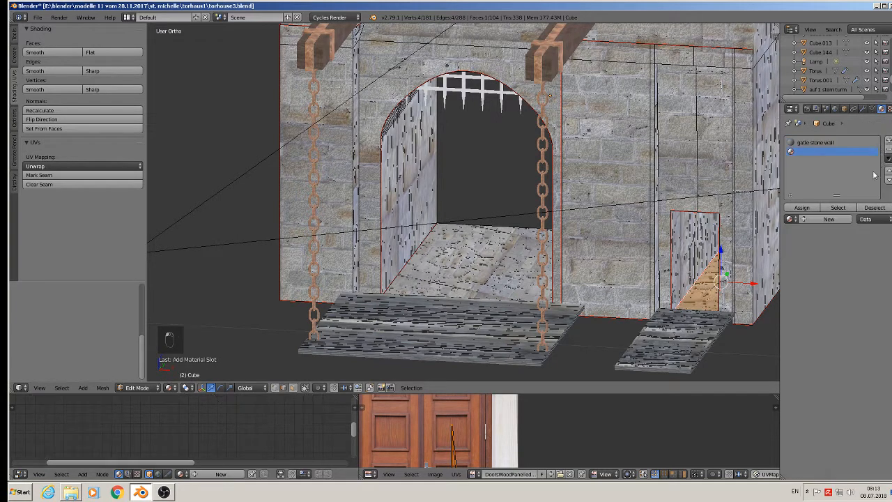
{"action": "left_click", "coordinate": [817, 220]}
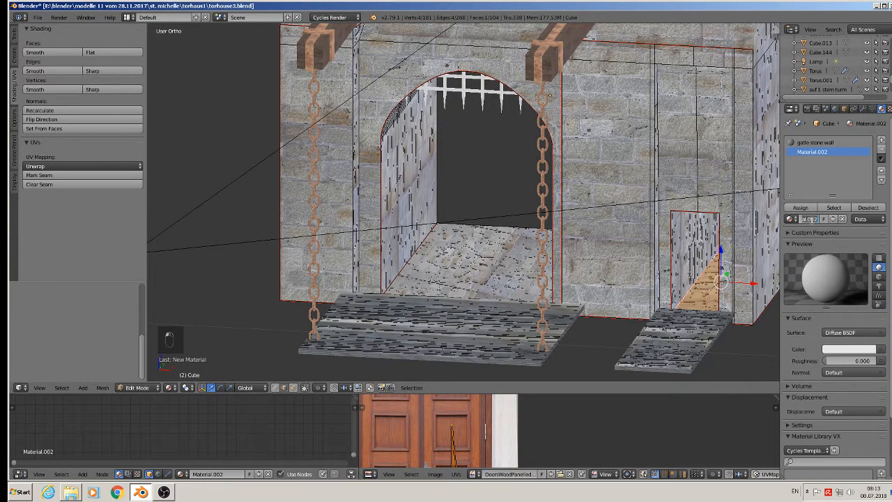
{"action": "key", "text": "BackSpace"}
{"action": "type", "text": "ee stone"}
{"action": "key", "text": "Return"}
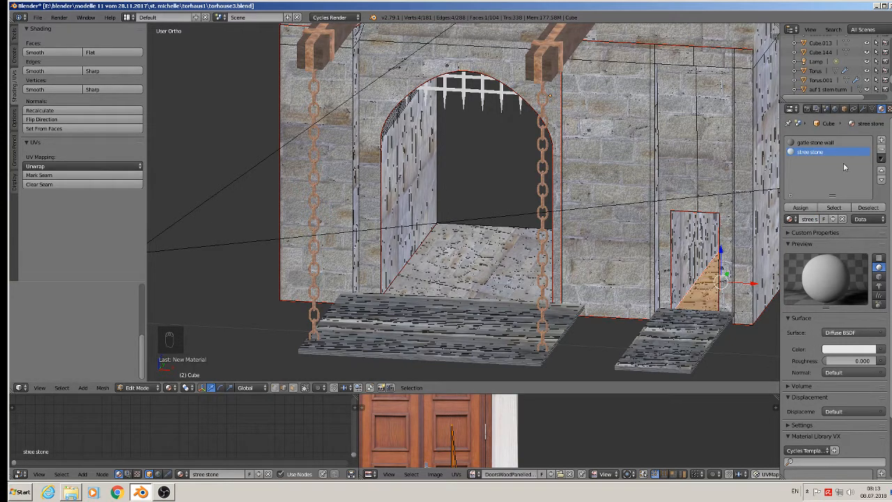
- Copy all shader nodes of the "gatle stone wall" material
{"action": "left_click", "coordinate": [816, 142]}
{"action": "scroll", "coordinate": [488, 279], "scroll_direction": "down", "scroll_amount": 4}
{"action": "scroll", "coordinate": [299, 430], "scroll_direction": "down", "scroll_amount": 3}
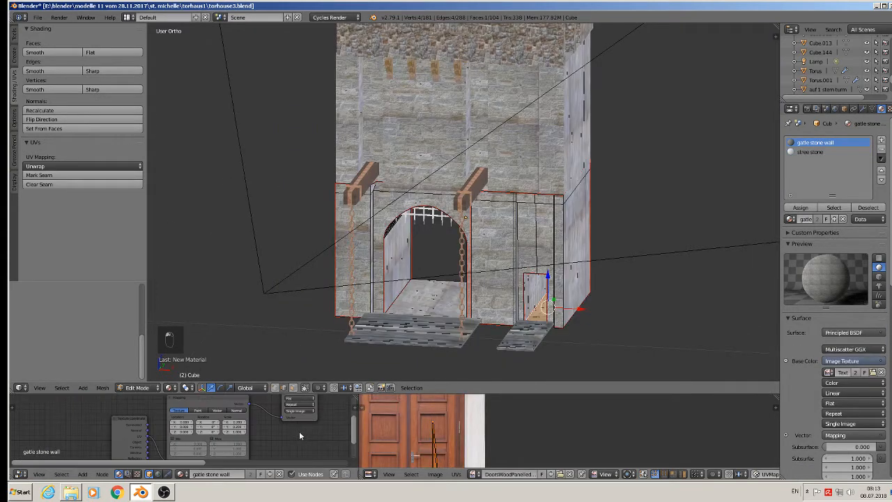
{"action": "middle_click_drag", "start_coordinate": [278, 437], "coordinate": [185, 451]}
{"action": "scroll", "coordinate": [200, 444], "scroll_direction": "down", "scroll_amount": 2}
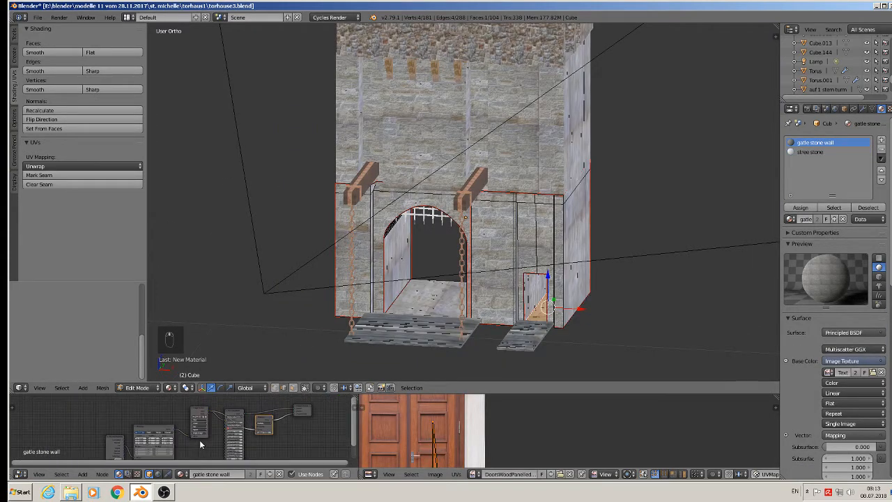
{"action": "key", "text": "a"}
{"action": "key", "text": "a"}
{"action": "key", "text": "a"}
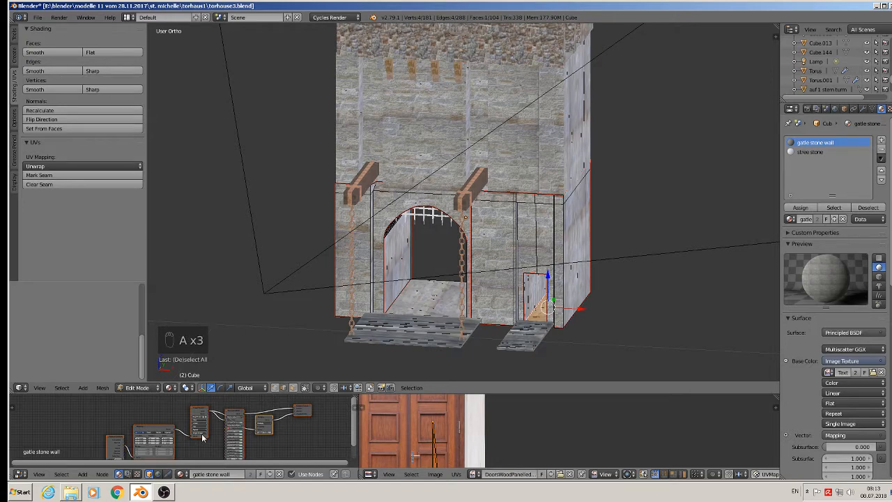
{"action": "key", "text": "ctrl+c"}
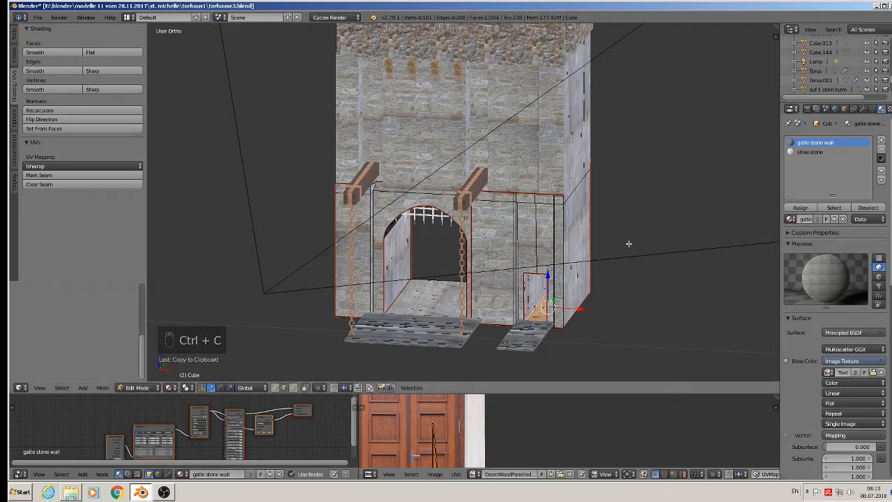
- Replace the default nodes of the "stree stone" material with the copied node setup
{"action": "left_click", "coordinate": [823, 154]}
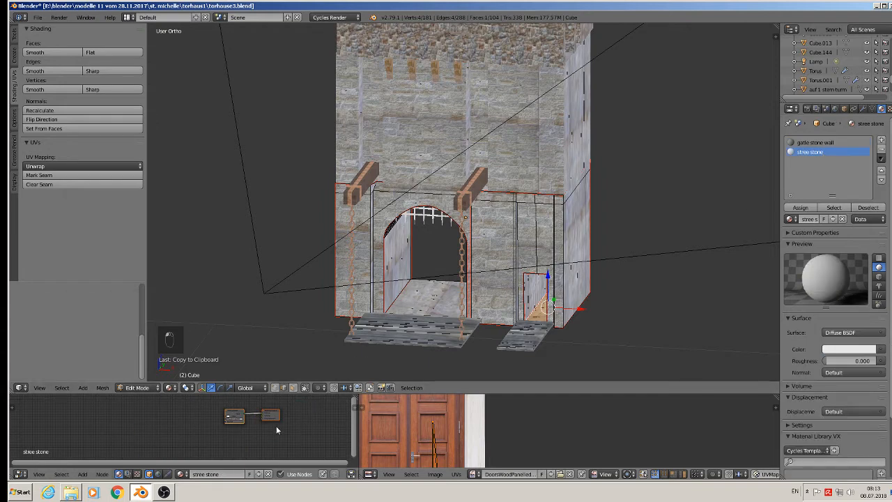
{"action": "key", "text": "x"}
{"action": "key", "text": "ctrl+v"}
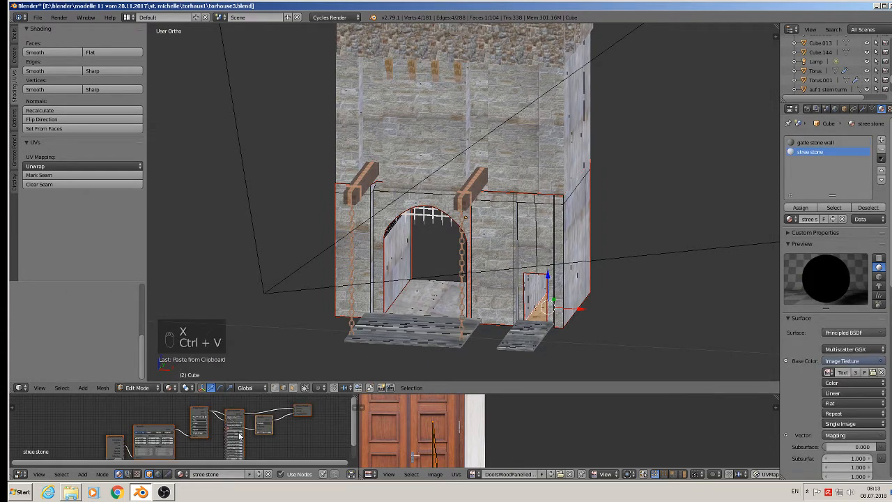
{"action": "key", "text": "Home"}
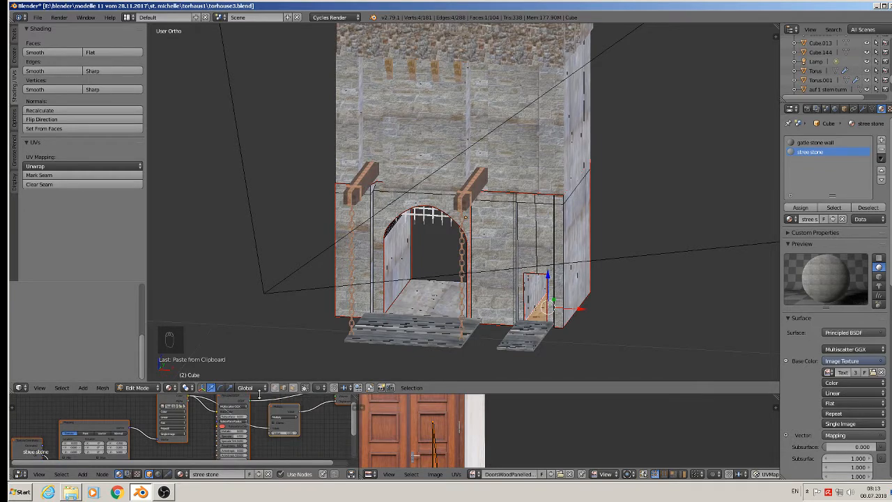
- Load FloorStreets0072_1_S.jpg into the Image Texture node of the "stree stone" material
{"action": "left_click_drag", "start_coordinate": [258, 393], "coordinate": [258, 325]}
{"action": "scroll", "coordinate": [251, 375], "scroll_direction": "up", "scroll_amount": 4}
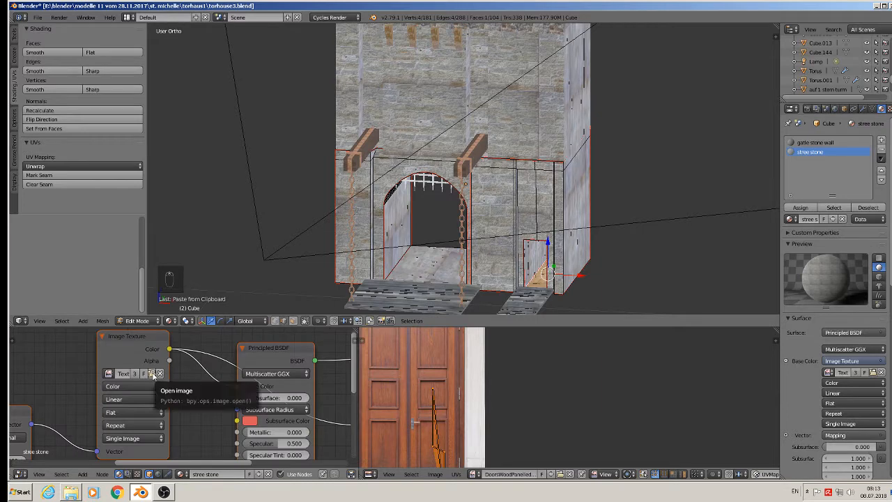
{"action": "left_click", "coordinate": [152, 374]}
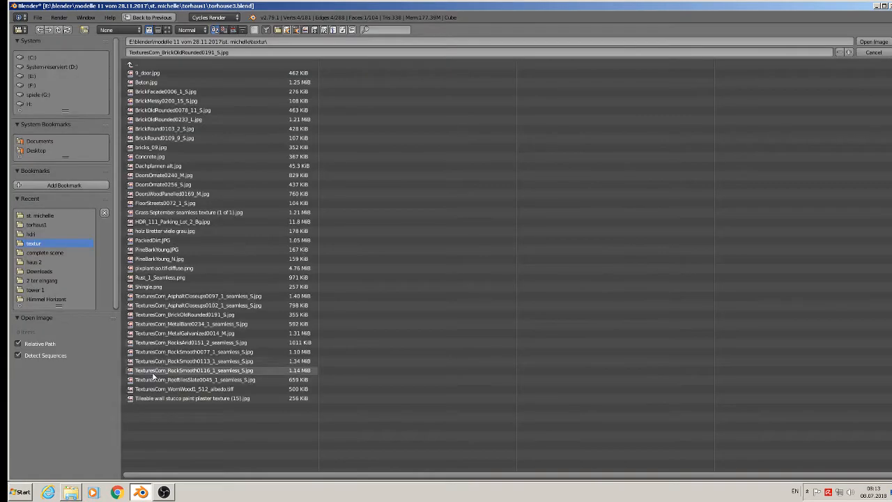
{"action": "left_click", "coordinate": [167, 30]}
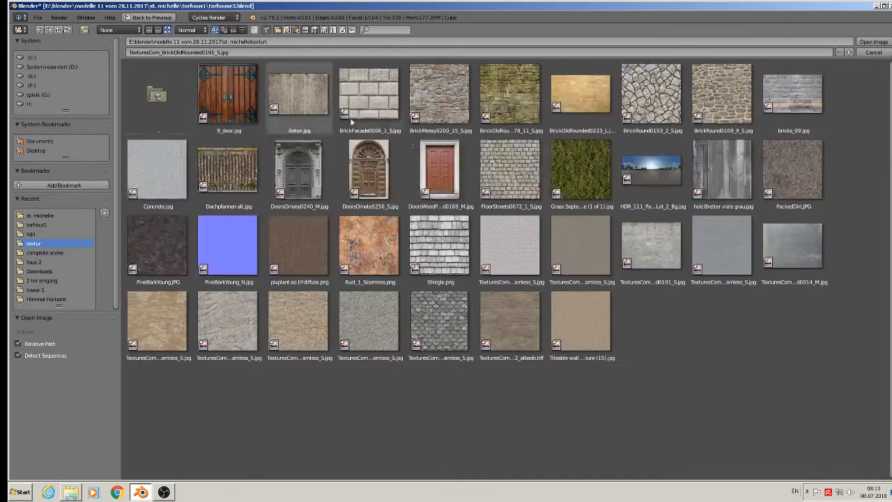
{"action": "double_click", "coordinate": [513, 176]}
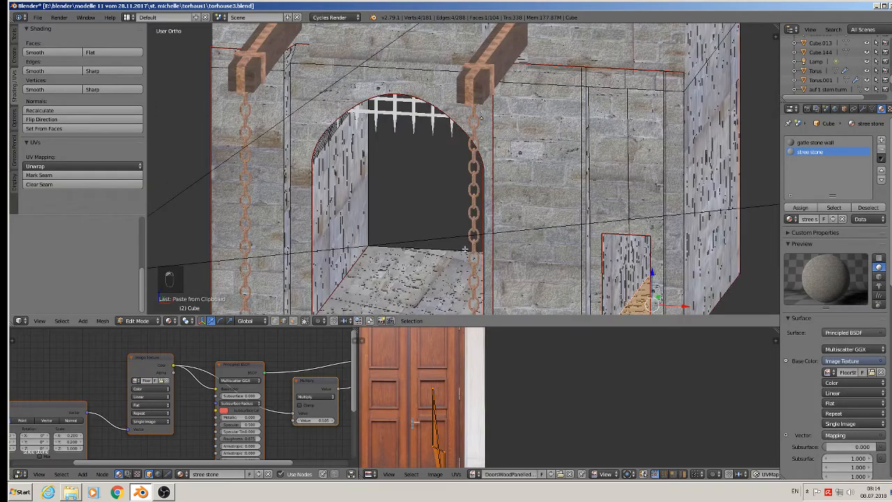
- Assign the "stree stone" material to the floor faces of the small doorway and the arched gateway
{"action": "left_click", "coordinate": [800, 207]}
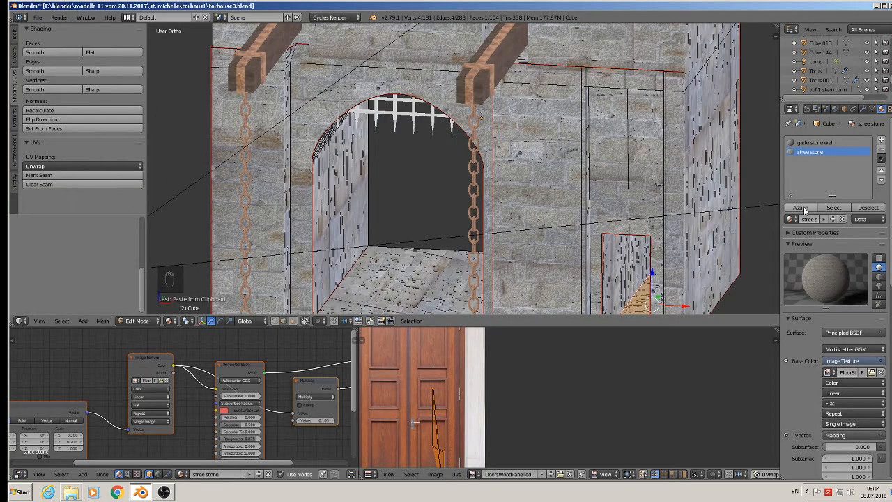
{"action": "middle_click_drag", "start_coordinate": [507, 283], "coordinate": [511, 170], "text": "shift"}
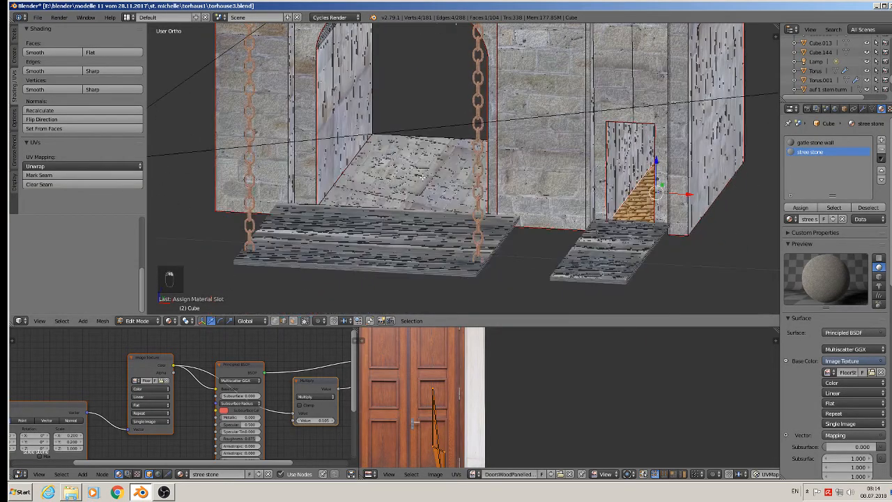
{"action": "right_click", "coordinate": [427, 171]}
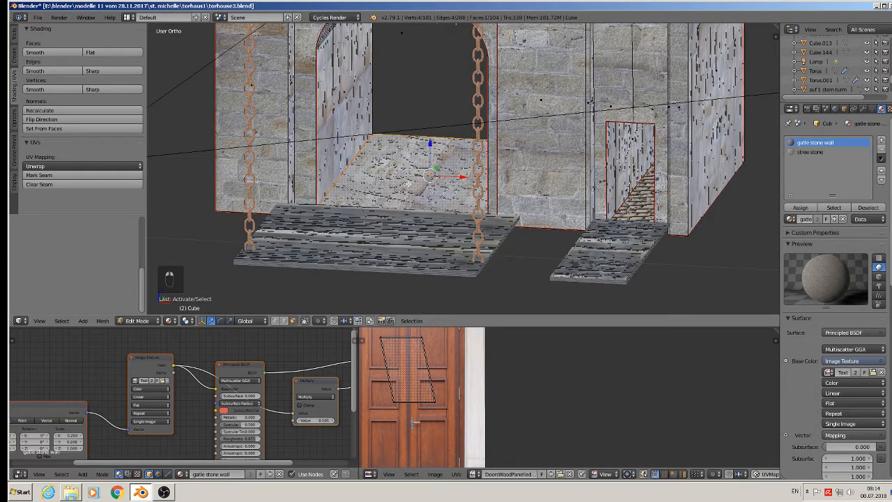
{"action": "left_click", "coordinate": [800, 207]}
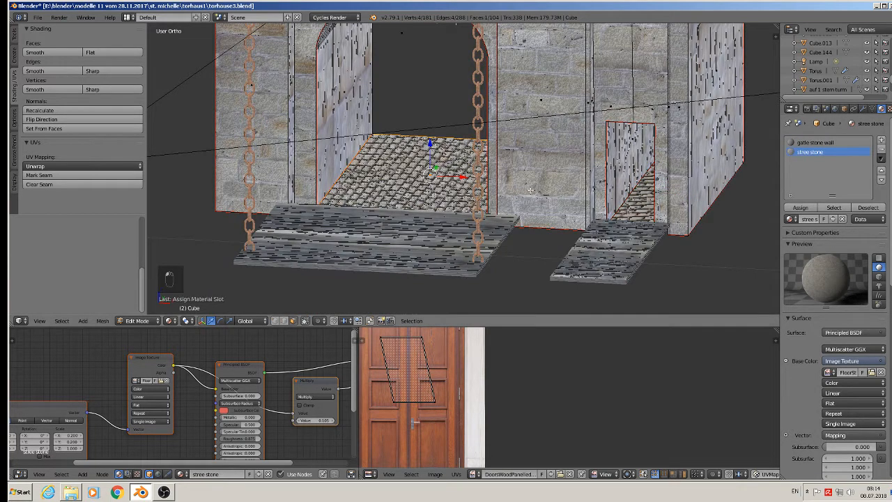
- Rotate the UVs of the arched gateway's floor face by 90 degrees
{"action": "scroll", "coordinate": [434, 179], "scroll_direction": "up", "scroll_amount": 2}
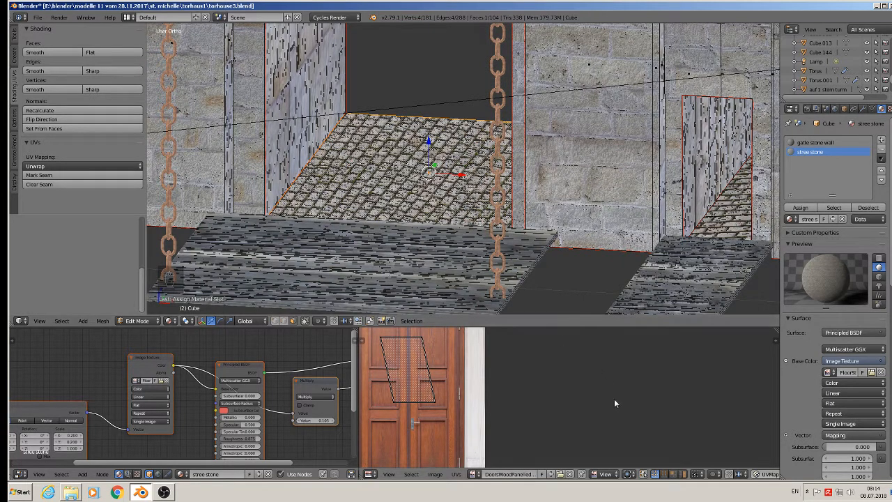
{"action": "scroll", "coordinate": [605, 392], "scroll_direction": "down", "scroll_amount": 5}
{"action": "scroll", "coordinate": [573, 407], "scroll_direction": "up", "scroll_amount": 4}
{"action": "key", "text": "a"}
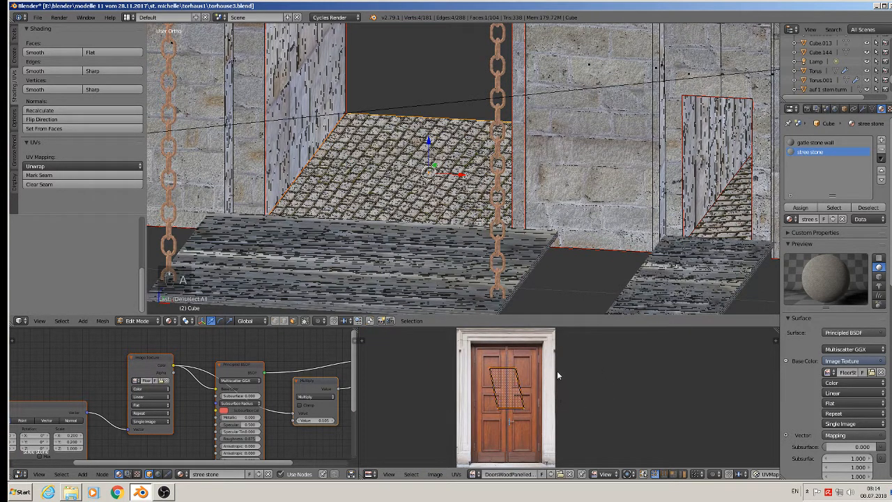
{"action": "type", "text": "r90"}
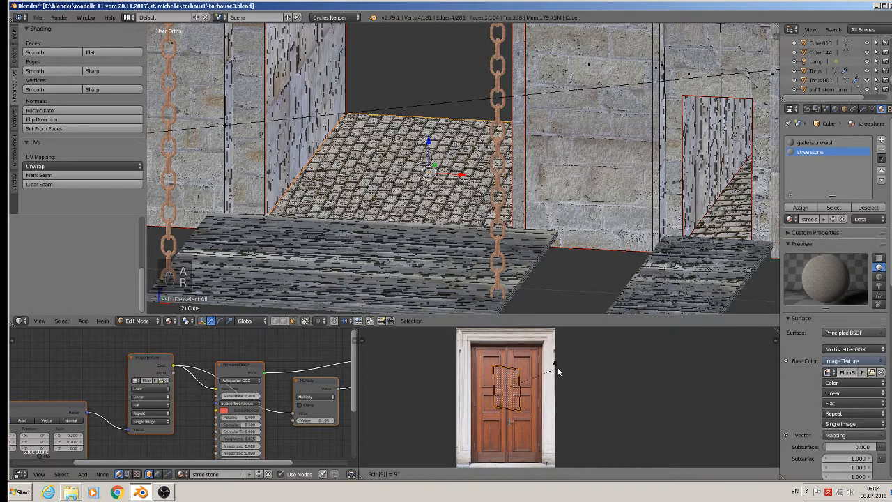
{"action": "key", "text": "Return"}
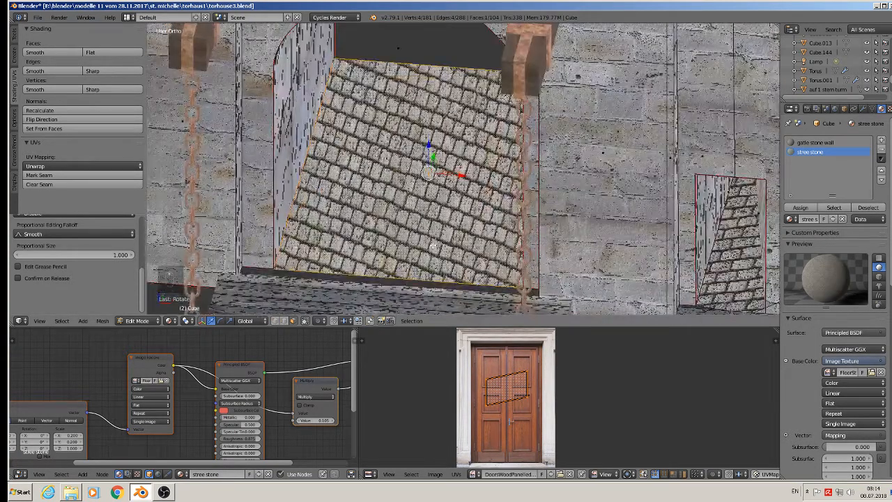
- Map the arched gateway's floor with Project From View in top view, and deselect everything
{"action": "key", "text": "KP_7"}
{"action": "key", "text": "u"}
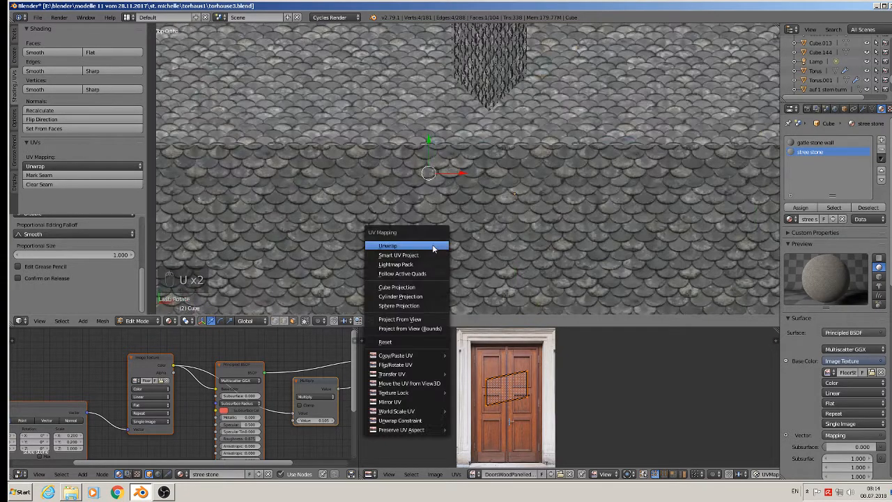
{"action": "left_click", "coordinate": [430, 323]}
{"action": "middle_click_drag", "start_coordinate": [458, 258], "coordinate": [492, 160]}
{"action": "key", "text": "a"}
{"action": "key", "text": "a"}
{"action": "key", "text": "a"}
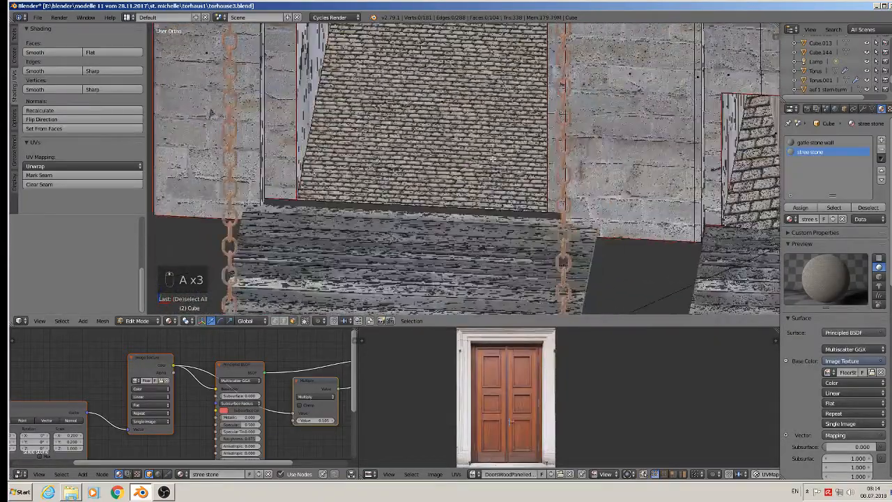
- Select the small doorway's floor face and map its UVs with Project From View in top view
{"action": "middle_click_drag", "start_coordinate": [652, 161], "coordinate": [460, 156]}
{"action": "right_click", "coordinate": [598, 139]}
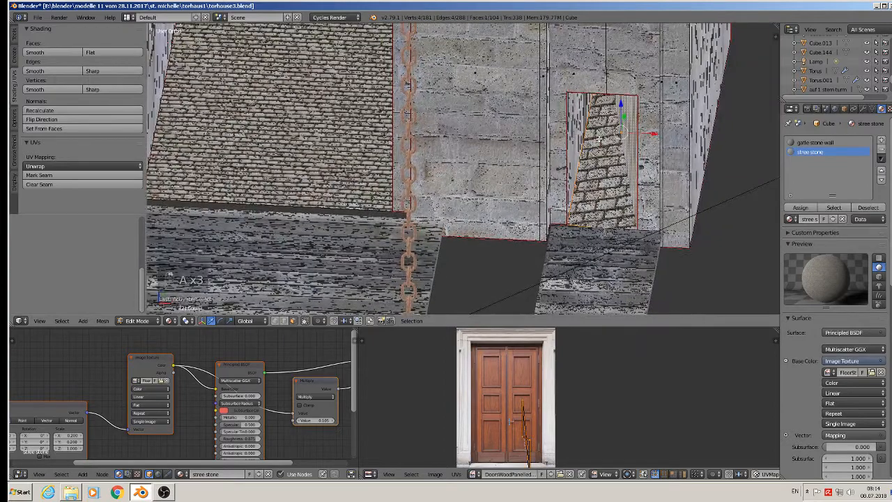
{"action": "key", "text": "KP_7"}
{"action": "key", "text": "u"}
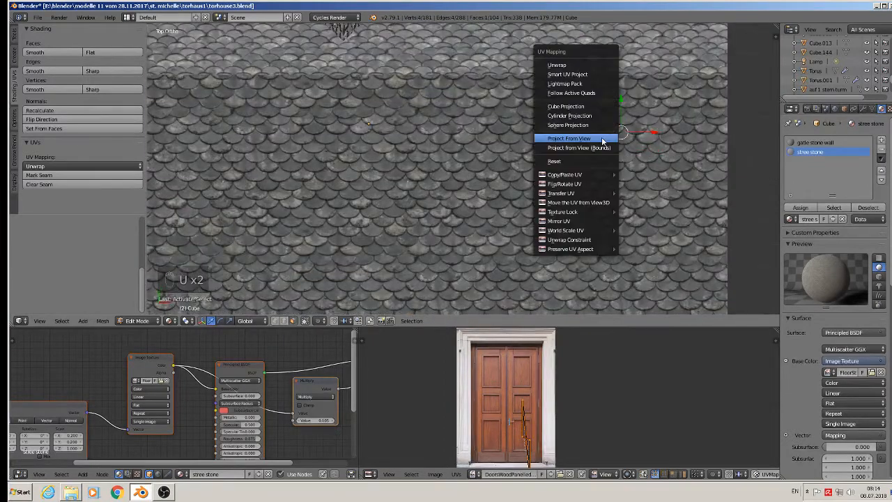
{"action": "left_click", "coordinate": [602, 137]}
{"action": "middle_click_drag", "start_coordinate": [601, 138], "coordinate": [574, 141]}
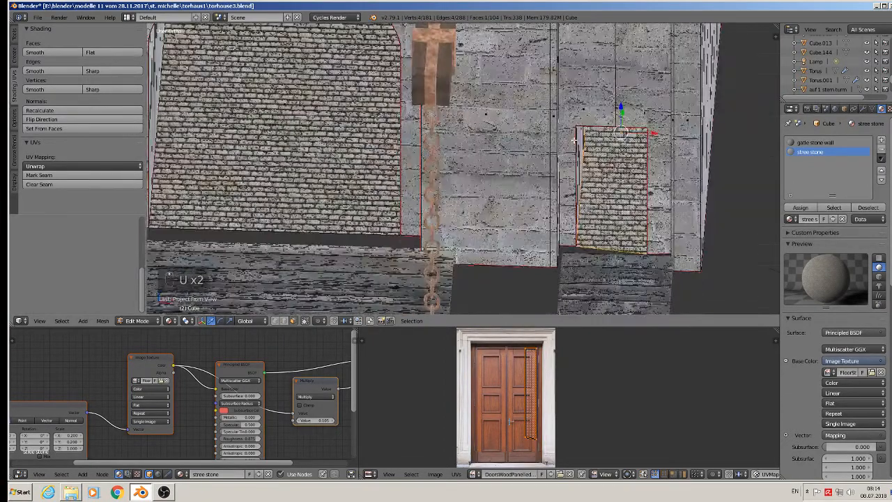
- Set the X scale of the "stree stone" material's Mapping node to 0.4
{"action": "middle_click_drag", "start_coordinate": [170, 424], "coordinate": [285, 391]}
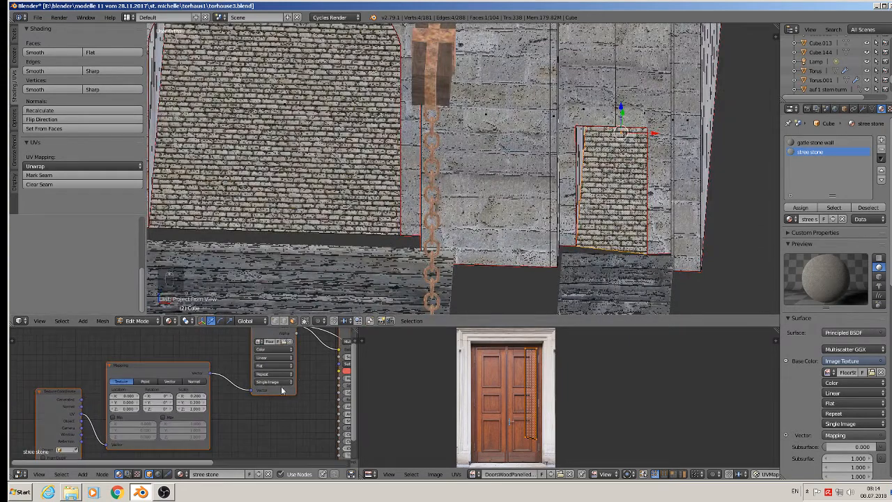
{"action": "scroll", "coordinate": [230, 391], "scroll_direction": "up", "scroll_amount": 6}
{"action": "scroll", "coordinate": [187, 406], "scroll_direction": "up", "scroll_amount": 1}
{"action": "left_click", "coordinate": [164, 400]}
{"action": "type", "text": "0.4"}
{"action": "key", "text": "Return"}
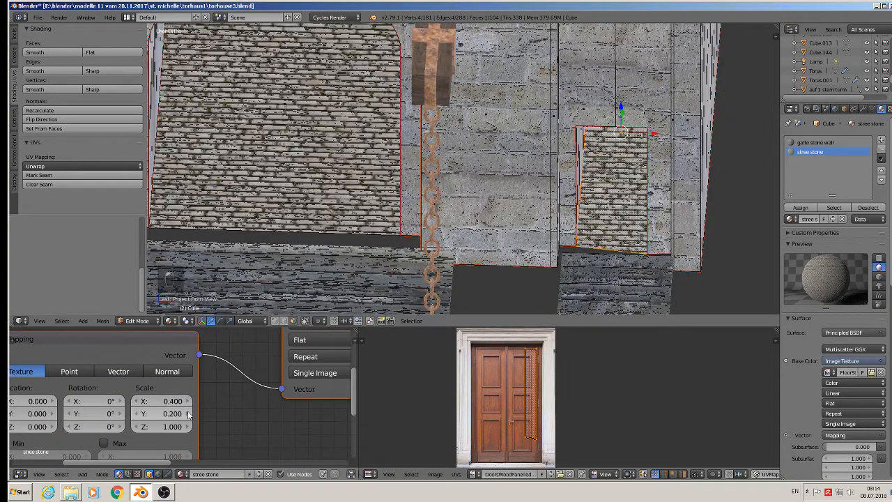
- Set the Y scale of the "stree stone" material's Mapping node to 0.4 and deselect all of the mesh
{"action": "left_click", "coordinate": [188, 414]}
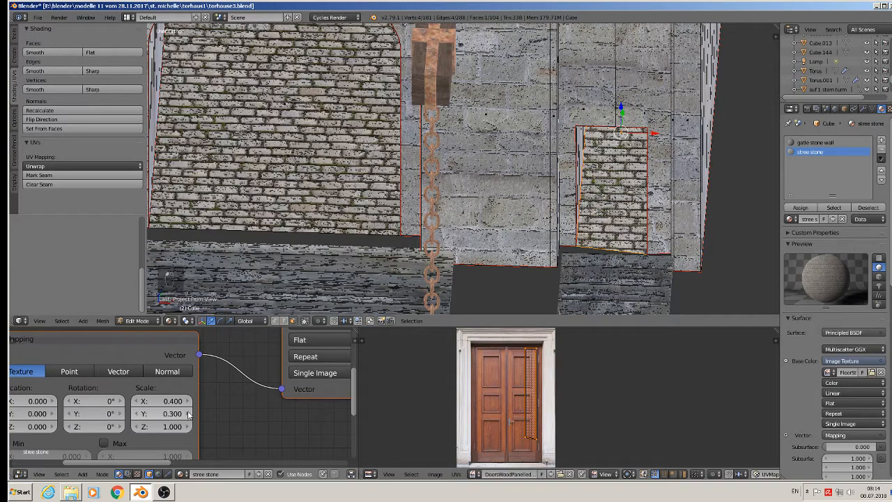
{"action": "left_click", "coordinate": [188, 414]}
{"action": "scroll", "coordinate": [286, 282], "scroll_direction": "down", "scroll_amount": 4}
{"action": "middle_click_drag", "start_coordinate": [286, 284], "coordinate": [425, 225]}
{"action": "key", "text": "a"}
{"action": "key", "text": "a"}
{"action": "key", "text": "a"}
{"action": "scroll", "coordinate": [305, 237], "scroll_direction": "down", "scroll_amount": 2}
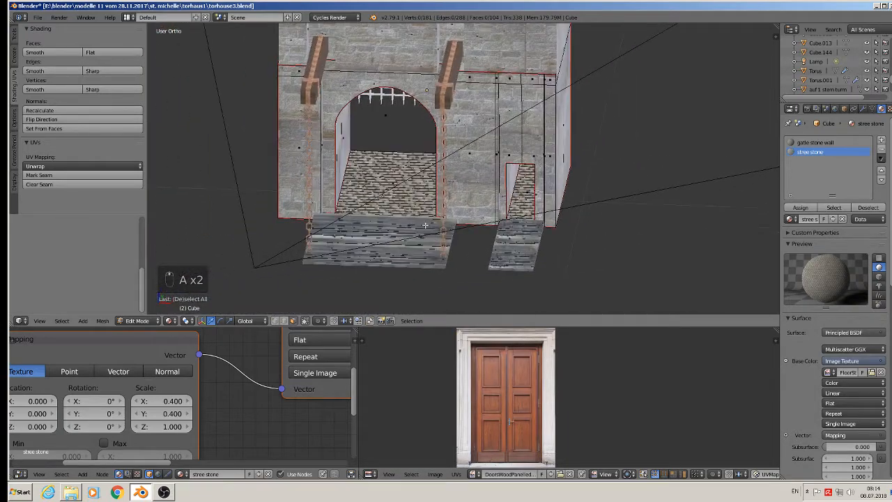
{"action": "middle_click_drag", "start_coordinate": [440, 259], "coordinate": [432, 271]}
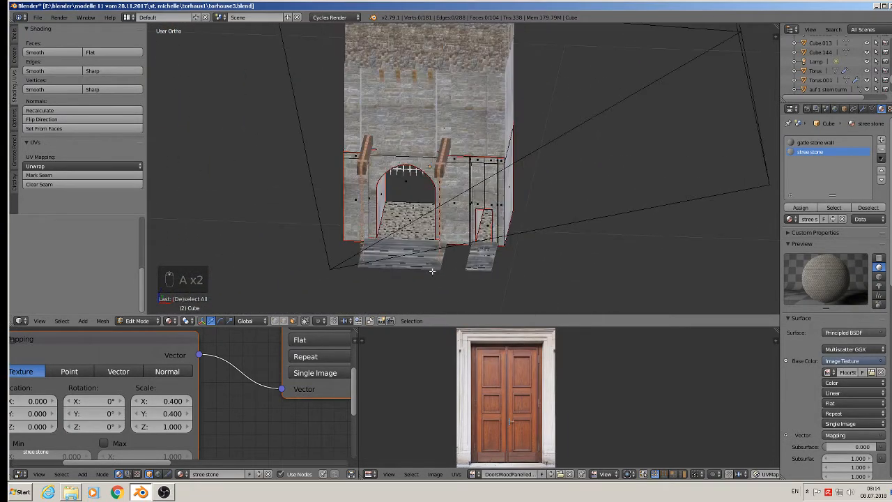
- In Object Mode and front view, add a cube at the reference photo's corner fence post and shrink it to the post's width
{"action": "key", "text": "KP_1"}
{"action": "scroll", "coordinate": [480, 196], "scroll_direction": "down", "scroll_amount": 4}
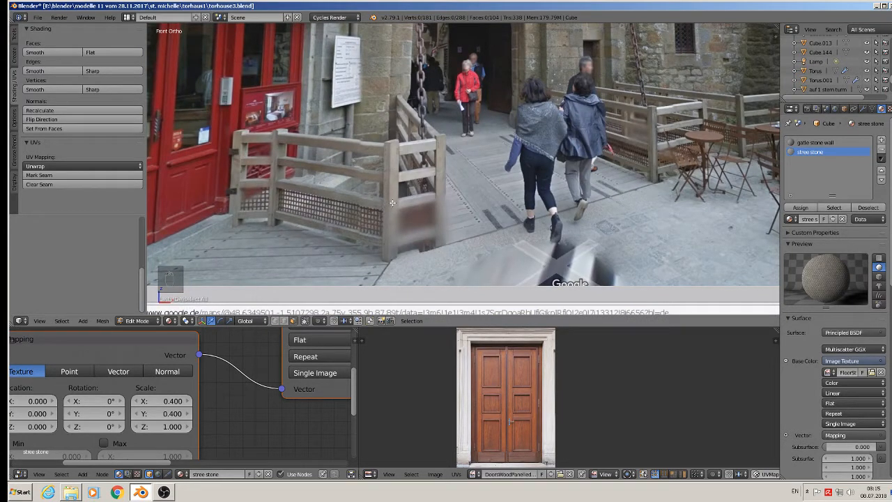
{"action": "key", "text": "Tab"}
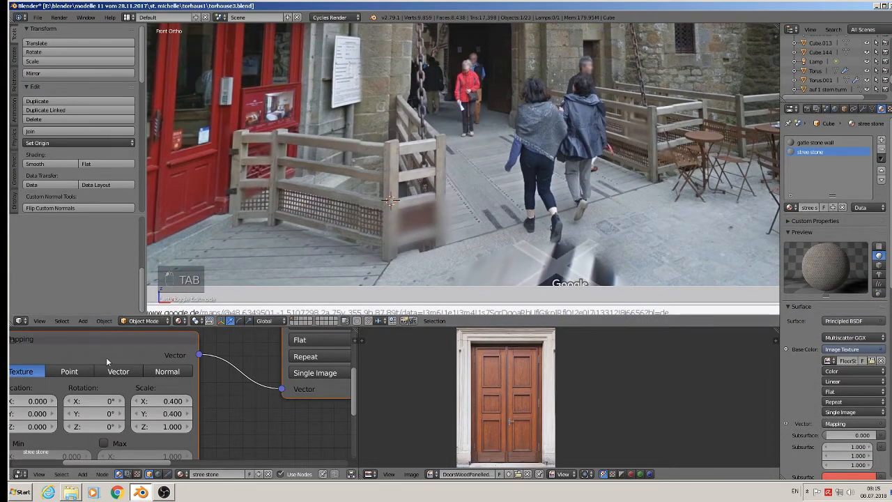
{"action": "left_click", "coordinate": [83, 321]}
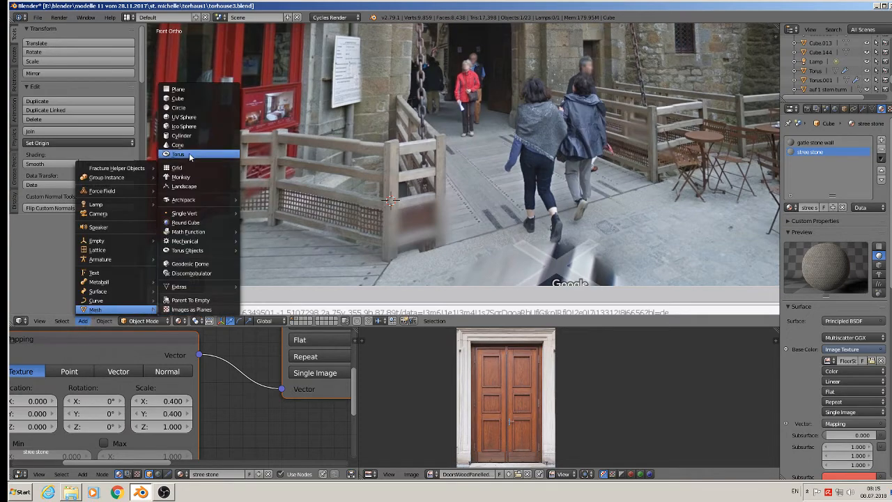
{"action": "left_click", "coordinate": [195, 100]}
{"action": "key", "text": "s"}
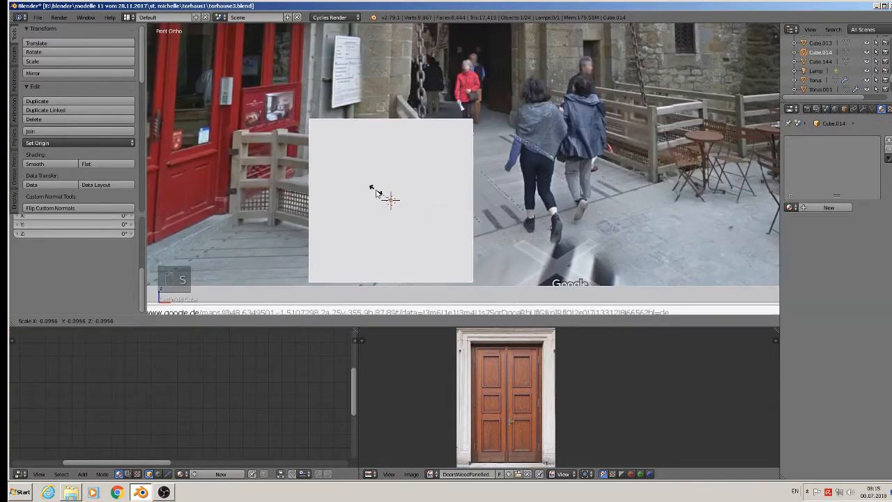
{"action": "left_click", "coordinate": [394, 203]}
{"action": "key", "text": "s"}
{"action": "key", "text": "s"}
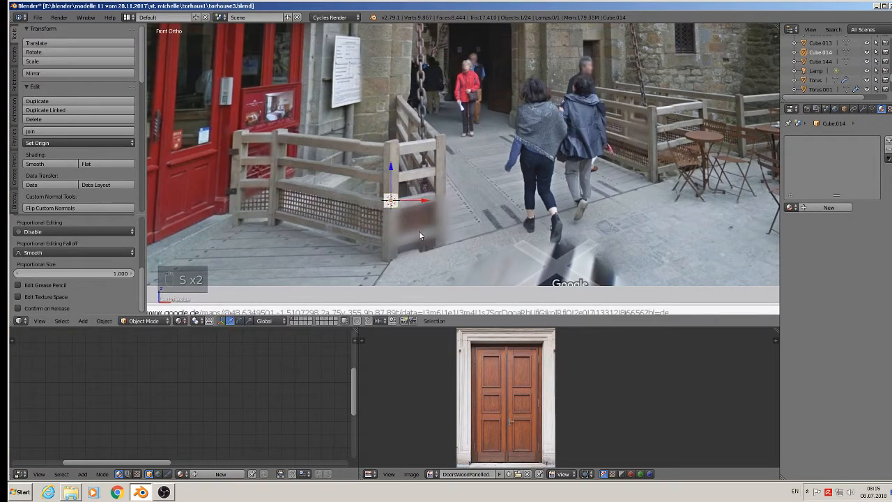
{"action": "key", "text": "y"}
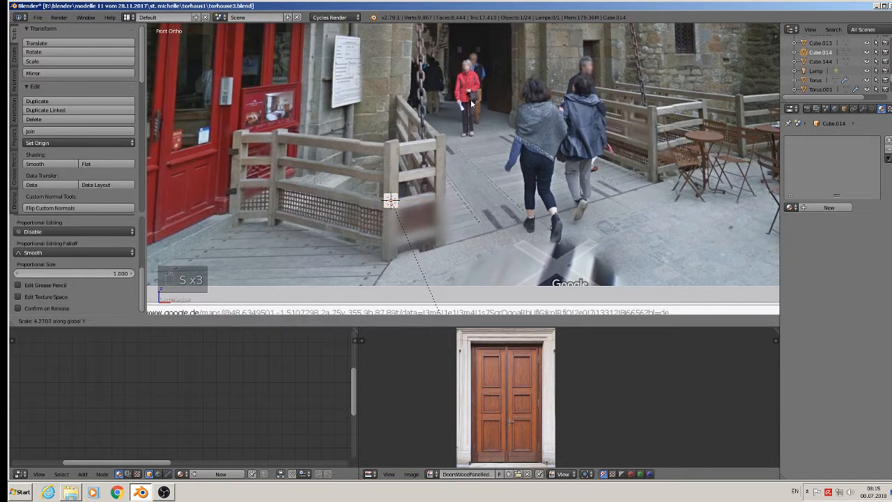
{"action": "left_click", "coordinate": [481, 217]}
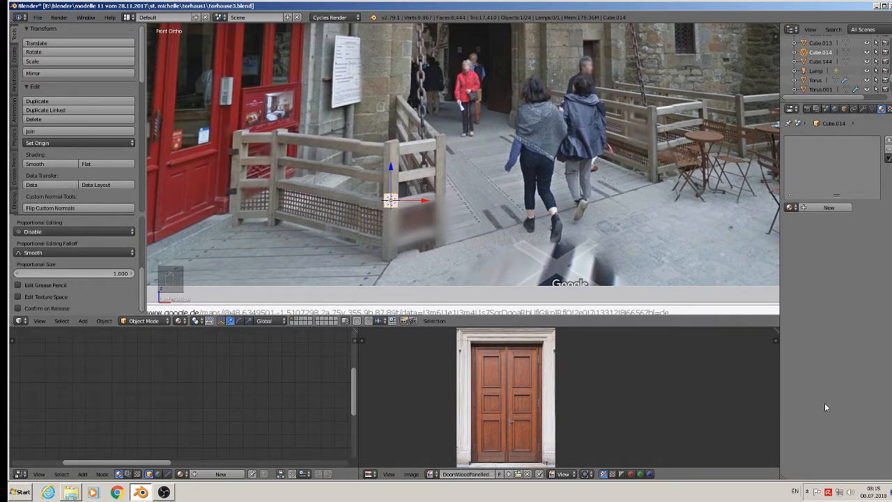
- Switch the keyboard language to German (DE) and stretch the cube along Z to the full height of the fence post
{"action": "left_click", "coordinate": [795, 492]}
{"action": "left_click", "coordinate": [826, 459]}
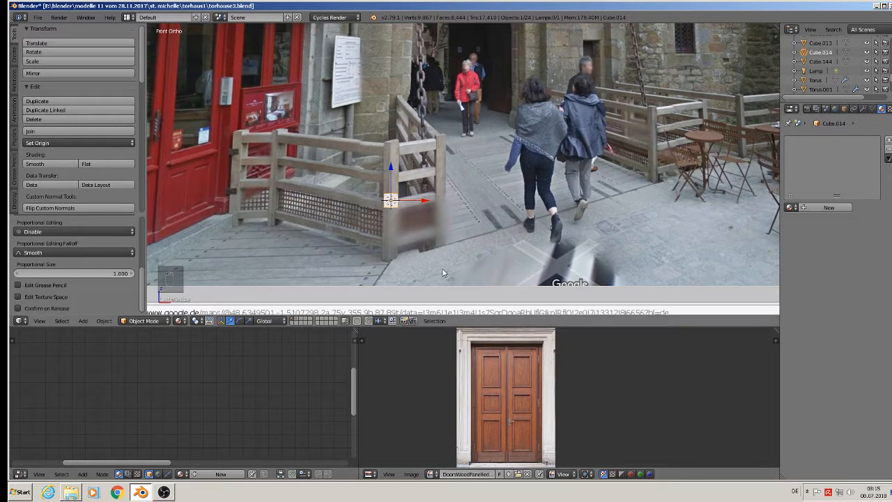
{"action": "key", "text": "s"}
{"action": "key", "text": "z"}
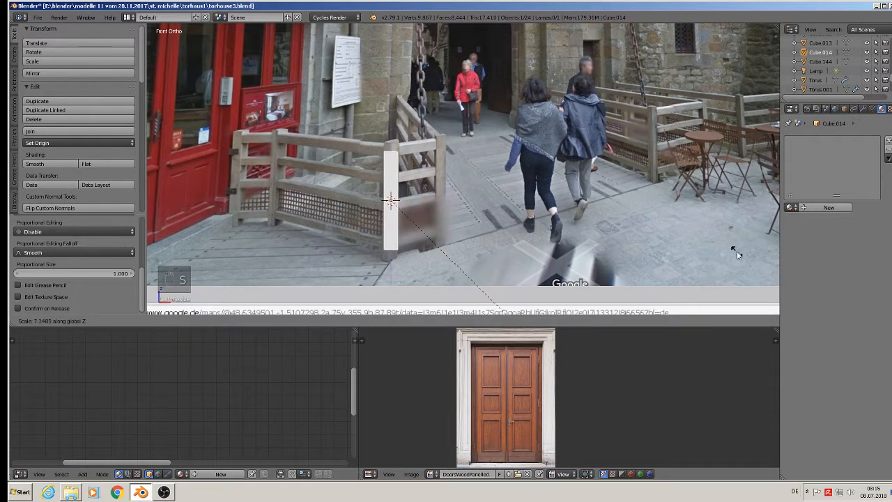
{"action": "left_click", "coordinate": [505, 309]}
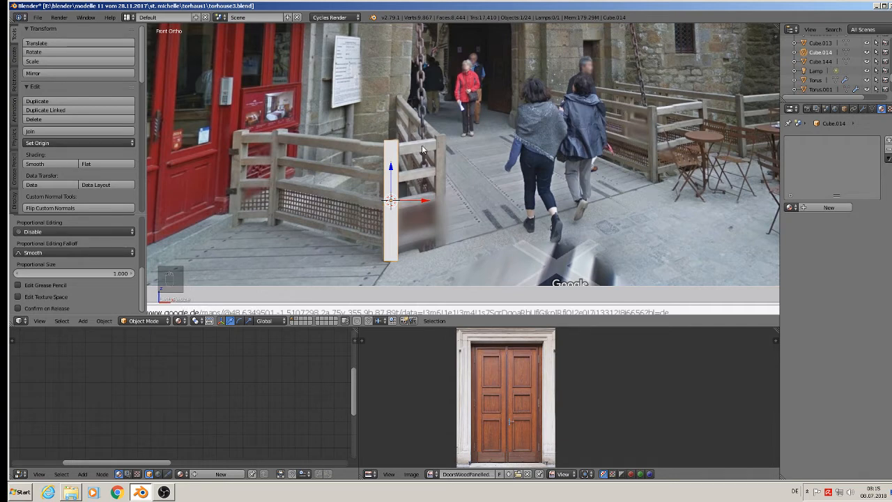
- Move the post along X clear of the photographed fence, then duplicate it and place the copy farther out along Y
{"action": "left_click_drag", "start_coordinate": [422, 202], "coordinate": [513, 185]}
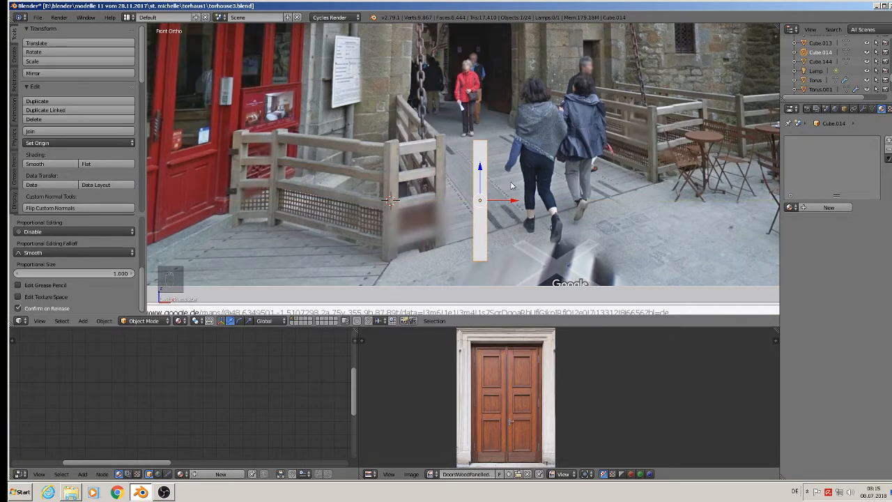
{"action": "middle_click_drag", "start_coordinate": [513, 181], "coordinate": [465, 200]}
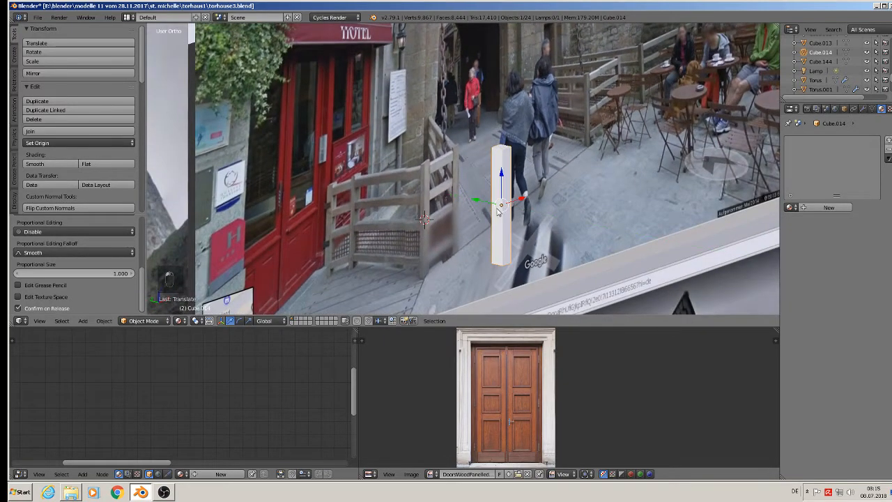
{"action": "scroll", "coordinate": [524, 240], "scroll_direction": "down", "scroll_amount": 5}
{"action": "key", "text": "shift+d"}
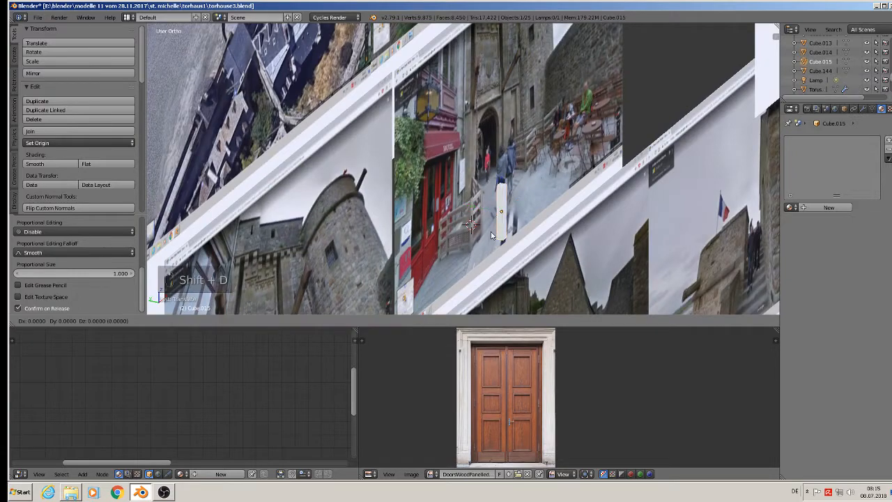
{"action": "left_click", "coordinate": [566, 233]}
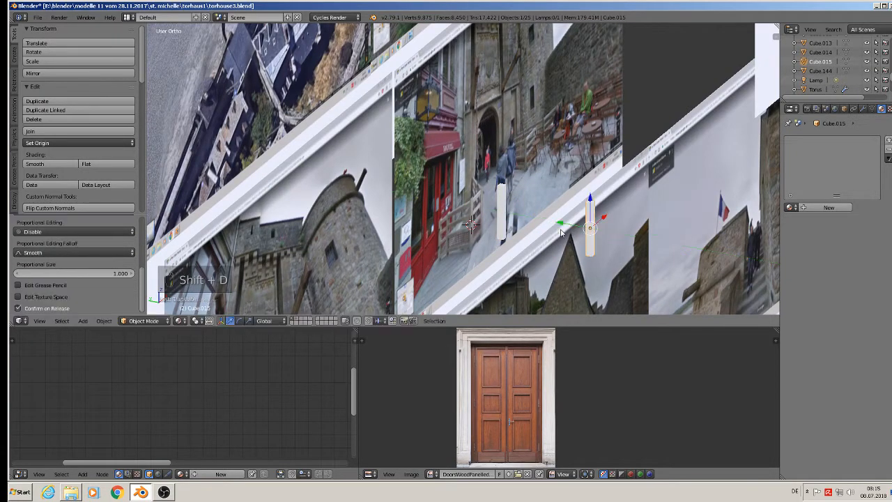
- Duplicate the second post and move the copy along Y to midway between the two posts
{"action": "key", "text": "shift+d"}
{"action": "right_click", "coordinate": [585, 237]}
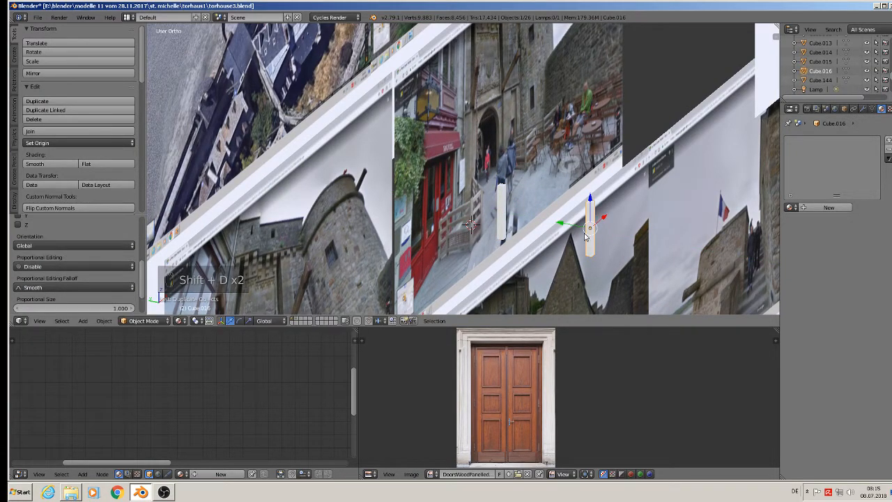
{"action": "scroll", "coordinate": [584, 237], "scroll_direction": "up", "scroll_amount": 2}
{"action": "left_click_drag", "start_coordinate": [578, 222], "coordinate": [510, 206]}
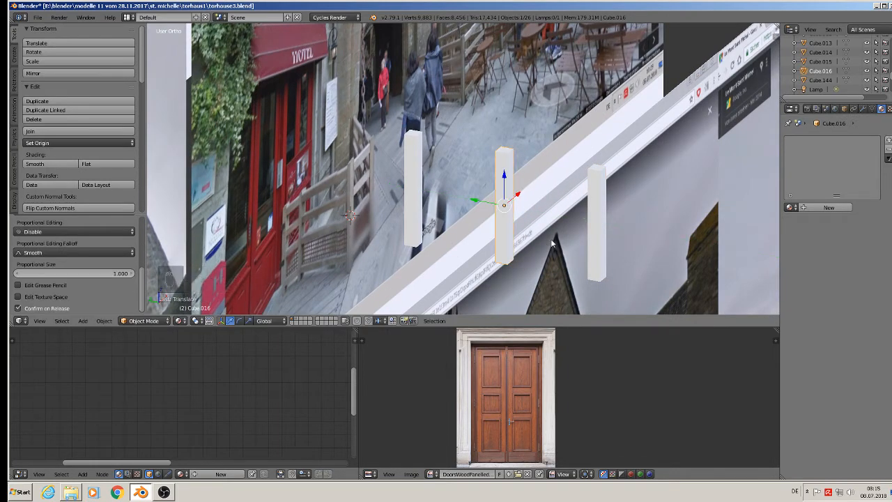
- Rotate the middle post 90 degrees about X to turn it into a horizontal rail
{"action": "type", "text": "sx90"}
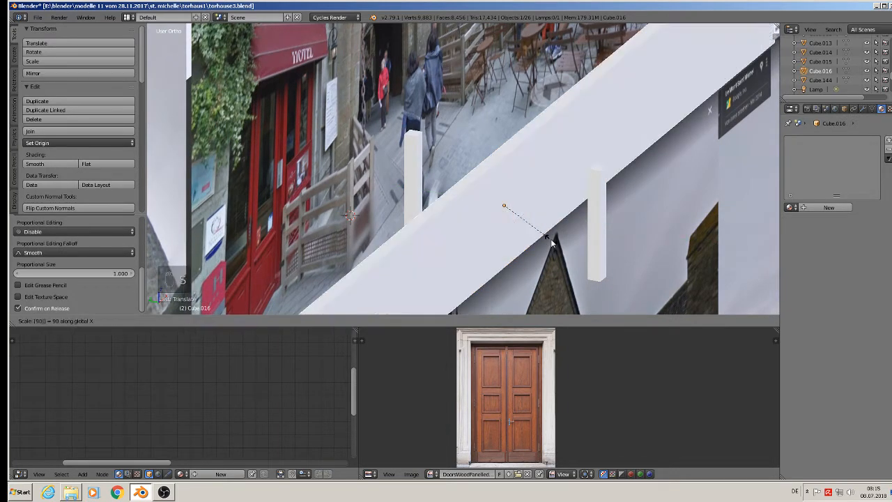
{"action": "key", "text": "Escape"}
{"action": "middle_click_drag", "start_coordinate": [484, 198], "coordinate": [458, 197]}
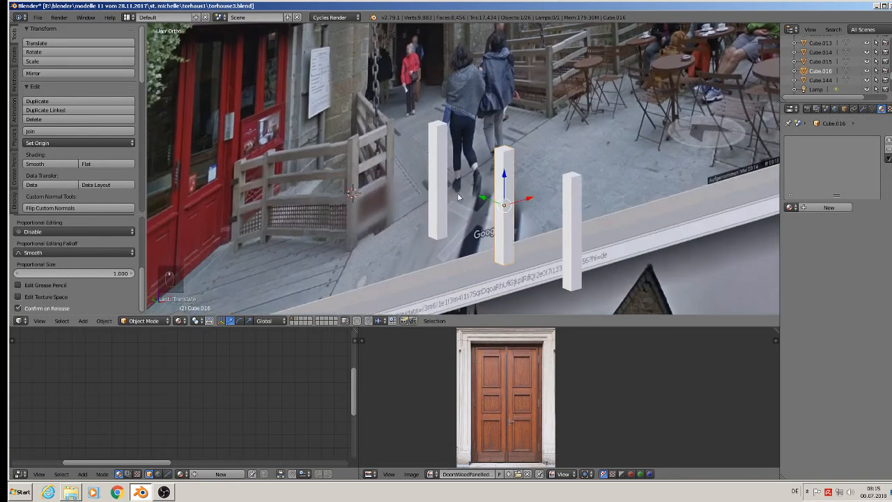
{"action": "type", "text": "r"}
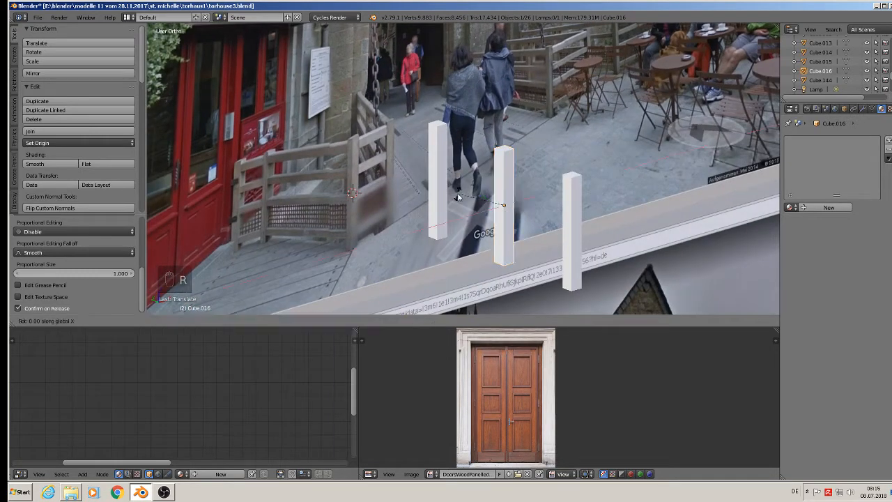
{"action": "type", "text": "x90"}
{"action": "key", "text": "Return"}
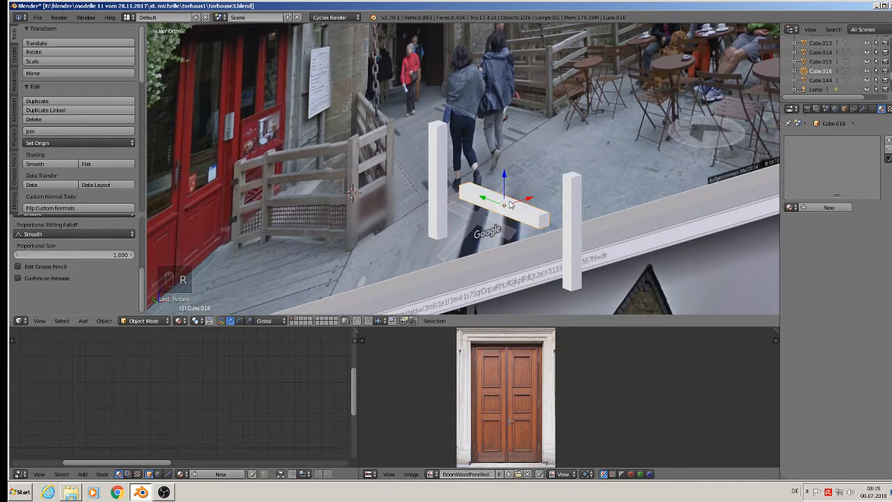
- Scale the rail down, stretch it along Y past both posts, and raise it to just below their tops
{"action": "key", "text": "s"}
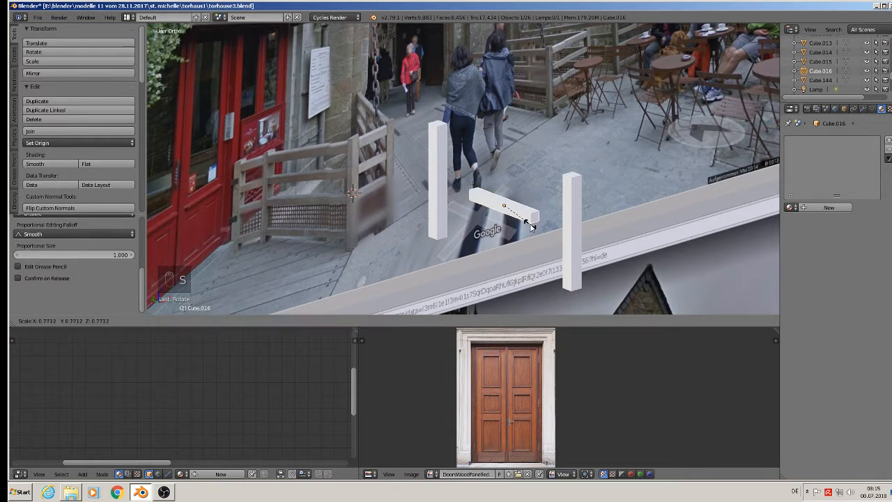
{"action": "left_click", "coordinate": [533, 231]}
{"action": "key", "text": "s"}
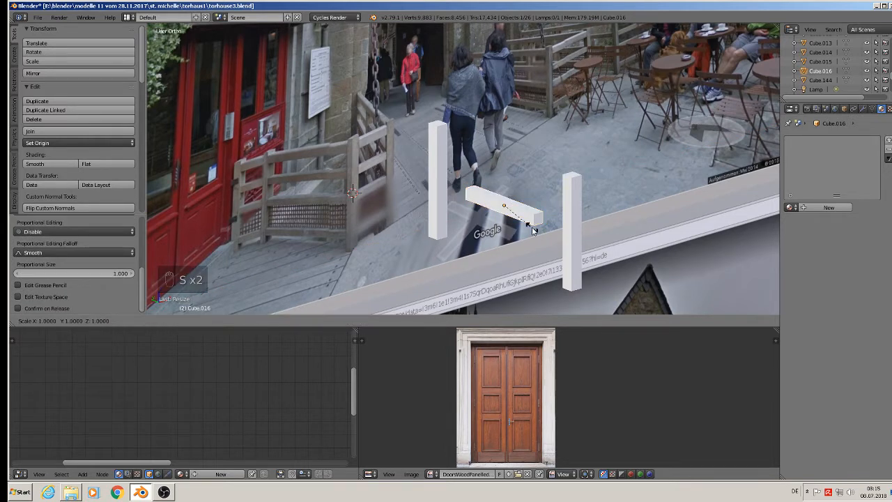
{"action": "key", "text": "y"}
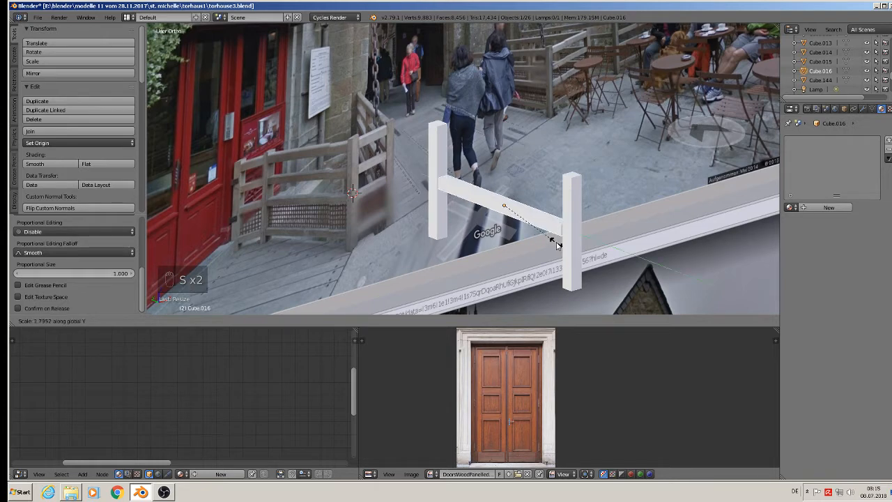
{"action": "left_click", "coordinate": [594, 269]}
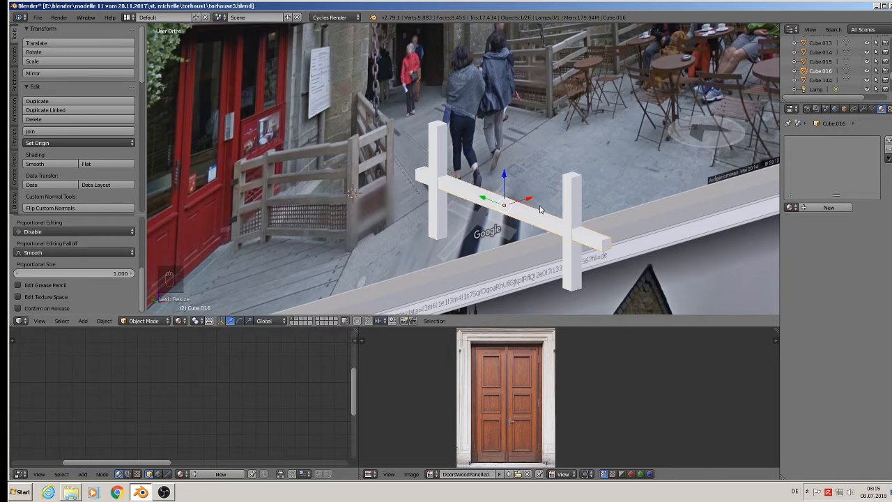
{"action": "left_click_drag", "start_coordinate": [501, 204], "coordinate": [521, 173]}
- Duplicate the near post and move the copy along Y to the overhanging end of the rail
{"action": "scroll", "coordinate": [555, 230], "scroll_direction": "down", "scroll_amount": 3}
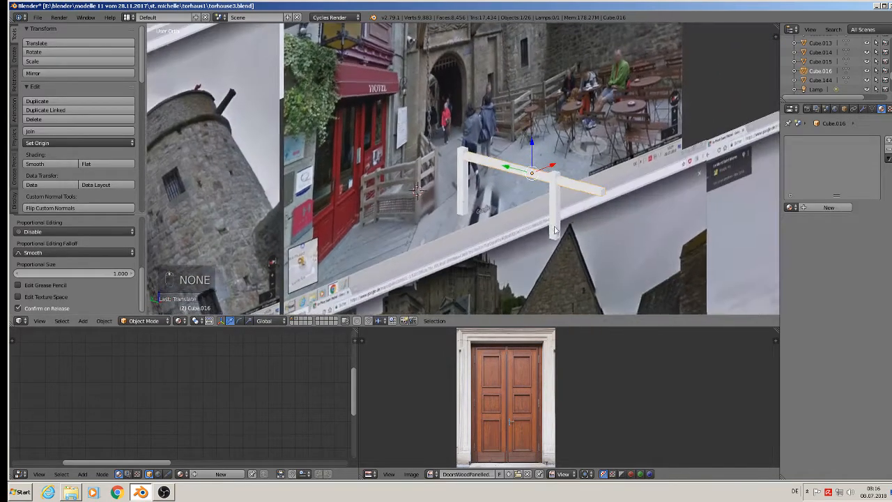
{"action": "middle_click_drag", "start_coordinate": [555, 230], "coordinate": [554, 230]}
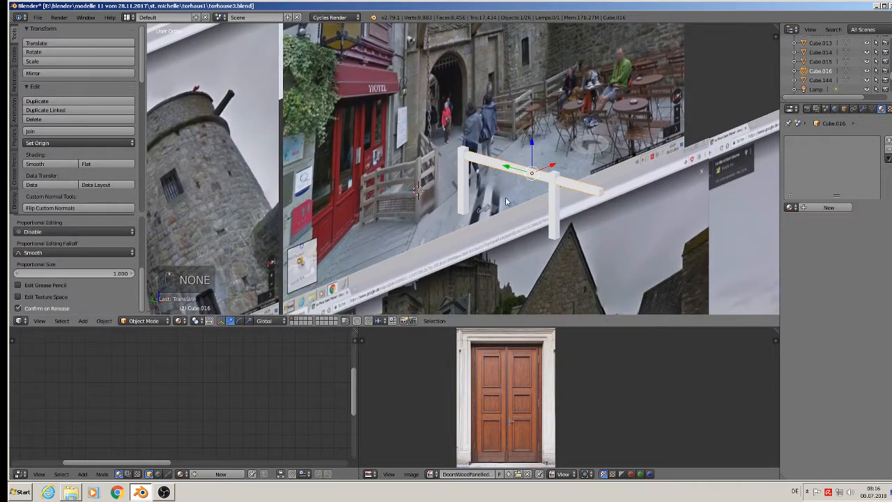
{"action": "right_click", "coordinate": [554, 202]}
{"action": "key", "text": "shift+d"}
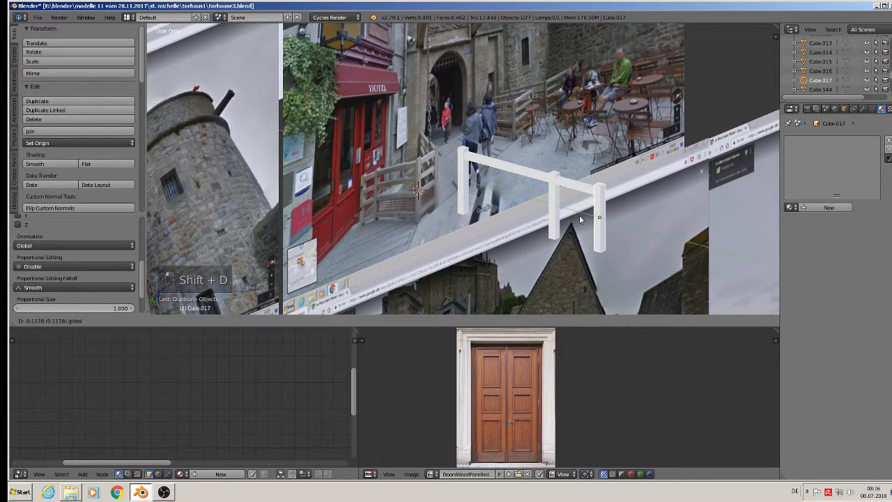
{"action": "left_click", "coordinate": [579, 214]}
- Duplicate the post at the rail's end and move the copy along X to start the fence's corner side
{"action": "middle_click_drag", "start_coordinate": [579, 215], "coordinate": [494, 161]}
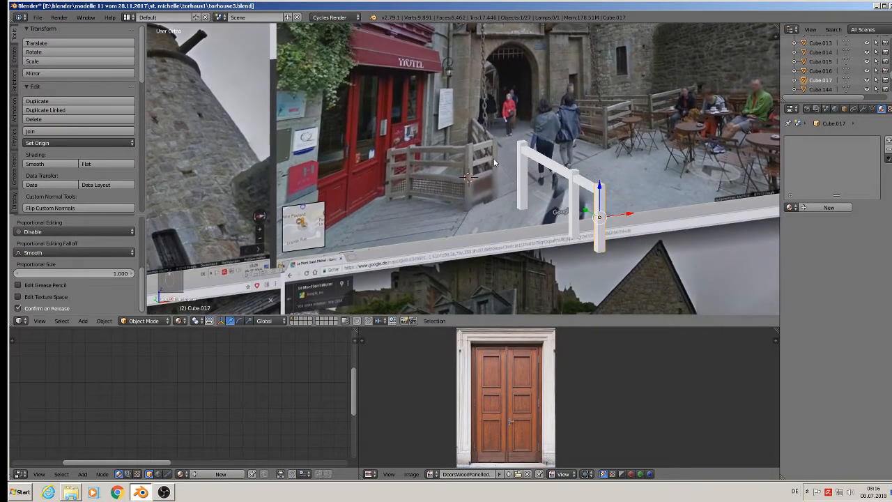
{"action": "scroll", "coordinate": [592, 222], "scroll_direction": "up", "scroll_amount": 1}
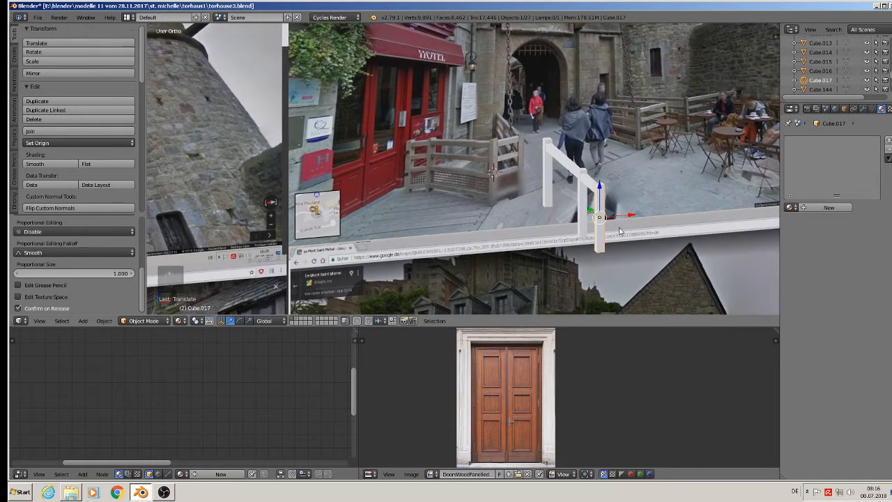
{"action": "key", "text": "shift+d"}
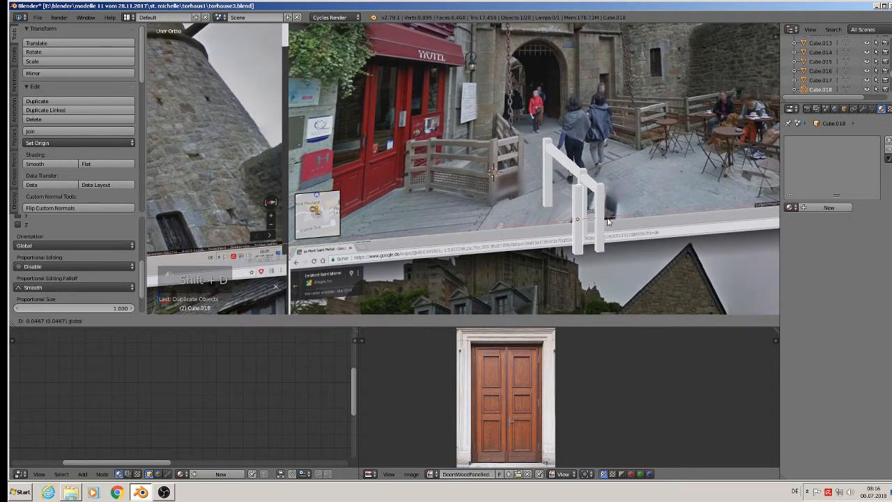
{"action": "left_click", "coordinate": [596, 225]}
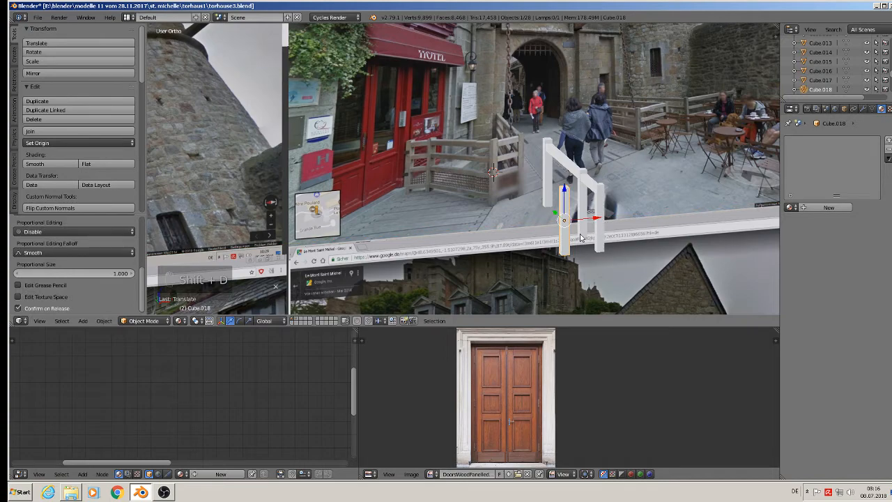
{"action": "scroll", "coordinate": [581, 237], "scroll_direction": "up", "scroll_amount": 2}
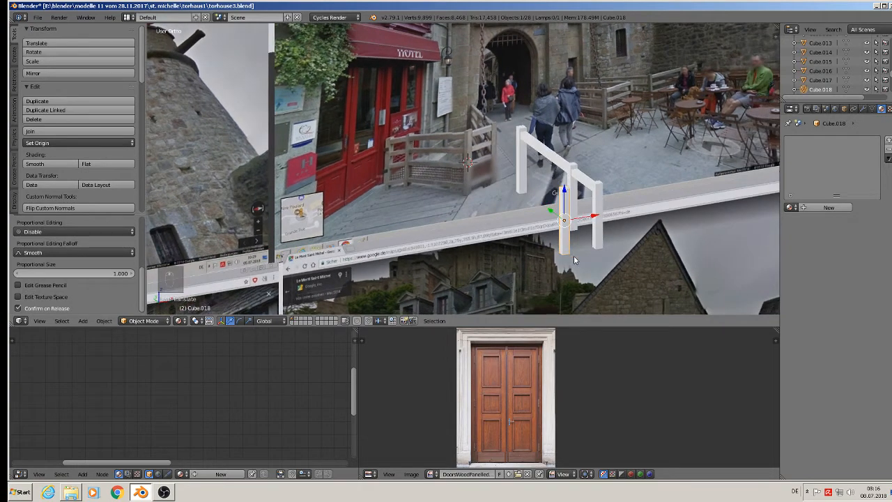
- Duplicate the corner-side post twice, moving the first copy along Y and X and the second further along X to form a separate post pair
{"action": "scroll", "coordinate": [575, 256], "scroll_direction": "up", "scroll_amount": 1}
{"action": "key", "text": "shift+d"}
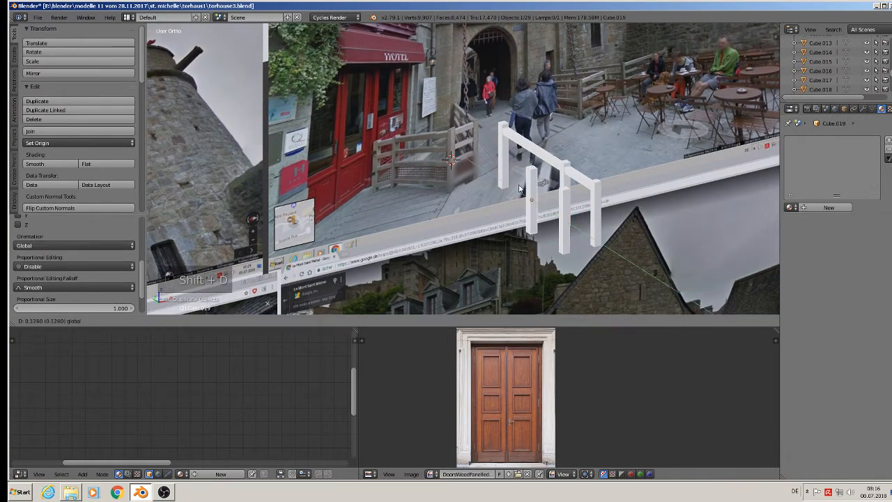
{"action": "left_click_drag", "start_coordinate": [518, 186], "coordinate": [491, 218]}
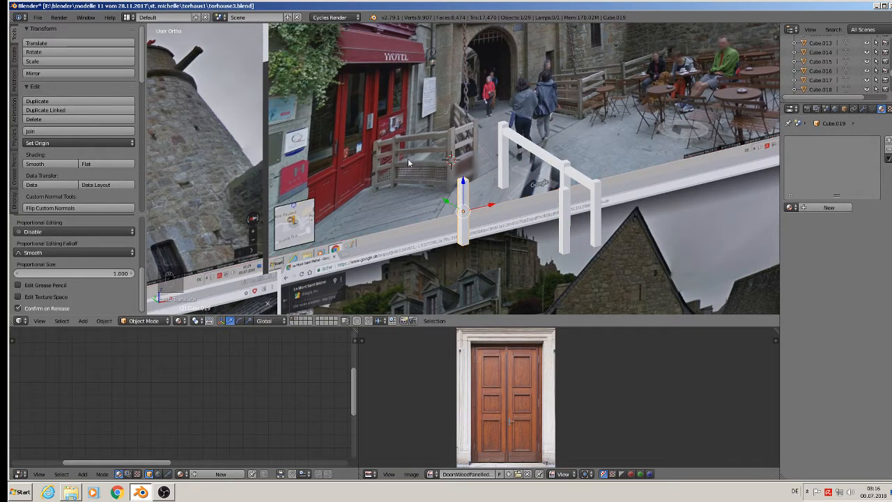
{"action": "key", "text": "shift+d"}
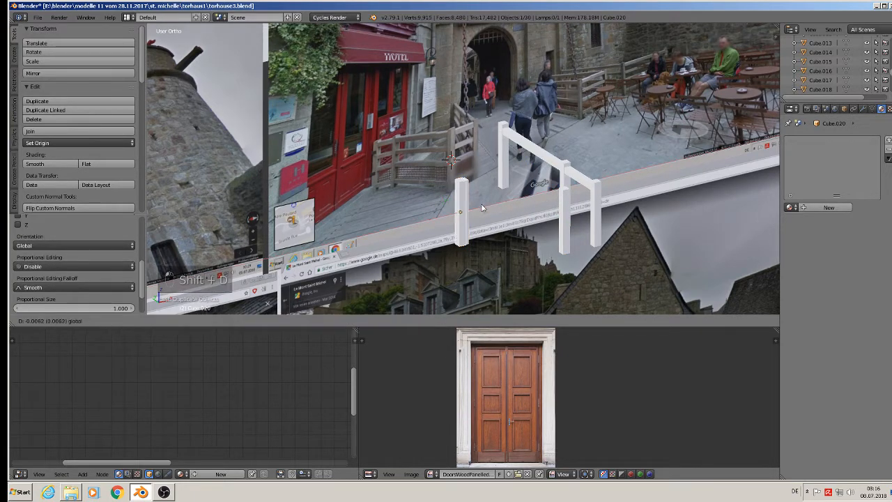
{"action": "left_click", "coordinate": [454, 216]}
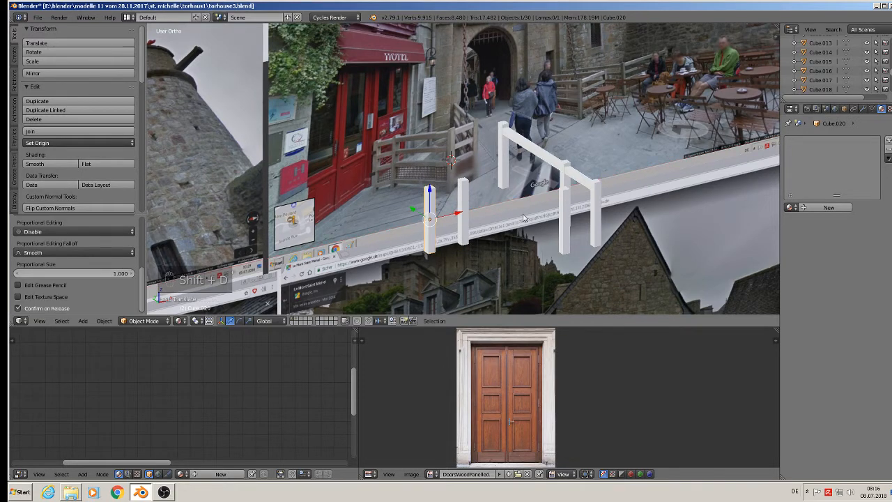
{"action": "middle_click_drag", "start_coordinate": [572, 213], "coordinate": [507, 232], "text": "shift"}
{"action": "scroll", "coordinate": [507, 232], "scroll_direction": "up", "scroll_amount": 2}
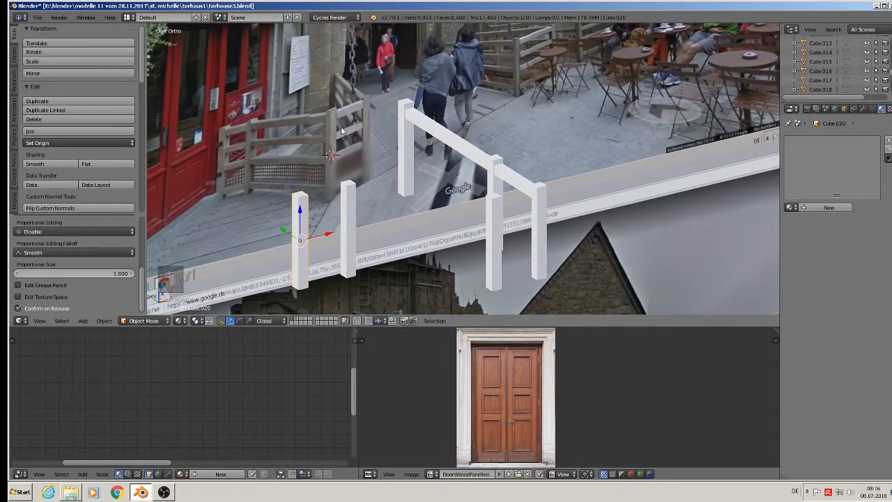
{"action": "right_click", "coordinate": [454, 147]}
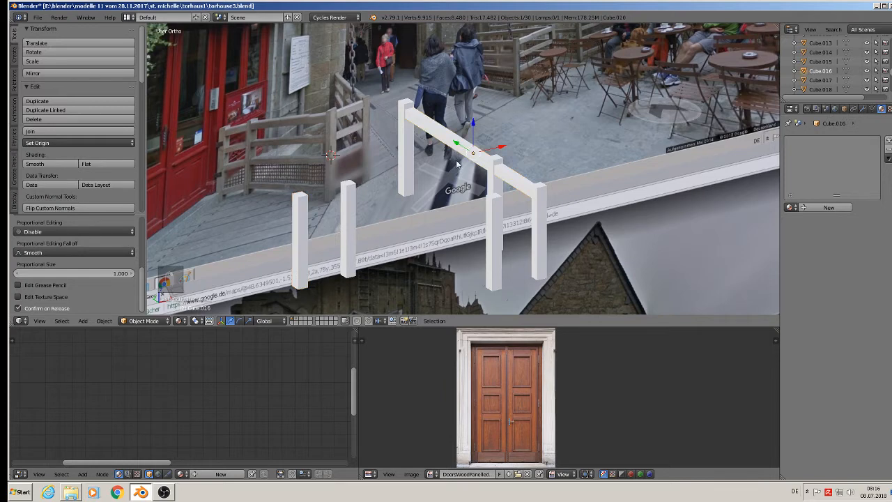
{"action": "middle_click_drag", "start_coordinate": [458, 164], "coordinate": [477, 170]}
{"action": "key", "text": "shift+d"}
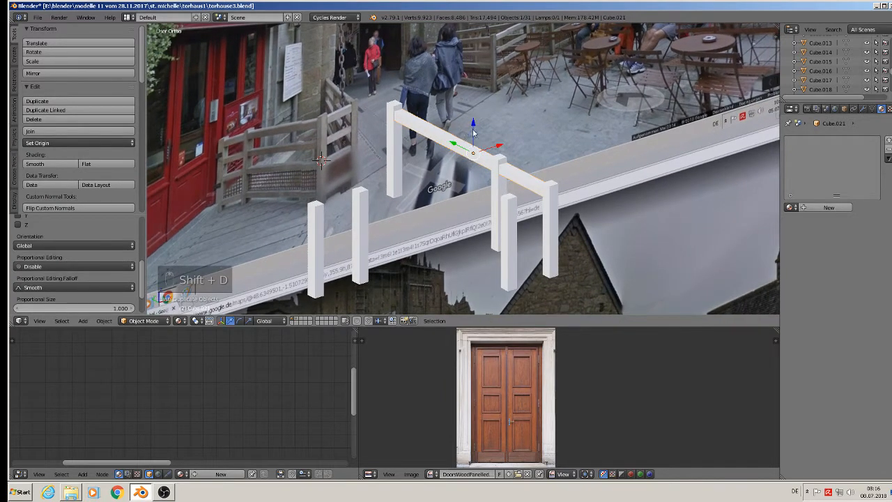
{"action": "left_click", "coordinate": [473, 154]}
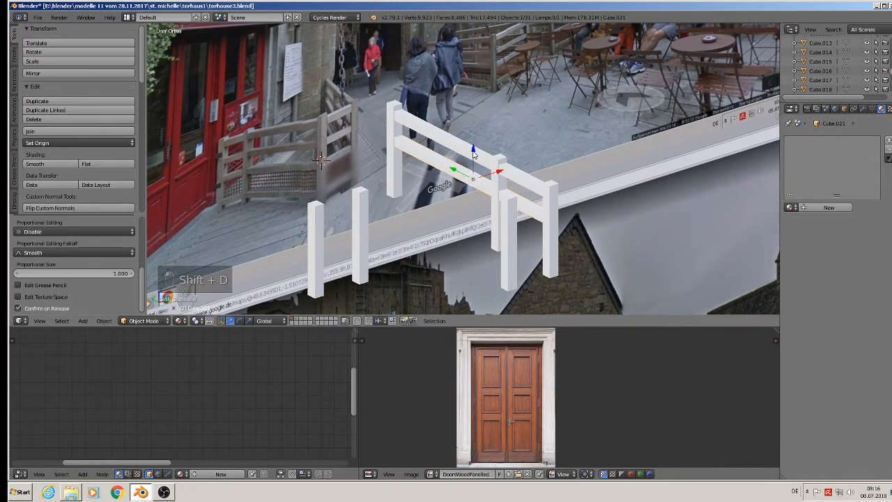
{"action": "key", "text": "y"}
{"action": "key", "text": "y"}
{"action": "key", "text": "y"}
{"action": "key", "text": "x"}
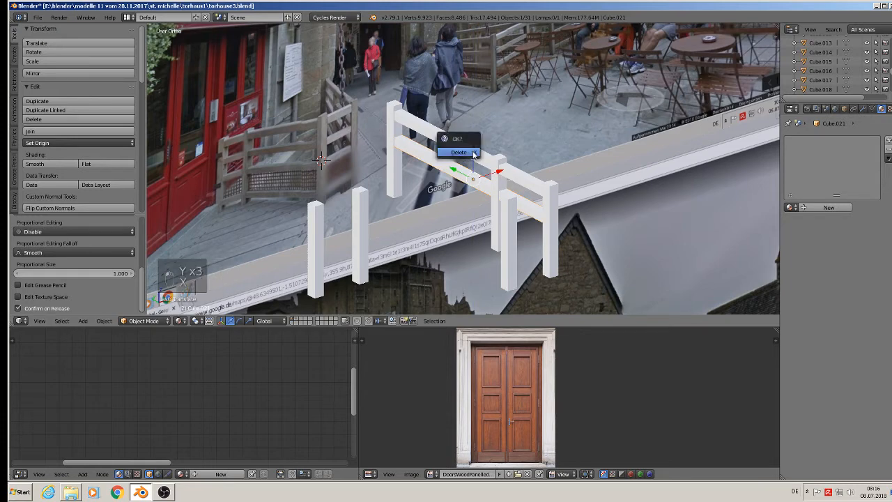
{"action": "left_click", "coordinate": [472, 150]}
- Add an Array modifier to the top rail
{"action": "right_click", "coordinate": [472, 149]}
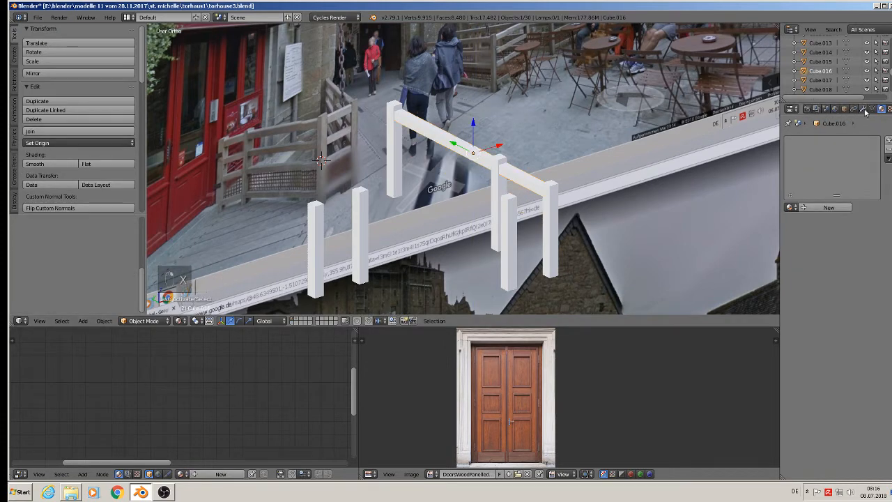
{"action": "left_click", "coordinate": [863, 108]}
{"action": "left_click", "coordinate": [816, 143]}
{"action": "left_click", "coordinate": [730, 162]}
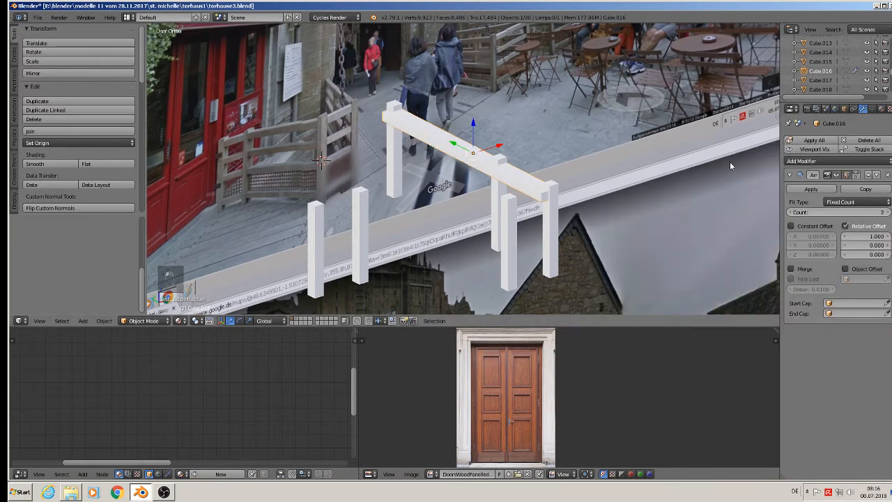
{"action": "left_click", "coordinate": [850, 236]}
{"action": "key", "text": "BackSpace"}
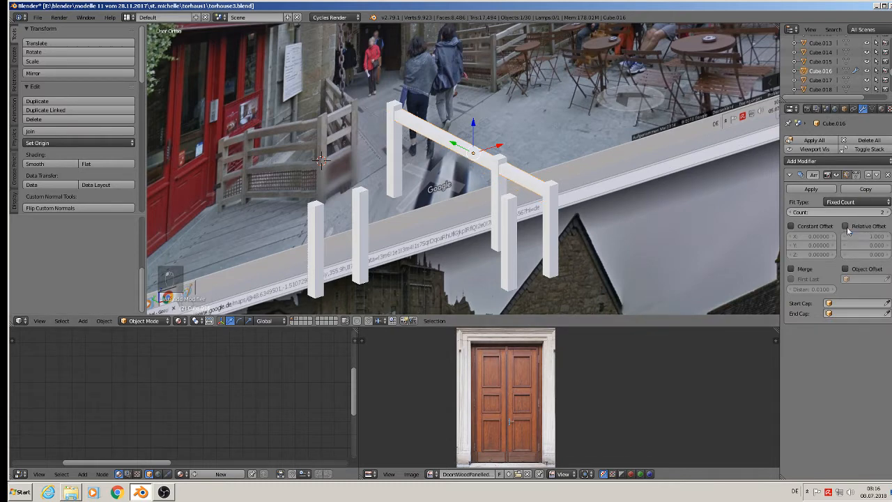
{"action": "key", "text": "Return"}
{"action": "left_click", "coordinate": [858, 237]}
{"action": "type", "text": "="}
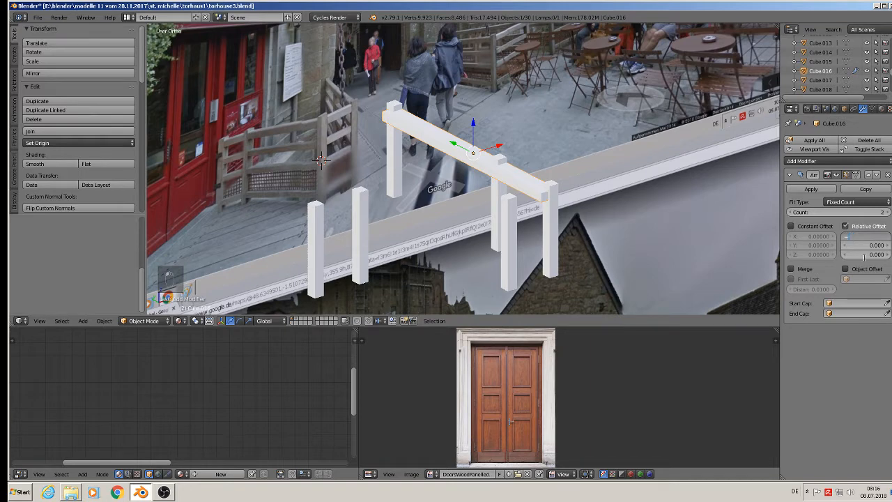
{"action": "key", "text": "Return"}
{"action": "left_click", "coordinate": [861, 253]}
{"action": "type", "text": "="}
{"action": "key", "text": "Return"}
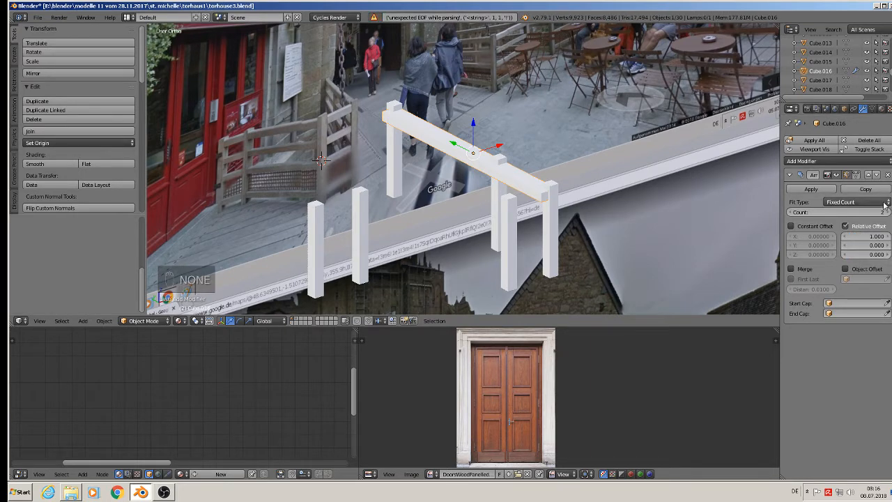
- Set the rail array's relative X offset to 0
{"action": "left_click", "coordinate": [880, 236]}
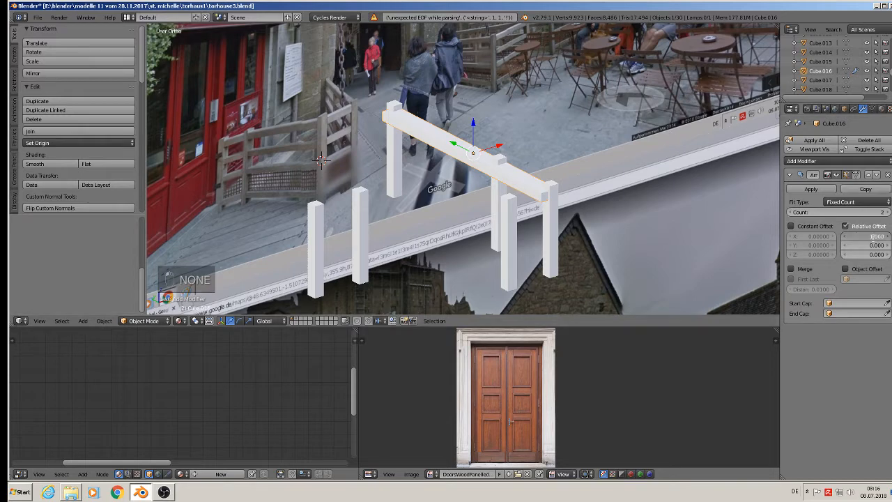
{"action": "type", "text": "0"}
{"action": "key", "text": "Return"}
- Try stacking the rail array with a relative Z offset, starting from 1, and reset that offset to 0
{"action": "left_click", "coordinate": [867, 256]}
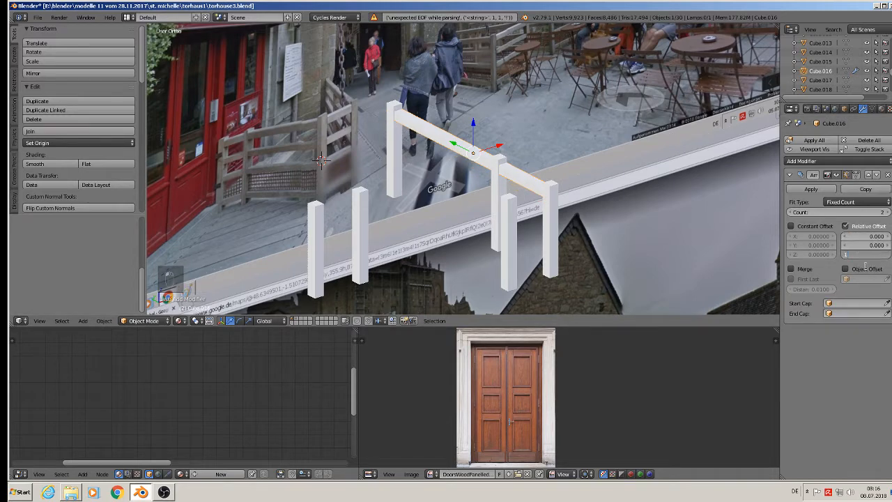
{"action": "type", "text": "1"}
{"action": "key", "text": "Return"}
{"action": "left_click_drag", "start_coordinate": [858, 258], "coordinate": [833, 257]}
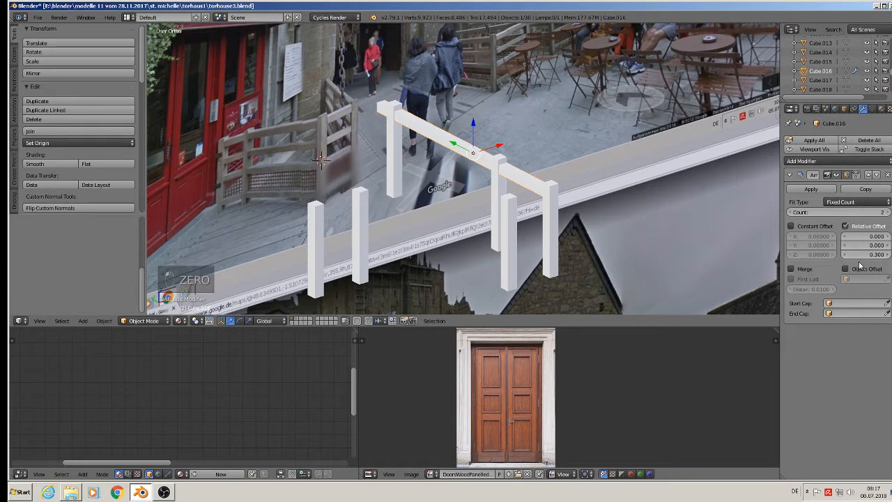
{"action": "left_click", "coordinate": [858, 255]}
{"action": "type", "text": "0"}
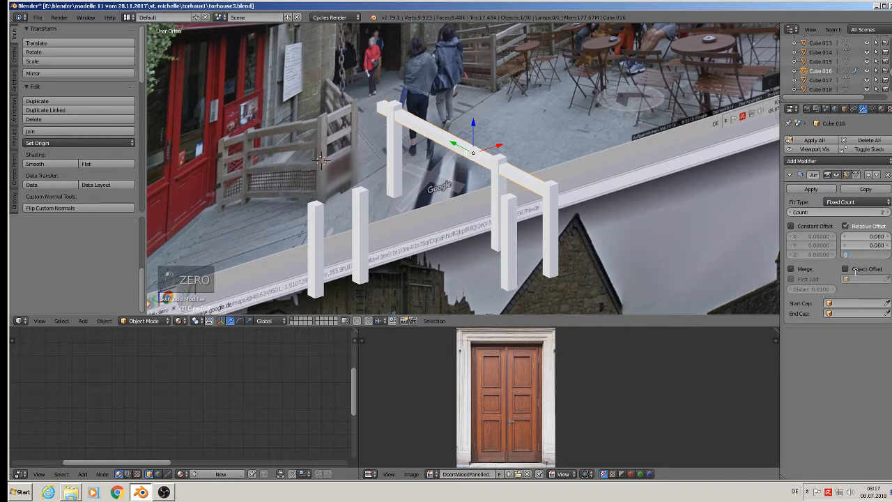
{"action": "key", "text": "Return"}
- Stack the rails down the posts by setting the array's count to 4 and its relative Y offset to 2.3
{"action": "left_click", "coordinate": [862, 245]}
{"action": "type", "text": "1"}
{"action": "key", "text": "Return"}
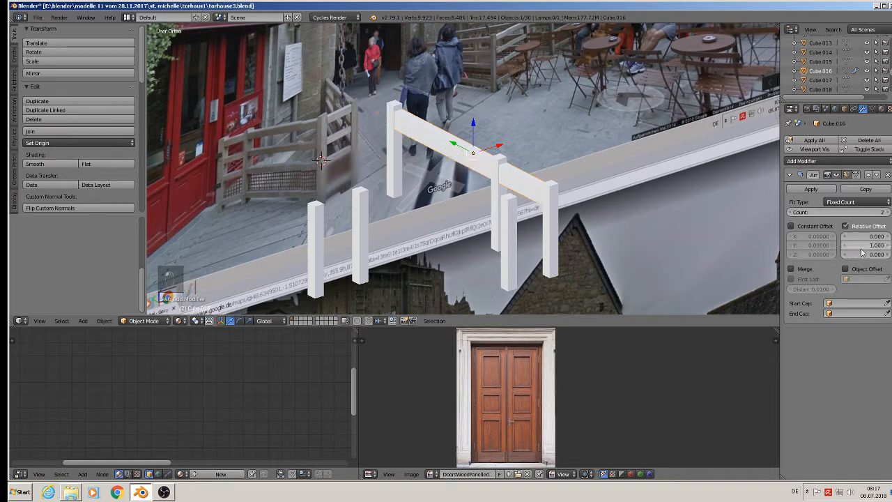
{"action": "left_click_drag", "start_coordinate": [863, 248], "coordinate": [885, 249]}
{"action": "left_click", "coordinate": [886, 212]}
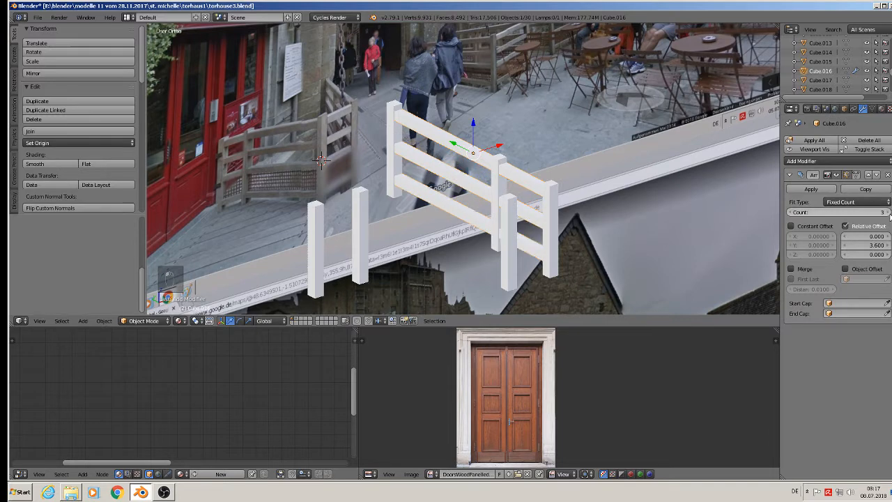
{"action": "left_click", "coordinate": [887, 213]}
{"action": "left_click_drag", "start_coordinate": [874, 251], "coordinate": [863, 251]}
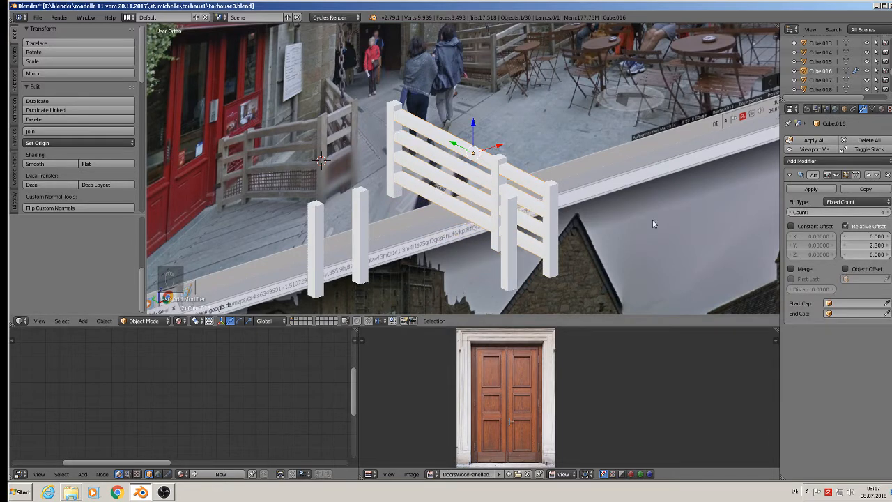
- Scale the rails thinner, stretch them along Y back to the end posts, and set the array's relative Y offset to 2.9
{"action": "scroll", "coordinate": [458, 146], "scroll_direction": "up", "scroll_amount": 2}
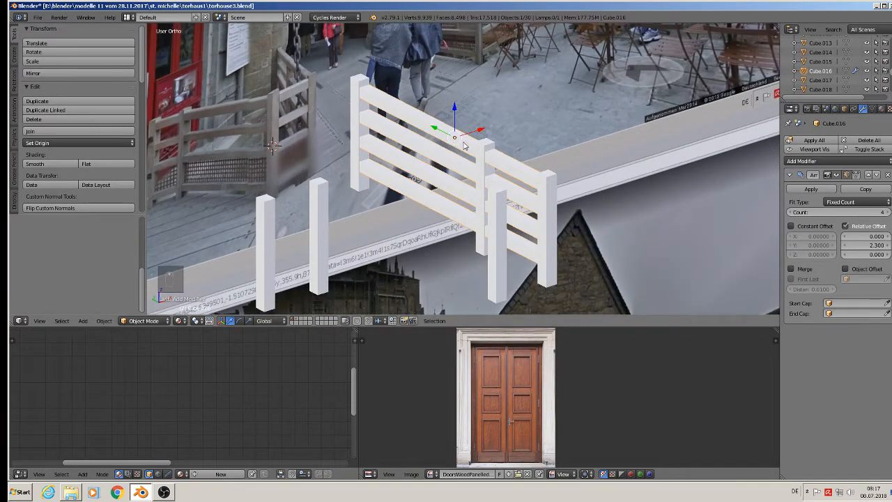
{"action": "key", "text": "s"}
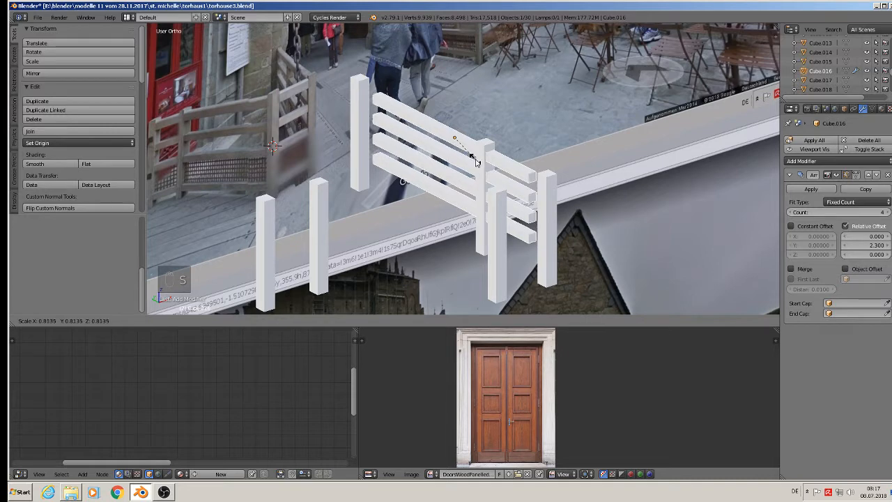
{"action": "left_click", "coordinate": [477, 162]}
{"action": "key", "text": "s"}
{"action": "key", "text": "y"}
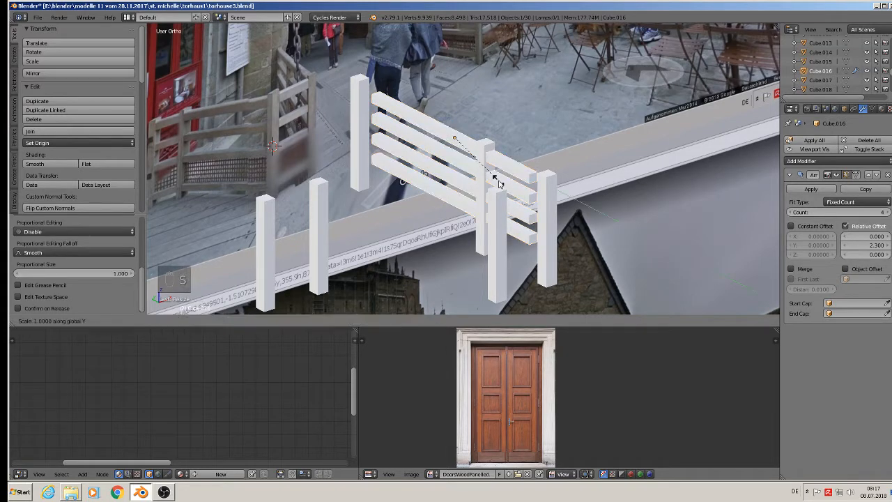
{"action": "left_click", "coordinate": [512, 188]}
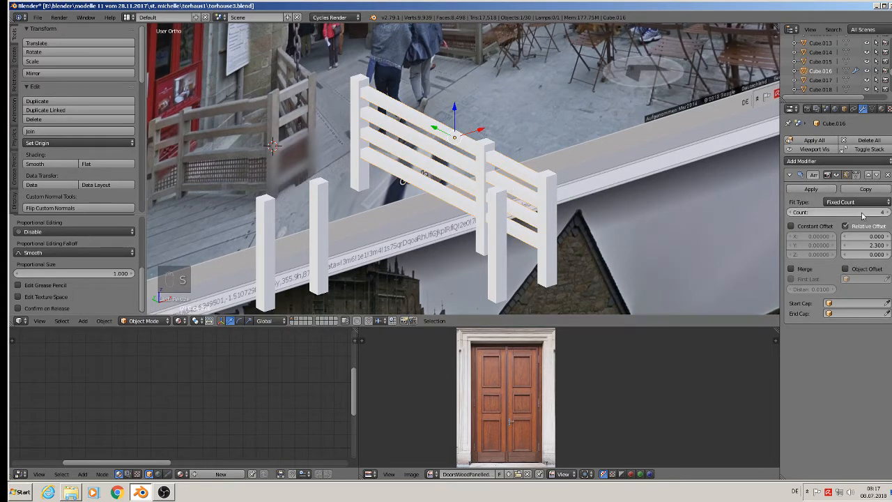
{"action": "left_click_drag", "start_coordinate": [867, 245], "coordinate": [827, 242]}
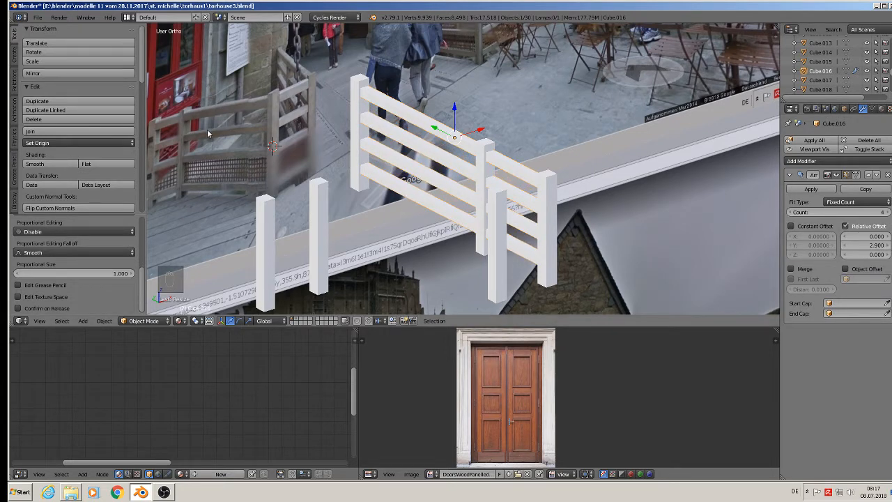
- Duplicate the rail array, move the copy along Y past the end post, and rotate it to run along X
{"action": "scroll", "coordinate": [330, 219], "scroll_direction": "down", "scroll_amount": 3}
{"action": "middle_click_drag", "start_coordinate": [332, 217], "coordinate": [405, 202], "text": "shift"}
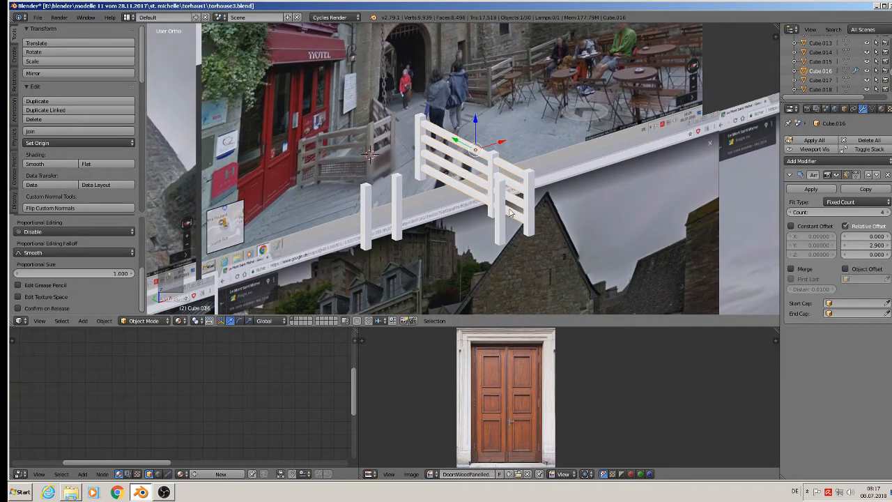
{"action": "key", "text": "shift+d"}
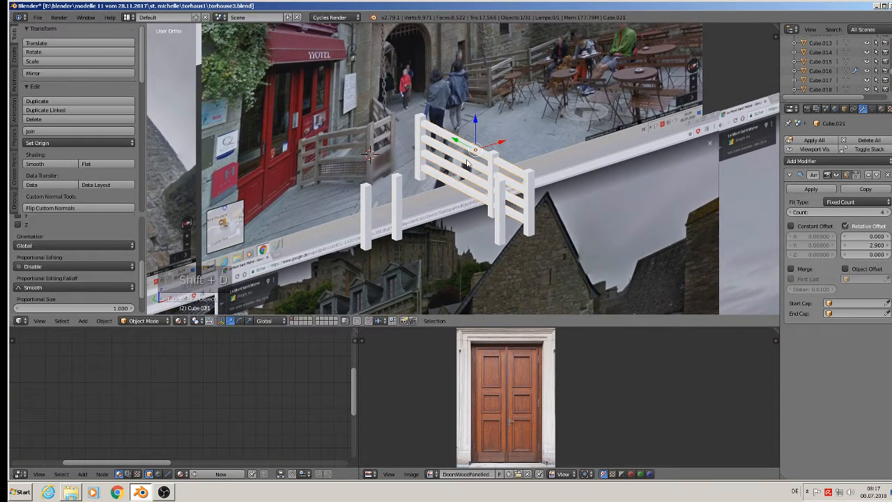
{"action": "left_click", "coordinate": [604, 165]}
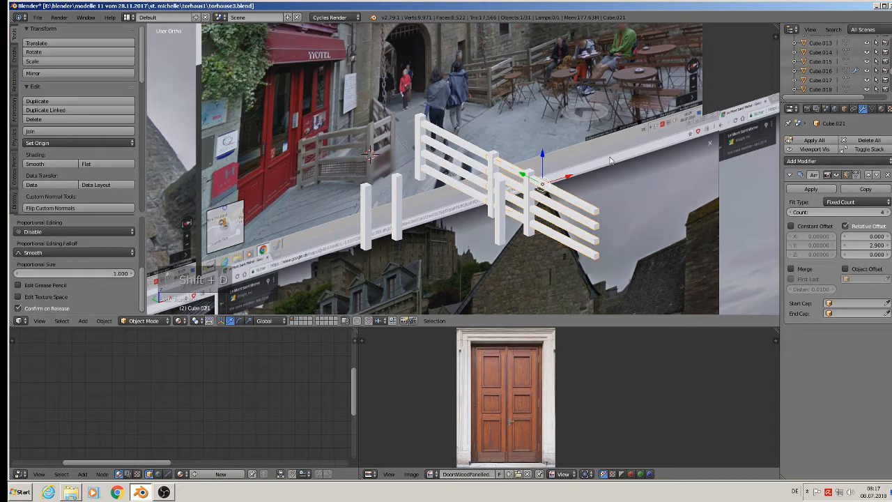
{"action": "key", "text": "r"}
{"action": "left_click", "coordinate": [610, 161]}
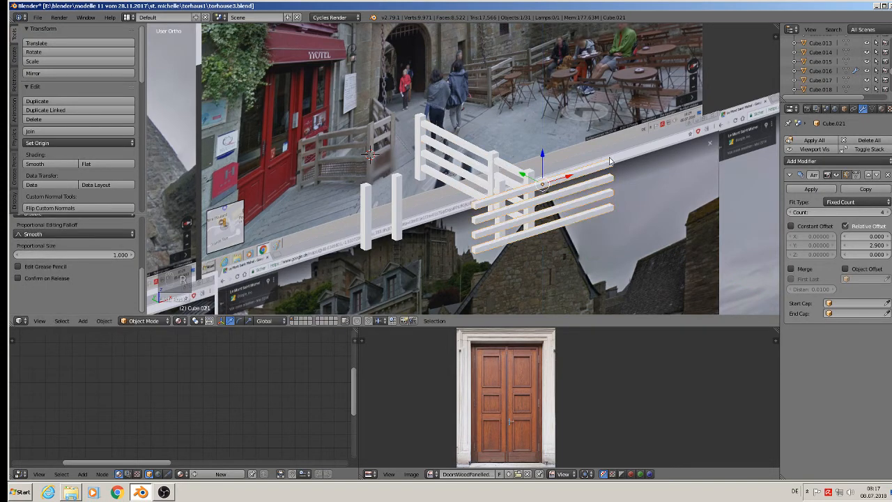
- Move the rotated rails along Y into line with the two corner-side posts, and along X to center them between the posts
{"action": "key", "text": "g"}
{"action": "key", "text": "y"}
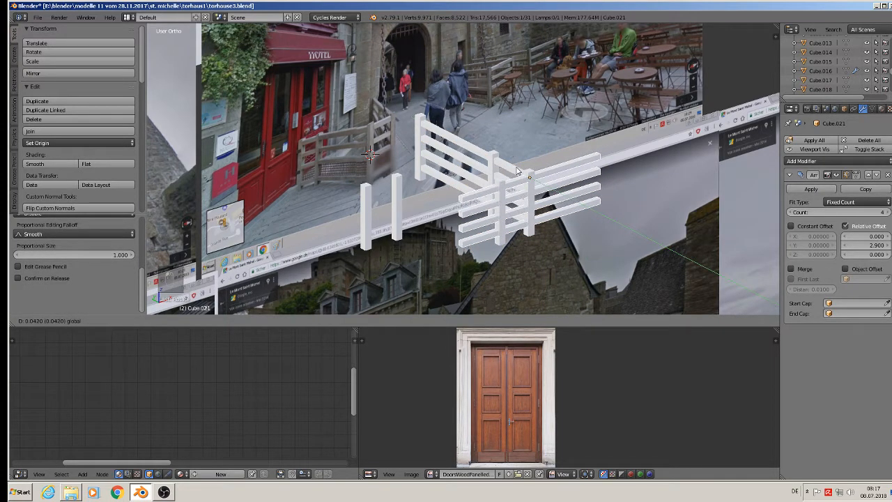
{"action": "left_click_drag", "start_coordinate": [516, 167], "coordinate": [515, 168]}
{"action": "middle_click_drag", "start_coordinate": [515, 168], "coordinate": [436, 161]}
{"action": "scroll", "coordinate": [446, 165], "scroll_direction": "up", "scroll_amount": 2}
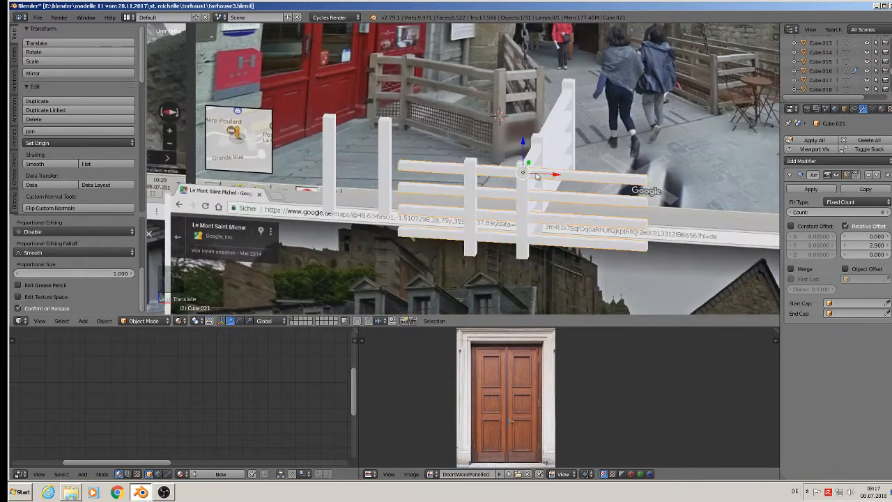
{"action": "left_click_drag", "start_coordinate": [536, 173], "coordinate": [516, 175]}
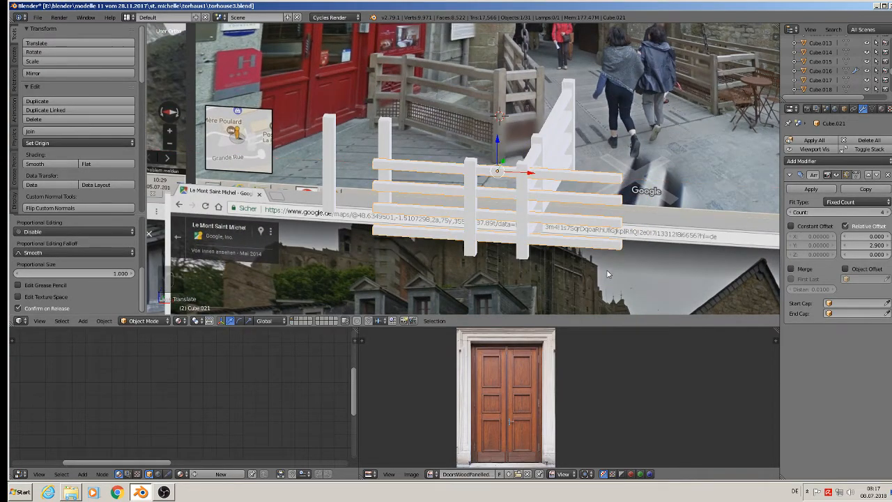
- Scale the corner-side rails down along X to fit between their two posts
{"action": "key", "text": "s"}
{"action": "key", "text": "x"}
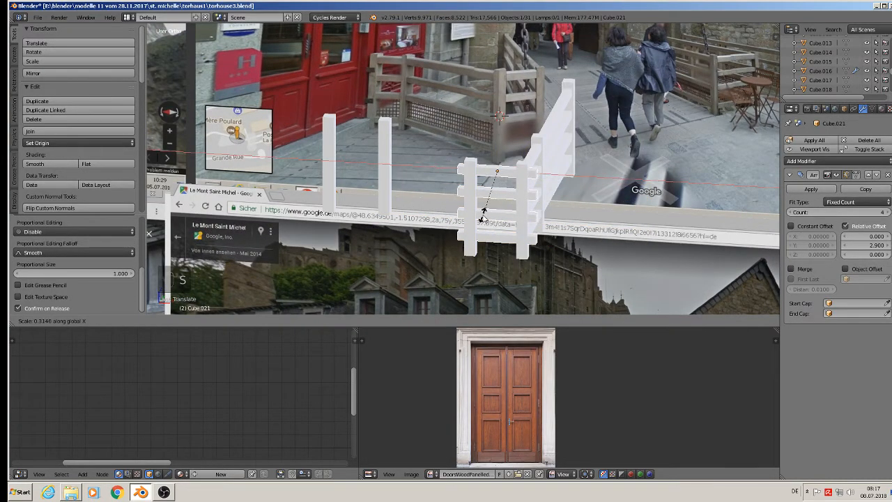
{"action": "left_click", "coordinate": [475, 198]}
{"action": "middle_click_drag", "start_coordinate": [480, 199], "coordinate": [517, 221]}
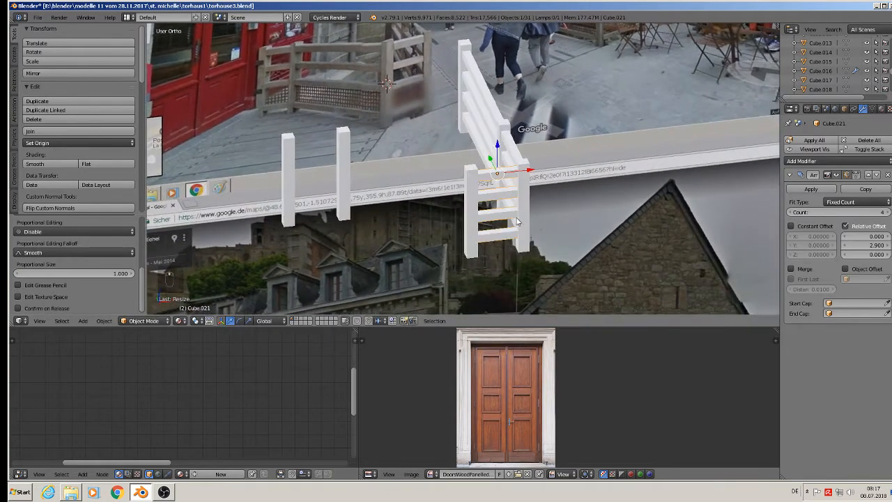
- Duplicate the corner-side rails along X to beyond their outer post and stretch the copy along X
{"action": "key", "text": "shift+d"}
{"action": "key", "text": "x"}
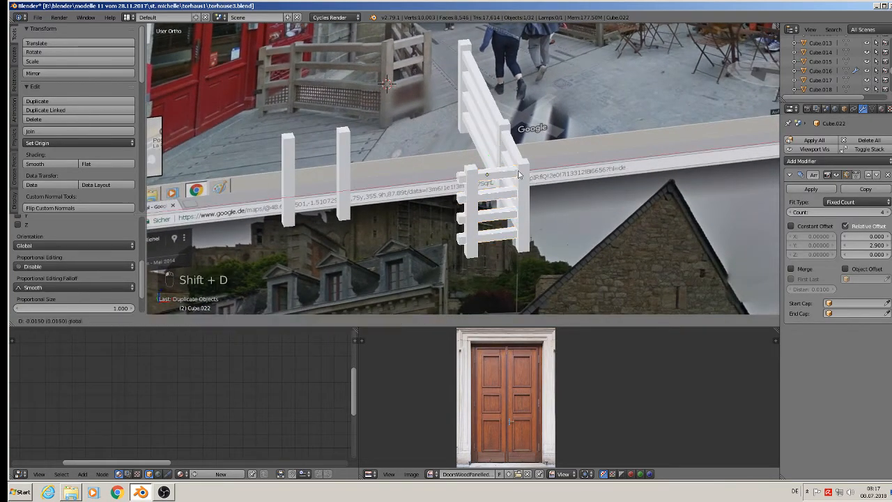
{"action": "left_click", "coordinate": [420, 180]}
{"action": "middle_click_drag", "start_coordinate": [420, 179], "coordinate": [438, 249]}
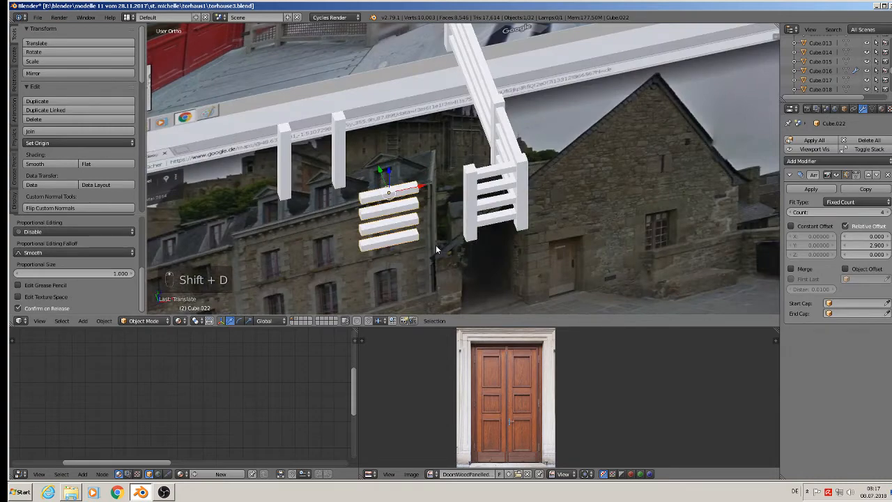
{"action": "key", "text": "s"}
{"action": "key", "text": "x"}
{"action": "left_click", "coordinate": [577, 251]}
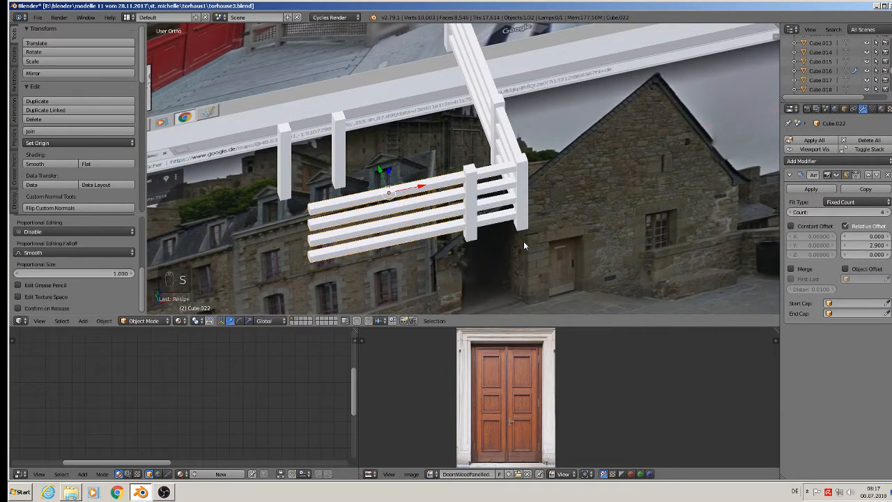
- Move the long rail copy and rotate it about Z so it runs diagonally from the corner-side post to the nearer detached post
{"action": "middle_click_drag", "start_coordinate": [524, 241], "coordinate": [426, 283]}
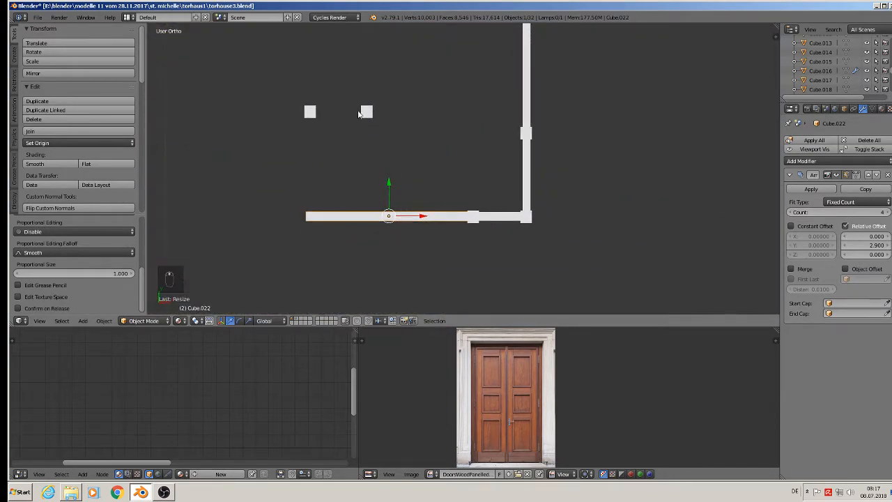
{"action": "key", "text": "g"}
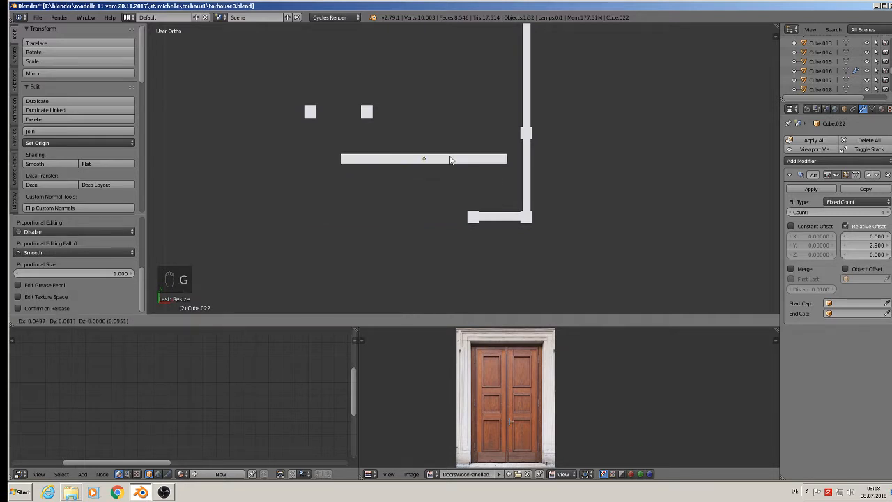
{"action": "left_click", "coordinate": [450, 160]}
{"action": "key", "text": "r"}
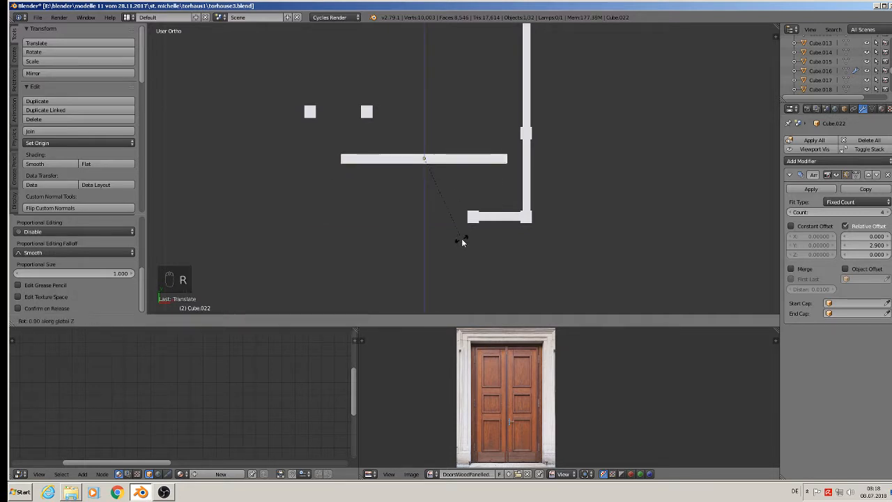
{"action": "left_click", "coordinate": [387, 263]}
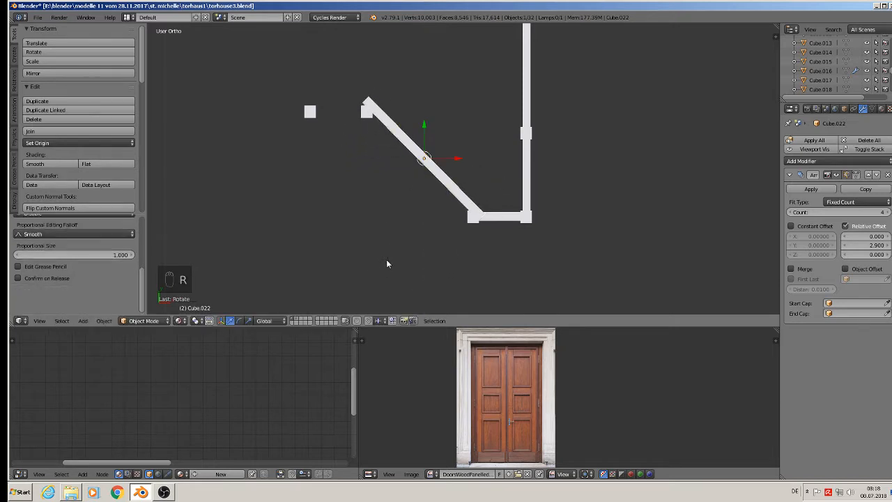
{"action": "key", "text": "g"}
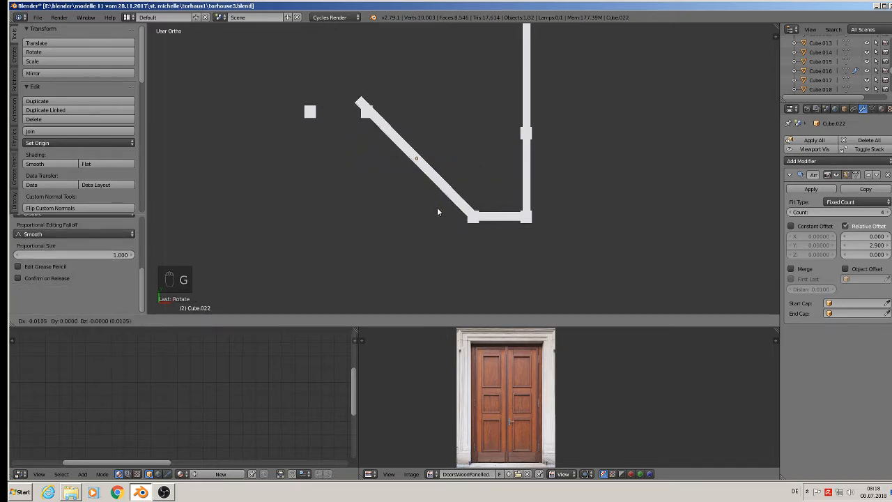
{"action": "left_click", "coordinate": [438, 211]}
- Set the transform orientation to Normal and open the diagonal rails' mesh for editing with nothing selected
{"action": "middle_click_drag", "start_coordinate": [436, 207], "coordinate": [449, 79]}
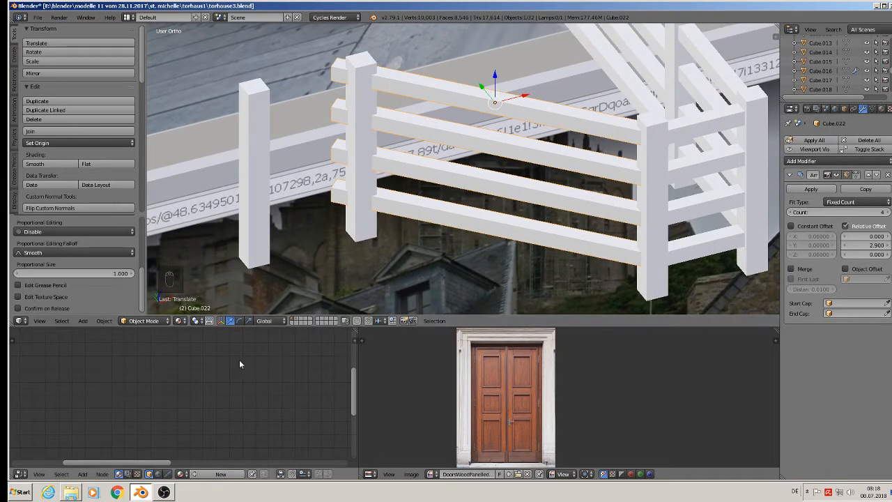
{"action": "left_click", "coordinate": [265, 320]}
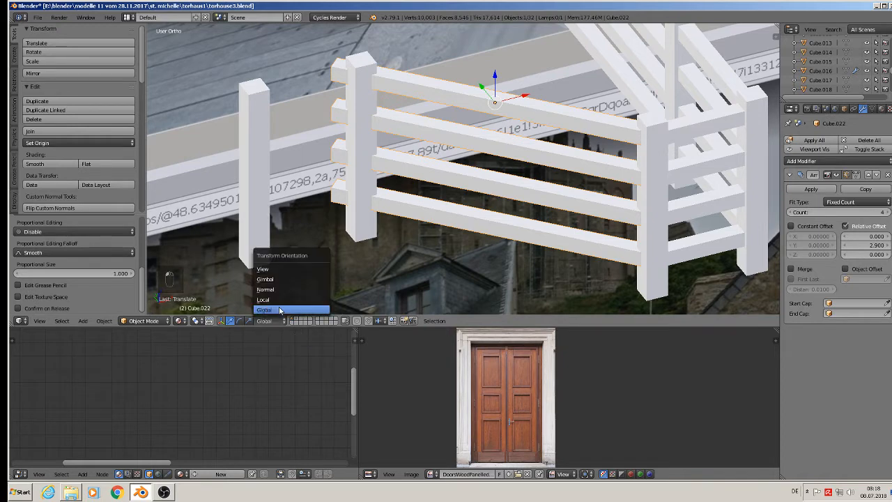
{"action": "left_click", "coordinate": [283, 291]}
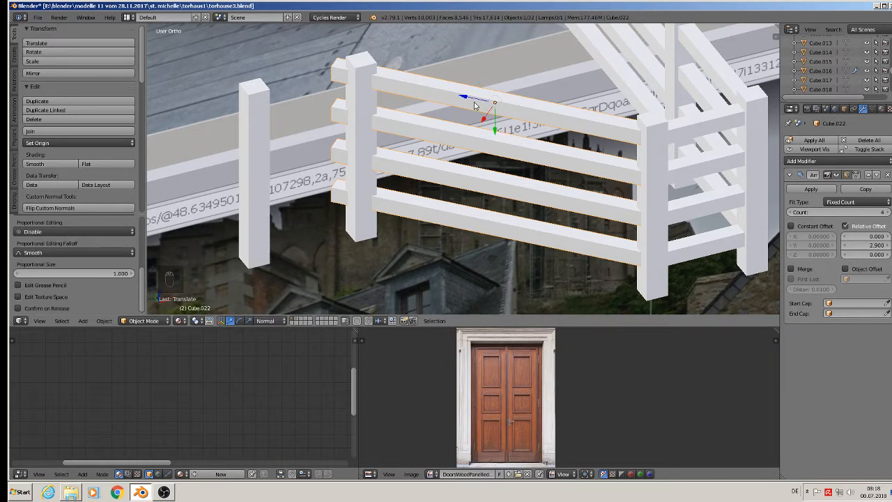
{"action": "key", "text": "Tab"}
{"action": "key", "text": "a"}
{"action": "key", "text": "a"}
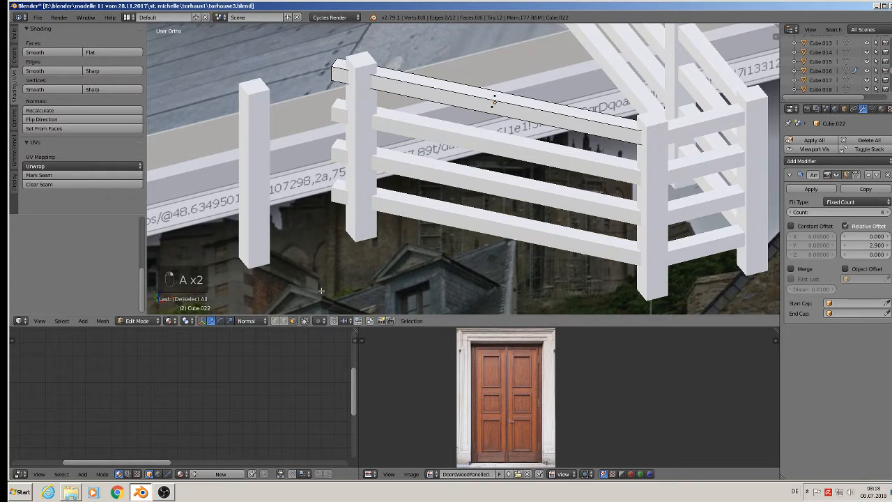
- Select the end face protruding past the detached post and pull it back along its normal into the post
{"action": "left_click", "coordinate": [286, 321]}
{"action": "right_click", "coordinate": [336, 71], "text": "alt"}
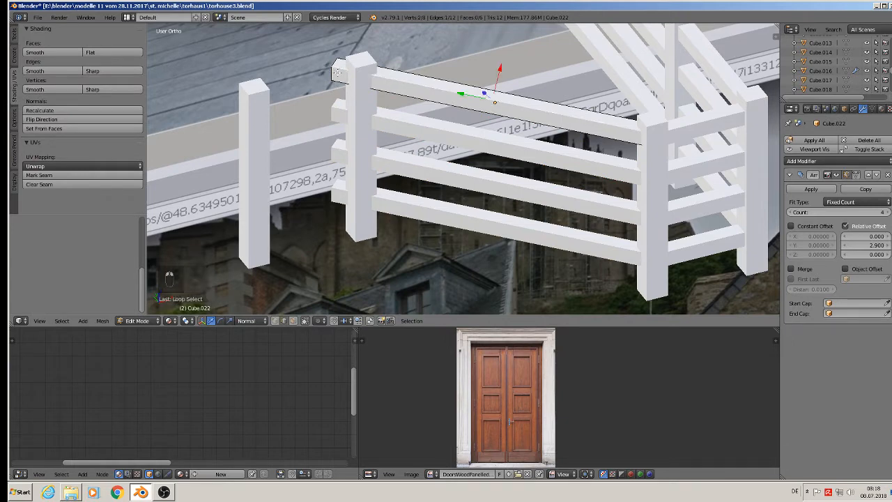
{"action": "right_click", "coordinate": [333, 69], "text": "alt"}
{"action": "right_click", "coordinate": [335, 62], "text": "alt+shift"}
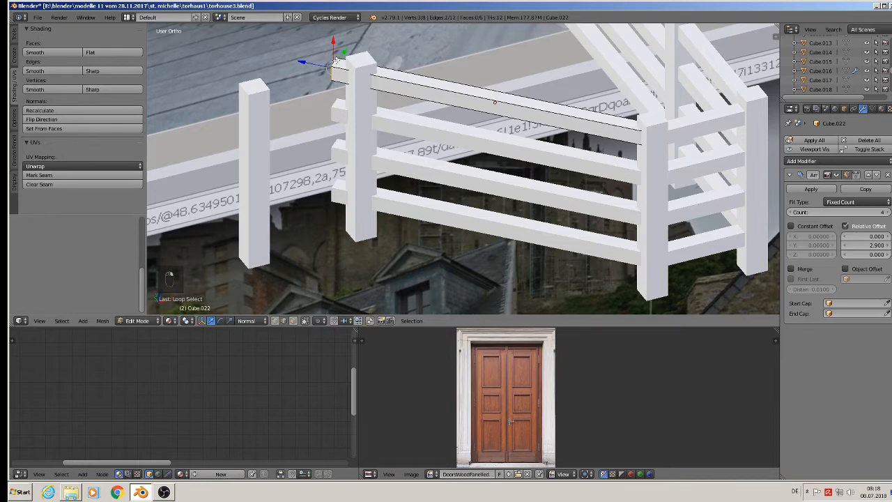
{"action": "middle_click_drag", "start_coordinate": [354, 101], "coordinate": [432, 92]}
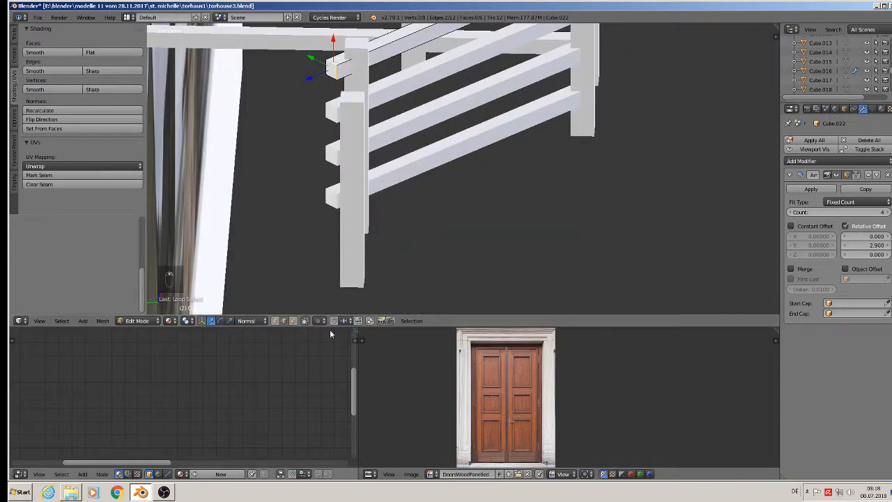
{"action": "left_click", "coordinate": [294, 320]}
{"action": "right_click", "coordinate": [336, 69]}
{"action": "middle_click_drag", "start_coordinate": [367, 87], "coordinate": [363, 27]}
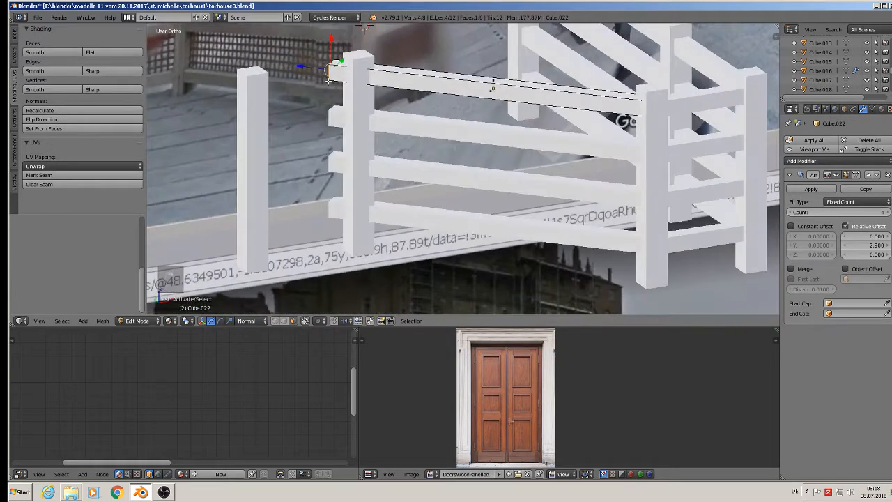
{"action": "left_click_drag", "start_coordinate": [313, 67], "coordinate": [338, 72]}
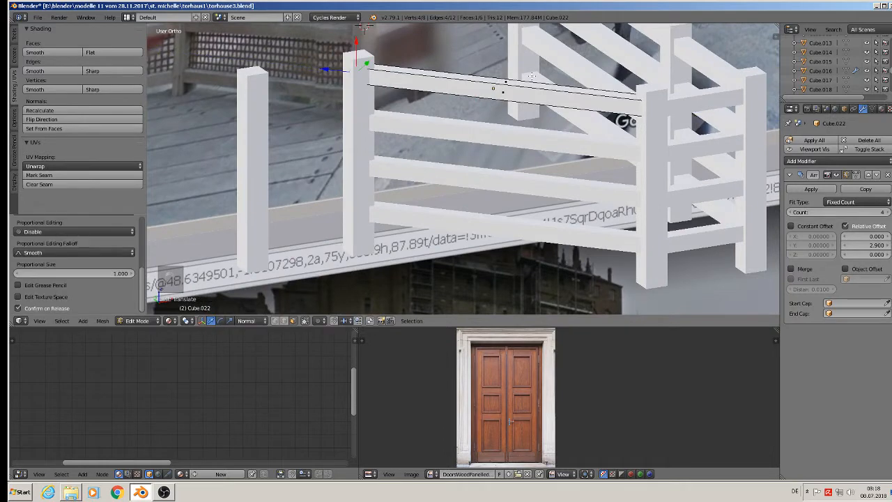
- Leave mesh editing of the diagonal rails and set the transform orientation back to Global
{"action": "key", "text": "a"}
{"action": "key", "text": "Tab"}
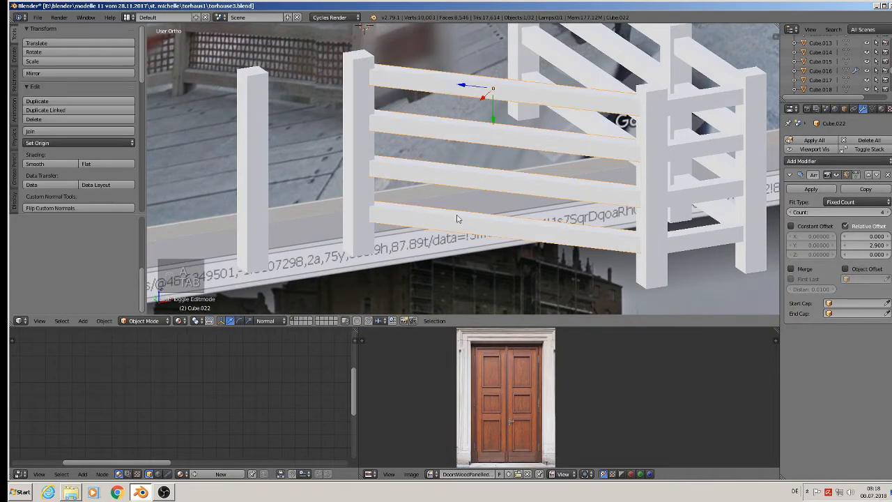
{"action": "left_click", "coordinate": [271, 321]}
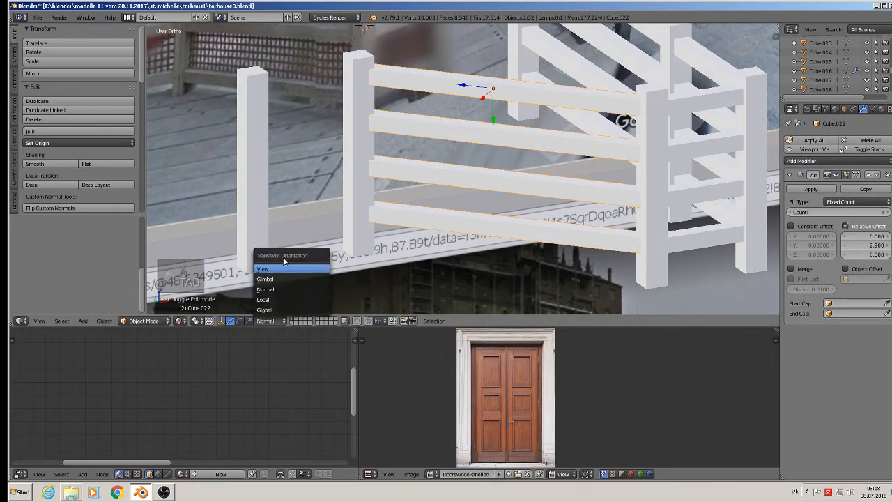
{"action": "left_click", "coordinate": [272, 311]}
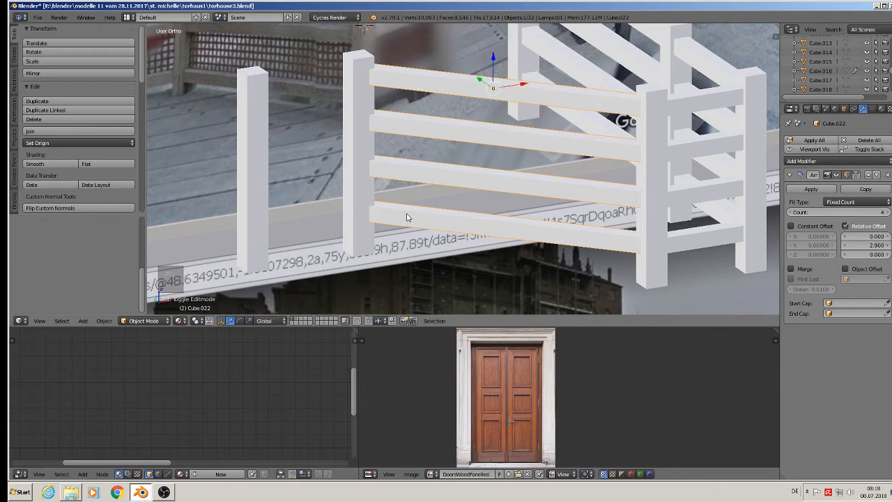
- Duplicate the short corner-side rails and move the copy along Y and X to fit between the two detached posts
{"action": "middle_click_drag", "start_coordinate": [407, 216], "coordinate": [383, 222]}
{"action": "scroll", "coordinate": [383, 222], "scroll_direction": "down", "scroll_amount": 4}
{"action": "right_click", "coordinate": [523, 179]}
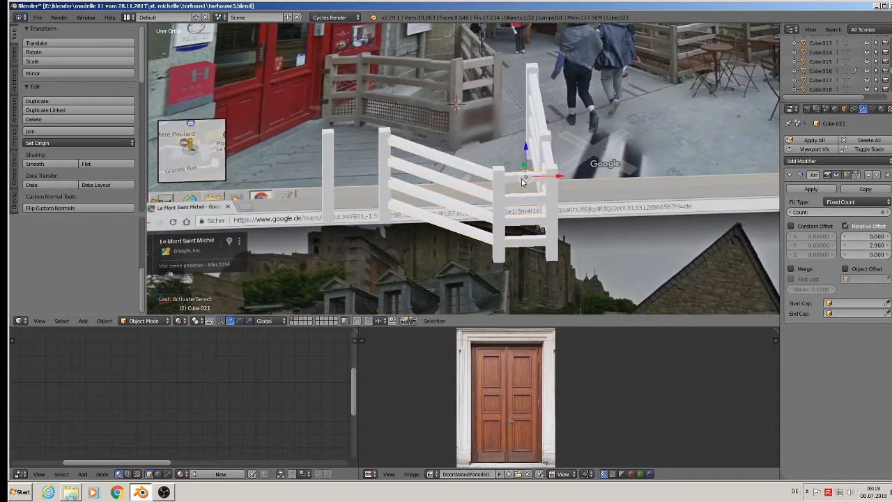
{"action": "key", "text": "shift+d"}
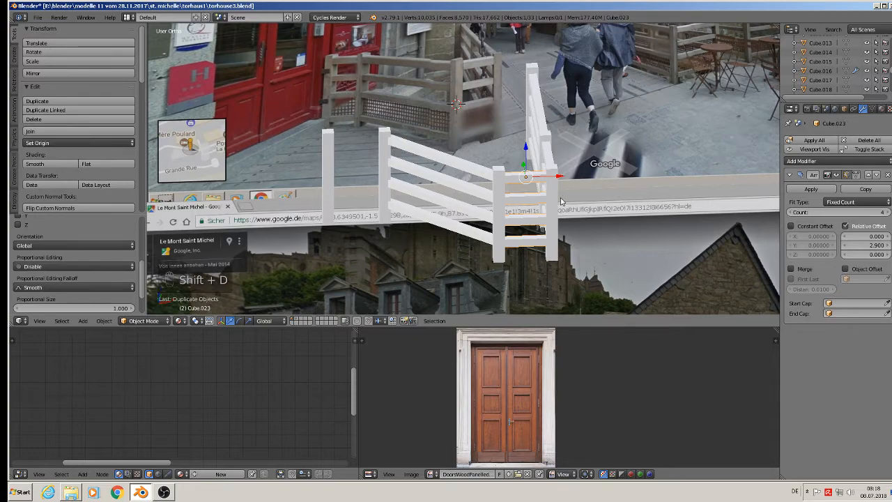
{"action": "middle_click_drag", "start_coordinate": [561, 202], "coordinate": [545, 209]}
{"action": "left_click_drag", "start_coordinate": [518, 164], "coordinate": [479, 119]}
{"action": "key", "text": "g"}
{"action": "key", "text": "x"}
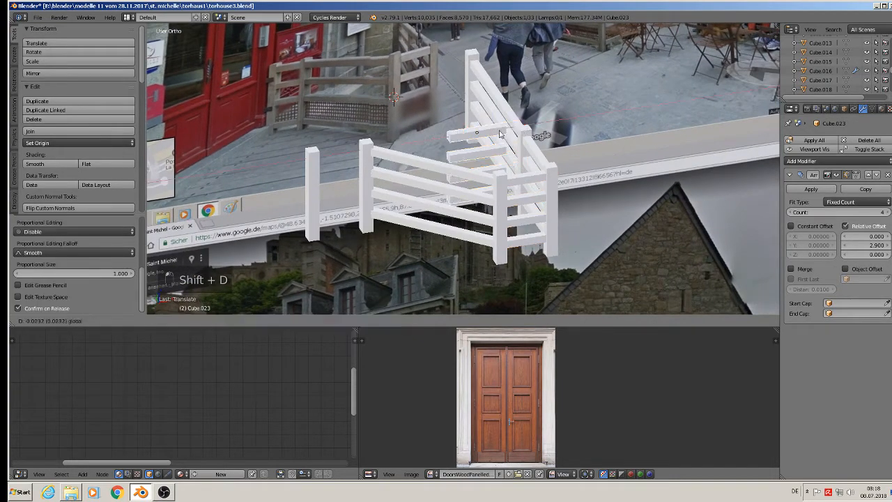
{"action": "left_click_drag", "start_coordinate": [369, 165], "coordinate": [369, 166]}
{"action": "middle_click_drag", "start_coordinate": [401, 182], "coordinate": [369, 155]}
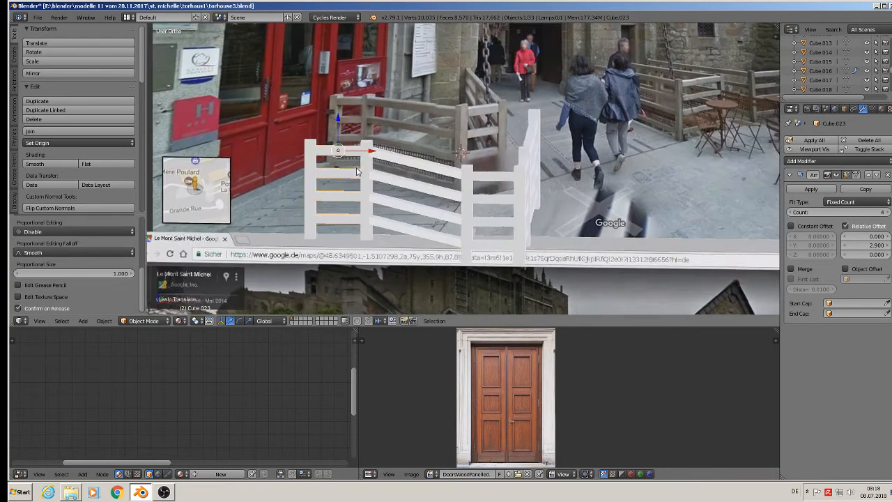
- Duplicate the long-side and corner-side fence sections with their rails and four posts, and move the copy along X toward the café tables
{"action": "scroll", "coordinate": [369, 155], "scroll_direction": "down", "scroll_amount": 2}
{"action": "middle_click_drag", "start_coordinate": [435, 161], "coordinate": [349, 196], "text": "shift"}
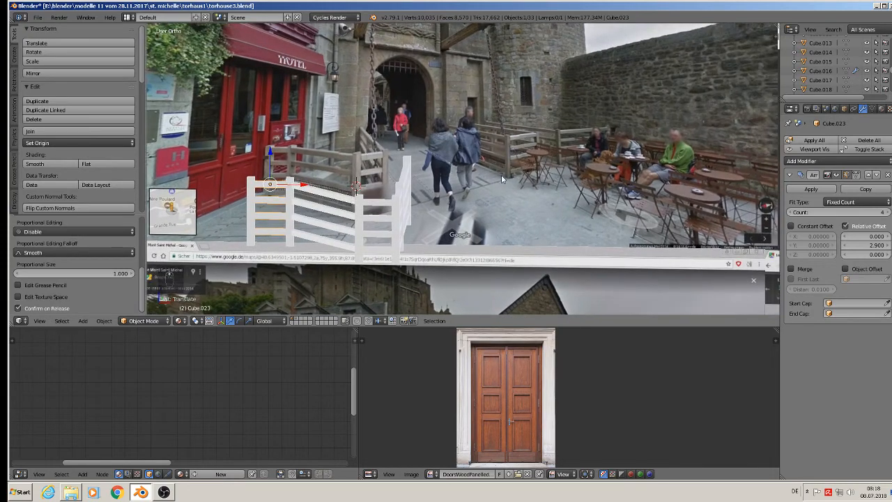
{"action": "middle_click_drag", "start_coordinate": [510, 162], "coordinate": [493, 113], "text": "shift"}
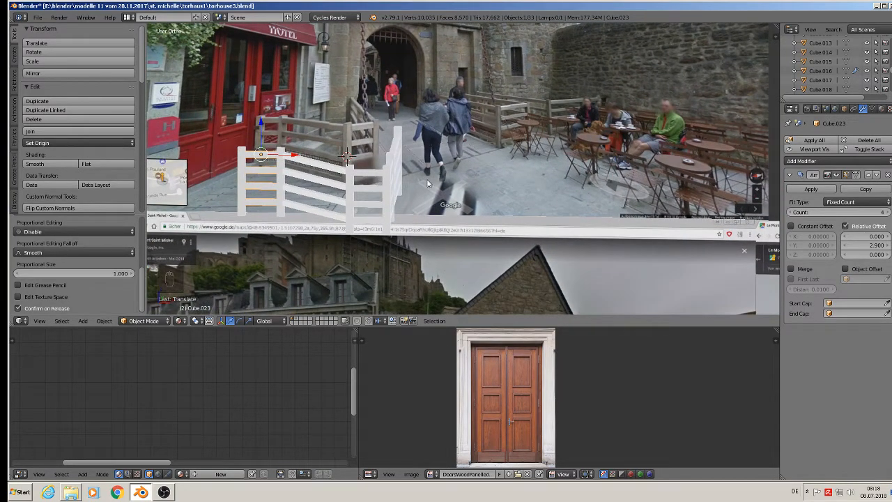
{"action": "middle_click_drag", "start_coordinate": [428, 184], "coordinate": [401, 148], "text": "shift"}
{"action": "scroll", "coordinate": [401, 148], "scroll_direction": "up", "scroll_amount": 1}
{"action": "right_click", "coordinate": [412, 128]}
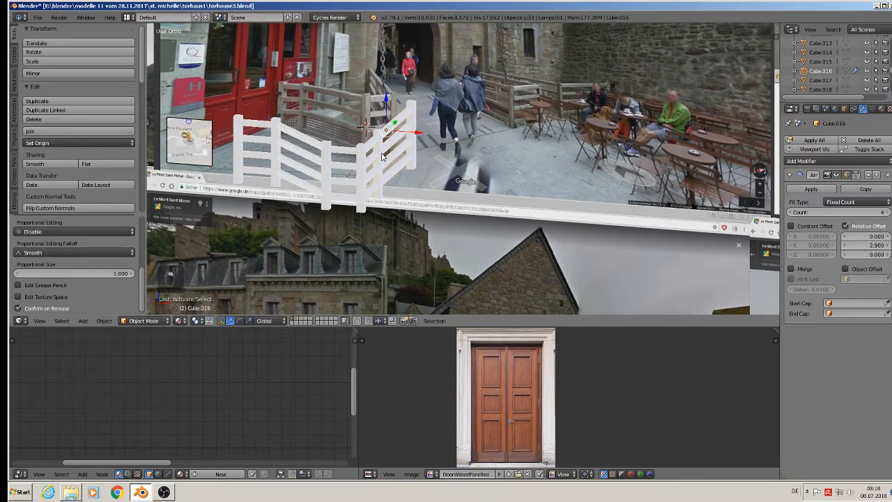
{"action": "right_click", "coordinate": [382, 132], "text": "shift"}
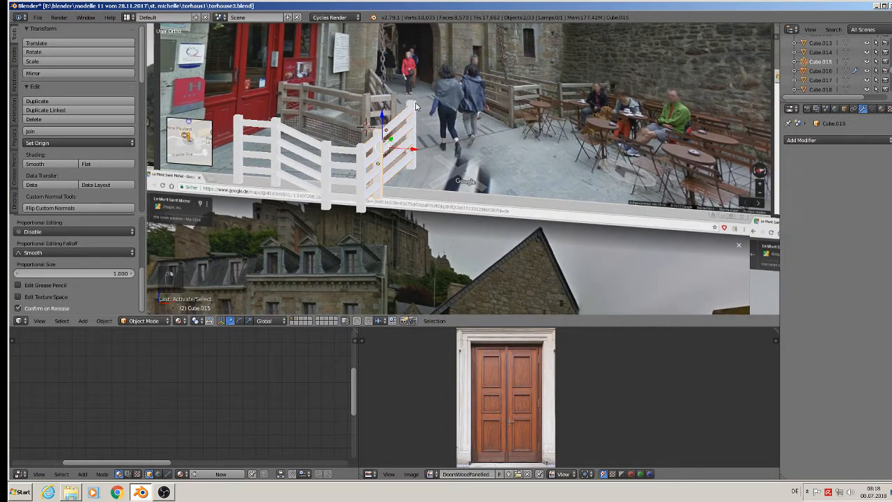
{"action": "right_click", "coordinate": [416, 109], "text": "shift"}
{"action": "right_click", "coordinate": [358, 161], "text": "shift"}
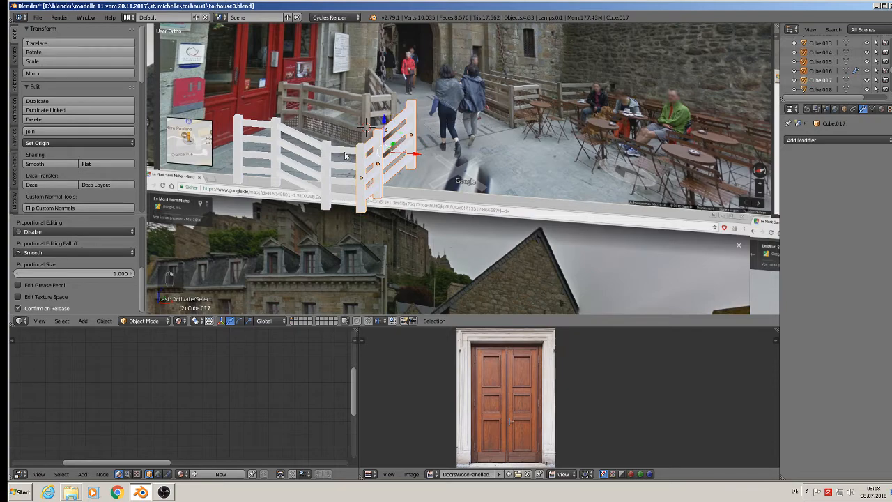
{"action": "right_click", "coordinate": [345, 154], "text": "shift"}
{"action": "right_click", "coordinate": [332, 151], "text": "shift"}
{"action": "scroll", "coordinate": [346, 151], "scroll_direction": "down", "scroll_amount": 2}
{"action": "middle_click_drag", "start_coordinate": [354, 156], "coordinate": [393, 184]}
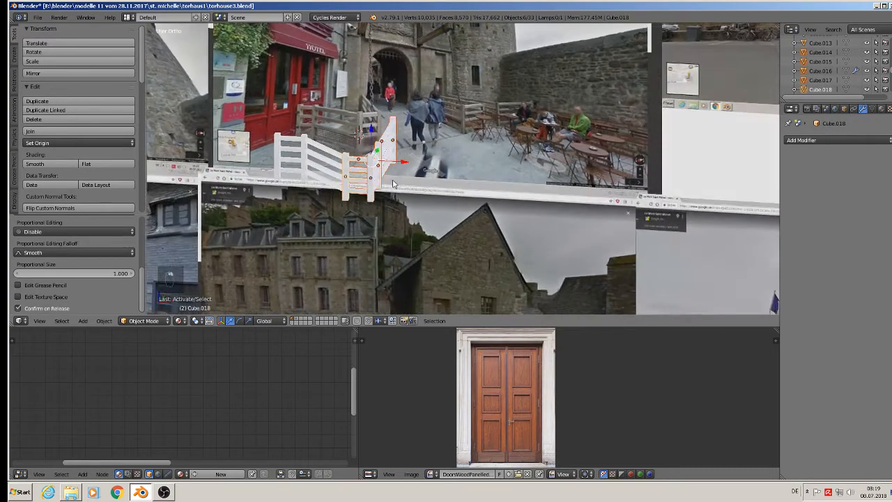
{"action": "key", "text": "shift+d"}
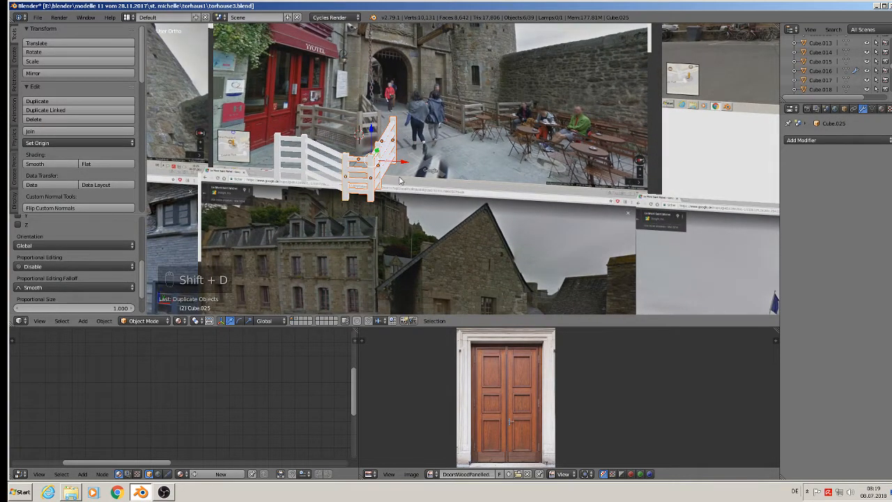
{"action": "left_click_drag", "start_coordinate": [401, 161], "coordinate": [512, 173]}
- Duplicate the copied fence's rear and middle long-side posts with their rails, and move them along X into line with the outer corner-side post
{"action": "middle_click_drag", "start_coordinate": [513, 172], "coordinate": [491, 184]}
{"action": "scroll", "coordinate": [490, 157], "scroll_direction": "up", "scroll_amount": 3}
{"action": "right_click", "coordinate": [490, 150]}
{"action": "right_click", "coordinate": [536, 82], "text": "shift"}
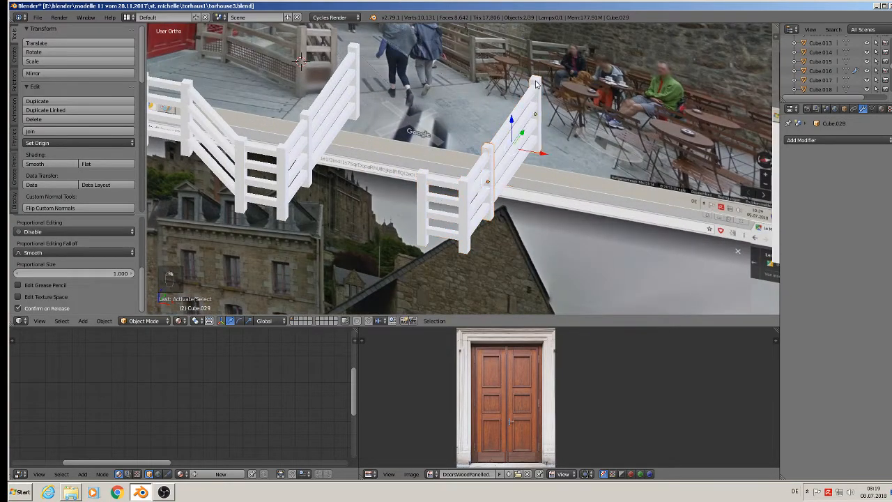
{"action": "right_click", "coordinate": [516, 115], "text": "shift"}
{"action": "key", "text": "shift+d"}
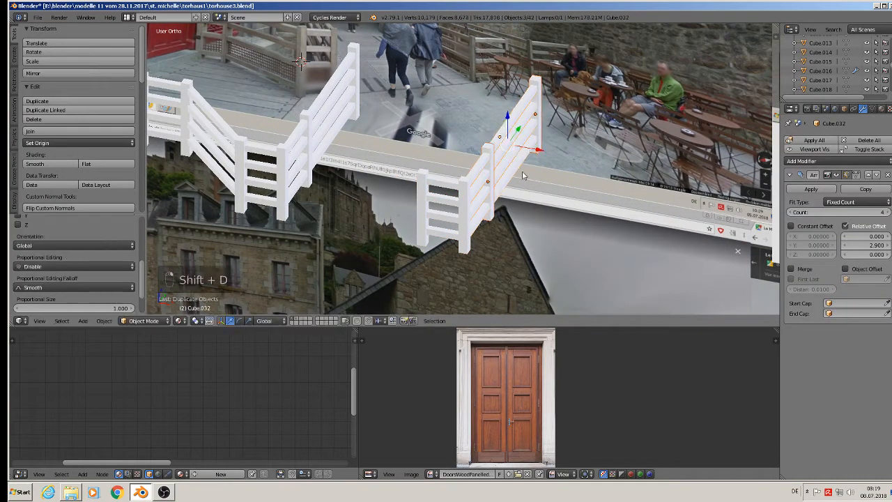
{"action": "left_click_drag", "start_coordinate": [536, 148], "coordinate": [490, 146]}
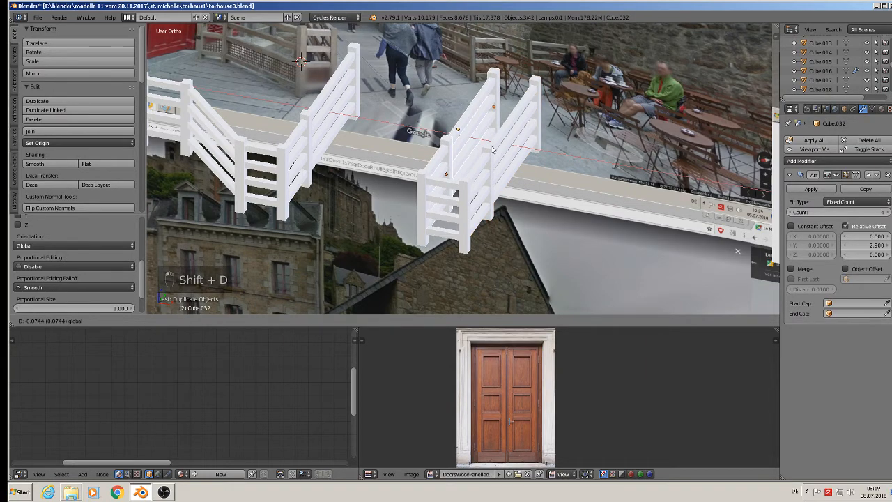
{"action": "middle_click_drag", "start_coordinate": [490, 166], "coordinate": [411, 136]}
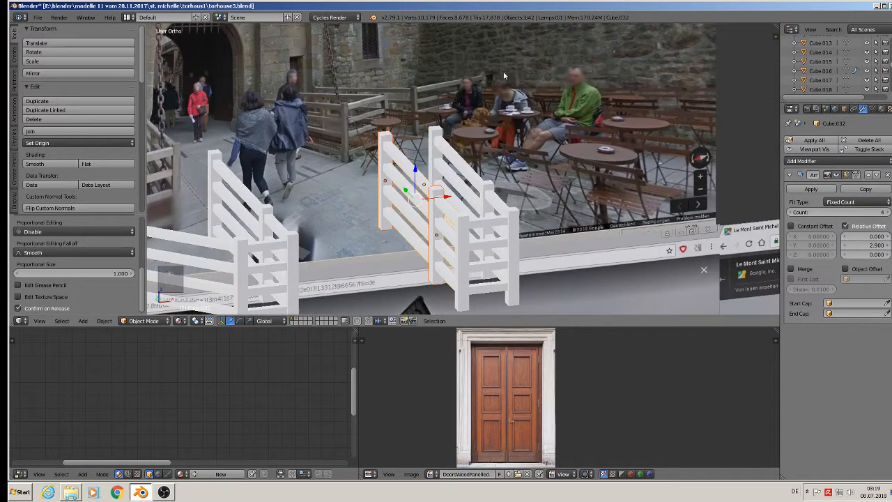
- Duplicate the U-shaped fence's corner-side posts and short rails with its right long side, and move the copy along X
{"action": "middle_click_drag", "start_coordinate": [468, 91], "coordinate": [441, 180]}
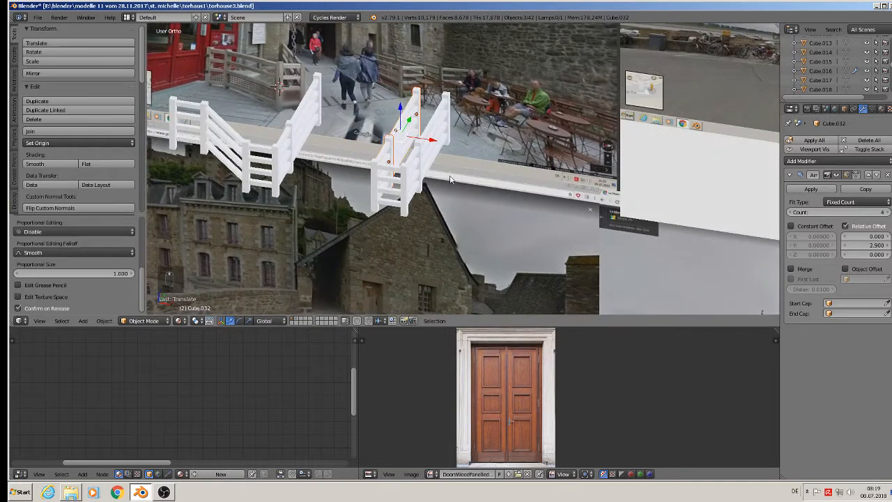
{"action": "right_click", "coordinate": [403, 177]}
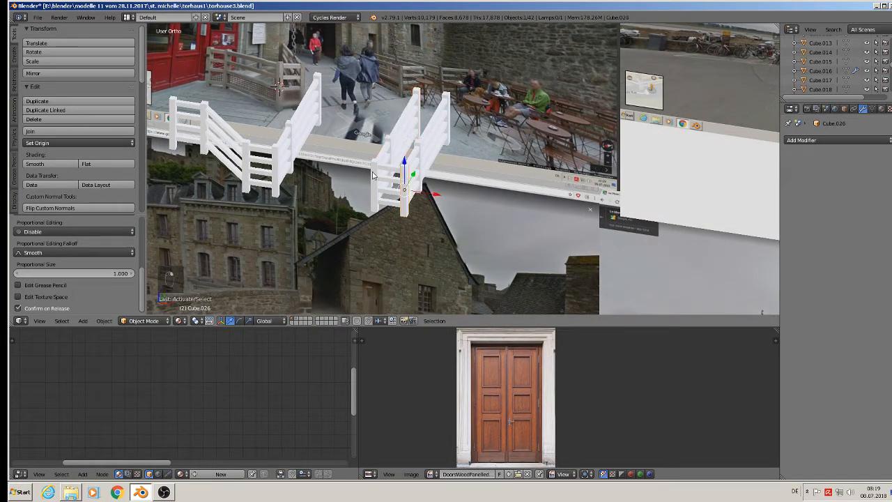
{"action": "right_click", "coordinate": [377, 180]}
{"action": "right_click", "coordinate": [395, 184]}
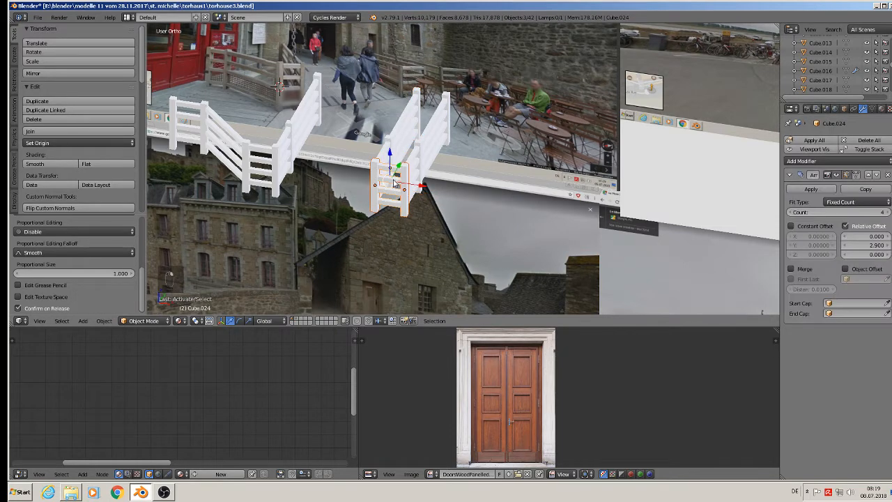
{"action": "right_click", "coordinate": [420, 151], "text": "shift"}
{"action": "right_click", "coordinate": [433, 136], "text": "shift"}
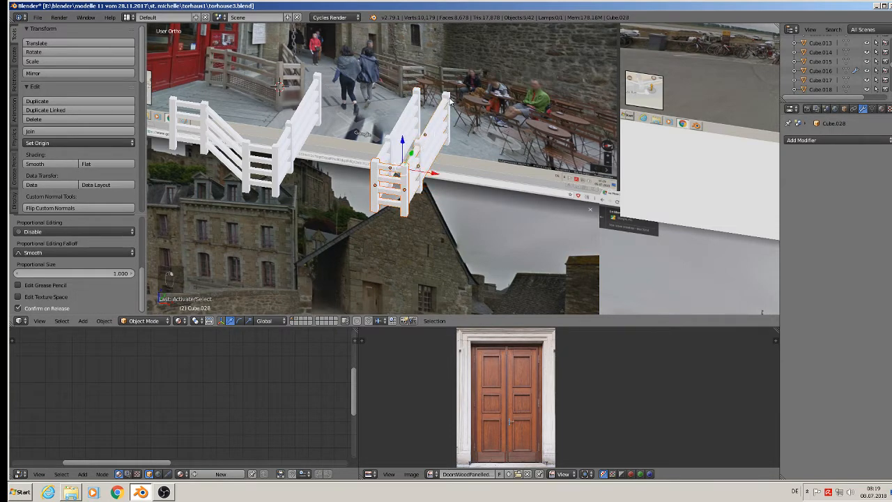
{"action": "right_click", "coordinate": [437, 154], "text": "shift"}
{"action": "key", "text": "shift+d"}
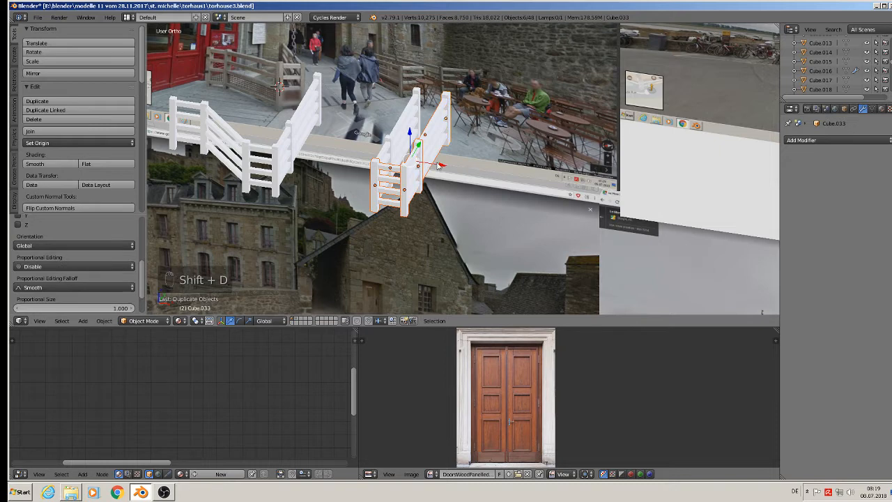
{"action": "left_click", "coordinate": [461, 188]}
- Move the third fence's short rails and their outer post along X by about 0.22, to the opposite side of its long section
{"action": "right_click", "coordinate": [461, 188]}
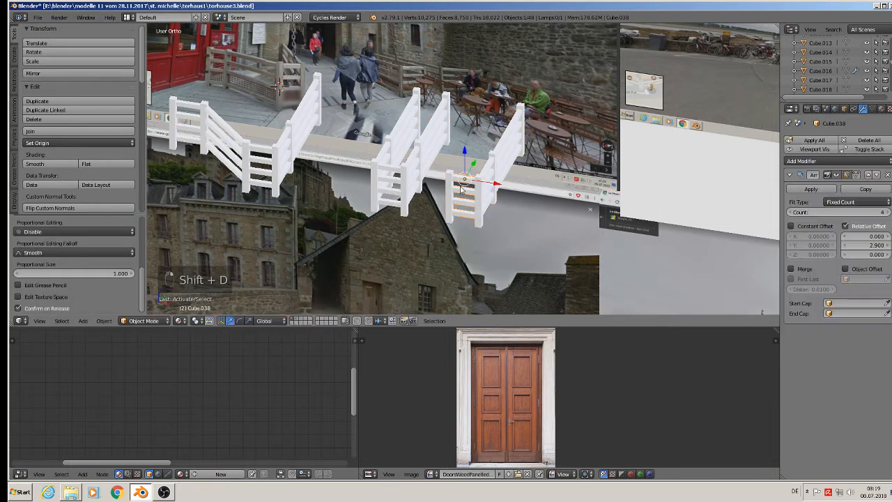
{"action": "right_click", "coordinate": [460, 188], "text": "shift"}
{"action": "key", "text": "g"}
{"action": "key", "text": "x"}
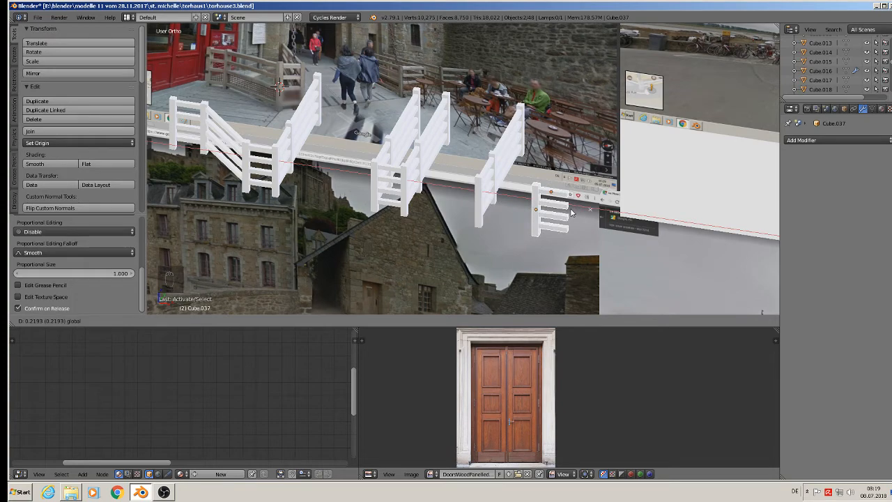
{"action": "left_click", "coordinate": [570, 215]}
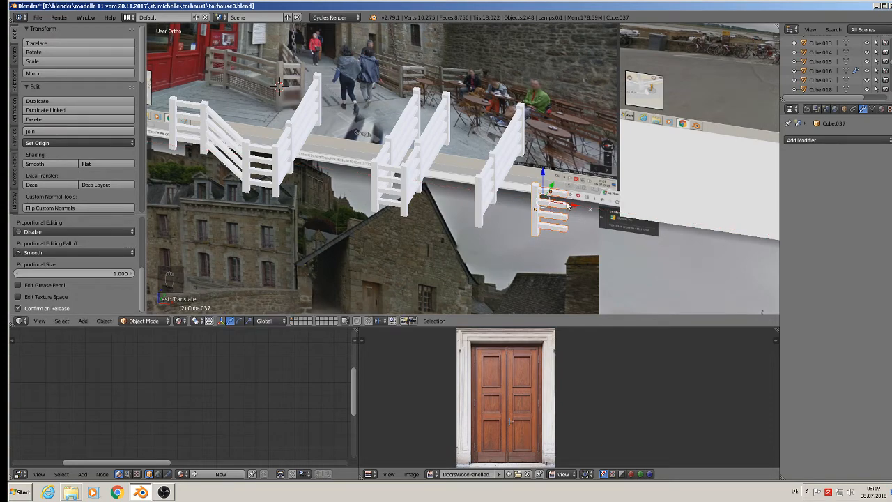
- Duplicate the moved short rails, shift the copy along X into the gap, and scale it along X to span the two posts
{"action": "right_click", "coordinate": [568, 206]}
{"action": "scroll", "coordinate": [570, 215], "scroll_direction": "up", "scroll_amount": 2}
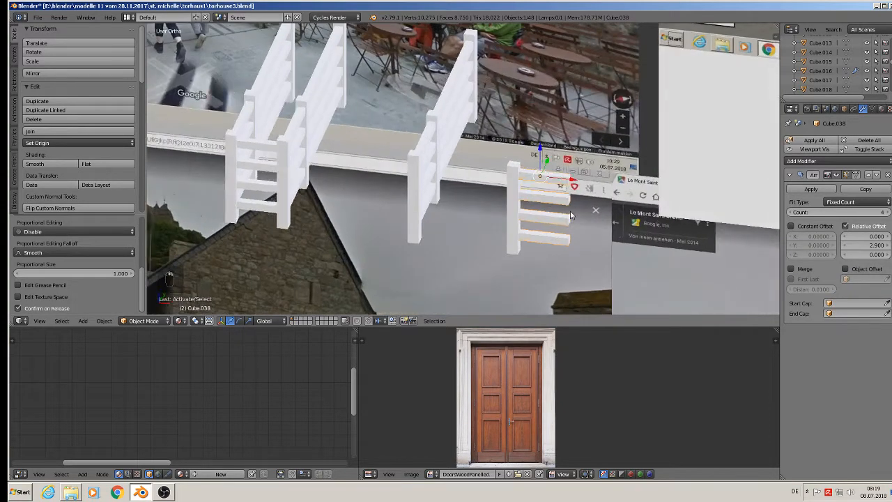
{"action": "key", "text": "shift+d"}
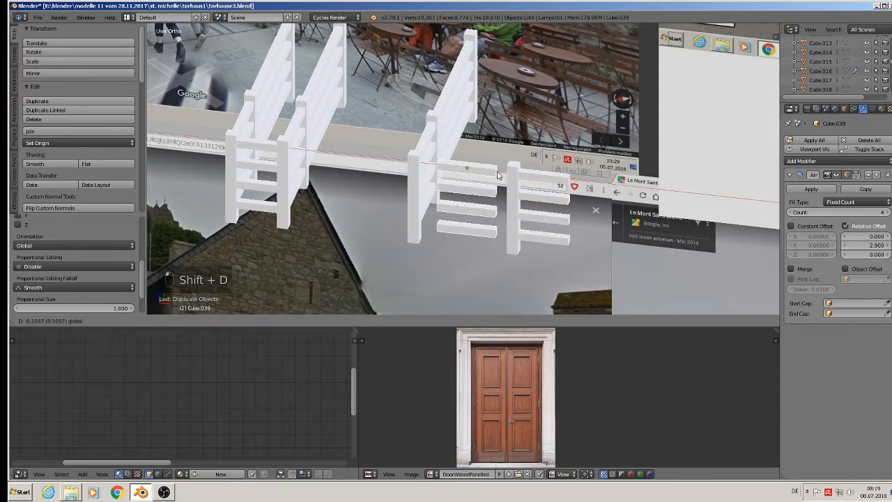
{"action": "left_click", "coordinate": [498, 175]}
{"action": "key", "text": "s"}
{"action": "key", "text": "x"}
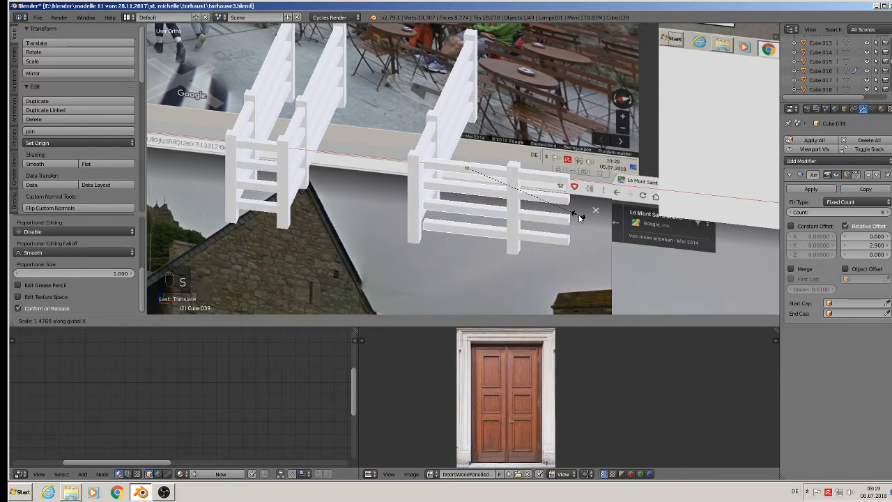
{"action": "left_click", "coordinate": [577, 215]}
{"action": "key", "text": "g"}
{"action": "right_click", "coordinate": [496, 180]}
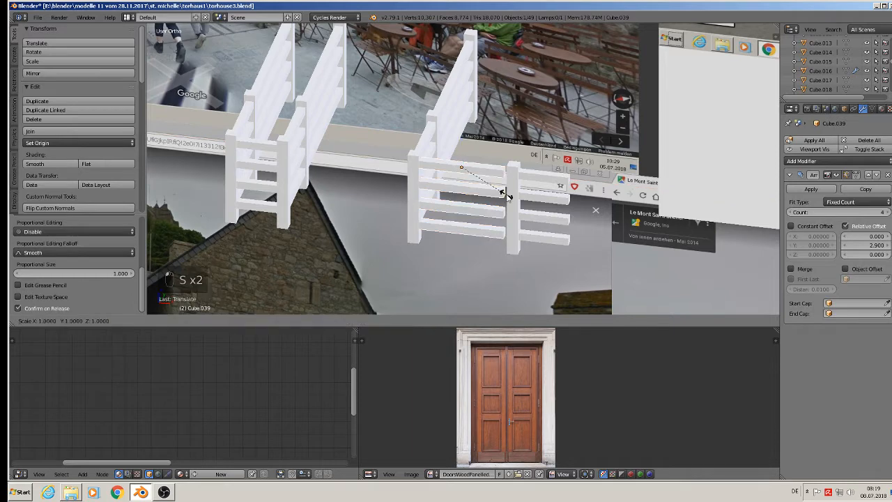
- Duplicate the third fence's detached post and move the copy along X to the free end of the short rails
{"action": "right_click", "coordinate": [514, 181]}
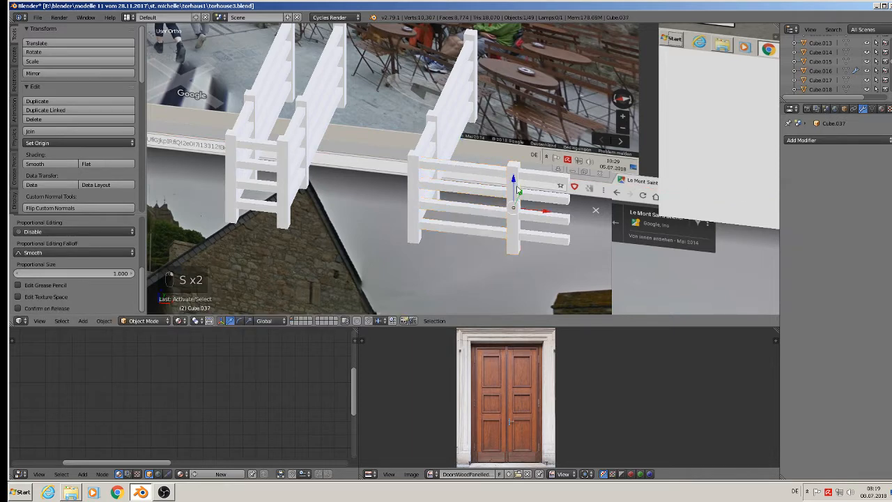
{"action": "key", "text": "shift+d"}
{"action": "left_click_drag", "start_coordinate": [547, 213], "coordinate": [610, 211]}
{"action": "scroll", "coordinate": [590, 208], "scroll_direction": "down", "scroll_amount": 4}
{"action": "middle_click_drag", "start_coordinate": [529, 214], "coordinate": [605, 214], "text": "shift"}
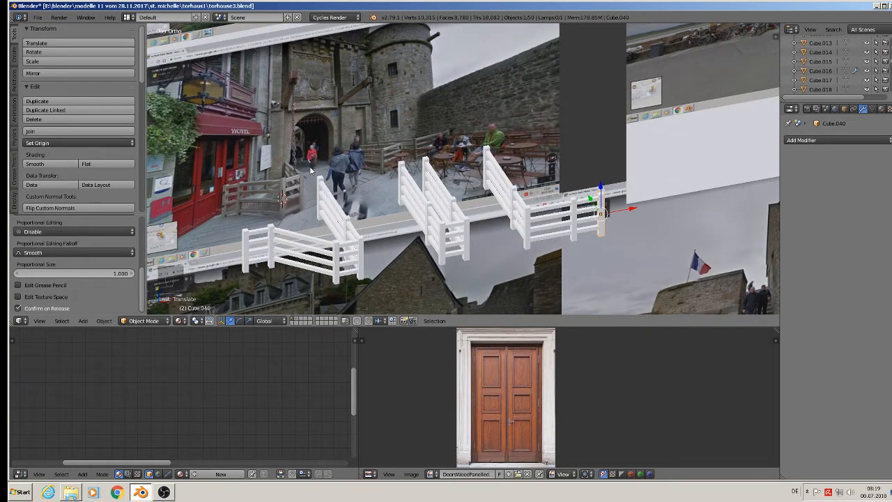
- Mark seams on all edges of the first fence's rear and middle long-side posts
{"action": "scroll", "coordinate": [342, 257], "scroll_direction": "up", "scroll_amount": 2}
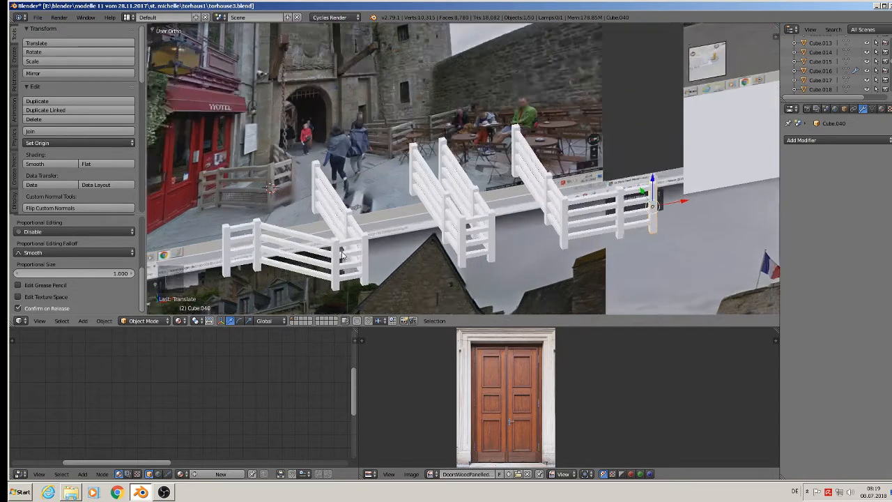
{"action": "scroll", "coordinate": [348, 222], "scroll_direction": "up", "scroll_amount": 2}
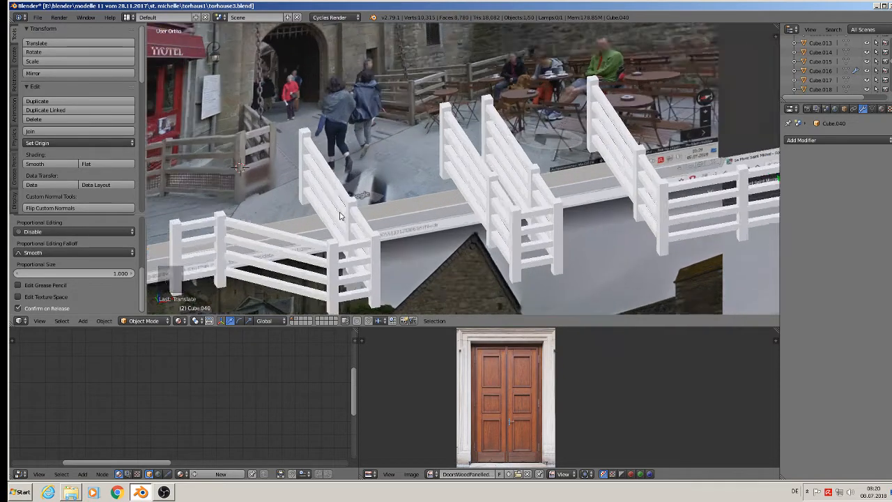
{"action": "middle_click_drag", "start_coordinate": [315, 197], "coordinate": [435, 193], "text": "shift"}
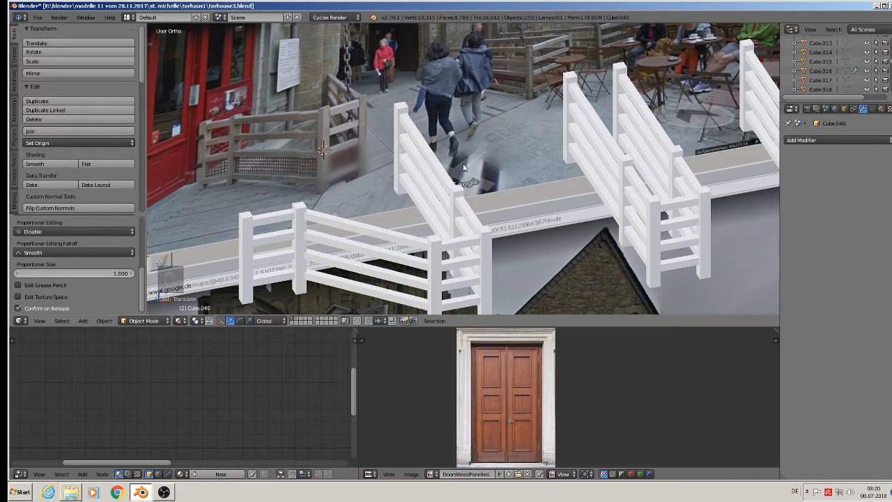
{"action": "scroll", "coordinate": [418, 129], "scroll_direction": "up", "scroll_amount": 1}
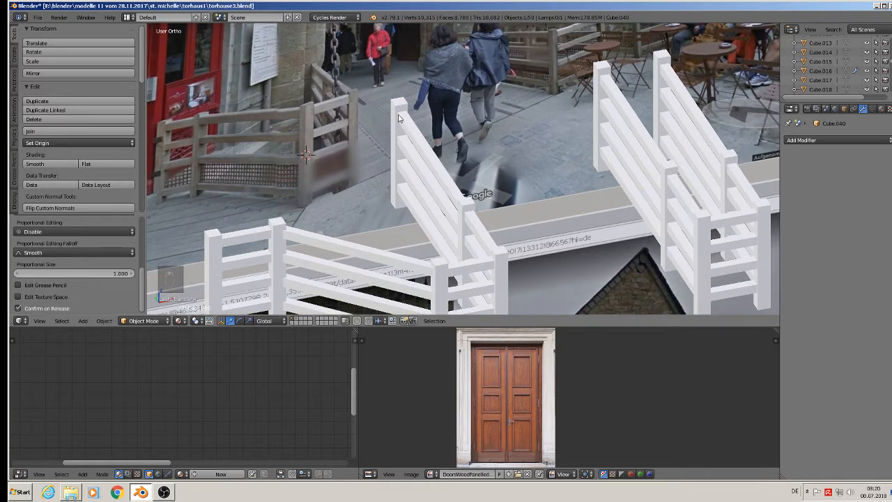
{"action": "right_click", "coordinate": [401, 109]}
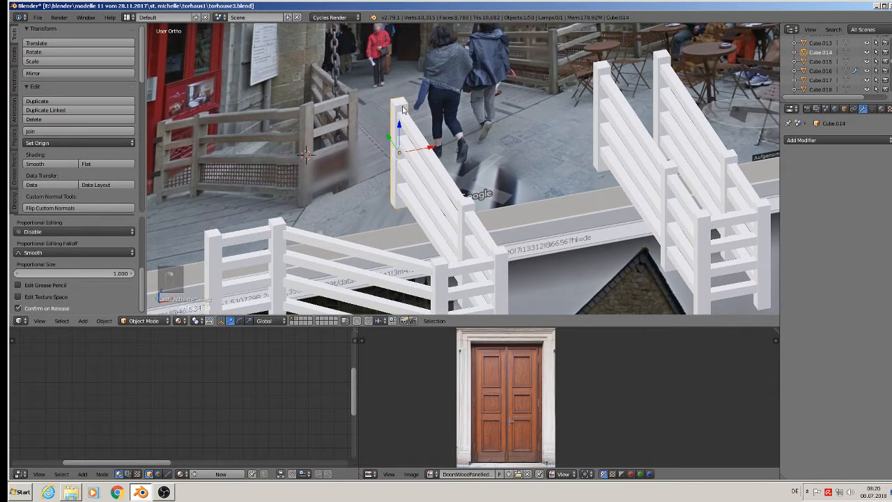
{"action": "key", "text": "Tab"}
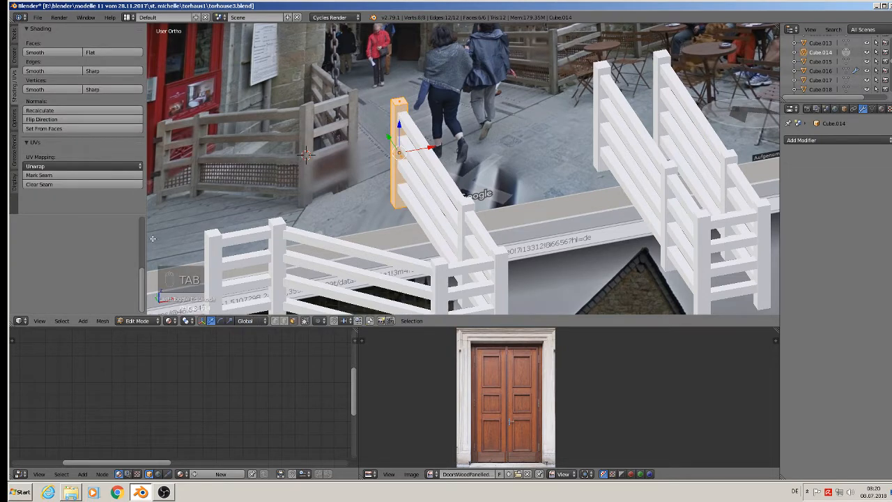
{"action": "key", "text": "Tab"}
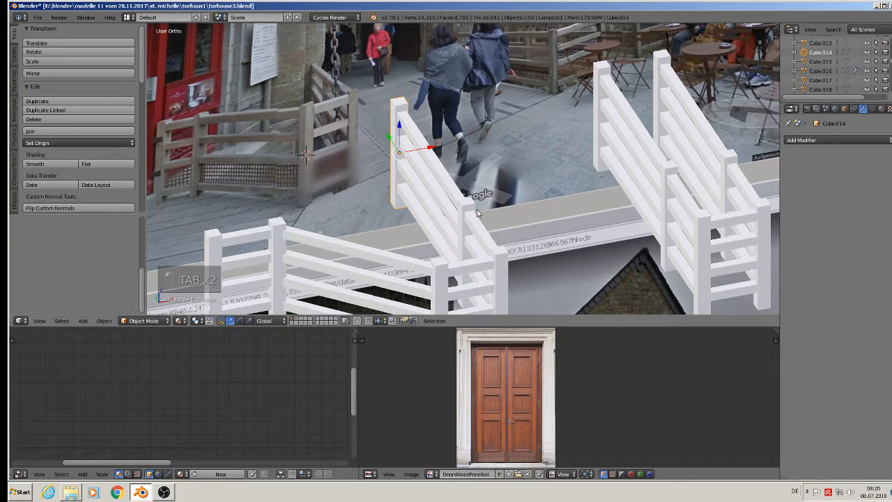
{"action": "right_click", "coordinate": [479, 214]}
{"action": "key", "text": "Tab"}
{"action": "left_click", "coordinate": [99, 175]}
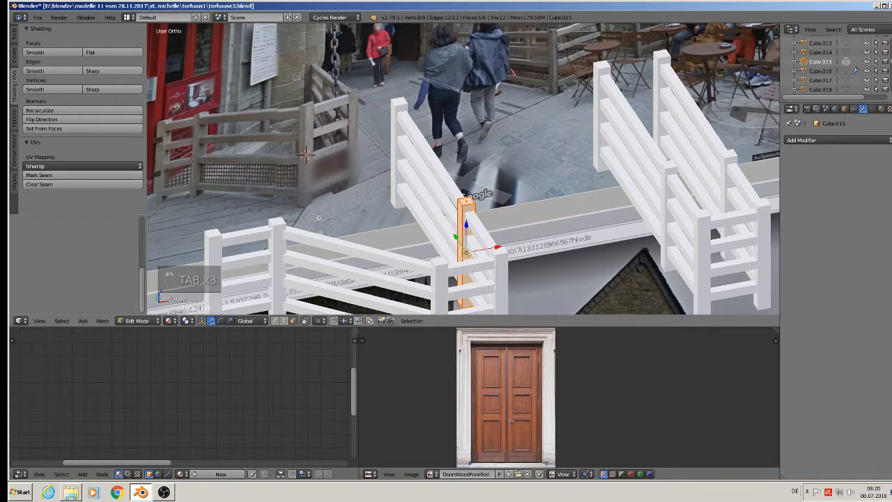
{"action": "middle_click_drag", "start_coordinate": [318, 218], "coordinate": [310, 113], "text": "shift"}
{"action": "key", "text": "Tab"}
- Mark seams on all edges of the first fence's two corner-side posts
{"action": "right_click", "coordinate": [491, 151]}
{"action": "key", "text": "Tab"}
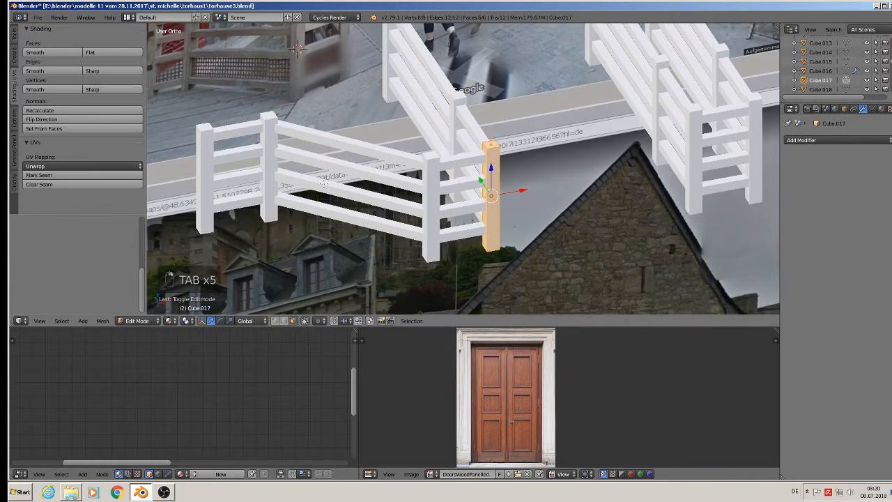
{"action": "left_click", "coordinate": [83, 175]}
{"action": "key", "text": "Tab"}
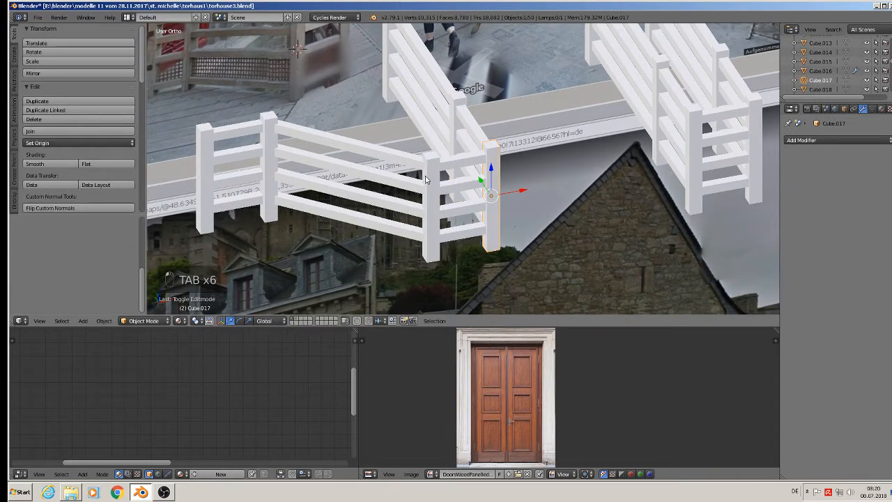
{"action": "right_click", "coordinate": [426, 180]}
{"action": "key", "text": "Tab"}
{"action": "left_click", "coordinate": [84, 175]}
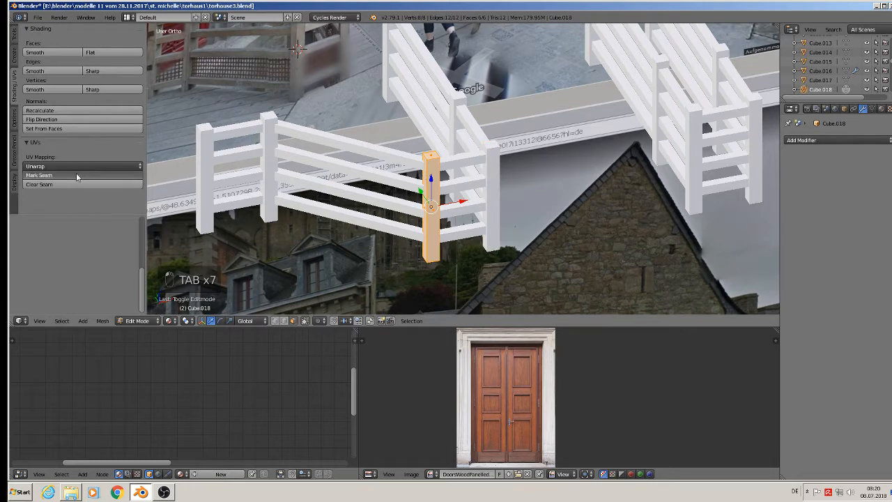
{"action": "key", "text": "Tab"}
- Mark seams on all edges of the first fence's post at the far end of the diagonal rails and its outermost end post
{"action": "right_click", "coordinate": [268, 131]}
{"action": "key", "text": "Tab"}
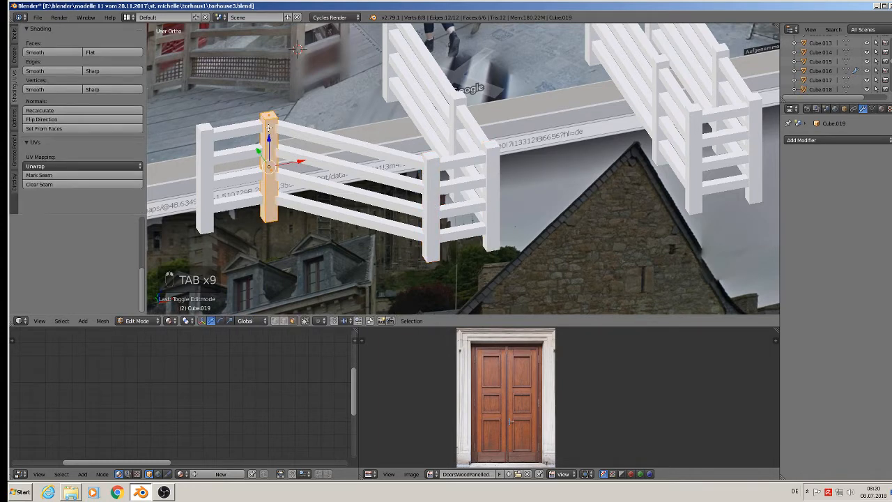
{"action": "left_click", "coordinate": [83, 175]}
{"action": "key", "text": "Tab"}
{"action": "key", "text": "Tab"}
{"action": "right_click", "coordinate": [204, 146]}
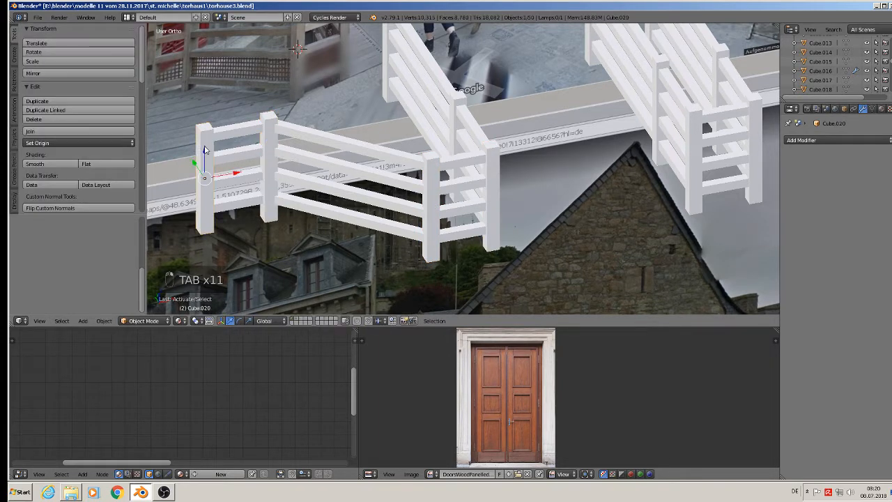
{"action": "key", "text": "Tab"}
{"action": "left_click", "coordinate": [79, 179]}
{"action": "middle_click_drag", "start_coordinate": [557, 140], "coordinate": [405, 202], "text": "shift"}
{"action": "key", "text": "Tab"}
- Mark seams on all edges of the U-shaped fence's two rear posts
{"action": "right_click", "coordinate": [408, 74]}
{"action": "key", "text": "Tab"}
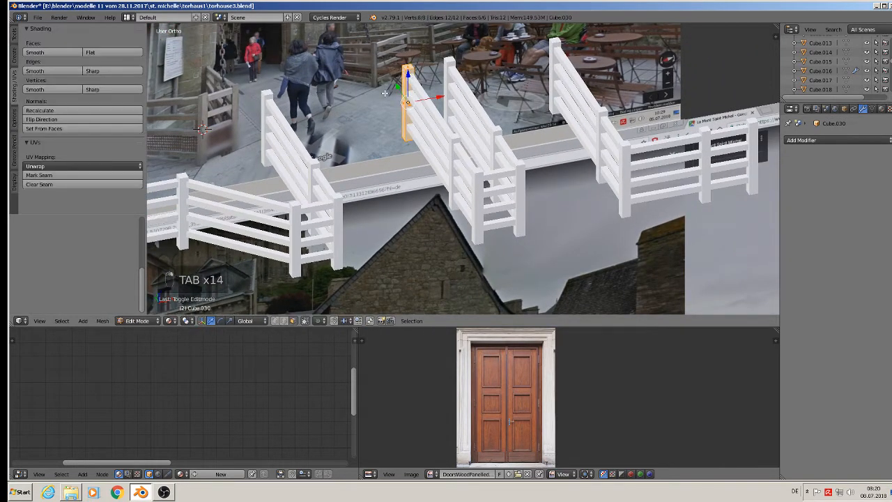
{"action": "left_click", "coordinate": [78, 174]}
{"action": "key", "text": "Tab"}
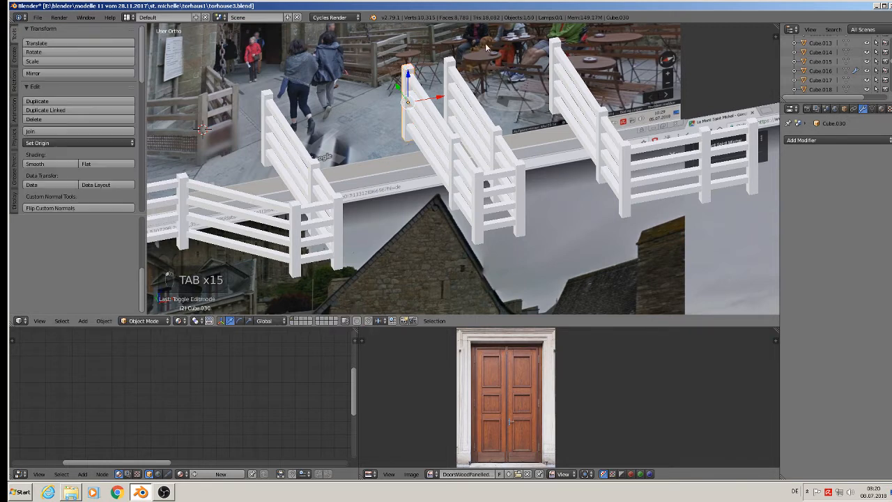
{"action": "right_click", "coordinate": [459, 66]}
{"action": "key", "text": "Tab"}
{"action": "left_click", "coordinate": [78, 175]}
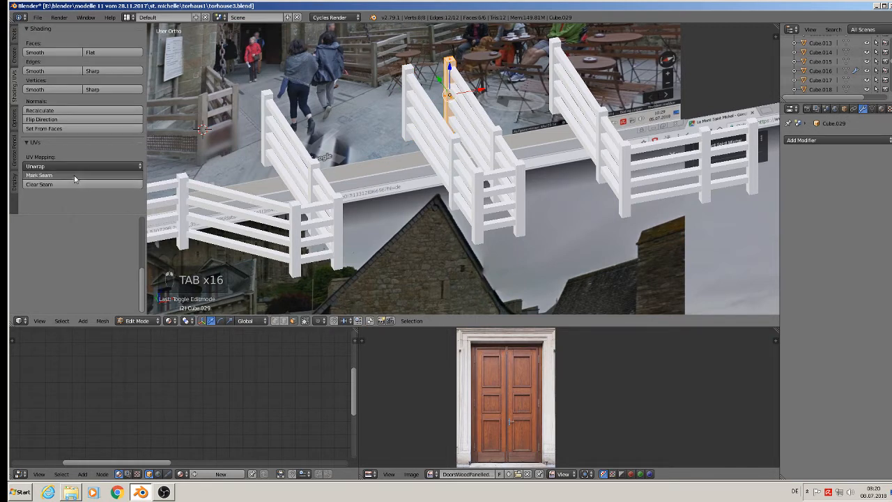
{"action": "key", "text": "Tab"}
- Mark seams on all edges of the U-shaped fence's two middle posts
{"action": "right_click", "coordinate": [452, 147]}
{"action": "key", "text": "Tab"}
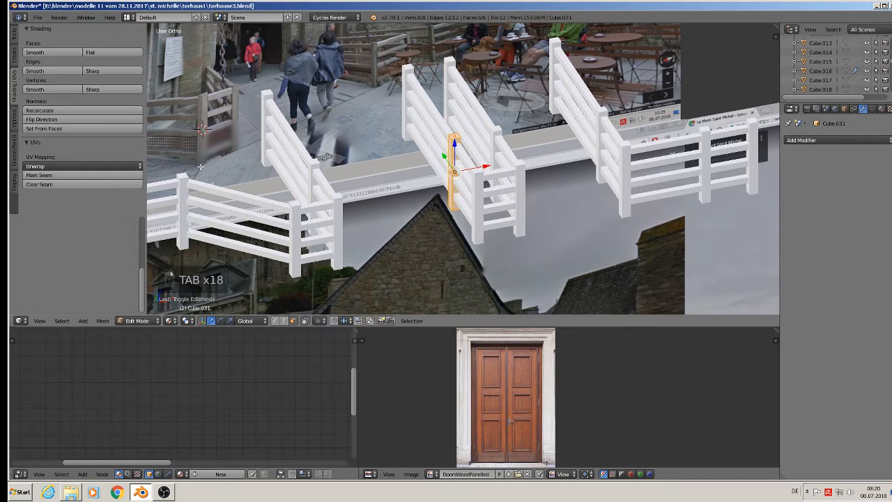
{"action": "left_click", "coordinate": [78, 175]}
{"action": "key", "text": "Tab"}
{"action": "right_click", "coordinate": [488, 157]}
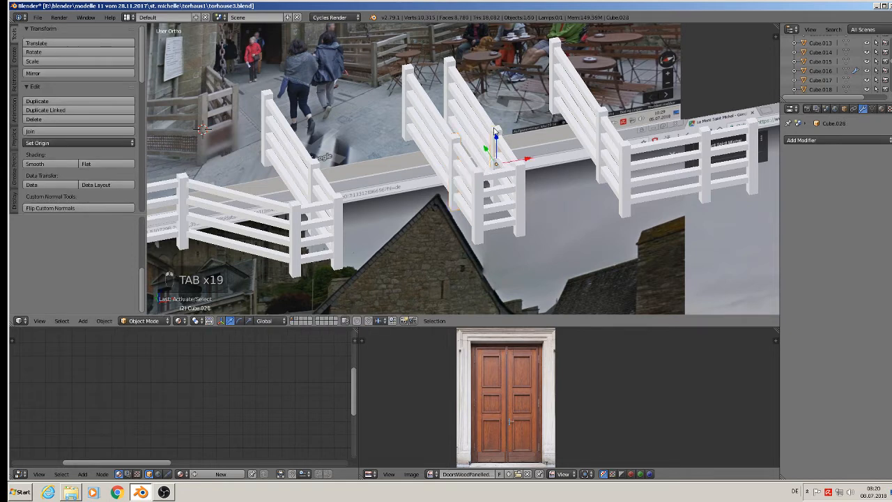
{"action": "key", "text": "Tab"}
{"action": "key", "text": "Tab"}
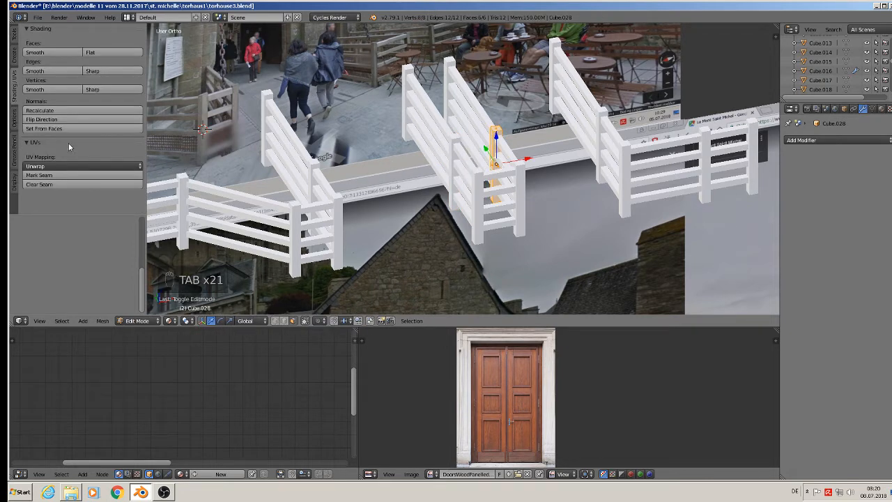
{"action": "left_click", "coordinate": [66, 175]}
{"action": "key", "text": "Tab"}
- Mark seams on all edges of the U-shaped fence's front corner post nearest the first fence
{"action": "right_click", "coordinate": [476, 177]}
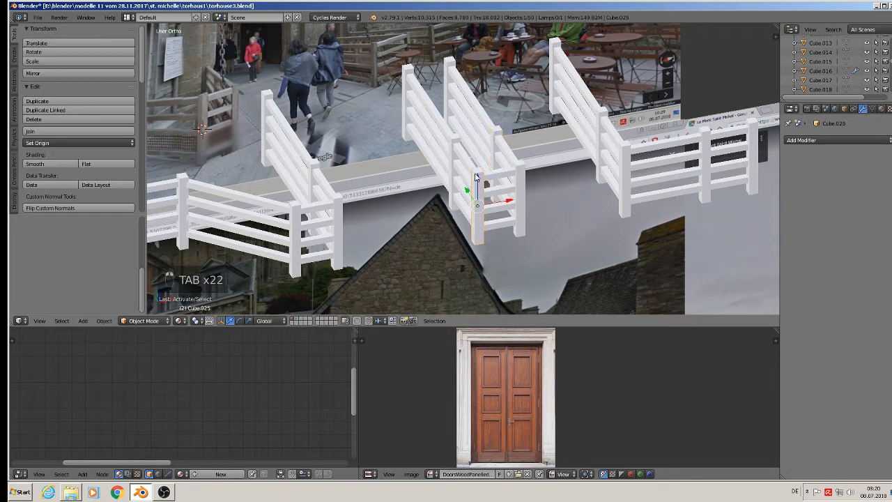
{"action": "key", "text": "Tab"}
{"action": "left_click", "coordinate": [66, 175]}
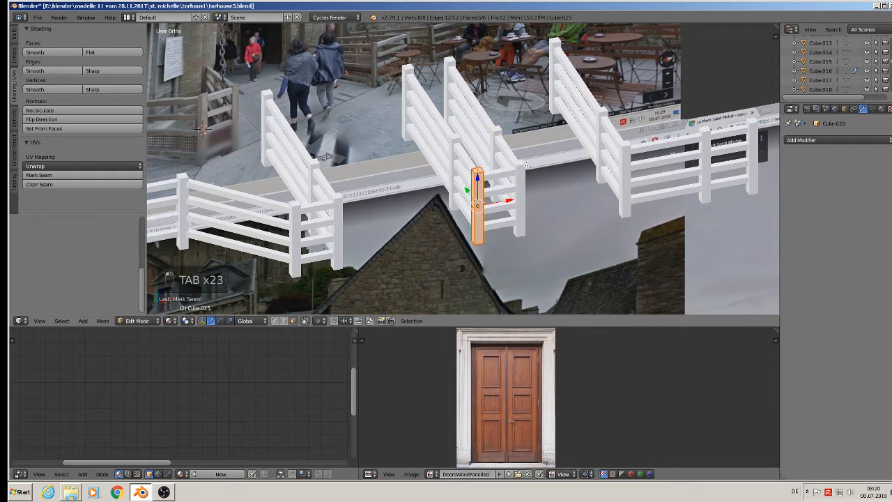
- Mark seams on all edges of the U-shaped fence's front corner post farthest from the first fence
{"action": "key", "text": "Tab"}
{"action": "right_click", "coordinate": [521, 174]}
{"action": "key", "text": "Tab"}
{"action": "left_click", "coordinate": [91, 179]}
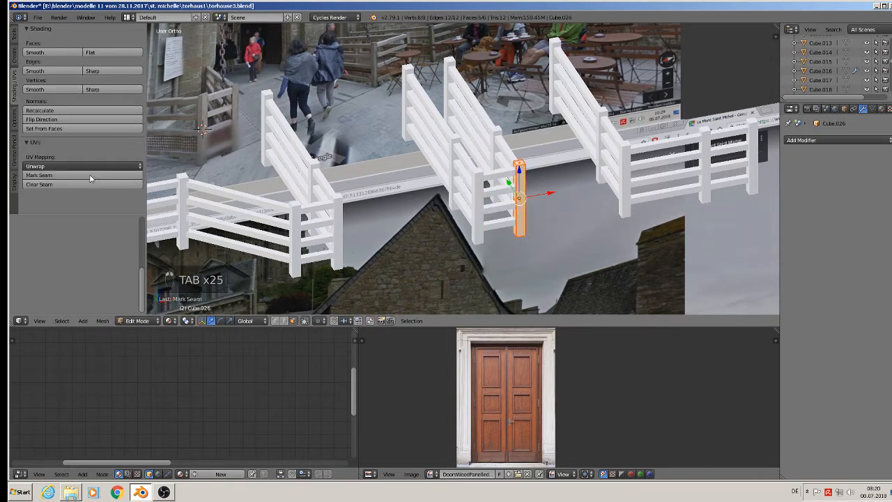
{"action": "middle_click_drag", "start_coordinate": [557, 160], "coordinate": [453, 202], "text": "shift"}
{"action": "key", "text": "Tab"}
- Mark seams on all edges of the third fence's rear end post
{"action": "right_click", "coordinate": [452, 129]}
{"action": "key", "text": "Tab"}
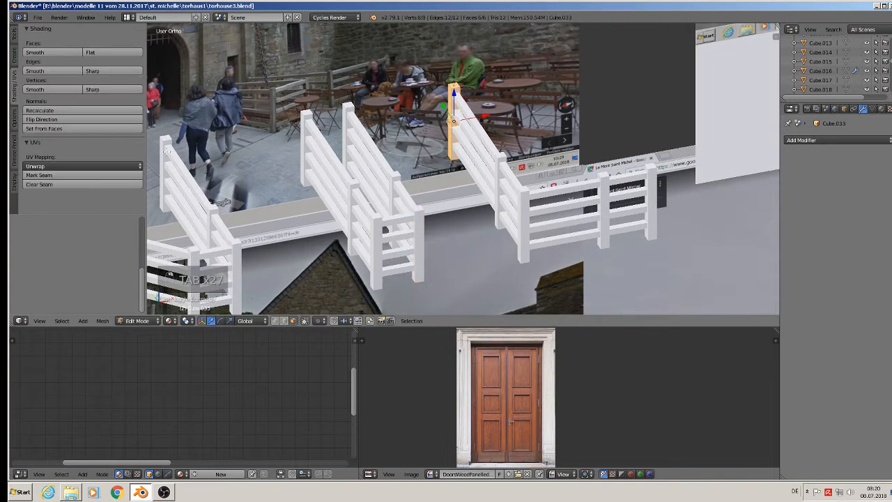
{"action": "key", "text": "Tab"}
{"action": "key", "text": "Tab"}
{"action": "left_click", "coordinate": [122, 176]}
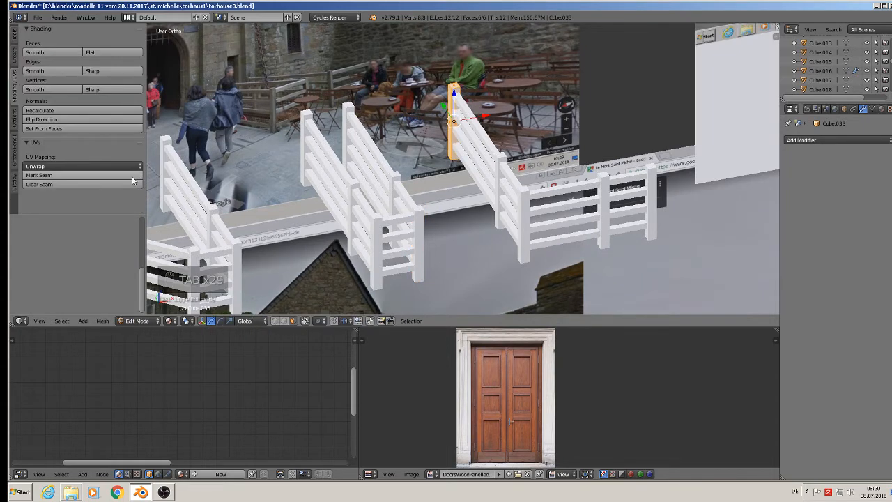
{"action": "key", "text": "Tab"}
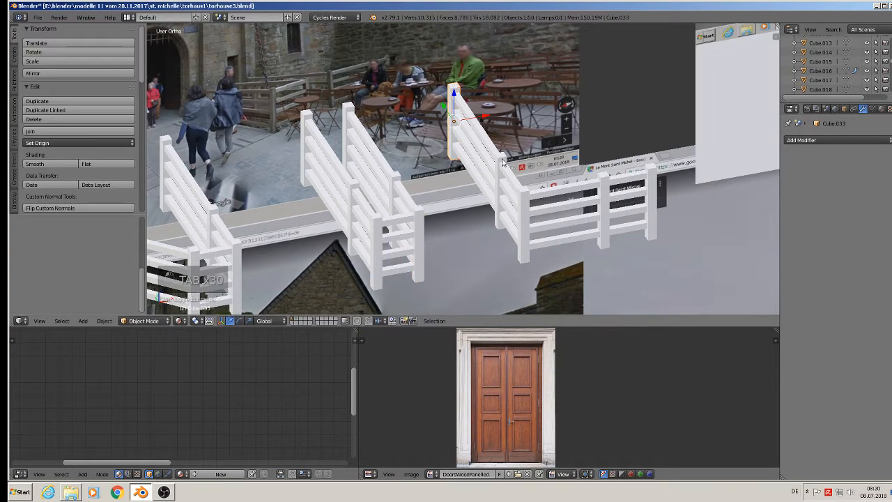
- Mark seams on all edges of the third fence's middle side post and its front corner post
{"action": "right_click", "coordinate": [502, 162]}
{"action": "key", "text": "Tab"}
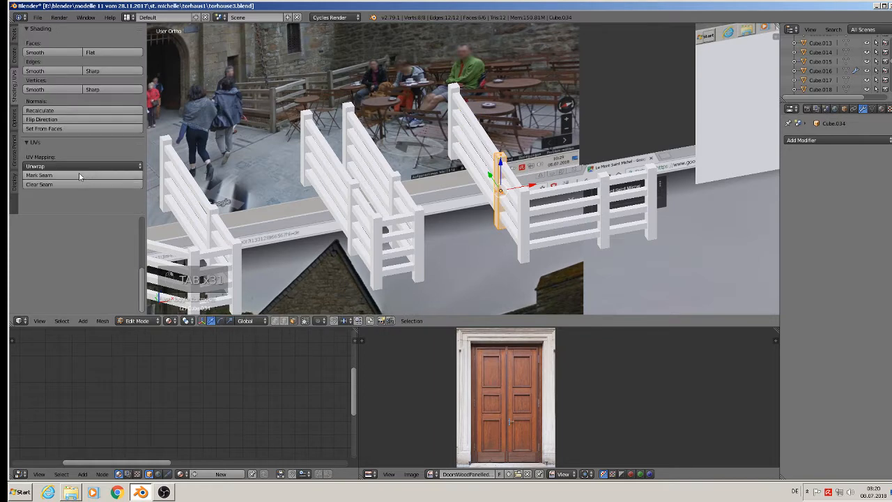
{"action": "key", "text": "Tab"}
{"action": "right_click", "coordinate": [524, 194]}
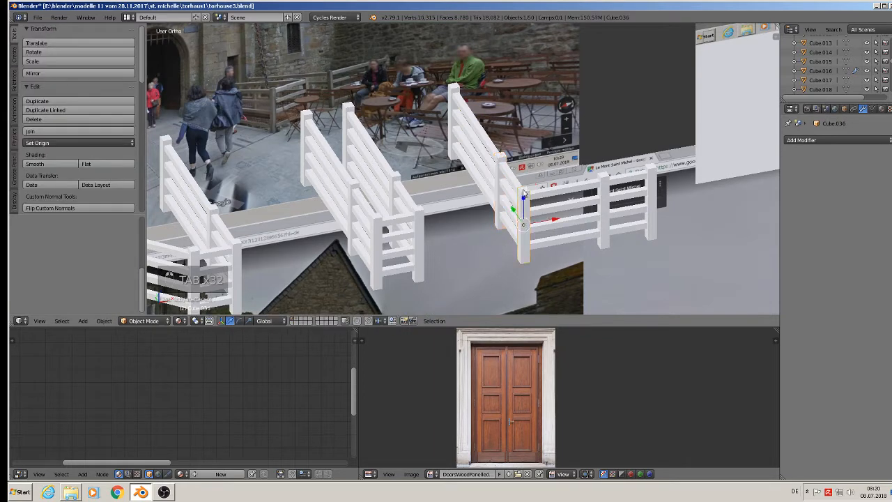
{"action": "key", "text": "Tab"}
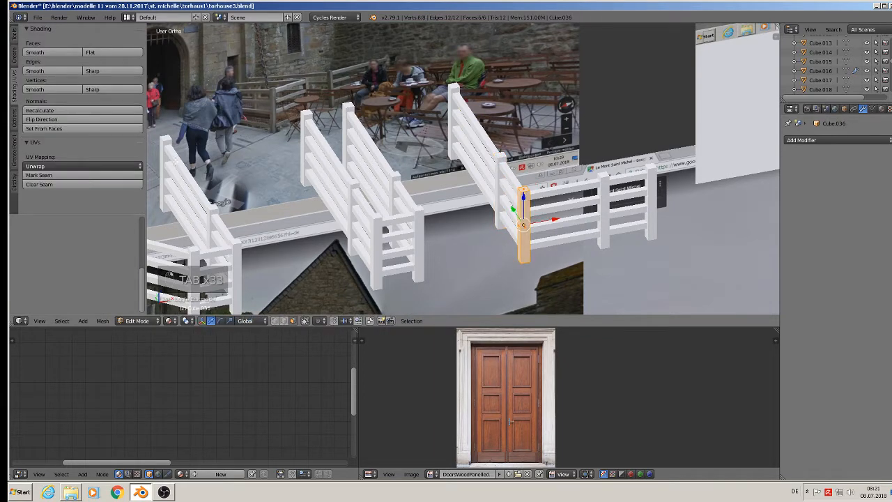
{"action": "left_click", "coordinate": [102, 175]}
{"action": "key", "text": "Tab"}
- Mark seams on all edges of the middle and end posts of the third fence's front section
{"action": "right_click", "coordinate": [600, 196]}
{"action": "key", "text": "Tab"}
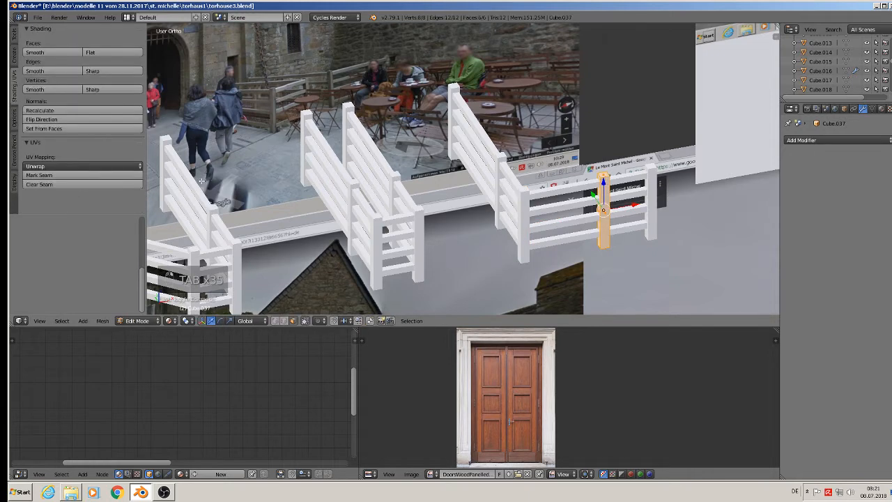
{"action": "left_click", "coordinate": [73, 178]}
{"action": "key", "text": "Tab"}
{"action": "right_click", "coordinate": [651, 209]}
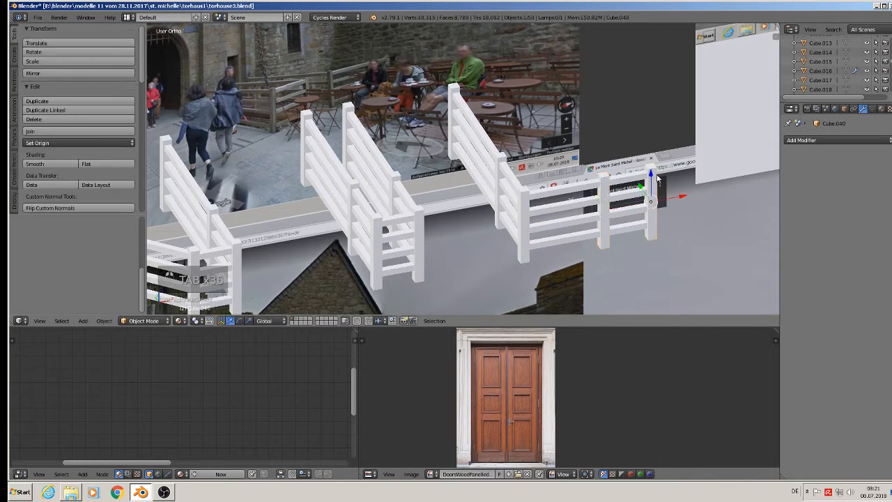
{"action": "key", "text": "Tab"}
{"action": "left_click", "coordinate": [77, 175]}
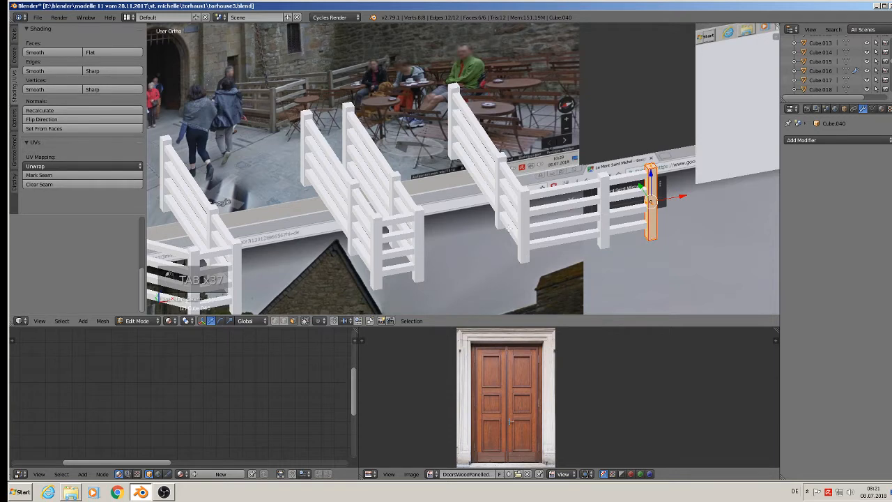
{"action": "middle_click_drag", "start_coordinate": [443, 227], "coordinate": [541, 217], "text": "shift"}
{"action": "key", "text": "Tab"}
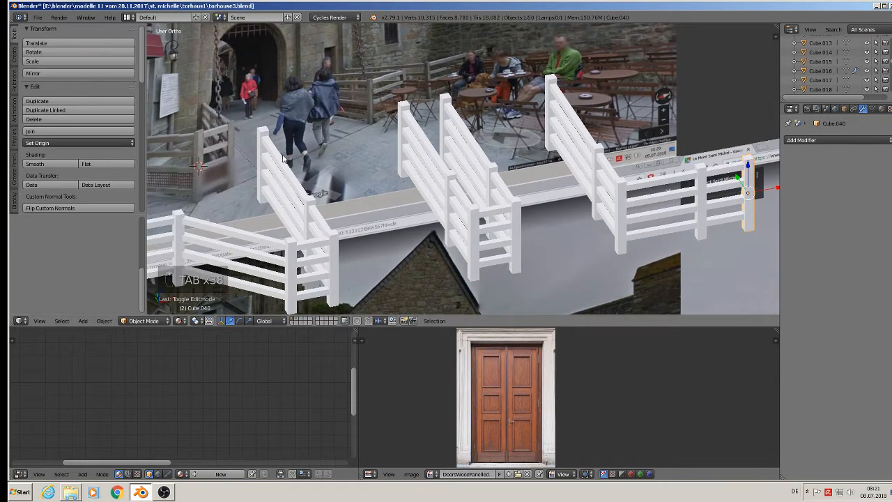
- Mark seams on the first fence's long side rail and apply its Array modifier
{"action": "right_click", "coordinate": [282, 166]}
{"action": "key", "text": "Tab"}
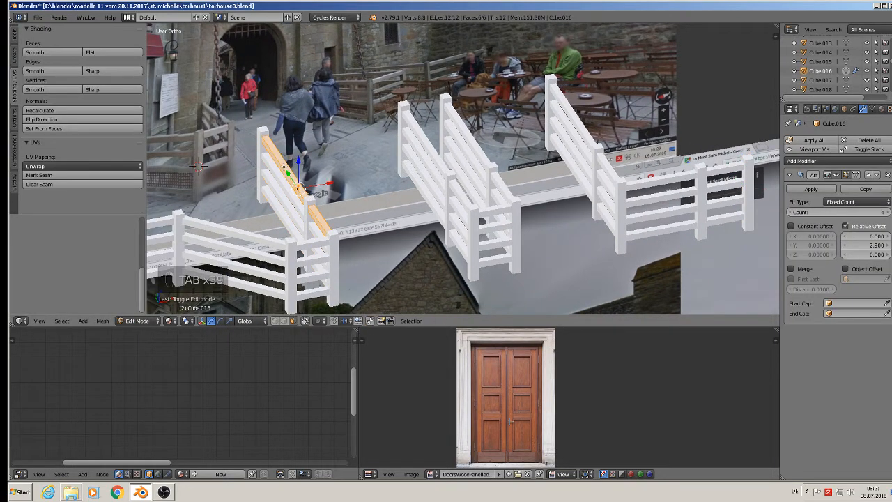
{"action": "left_click", "coordinate": [55, 176]}
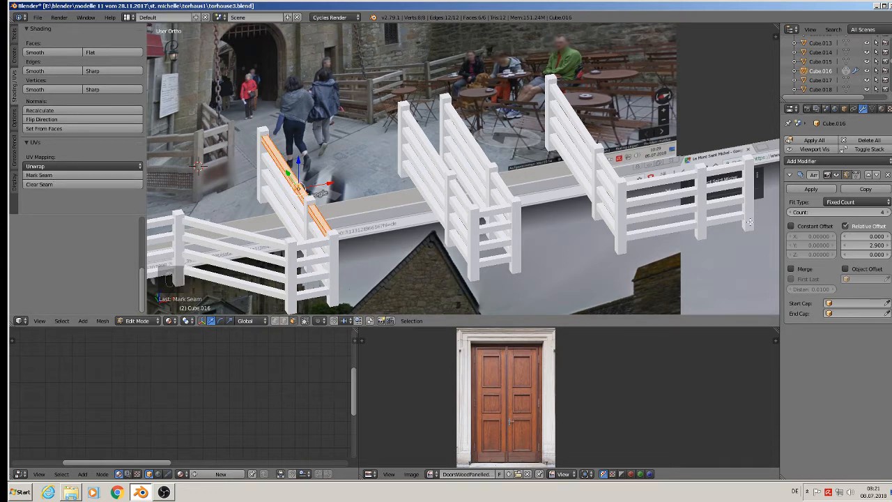
{"action": "left_click", "coordinate": [810, 189]}
{"action": "key", "text": "Tab"}
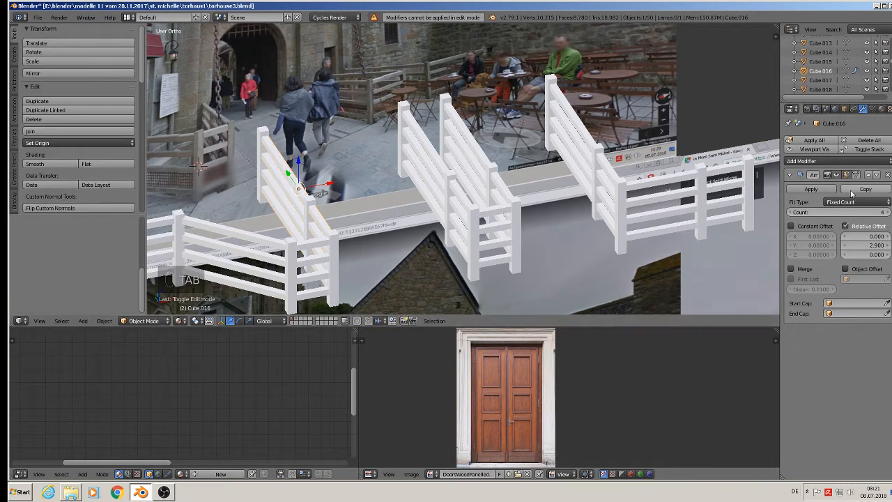
{"action": "left_click", "coordinate": [811, 188]}
{"action": "key", "text": "Tab"}
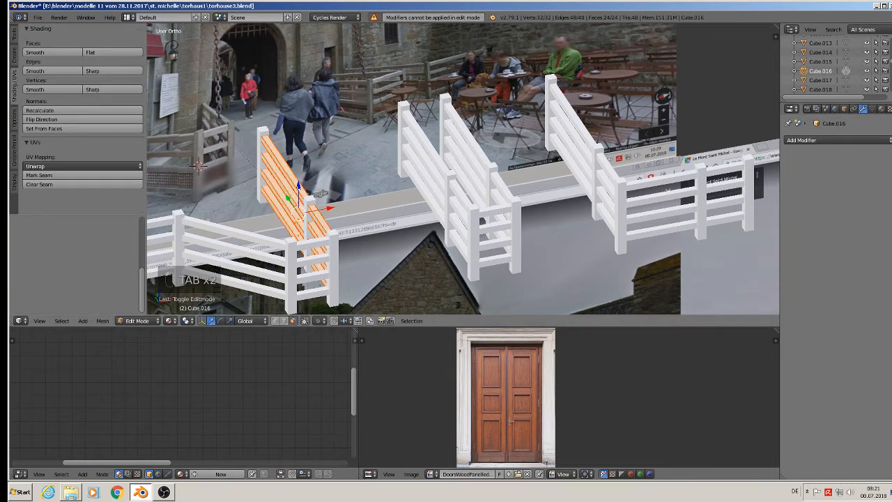
{"action": "key", "text": "Tab"}
- Mark seams on the first fence's short front rail between the two corner posts and apply its Array modifier
{"action": "middle_click_drag", "start_coordinate": [351, 253], "coordinate": [534, 210], "text": "shift"}
{"action": "right_click", "coordinate": [483, 208]}
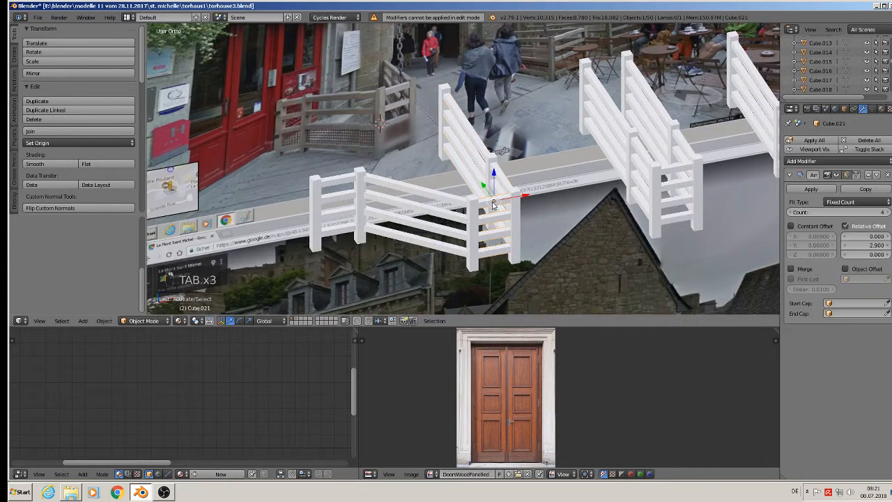
{"action": "key", "text": "Tab"}
{"action": "left_click", "coordinate": [62, 175]}
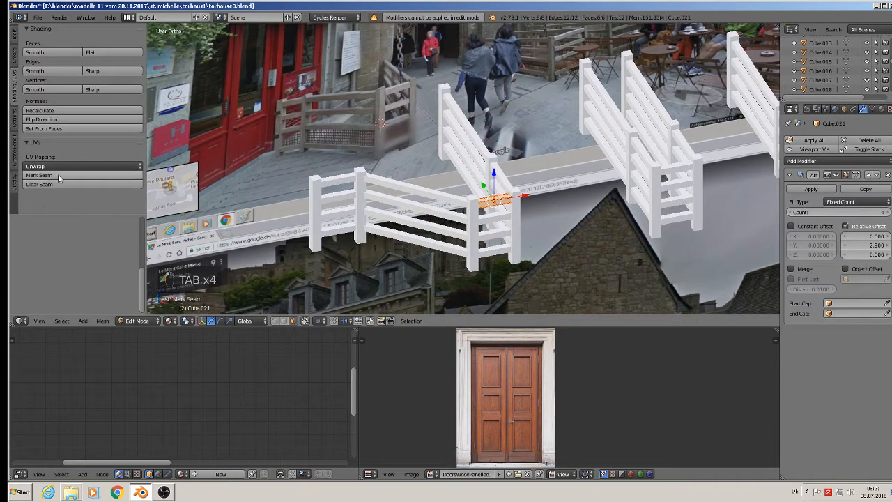
{"action": "key", "text": "Tab"}
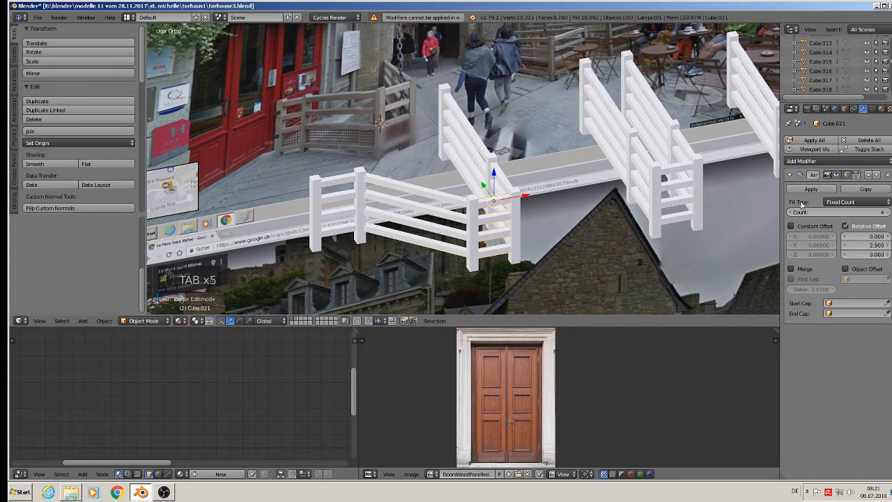
{"action": "left_click", "coordinate": [813, 190]}
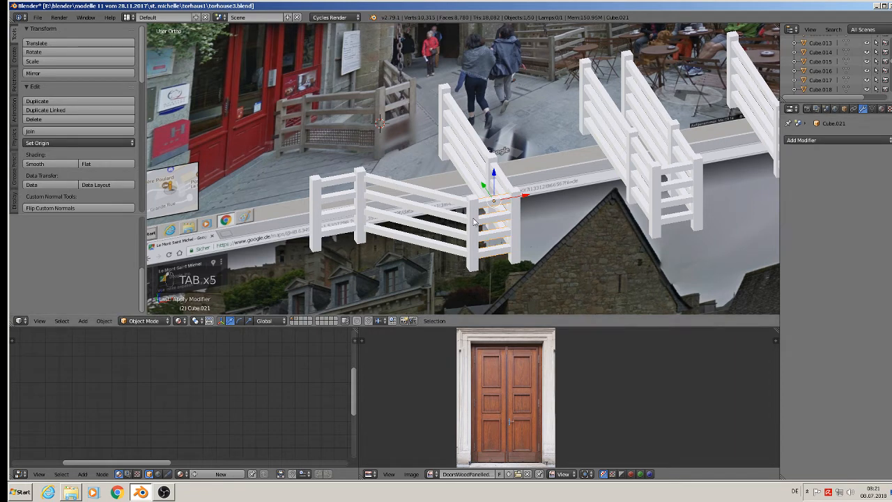
- Mark seams on all edges of the first fence's diagonal rail and apply its Array modifier
{"action": "right_click", "coordinate": [403, 194]}
{"action": "key", "text": "Tab"}
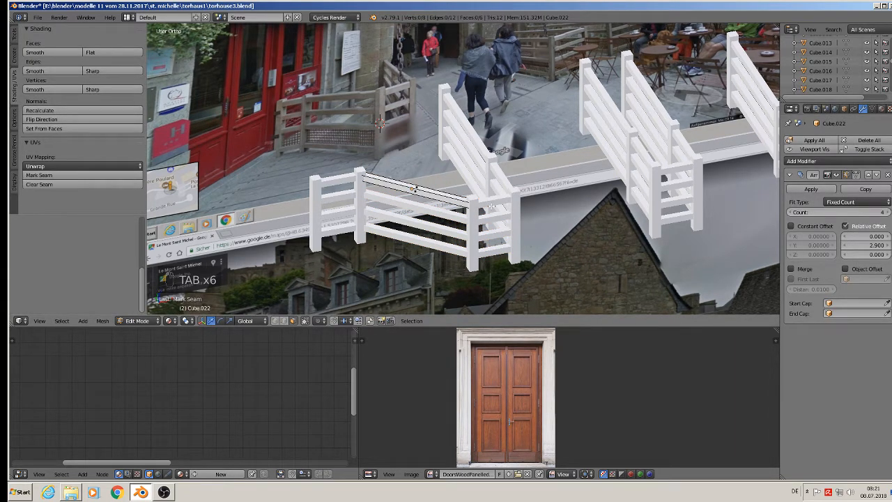
{"action": "key", "text": "a"}
{"action": "key", "text": "a"}
{"action": "key", "text": "a"}
{"action": "key", "text": "a"}
{"action": "key", "text": "a"}
{"action": "key", "text": "a"}
{"action": "key", "text": "a"}
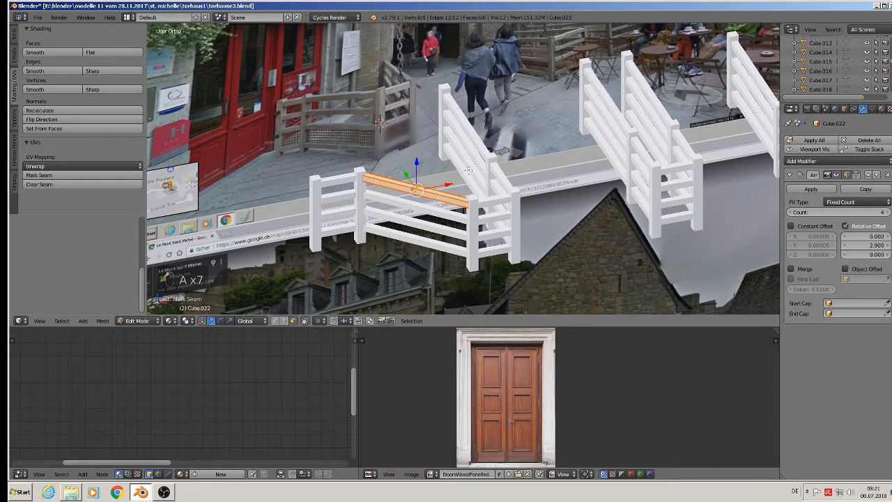
{"action": "key", "text": "Tab"}
{"action": "left_click", "coordinate": [811, 189]}
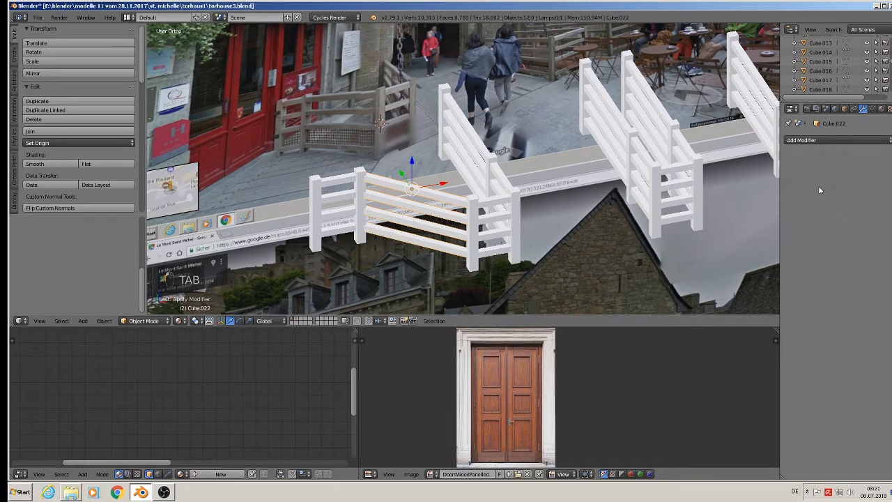
- Mark seams on the first fence's short rail at the outermost end post and apply its Array modifier
{"action": "right_click", "coordinate": [346, 182]}
{"action": "key", "text": "Tab"}
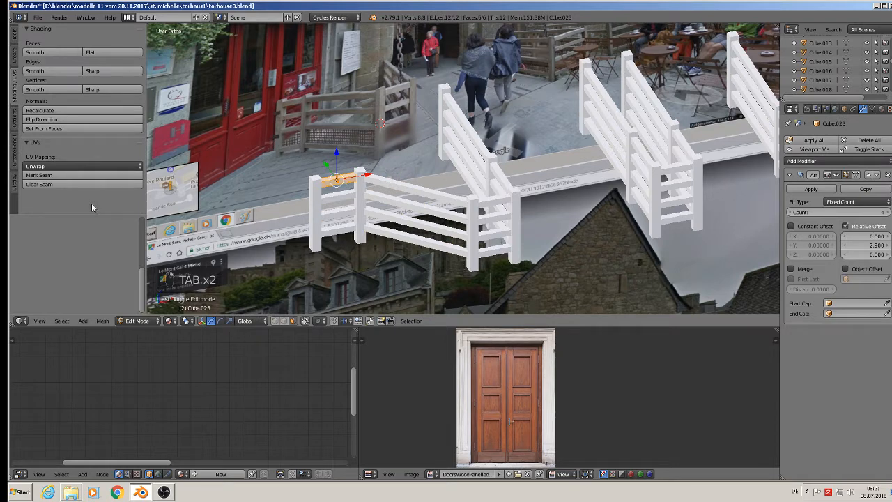
{"action": "key", "text": "Tab"}
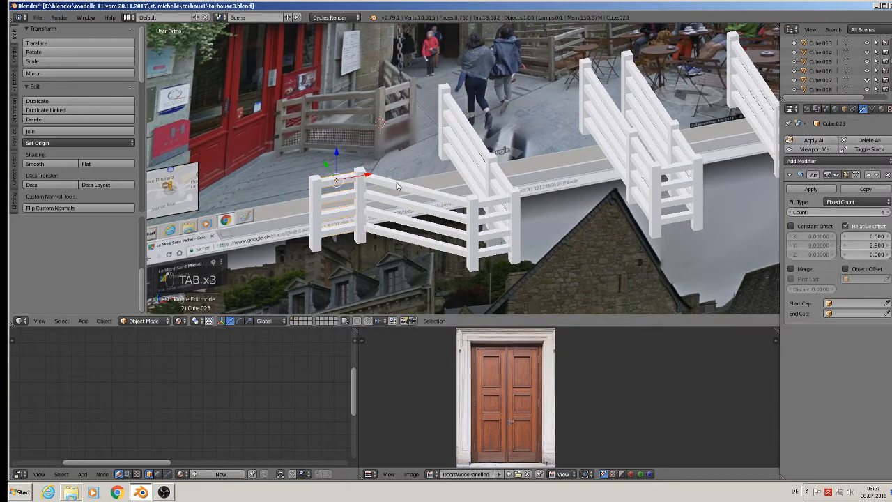
{"action": "left_click", "coordinate": [811, 189]}
- Mark seams on the U-shaped fence's long side rail nearest the first fence and apply its Array modifier
{"action": "middle_click_drag", "start_coordinate": [622, 119], "coordinate": [479, 160], "text": "shift"}
{"action": "right_click", "coordinate": [479, 161]}
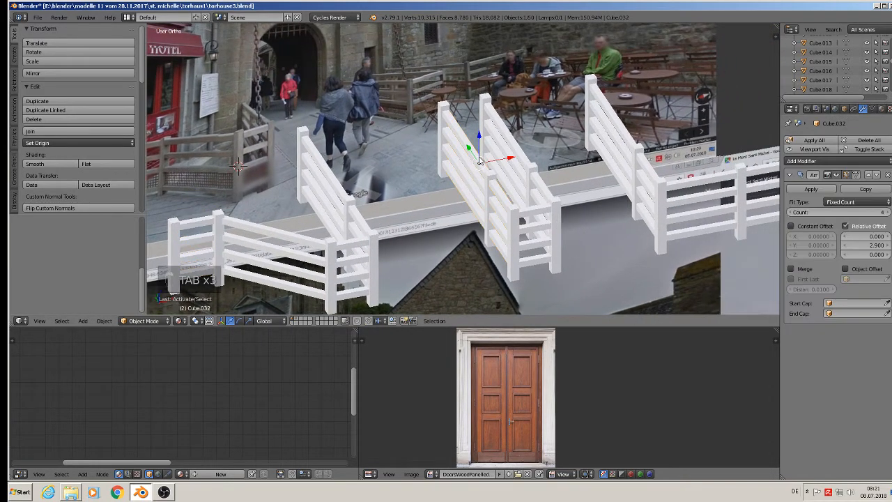
{"action": "key", "text": "Tab"}
{"action": "left_click", "coordinate": [65, 175]}
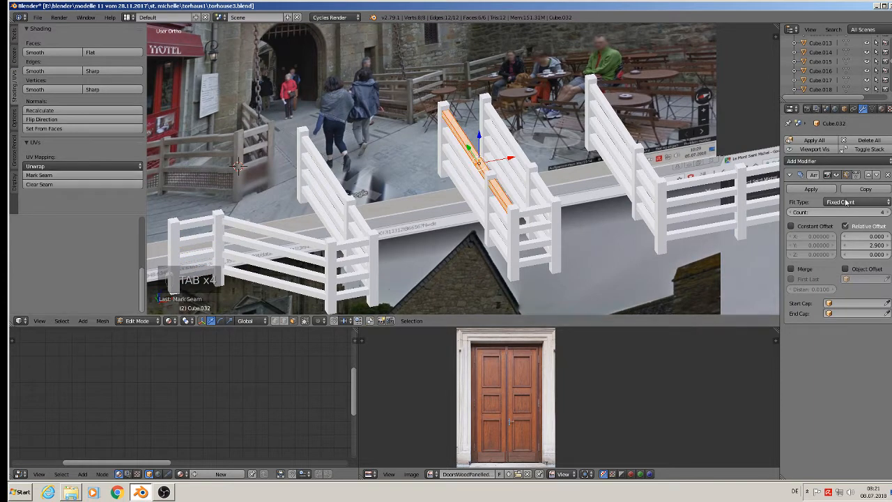
{"action": "key", "text": "Tab"}
{"action": "left_click", "coordinate": [810, 189]}
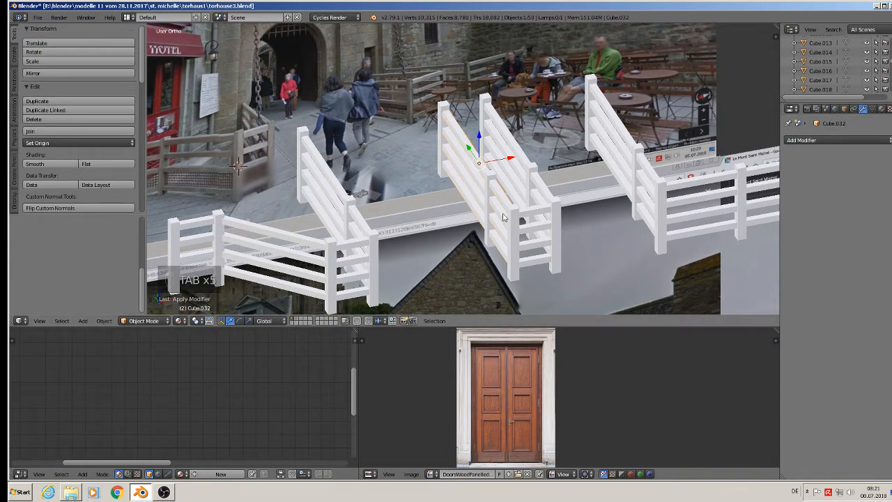
{"action": "key", "text": "Tab"}
{"action": "key", "text": "Tab"}
- Mark seams on the U-shaped fence's short front rail and apply its Array modifier
{"action": "right_click", "coordinate": [536, 211]}
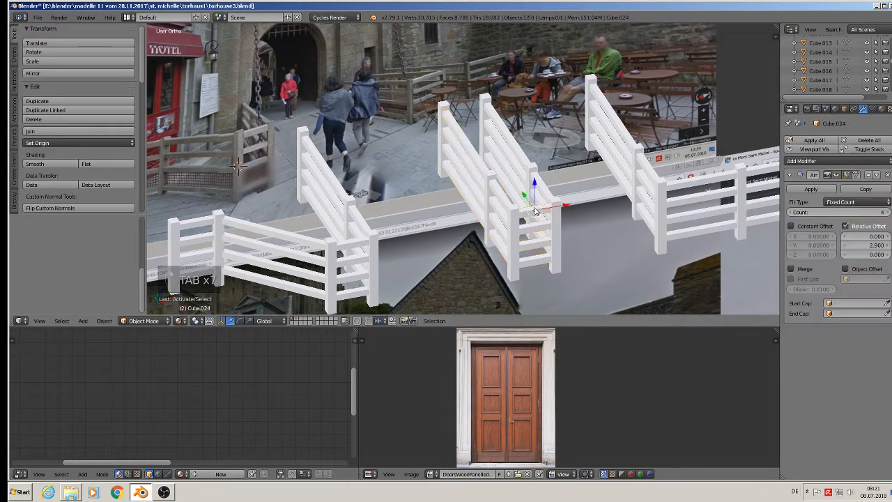
{"action": "key", "text": "Tab"}
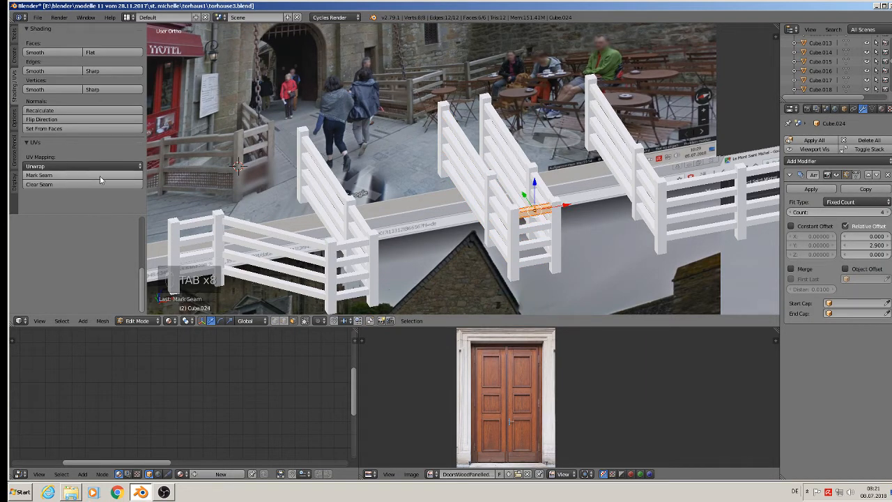
{"action": "key", "text": "Tab"}
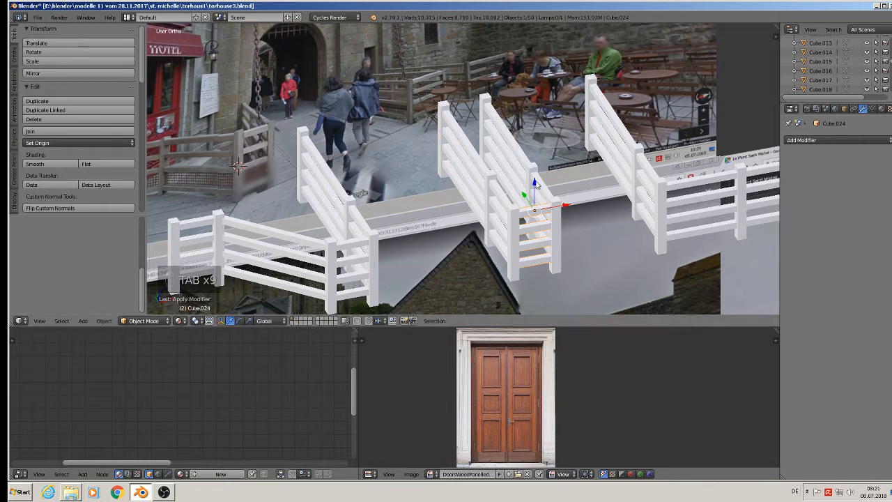
- Mark seams on the U-shaped fence's long side rail nearest the third fence and apply its Array modifier
{"action": "right_click", "coordinate": [546, 186]}
{"action": "key", "text": "Tab"}
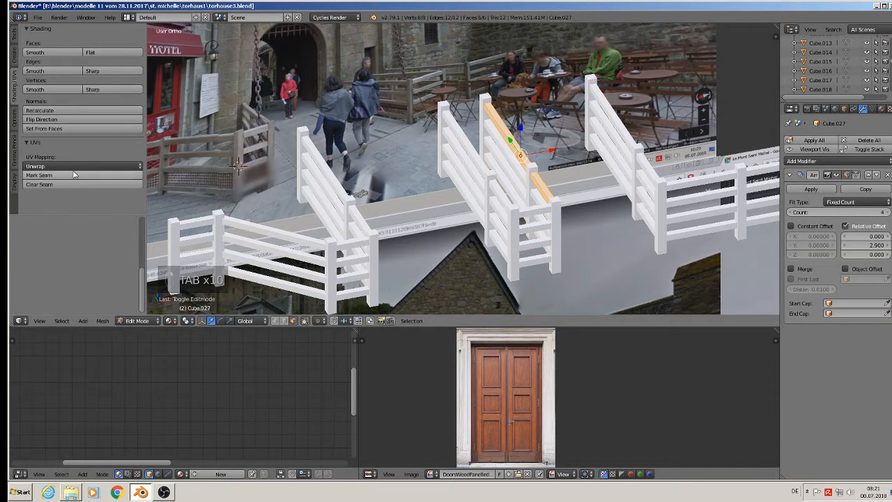
{"action": "left_click", "coordinate": [40, 175]}
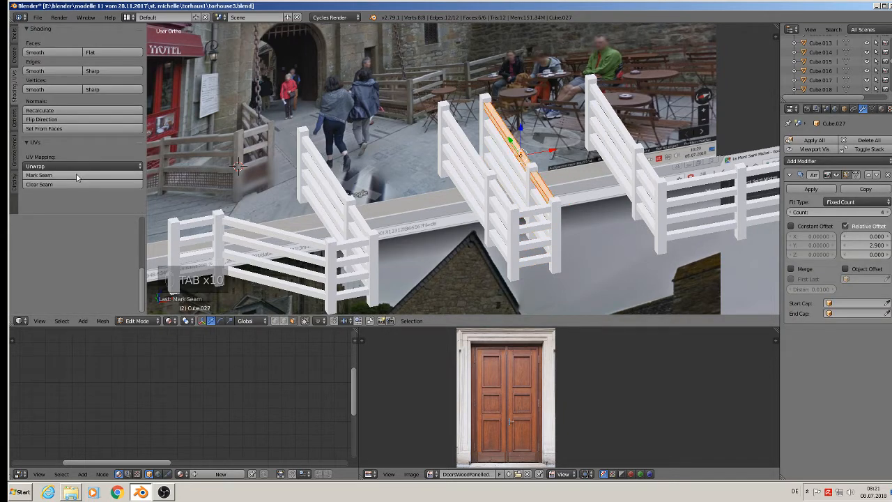
{"action": "left_click", "coordinate": [812, 189]}
{"action": "key", "text": "Tab"}
{"action": "left_click", "coordinate": [812, 189]}
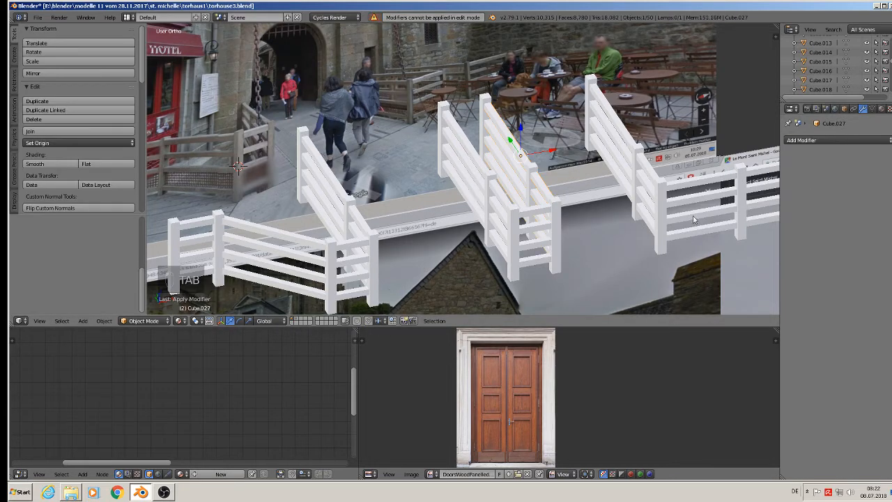
- Mark seams on all edges of the third fence's long side rail
{"action": "middle_click_drag", "start_coordinate": [693, 216], "coordinate": [473, 228], "text": "shift"}
{"action": "right_click", "coordinate": [400, 142]}
{"action": "key", "text": "Tab"}
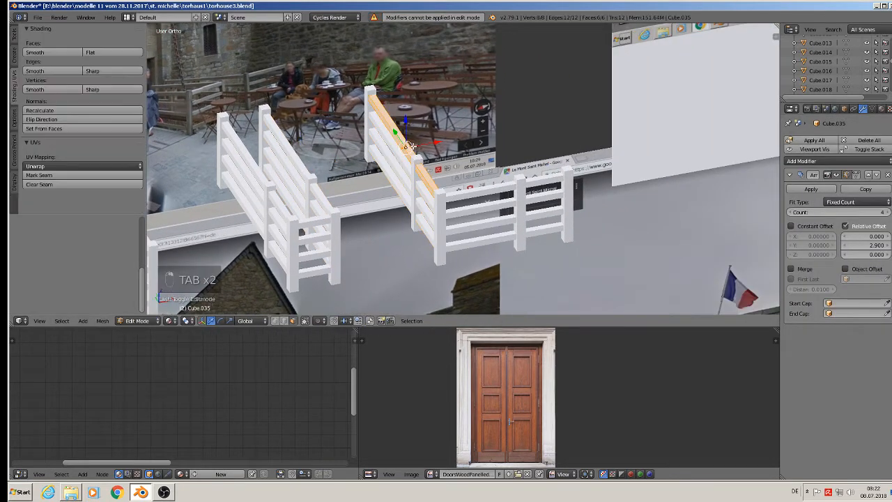
{"action": "left_click", "coordinate": [99, 175]}
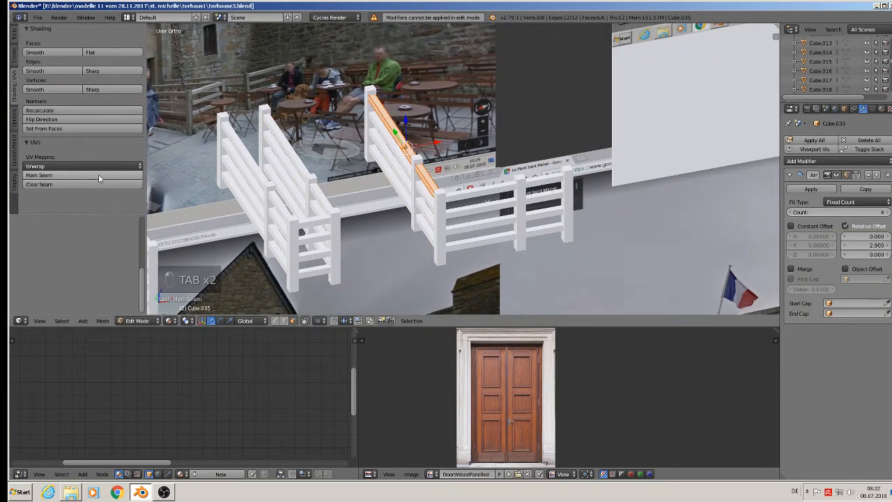
- Apply the Array modifier on the third fence's long side rail
{"action": "key", "text": "Tab"}
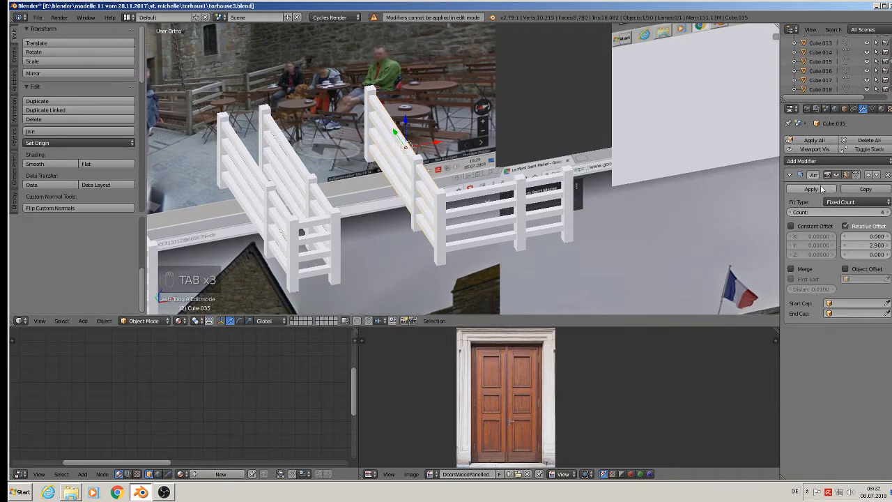
{"action": "left_click", "coordinate": [819, 187]}
- Mark seams on the third fence's longer front rail and apply its Array modifier
{"action": "right_click", "coordinate": [459, 191]}
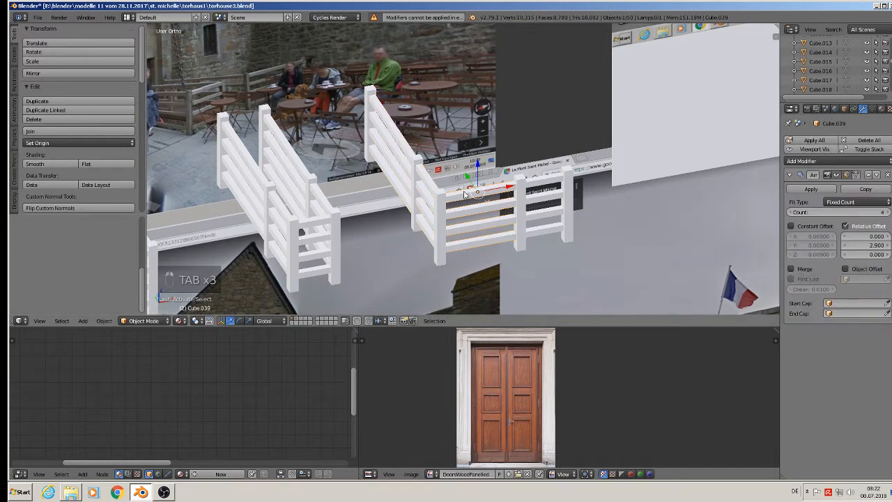
{"action": "key", "text": "Tab"}
{"action": "left_click", "coordinate": [87, 175]}
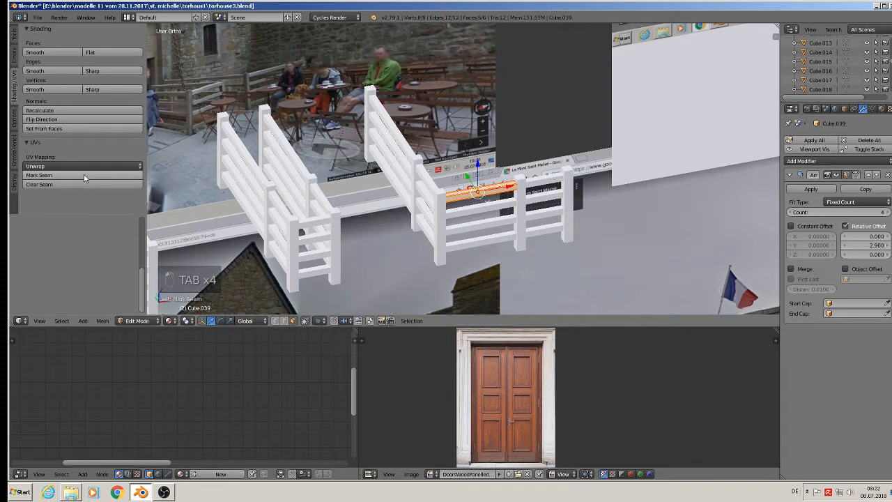
{"action": "key", "text": "Tab"}
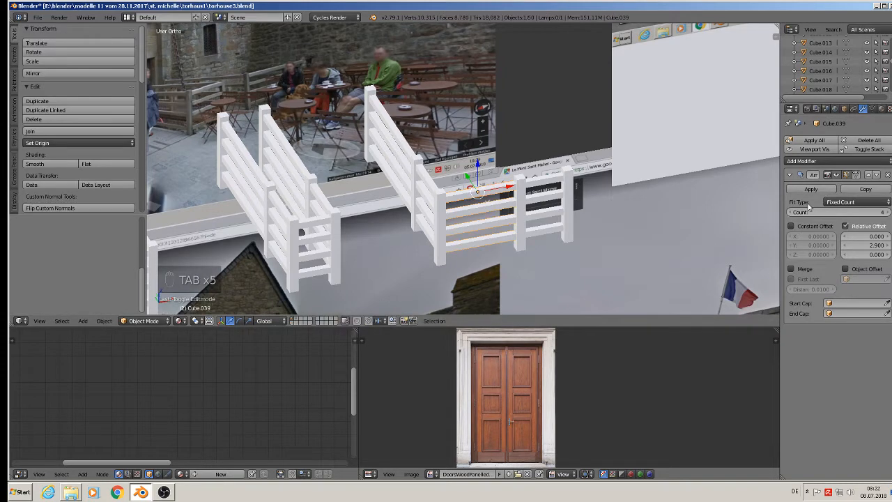
{"action": "left_click", "coordinate": [813, 189]}
- Mark seams on the third fence's short front rail and apply its Array modifier
{"action": "right_click", "coordinate": [542, 190]}
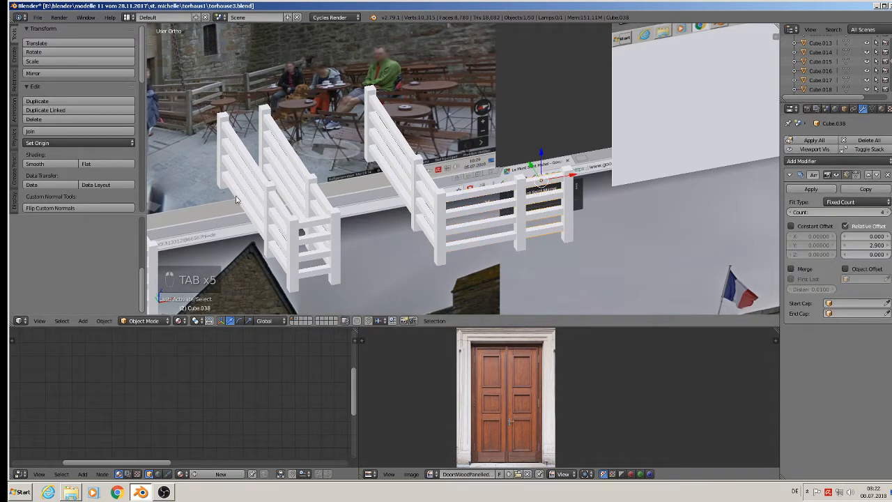
{"action": "key", "text": "Tab"}
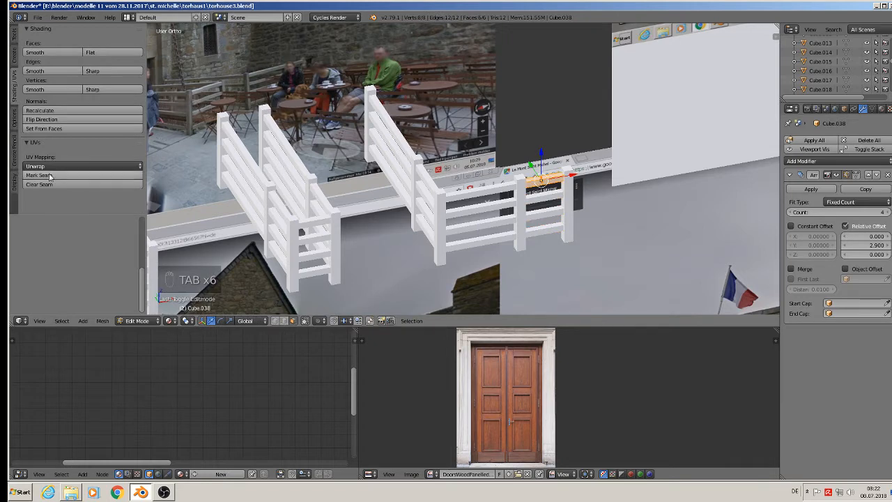
{"action": "key", "text": "Tab"}
{"action": "left_click", "coordinate": [800, 189]}
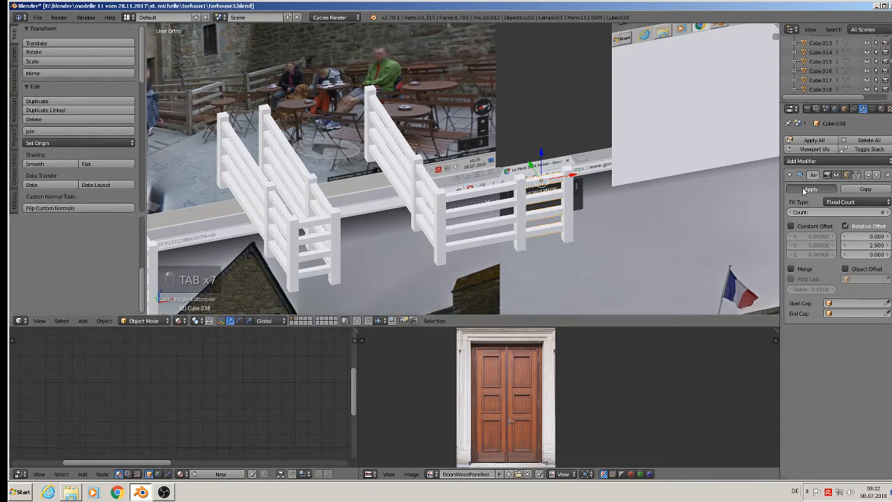
- Move all posts and rails of the third fence straight down from the reference photos to the base of the gatehouse
{"action": "scroll", "coordinate": [527, 201], "scroll_direction": "down", "scroll_amount": 3}
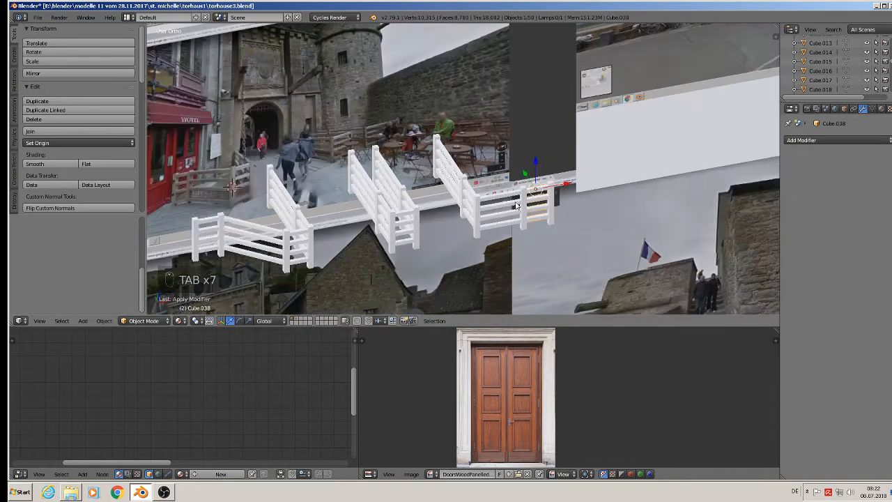
{"action": "scroll", "coordinate": [556, 215], "scroll_direction": "up", "scroll_amount": 3}
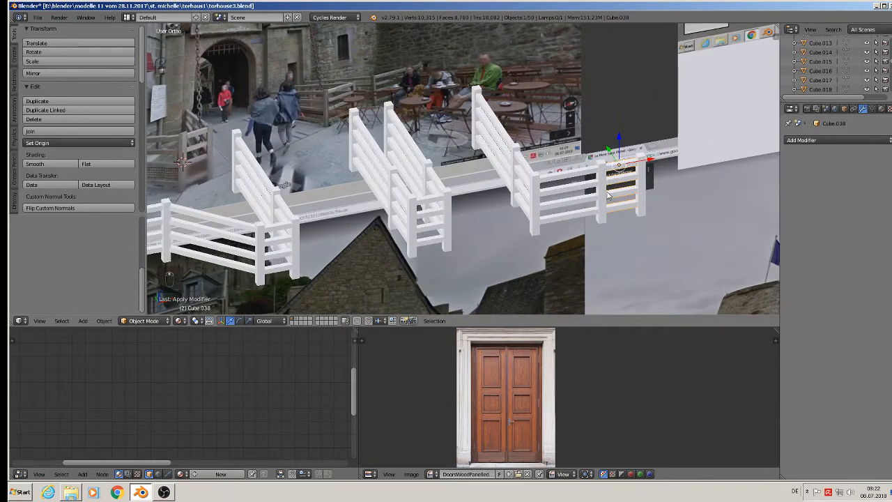
{"action": "right_click", "coordinate": [579, 174], "text": "shift"}
{"action": "right_click", "coordinate": [603, 166], "text": "shift"}
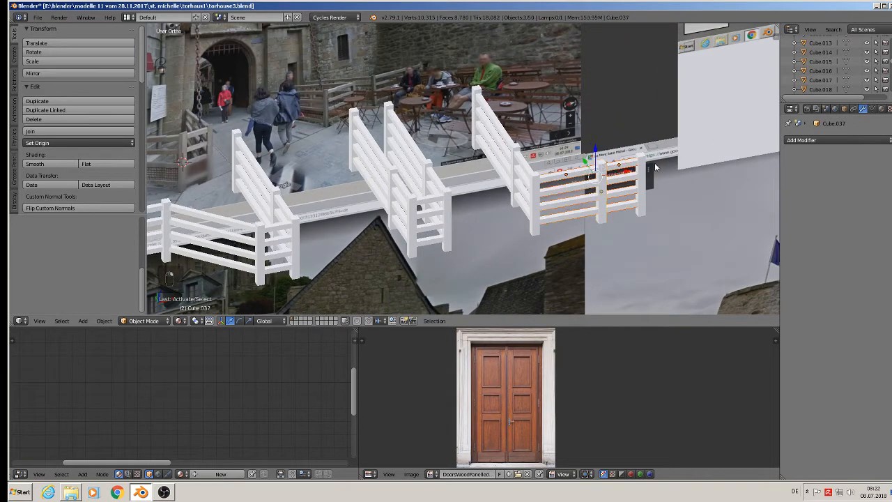
{"action": "right_click", "coordinate": [535, 184], "text": "shift"}
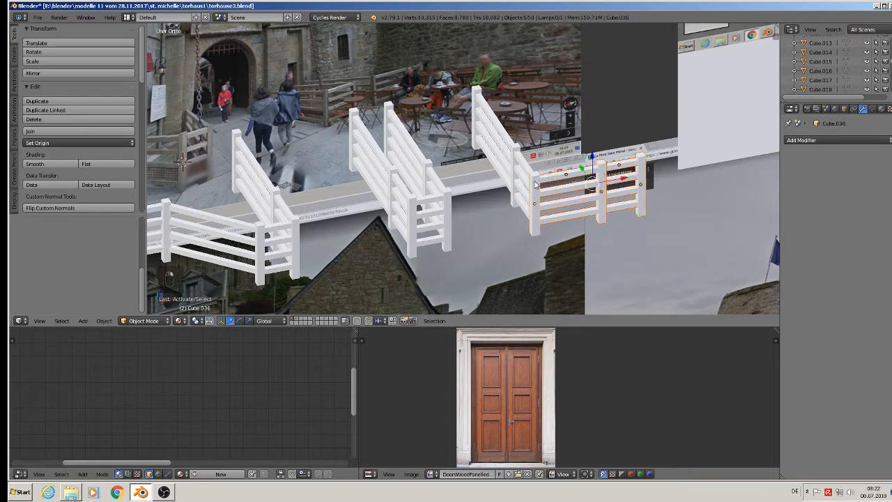
{"action": "right_click", "coordinate": [520, 170], "text": "shift"}
{"action": "right_click", "coordinate": [512, 152], "text": "shift"}
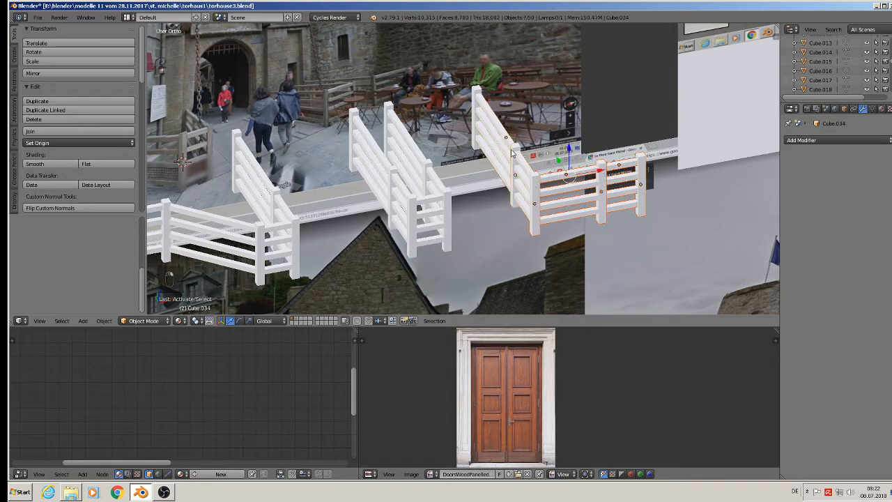
{"action": "right_click", "coordinate": [475, 95], "text": "shift"}
{"action": "scroll", "coordinate": [515, 154], "scroll_direction": "down", "scroll_amount": 5}
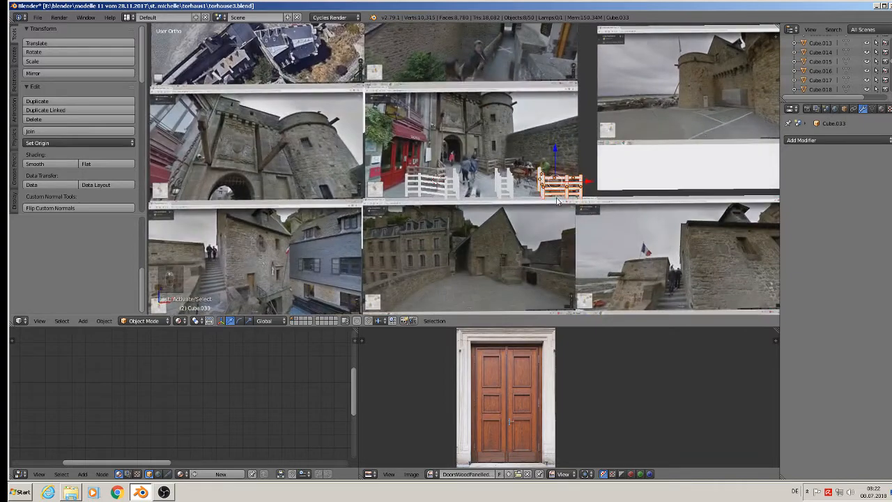
{"action": "scroll", "coordinate": [557, 201], "scroll_direction": "down", "scroll_amount": 3}
{"action": "middle_click_drag", "start_coordinate": [581, 217], "coordinate": [523, 59], "text": "shift"}
{"action": "key", "text": "KP_1"}
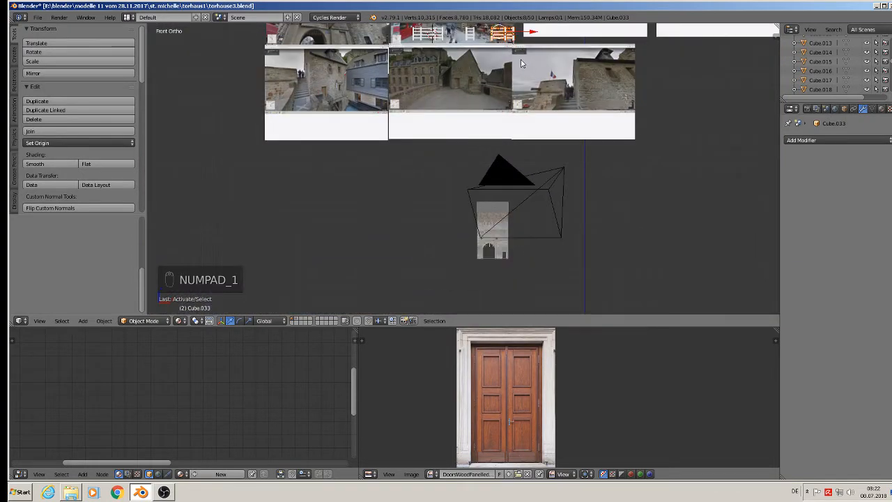
{"action": "middle_click_drag", "start_coordinate": [512, 62], "coordinate": [514, 83], "text": "shift"}
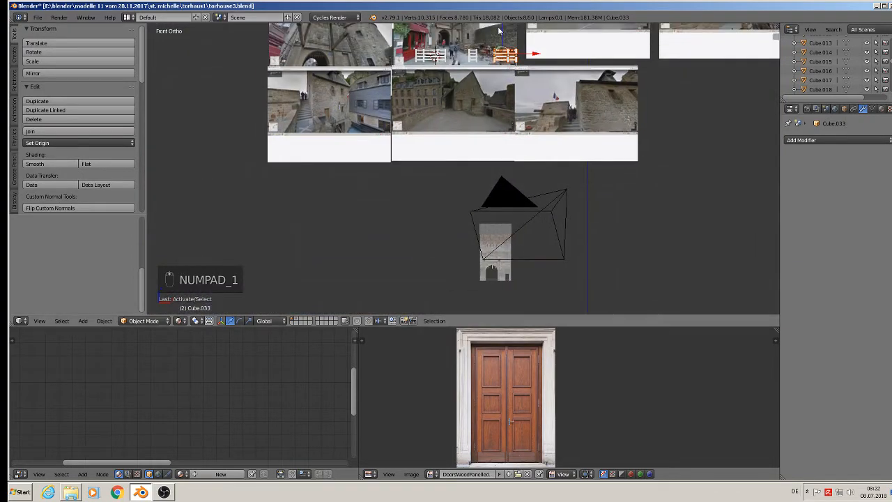
{"action": "left_click_drag", "start_coordinate": [502, 31], "coordinate": [513, 250]}
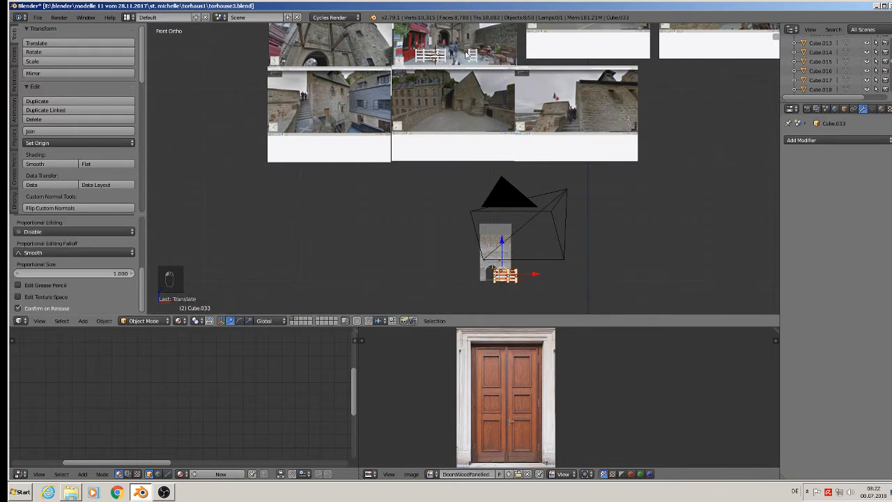
- Move the third fence forward along the Y axis so it stands clear in front of the gatehouse
{"action": "scroll", "coordinate": [486, 67], "scroll_direction": "up", "scroll_amount": 7}
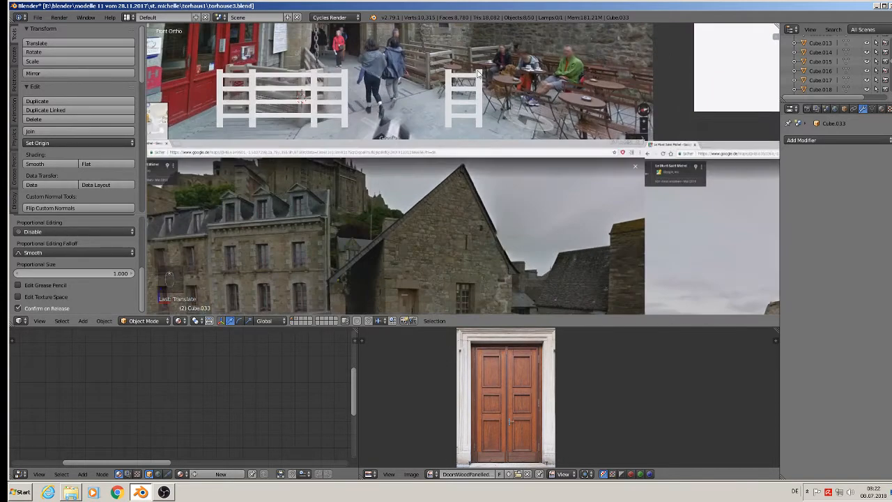
{"action": "middle_click_drag", "start_coordinate": [478, 73], "coordinate": [413, 176], "text": "shift"}
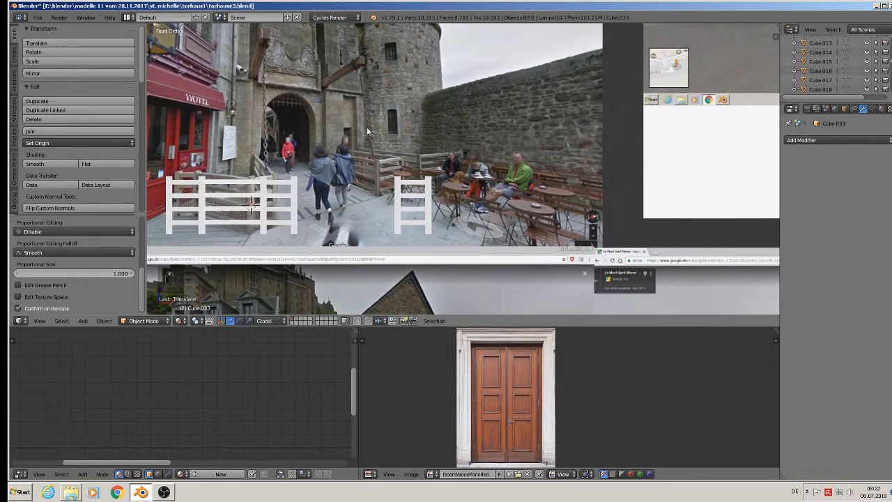
{"action": "scroll", "coordinate": [459, 152], "scroll_direction": "down", "scroll_amount": 10}
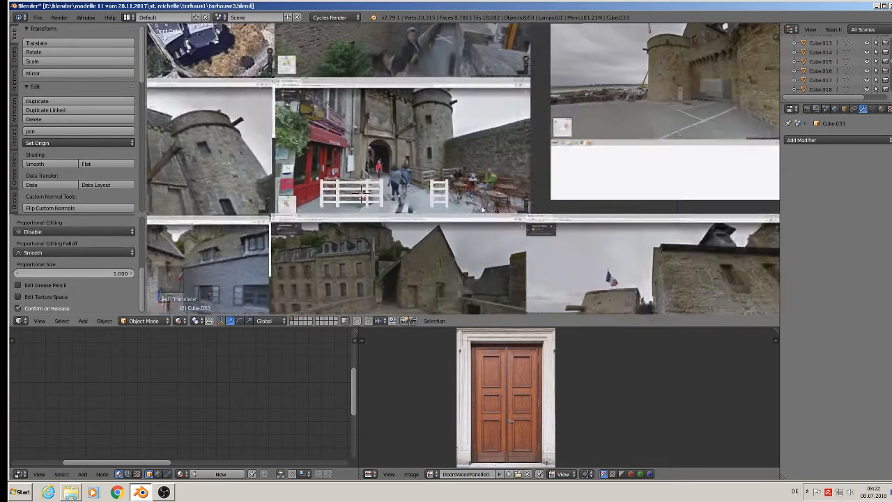
{"action": "scroll", "coordinate": [474, 206], "scroll_direction": "up", "scroll_amount": 7}
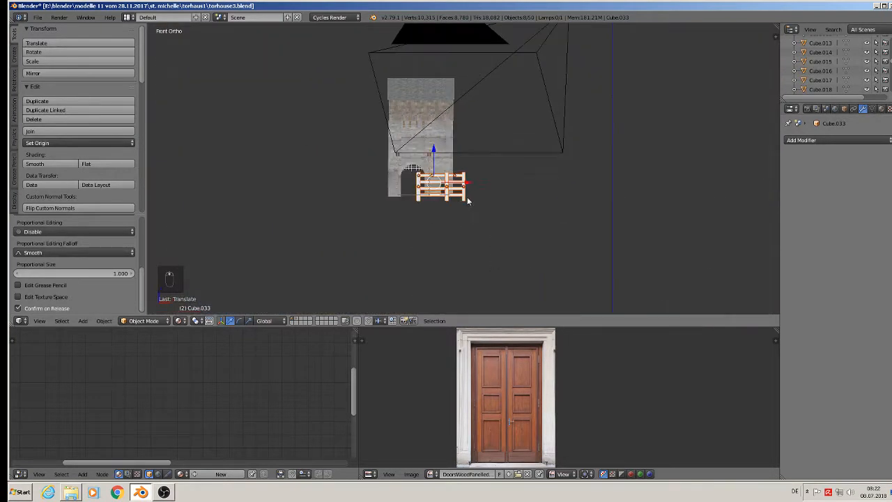
{"action": "middle_click_drag", "start_coordinate": [467, 199], "coordinate": [463, 216]}
{"action": "middle_click_drag", "start_coordinate": [421, 168], "coordinate": [522, 227]}
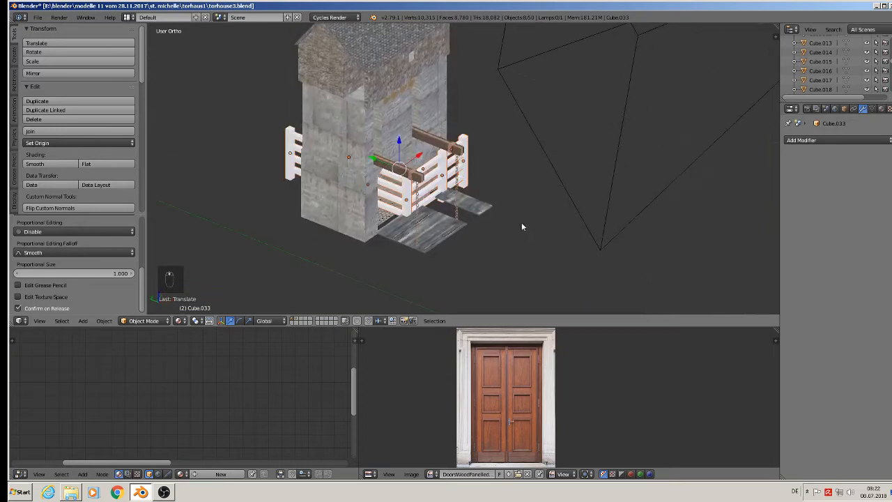
{"action": "left_click_drag", "start_coordinate": [377, 164], "coordinate": [564, 267]}
- Scale the whole fence down uniformly and move it back towards the narrow drawbridge
{"action": "key", "text": "s"}
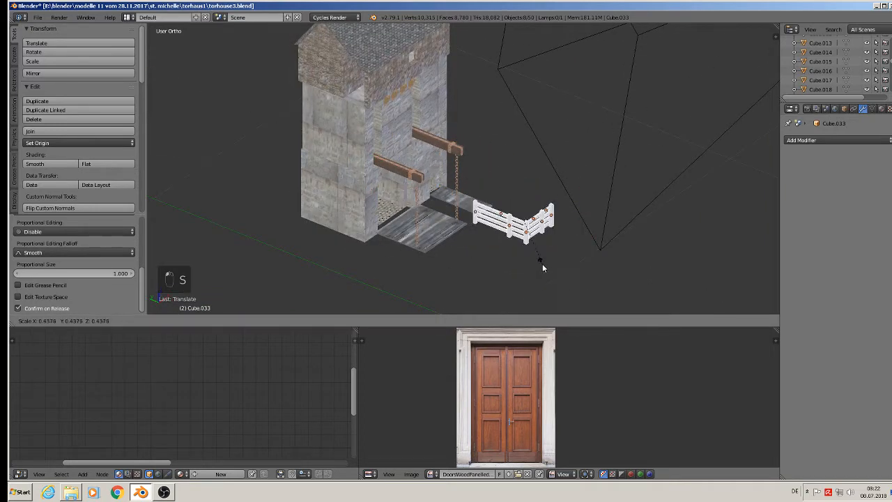
{"action": "left_click", "coordinate": [535, 253]}
{"action": "left_click_drag", "start_coordinate": [511, 227], "coordinate": [460, 205]}
- Shift the fence sideways and vertically so its long side lines up with the narrow drawbridge's outer edge
{"action": "scroll", "coordinate": [459, 207], "scroll_direction": "up", "scroll_amount": 3}
{"action": "middle_click_drag", "start_coordinate": [442, 206], "coordinate": [380, 197]}
{"action": "scroll", "coordinate": [417, 204], "scroll_direction": "up", "scroll_amount": 2}
{"action": "left_click_drag", "start_coordinate": [507, 179], "coordinate": [618, 186]}
{"action": "middle_click_drag", "start_coordinate": [609, 211], "coordinate": [657, 216]}
{"action": "left_click_drag", "start_coordinate": [583, 144], "coordinate": [573, 174]}
{"action": "middle_click_drag", "start_coordinate": [572, 173], "coordinate": [559, 176]}
{"action": "scroll", "coordinate": [538, 174], "scroll_direction": "up", "scroll_amount": 6}
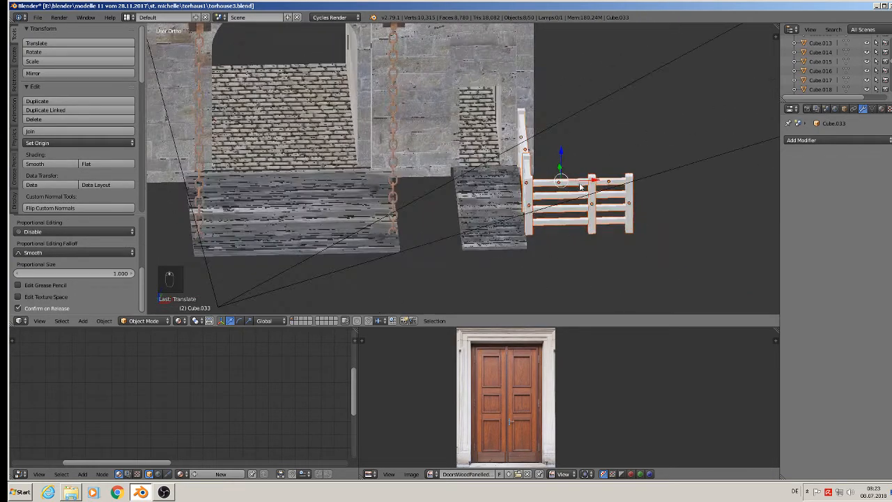
{"action": "left_click_drag", "start_coordinate": [580, 184], "coordinate": [577, 184]}
- Reduce the fence's height slightly and lower it onto the narrow drawbridge
{"action": "middle_click_drag", "start_coordinate": [578, 184], "coordinate": [495, 182]}
{"action": "scroll", "coordinate": [500, 172], "scroll_direction": "up", "scroll_amount": 4}
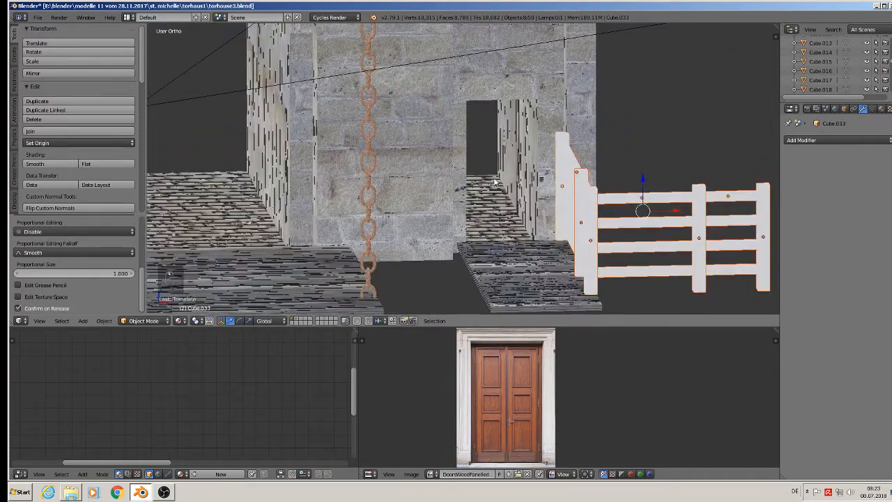
{"action": "scroll", "coordinate": [495, 183], "scroll_direction": "down", "scroll_amount": 2}
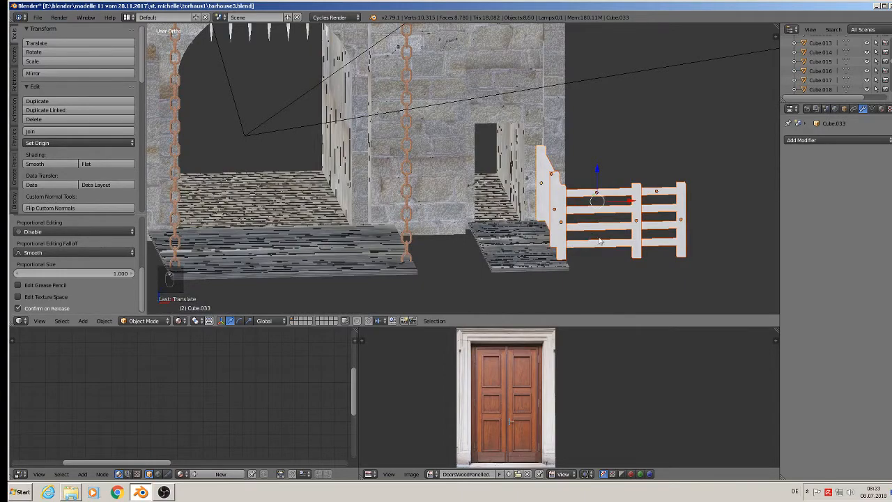
{"action": "middle_click_drag", "start_coordinate": [599, 241], "coordinate": [676, 286]}
{"action": "key", "text": "s"}
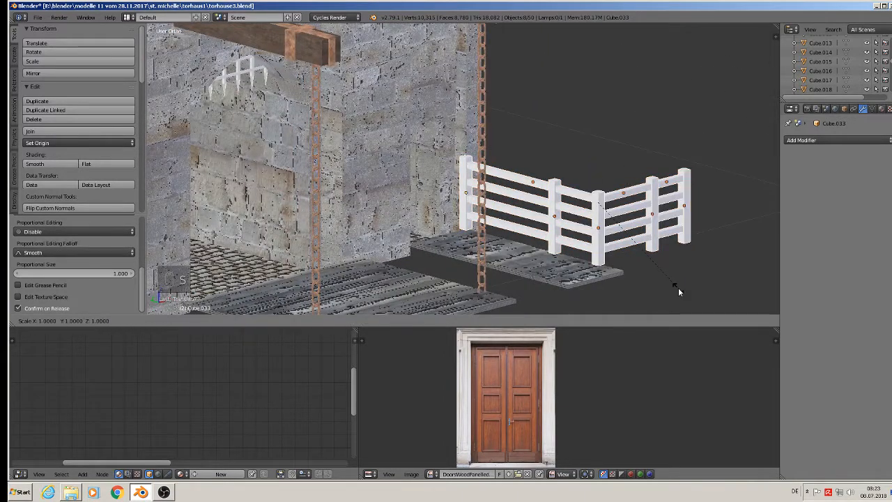
{"action": "left_click", "coordinate": [669, 277]}
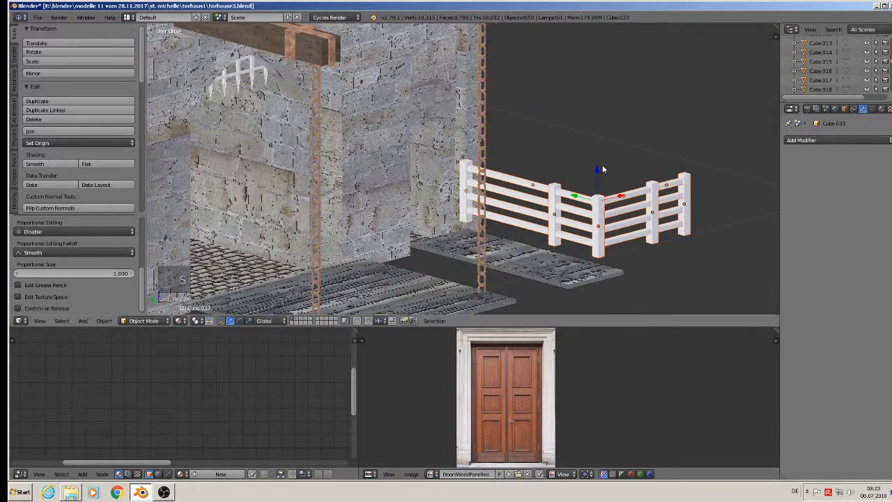
{"action": "left_click_drag", "start_coordinate": [603, 164], "coordinate": [602, 173]}
- Move the corner post, longer front rails and two outer posts along the Y axis to the narrow drawbridge's front end
{"action": "middle_click_drag", "start_coordinate": [602, 173], "coordinate": [653, 232]}
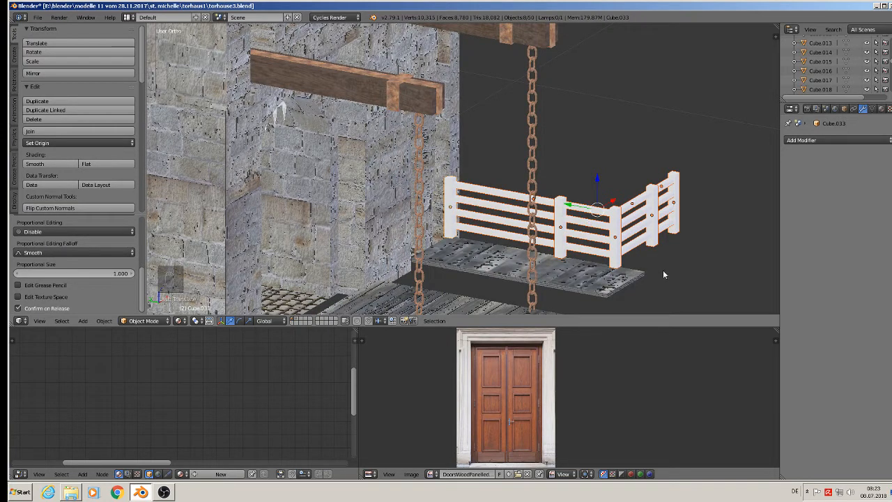
{"action": "middle_click_drag", "start_coordinate": [662, 274], "coordinate": [586, 239], "text": "shift"}
{"action": "key", "text": "Tab"}
{"action": "key", "text": "Tab"}
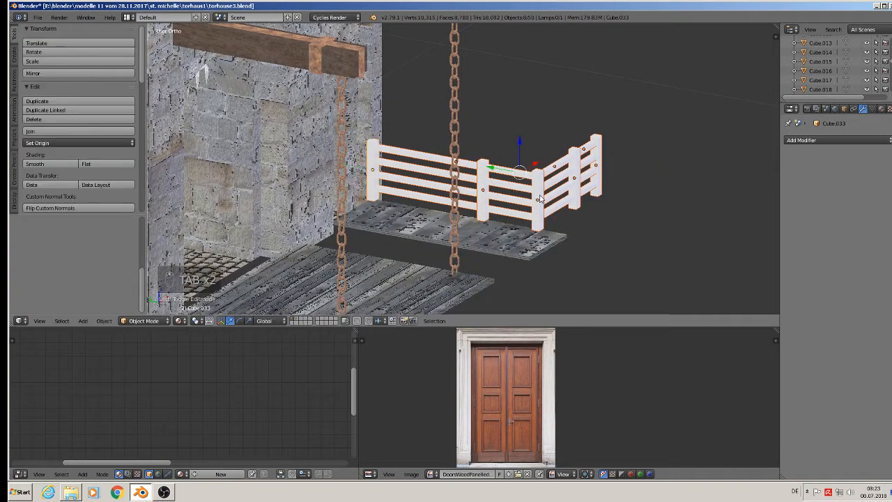
{"action": "key", "text": "Tab"}
{"action": "key", "text": "Tab"}
{"action": "right_click", "coordinate": [539, 199]}
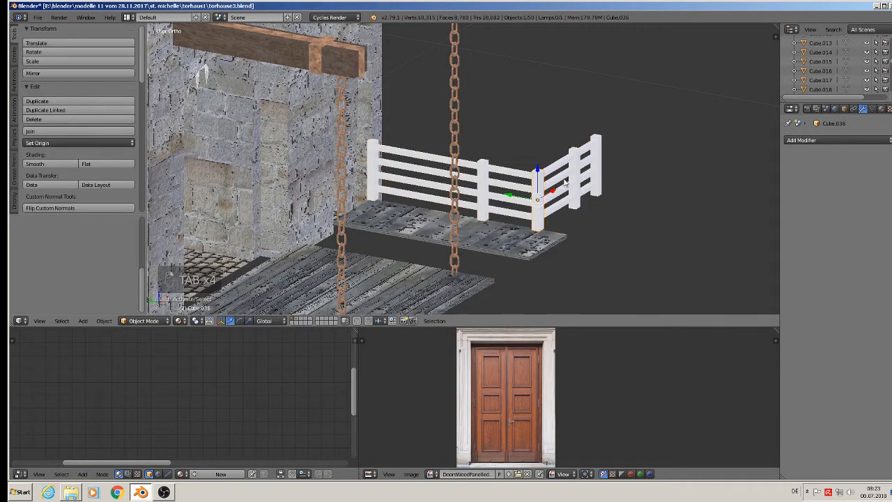
{"action": "right_click", "coordinate": [559, 170], "text": "shift"}
{"action": "right_click", "coordinate": [574, 155], "text": "shift"}
{"action": "right_click", "coordinate": [595, 139], "text": "shift"}
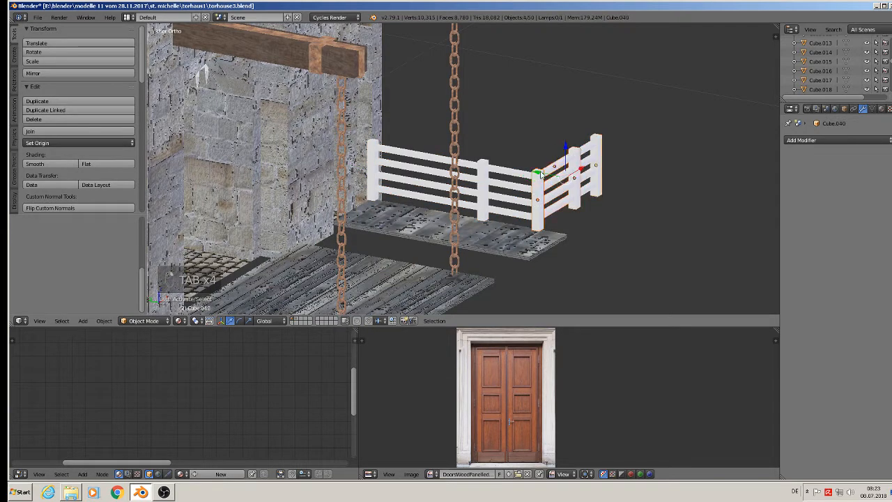
{"action": "key", "text": "g"}
{"action": "key", "text": "y"}
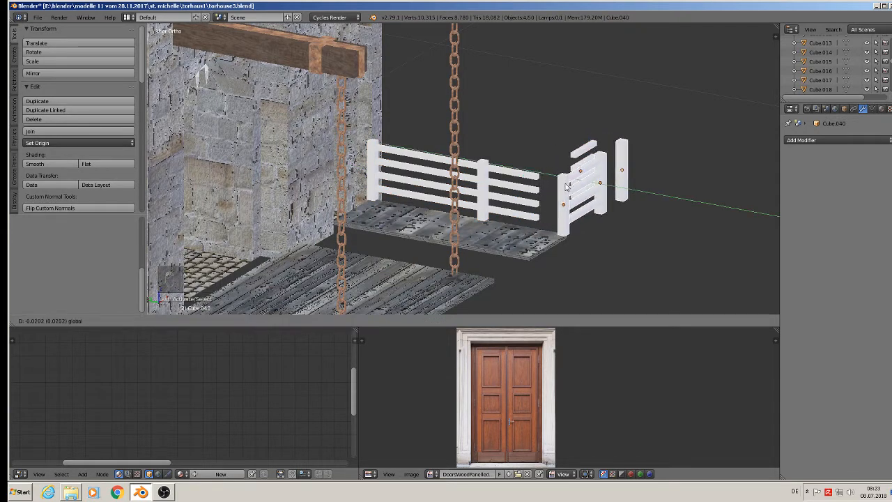
{"action": "left_click", "coordinate": [567, 186]}
- Move the short front rails along the Y axis to sit back between the two outer posts
{"action": "right_click", "coordinate": [573, 153]}
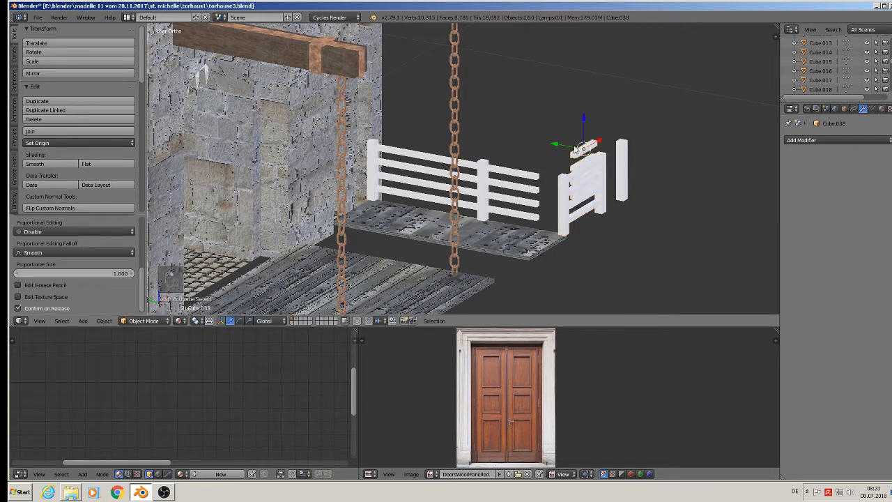
{"action": "key", "text": "g"}
{"action": "key", "text": "y"}
{"action": "left_click", "coordinate": [596, 162]}
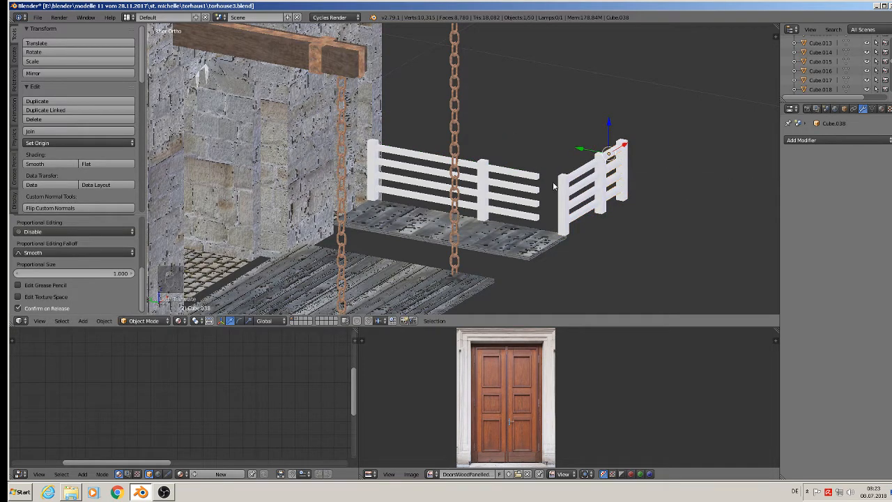
{"action": "right_click", "coordinate": [521, 182]}
{"action": "key", "text": "Tab"}
{"action": "key", "text": "a"}
{"action": "key", "text": "a"}
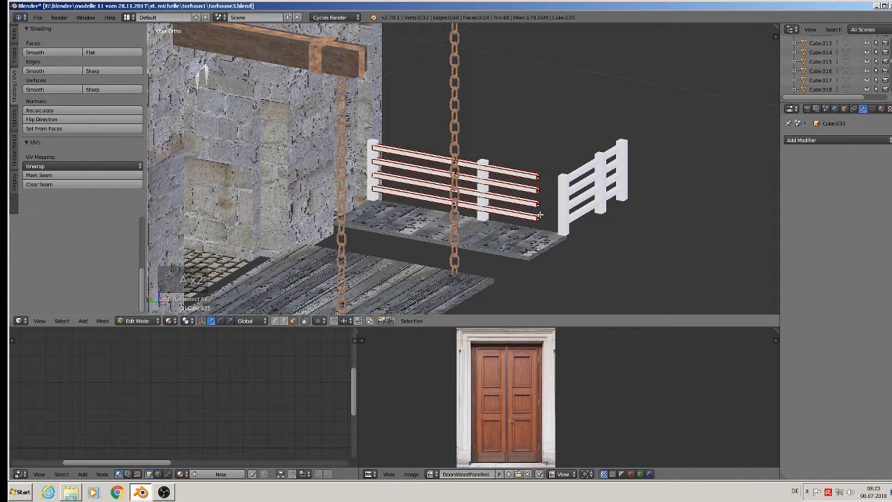
{"action": "right_click", "coordinate": [534, 189], "text": "shift"}
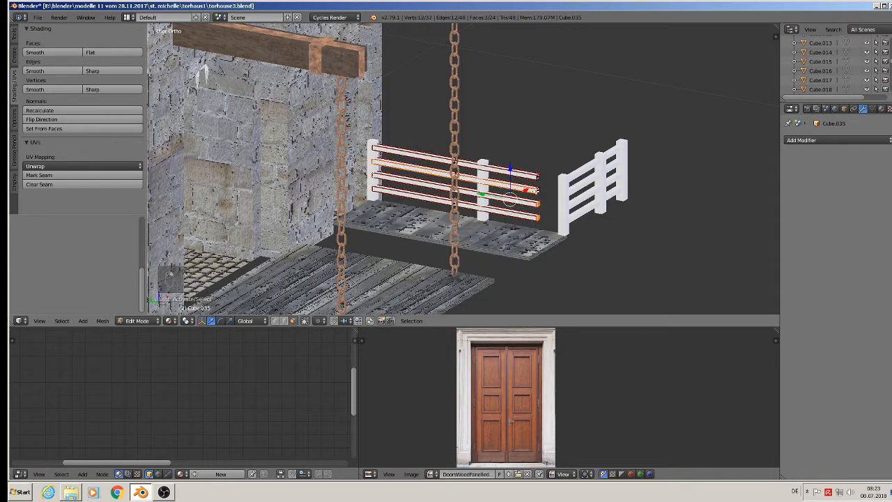
{"action": "key", "text": "a"}
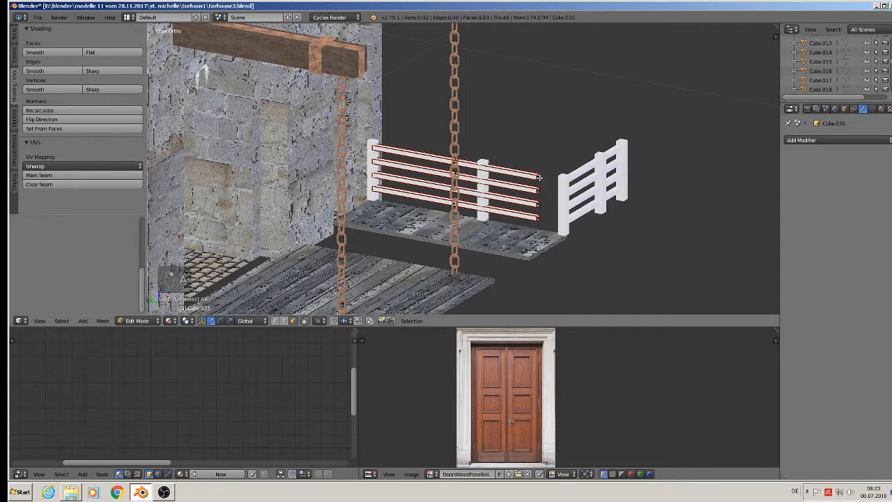
{"action": "key", "text": "c"}
{"action": "left_click_drag", "start_coordinate": [543, 195], "coordinate": [541, 218]}
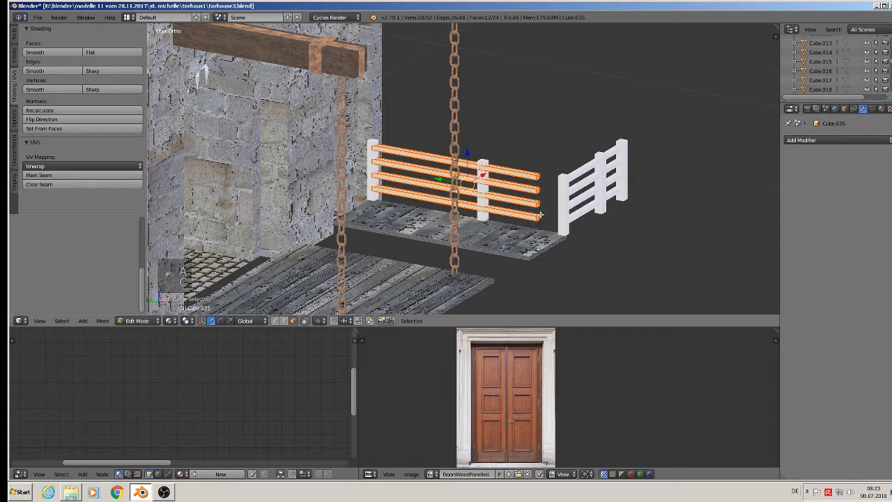
{"action": "key", "text": "s"}
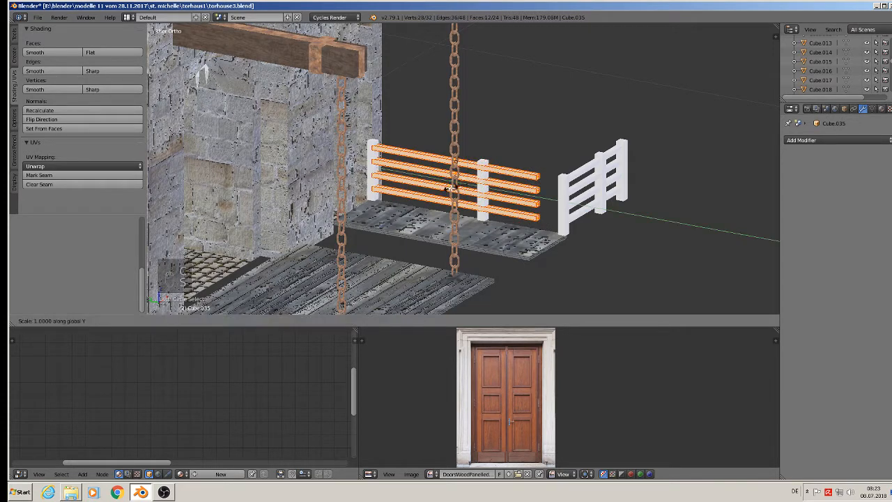
{"action": "key", "text": "Escape"}
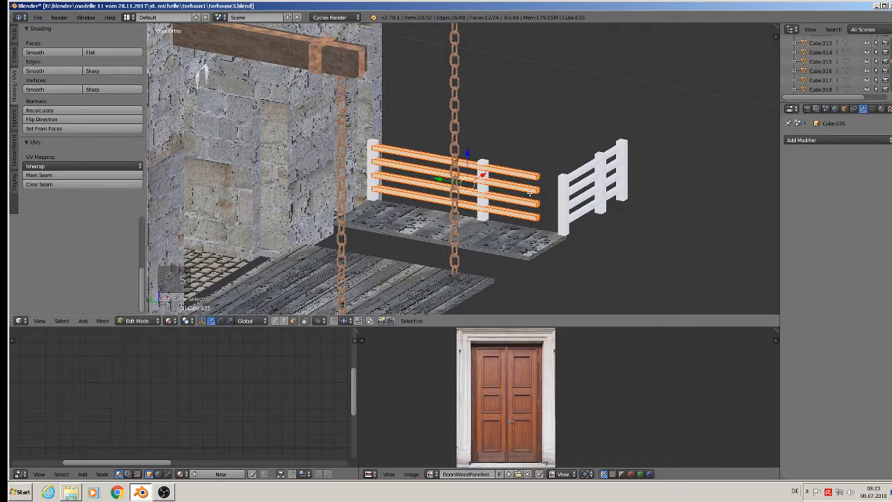
{"action": "key", "text": "Tab"}
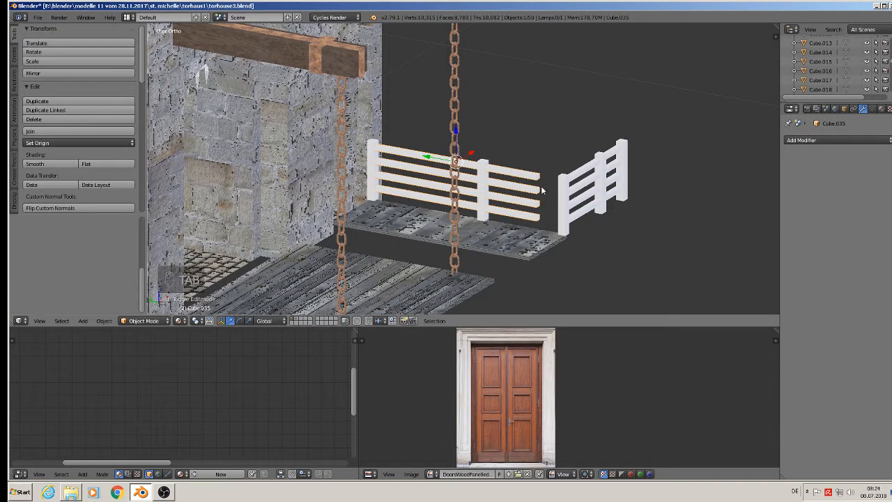
- Extend the front end faces of the long side's four rails along the Y axis to the fence's corner post
{"action": "key", "text": "Tab"}
{"action": "key", "text": "a"}
{"action": "key", "text": "a"}
{"action": "key", "text": "a"}
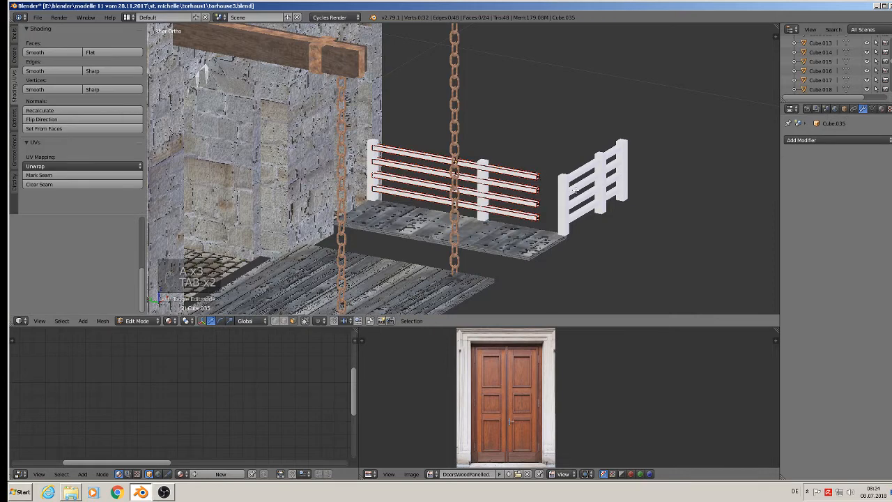
{"action": "scroll", "coordinate": [576, 189], "scroll_direction": "up", "scroll_amount": 5}
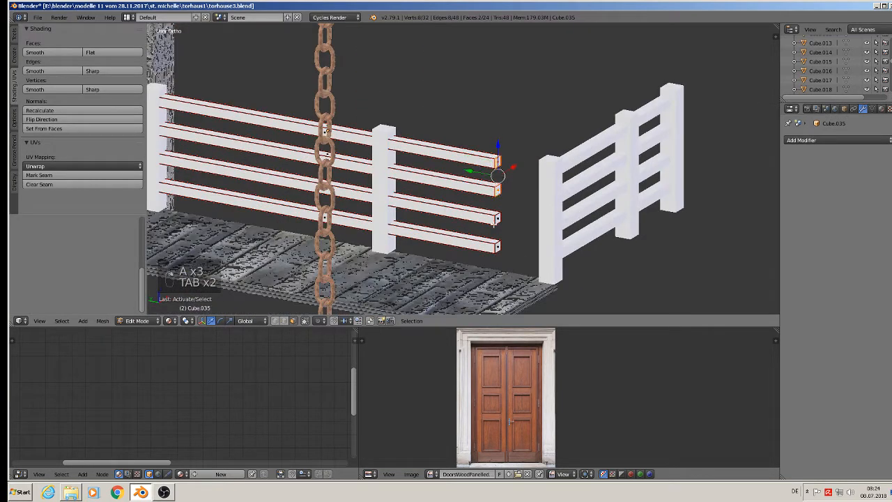
{"action": "right_click", "coordinate": [498, 217], "text": "shift"}
{"action": "right_click", "coordinate": [497, 245], "text": "shift"}
{"action": "right_click", "coordinate": [498, 245], "text": "shift"}
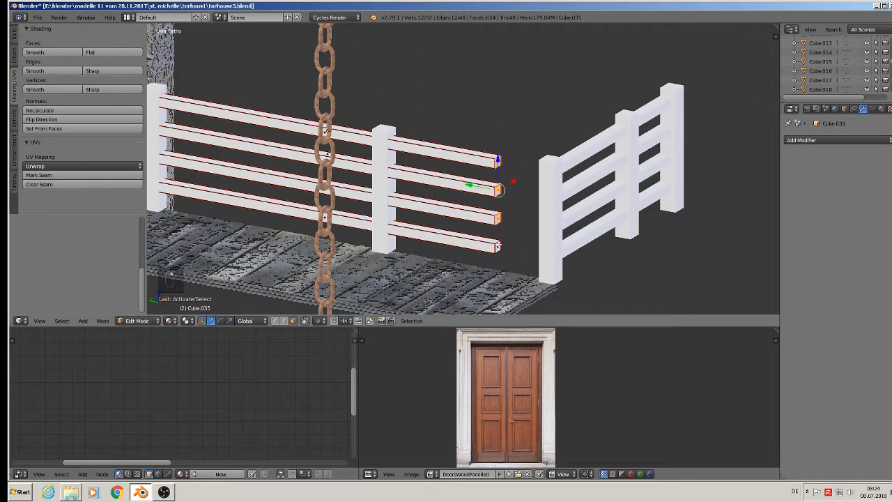
{"action": "left_click_drag", "start_coordinate": [498, 204], "coordinate": [511, 225]}
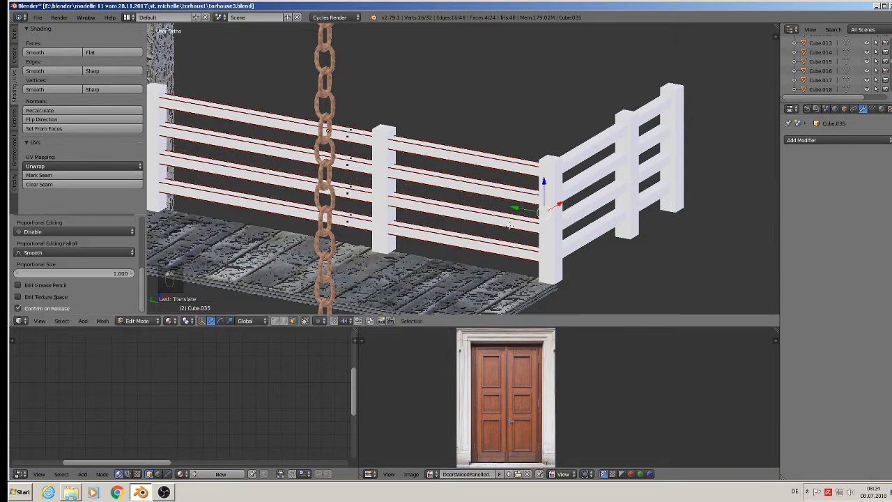
{"action": "key", "text": "Tab"}
{"action": "scroll", "coordinate": [544, 133], "scroll_direction": "down", "scroll_amount": 8}
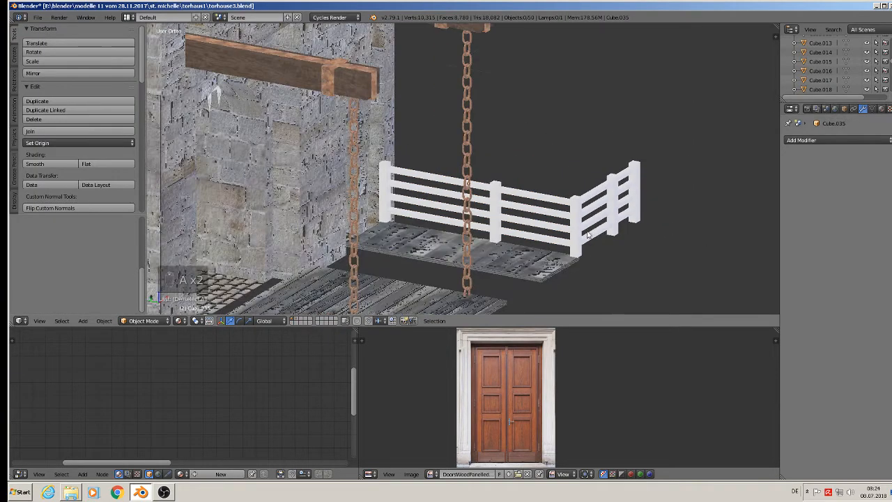
{"action": "key", "text": "a"}
{"action": "key", "text": "a"}
- Select all nine parts of the double-sided fence beside the reference photo and move them down and across to the gatehouse in front view
{"action": "scroll", "coordinate": [540, 248], "scroll_direction": "down", "scroll_amount": 3}
{"action": "middle_click_drag", "start_coordinate": [537, 246], "coordinate": [591, 256]}
{"action": "scroll", "coordinate": [582, 256], "scroll_direction": "down", "scroll_amount": 6}
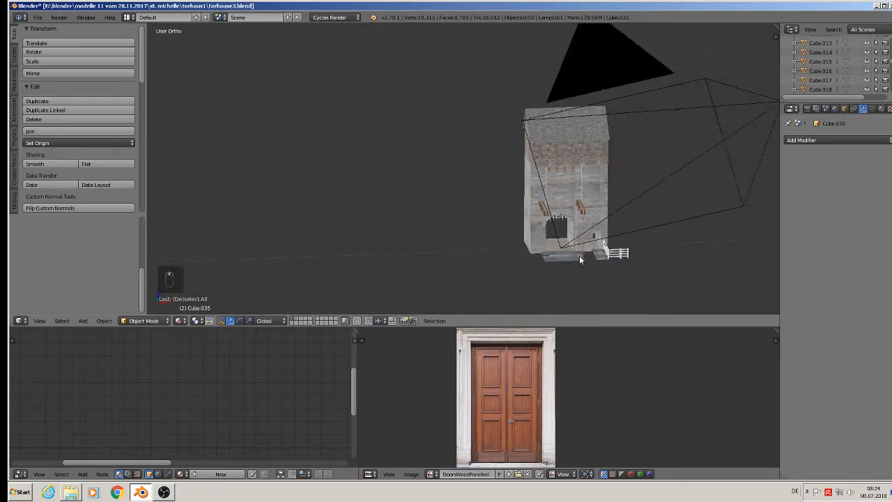
{"action": "scroll", "coordinate": [481, 187], "scroll_direction": "up", "scroll_amount": 8}
{"action": "scroll", "coordinate": [518, 175], "scroll_direction": "up", "scroll_amount": 4}
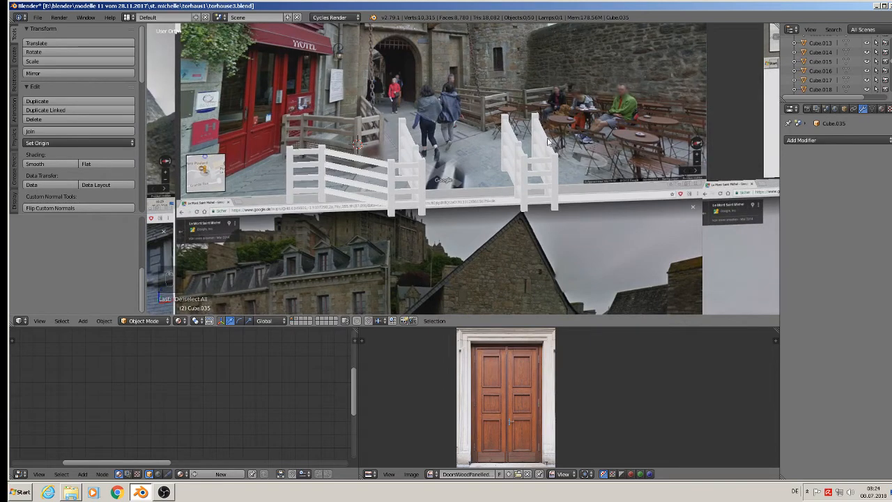
{"action": "scroll", "coordinate": [548, 142], "scroll_direction": "up", "scroll_amount": 5}
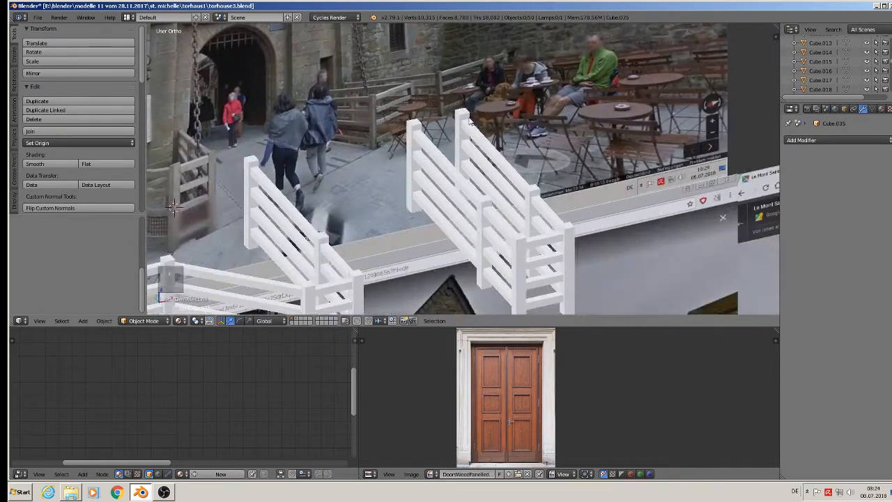
{"action": "right_click", "coordinate": [469, 123]}
{"action": "right_click", "coordinate": [416, 125], "text": "shift"}
{"action": "right_click", "coordinate": [487, 167], "text": "shift"}
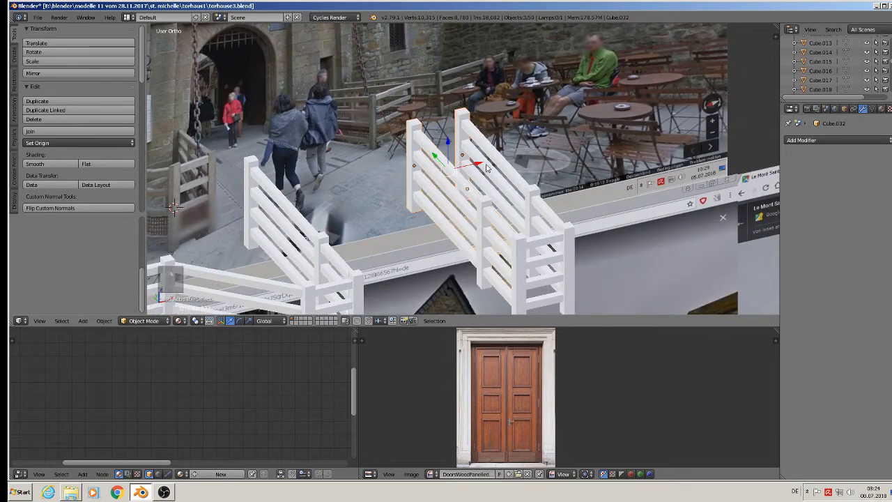
{"action": "right_click", "coordinate": [498, 211], "text": "shift"}
{"action": "right_click", "coordinate": [491, 208], "text": "shift"}
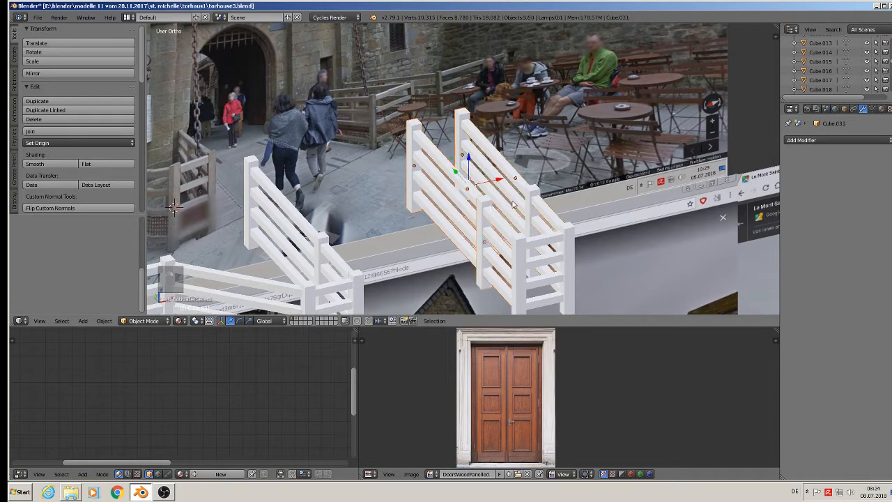
{"action": "right_click", "coordinate": [530, 197], "text": "shift"}
{"action": "right_click", "coordinate": [565, 233], "text": "shift"}
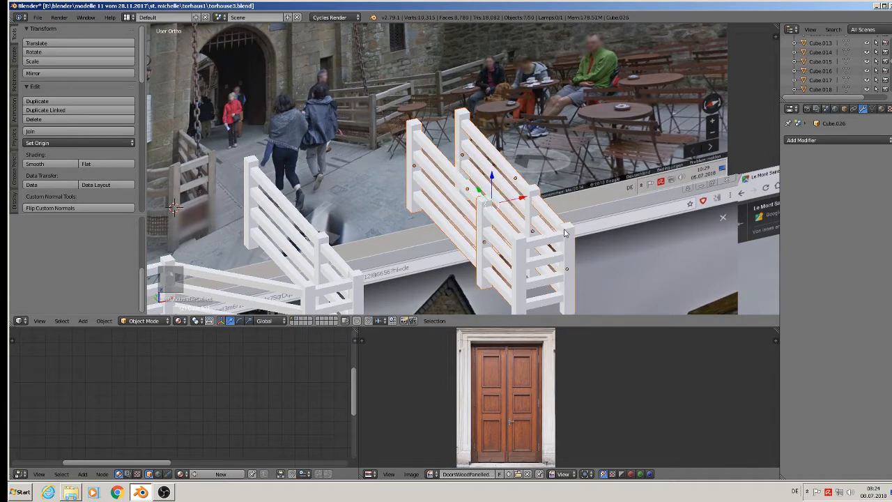
{"action": "right_click", "coordinate": [520, 244], "text": "shift"}
{"action": "right_click", "coordinate": [535, 248], "text": "shift"}
{"action": "scroll", "coordinate": [558, 262], "scroll_direction": "down", "scroll_amount": 5}
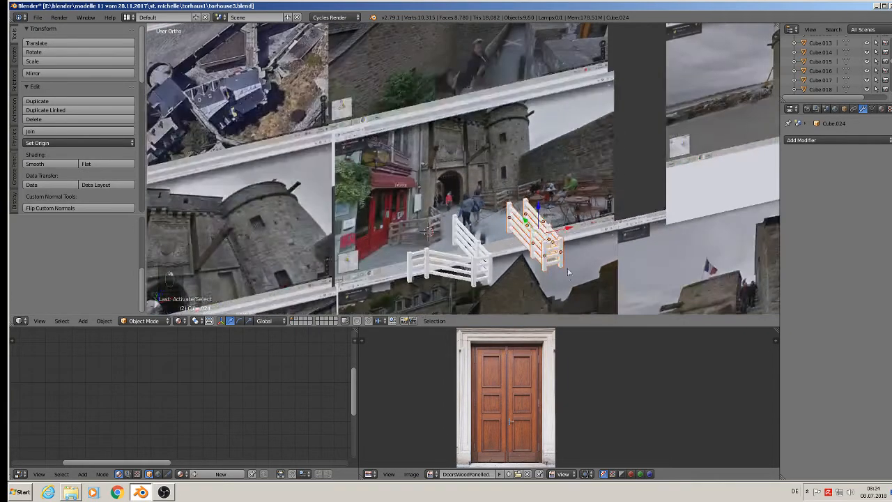
{"action": "middle_click_drag", "start_coordinate": [568, 271], "coordinate": [533, 109], "text": "shift"}
{"action": "scroll", "coordinate": [512, 115], "scroll_direction": "down", "scroll_amount": 3}
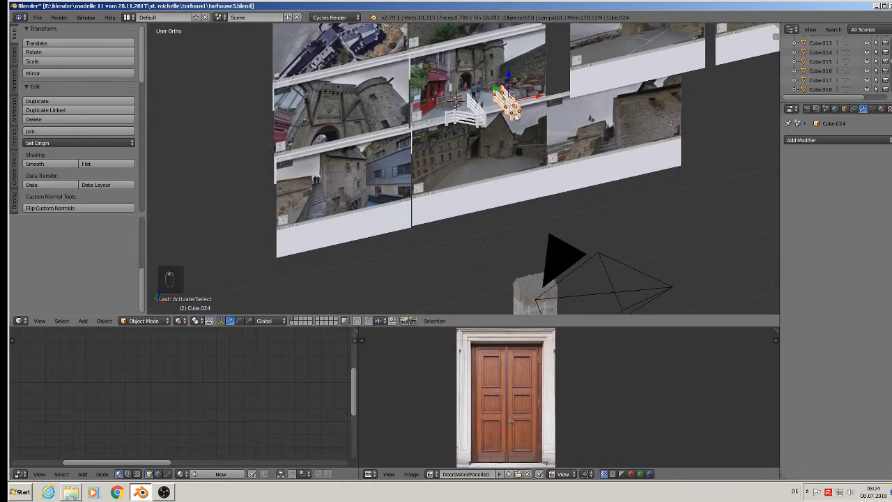
{"action": "key", "text": "KP_1"}
{"action": "left_click_drag", "start_coordinate": [516, 75], "coordinate": [523, 146]}
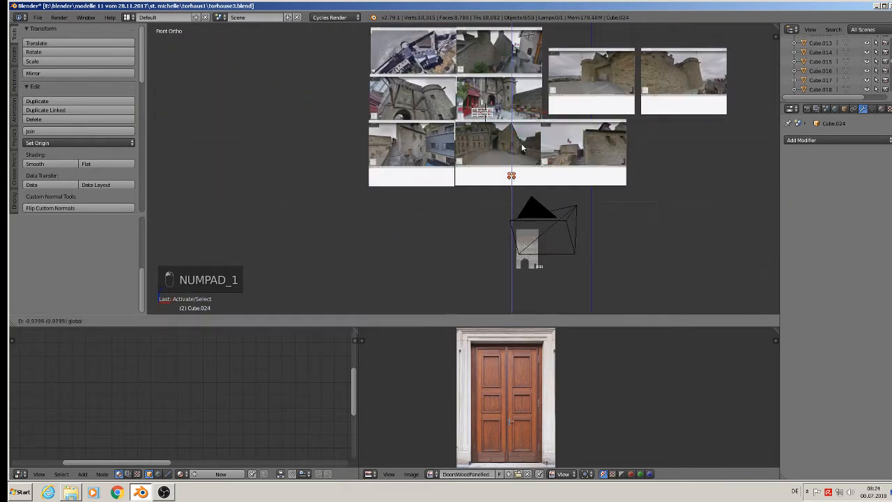
{"action": "left_click_drag", "start_coordinate": [524, 223], "coordinate": [524, 224]}
{"action": "left_click_drag", "start_coordinate": [539, 266], "coordinate": [558, 270]}
- Move the double-sided fence forward along the Y axis, out of the gatehouse and in front of the wide drawbridge
{"action": "scroll", "coordinate": [534, 286], "scroll_direction": "up", "scroll_amount": 5}
{"action": "middle_click_drag", "start_coordinate": [533, 287], "coordinate": [552, 303]}
{"action": "scroll", "coordinate": [549, 279], "scroll_direction": "up", "scroll_amount": 7}
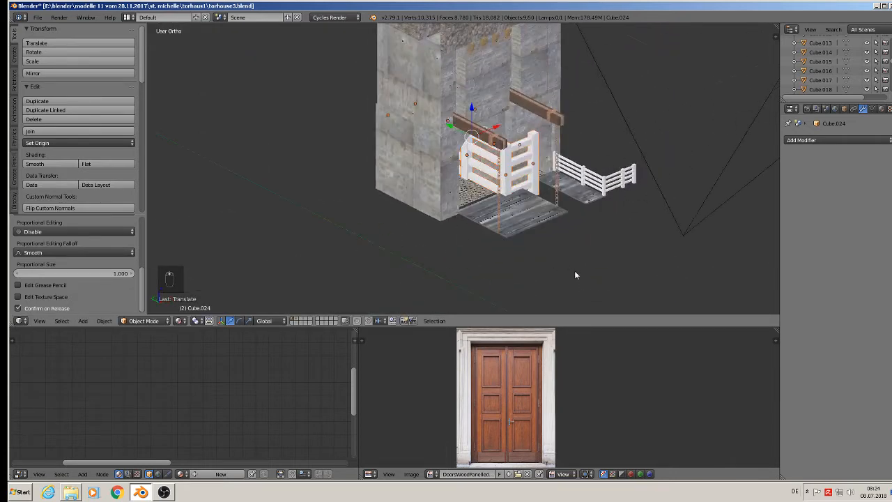
{"action": "left_click_drag", "start_coordinate": [417, 94], "coordinate": [622, 257]}
{"action": "key", "text": "a"}
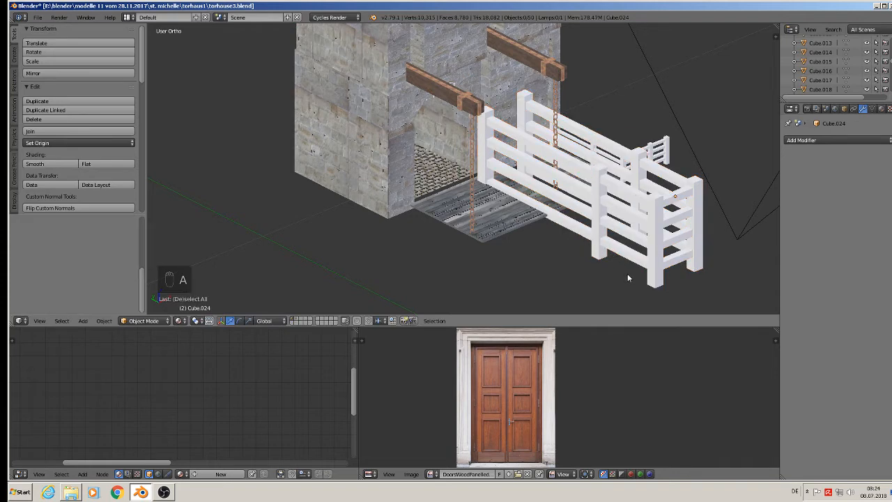
{"action": "key", "text": "a"}
{"action": "key", "text": "a"}
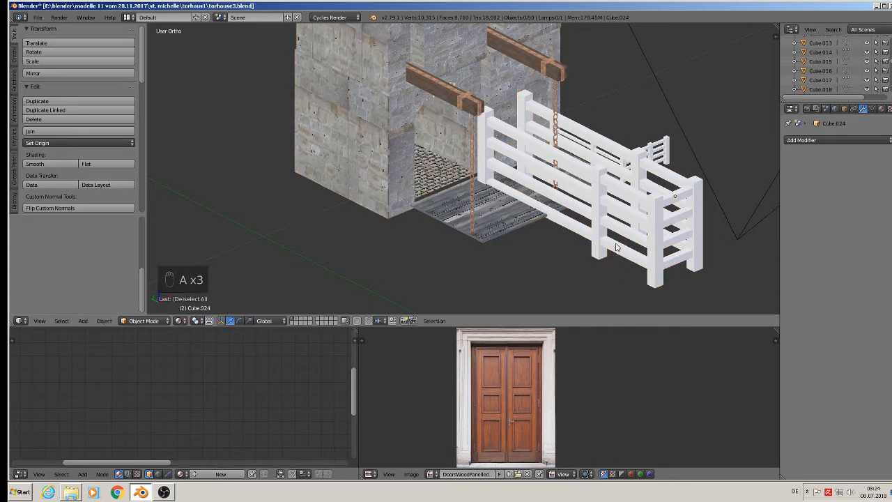
{"action": "key", "text": "Tab"}
{"action": "key", "text": "a"}
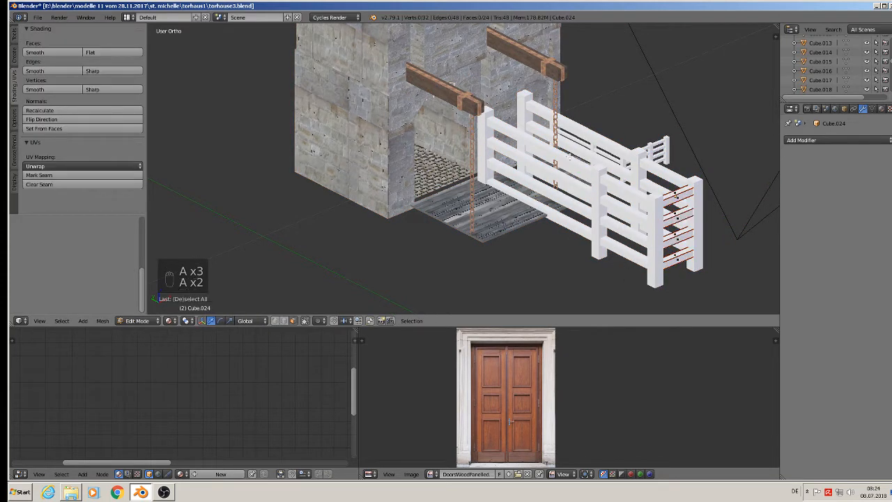
{"action": "key", "text": "Tab"}
- Select all nine parts of the double-sided fence again and scale them down uniformly to about 0.4
{"action": "right_click", "coordinate": [551, 159]}
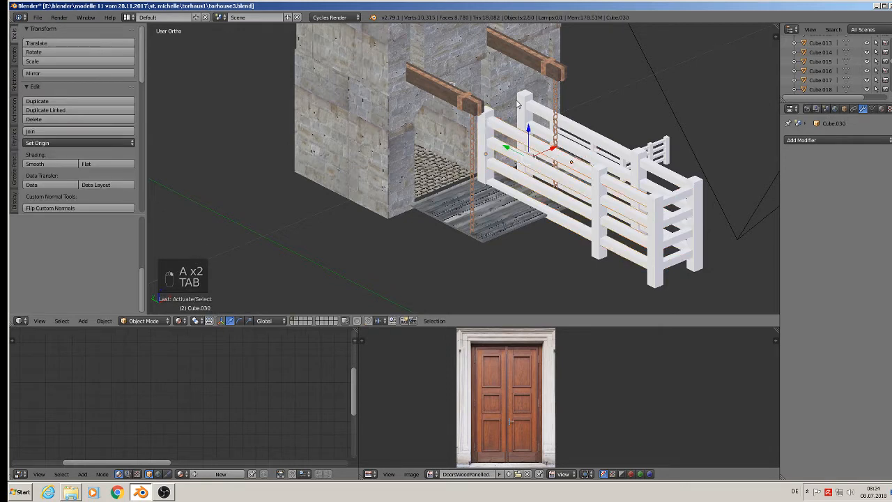
{"action": "right_click", "coordinate": [640, 163]}
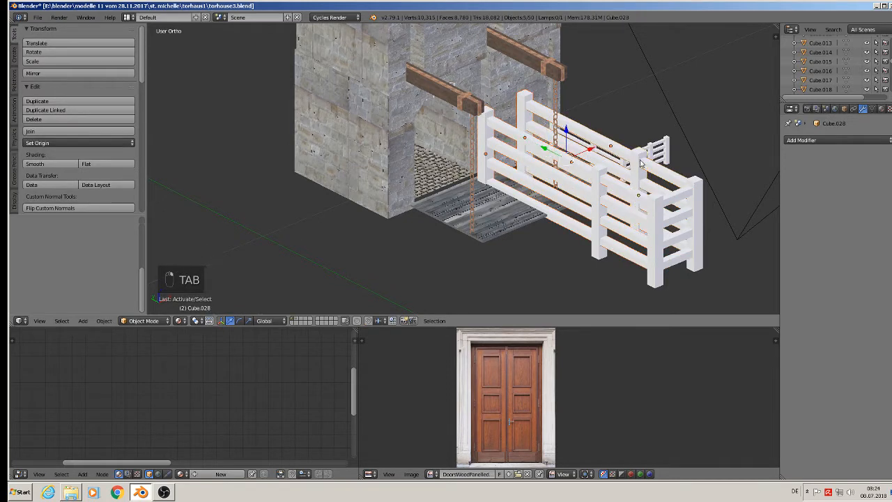
{"action": "right_click", "coordinate": [604, 181]}
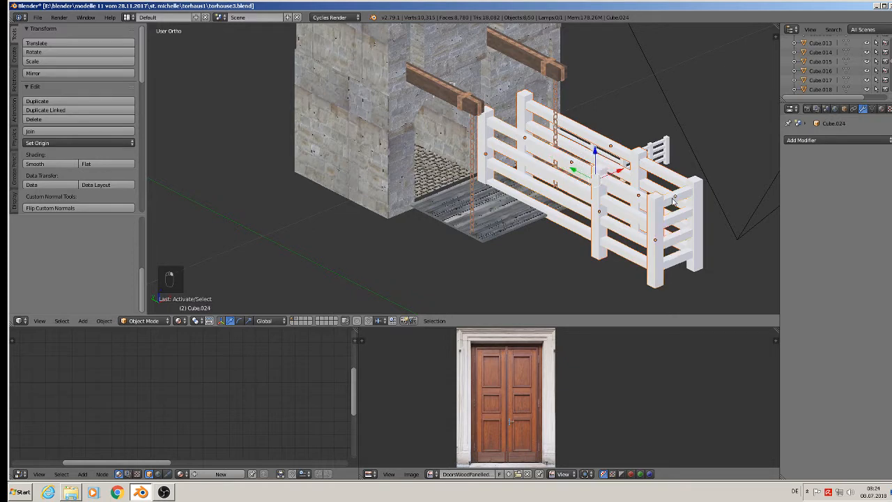
{"action": "right_click", "coordinate": [696, 187], "text": "shift"}
{"action": "key", "text": "s"}
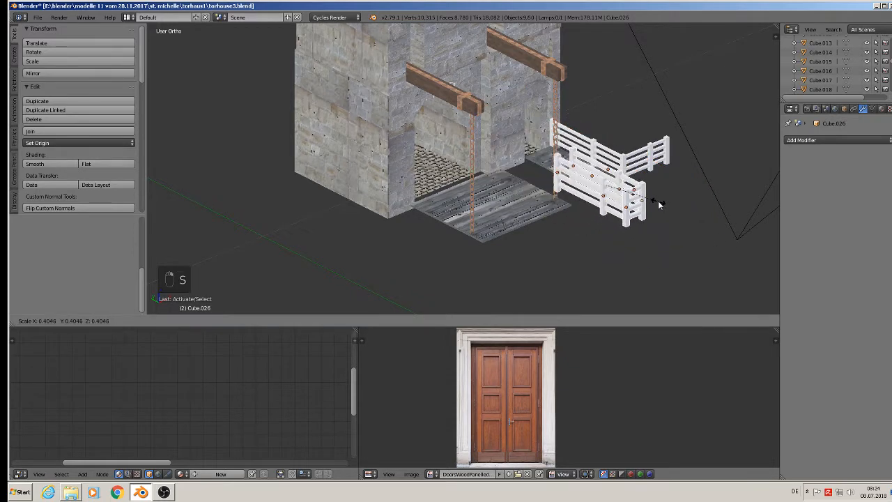
{"action": "left_click", "coordinate": [658, 201]}
{"action": "scroll", "coordinate": [663, 202], "scroll_direction": "up", "scroll_amount": 2}
{"action": "middle_click_drag", "start_coordinate": [662, 200], "coordinate": [687, 184]}
{"action": "scroll", "coordinate": [687, 184], "scroll_direction": "up", "scroll_amount": 2}
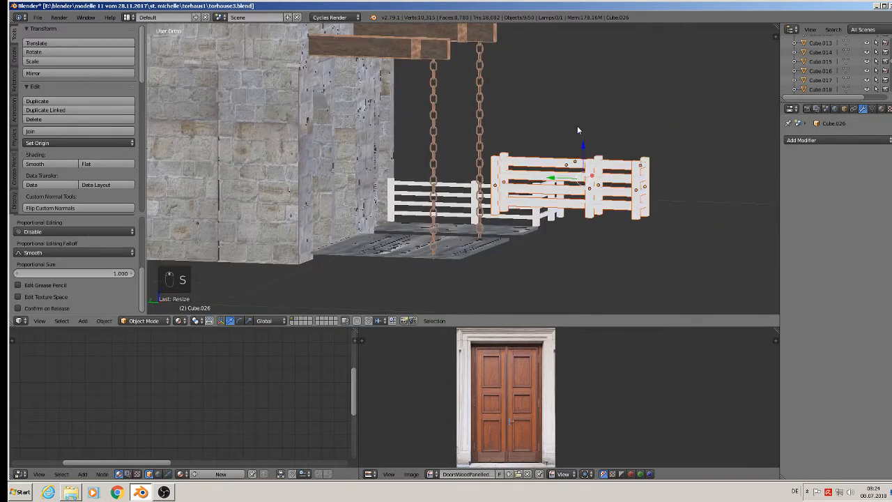
- Lower the selected railing, move it toward the gatehouse, and shift it along X between the drawbridge and the side footbridge
{"action": "left_click_drag", "start_coordinate": [582, 150], "coordinate": [584, 178]}
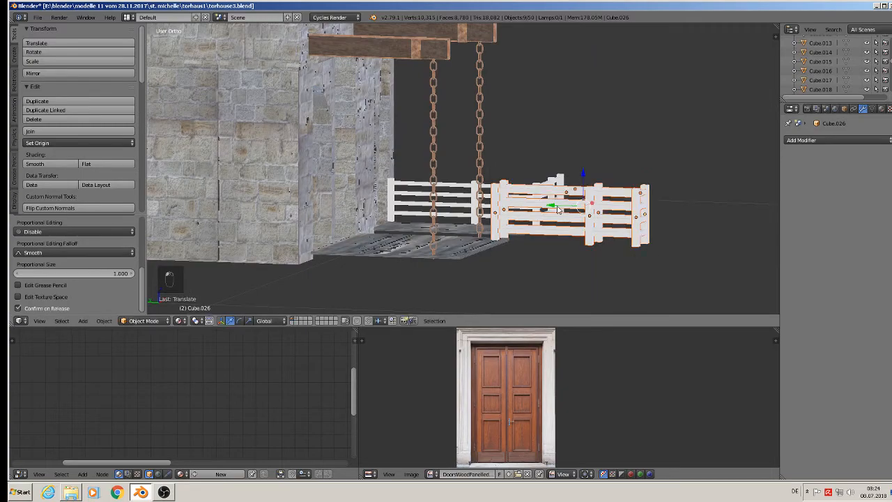
{"action": "left_click_drag", "start_coordinate": [556, 204], "coordinate": [441, 199]}
{"action": "middle_click_drag", "start_coordinate": [440, 199], "coordinate": [530, 209]}
{"action": "scroll", "coordinate": [404, 272], "scroll_direction": "up", "scroll_amount": 2}
{"action": "key", "text": "g"}
{"action": "key", "text": "x"}
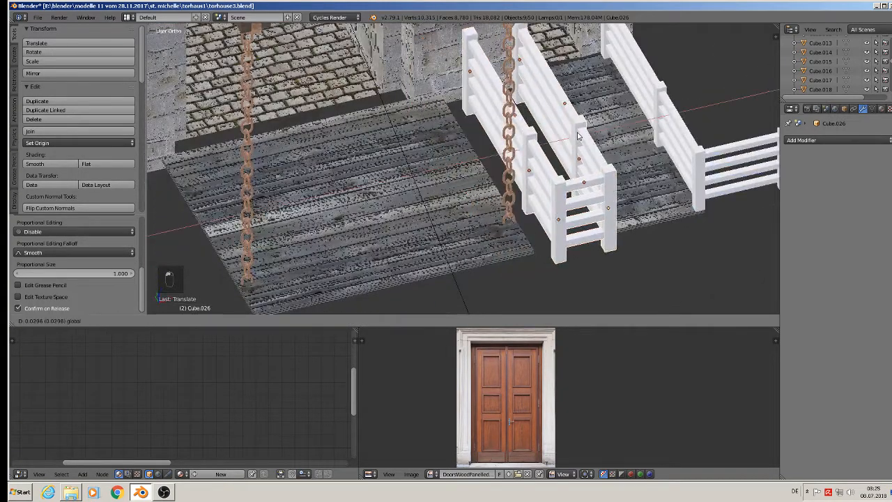
{"action": "left_click", "coordinate": [566, 140]}
{"action": "middle_click_drag", "start_coordinate": [566, 140], "coordinate": [615, 95]}
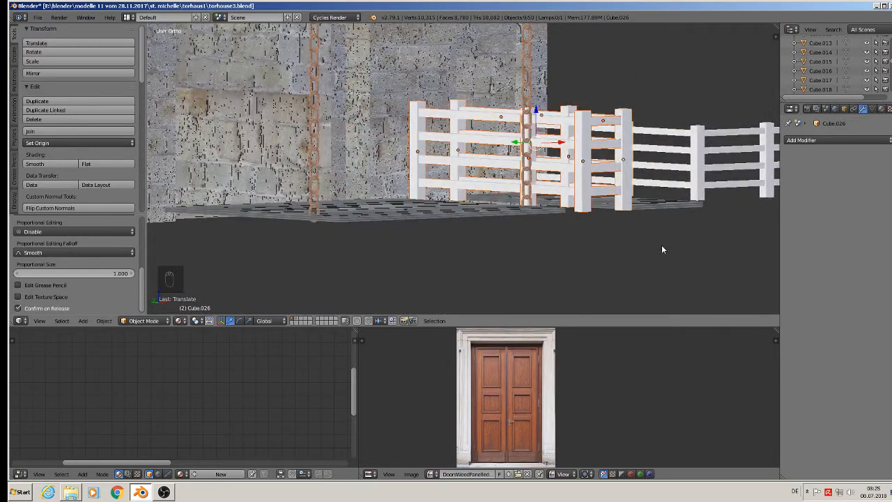
- Scale the railing down to a lower height and lower it until its posts meet the bridge deck
{"action": "key", "text": "s"}
{"action": "left_click", "coordinate": [646, 228]}
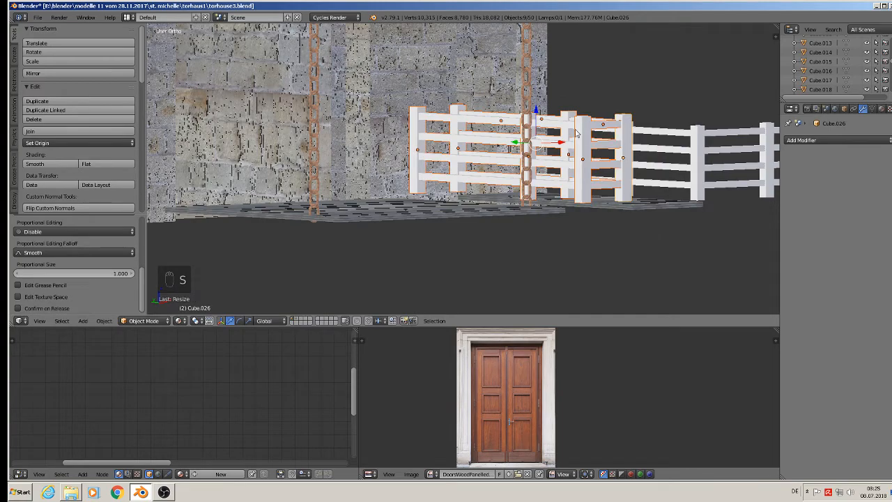
{"action": "key", "text": "g"}
{"action": "key", "text": "z"}
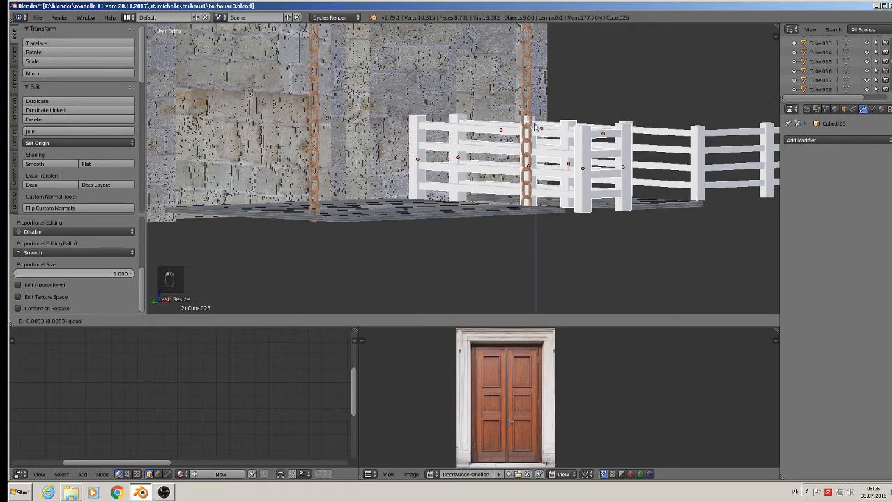
{"action": "left_click", "coordinate": [535, 127]}
{"action": "middle_click_drag", "start_coordinate": [535, 128], "coordinate": [510, 167]}
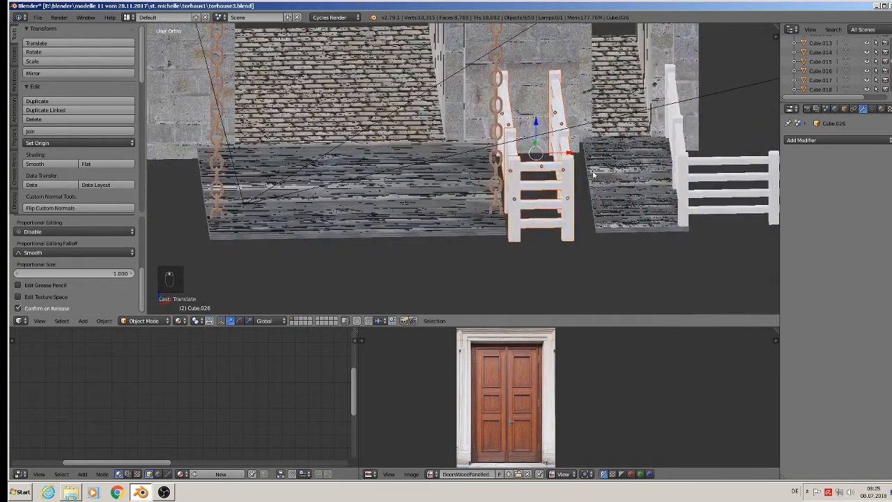
- Shift the railing along X so its inner side lines up with the drawbridge's edge
{"action": "middle_click_drag", "start_coordinate": [593, 174], "coordinate": [582, 187]}
{"action": "mouse_move", "coordinate": [573, 156]}
{"action": "left_mouse_down"}
{"action": "mouse_move", "coordinate": [559, 153]}
{"action": "mouse_move", "coordinate": [565, 146]}
{"action": "left_mouse_up"}
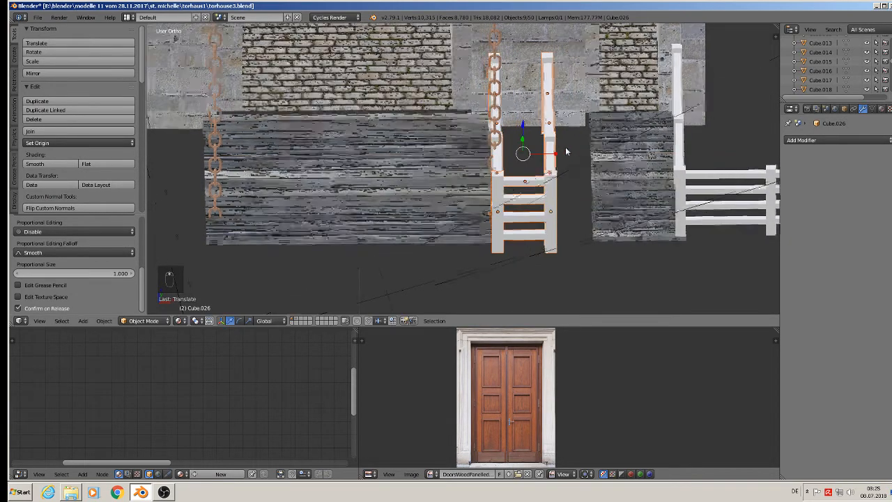
{"action": "middle_click_drag", "start_coordinate": [565, 147], "coordinate": [569, 299]}
{"action": "scroll", "coordinate": [540, 242], "scroll_direction": "down", "scroll_amount": 3}
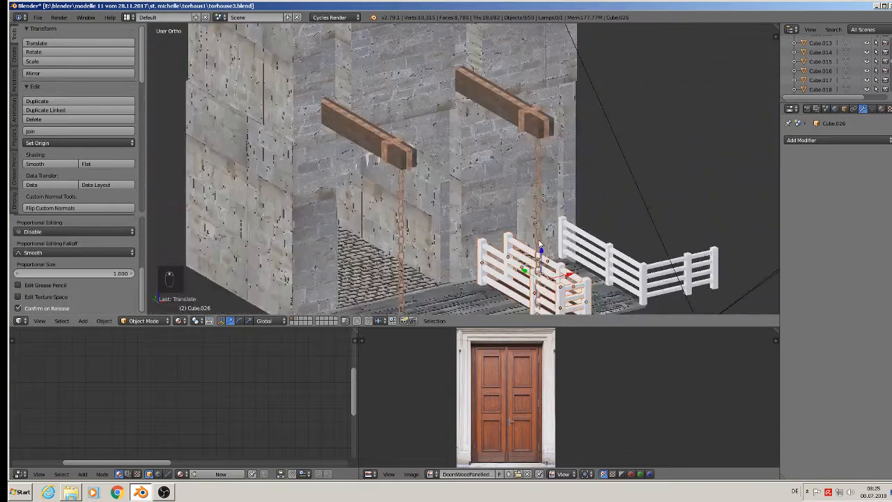
{"action": "middle_click_drag", "start_coordinate": [544, 253], "coordinate": [494, 213]}
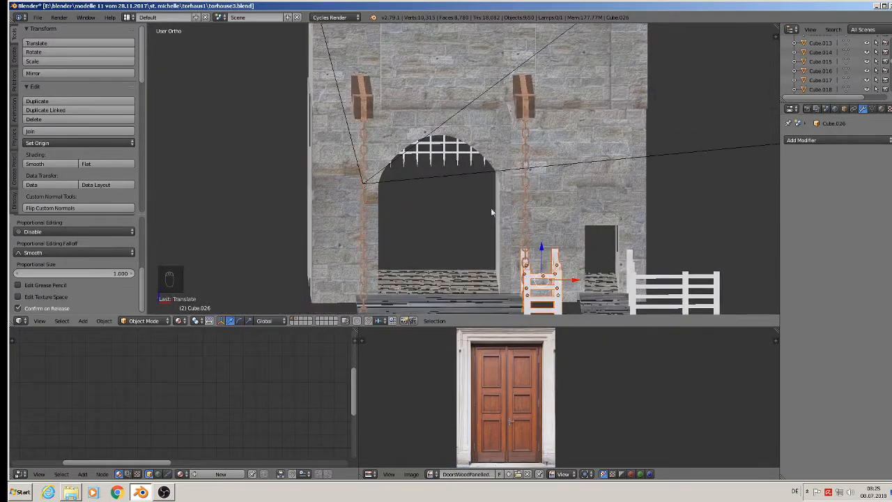
- Select the chain and beam nearest the railing and shift them slightly along X away from the side footbridge
{"action": "right_click", "coordinate": [527, 156]}
{"action": "left_click_drag", "start_coordinate": [558, 203], "coordinate": [551, 199]}
{"action": "middle_click_drag", "start_coordinate": [550, 199], "coordinate": [526, 258]}
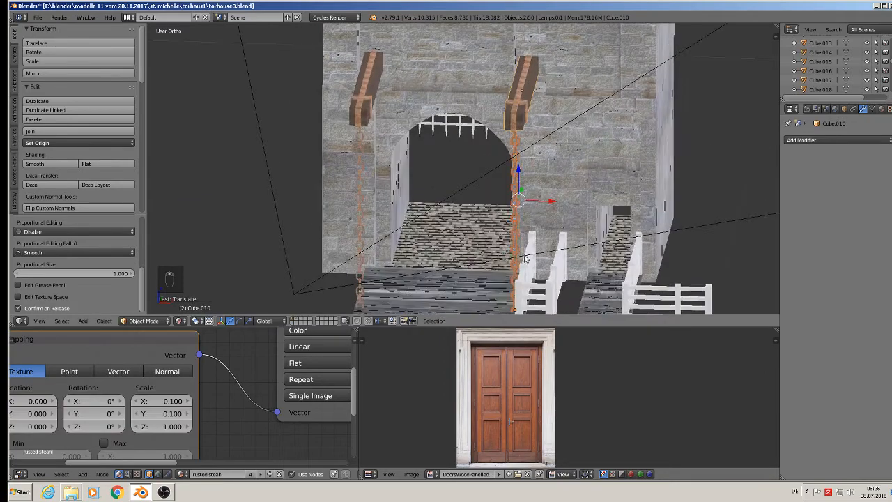
- Move the railing's outer side and its front corner post along X to the near edge of the side footbridge
{"action": "scroll", "coordinate": [584, 273], "scroll_direction": "up", "scroll_amount": 2}
{"action": "middle_click_drag", "start_coordinate": [584, 274], "coordinate": [596, 214], "text": "shift"}
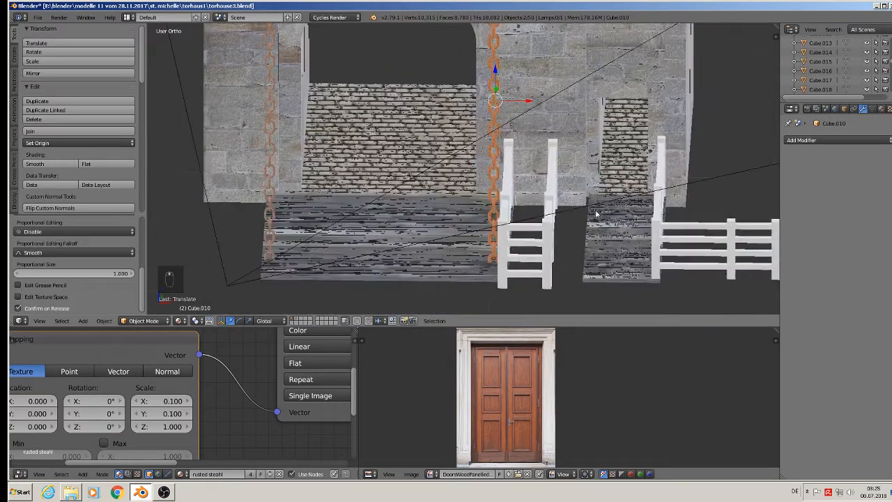
{"action": "right_click", "coordinate": [555, 211]}
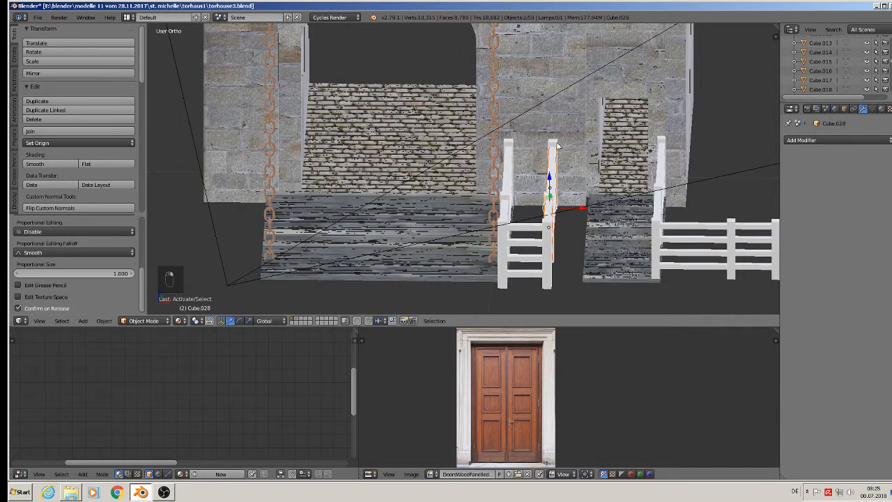
{"action": "left_click_drag", "start_coordinate": [582, 200], "coordinate": [620, 204]}
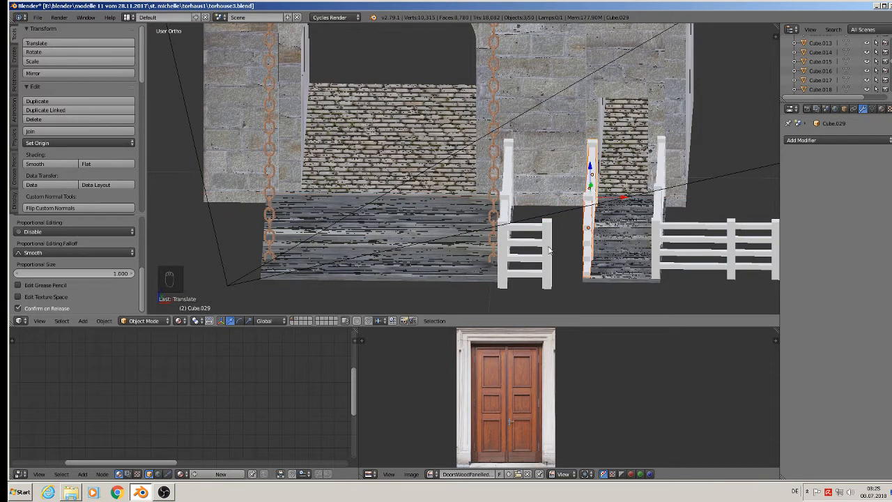
{"action": "right_click", "coordinate": [551, 251]}
{"action": "left_click_drag", "start_coordinate": [578, 256], "coordinate": [618, 255]}
- Extend the four front crossbars' end faces to the relocated corner post, return to Object Mode and deselect everything
{"action": "right_click", "coordinate": [544, 242]}
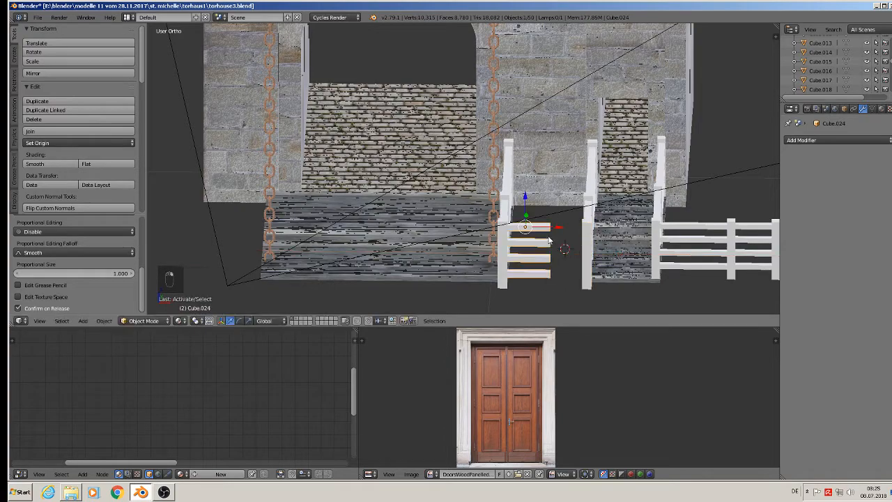
{"action": "key", "text": "Tab"}
{"action": "middle_click_drag", "start_coordinate": [556, 246], "coordinate": [515, 172]}
{"action": "scroll", "coordinate": [512, 227], "scroll_direction": "up", "scroll_amount": 5}
{"action": "right_click", "coordinate": [497, 143]}
{"action": "right_click", "coordinate": [498, 184], "text": "shift"}
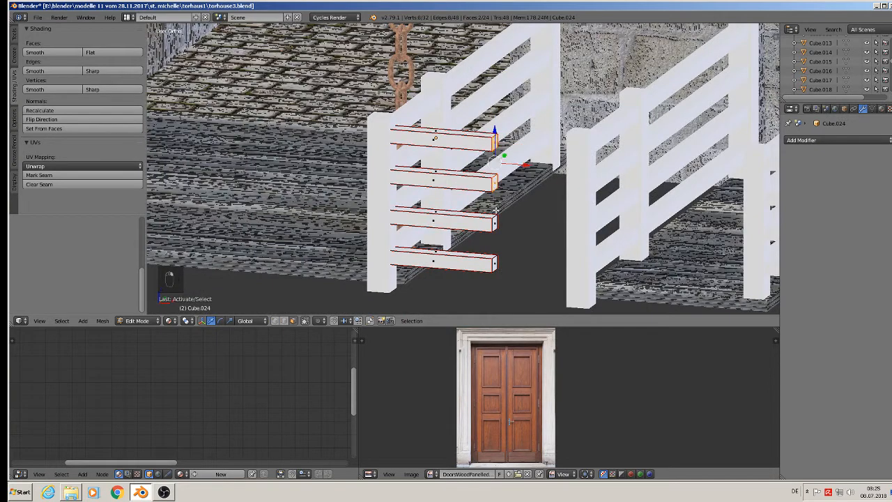
{"action": "right_click", "coordinate": [495, 224], "text": "shift"}
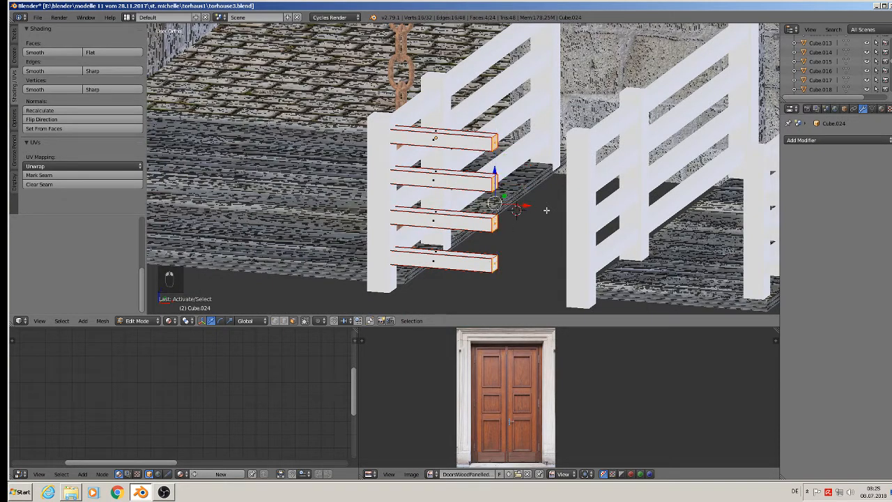
{"action": "key", "text": "e"}
{"action": "left_click", "coordinate": [598, 223]}
{"action": "key", "text": "Tab"}
{"action": "scroll", "coordinate": [598, 225], "scroll_direction": "down", "scroll_amount": 3}
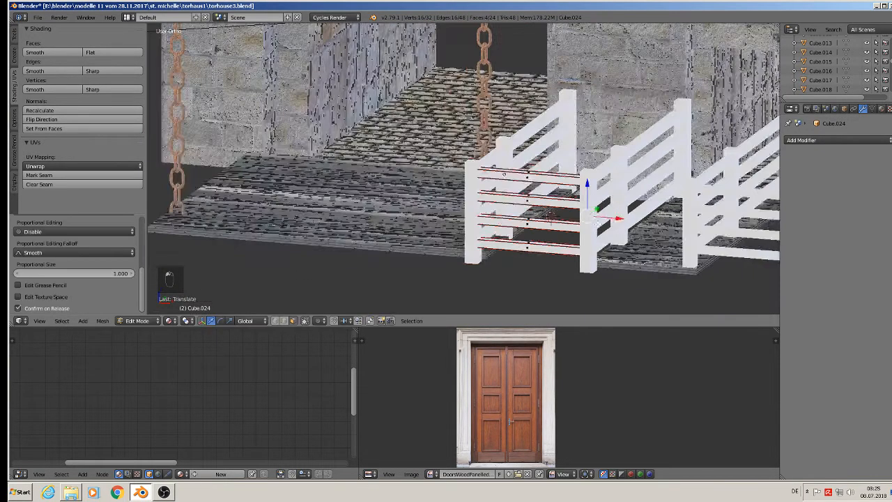
{"action": "scroll", "coordinate": [597, 227], "scroll_direction": "down", "scroll_amount": 4}
{"action": "key", "text": "a"}
{"action": "key", "text": "a"}
- Examine the reference photo of the gate entrance for the layout of its wooden fences
{"action": "middle_click_drag", "start_coordinate": [598, 230], "coordinate": [524, 168]}
{"action": "scroll", "coordinate": [542, 201], "scroll_direction": "down", "scroll_amount": 4}
{"action": "middle_click_drag", "start_coordinate": [541, 201], "coordinate": [557, 341], "text": "shift"}
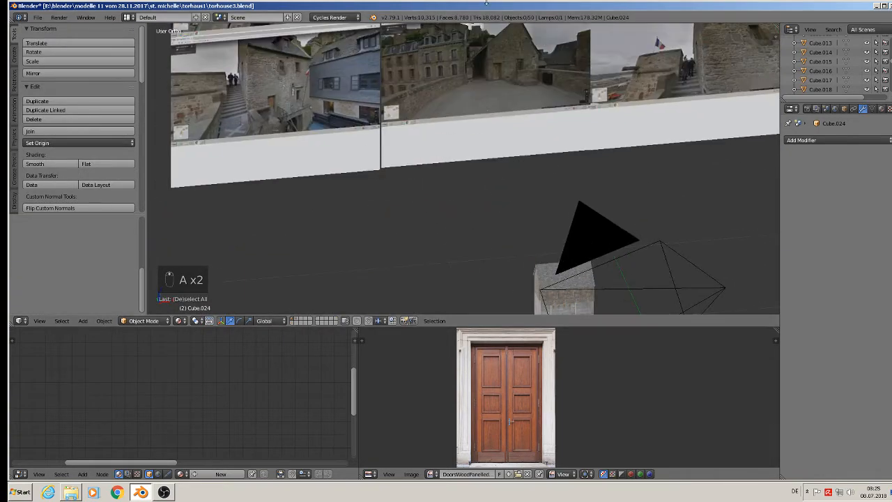
{"action": "scroll", "coordinate": [471, 58], "scroll_direction": "down", "scroll_amount": 3}
{"action": "middle_click_drag", "start_coordinate": [471, 58], "coordinate": [434, 98], "text": "shift"}
{"action": "scroll", "coordinate": [434, 98], "scroll_direction": "up", "scroll_amount": 8}
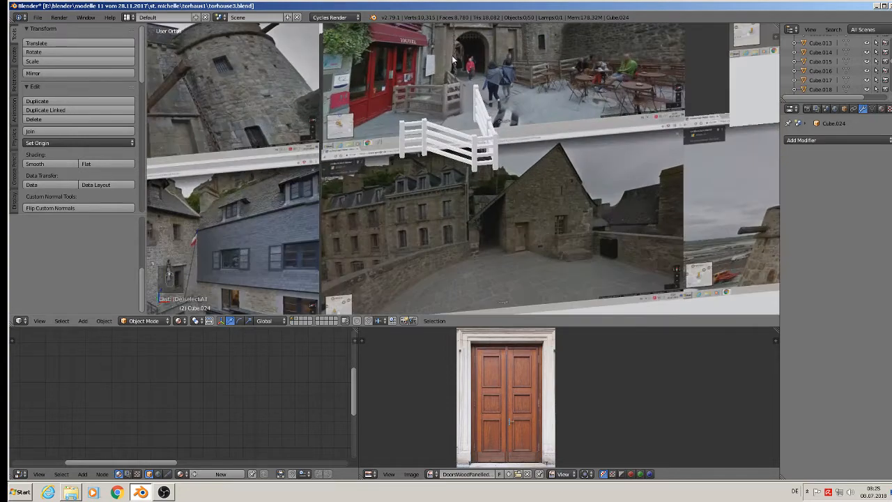
{"action": "scroll", "coordinate": [502, 120], "scroll_direction": "down", "scroll_amount": 2}
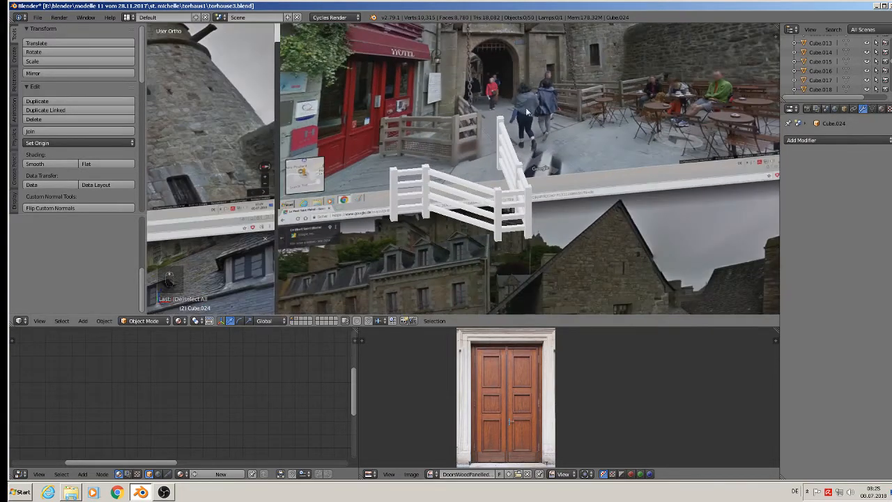
- Select all pieces of the separate zigzag fence from the top view with circle select
{"action": "key", "text": "KP_7"}
{"action": "scroll", "coordinate": [460, 222], "scroll_direction": "down", "scroll_amount": 6}
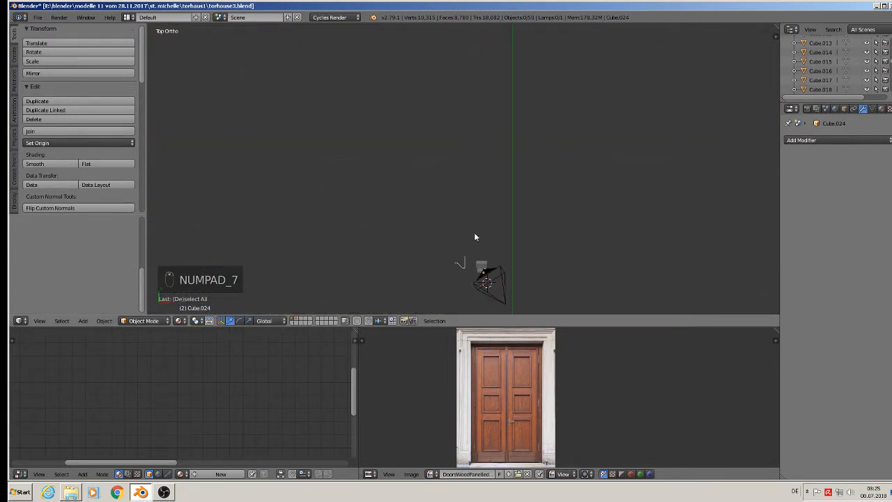
{"action": "middle_click_drag", "start_coordinate": [431, 297], "coordinate": [493, 159], "text": "shift"}
{"action": "scroll", "coordinate": [494, 158], "scroll_direction": "up", "scroll_amount": 8}
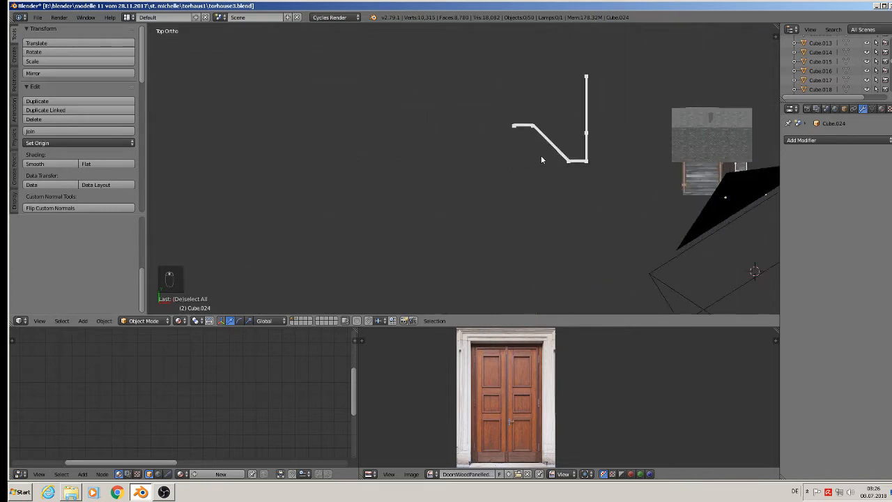
{"action": "key", "text": "c"}
{"action": "mouse_move", "coordinate": [588, 84]}
{"action": "left_mouse_down"}
{"action": "mouse_move", "coordinate": [587, 112]}
{"action": "mouse_move", "coordinate": [562, 152]}
{"action": "mouse_move", "coordinate": [515, 128]}
{"action": "left_mouse_up"}
{"action": "right_click", "coordinate": [511, 130]}
- Lower the zigzag fence to ground level and move it along X to the gatehouse
{"action": "middle_click_drag", "start_coordinate": [557, 195], "coordinate": [582, 118]}
{"action": "key", "text": "g"}
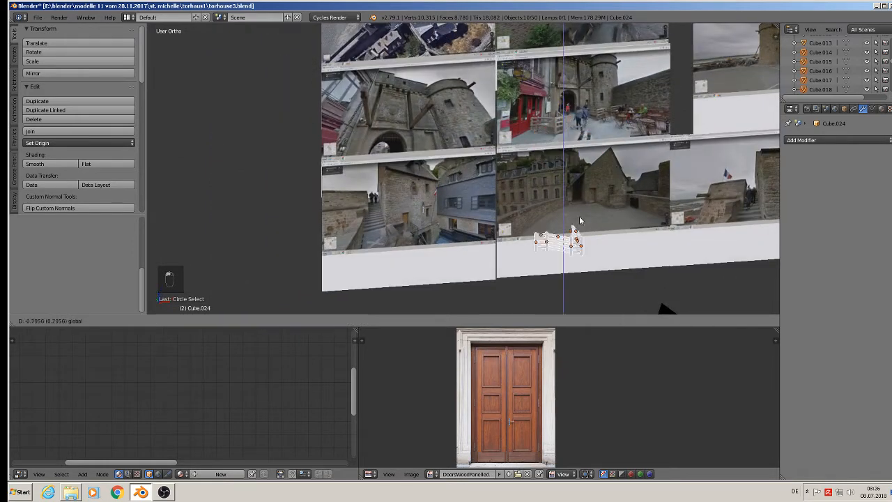
{"action": "left_click", "coordinate": [596, 294]}
{"action": "middle_click_drag", "start_coordinate": [596, 294], "coordinate": [593, 102], "text": "shift"}
{"action": "left_click_drag", "start_coordinate": [561, 108], "coordinate": [561, 219]}
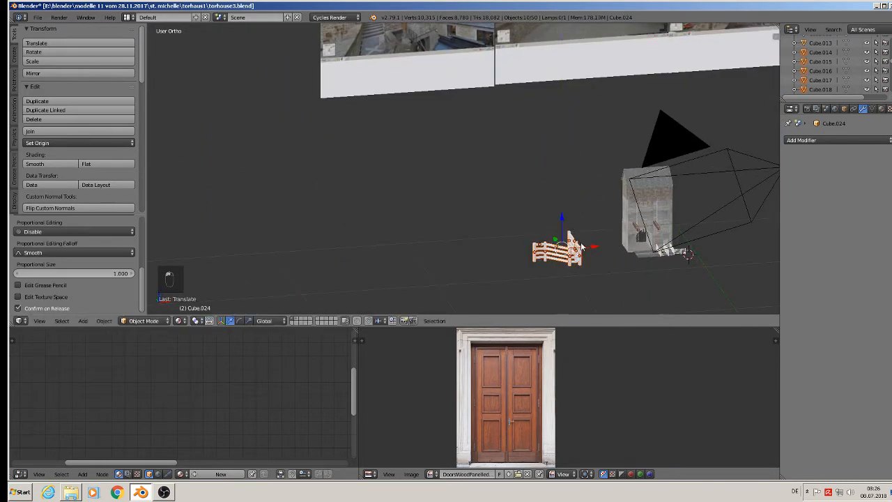
{"action": "left_click_drag", "start_coordinate": [587, 246], "coordinate": [651, 249]}
{"action": "scroll", "coordinate": [663, 209], "scroll_direction": "up", "scroll_amount": 6}
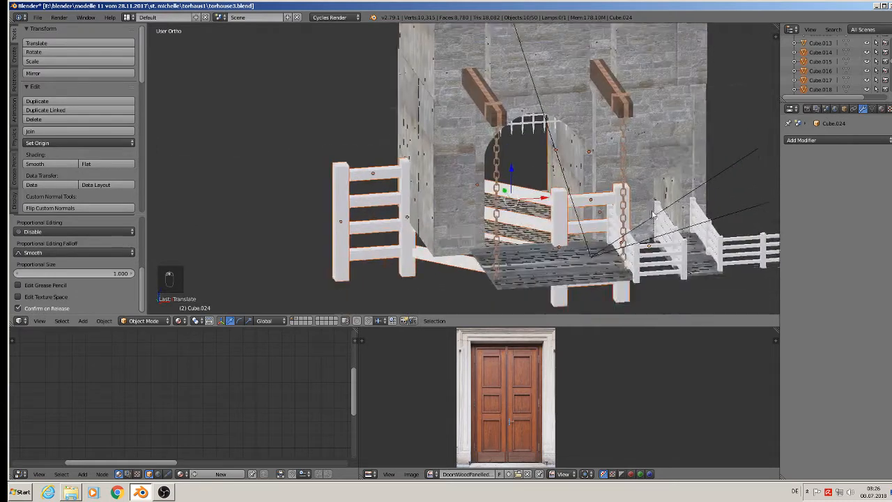
{"action": "middle_click_drag", "start_coordinate": [678, 137], "coordinate": [673, 144]}
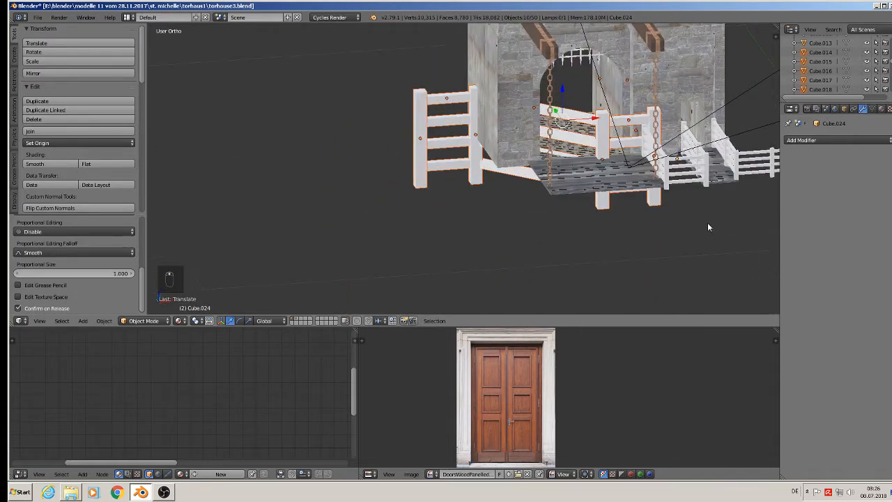
- Scale the zigzag fence down to match the other railings and bring it forward in front of the gatehouse
{"action": "key", "text": "s"}
{"action": "left_click", "coordinate": [625, 159]}
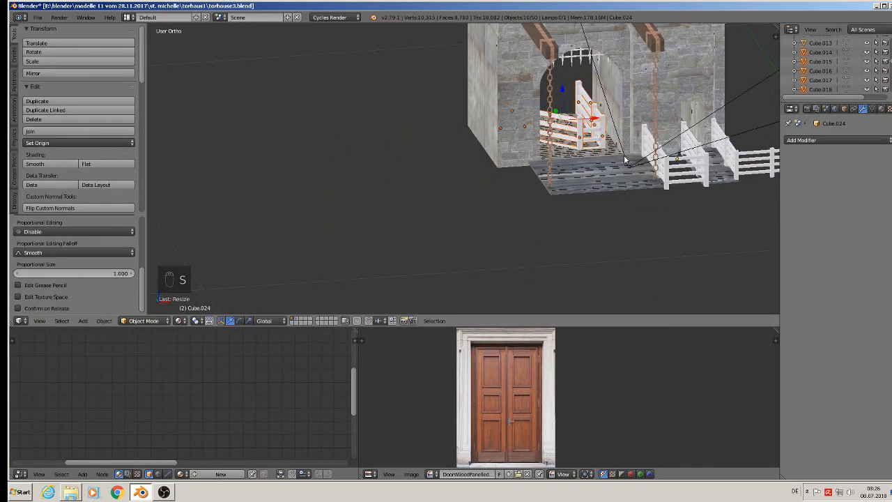
{"action": "key", "text": "ctrl+z"}
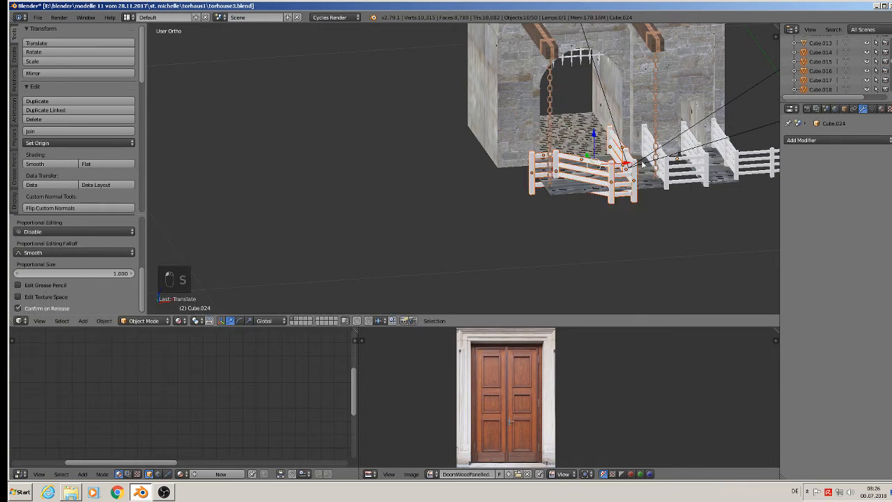
- Move the zigzag fence along X to the drawbridge's open side, align it with the gatehouse wall along Y, and raise it
{"action": "left_click_drag", "start_coordinate": [630, 162], "coordinate": [552, 167]}
{"action": "middle_click_drag", "start_coordinate": [552, 168], "coordinate": [638, 188]}
{"action": "scroll", "coordinate": [632, 183], "scroll_direction": "up", "scroll_amount": 3}
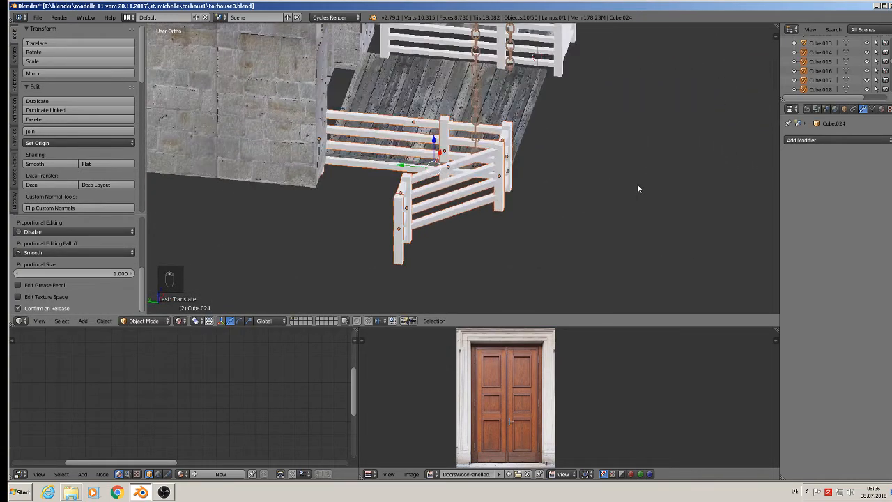
{"action": "left_click_drag", "start_coordinate": [412, 154], "coordinate": [423, 164]}
{"action": "middle_click_drag", "start_coordinate": [424, 163], "coordinate": [433, 131]}
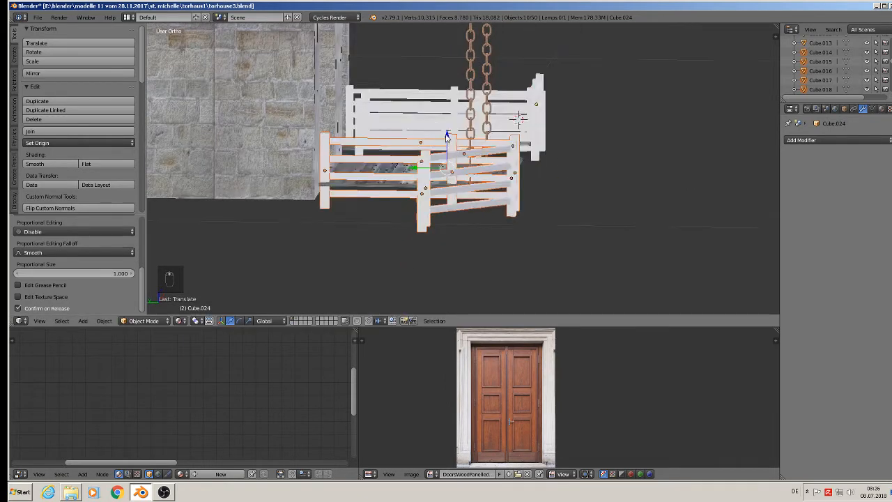
{"action": "left_click_drag", "start_coordinate": [447, 137], "coordinate": [450, 112]}
{"action": "middle_click_drag", "start_coordinate": [443, 129], "coordinate": [373, 126]}
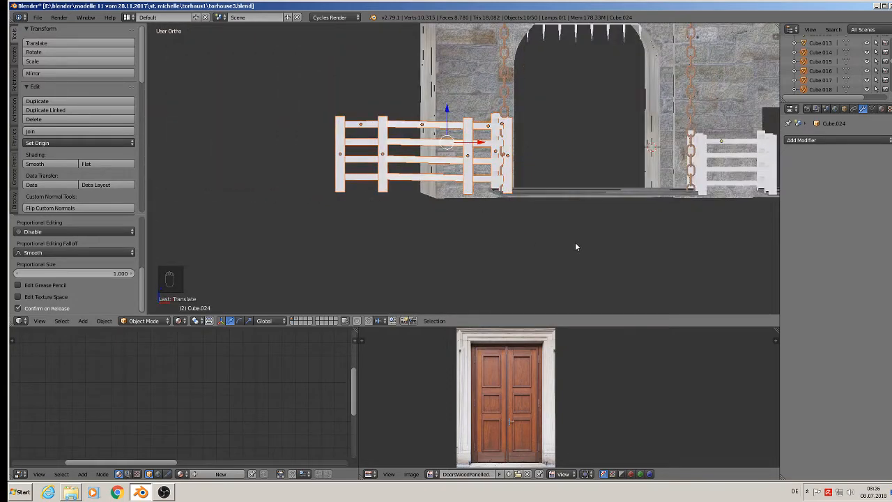
- Scale the zigzag fence along Z to about 0.8 and lower it to the drawbridge deck
{"action": "key", "text": "s"}
{"action": "key", "text": "z"}
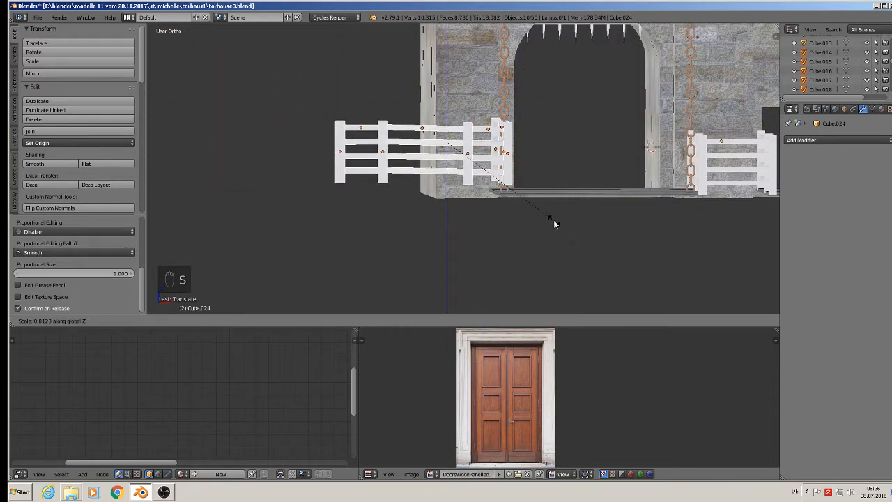
{"action": "left_click", "coordinate": [552, 219]}
{"action": "left_click_drag", "start_coordinate": [447, 114], "coordinate": [446, 129]}
{"action": "middle_click_drag", "start_coordinate": [719, 210], "coordinate": [166, 233]}
{"action": "scroll", "coordinate": [166, 233], "scroll_direction": "up", "scroll_amount": 2}
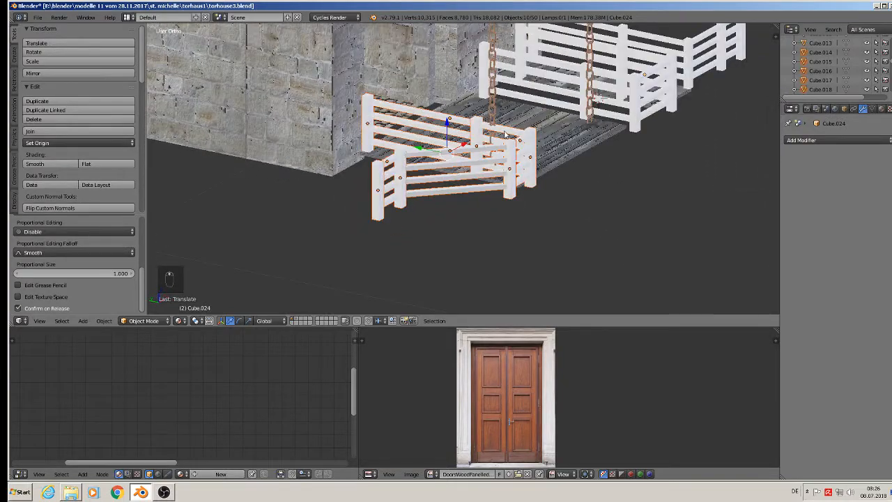
- Move the end section of the side footbridge's outer railing slightly along Y and fit the adjoining rails' ends to it
{"action": "right_click", "coordinate": [693, 58]}
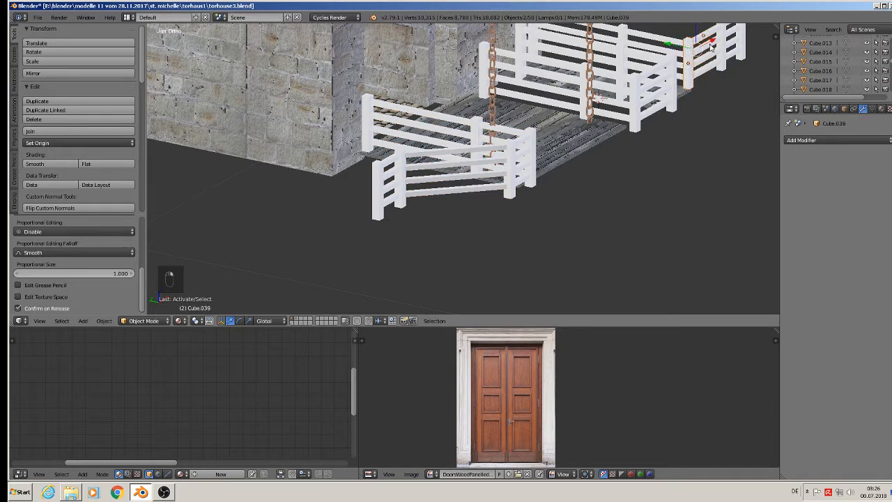
{"action": "right_click", "coordinate": [732, 41]}
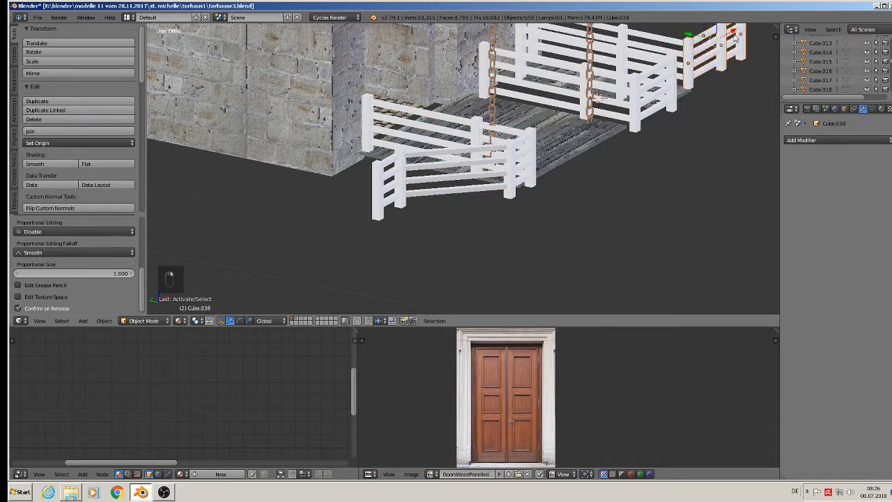
{"action": "left_click_drag", "start_coordinate": [695, 32], "coordinate": [690, 54]}
{"action": "right_click", "coordinate": [689, 46]}
{"action": "key", "text": "Tab"}
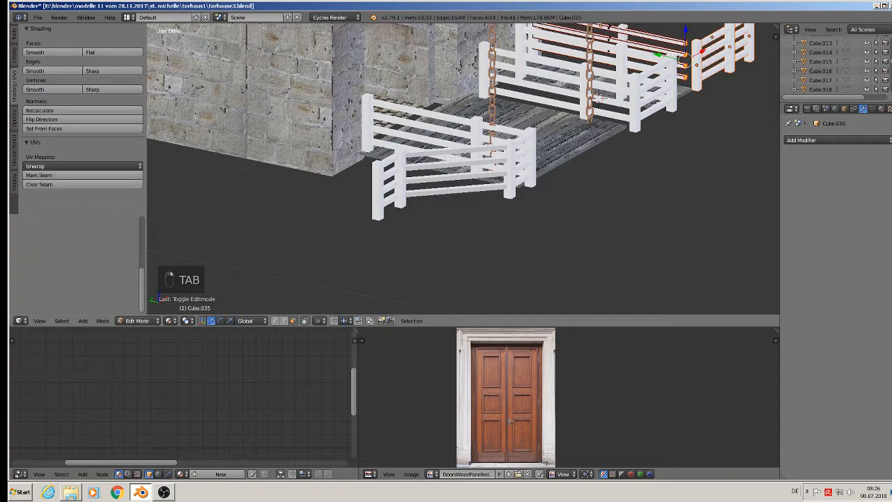
{"action": "key", "text": "Tab"}
- Move the drawbridge beam beside the zigzag railing and its chain slightly along X, inward over the deck
{"action": "middle_click_drag", "start_coordinate": [598, 97], "coordinate": [492, 274]}
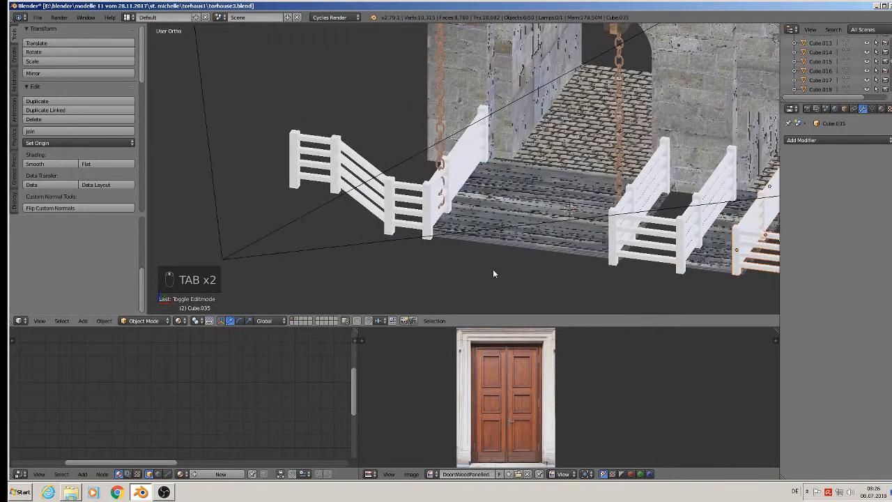
{"action": "scroll", "coordinate": [493, 274], "scroll_direction": "down", "scroll_amount": 3}
{"action": "right_click", "coordinate": [487, 103]}
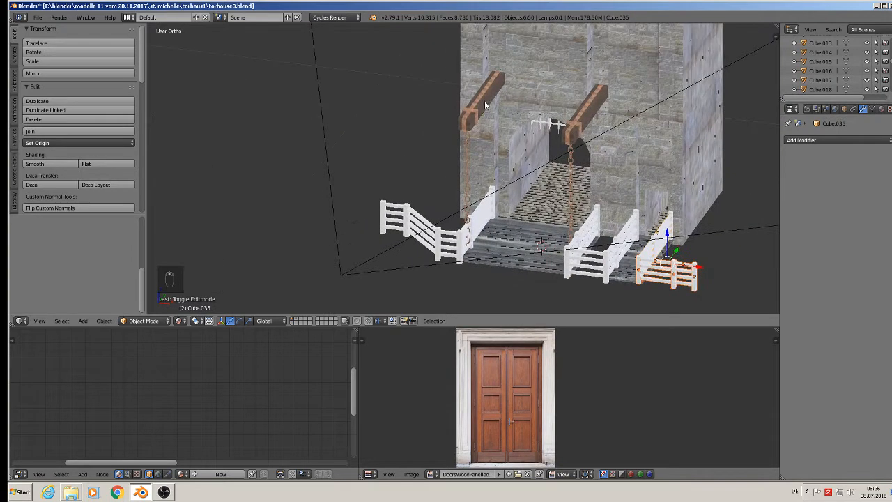
{"action": "right_click", "coordinate": [469, 170]}
{"action": "key", "text": "g"}
{"action": "key", "text": "x"}
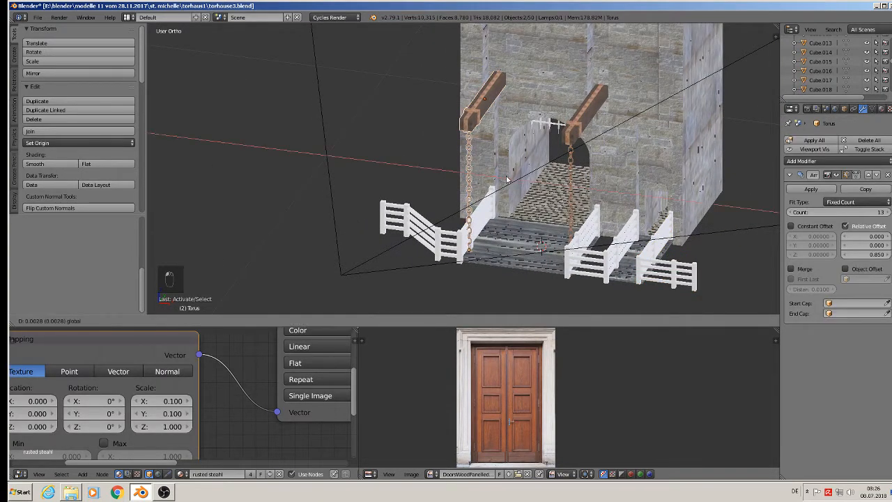
{"action": "left_click", "coordinate": [510, 181]}
{"action": "key", "text": "a"}
- Join all posts and rails of the zigzag railing beside the drawbridge into one object
{"action": "middle_click_drag", "start_coordinate": [462, 254], "coordinate": [502, 211]}
{"action": "middle_click_drag", "start_coordinate": [486, 240], "coordinate": [556, 182]}
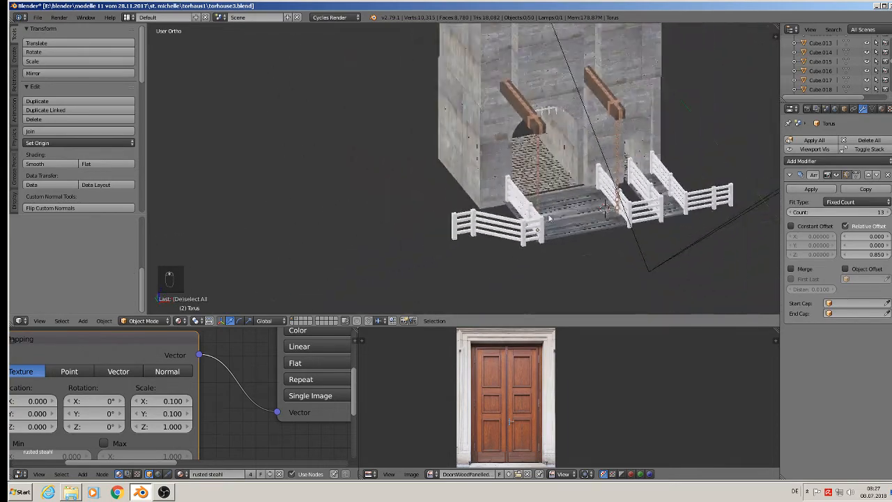
{"action": "scroll", "coordinate": [555, 180], "scroll_direction": "up", "scroll_amount": 3}
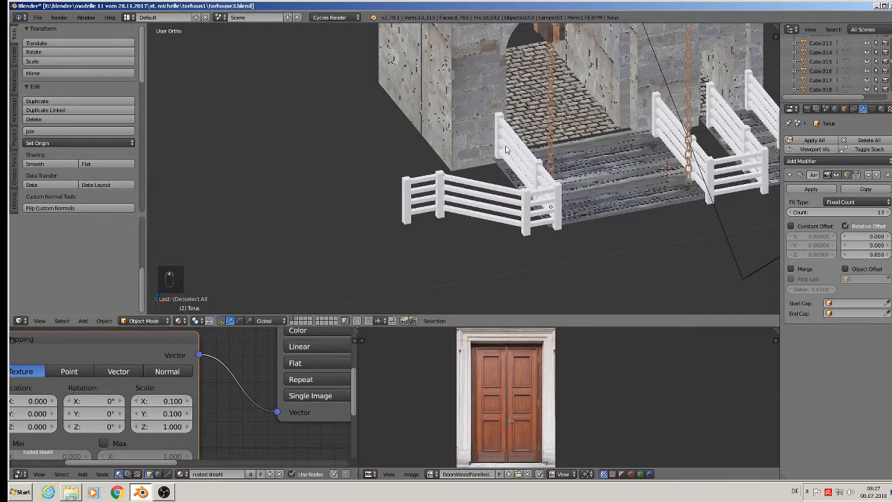
{"action": "right_click", "coordinate": [499, 128]}
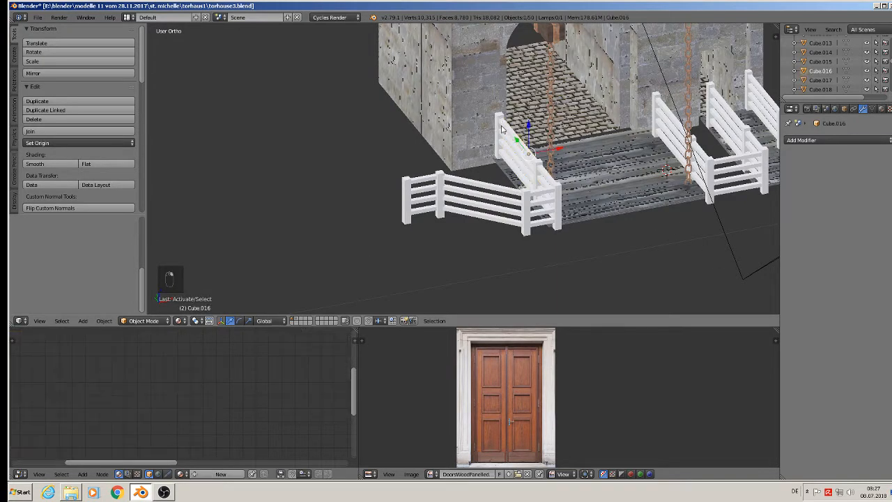
{"action": "scroll", "coordinate": [500, 129], "scroll_direction": "up", "scroll_amount": 3}
{"action": "right_click", "coordinate": [498, 113]}
{"action": "right_click", "coordinate": [580, 208]}
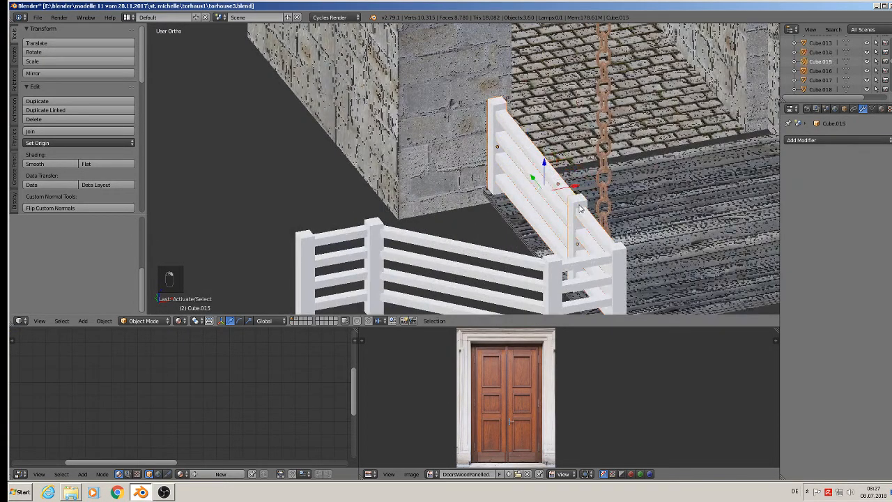
{"action": "right_click", "coordinate": [609, 253], "text": "shift"}
{"action": "right_click", "coordinate": [586, 268], "text": "shift"}
{"action": "right_click", "coordinate": [558, 268], "text": "shift"}
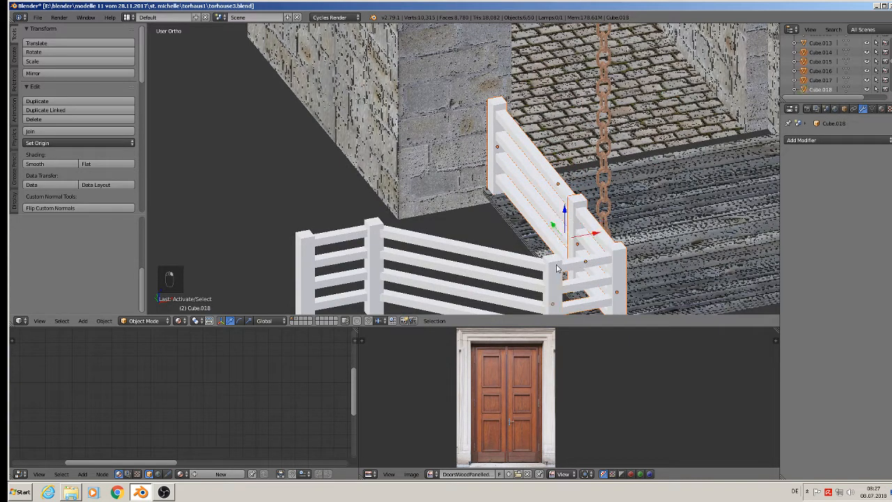
{"action": "right_click", "coordinate": [497, 259], "text": "shift"}
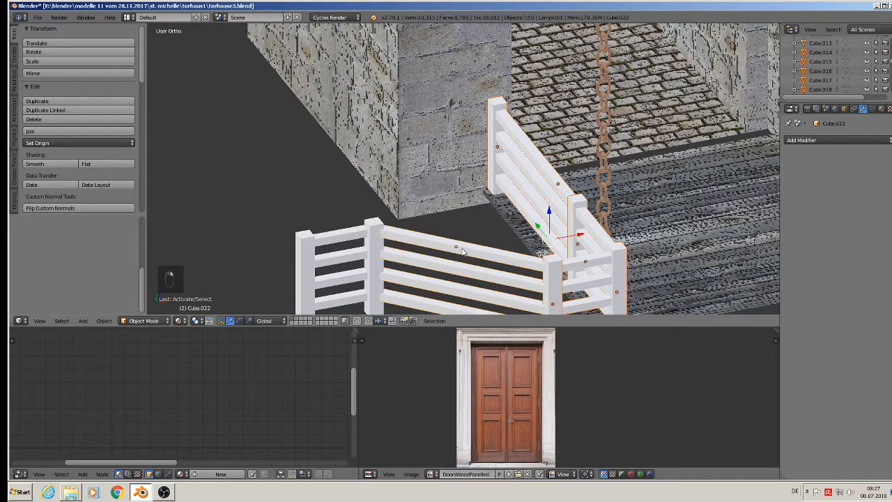
{"action": "right_click", "coordinate": [308, 241], "text": "shift"}
{"action": "left_click", "coordinate": [38, 134]}
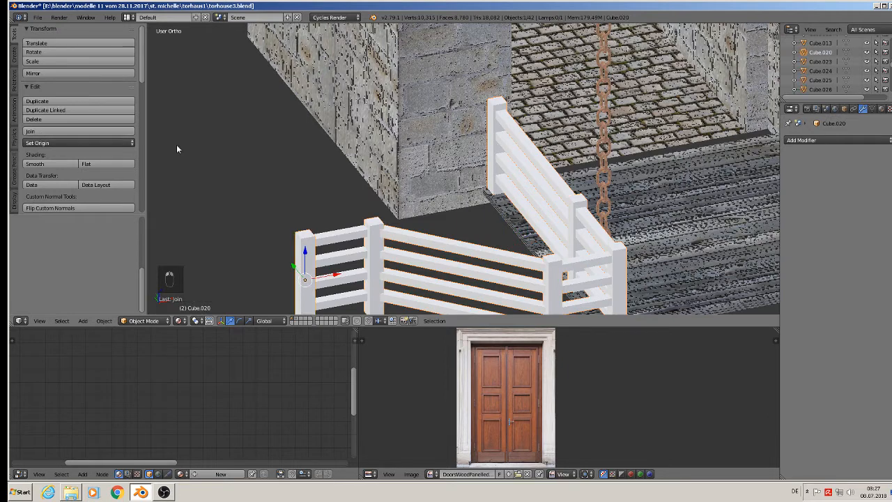
- Apply rotation and scale to the joined zigzag railing and move its origin to its geometry
{"action": "scroll", "coordinate": [239, 225], "scroll_direction": "down", "scroll_amount": 5}
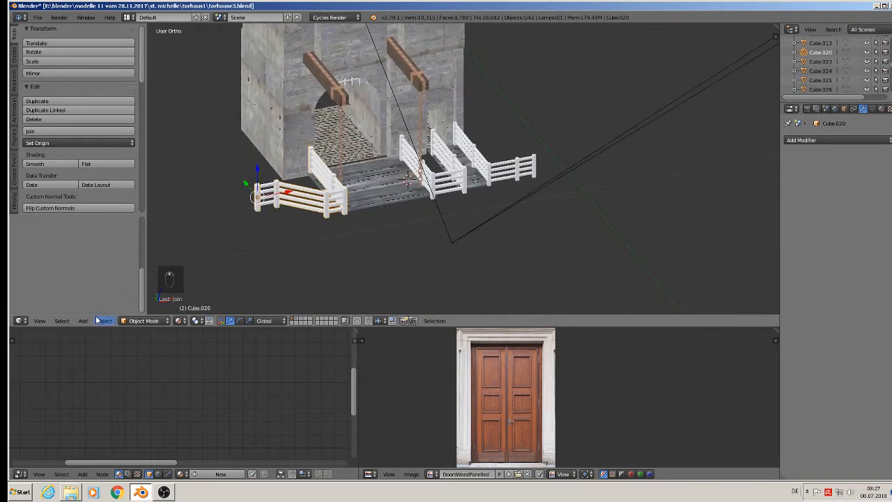
{"action": "left_click", "coordinate": [101, 320]}
{"action": "mouse_move", "coordinate": [140, 250]}
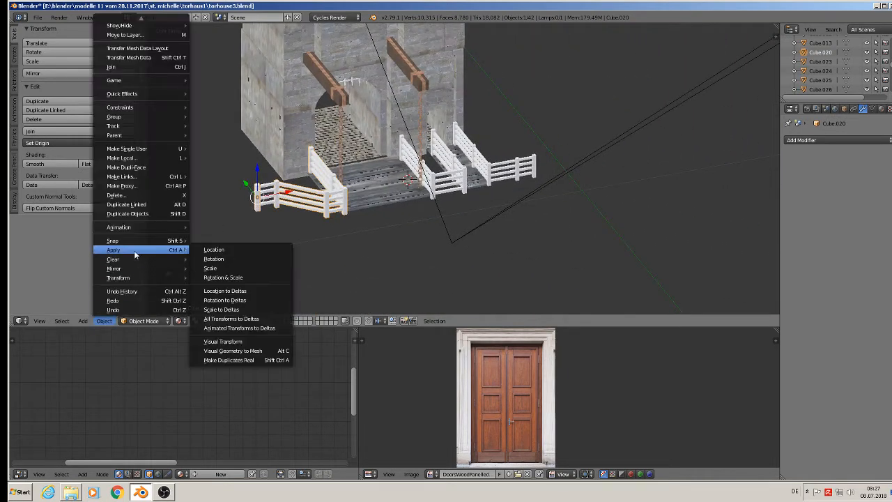
{"action": "left_click", "coordinate": [226, 279]}
{"action": "left_click", "coordinate": [58, 142]}
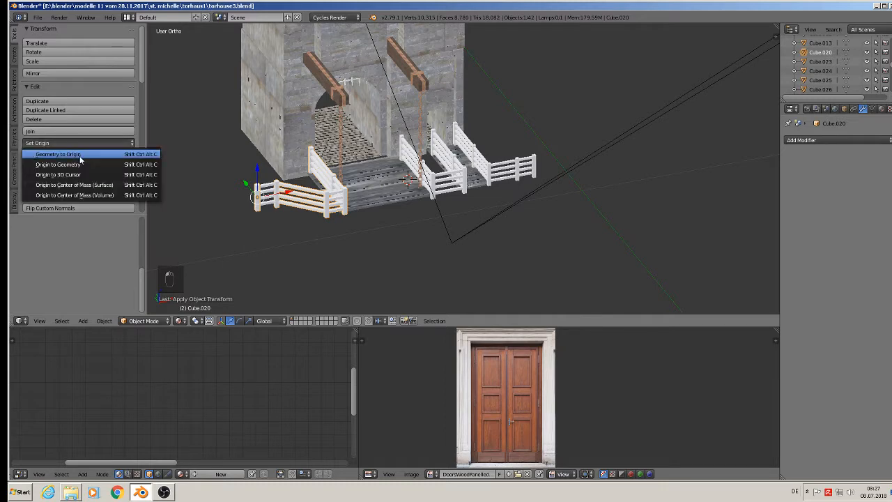
{"action": "left_click", "coordinate": [59, 154]}
- Join the posts and rails of the U-shaped railing between the drawbridge and the side footbridge into one object
{"action": "scroll", "coordinate": [418, 202], "scroll_direction": "up", "scroll_amount": 5}
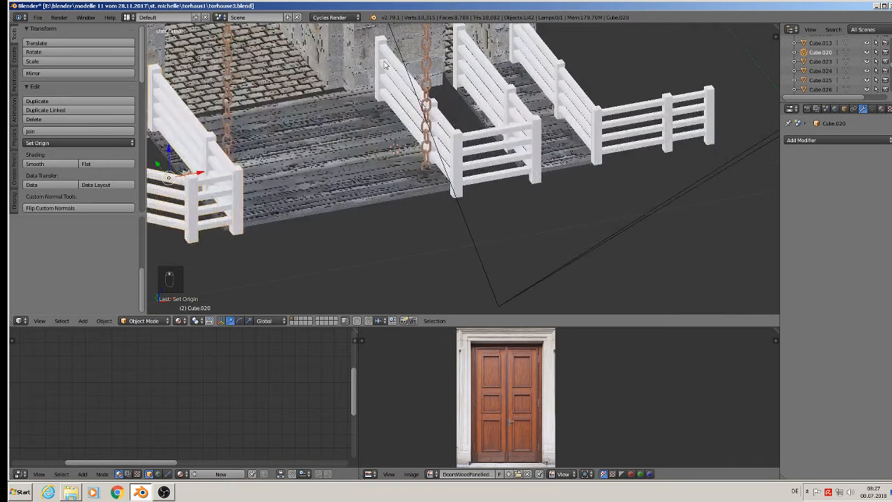
{"action": "right_click", "coordinate": [381, 54]}
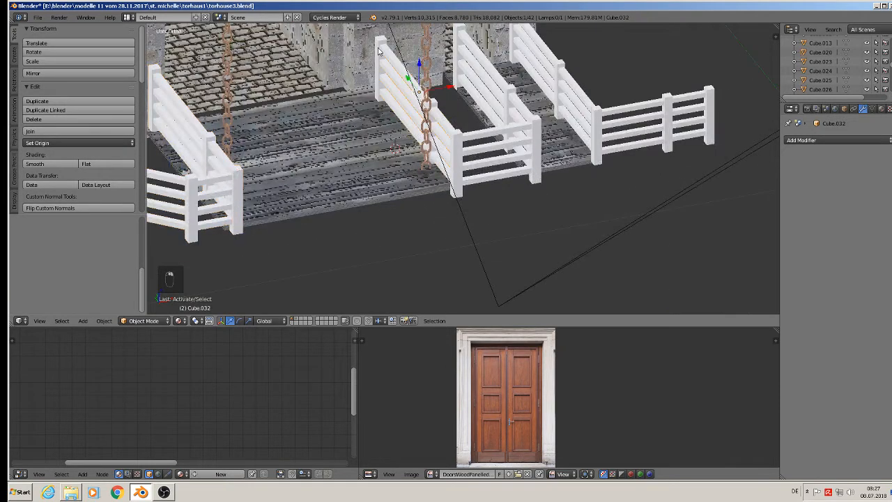
{"action": "right_click", "coordinate": [436, 102], "text": "shift"}
{"action": "right_click", "coordinate": [463, 141], "text": "shift"}
{"action": "right_click", "coordinate": [491, 131], "text": "shift"}
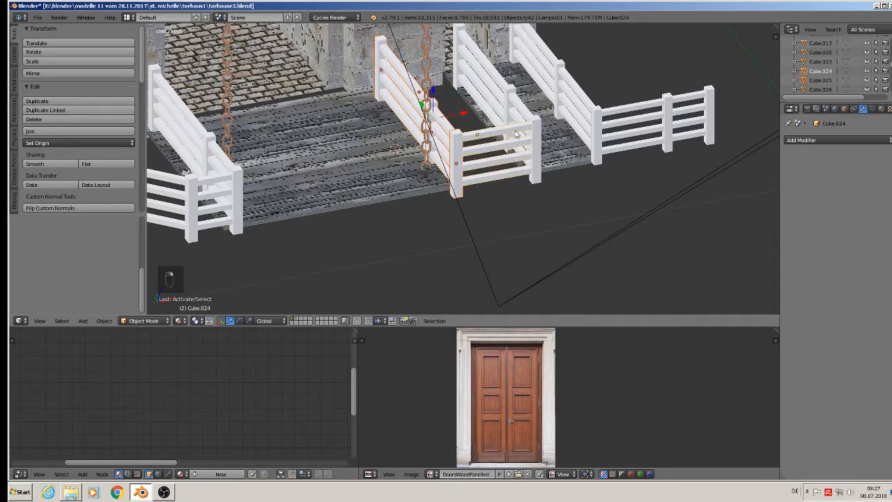
{"action": "right_click", "coordinate": [536, 119], "text": "shift"}
{"action": "right_click", "coordinate": [523, 106], "text": "shift"}
{"action": "right_click", "coordinate": [510, 92], "text": "shift"}
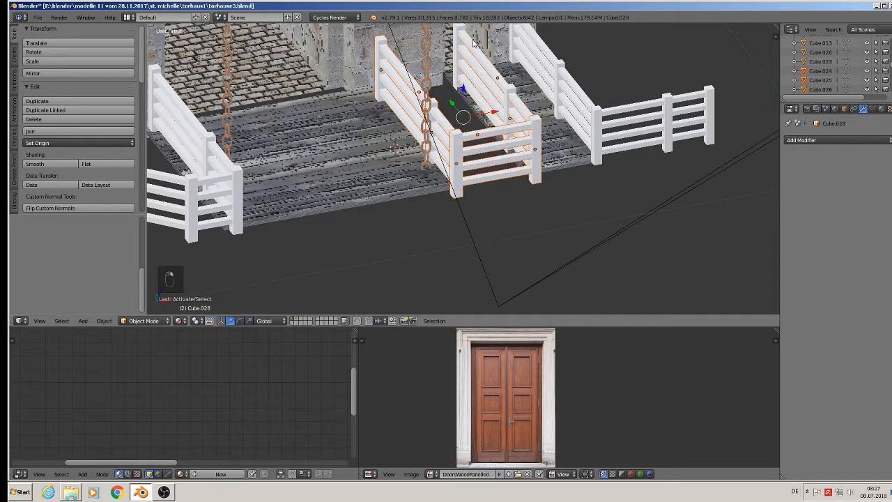
{"action": "left_click", "coordinate": [51, 132]}
- Apply rotation and scale to the U-shaped railing and move its origin to its geometry
{"action": "left_click", "coordinate": [104, 320]}
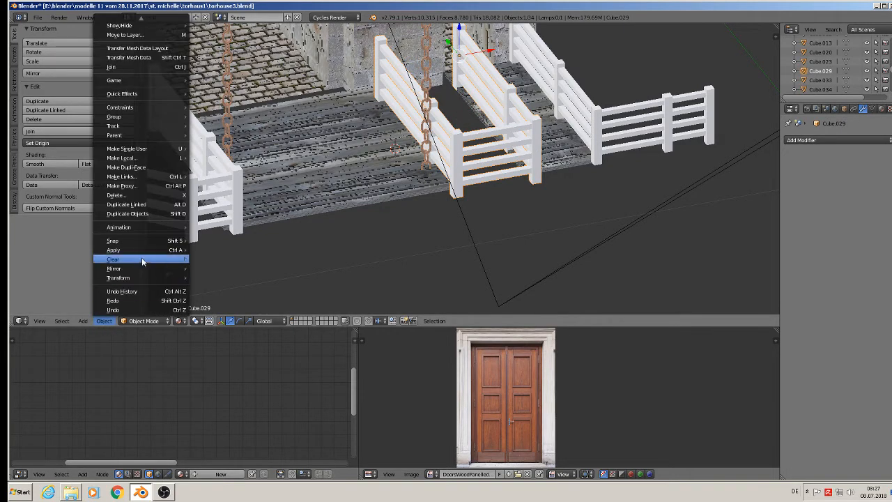
{"action": "mouse_move", "coordinate": [140, 249]}
{"action": "left_click", "coordinate": [221, 276]}
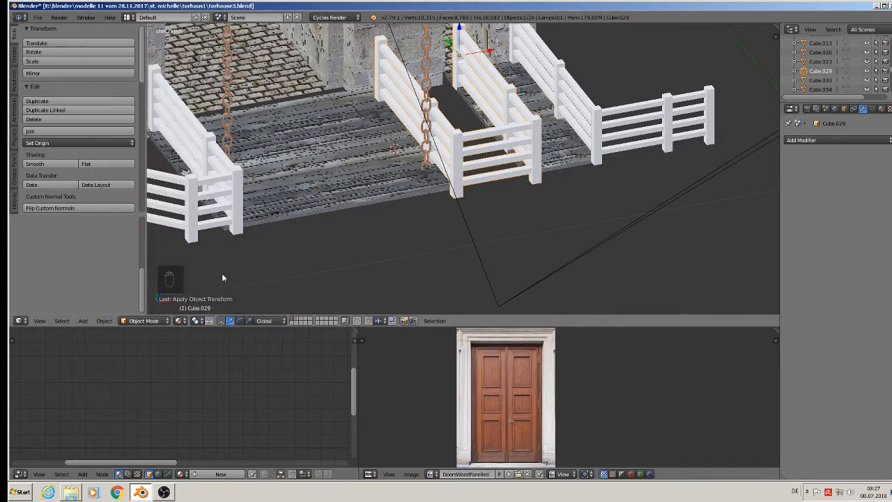
{"action": "left_click", "coordinate": [77, 143]}
{"action": "left_click", "coordinate": [89, 164]}
- Join the posts and rails of the side footbridge's outer L-shaped railing into one object
{"action": "middle_click_drag", "start_coordinate": [638, 188], "coordinate": [647, 141]}
{"action": "middle_click_drag", "start_coordinate": [647, 141], "coordinate": [654, 223], "text": "shift"}
{"action": "right_click", "coordinate": [495, 94]}
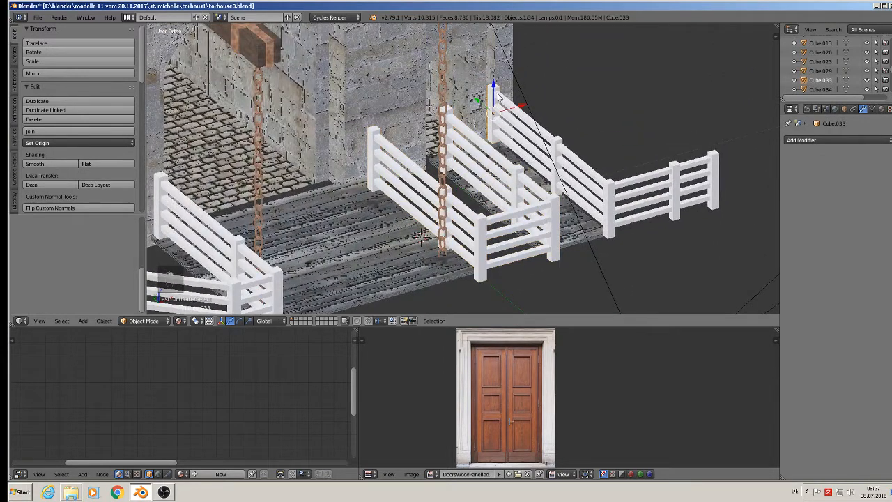
{"action": "right_click", "coordinate": [525, 119], "text": "shift"}
{"action": "right_click", "coordinate": [598, 179], "text": "shift"}
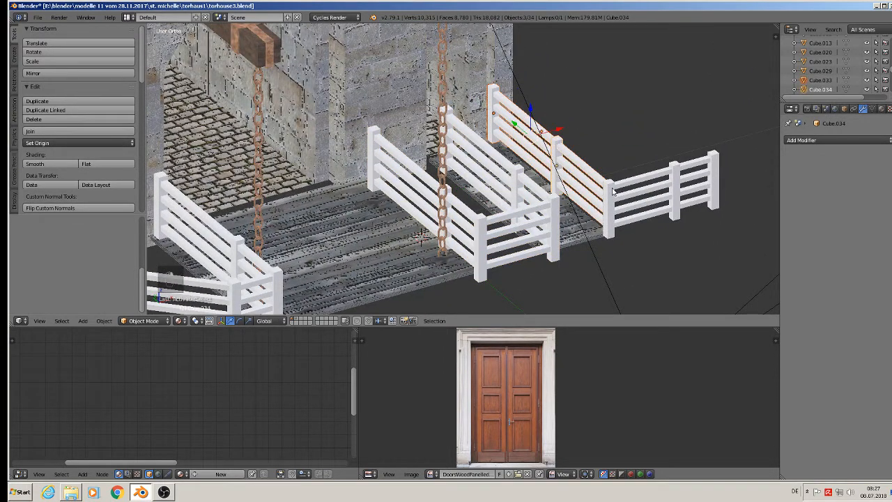
{"action": "right_click", "coordinate": [612, 194], "text": "shift"}
{"action": "right_click", "coordinate": [654, 183], "text": "shift"}
{"action": "right_click", "coordinate": [638, 199], "text": "shift"}
{"action": "right_click", "coordinate": [718, 161], "text": "shift"}
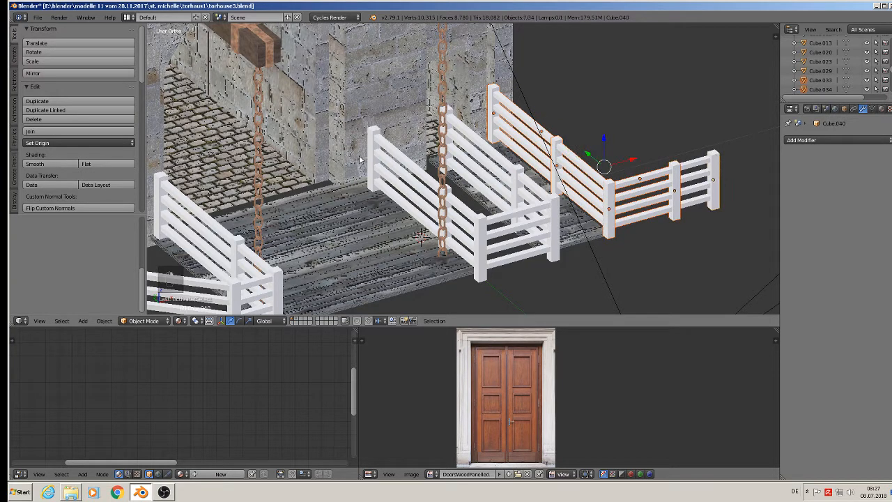
{"action": "left_click", "coordinate": [85, 131]}
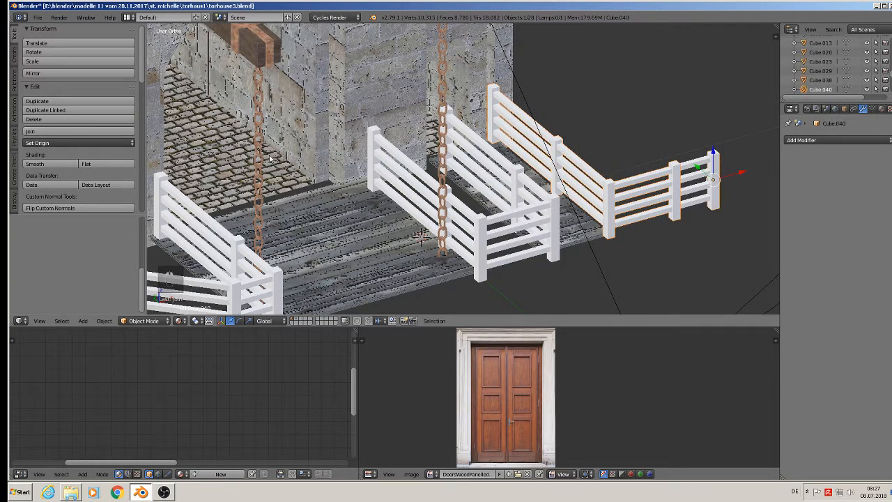
- Apply rotation and scale to the outer L-shaped railing and move its origin to its geometry
{"action": "left_click", "coordinate": [102, 320]}
{"action": "mouse_move", "coordinate": [127, 253]}
{"action": "left_click", "coordinate": [244, 279]}
{"action": "left_click", "coordinate": [66, 142]}
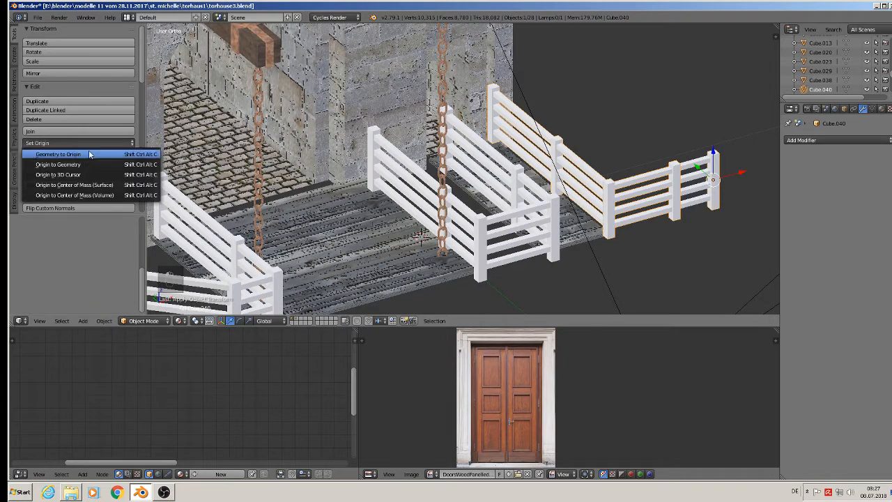
{"action": "left_click", "coordinate": [91, 165]}
- Save the gatehouse scene under its existing file name, torhouse3.blend
{"action": "scroll", "coordinate": [426, 197], "scroll_direction": "down", "scroll_amount": 4}
{"action": "middle_click_drag", "start_coordinate": [426, 197], "coordinate": [388, 185]}
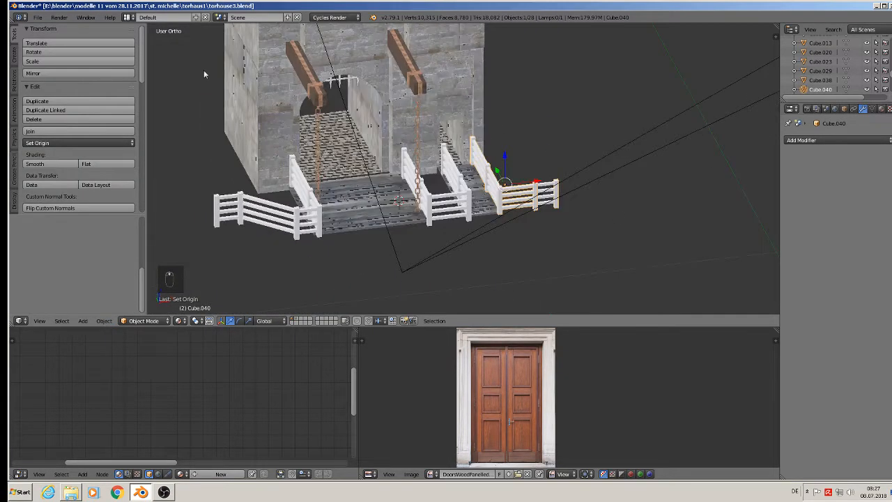
{"action": "left_click", "coordinate": [39, 18]}
{"action": "left_click", "coordinate": [91, 90]}
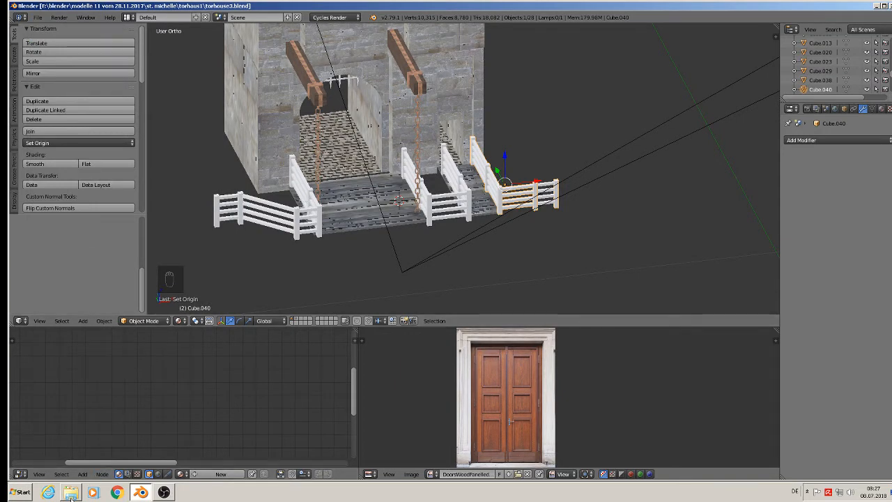
- Examine the wooden railings beside the gate entrance in the reference street photo from the front view
{"action": "scroll", "coordinate": [251, 212], "scroll_direction": "up", "scroll_amount": 2}
{"action": "scroll", "coordinate": [252, 212], "scroll_direction": "down", "scroll_amount": 8}
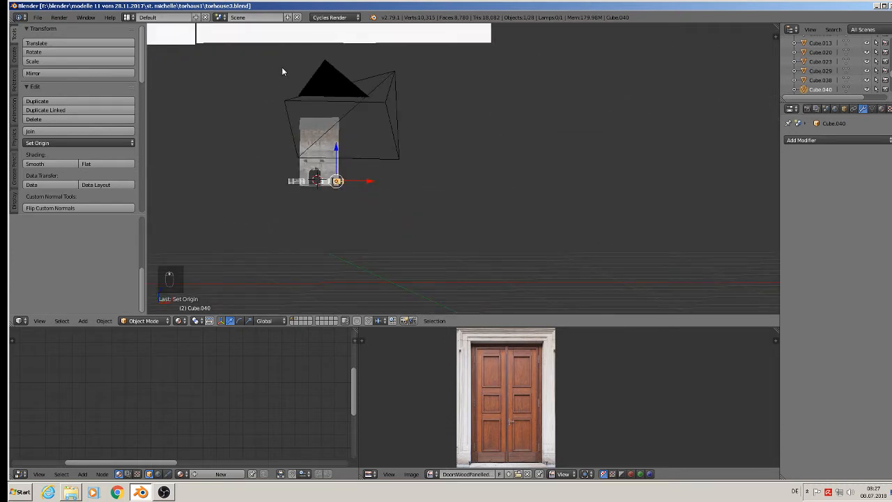
{"action": "key", "text": "KP_1"}
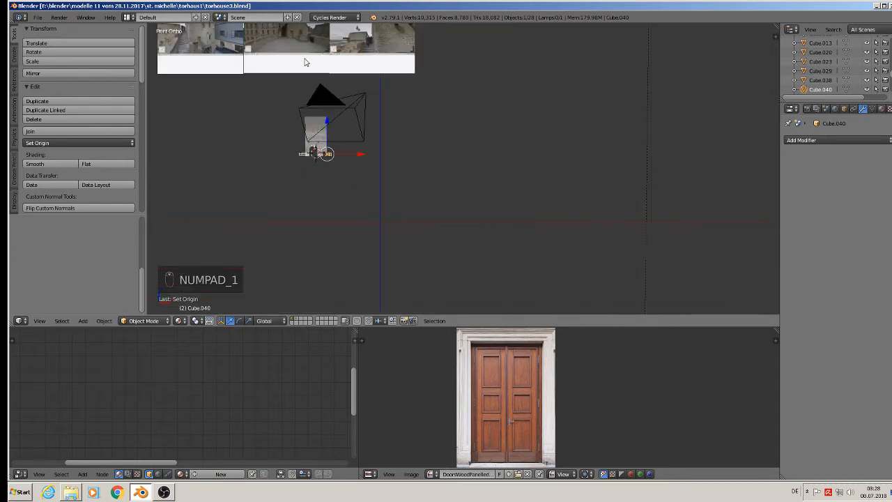
{"action": "scroll", "coordinate": [380, 157], "scroll_direction": "up", "scroll_amount": 8}
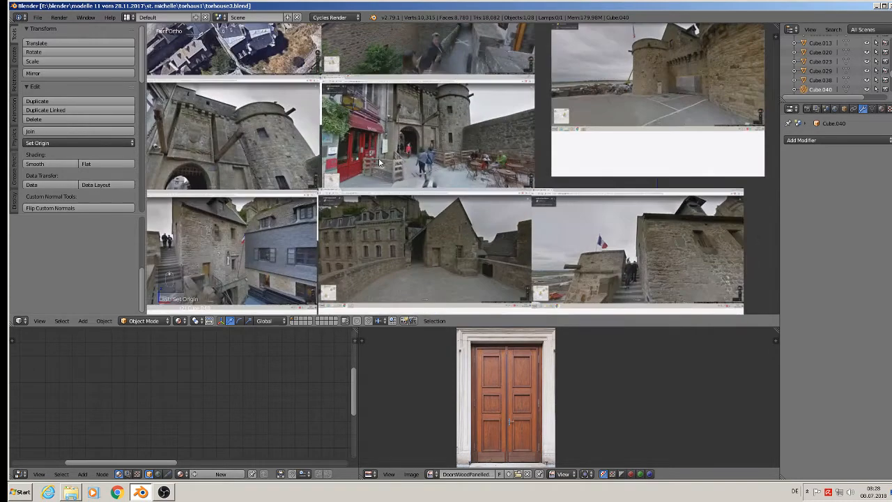
{"action": "scroll", "coordinate": [375, 160], "scroll_direction": "up", "scroll_amount": 3}
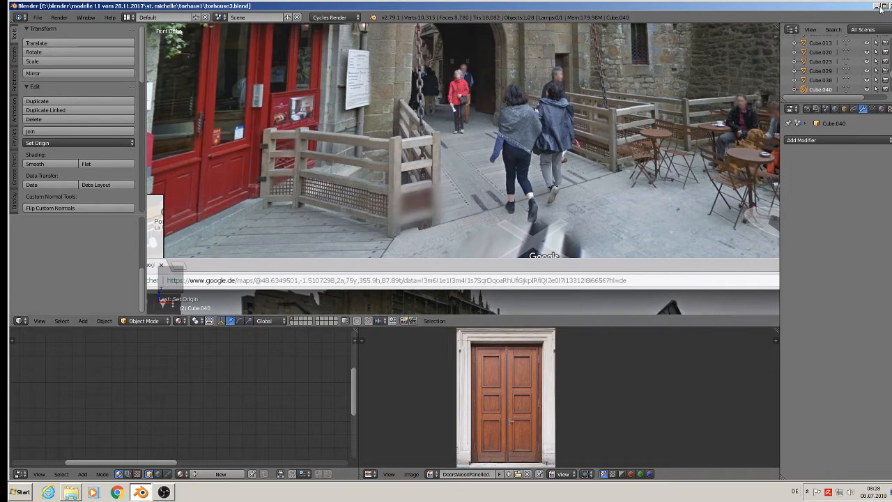
- Switch to the file explorer and look through the st. michelle project's textur folder for a wood texture suitable for the railings
{"action": "left_click", "coordinate": [881, 8]}
{"action": "left_click", "coordinate": [879, 4]}
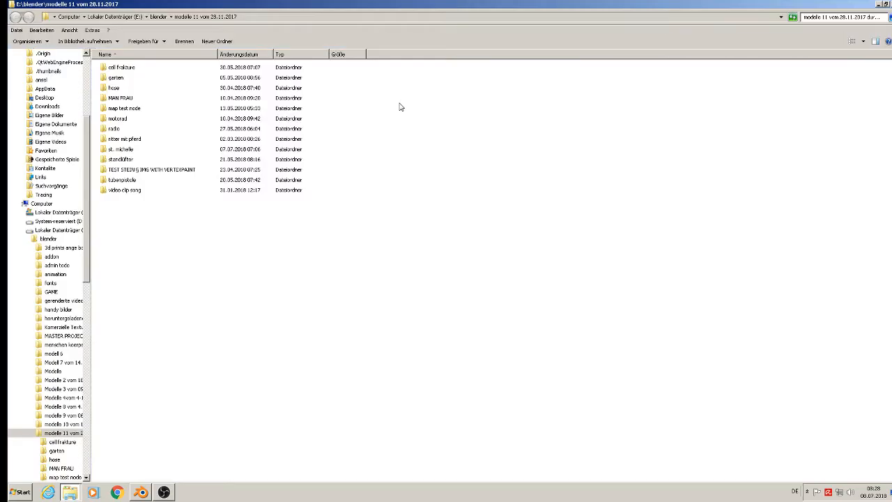
{"action": "double_click", "coordinate": [129, 152]}
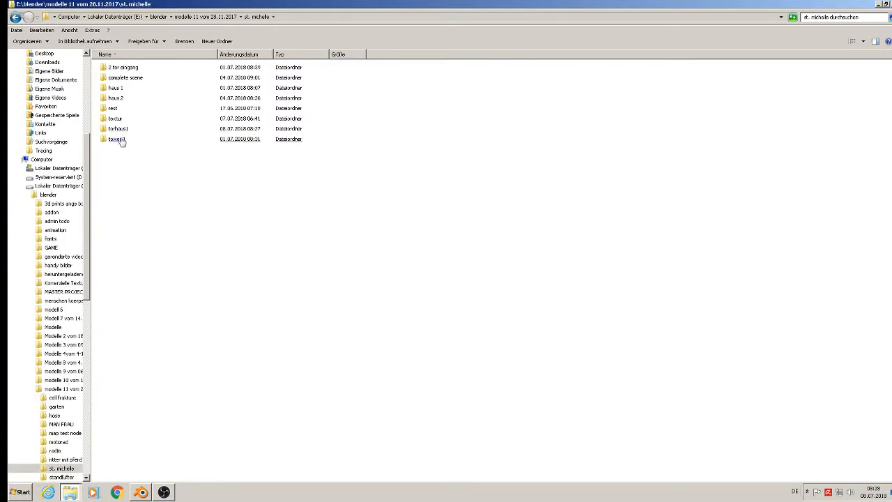
{"action": "double_click", "coordinate": [116, 118]}
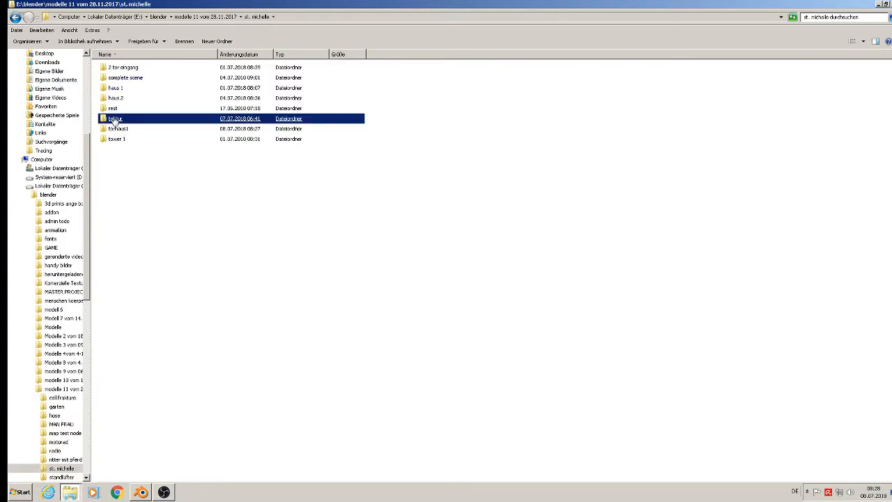
{"action": "scroll", "coordinate": [868, 238], "scroll_direction": "down", "scroll_amount": 5}
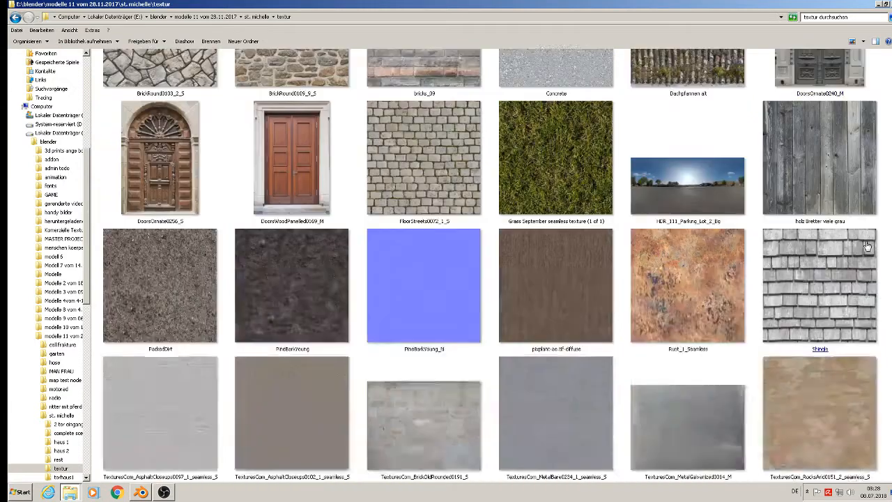
{"action": "left_click", "coordinate": [864, 251]}
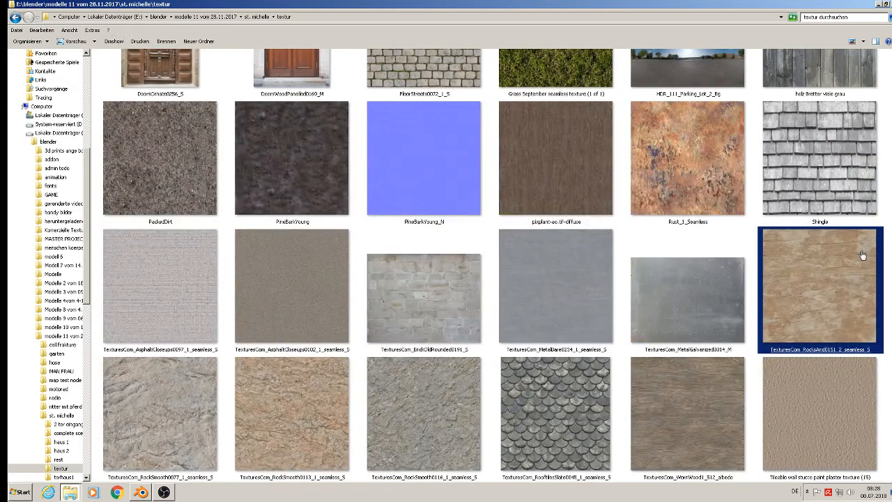
{"action": "left_click", "coordinate": [714, 418]}
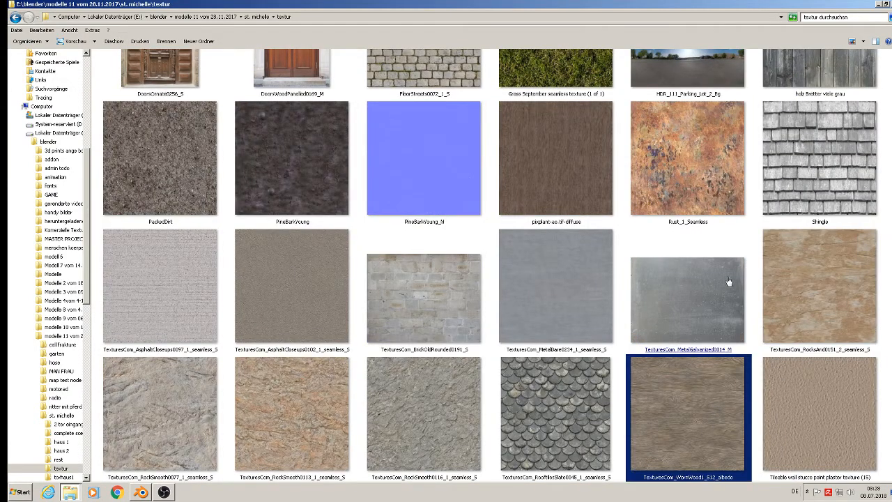
{"action": "scroll", "coordinate": [729, 281], "scroll_direction": "up", "scroll_amount": 5}
{"action": "scroll", "coordinate": [723, 286], "scroll_direction": "down", "scroll_amount": 5}
{"action": "scroll", "coordinate": [566, 178], "scroll_direction": "up", "scroll_amount": 5}
{"action": "left_click", "coordinate": [593, 199]}
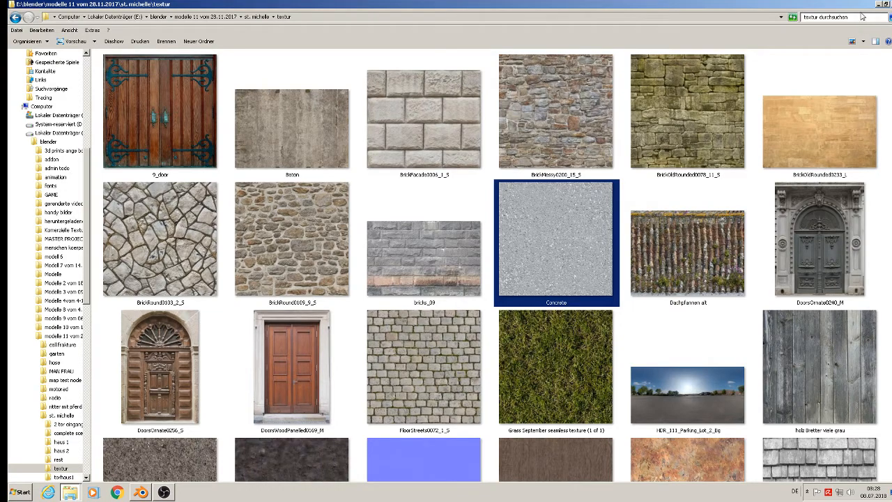
- Open the rechteckiges folder inside the Holz category of the Komerzielle Texturen library
{"action": "left_click", "coordinate": [880, 5]}
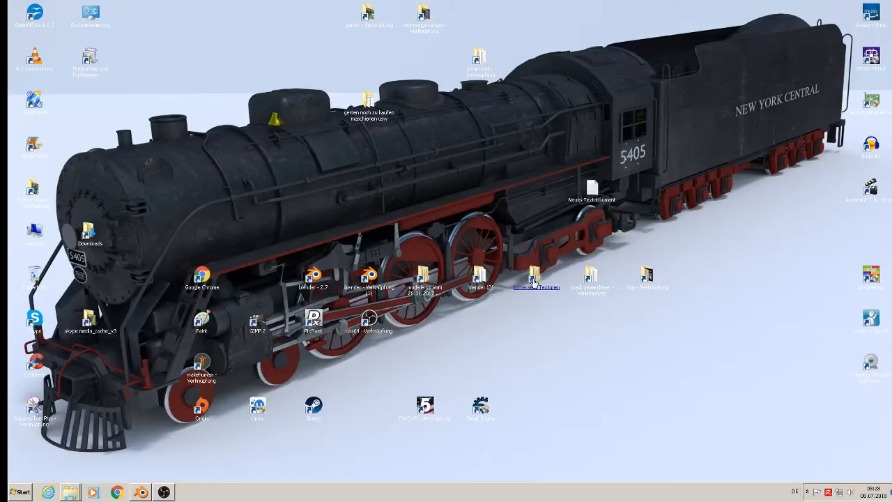
{"action": "key", "text": "Return"}
{"action": "left_click", "coordinate": [478, 148]}
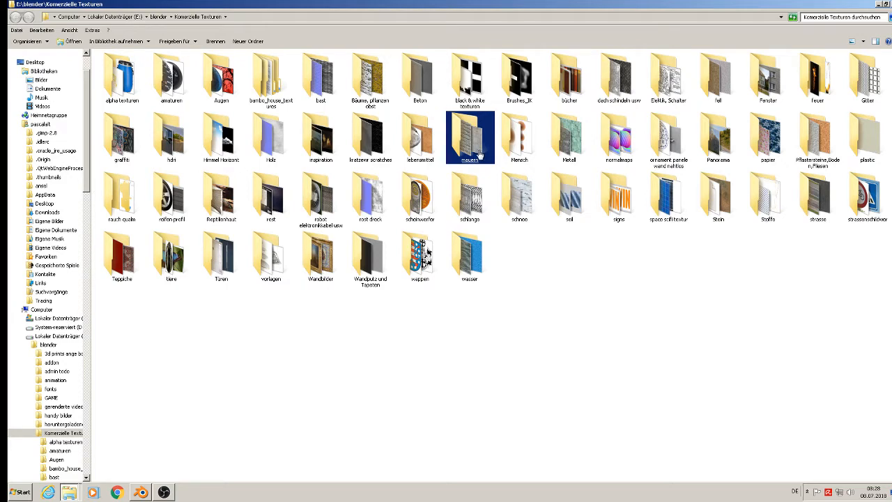
{"action": "double_click", "coordinate": [272, 149]}
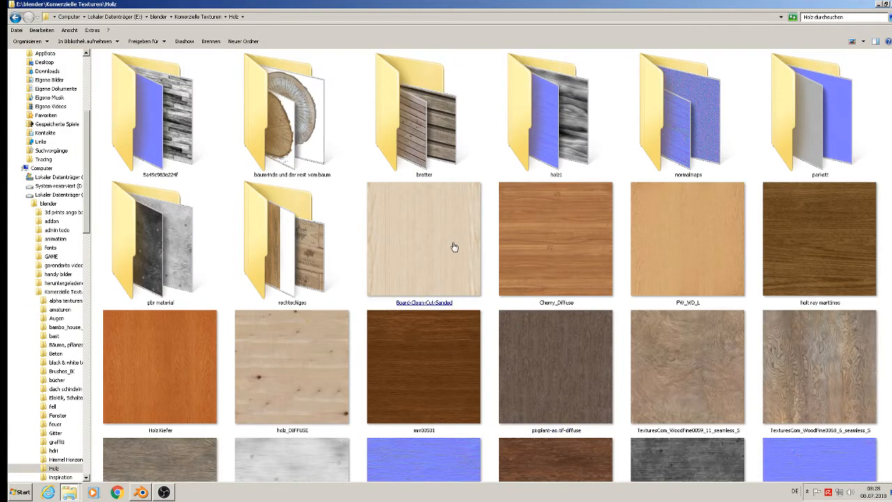
{"action": "scroll", "coordinate": [845, 226], "scroll_direction": "down", "scroll_amount": 3}
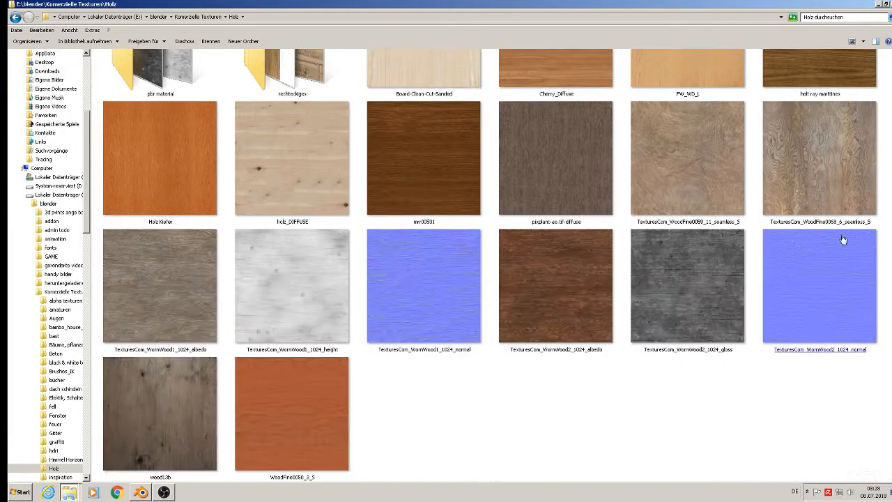
{"action": "scroll", "coordinate": [231, 194], "scroll_direction": "up", "scroll_amount": 3}
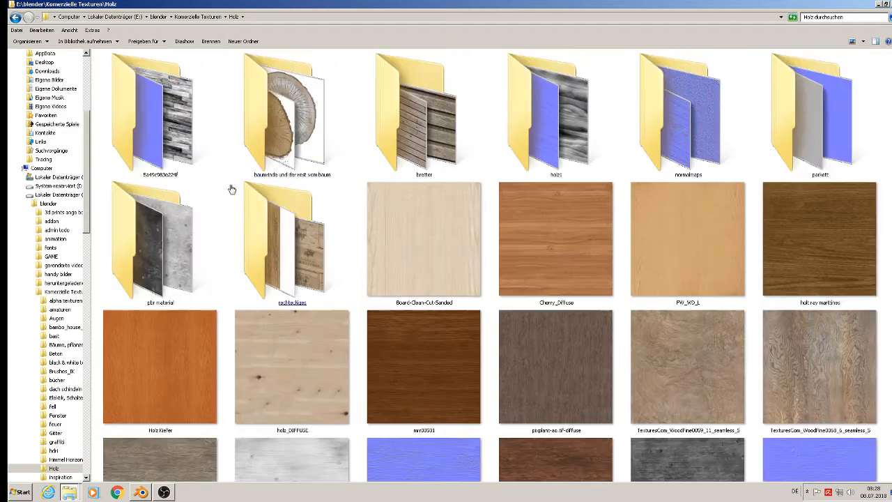
{"action": "double_click", "coordinate": [298, 257]}
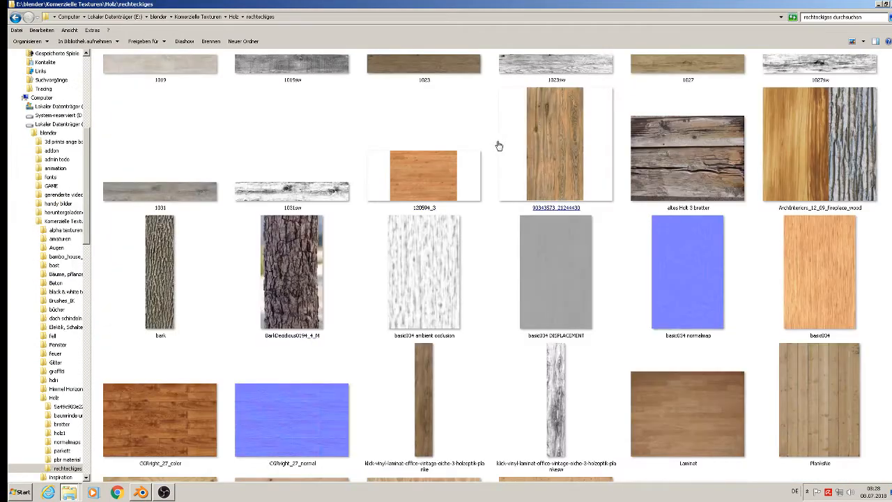
- Look through the rectangular wood textures for one that suits the railings
{"action": "left_click", "coordinate": [619, 388]}
{"action": "scroll", "coordinate": [620, 384], "scroll_direction": "down", "scroll_amount": 10}
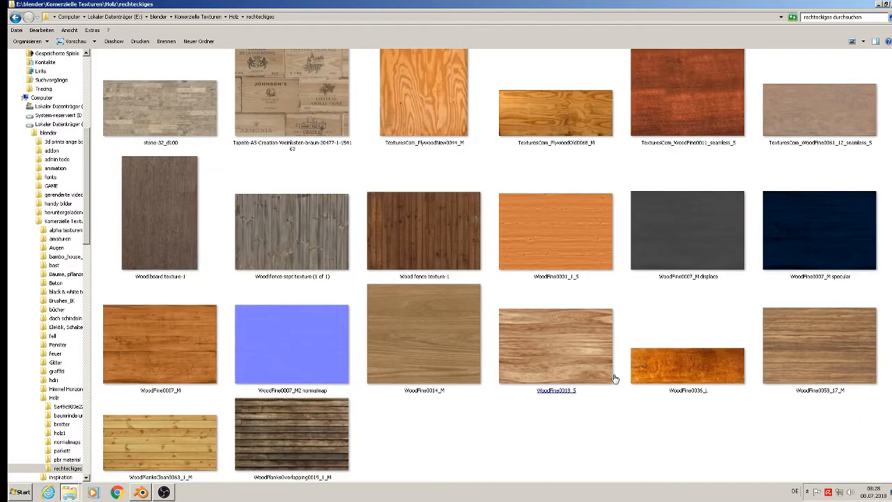
{"action": "left_click", "coordinate": [611, 384]}
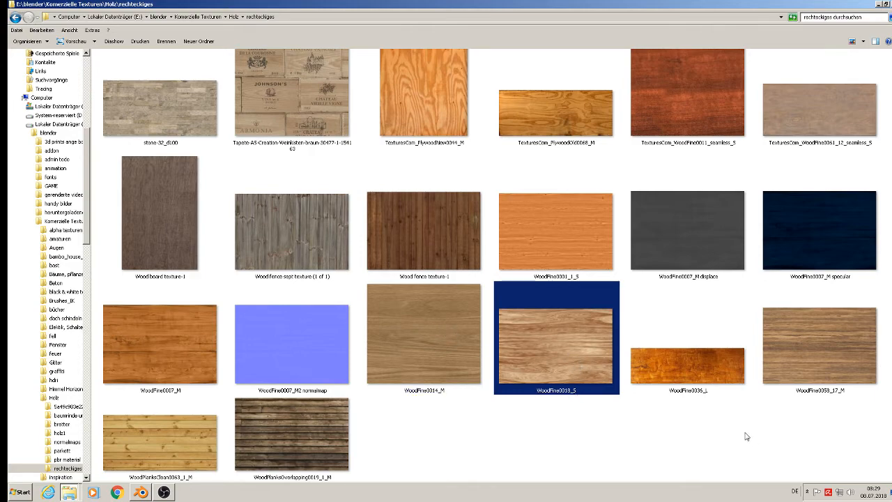
{"action": "scroll", "coordinate": [604, 400], "scroll_direction": "up", "scroll_amount": 1}
{"action": "left_click", "coordinate": [604, 400]}
{"action": "scroll", "coordinate": [604, 401], "scroll_direction": "up", "scroll_amount": 2}
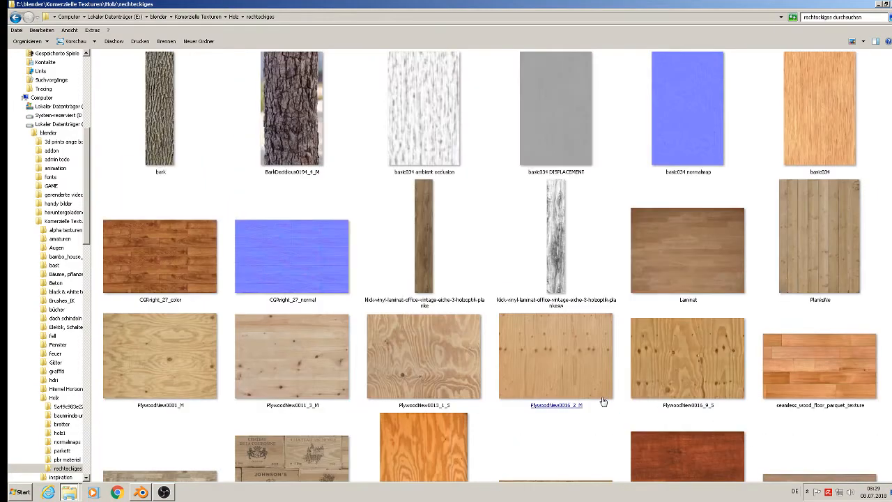
{"action": "left_click", "coordinate": [604, 401]}
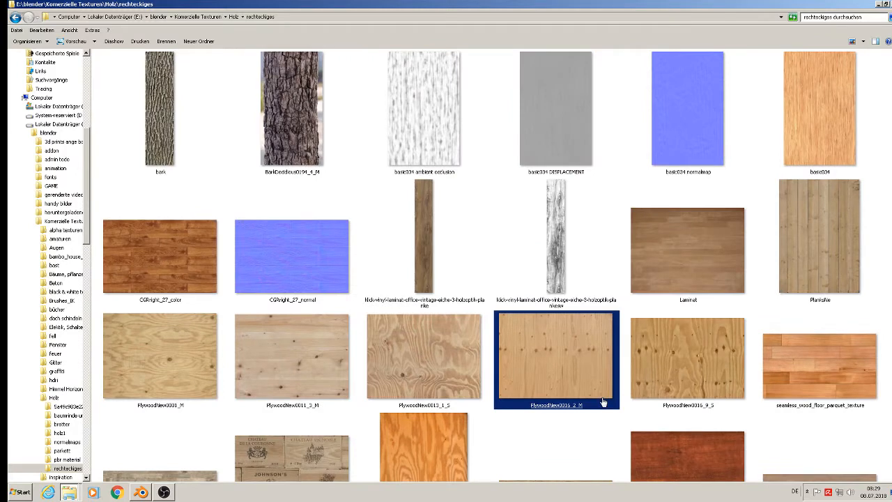
{"action": "scroll", "coordinate": [604, 403], "scroll_direction": "up", "scroll_amount": 1}
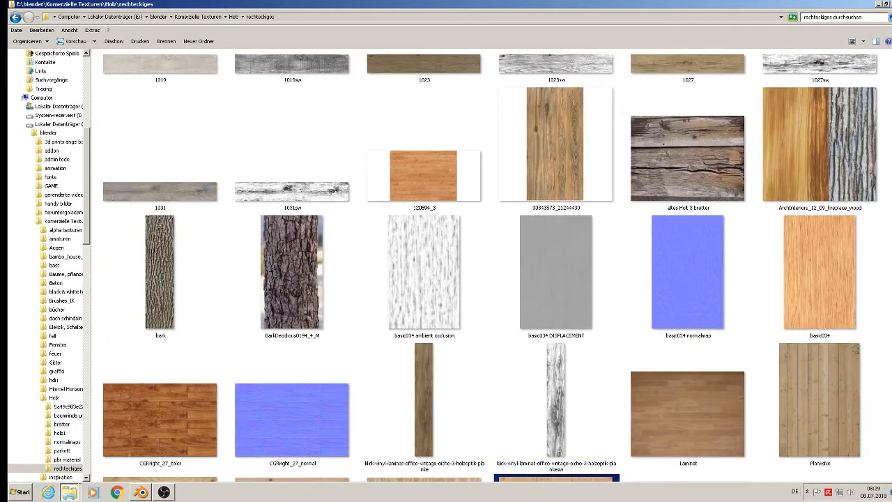
{"action": "left_click", "coordinate": [863, 286]}
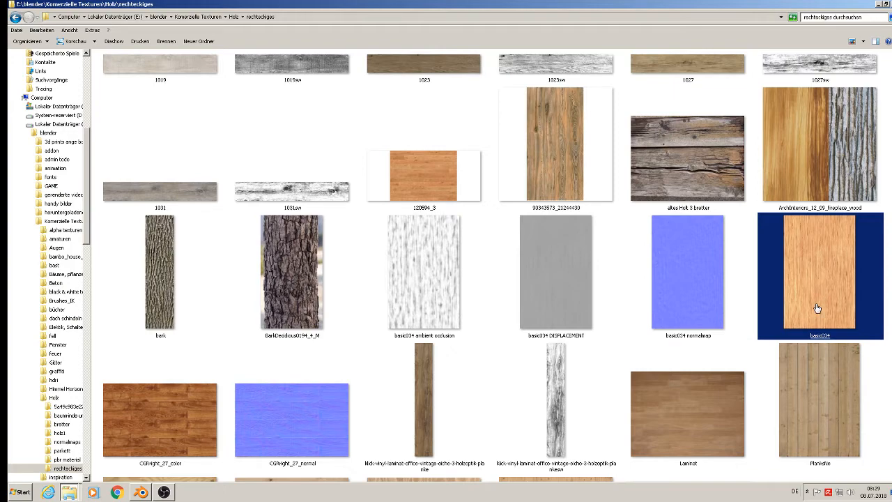
- Copy the WoodFine0018_S texture into the st. michelle project's textur folder
{"action": "scroll", "coordinate": [815, 307], "scroll_direction": "down", "scroll_amount": 5}
{"action": "left_click", "coordinate": [609, 352]}
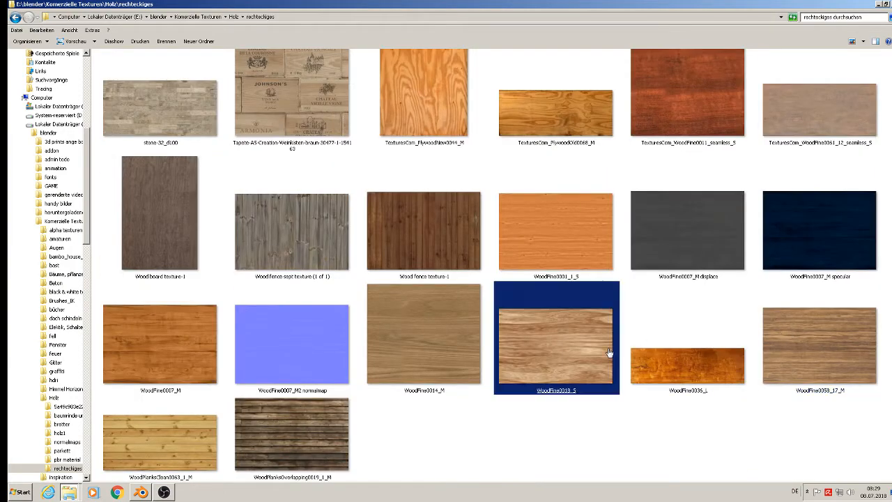
{"action": "right_click", "coordinate": [592, 353]}
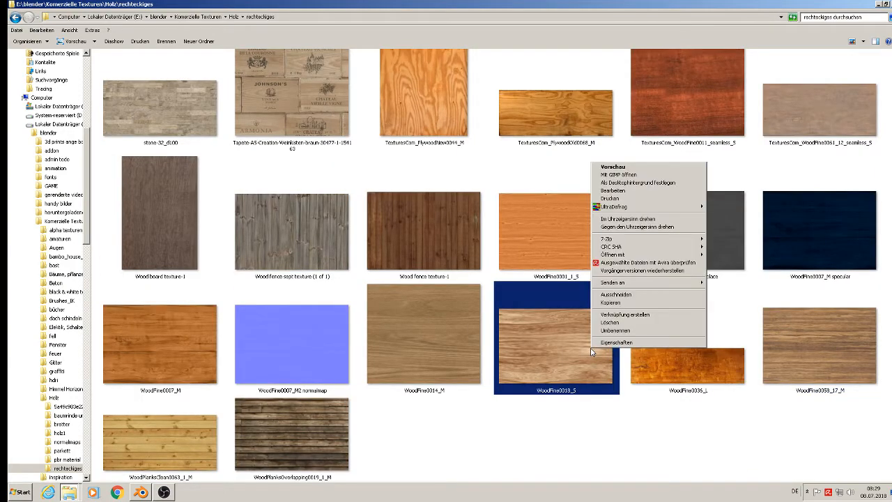
{"action": "left_click", "coordinate": [610, 304]}
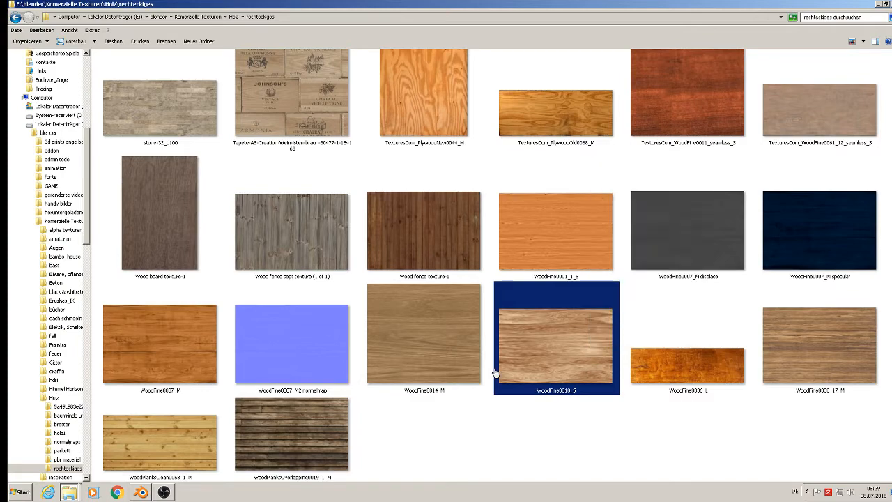
{"action": "left_click", "coordinate": [71, 493]}
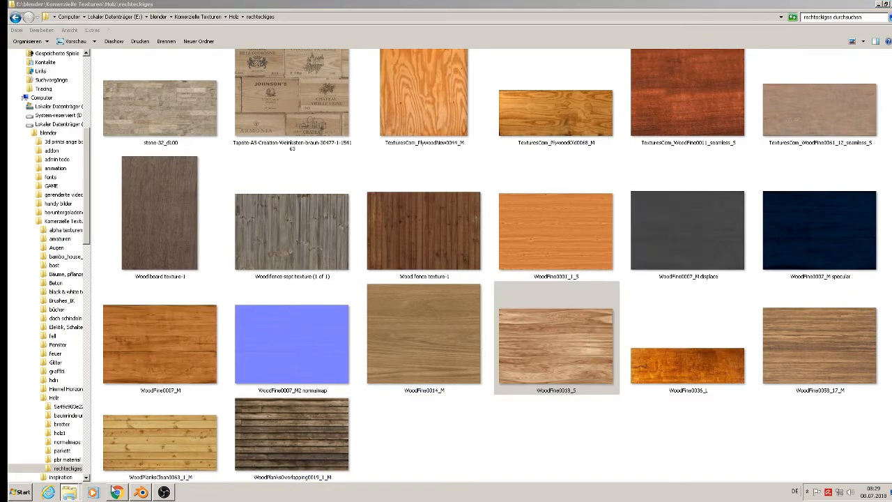
{"action": "left_click", "coordinate": [148, 462]}
{"action": "right_click", "coordinate": [887, 266]}
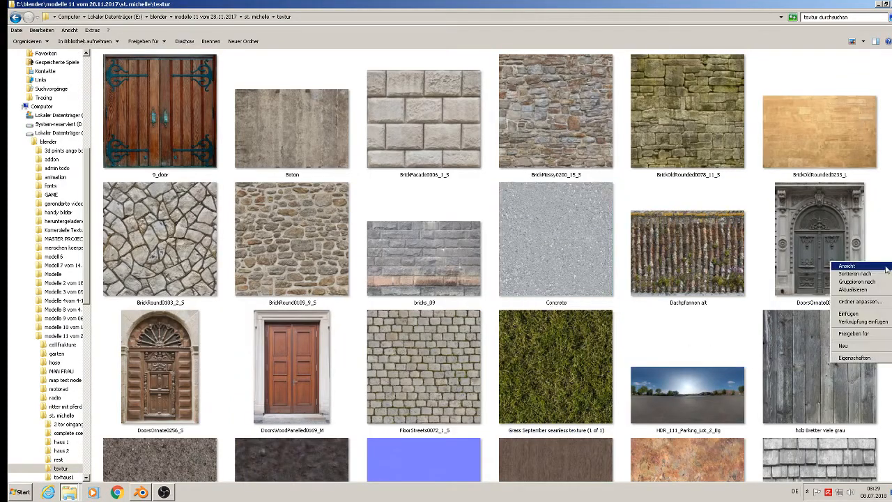
{"action": "left_click", "coordinate": [868, 322]}
{"action": "left_click", "coordinate": [278, 434]}
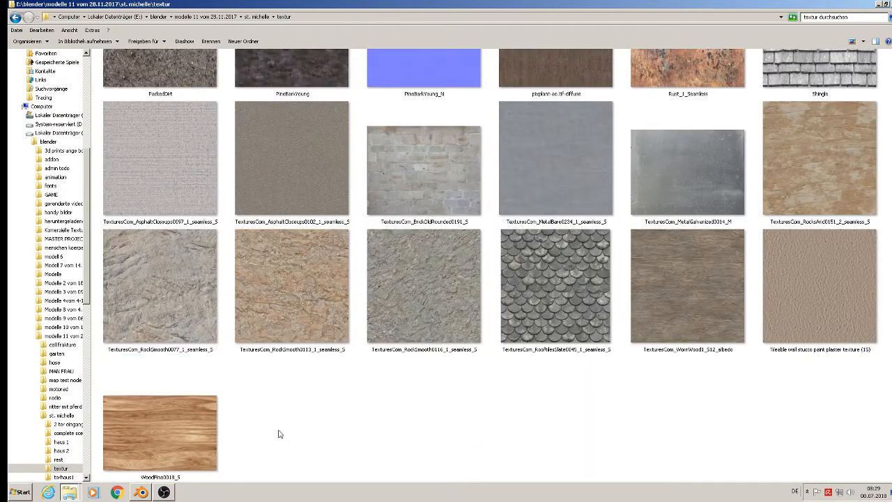
- Switch back to Blender and give the outer L-shaped railing a new material named "railing wood"
{"action": "left_click", "coordinate": [143, 493]}
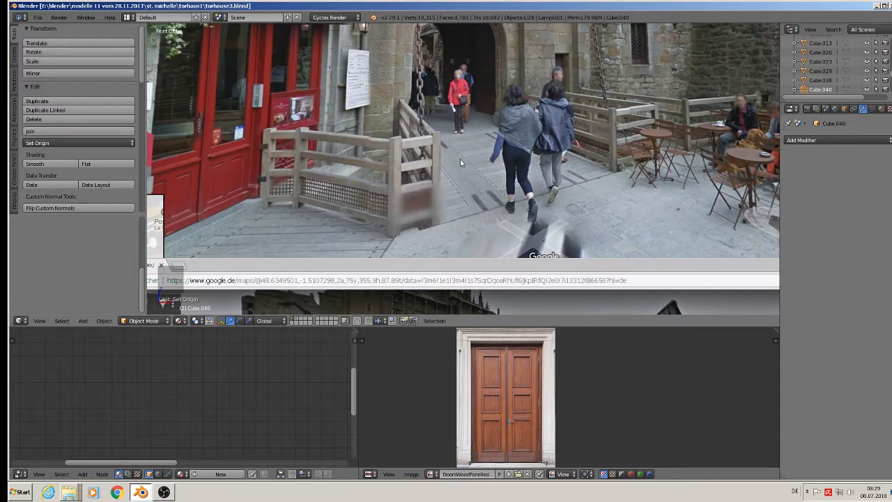
{"action": "left_click", "coordinate": [881, 108]}
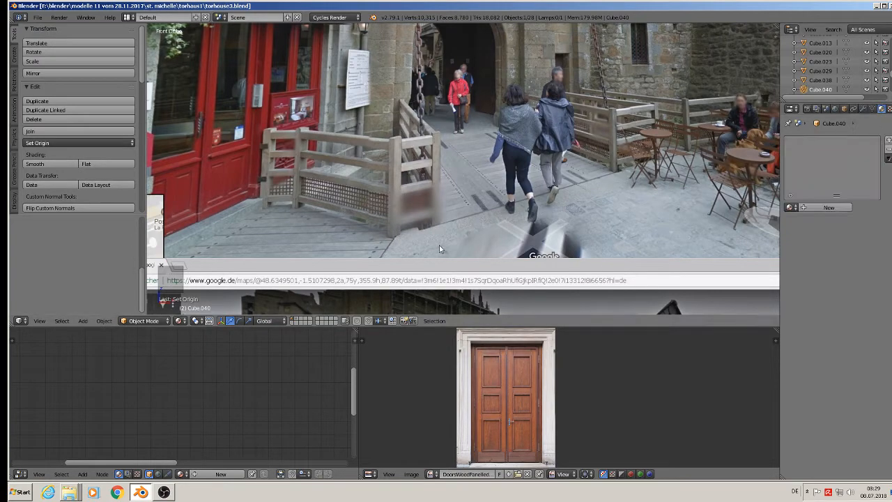
{"action": "scroll", "coordinate": [441, 248], "scroll_direction": "down", "scroll_amount": 10}
{"action": "middle_click_drag", "start_coordinate": [488, 271], "coordinate": [487, 157], "text": "shift"}
{"action": "middle_click_drag", "start_coordinate": [511, 220], "coordinate": [502, 173], "text": "shift"}
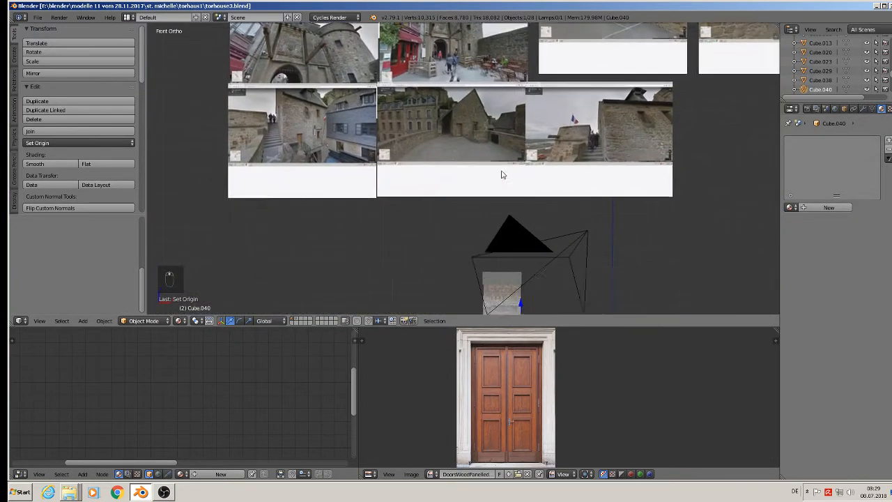
{"action": "middle_click_drag", "start_coordinate": [520, 271], "coordinate": [506, 159], "text": "shift"}
{"action": "scroll", "coordinate": [507, 218], "scroll_direction": "up", "scroll_amount": 4}
{"action": "middle_click_drag", "start_coordinate": [507, 250], "coordinate": [534, 258]}
{"action": "scroll", "coordinate": [534, 253], "scroll_direction": "up", "scroll_amount": 9}
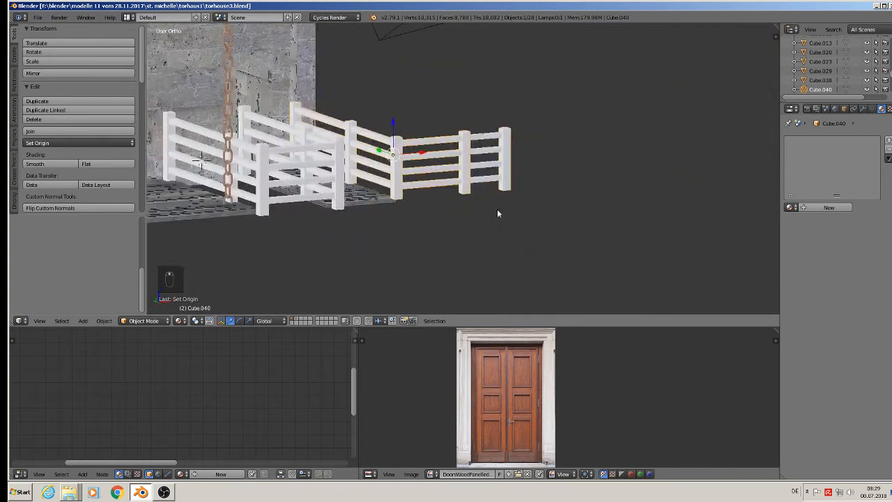
{"action": "scroll", "coordinate": [408, 169], "scroll_direction": "up", "scroll_amount": 3}
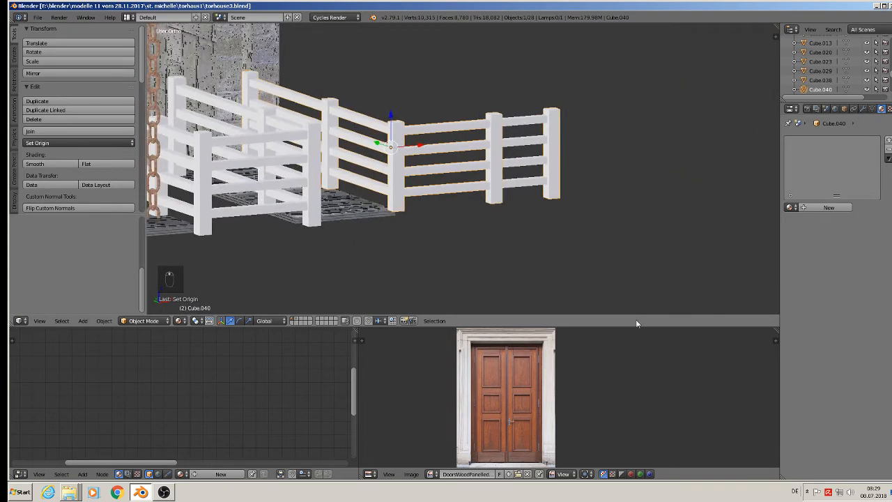
{"action": "left_click", "coordinate": [824, 207]}
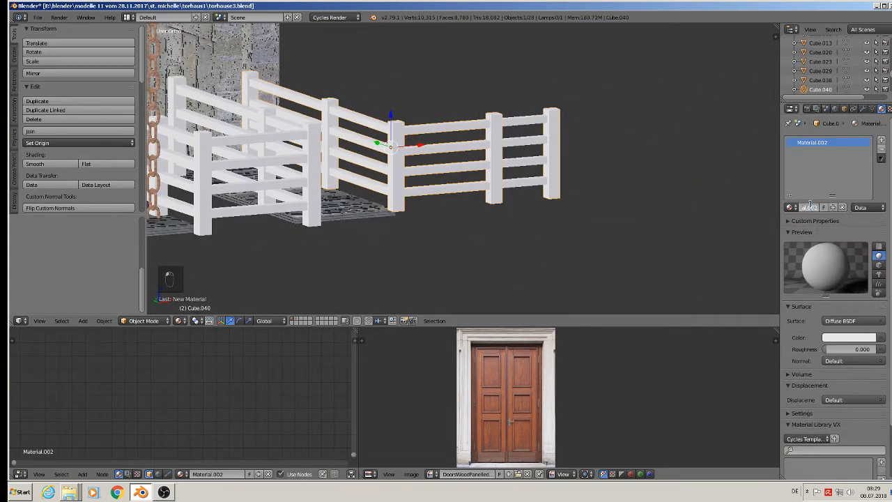
{"action": "key", "text": "BackSpace"}
{"action": "type", "text": "railing wood"}
{"action": "key", "text": "Return"}
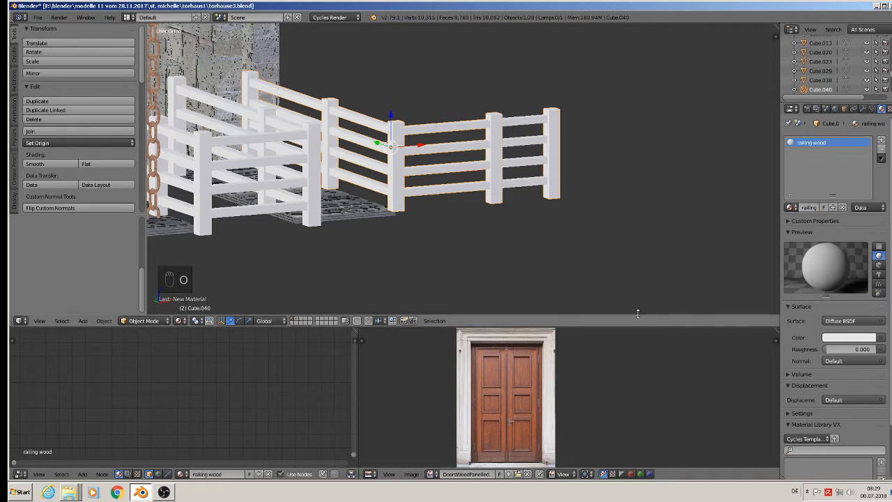
- Replace the default nodes of the railing wood material with the copied image texture, mapping and Principled BSDF node setup
{"action": "key", "text": "Home"}
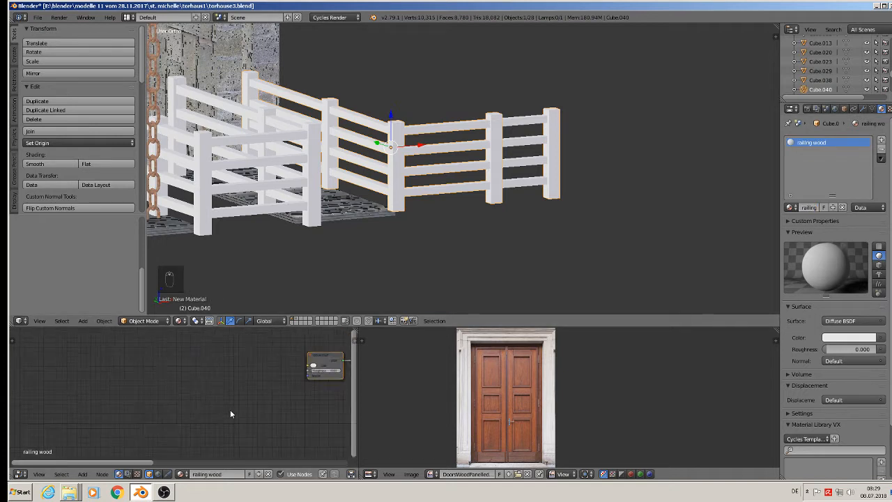
{"action": "key", "text": "x"}
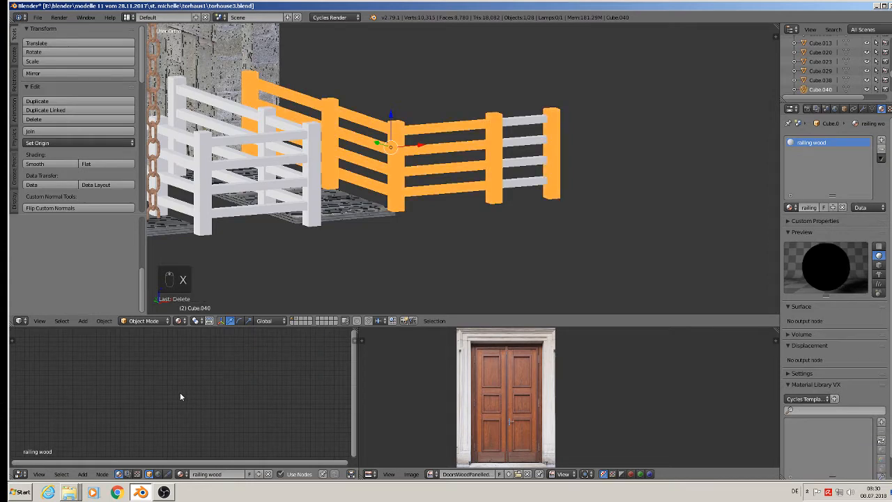
{"action": "key", "text": "ctrl+v"}
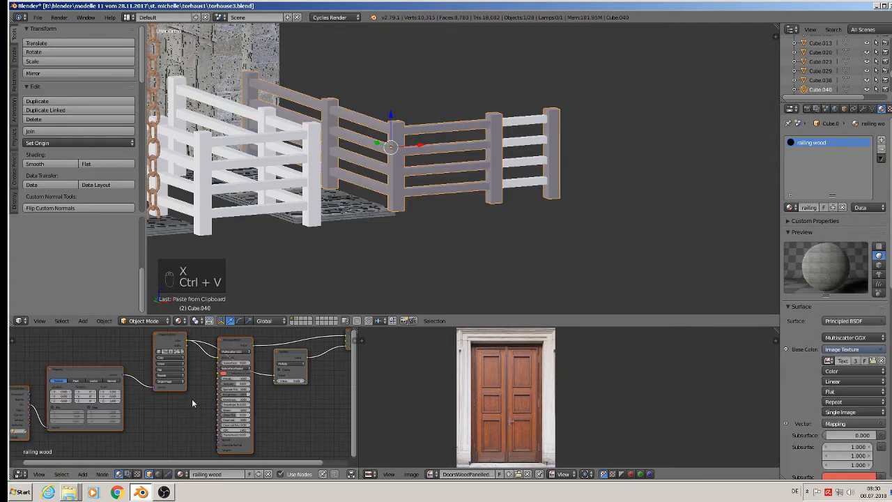
- Load WoodFine0018_S.jpg into the Image Texture node of the railing wood material
{"action": "scroll", "coordinate": [175, 377], "scroll_direction": "up", "scroll_amount": 5}
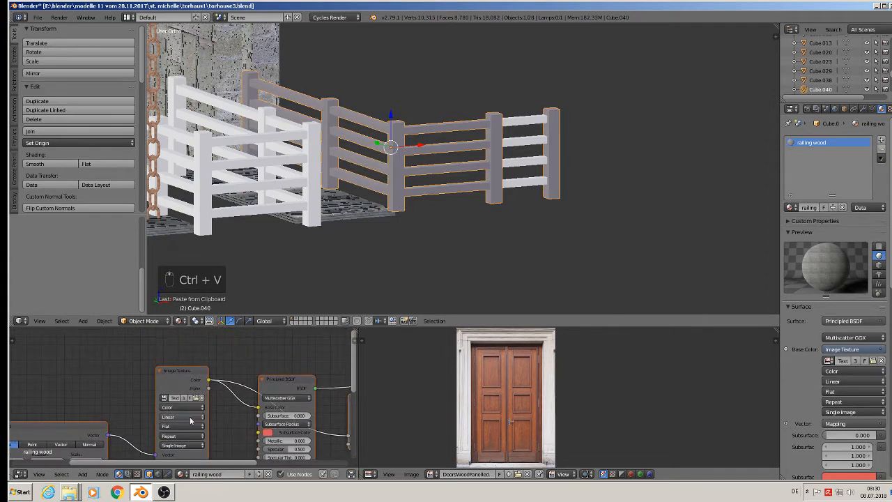
{"action": "left_click", "coordinate": [197, 390]}
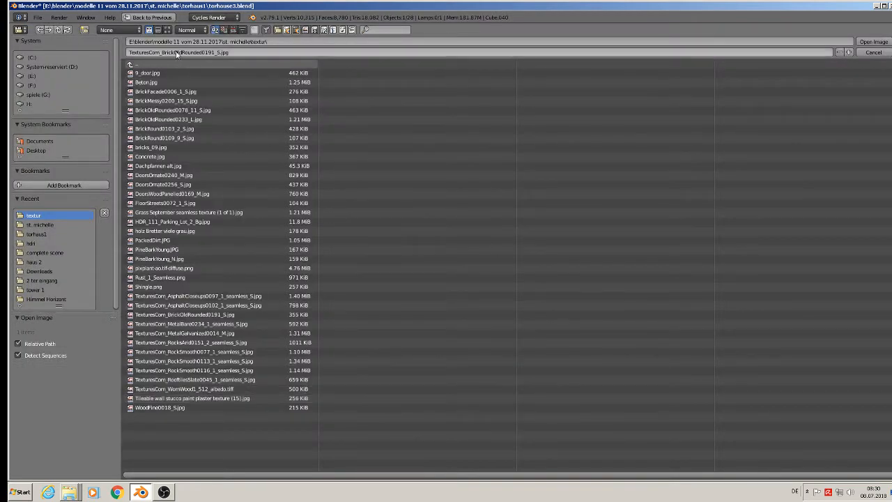
{"action": "left_click", "coordinate": [167, 29]}
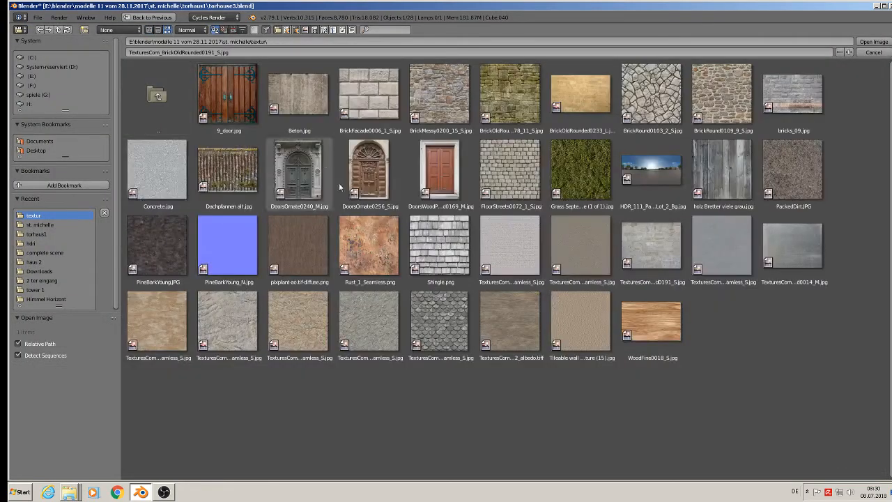
{"action": "double_click", "coordinate": [664, 327]}
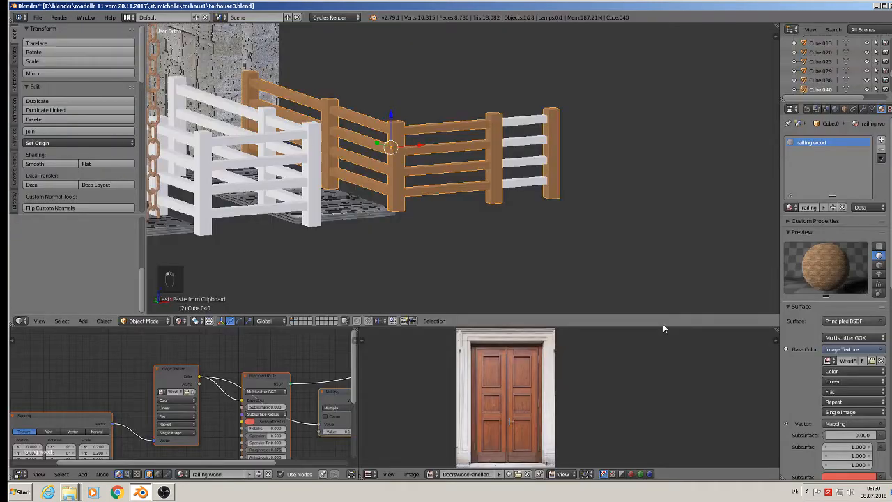
- Join the untextured rails of the outer end section with the L-shaped railing, keeping the L-shaped railing as the active object
{"action": "right_click", "coordinate": [518, 123]}
{"action": "right_click", "coordinate": [492, 129], "text": "shift"}
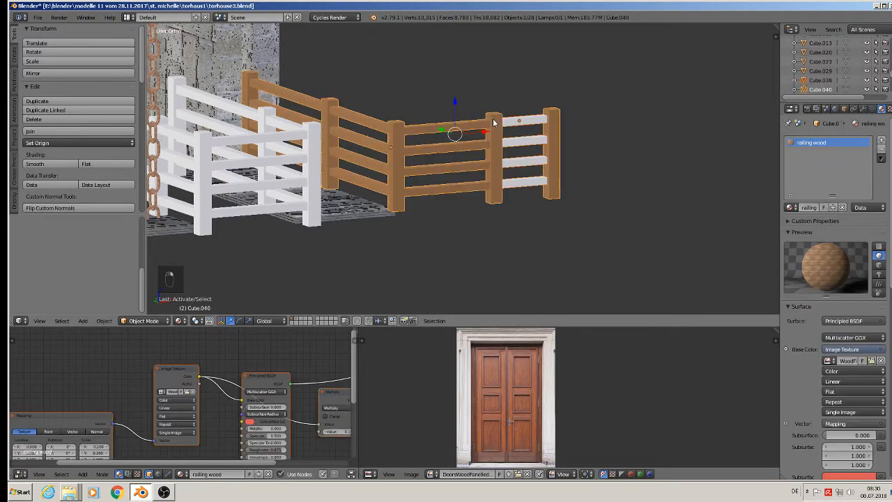
{"action": "left_click", "coordinate": [105, 132]}
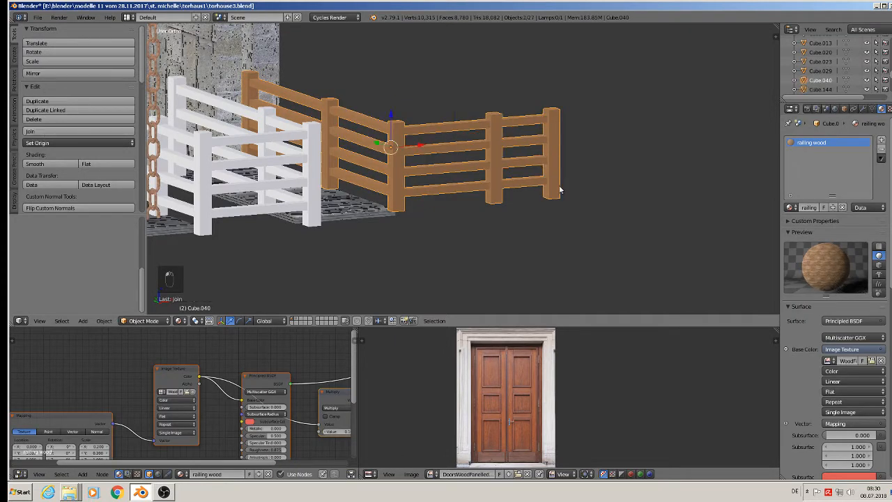
- Unwrap the currently selected faces of the joined outer railing in Edit Mode
{"action": "key", "text": "Tab"}
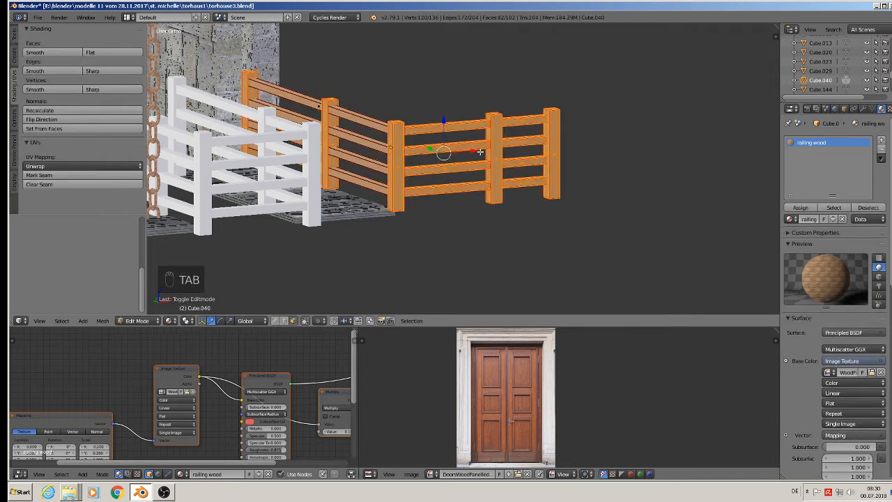
{"action": "key", "text": "u"}
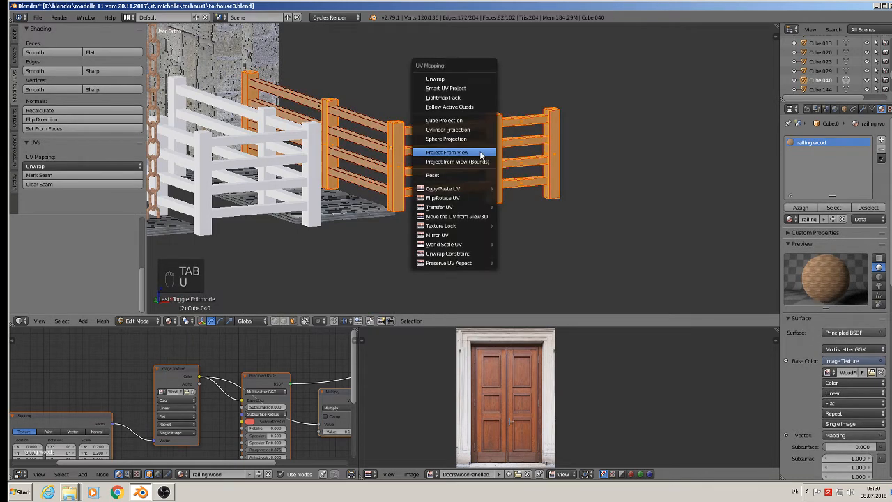
{"action": "left_click", "coordinate": [473, 81]}
{"action": "key", "text": "Tab"}
{"action": "scroll", "coordinate": [447, 113], "scroll_direction": "up", "scroll_amount": 3}
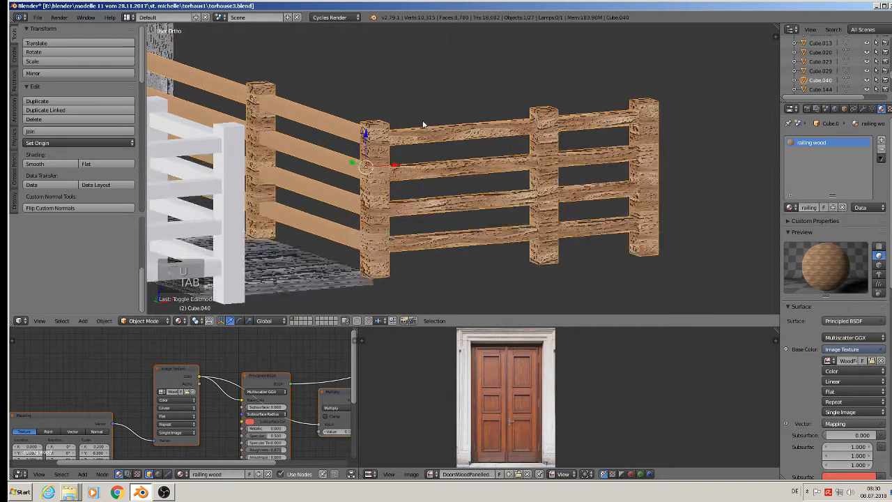
{"action": "key", "text": "Tab"}
{"action": "key", "text": "Tab"}
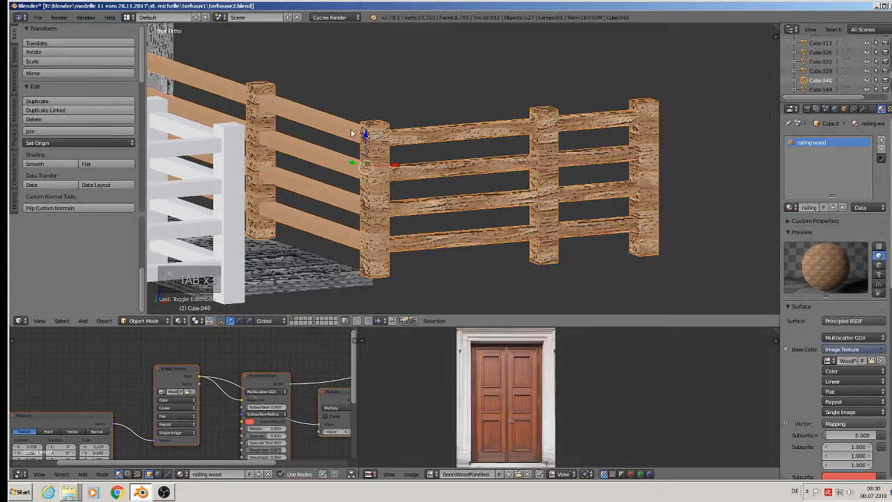
{"action": "right_click", "coordinate": [322, 120]}
{"action": "mouse_move", "coordinate": [394, 171]}
{"action": "left_mouse_down"}
{"action": "mouse_move", "coordinate": [426, 170]}
{"action": "mouse_move", "coordinate": [395, 166]}
{"action": "left_mouse_up"}
{"action": "key", "text": "ctrl+z"}
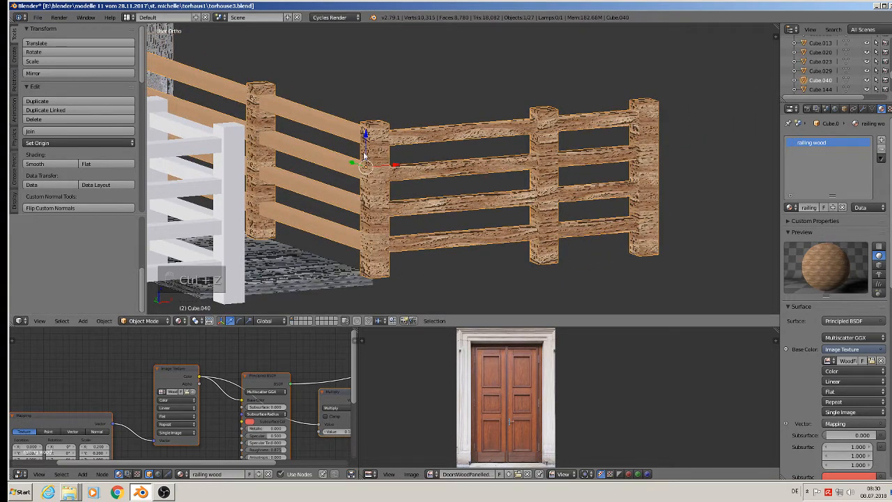
- Select all faces of the outer railing, assign the railing wood material to them and unwrap them
{"action": "key", "text": "Tab"}
{"action": "key", "text": "a"}
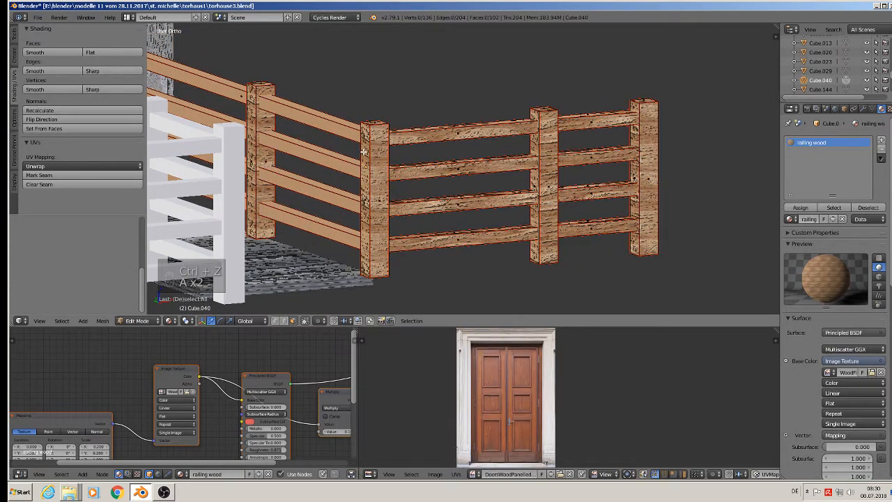
{"action": "key", "text": "a"}
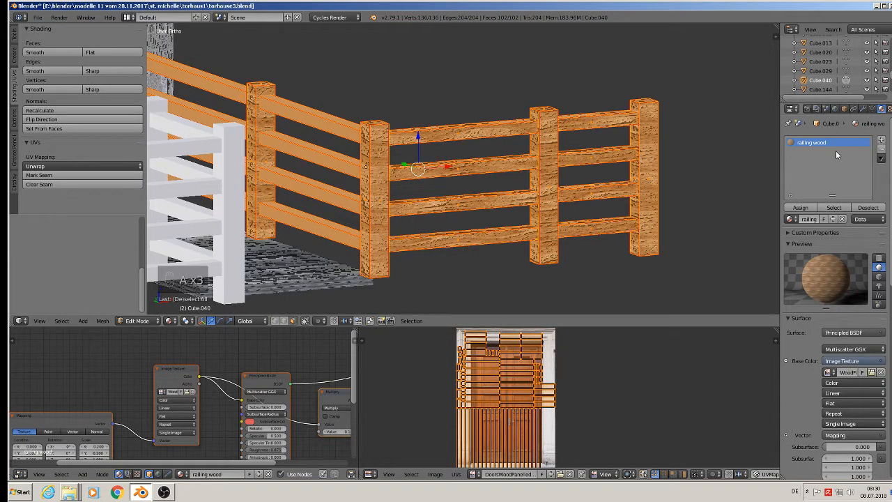
{"action": "left_click", "coordinate": [800, 208]}
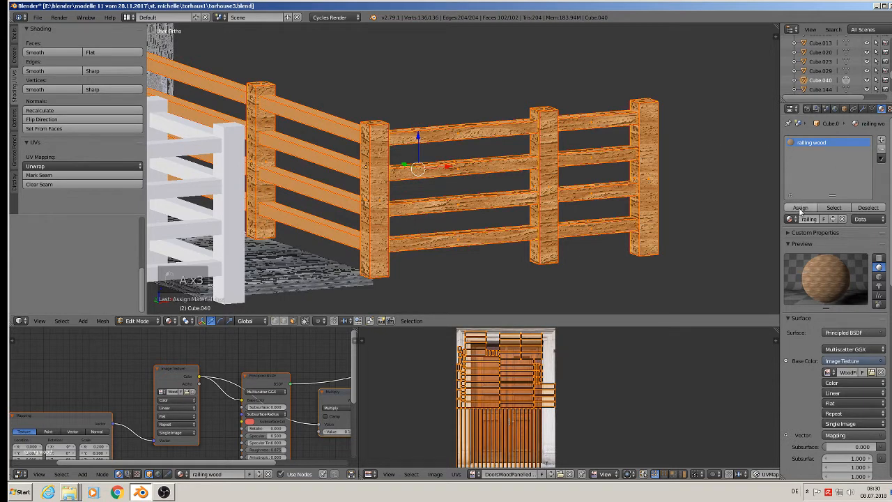
{"action": "key", "text": "u"}
{"action": "left_click", "coordinate": [320, 127]}
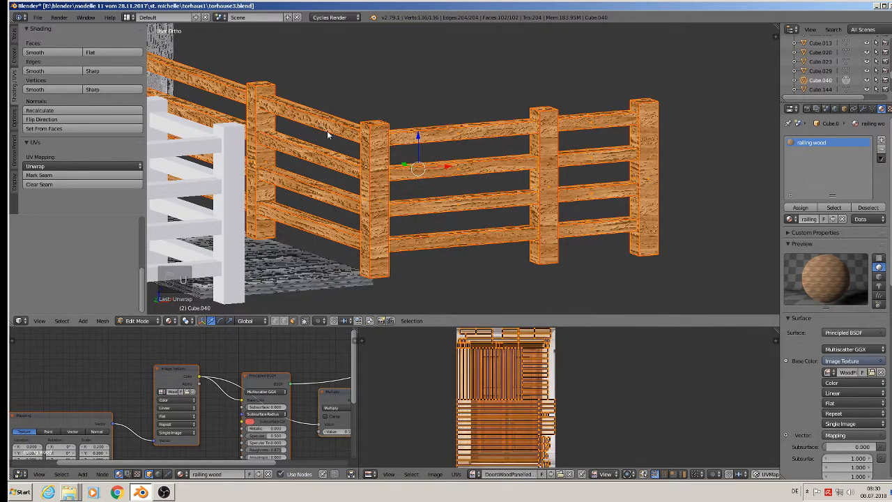
- Leave Edit Mode and preview the textured outer railing in Rendered viewport shading
{"action": "key", "text": "Tab"}
{"action": "left_click", "coordinate": [179, 321]}
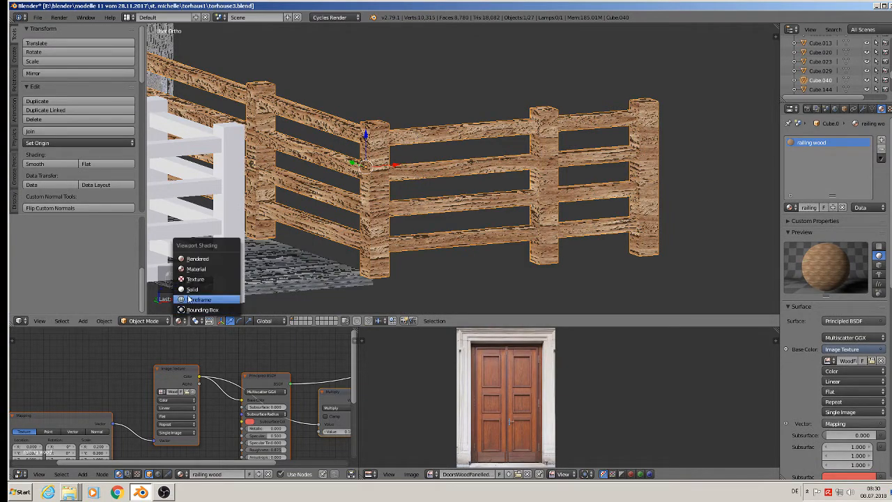
{"action": "left_click", "coordinate": [196, 258]}
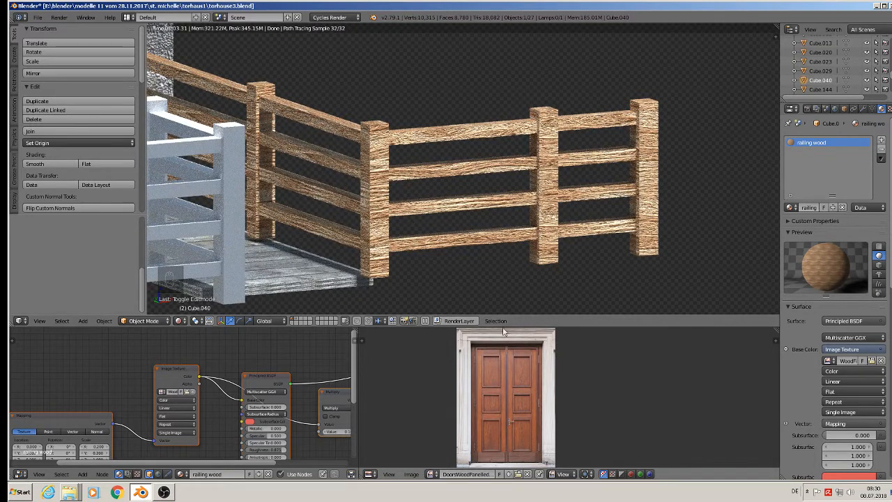
- Set the value of the Multiply node feeding the railing wood material's displacement to 0.01
{"action": "middle_click_drag", "start_coordinate": [406, 380], "coordinate": [703, 367]}
{"action": "scroll", "coordinate": [238, 405], "scroll_direction": "down", "scroll_amount": 7}
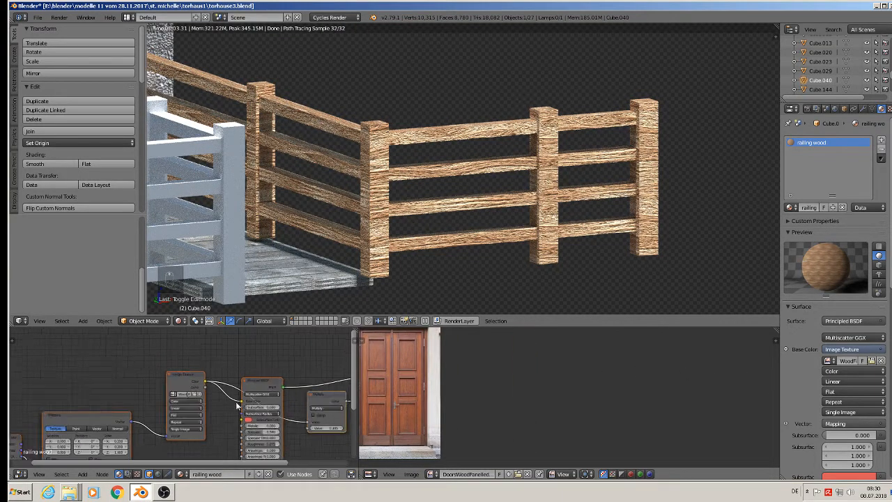
{"action": "middle_click_drag", "start_coordinate": [293, 412], "coordinate": [199, 419]}
{"action": "scroll", "coordinate": [223, 421], "scroll_direction": "up", "scroll_amount": 8}
{"action": "scroll", "coordinate": [223, 419], "scroll_direction": "up", "scroll_amount": 1}
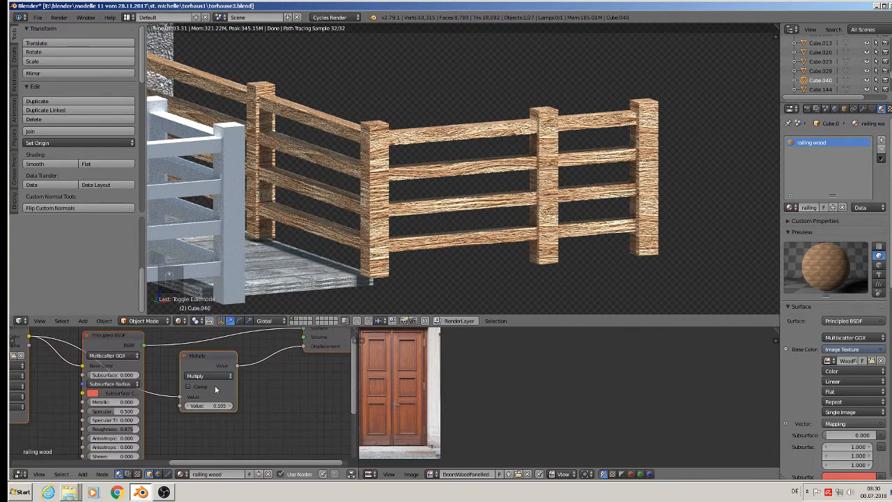
{"action": "scroll", "coordinate": [212, 407], "scroll_direction": "up", "scroll_amount": 2}
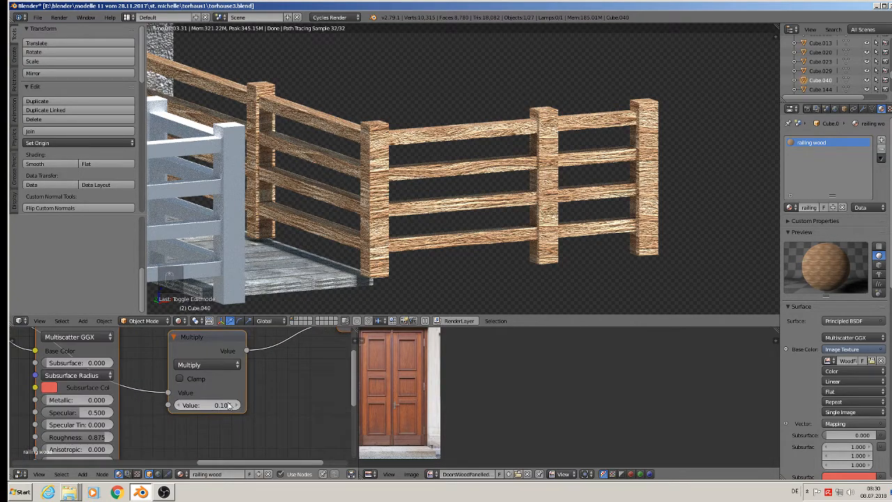
{"action": "left_click", "coordinate": [229, 407]}
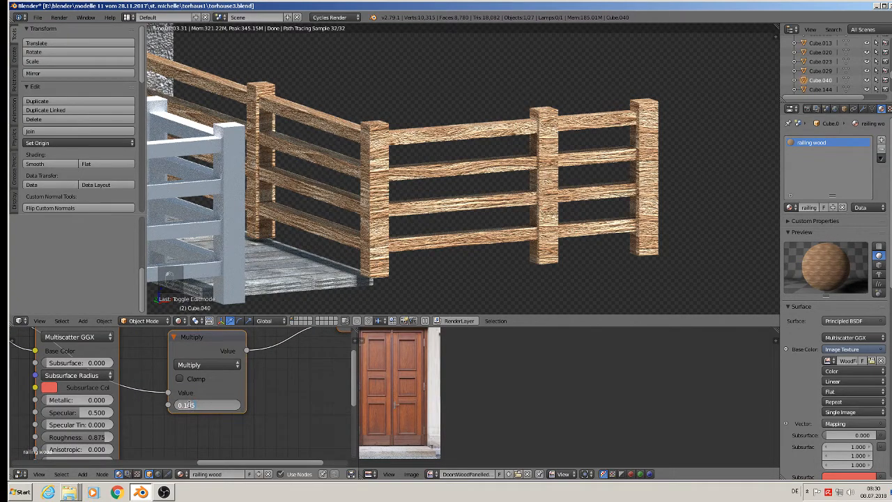
{"action": "type", "text": "0.05"}
{"action": "key", "text": "Return"}
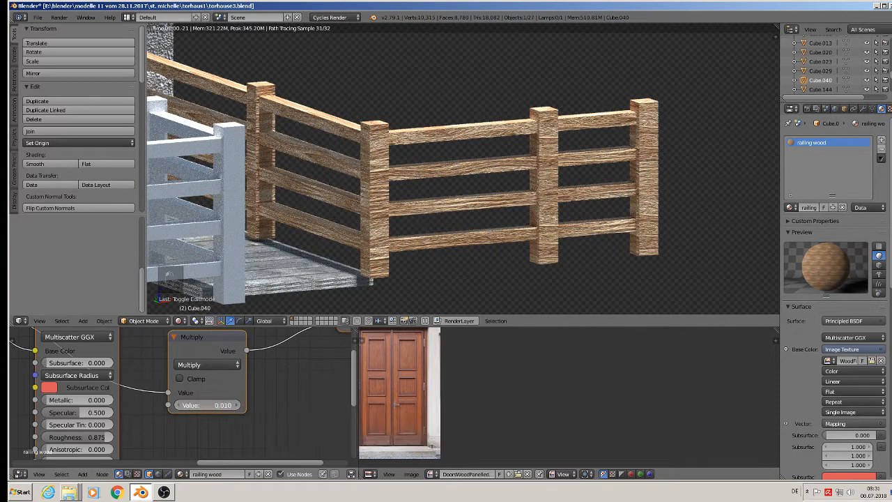
- Lower the displacement Multiply node's value to 0.005
{"action": "left_click", "coordinate": [225, 405]}
{"action": "key", "text": "BackSpace"}
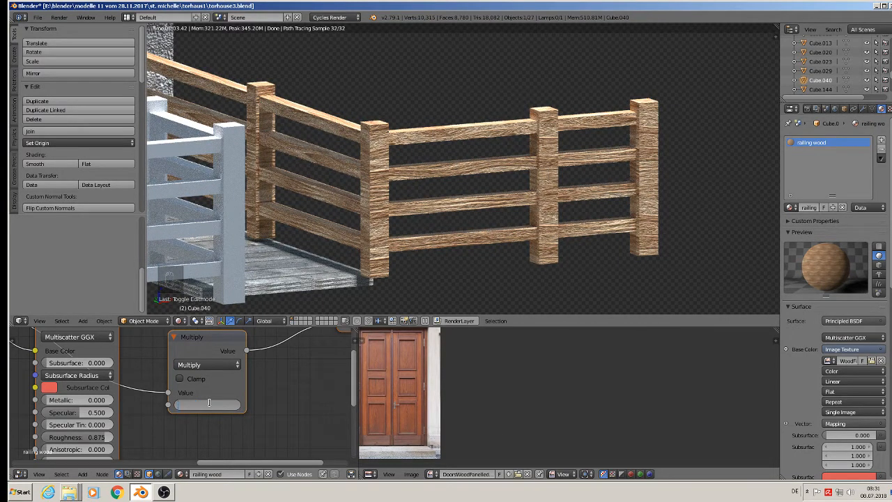
{"action": "type", "text": "00"}
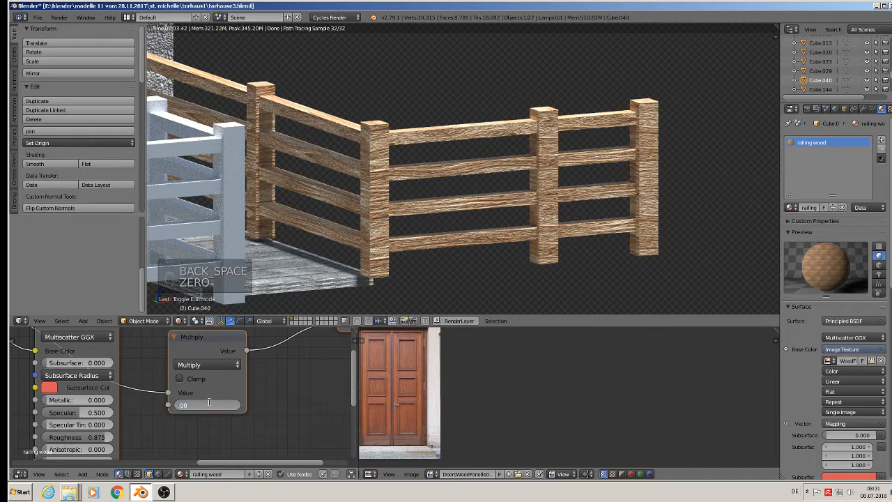
{"action": "type", "text": ".003"}
{"action": "key", "text": "BackSpace"}
{"action": "type", "text": "5"}
{"action": "key", "text": "Return"}
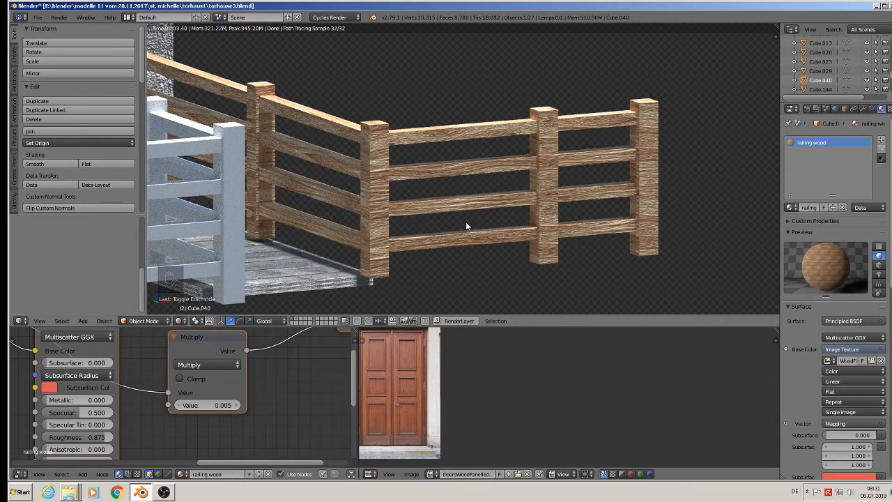
- Inspect the railing's wood grain up close and set the displacement Multiply node's value to 0.003
{"action": "middle_click_drag", "start_coordinate": [467, 225], "coordinate": [494, 223]}
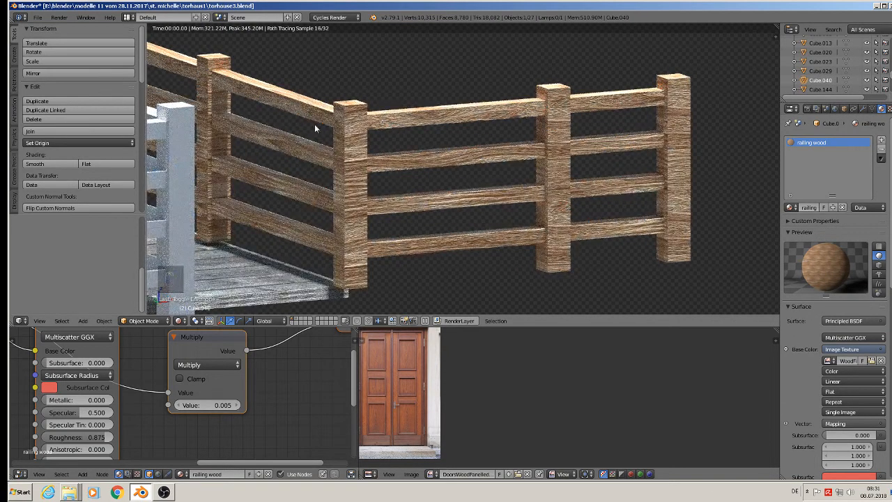
{"action": "scroll", "coordinate": [215, 398], "scroll_direction": "up", "scroll_amount": 1}
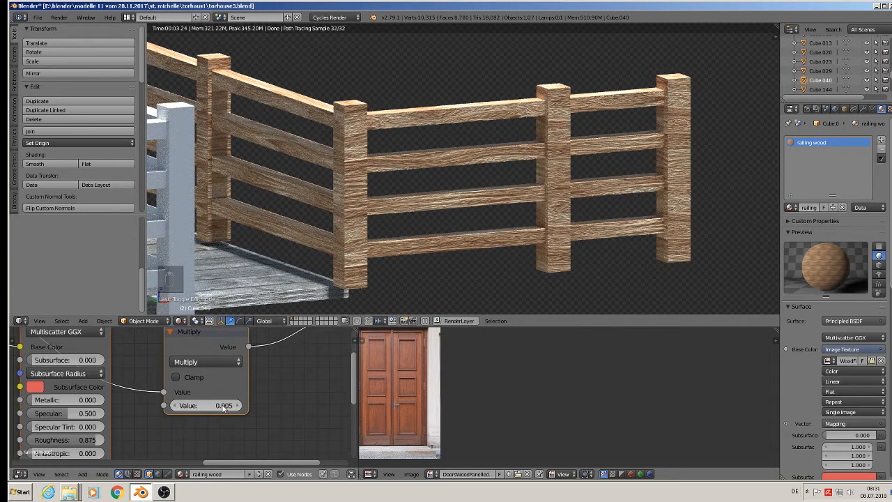
{"action": "left_click", "coordinate": [209, 405]}
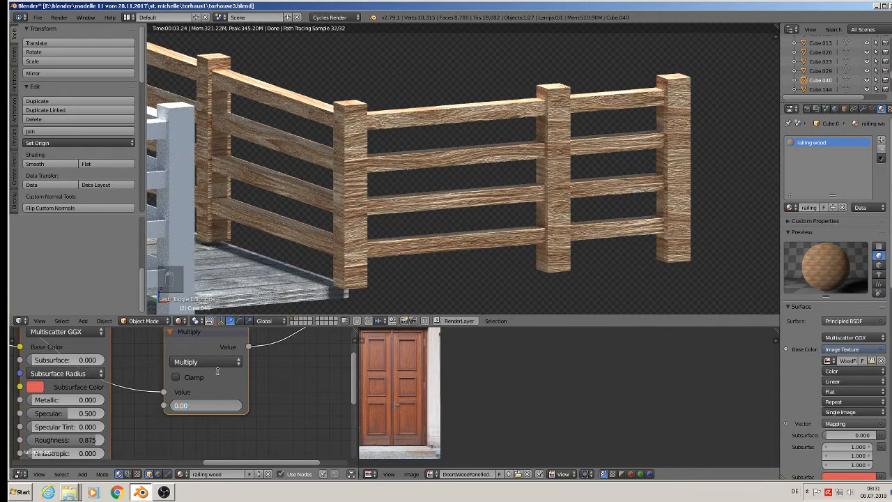
{"action": "type", "text": "0.003"}
{"action": "key", "text": "Return"}
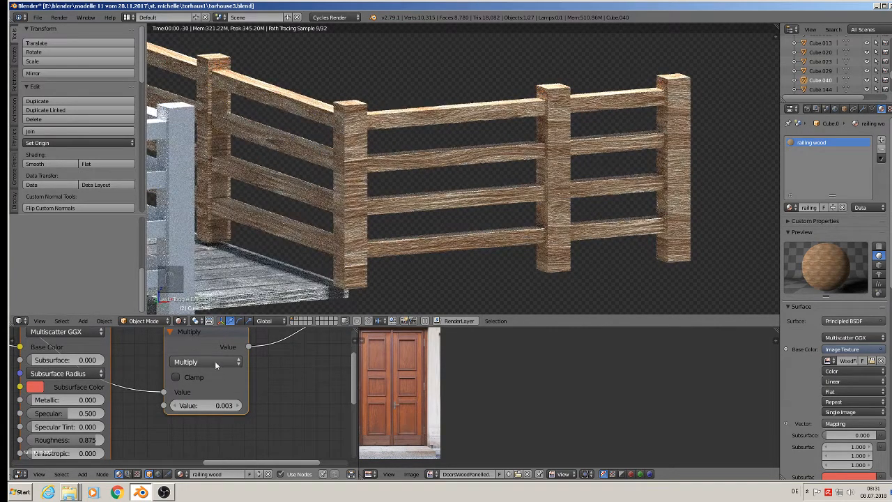
- Enter Edit Mode on the outer railing, leave Rendered shading, and select the outward side faces of its three front-section posts
{"action": "key", "text": "Tab"}
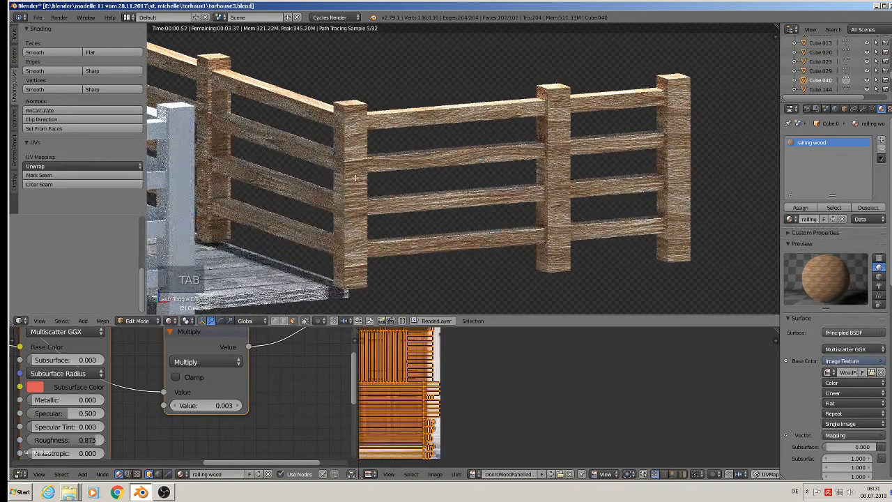
{"action": "left_click", "coordinate": [170, 321]}
{"action": "left_click", "coordinate": [186, 289]}
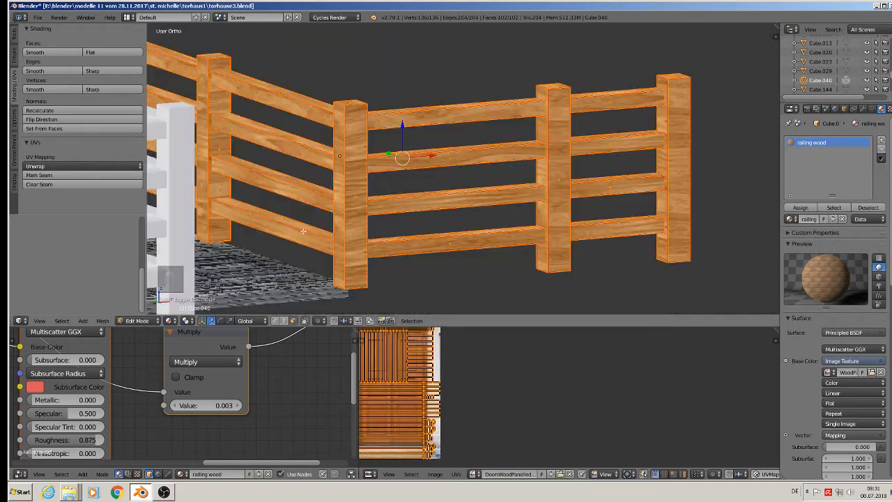
{"action": "right_click", "coordinate": [354, 198]}
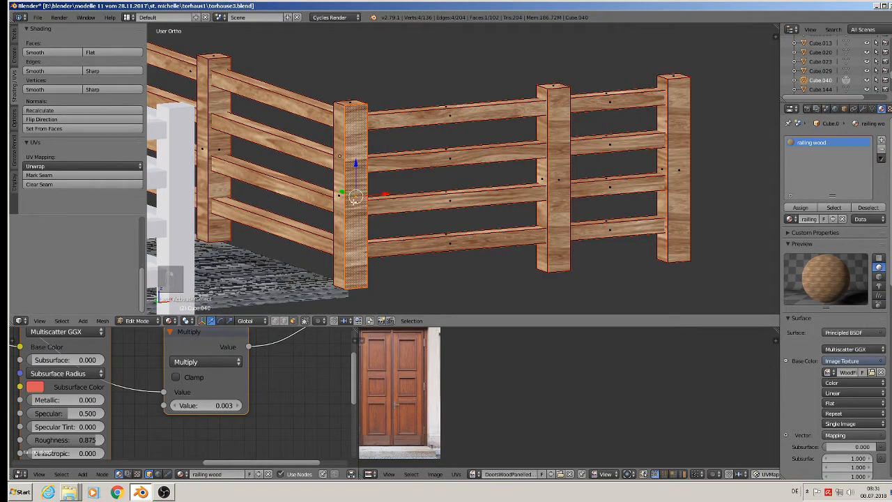
{"action": "right_click", "coordinate": [338, 196], "text": "shift"}
{"action": "right_click", "coordinate": [543, 176], "text": "shift"}
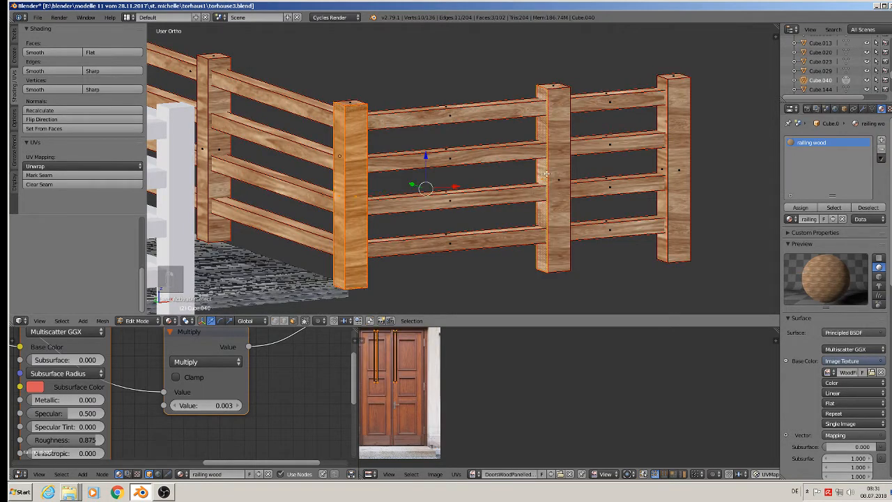
{"action": "right_click", "coordinate": [562, 170], "text": "shift"}
{"action": "right_click", "coordinate": [676, 162], "text": "shift"}
{"action": "right_click", "coordinate": [661, 166], "text": "shift"}
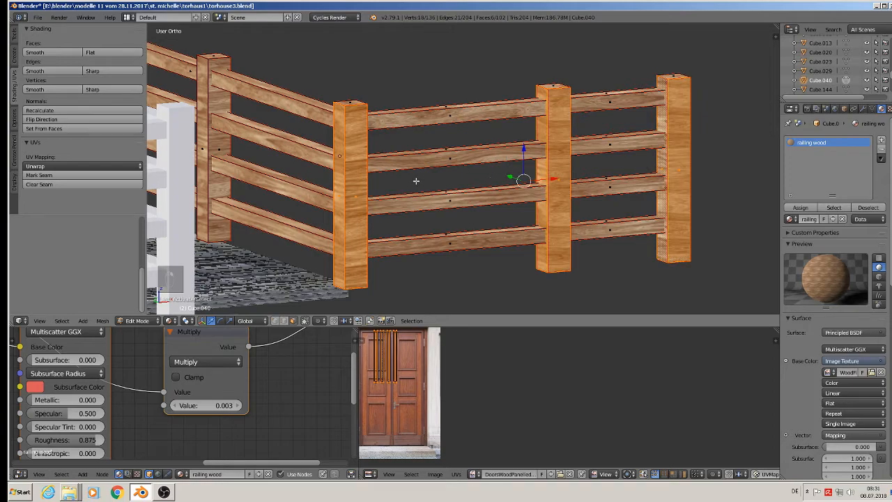
- Add the visible side faces of the outer railing's two posts leading toward the gatehouse wall to the selection
{"action": "middle_click_drag", "start_coordinate": [416, 183], "coordinate": [412, 188], "text": "shift"}
{"action": "right_click", "coordinate": [327, 120], "text": "shift"}
{"action": "right_click", "coordinate": [308, 112], "text": "shift"}
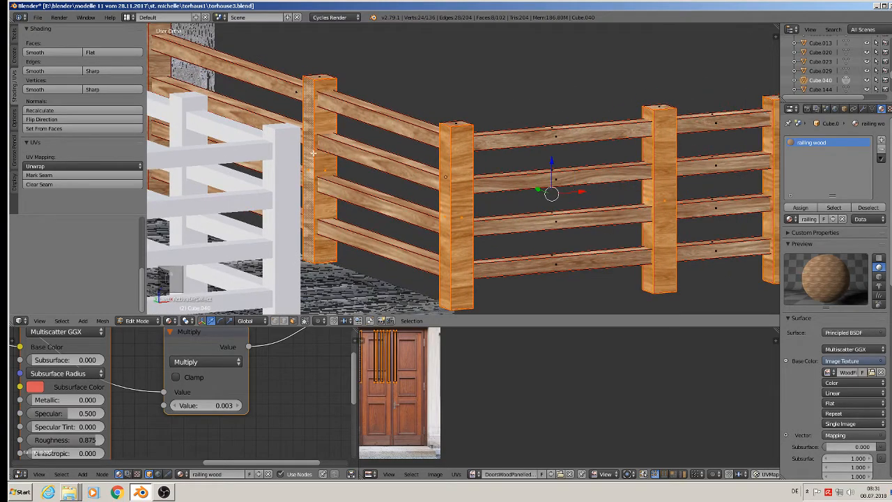
{"action": "middle_click_drag", "start_coordinate": [314, 153], "coordinate": [369, 169]}
{"action": "right_click", "coordinate": [304, 115], "text": "shift"}
{"action": "right_click", "coordinate": [288, 118], "text": "shift"}
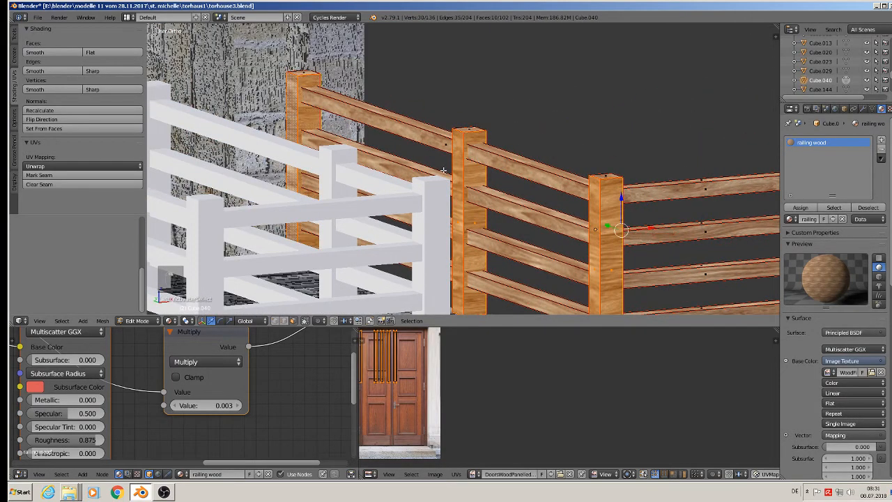
- Extend the selection with the outer railing's post side faces visible from the opposite end of the bridge
{"action": "middle_click_drag", "start_coordinate": [288, 118], "coordinate": [495, 206]}
{"action": "right_click", "coordinate": [578, 151], "text": "shift"}
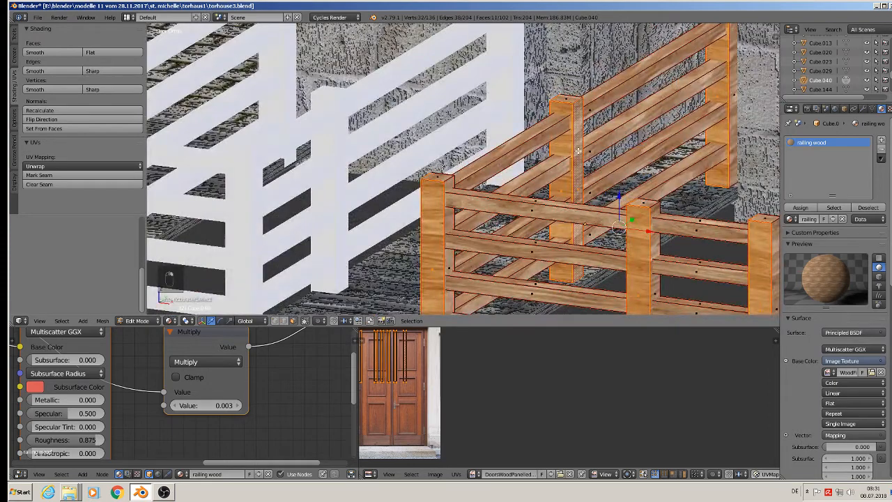
{"action": "right_click", "coordinate": [612, 234], "text": "shift"}
{"action": "right_click", "coordinate": [454, 225], "text": "shift"}
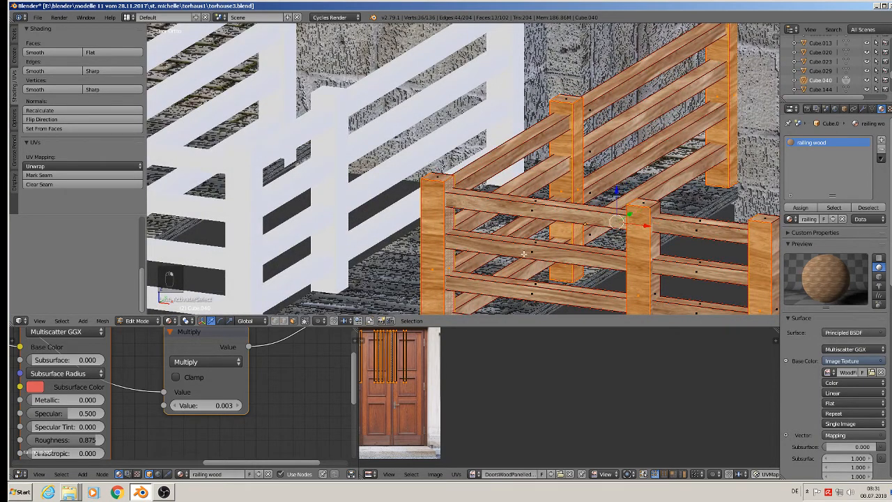
{"action": "middle_click_drag", "start_coordinate": [617, 276], "coordinate": [545, 203], "text": "shift"}
{"action": "right_click", "coordinate": [582, 211], "text": "shift"}
{"action": "right_click", "coordinate": [706, 219], "text": "shift"}
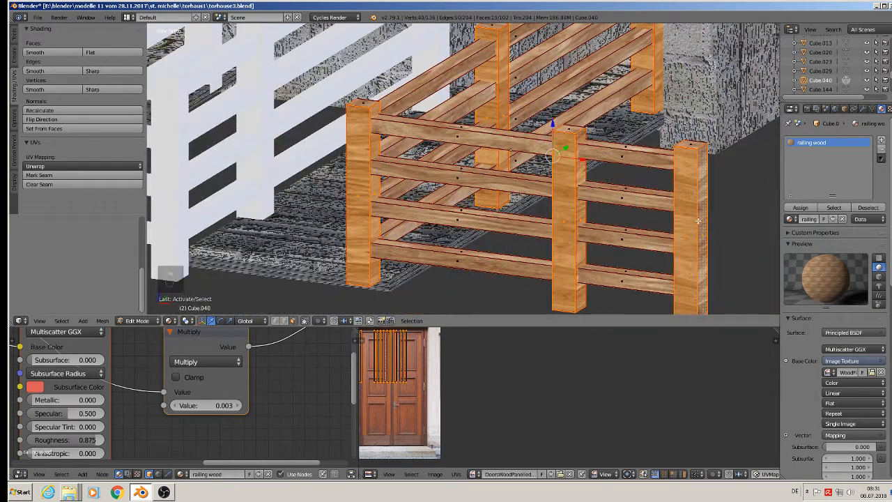
- Complete the selection with the remaining post side faces on the back of the outer railing
{"action": "middle_click_drag", "start_coordinate": [706, 219], "coordinate": [275, 163]}
{"action": "right_click", "coordinate": [256, 167], "text": "shift"}
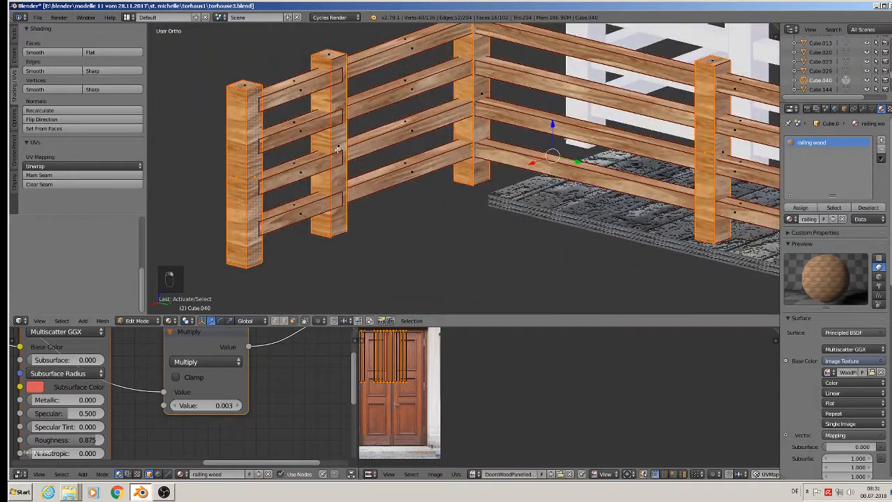
{"action": "right_click", "coordinate": [341, 143], "text": "shift"}
{"action": "right_click", "coordinate": [483, 95], "text": "shift"}
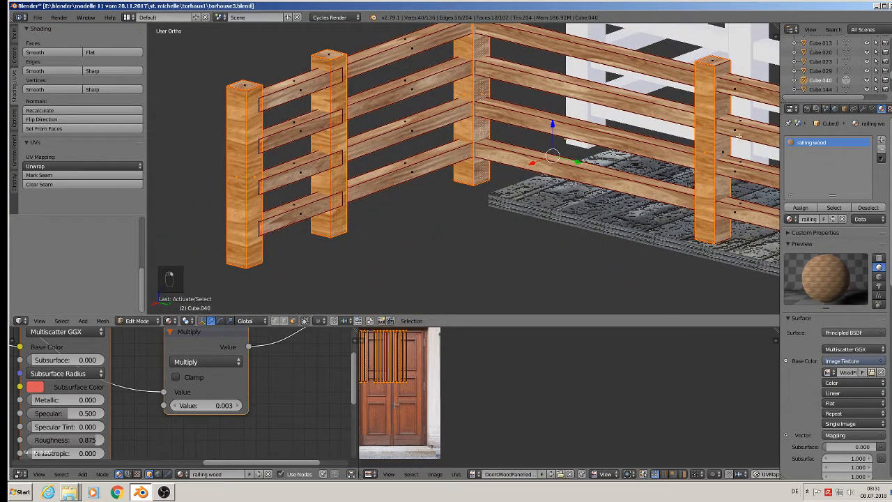
{"action": "right_click", "coordinate": [723, 156], "text": "shift"}
{"action": "middle_click_drag", "start_coordinate": [688, 197], "coordinate": [597, 185], "text": "shift"}
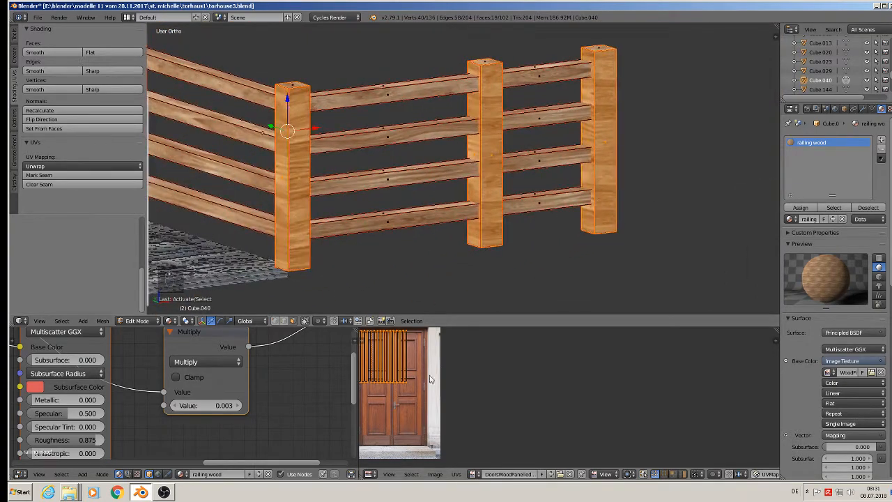
- Rotate the UVs of the selected post faces by 90 degrees so the grain runs vertically
{"action": "type", "text": "r90"}
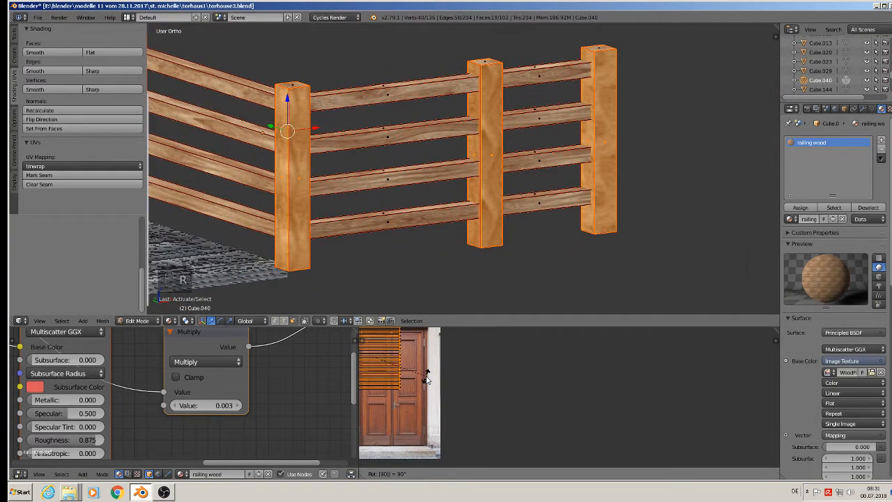
{"action": "key", "text": "Return"}
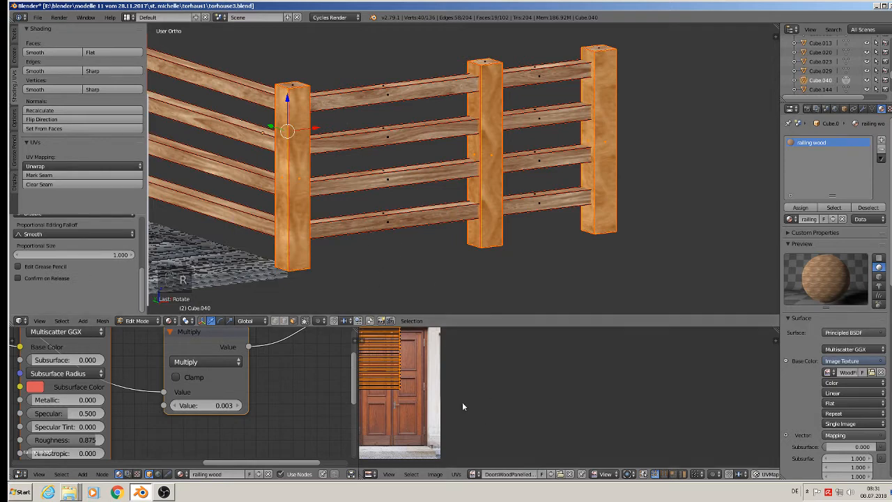
{"action": "key", "text": "s"}
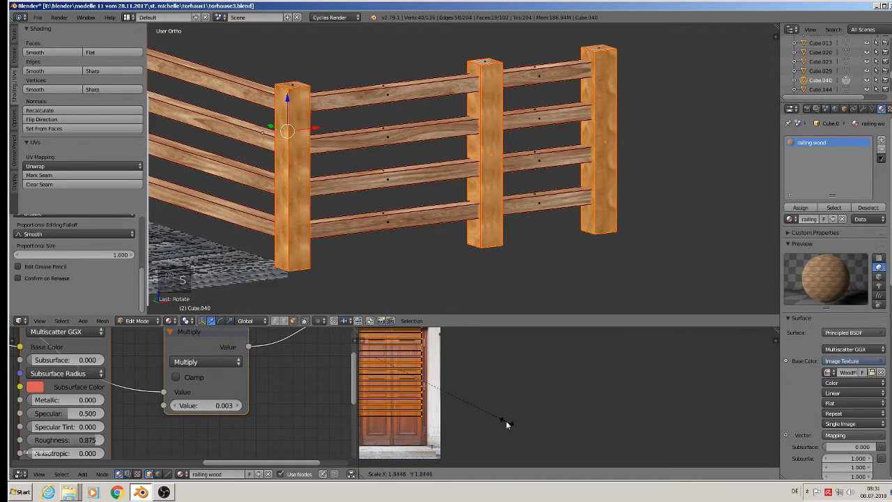
{"action": "left_click", "coordinate": [409, 373]}
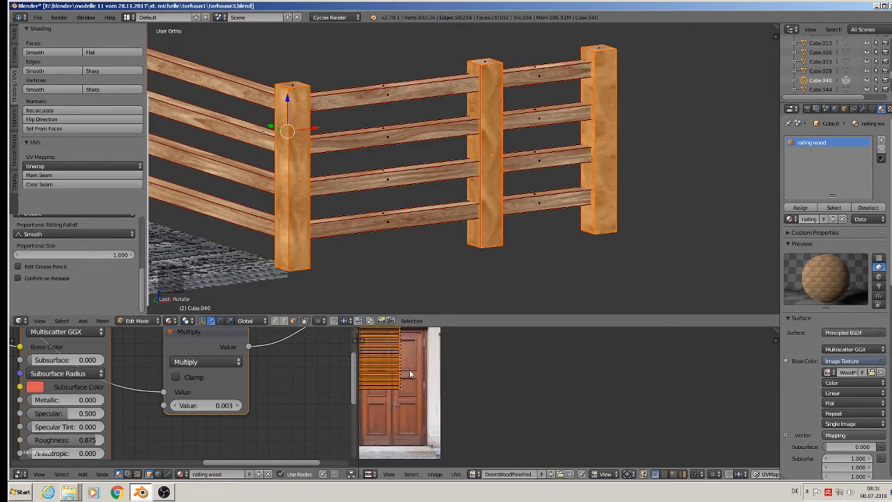
- Leave Edit Mode, deselect everything and save the blend file
{"action": "key", "text": "Tab"}
{"action": "scroll", "coordinate": [335, 256], "scroll_direction": "down", "scroll_amount": 4}
{"action": "middle_click_drag", "start_coordinate": [333, 255], "coordinate": [472, 243]}
{"action": "key", "text": "a"}
{"action": "key", "text": "a"}
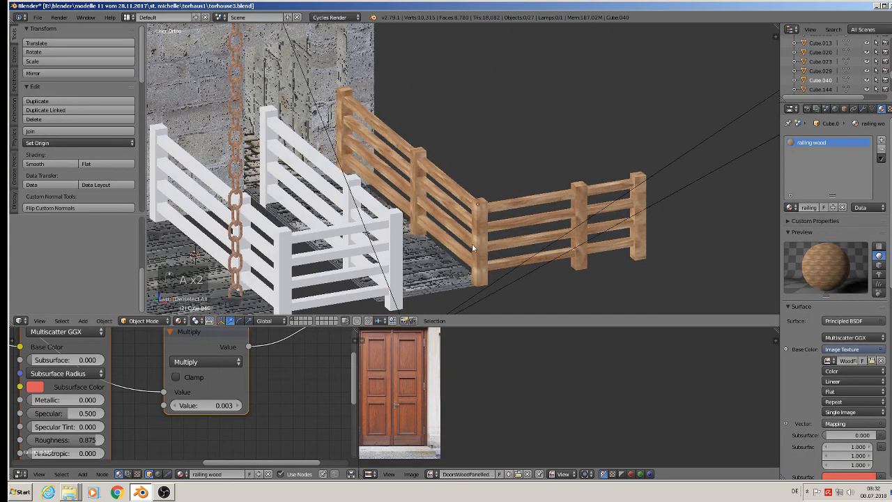
{"action": "left_click", "coordinate": [38, 17]}
- Assign the existing railing wood material to the white U-shaped railing between the two bridges
{"action": "scroll", "coordinate": [536, 181], "scroll_direction": "up", "scroll_amount": 4}
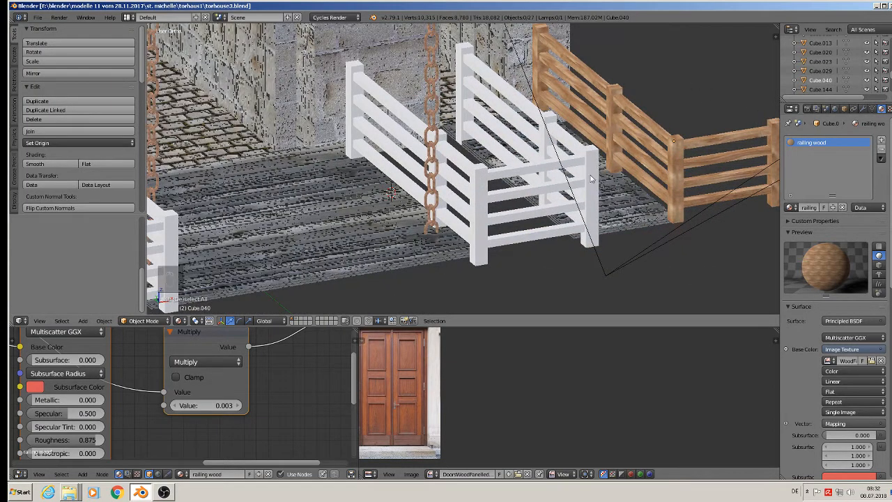
{"action": "right_click", "coordinate": [556, 174]}
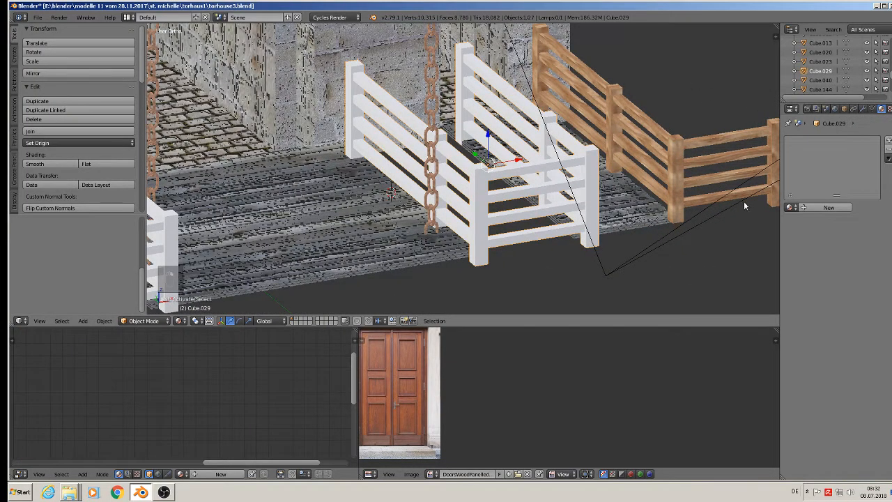
{"action": "left_click", "coordinate": [791, 207]}
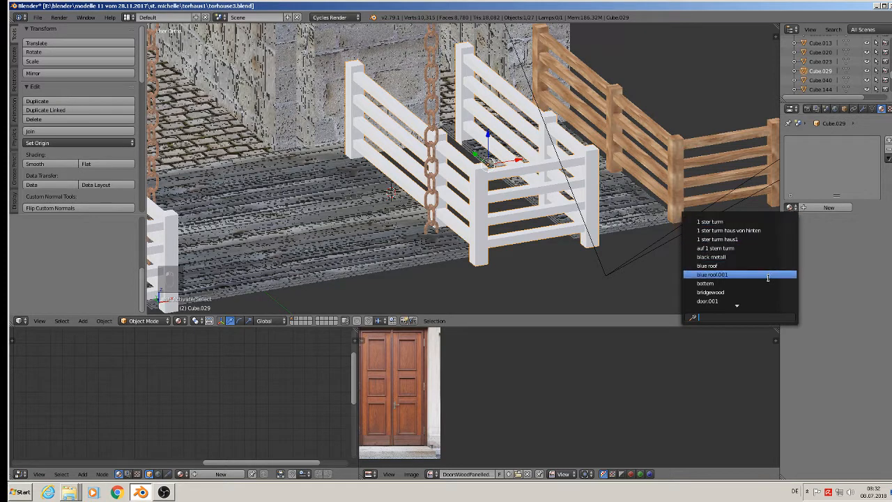
{"action": "type", "text": "rai"}
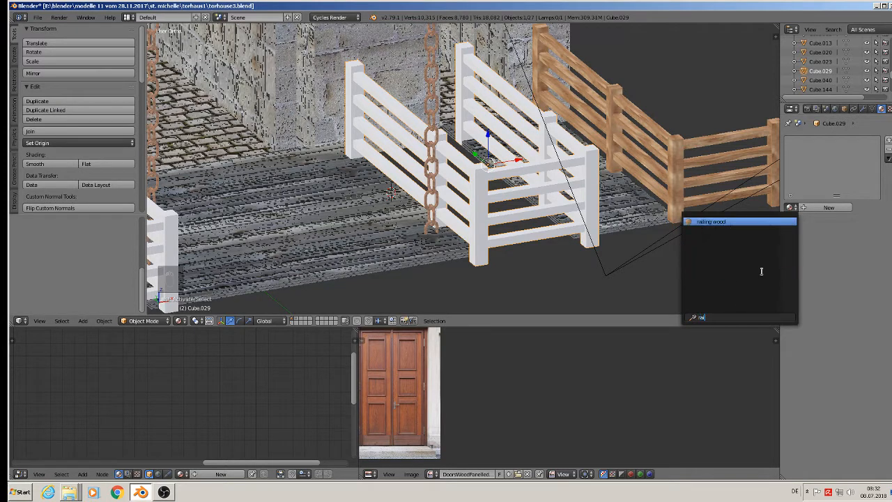
{"action": "left_click", "coordinate": [723, 221]}
- Select the whole mesh of the U-shaped railing in Edit Mode and unwrap its UVs
{"action": "key", "text": "Tab"}
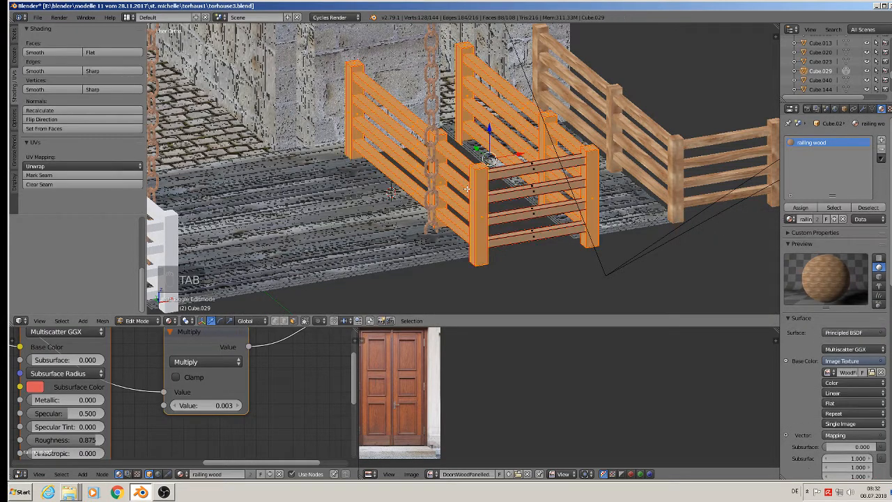
{"action": "key", "text": "a"}
{"action": "key", "text": "a"}
{"action": "key", "text": "a"}
{"action": "key", "text": "a"}
{"action": "key", "text": "u"}
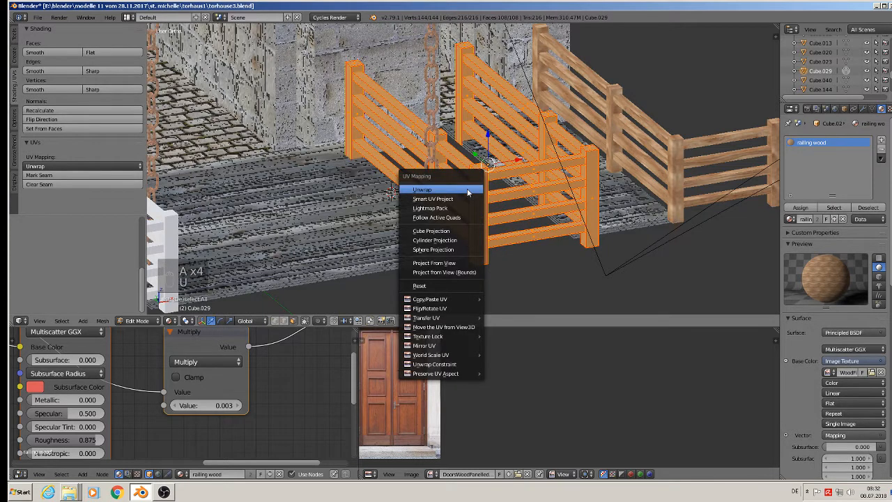
{"action": "left_click", "coordinate": [468, 191]}
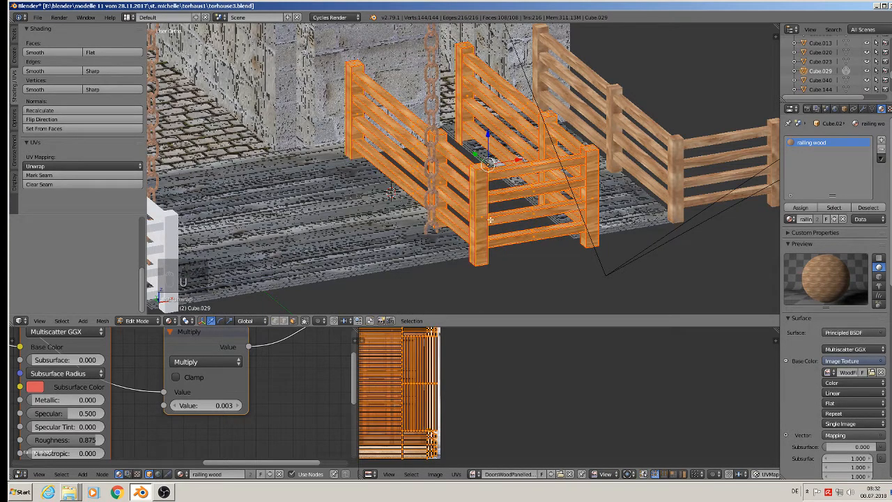
- Select the post side faces of the U-shaped railing that are visible from the drawbridge side
{"action": "right_click", "coordinate": [481, 217]}
{"action": "right_click", "coordinate": [473, 212], "text": "shift"}
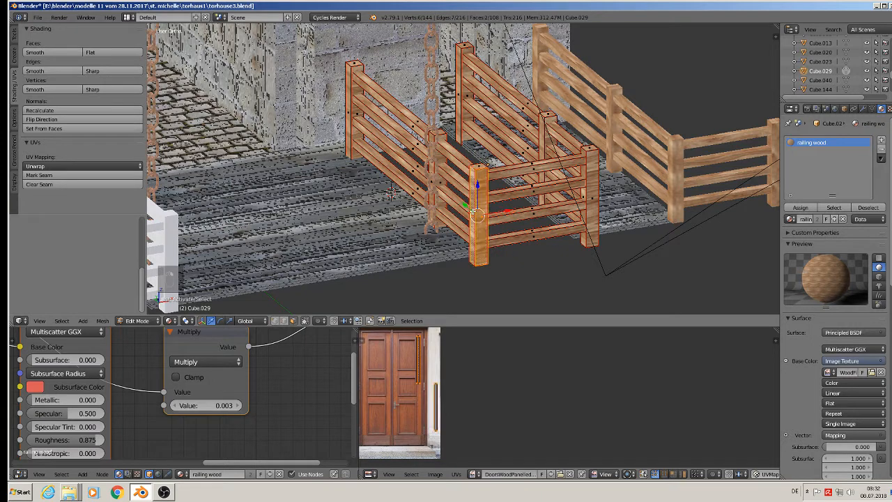
{"action": "right_click", "coordinate": [349, 111], "text": "shift"}
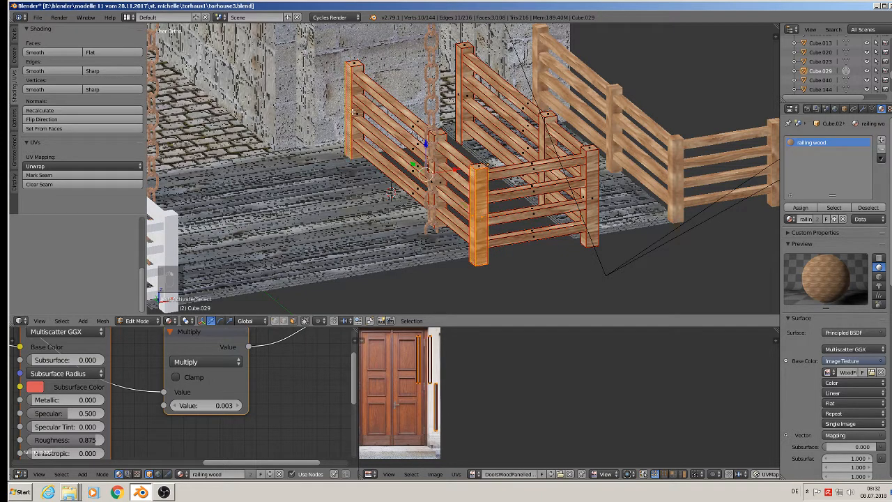
{"action": "right_click", "coordinate": [460, 96], "text": "shift"}
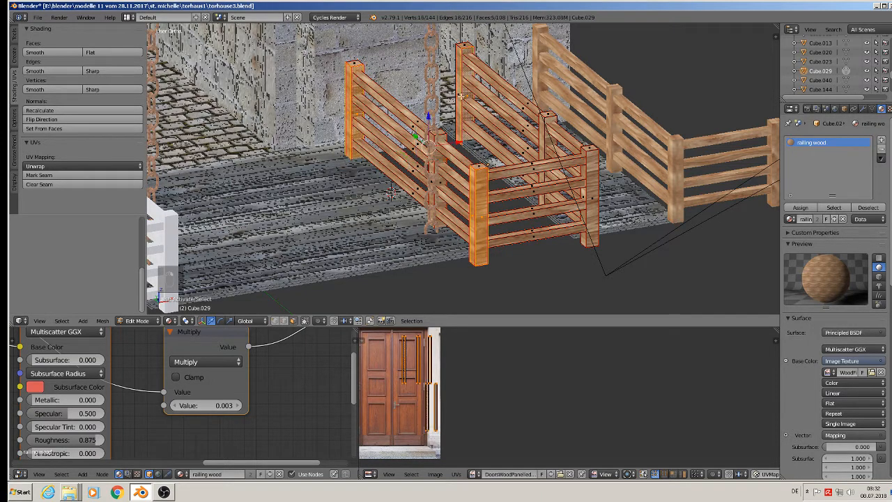
{"action": "right_click", "coordinate": [462, 98], "text": "shift"}
{"action": "right_click", "coordinate": [549, 145], "text": "shift"}
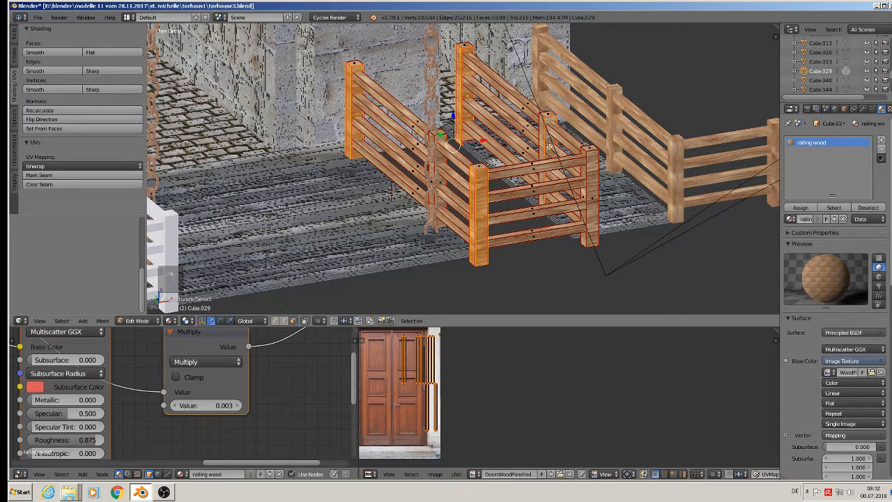
{"action": "right_click", "coordinate": [540, 151], "text": "shift"}
{"action": "right_click", "coordinate": [591, 187], "text": "shift"}
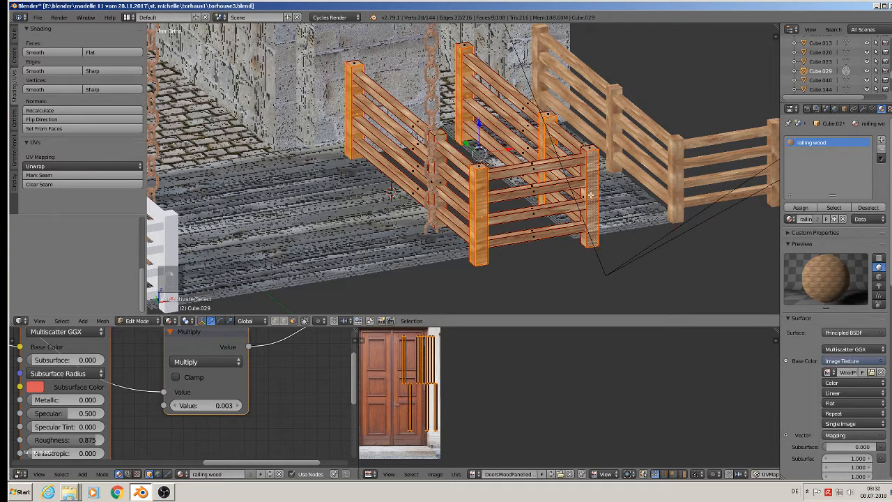
{"action": "right_click", "coordinate": [584, 203], "text": "shift"}
- Add the U-shaped railing's post side faces that are visible from the outer railing's side to the selection
{"action": "middle_click_drag", "start_coordinate": [582, 212], "coordinate": [397, 189]}
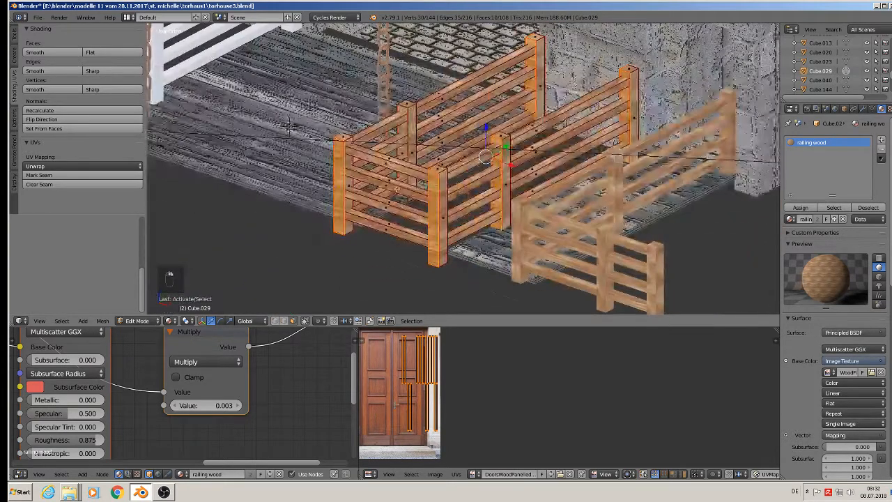
{"action": "right_click", "coordinate": [356, 184], "text": "shift"}
{"action": "right_click", "coordinate": [416, 146], "text": "shift"}
{"action": "right_click", "coordinate": [401, 152], "text": "shift"}
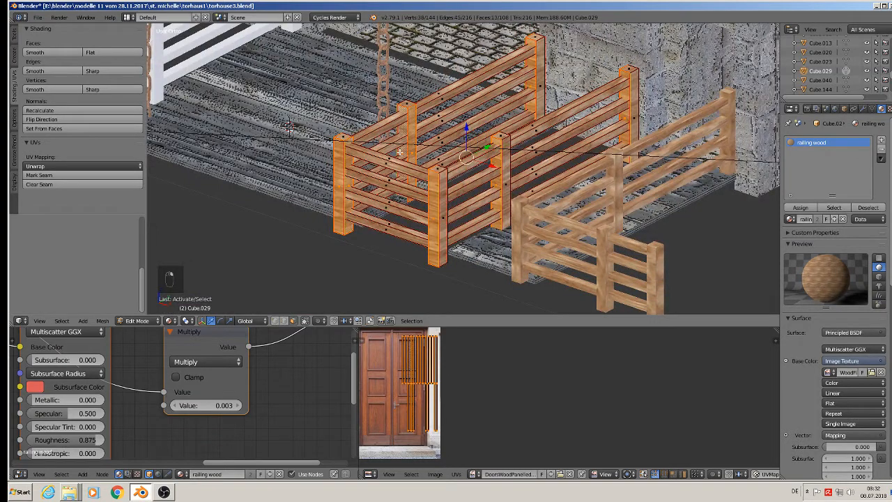
{"action": "right_click", "coordinate": [541, 84], "text": "shift"}
{"action": "right_click", "coordinate": [636, 105], "text": "shift"}
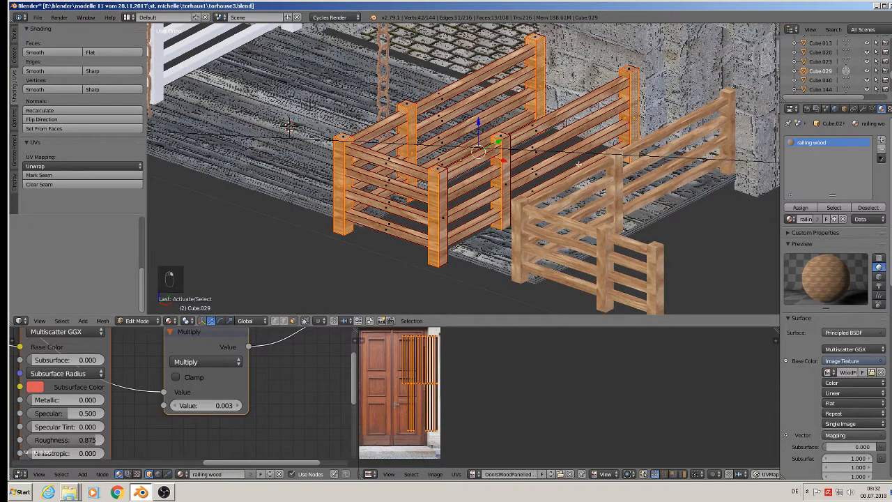
{"action": "right_click", "coordinate": [503, 181], "text": "shift"}
{"action": "right_click", "coordinate": [443, 209], "text": "shift"}
- Add the remaining post side faces of the U-shaped railing, seen from the outer side and beside the gatehouse, to the selection
{"action": "middle_click_drag", "start_coordinate": [443, 210], "coordinate": [444, 41]}
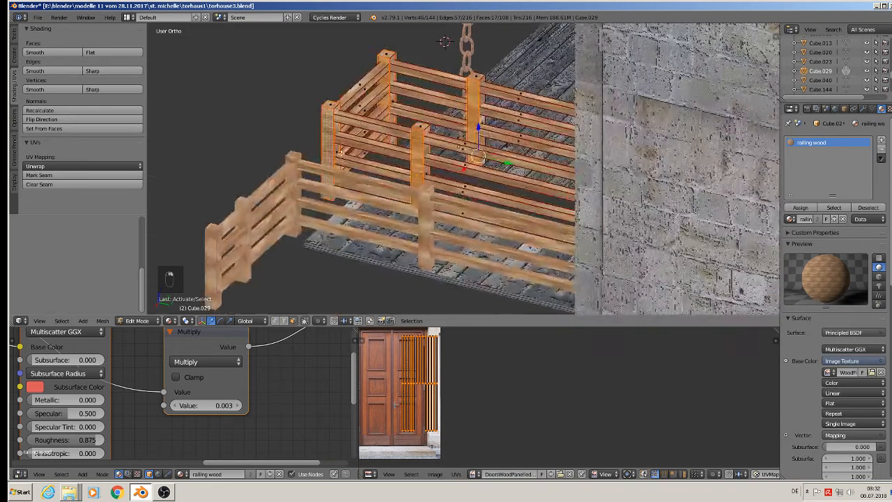
{"action": "right_click", "coordinate": [336, 151], "text": "shift"}
{"action": "right_click", "coordinate": [394, 99], "text": "shift"}
{"action": "right_click", "coordinate": [473, 130], "text": "shift"}
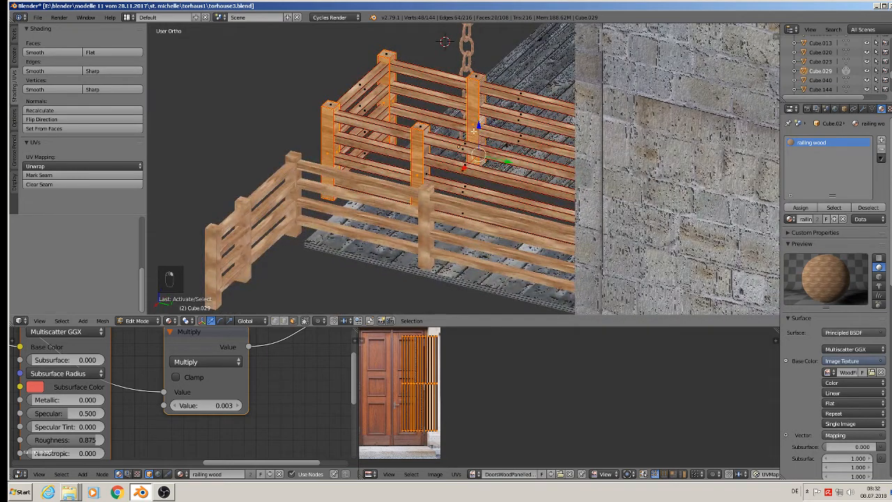
{"action": "right_click", "coordinate": [441, 172], "text": "shift"}
{"action": "middle_click_drag", "start_coordinate": [440, 172], "coordinate": [513, 198]}
{"action": "right_click", "coordinate": [650, 197], "text": "shift"}
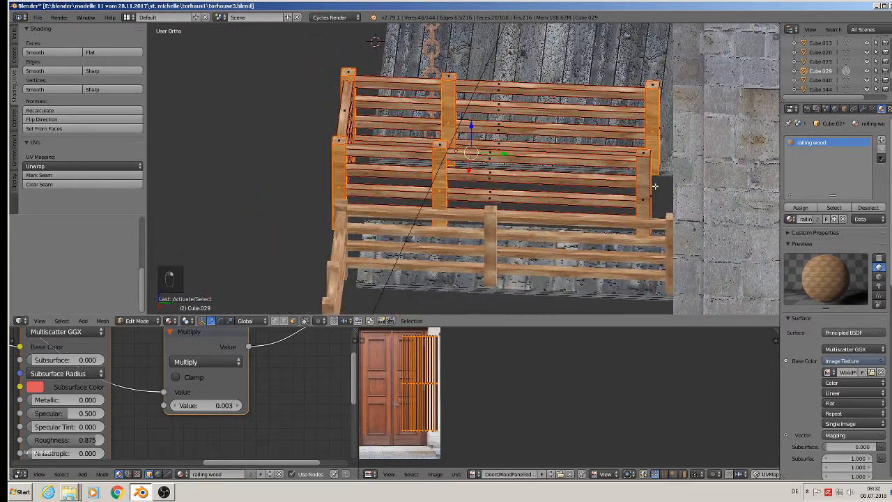
{"action": "right_click", "coordinate": [644, 199], "text": "shift"}
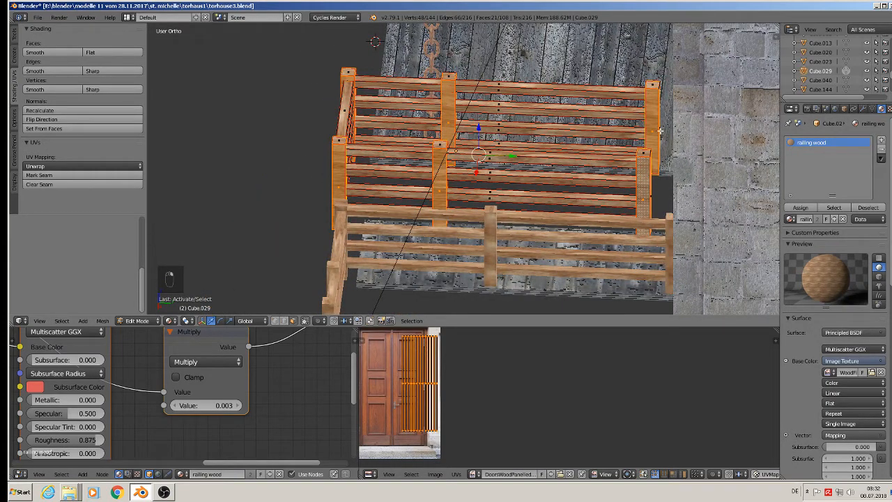
- Rotate the UVs of the U-shaped railing's selected post faces by 90 degrees and check the wood grain in Object Mode
{"action": "middle_click_drag", "start_coordinate": [553, 216], "coordinate": [295, 132]}
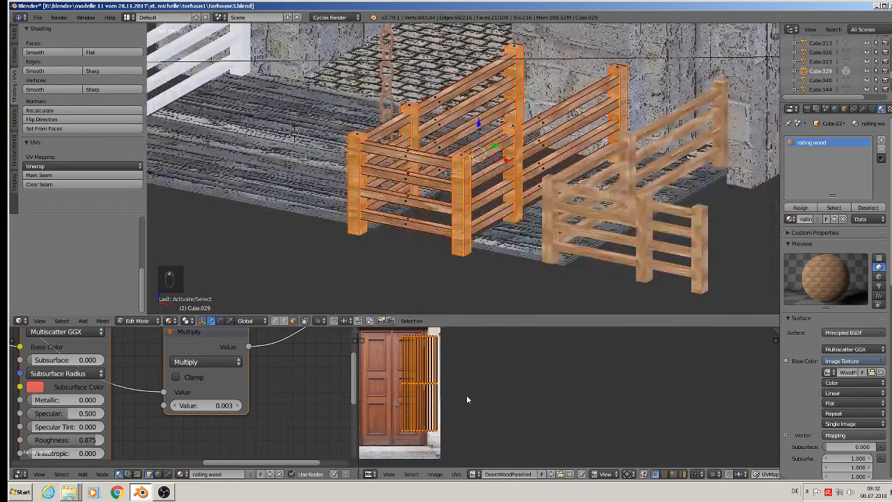
{"action": "type", "text": "r"}
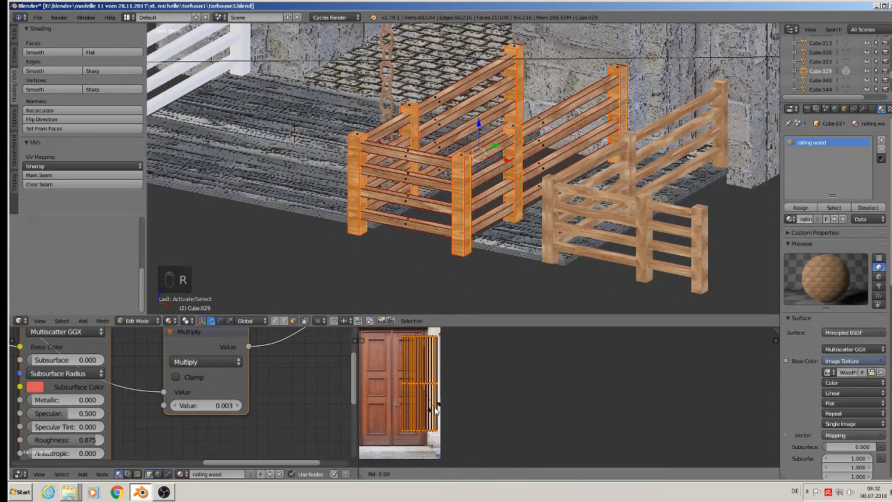
{"action": "type", "text": "90"}
{"action": "key", "text": "Return"}
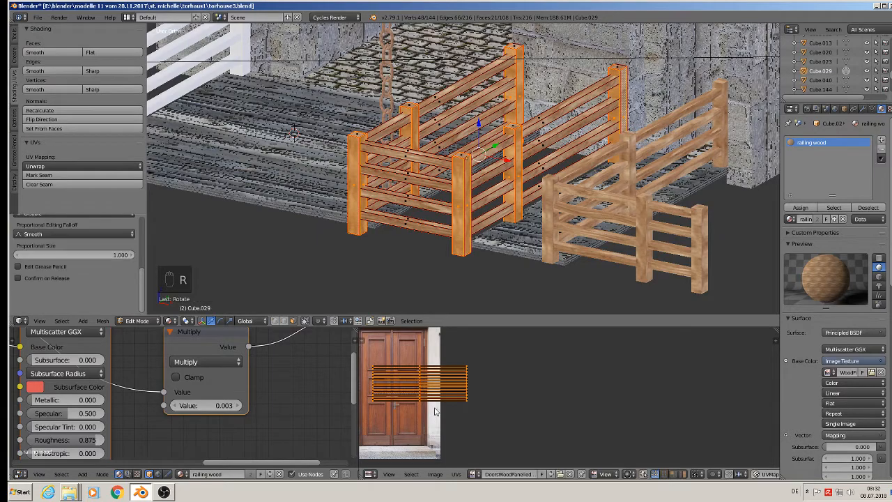
{"action": "key", "text": "Tab"}
{"action": "scroll", "coordinate": [434, 215], "scroll_direction": "down", "scroll_amount": 2}
{"action": "middle_click_drag", "start_coordinate": [433, 215], "coordinate": [498, 189]}
{"action": "scroll", "coordinate": [498, 189], "scroll_direction": "up", "scroll_amount": 2}
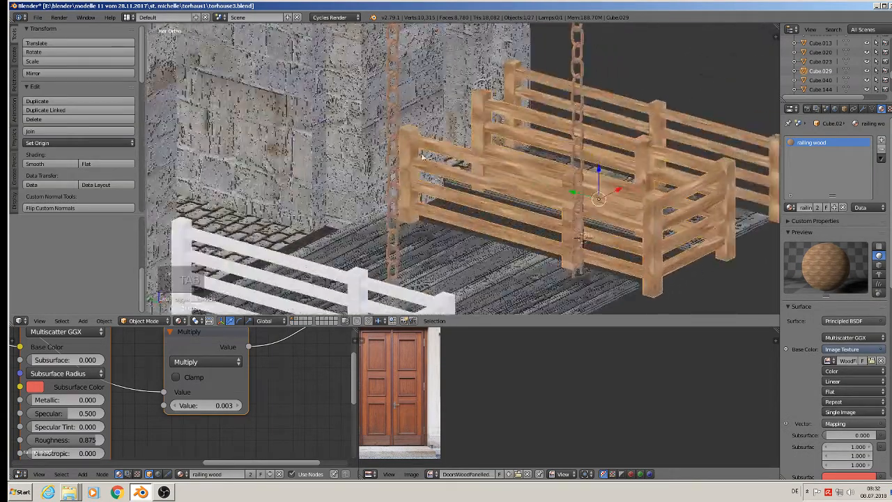
{"action": "key", "text": "Tab"}
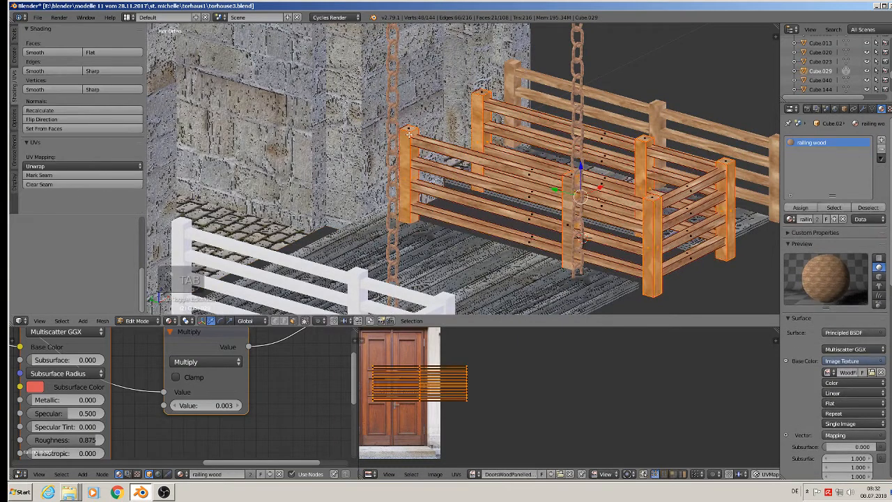
{"action": "key", "text": "a"}
{"action": "key", "text": "a"}
{"action": "key", "text": "a"}
{"action": "key", "text": "a"}
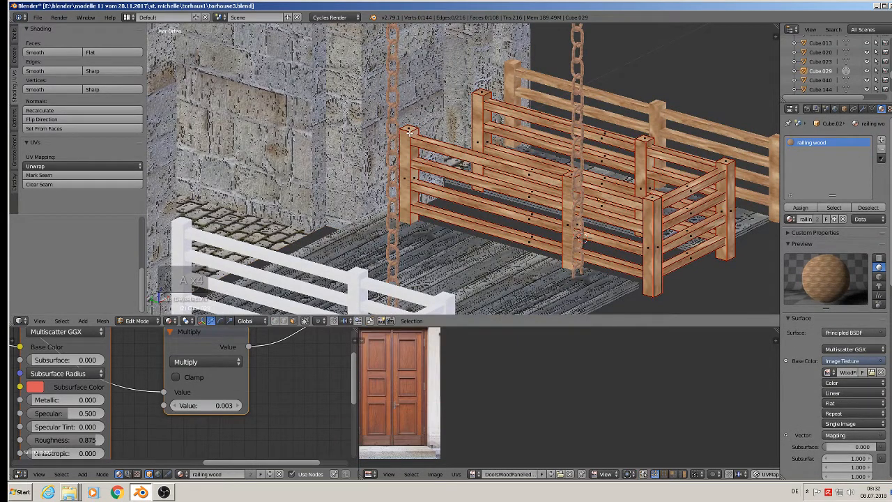
{"action": "key", "text": "l"}
{"action": "key", "text": "l"}
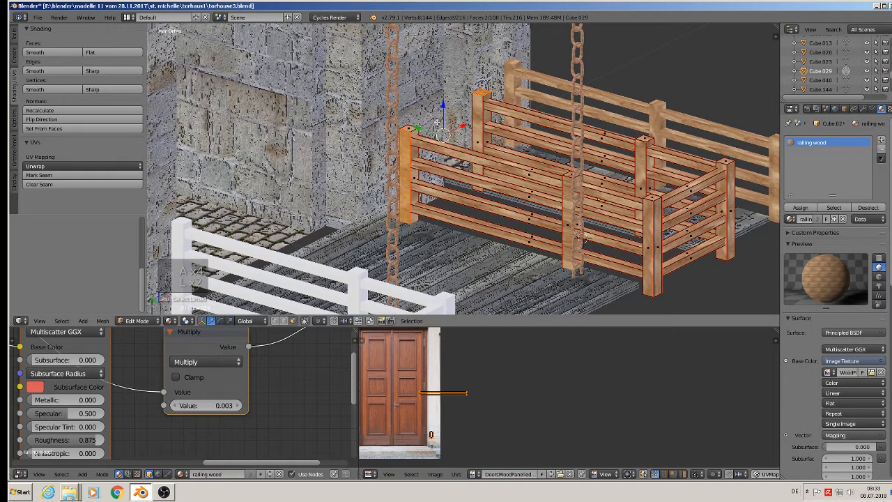
{"action": "key", "text": "l"}
{"action": "key", "text": "l"}
{"action": "key", "text": "l"}
{"action": "key", "text": "l"}
{"action": "key", "text": "l"}
{"action": "key", "text": "l"}
{"action": "key", "text": "l"}
{"action": "key", "text": "l"}
{"action": "key", "text": "l"}
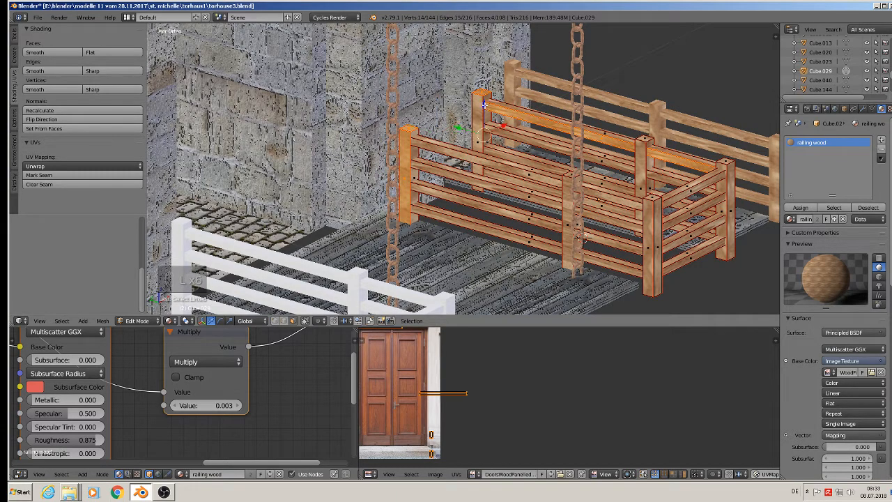
{"action": "right_click", "coordinate": [482, 104]}
{"action": "key", "text": "Tab"}
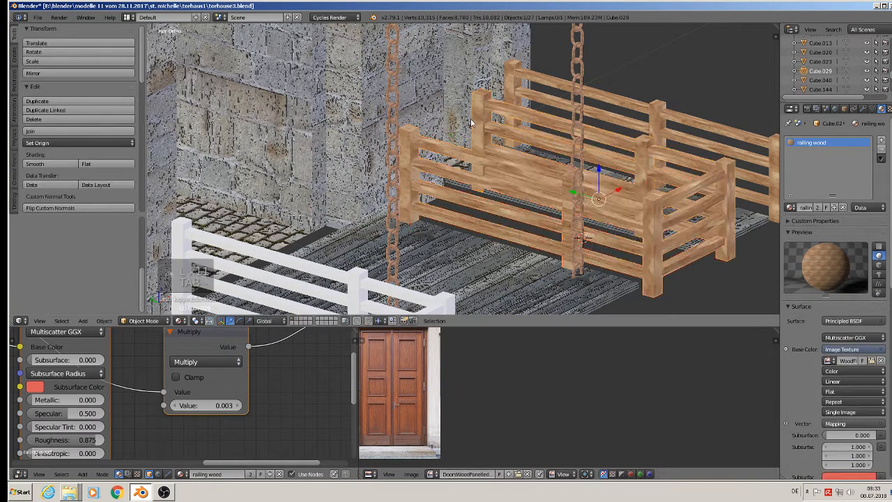
- Viewed from above, box-select the U-shaped railing's end posts and rail ends at the gatehouse wall, including hidden vertices
{"action": "middle_click_drag", "start_coordinate": [473, 117], "coordinate": [486, 170]}
{"action": "scroll", "coordinate": [516, 147], "scroll_direction": "up", "scroll_amount": 8}
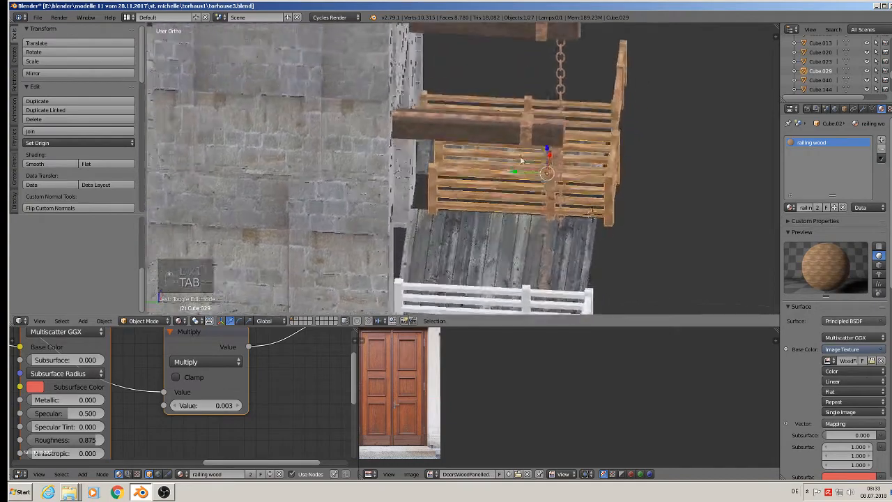
{"action": "scroll", "coordinate": [526, 216], "scroll_direction": "up", "scroll_amount": 1}
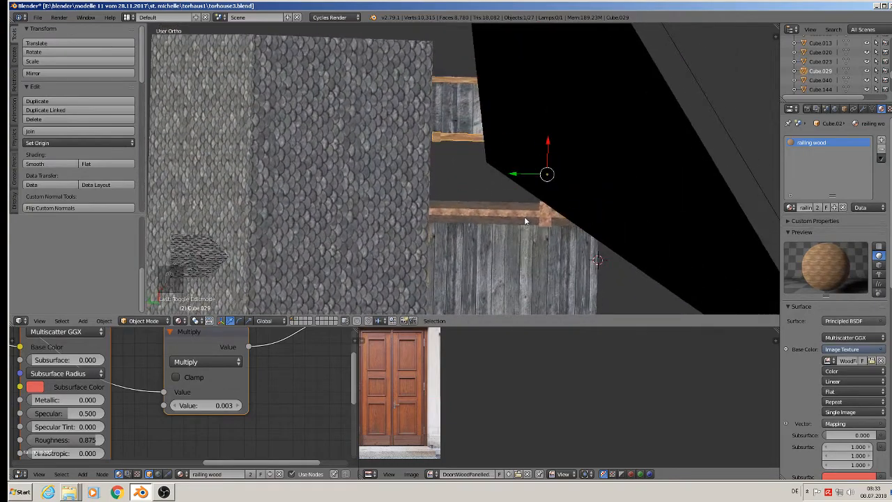
{"action": "key", "text": "Tab"}
{"action": "key", "text": "a"}
{"action": "key", "text": "a"}
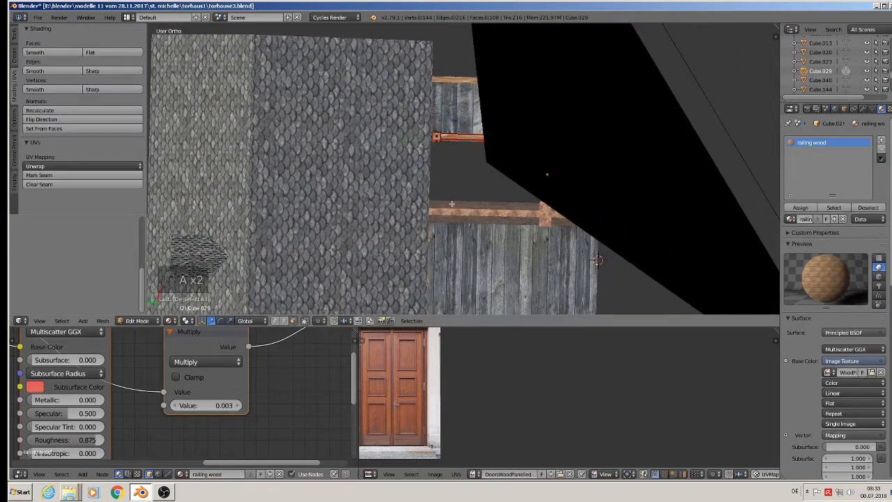
{"action": "left_click", "coordinate": [305, 321]}
{"action": "left_click", "coordinate": [277, 321]}
{"action": "key", "text": "a"}
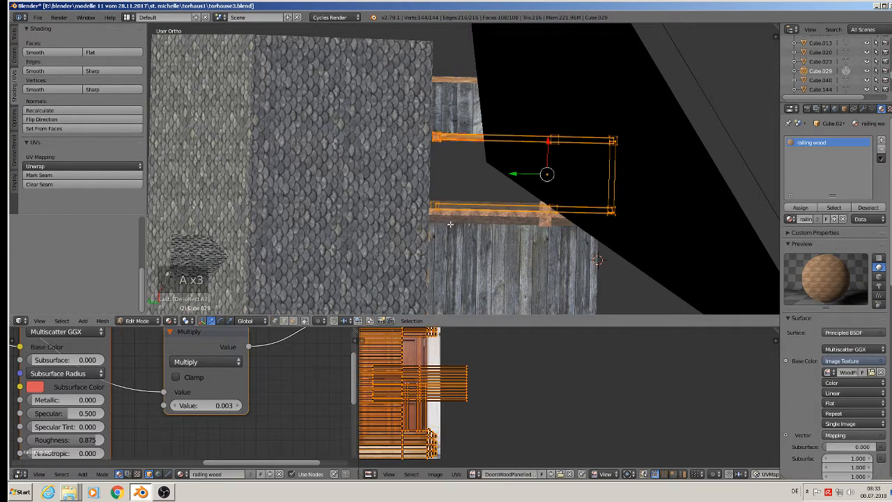
{"action": "key", "text": "a"}
{"action": "key", "text": "b"}
{"action": "left_click_drag", "start_coordinate": [450, 224], "coordinate": [420, 112]}
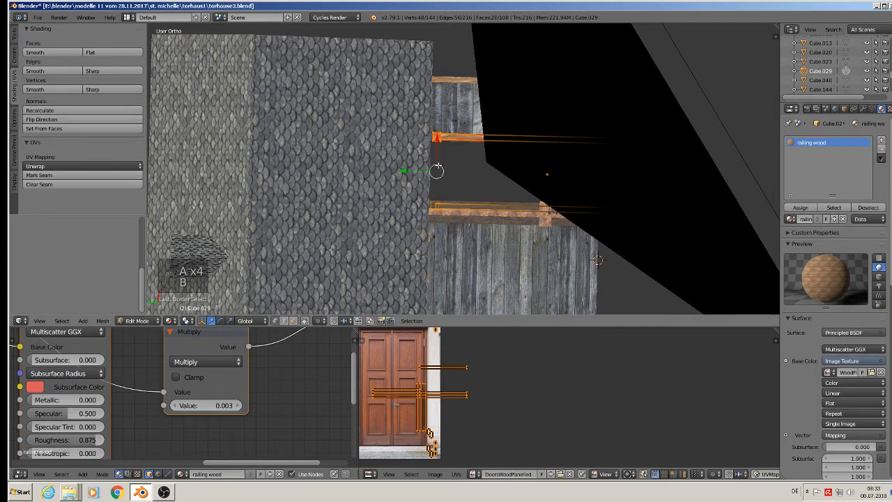
- Move the selected end posts and rail ends along the Y axis toward the gatehouse wall, then leave Edit Mode
{"action": "left_click_drag", "start_coordinate": [406, 170], "coordinate": [392, 169]}
{"action": "middle_click_drag", "start_coordinate": [418, 192], "coordinate": [403, 140]}
{"action": "left_click_drag", "start_coordinate": [406, 165], "coordinate": [399, 165]}
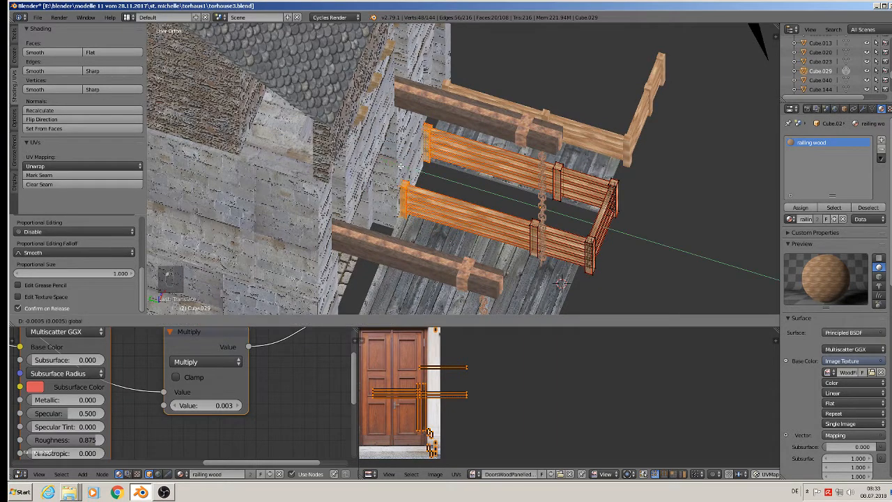
{"action": "key", "text": "Tab"}
{"action": "key", "text": "a"}
{"action": "key", "text": "a"}
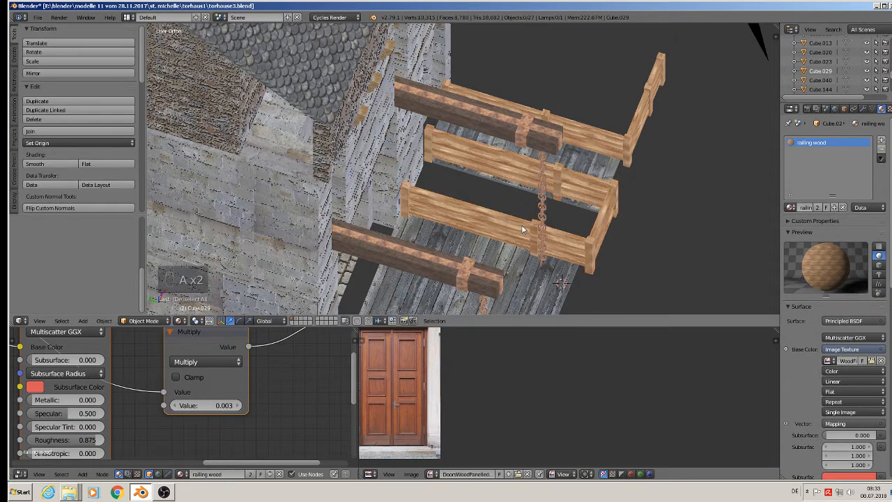
- Assign the existing railing wood material to the large white railing on the opposite side of the drawbridge
{"action": "middle_click_drag", "start_coordinate": [475, 183], "coordinate": [434, 199]}
{"action": "right_click", "coordinate": [434, 199]}
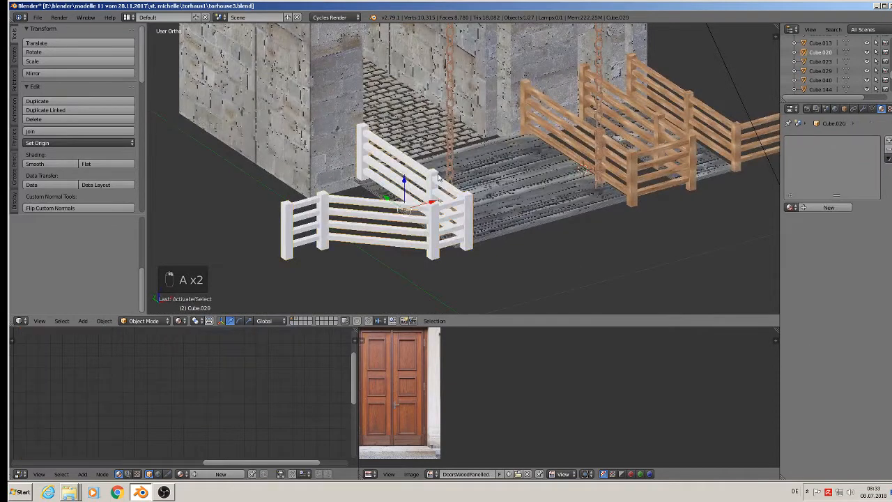
{"action": "key", "text": "Tab"}
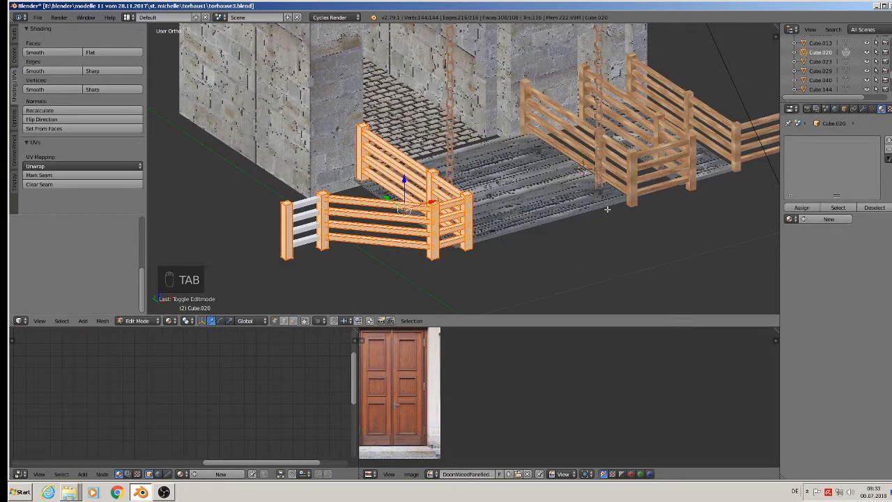
{"action": "left_click", "coordinate": [790, 219]}
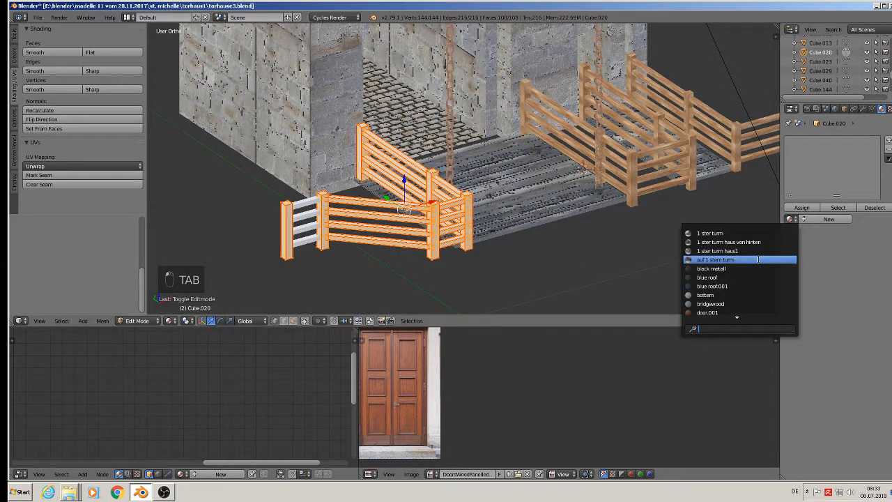
{"action": "type", "text": "rai"}
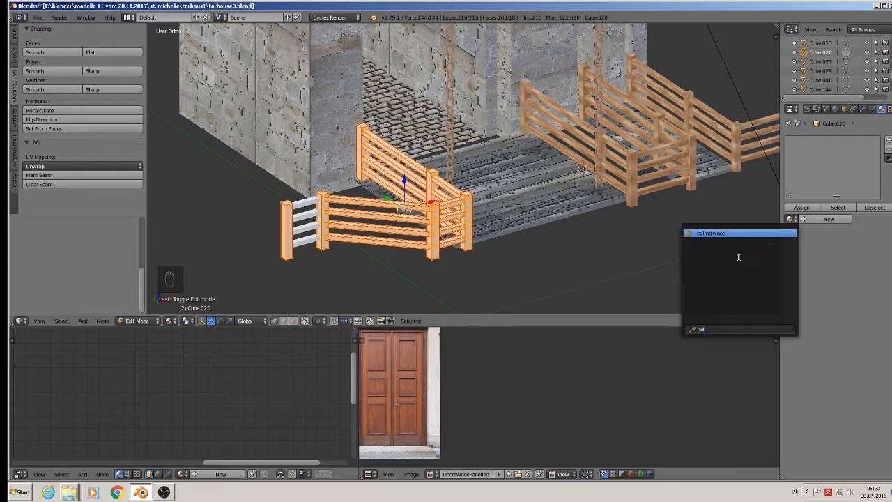
{"action": "left_click", "coordinate": [708, 233]}
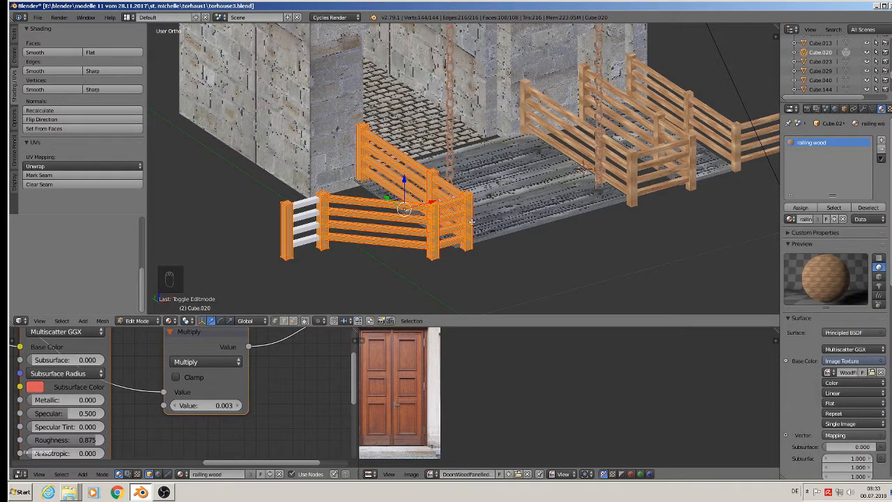
{"action": "key", "text": "a"}
{"action": "key", "text": "Tab"}
- Join the small white rail section to its neighbouring railing and unwrap the UVs of the whole combined mesh
{"action": "right_click", "coordinate": [310, 209]}
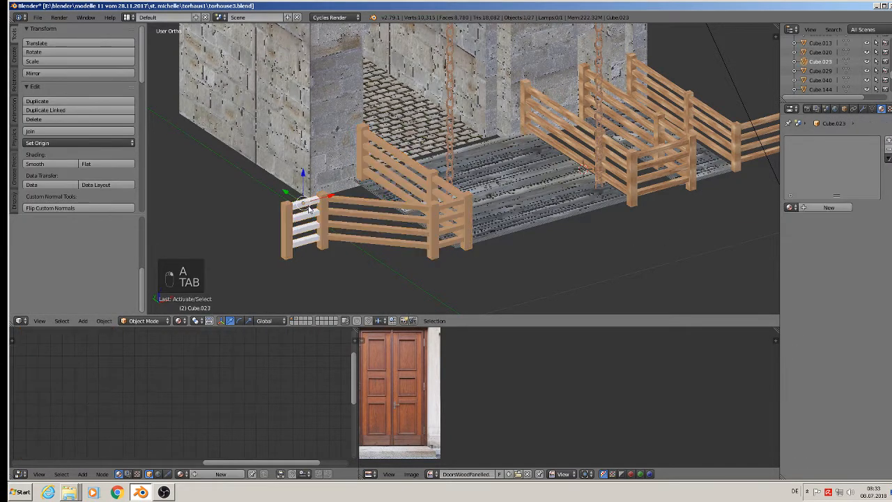
{"action": "right_click", "coordinate": [337, 202]}
{"action": "key", "text": "Tab"}
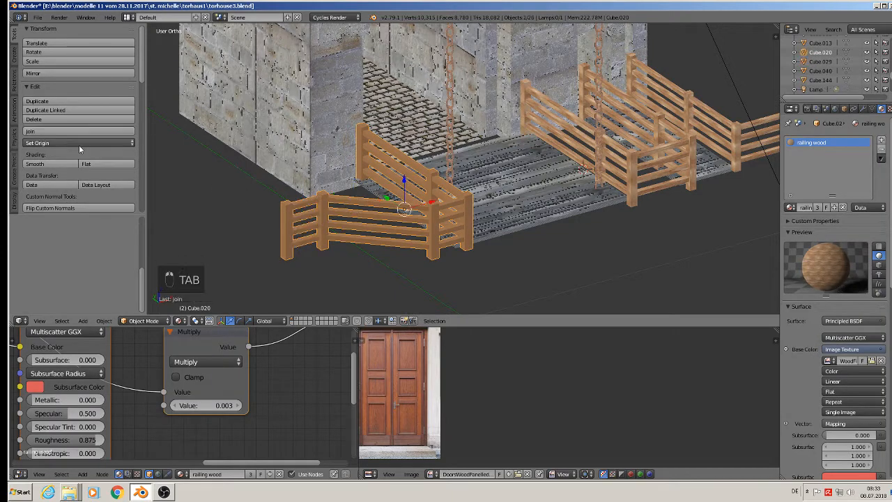
{"action": "key", "text": "a"}
{"action": "key", "text": "a"}
{"action": "key", "text": "a"}
{"action": "key", "text": "a"}
{"action": "key", "text": "a"}
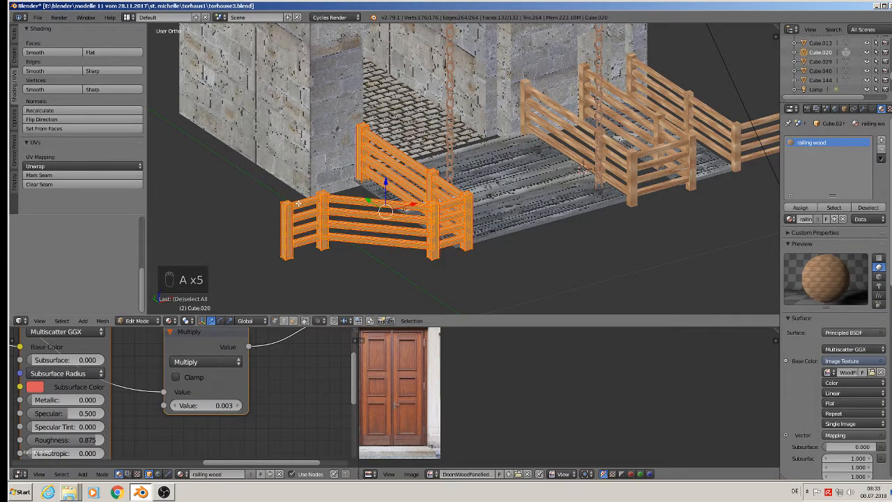
{"action": "key", "text": "u"}
{"action": "left_click", "coordinate": [298, 203]}
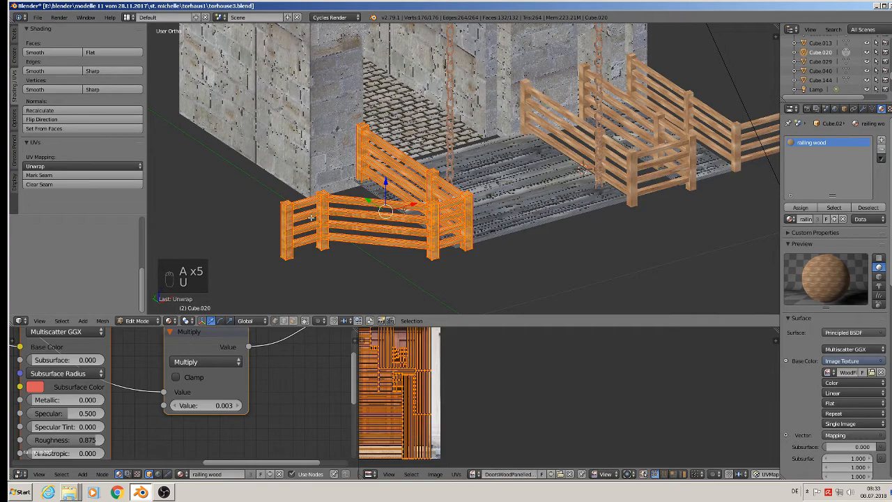
{"action": "scroll", "coordinate": [311, 218], "scroll_direction": "up", "scroll_amount": 3}
{"action": "key", "text": "Tab"}
{"action": "key", "text": "Tab"}
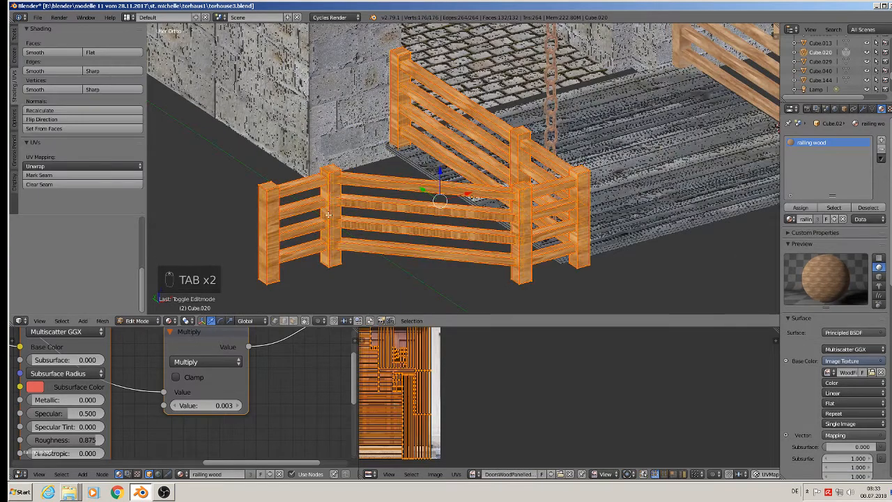
- In face select mode, select the visible side faces of the two posts flanking the joined short rail section
{"action": "right_click", "coordinate": [327, 216]}
{"action": "left_click", "coordinate": [294, 321]}
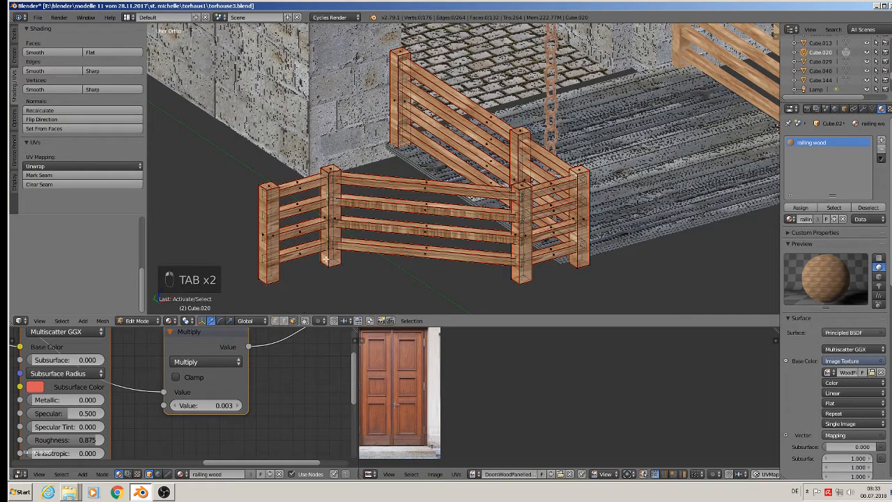
{"action": "right_click", "coordinate": [327, 218]}
{"action": "right_click", "coordinate": [337, 209], "text": "shift"}
{"action": "right_click", "coordinate": [272, 231], "text": "shift"}
{"action": "right_click", "coordinate": [262, 232], "text": "shift"}
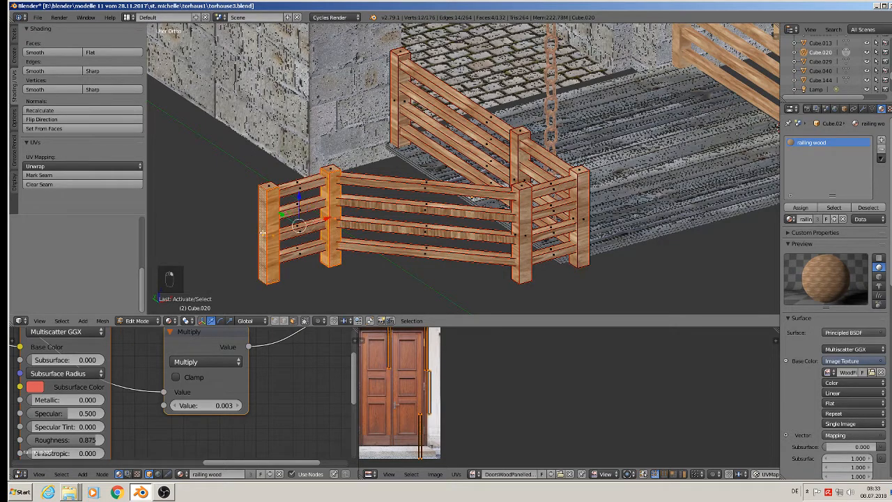
- Add the side faces of the remaining posts along the joined railing, up to the gatehouse wall, to the selection
{"action": "right_click", "coordinate": [514, 237], "text": "shift"}
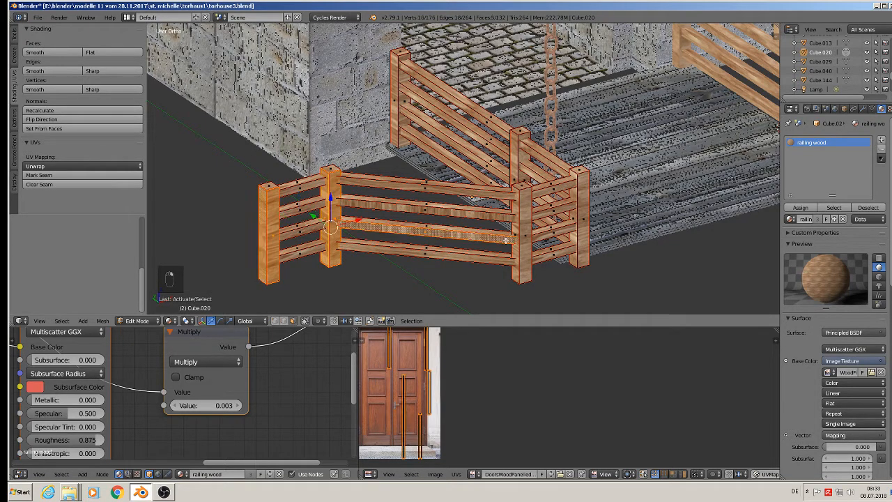
{"action": "right_click", "coordinate": [506, 240], "text": "shift"}
{"action": "right_click", "coordinate": [515, 232], "text": "shift"}
{"action": "right_click", "coordinate": [525, 231], "text": "shift"}
{"action": "right_click", "coordinate": [584, 214], "text": "shift"}
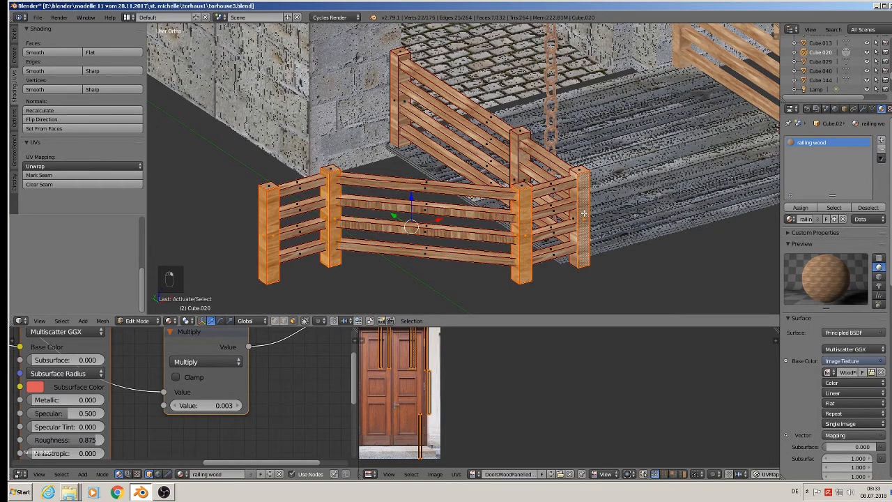
{"action": "middle_click_drag", "start_coordinate": [584, 213], "coordinate": [516, 244]}
{"action": "right_click", "coordinate": [497, 252], "text": "shift"}
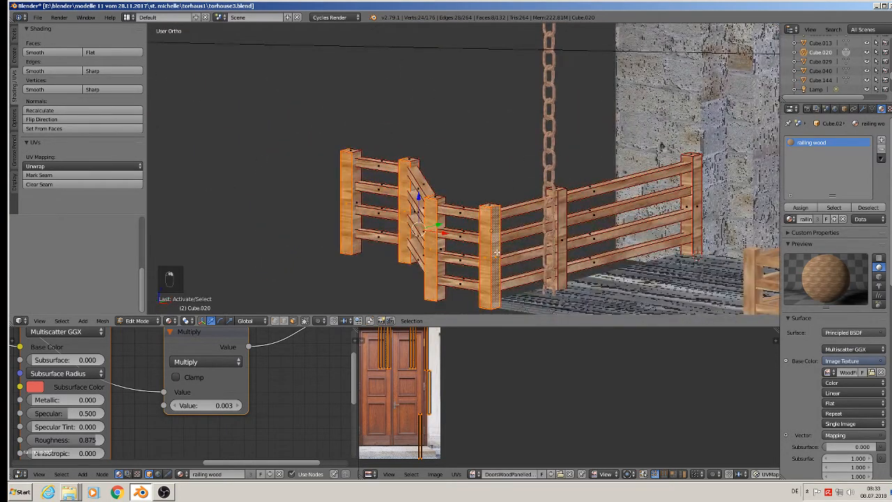
{"action": "right_click", "coordinate": [562, 239], "text": "shift"}
{"action": "right_click", "coordinate": [554, 242], "text": "shift"}
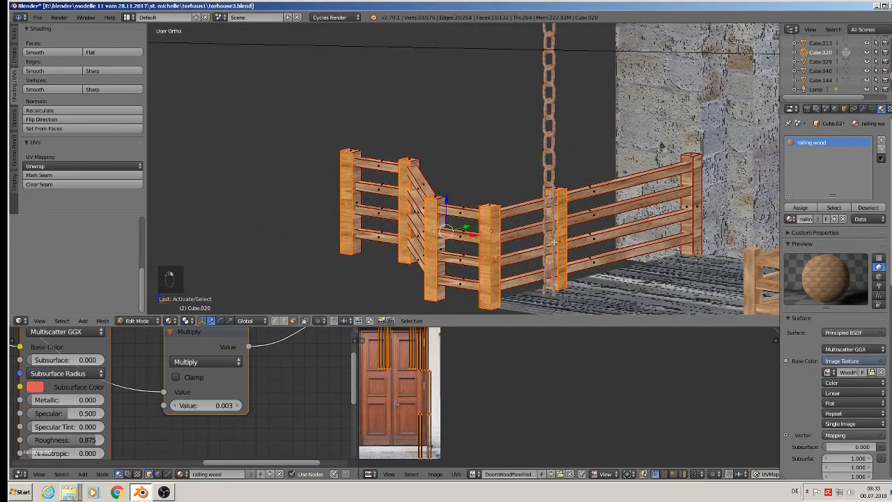
{"action": "right_click", "coordinate": [683, 208], "text": "shift"}
{"action": "right_click", "coordinate": [701, 204], "text": "shift"}
- Extend the selection with the post side faces on the reverse side of the railing, including the wall-side end post
{"action": "middle_click_drag", "start_coordinate": [602, 235], "coordinate": [417, 210]}
{"action": "right_click", "coordinate": [420, 209], "text": "shift"}
{"action": "right_click", "coordinate": [439, 208], "text": "shift"}
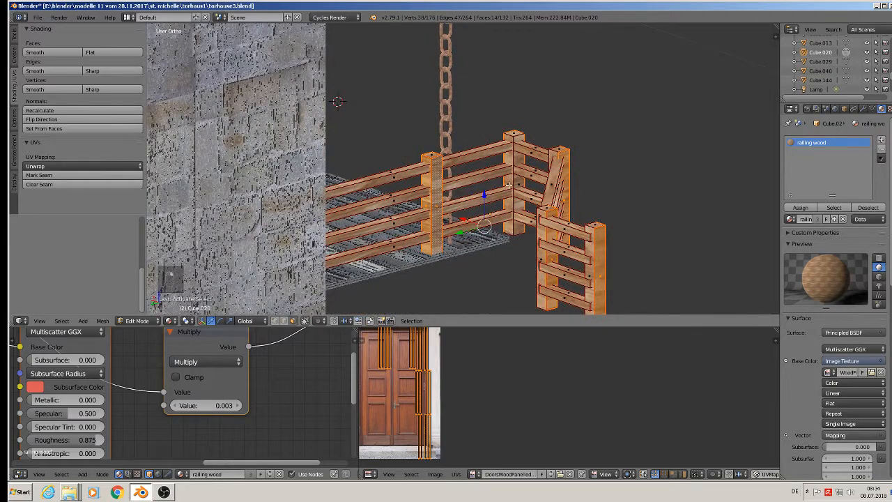
{"action": "right_click", "coordinate": [509, 185], "text": "shift"}
{"action": "right_click", "coordinate": [517, 187], "text": "shift"}
{"action": "middle_click_drag", "start_coordinate": [517, 187], "coordinate": [526, 191]}
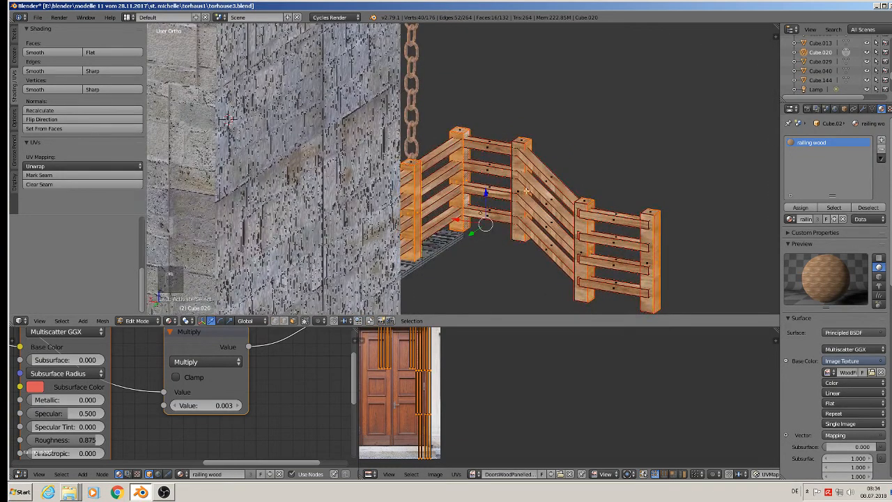
{"action": "right_click", "coordinate": [520, 193], "text": "shift"}
{"action": "right_click", "coordinate": [582, 249], "text": "shift"}
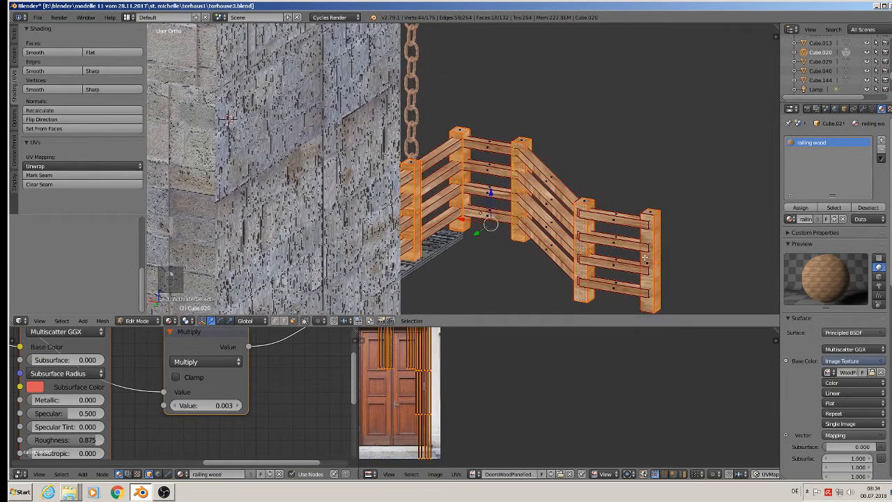
{"action": "middle_click_drag", "start_coordinate": [646, 258], "coordinate": [242, 275]}
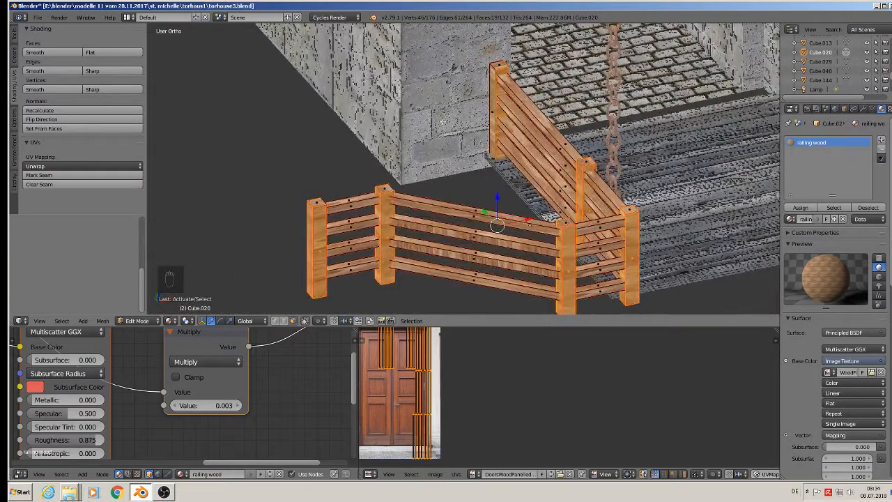
{"action": "right_click", "coordinate": [495, 108], "text": "shift"}
{"action": "middle_click_drag", "start_coordinate": [505, 172], "coordinate": [419, 151]}
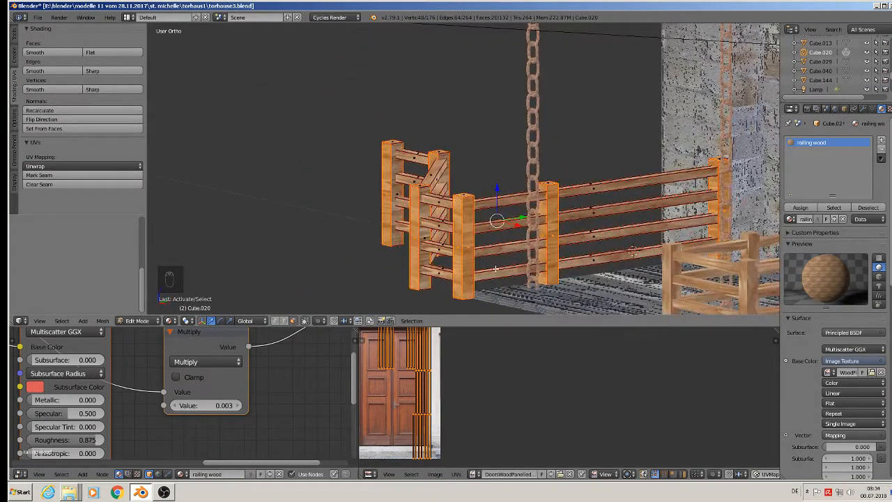
- Rotate the selected post faces' UVs by 90 degrees, deselect the mesh and leave Edit Mode
{"action": "type", "text": "r90"}
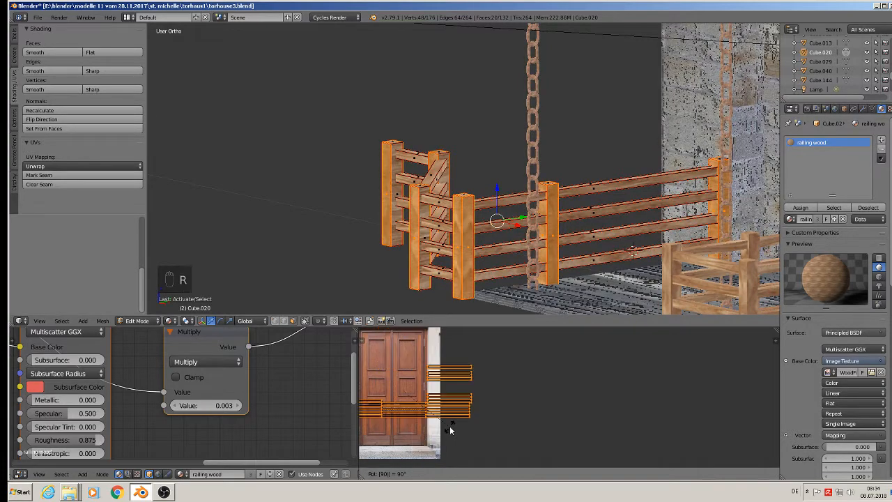
{"action": "key", "text": "Return"}
{"action": "key", "text": "a"}
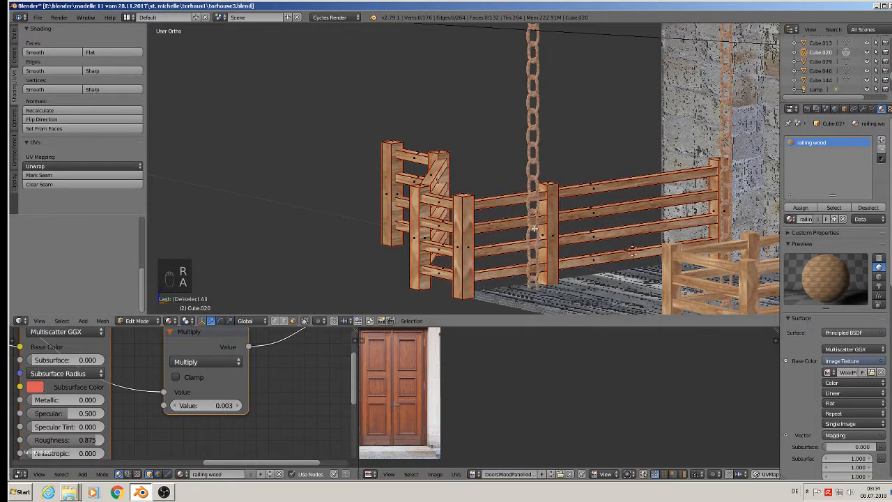
{"action": "key", "text": "Tab"}
- Check the finished railings from outside the gatehouse and save the Blender file
{"action": "middle_click_drag", "start_coordinate": [534, 236], "coordinate": [419, 259]}
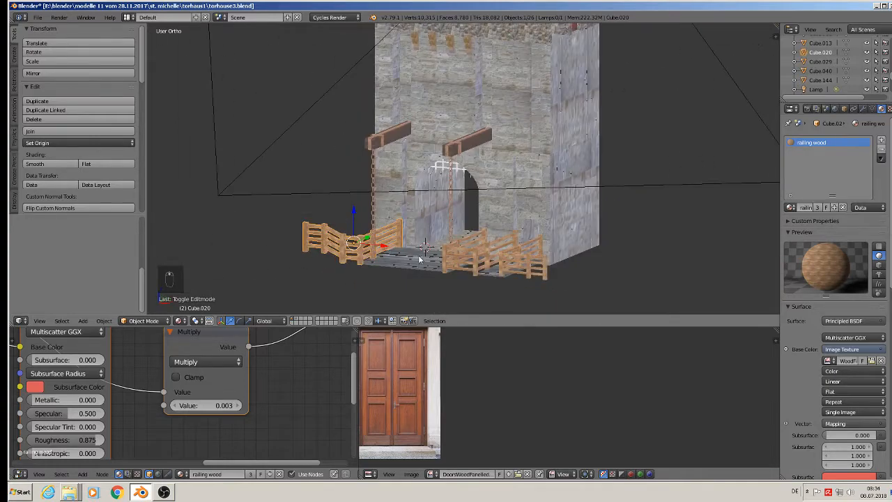
{"action": "middle_click_drag", "start_coordinate": [334, 174], "coordinate": [265, 160]}
{"action": "left_click", "coordinate": [37, 17]}
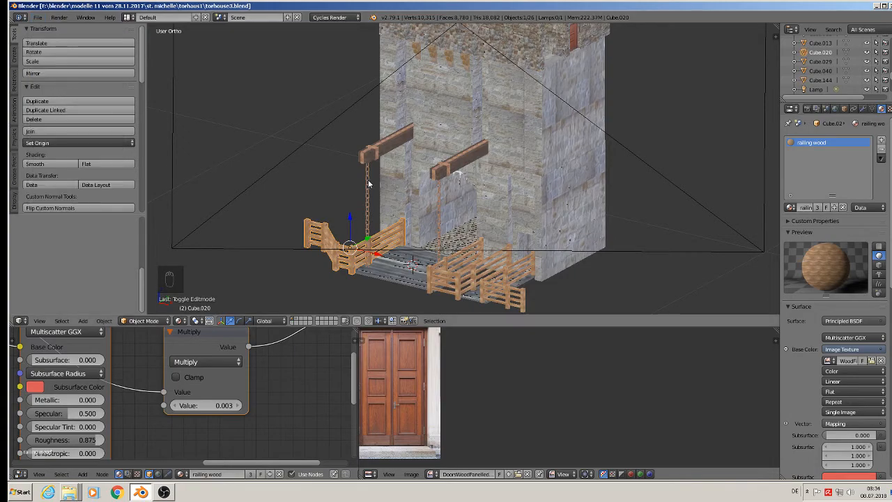
- Select the white portcullis in the gate arch and move it along the Y axis out in front of the gatehouse
{"action": "scroll", "coordinate": [373, 183], "scroll_direction": "up", "scroll_amount": 4}
{"action": "middle_click_drag", "start_coordinate": [430, 185], "coordinate": [492, 149]}
{"action": "scroll", "coordinate": [492, 149], "scroll_direction": "up", "scroll_amount": 4}
{"action": "right_click", "coordinate": [520, 152]}
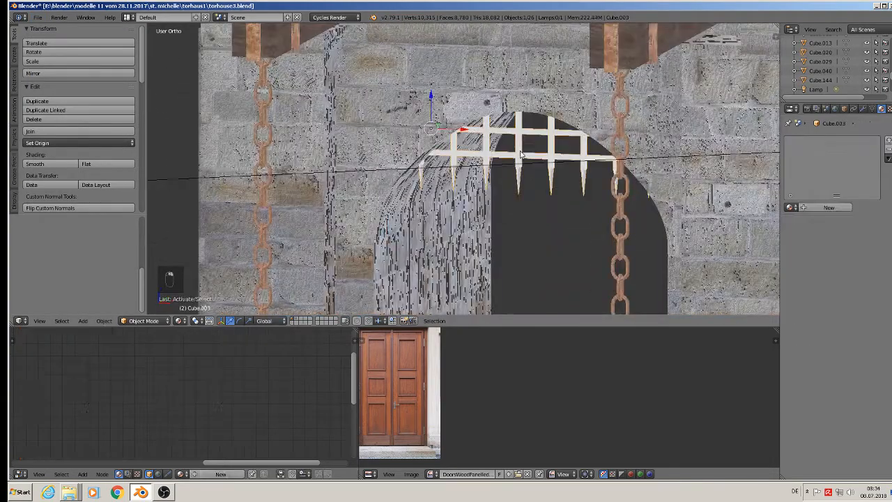
{"action": "scroll", "coordinate": [536, 203], "scroll_direction": "down", "scroll_amount": 4}
{"action": "middle_click_drag", "start_coordinate": [536, 203], "coordinate": [508, 210]}
{"action": "scroll", "coordinate": [508, 211], "scroll_direction": "down", "scroll_amount": 3}
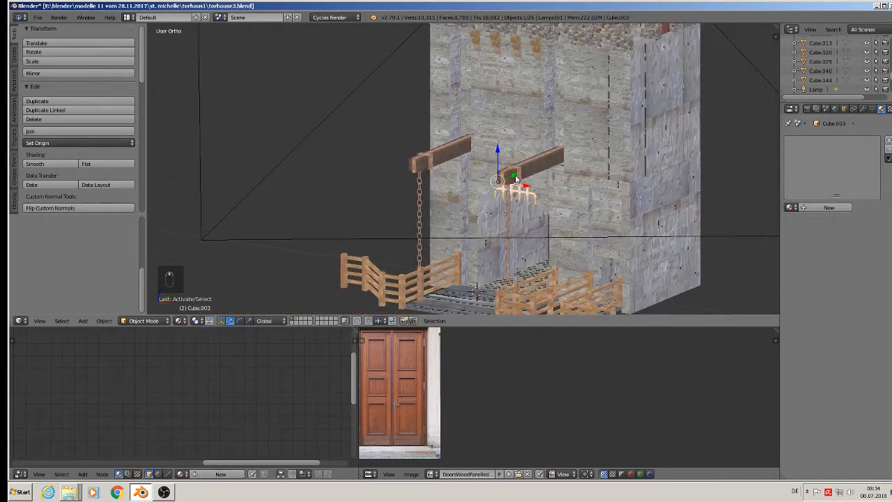
{"action": "left_click_drag", "start_coordinate": [516, 179], "coordinate": [418, 213]}
{"action": "middle_click_drag", "start_coordinate": [428, 208], "coordinate": [509, 185], "text": "shift"}
{"action": "scroll", "coordinate": [505, 183], "scroll_direction": "up", "scroll_amount": 7}
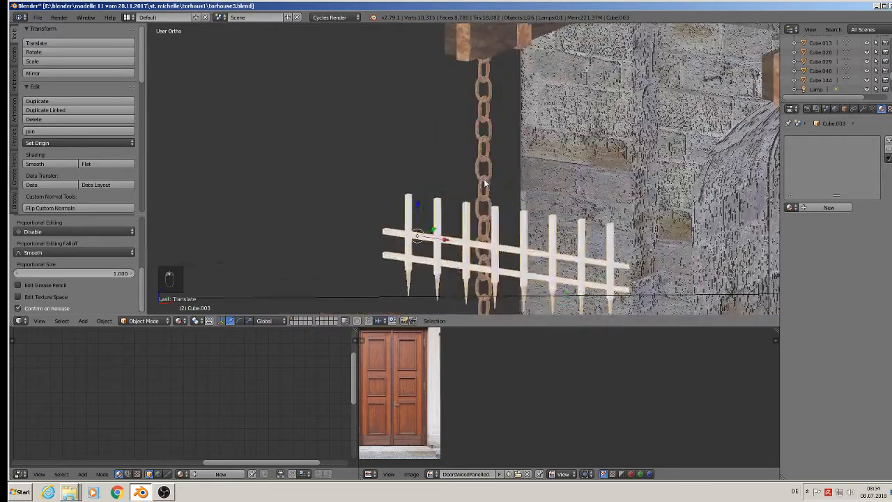
- In Edit Mode, select the face loop along the portcullis's upper crossbar and mark its edges as seams
{"action": "key", "text": "Tab"}
{"action": "scroll", "coordinate": [497, 200], "scroll_direction": "up", "scroll_amount": 5}
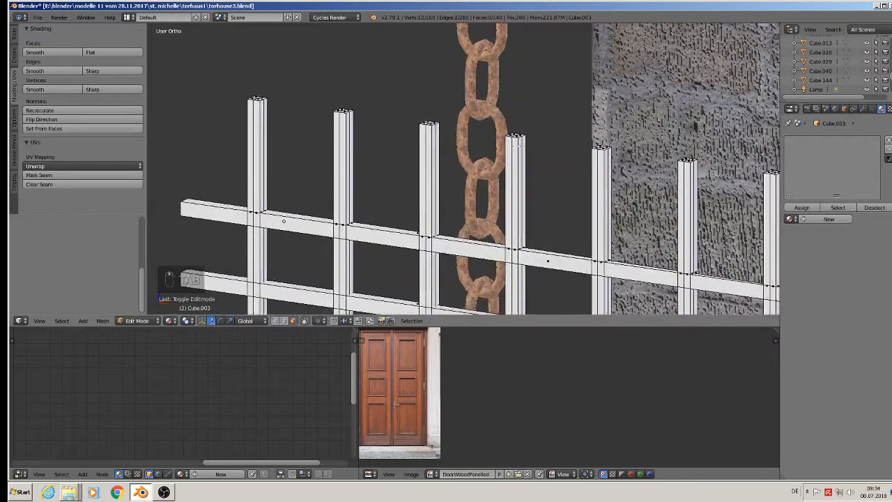
{"action": "scroll", "coordinate": [498, 199], "scroll_direction": "down", "scroll_amount": 3}
{"action": "middle_click_drag", "start_coordinate": [463, 213], "coordinate": [524, 204], "text": "shift"}
{"action": "scroll", "coordinate": [523, 203], "scroll_direction": "up", "scroll_amount": 3}
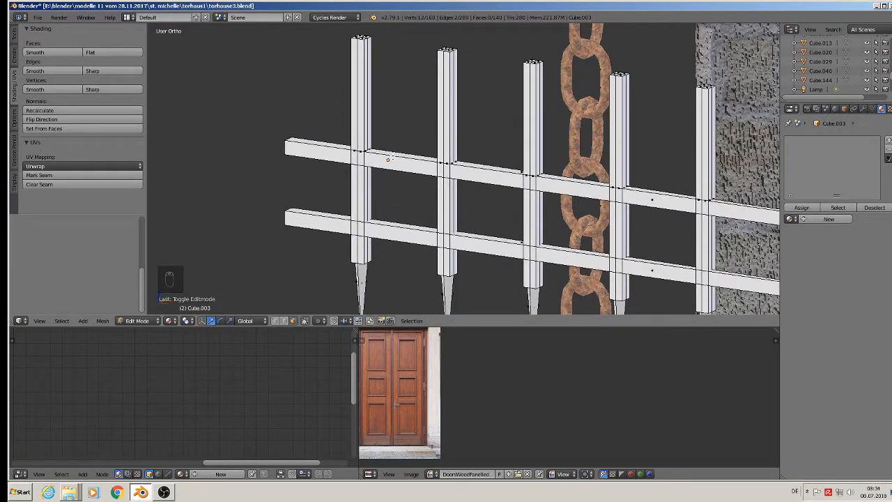
{"action": "key", "text": "a"}
{"action": "right_click", "coordinate": [400, 161], "text": "alt"}
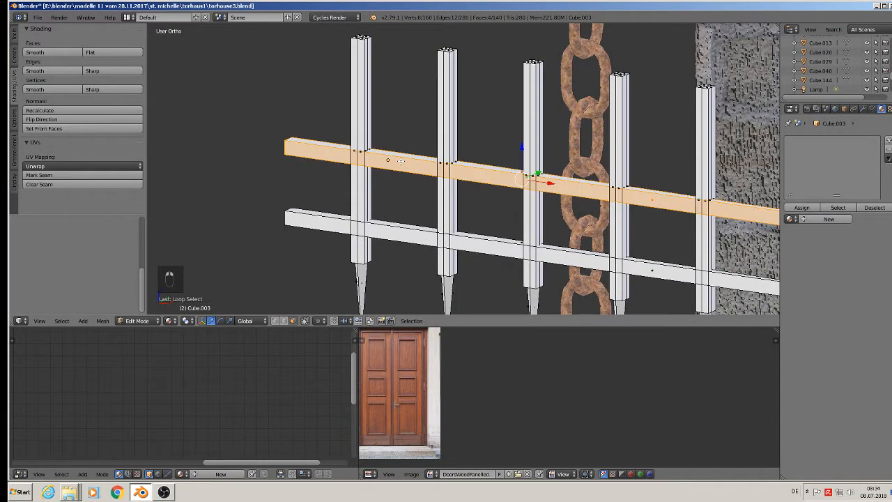
{"action": "scroll", "coordinate": [405, 170], "scroll_direction": "down", "scroll_amount": 3}
{"action": "middle_click_drag", "start_coordinate": [429, 201], "coordinate": [326, 185], "text": "shift"}
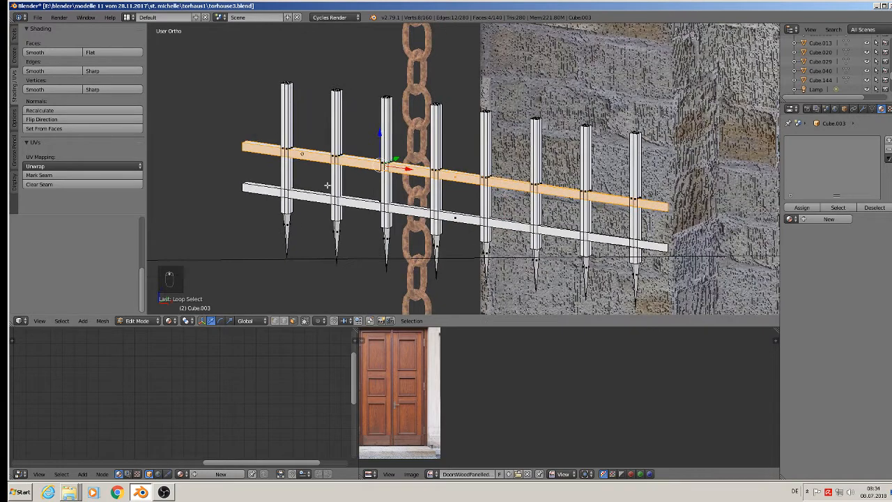
{"action": "left_click", "coordinate": [91, 175]}
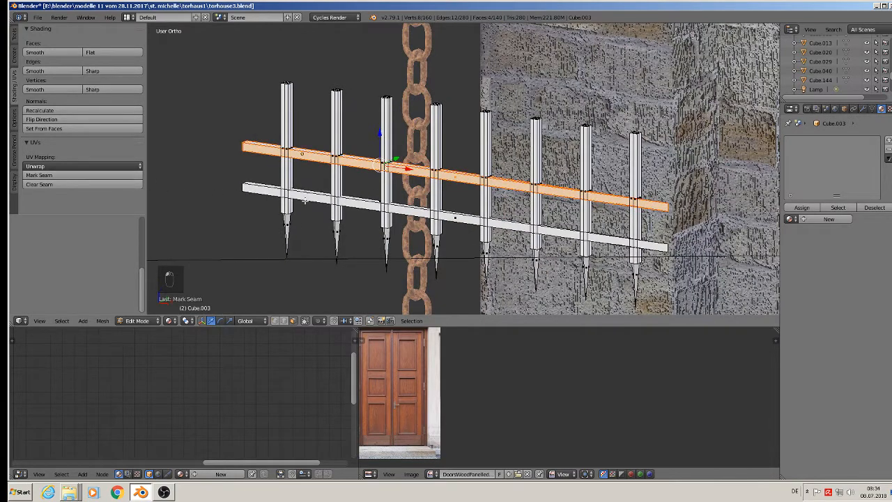
- Clear the selection, select the whole linked lower crossbar of the portcullis and mark its edges as seams
{"action": "key", "text": "Tab"}
{"action": "key", "text": "Tab"}
{"action": "key", "text": "a"}
{"action": "key", "text": "a"}
{"action": "key", "text": "a"}
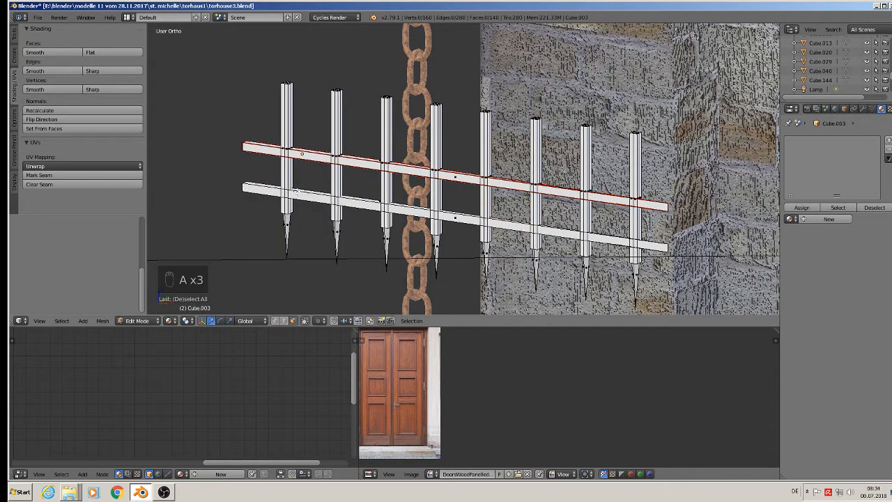
{"action": "key", "text": "l"}
{"action": "key", "text": "l"}
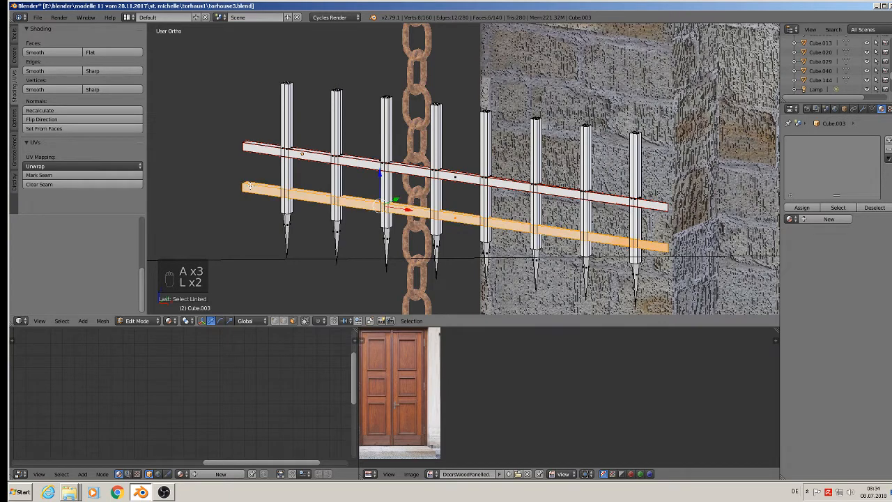
{"action": "left_click", "coordinate": [65, 175]}
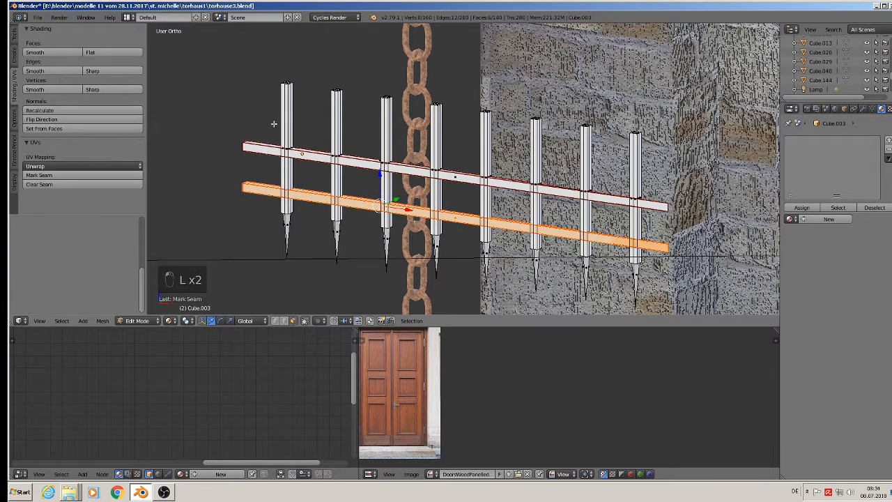
- In edge select mode, select long vertical edges on opposite sides of the portcullis's outermost bar
{"action": "key", "text": "Tab"}
{"action": "scroll", "coordinate": [274, 123], "scroll_direction": "up", "scroll_amount": 3}
{"action": "key", "text": "Tab"}
{"action": "scroll", "coordinate": [298, 160], "scroll_direction": "up", "scroll_amount": 1}
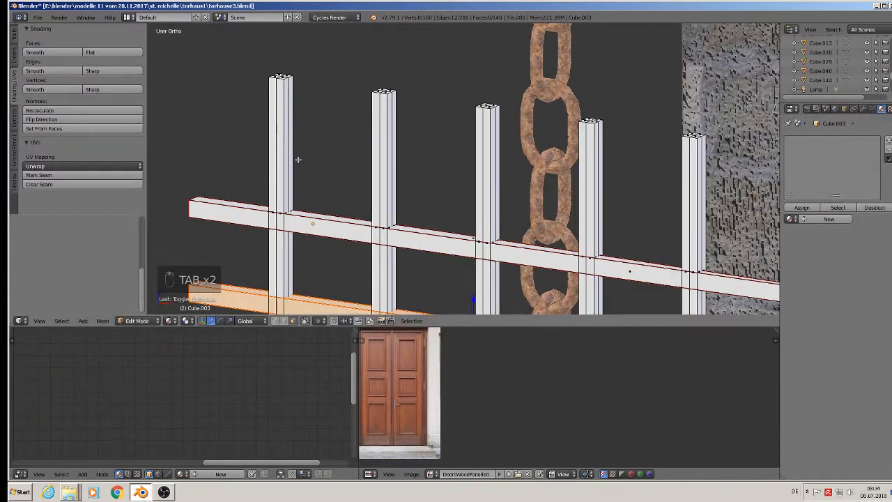
{"action": "middle_click_drag", "start_coordinate": [316, 179], "coordinate": [380, 90], "text": "shift"}
{"action": "scroll", "coordinate": [366, 217], "scroll_direction": "up", "scroll_amount": 1}
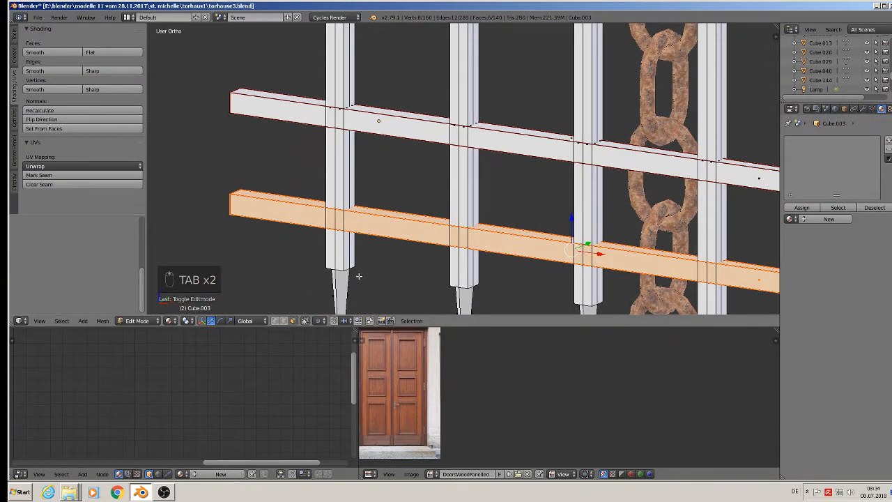
{"action": "scroll", "coordinate": [359, 276], "scroll_direction": "up", "scroll_amount": 1}
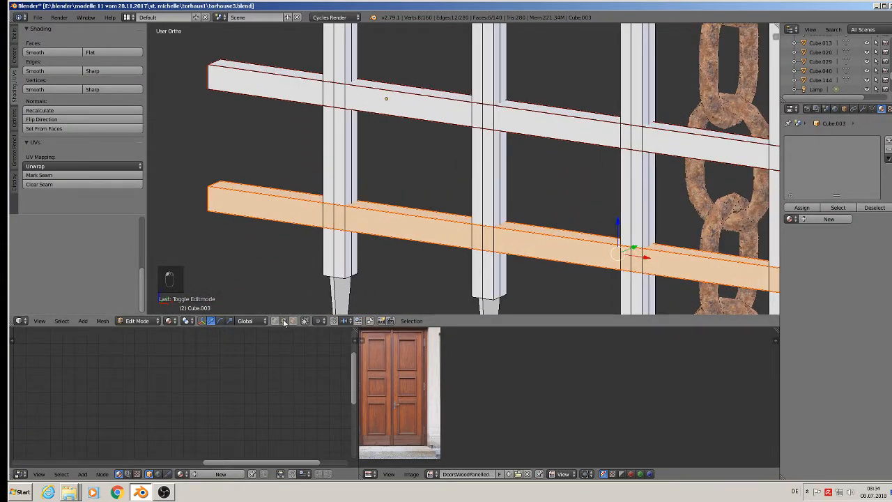
{"action": "right_click", "coordinate": [344, 249]}
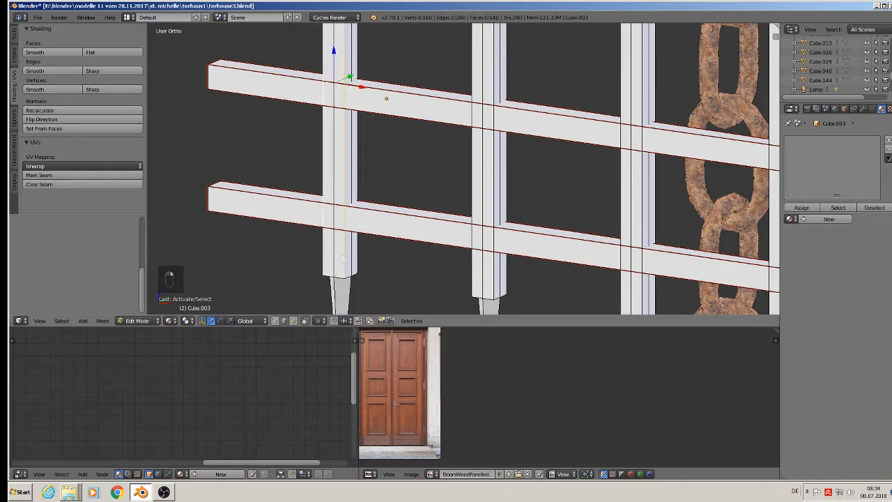
{"action": "middle_click_drag", "start_coordinate": [353, 259], "coordinate": [503, 286]}
{"action": "right_click", "coordinate": [322, 73], "text": "shift"}
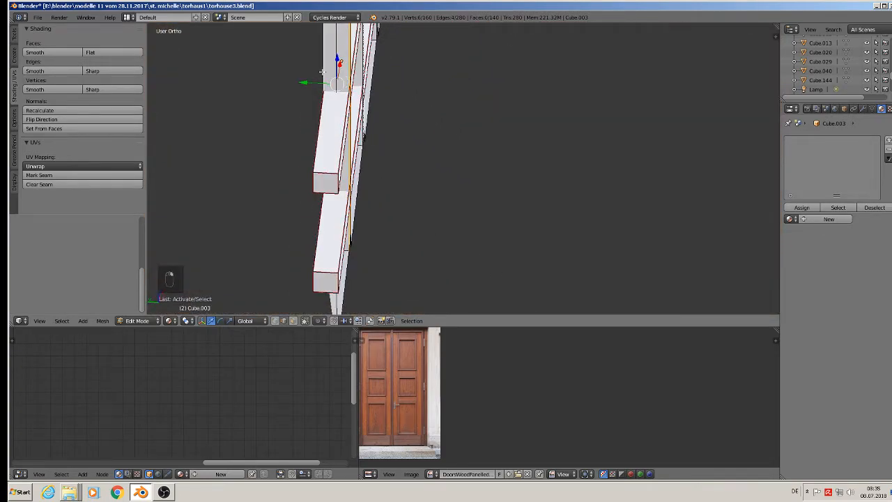
- Add the outline edges of the outermost bar's upper end to the selection and mark the selected edges as seams
{"action": "middle_click_drag", "start_coordinate": [322, 72], "coordinate": [306, 253], "text": "shift"}
{"action": "scroll", "coordinate": [314, 148], "scroll_direction": "up", "scroll_amount": 2}
{"action": "right_click", "coordinate": [307, 115], "text": "shift"}
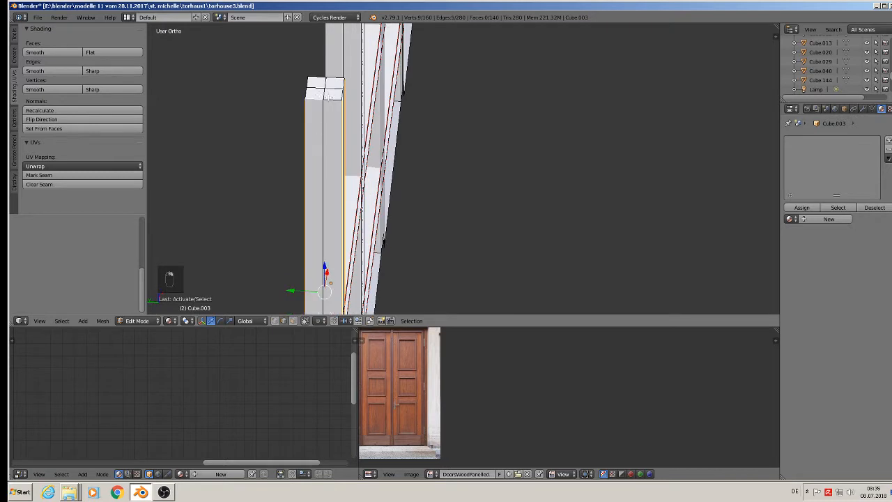
{"action": "right_click", "coordinate": [339, 83], "text": "shift"}
{"action": "right_click", "coordinate": [332, 77], "text": "shift"}
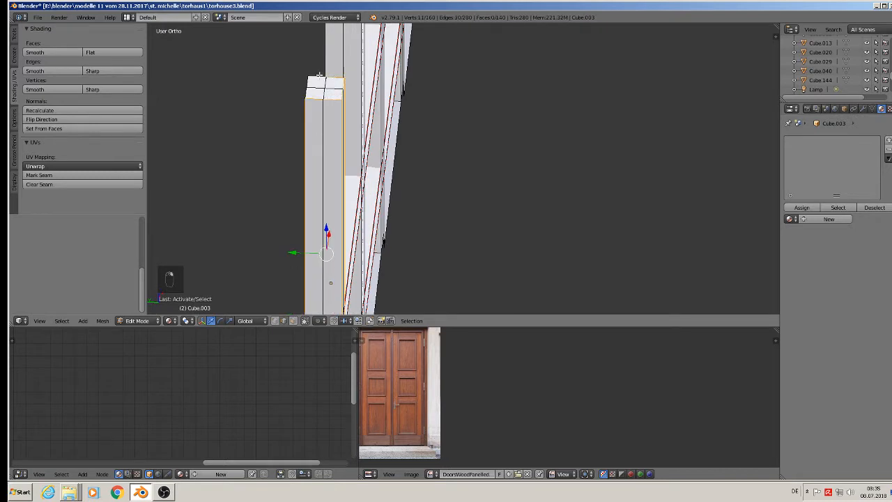
{"action": "right_click", "coordinate": [308, 81], "text": "shift"}
{"action": "left_click", "coordinate": [69, 175]}
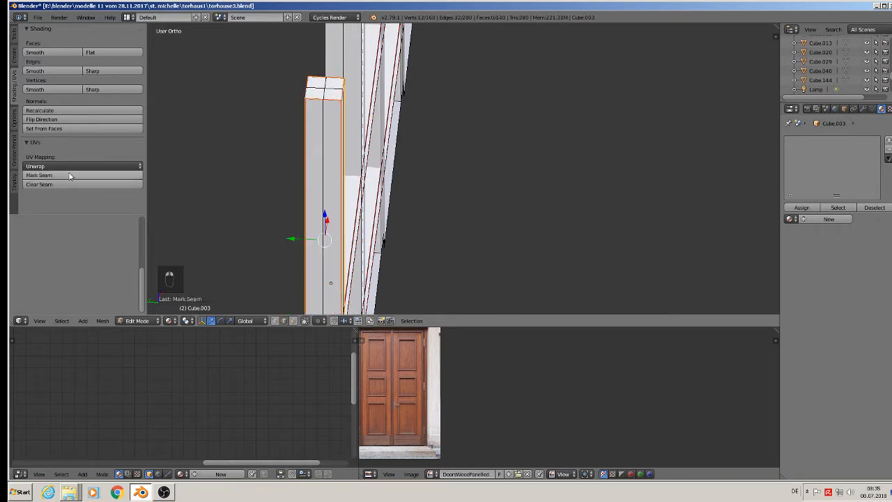
- Add one spike edge and the outline edges where the spike meets the outermost bar to the selection, and mark them as seams
{"action": "middle_click_drag", "start_coordinate": [306, 189], "coordinate": [290, 102]}
{"action": "middle_click_drag", "start_coordinate": [352, 243], "coordinate": [367, 161]}
{"action": "middle_click_drag", "start_coordinate": [365, 199], "coordinate": [369, 145]}
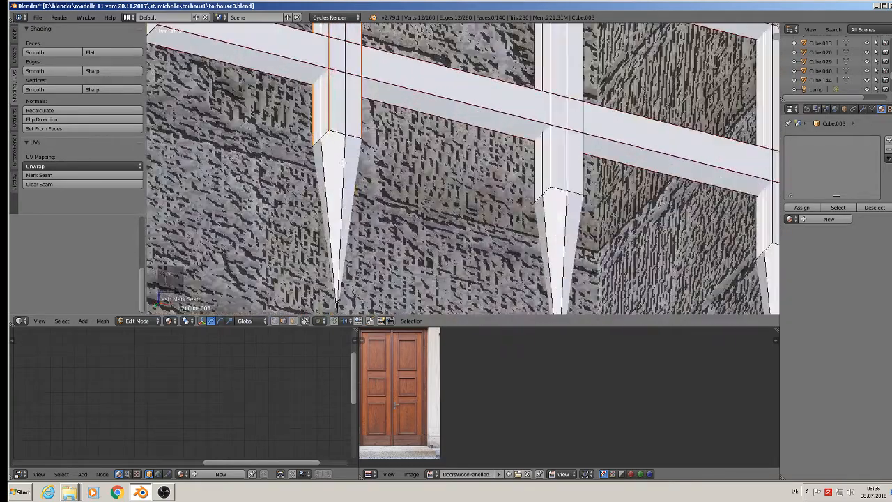
{"action": "right_click", "coordinate": [344, 153]}
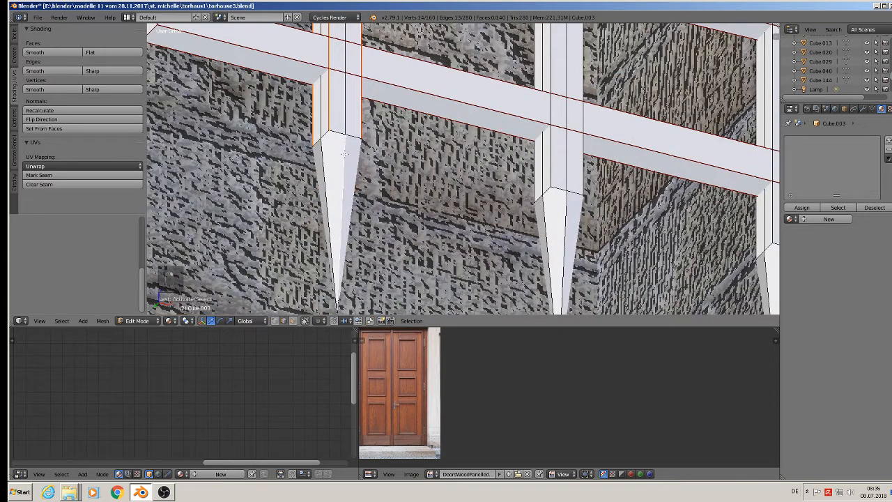
{"action": "right_click", "coordinate": [350, 135], "text": "shift"}
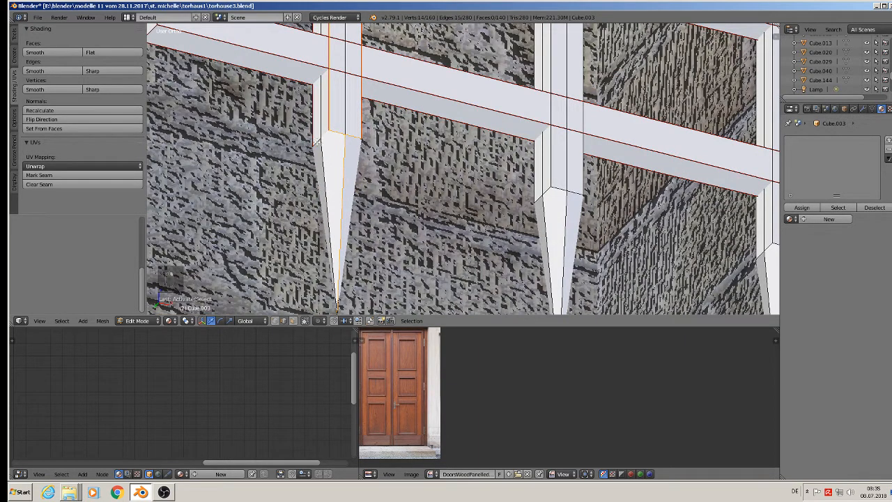
{"action": "middle_click_drag", "start_coordinate": [316, 143], "coordinate": [419, 170]}
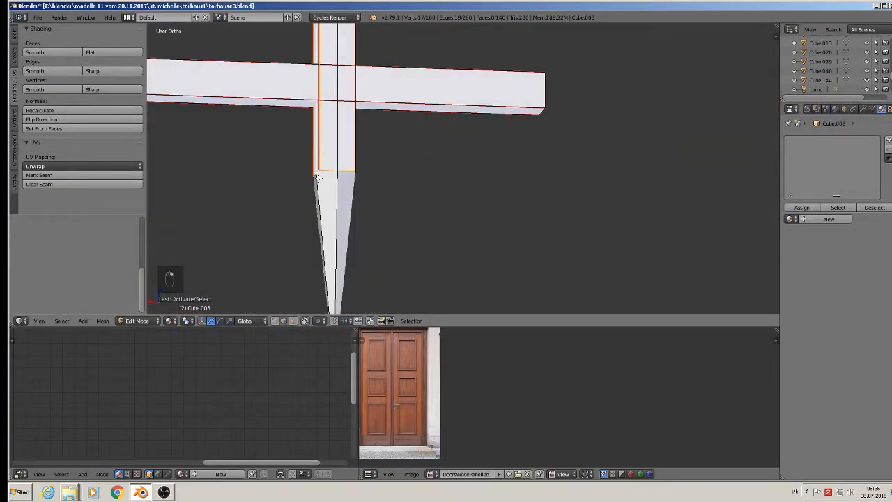
{"action": "left_click", "coordinate": [39, 175]}
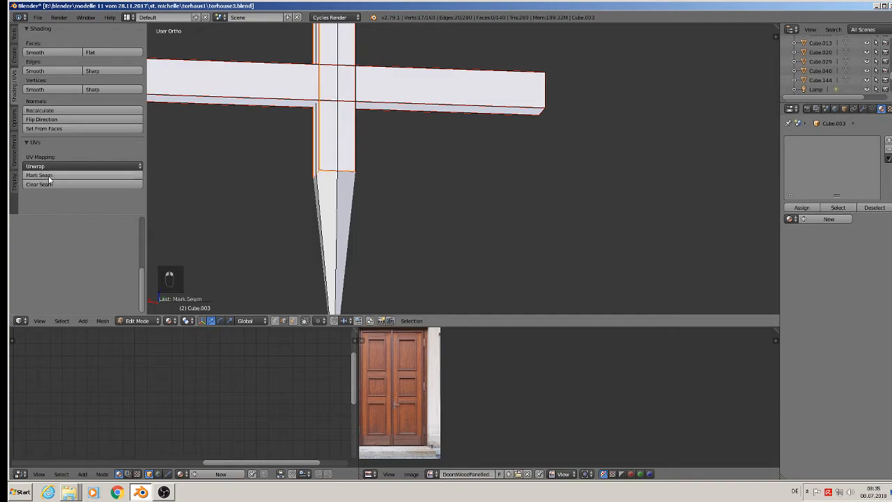
- Select the long vertical edges on opposite sides of the portcullis's second bar
{"action": "middle_click_drag", "start_coordinate": [468, 186], "coordinate": [500, 209]}
{"action": "right_click", "coordinate": [466, 196]}
{"action": "right_click", "coordinate": [499, 197], "text": "shift"}
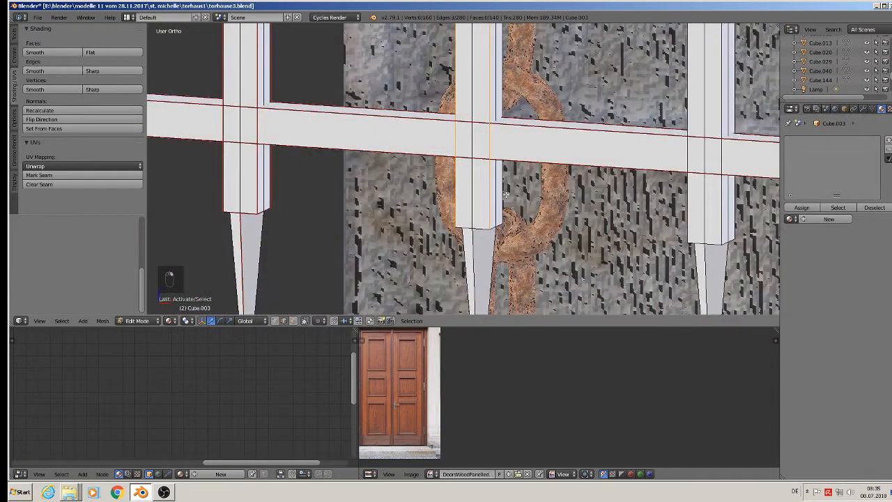
{"action": "right_click", "coordinate": [500, 225]}
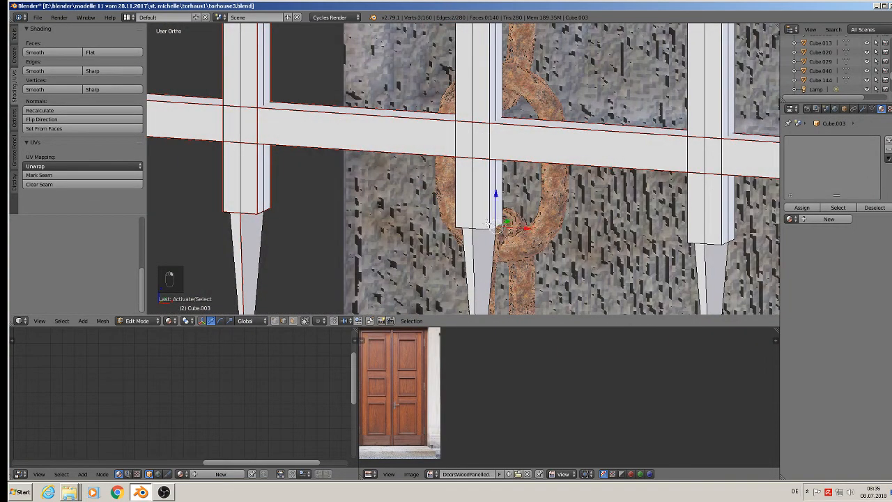
{"action": "right_click", "coordinate": [502, 202], "text": "alt"}
{"action": "right_click", "coordinate": [470, 206], "text": "alt+shift"}
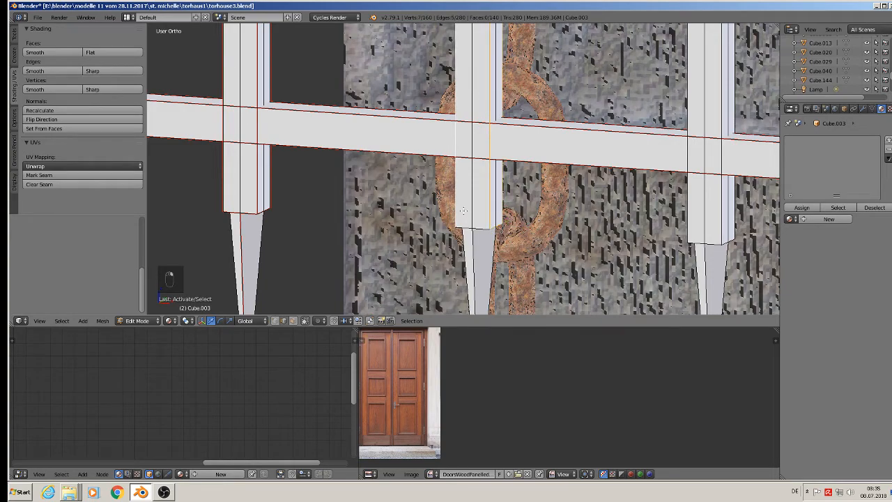
- Add one spike edge and the outline edges at the base of the second bar's spike to the selection
{"action": "right_click", "coordinate": [483, 243], "text": "shift"}
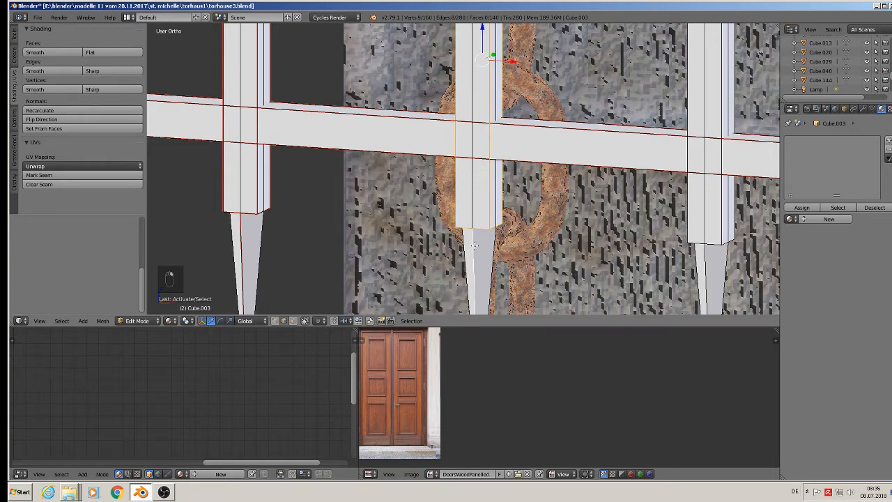
{"action": "middle_click_drag", "start_coordinate": [484, 243], "coordinate": [552, 239]}
{"action": "right_click", "coordinate": [464, 229], "text": "shift"}
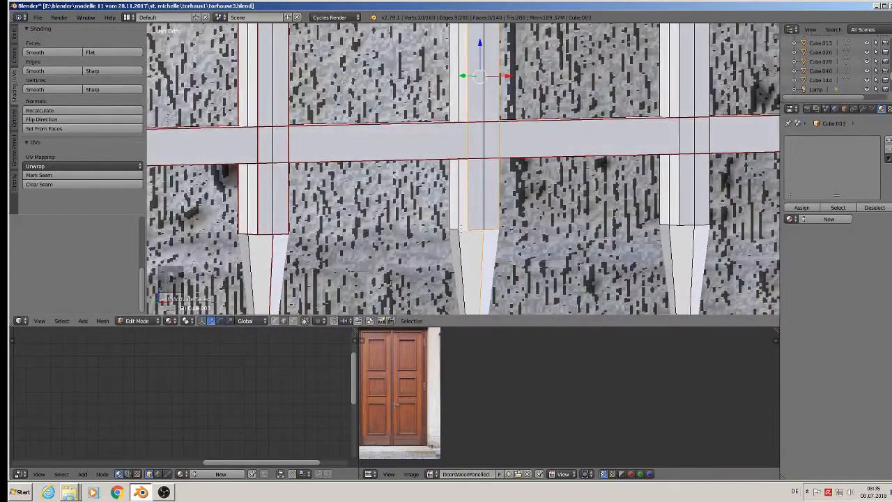
{"action": "right_click", "coordinate": [454, 228], "text": "shift"}
{"action": "right_click", "coordinate": [451, 221], "text": "shift"}
{"action": "middle_click_drag", "start_coordinate": [490, 262], "coordinate": [471, 209], "text": "shift"}
{"action": "middle_click_drag", "start_coordinate": [442, 173], "coordinate": [538, 170]}
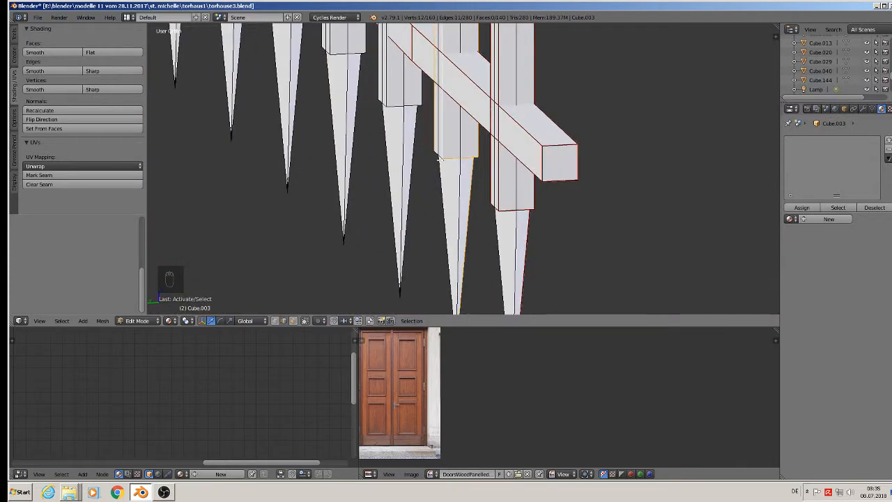
{"action": "right_click", "coordinate": [442, 155], "text": "shift"}
- Add the outline edges of the second bar's upper end to the selection and mark the selected edges as seams
{"action": "middle_click_drag", "start_coordinate": [437, 152], "coordinate": [474, 123]}
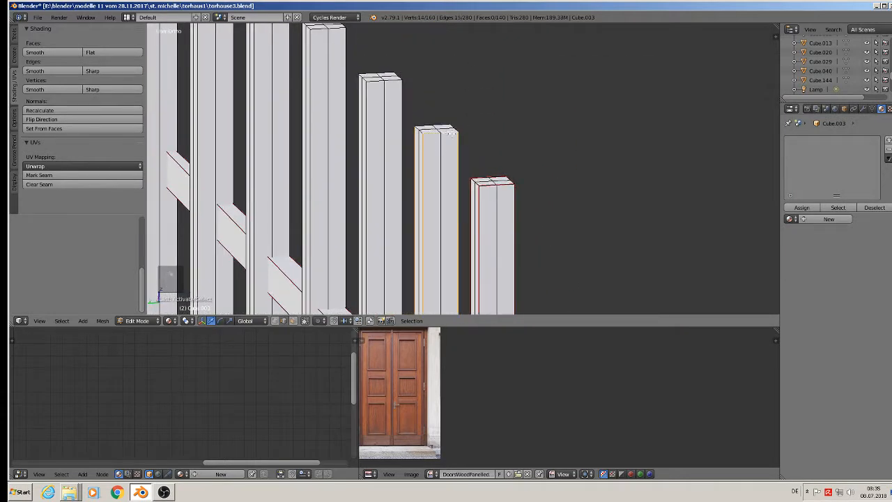
{"action": "scroll", "coordinate": [460, 137], "scroll_direction": "up", "scroll_amount": 4}
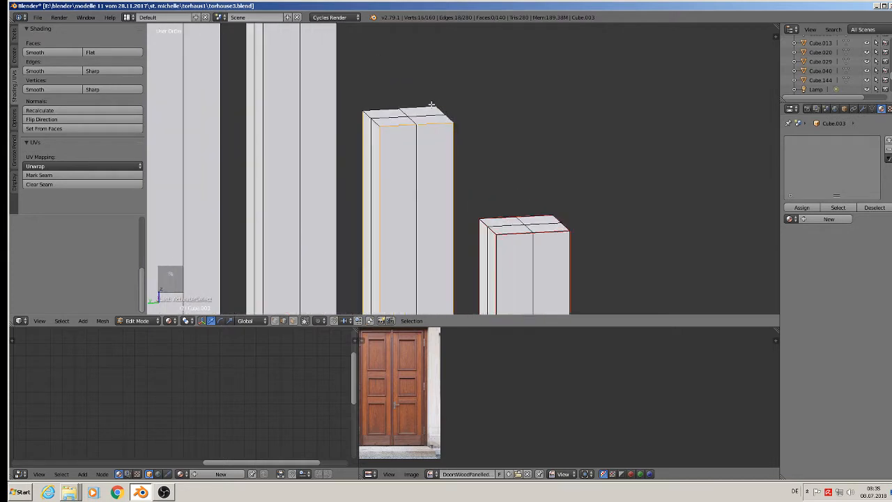
{"action": "right_click", "coordinate": [384, 110], "text": "shift"}
{"action": "right_click_drag", "start_coordinate": [370, 117], "coordinate": [373, 123], "text": "shift"}
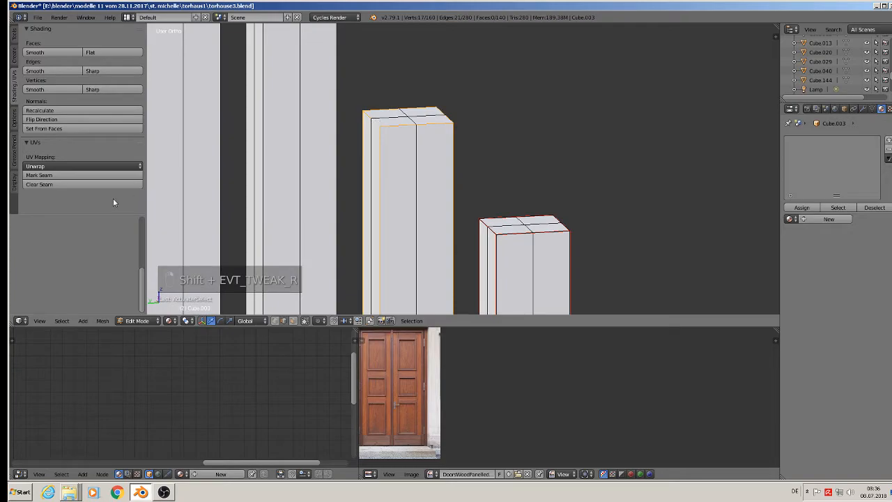
{"action": "left_click", "coordinate": [80, 177]}
- Clear the selection, select the six linked vertical bars that have no seams and delete their vertices
{"action": "scroll", "coordinate": [543, 145], "scroll_direction": "down", "scroll_amount": 4}
{"action": "middle_click_drag", "start_coordinate": [544, 145], "coordinate": [462, 156]}
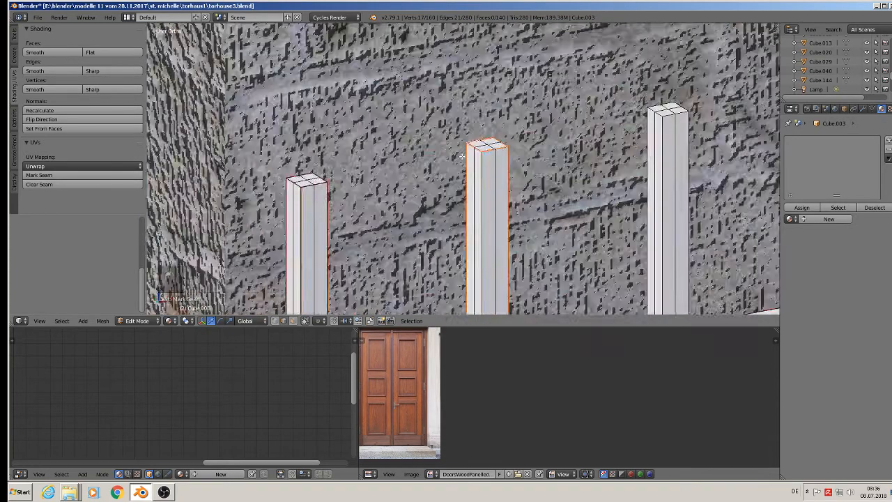
{"action": "scroll", "coordinate": [481, 166], "scroll_direction": "down", "scroll_amount": 8}
{"action": "middle_click_drag", "start_coordinate": [536, 198], "coordinate": [455, 175], "text": "shift"}
{"action": "key", "text": "a"}
{"action": "key", "text": "a"}
{"action": "key", "text": "a"}
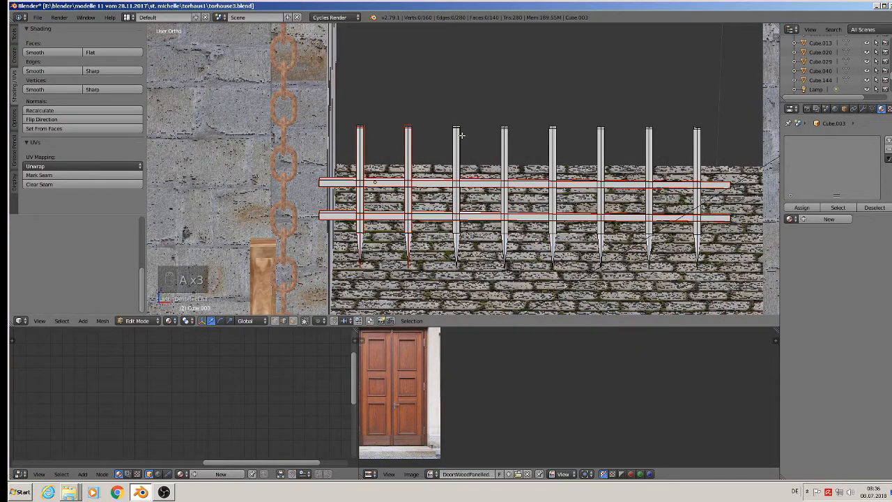
{"action": "key", "text": "l"}
{"action": "key", "text": "l"}
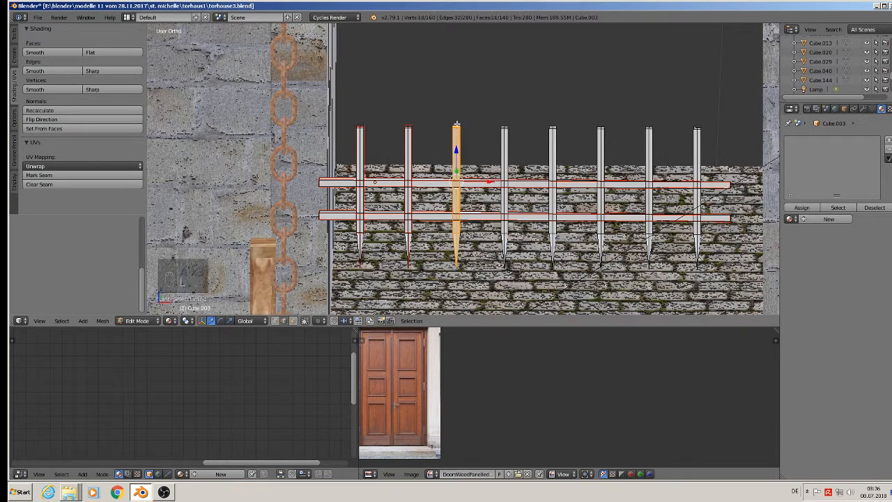
{"action": "key", "text": "l"}
{"action": "key", "text": "l"}
{"action": "key", "text": "l"}
{"action": "key", "text": "l"}
{"action": "key", "text": "l"}
{"action": "key", "text": "l"}
{"action": "key", "text": "l"}
{"action": "key", "text": "l"}
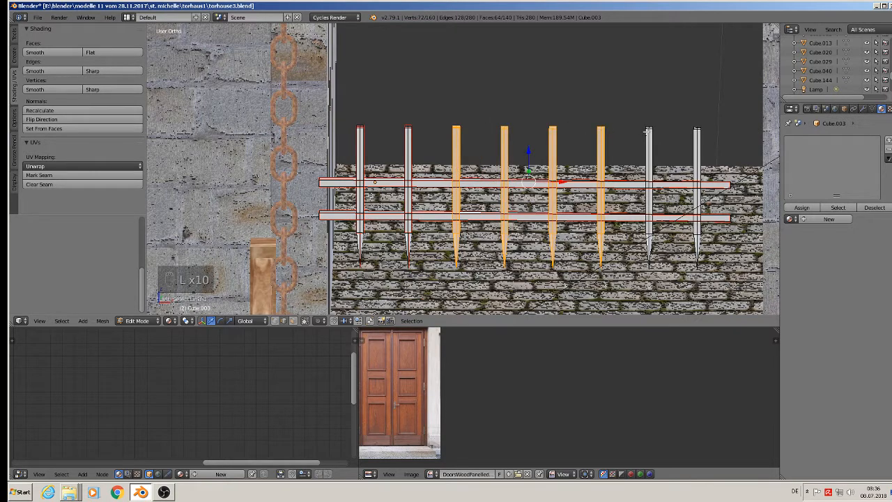
{"action": "key", "text": "l"}
{"action": "key", "text": "l"}
{"action": "key", "text": "l"}
{"action": "key", "text": "l"}
{"action": "key", "text": "x"}
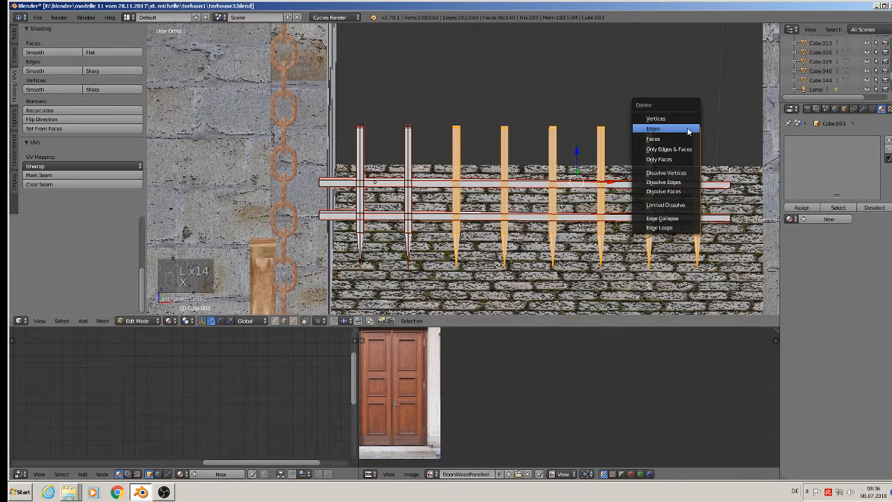
{"action": "left_click", "coordinate": [679, 117]}
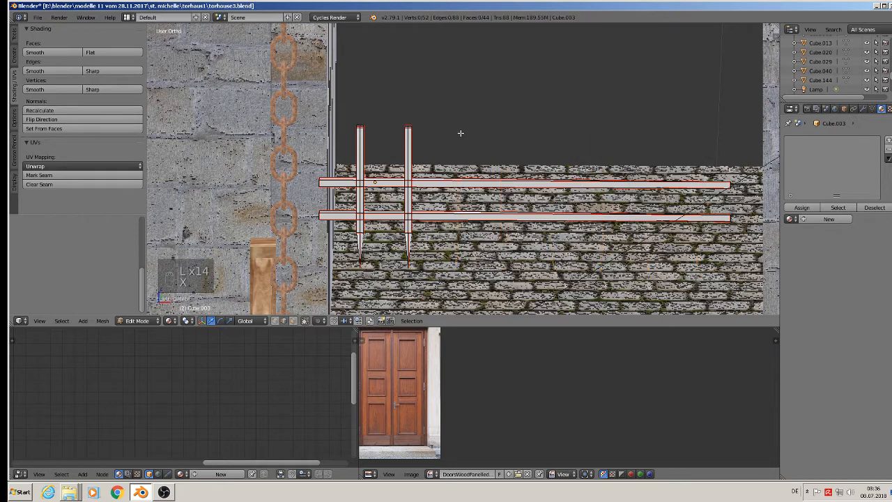
- Separate the second seamed bar into its own object and select it in Object Mode
{"action": "key", "text": "Tab"}
{"action": "key", "text": "Tab"}
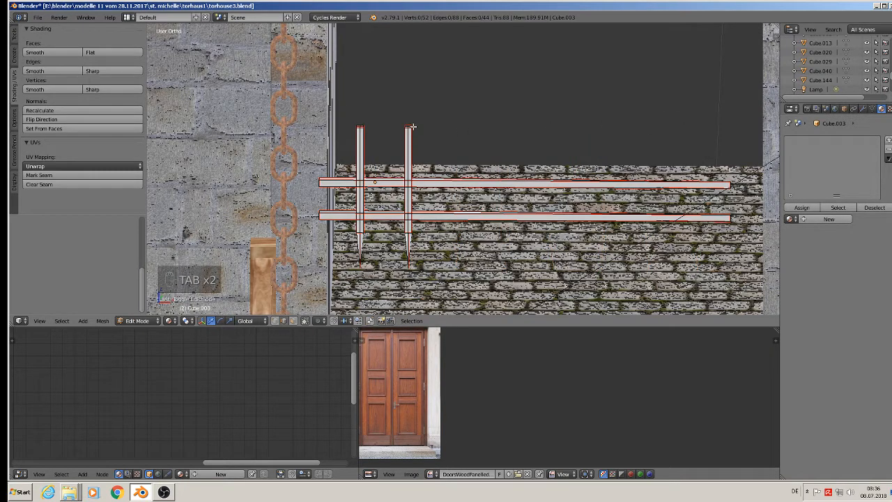
{"action": "key", "text": "l"}
{"action": "key", "text": "p"}
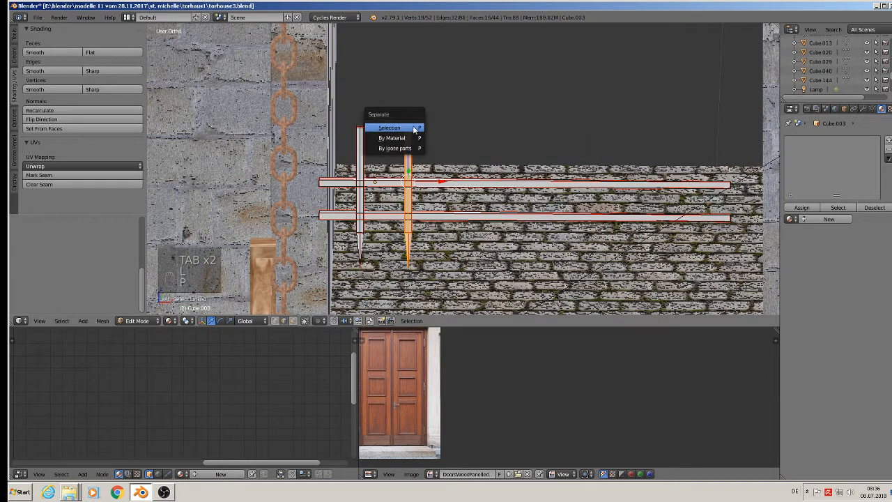
{"action": "left_click", "coordinate": [414, 129]}
{"action": "key", "text": "Tab"}
{"action": "right_click", "coordinate": [411, 142]}
{"action": "key", "text": "Tab"}
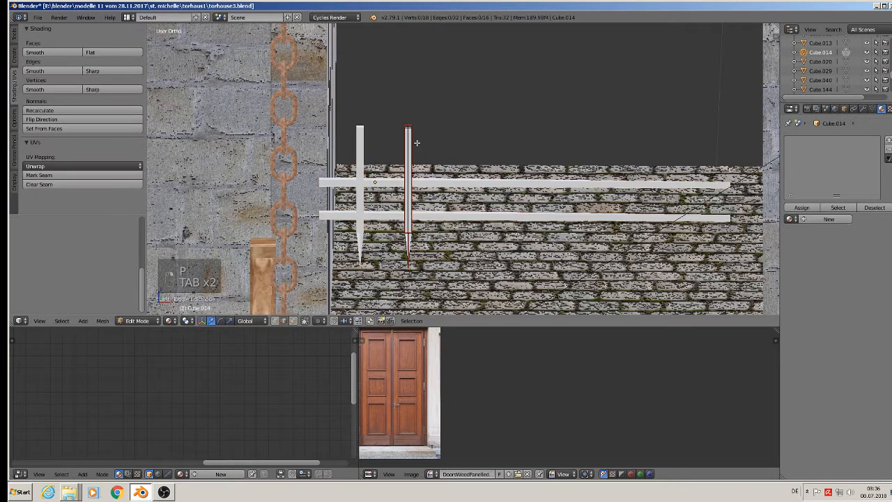
{"action": "key", "text": "Tab"}
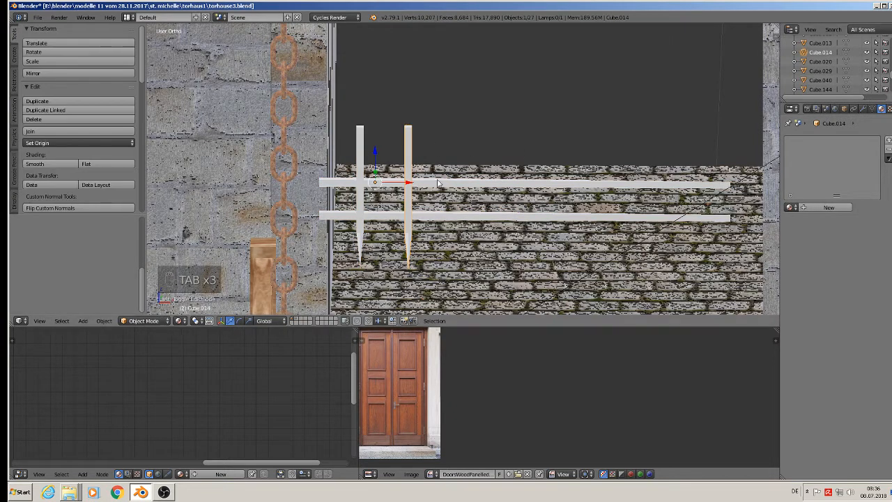
- Apply the separated bar's rotation and scale and set its origin to its geometry
{"action": "left_click", "coordinate": [104, 321]}
{"action": "mouse_move", "coordinate": [171, 253]}
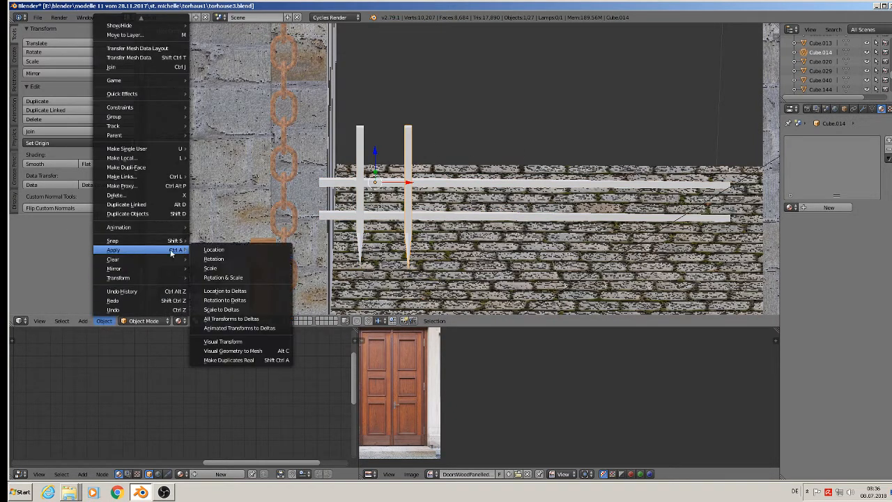
{"action": "left_click", "coordinate": [237, 277]}
{"action": "left_click", "coordinate": [71, 142]}
{"action": "left_click", "coordinate": [82, 164]}
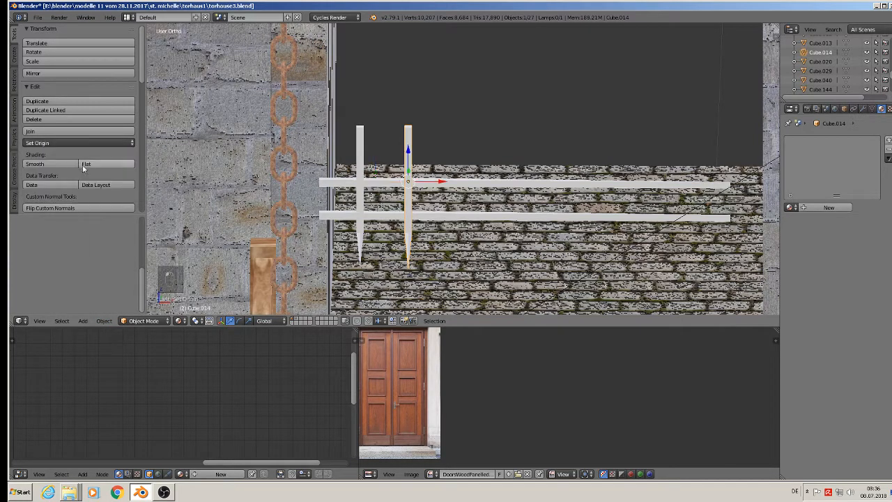
- Add an Array modifier to the bar with a count of 7 and a relative X offset of 7.2, and apply it
{"action": "left_click", "coordinate": [863, 108]}
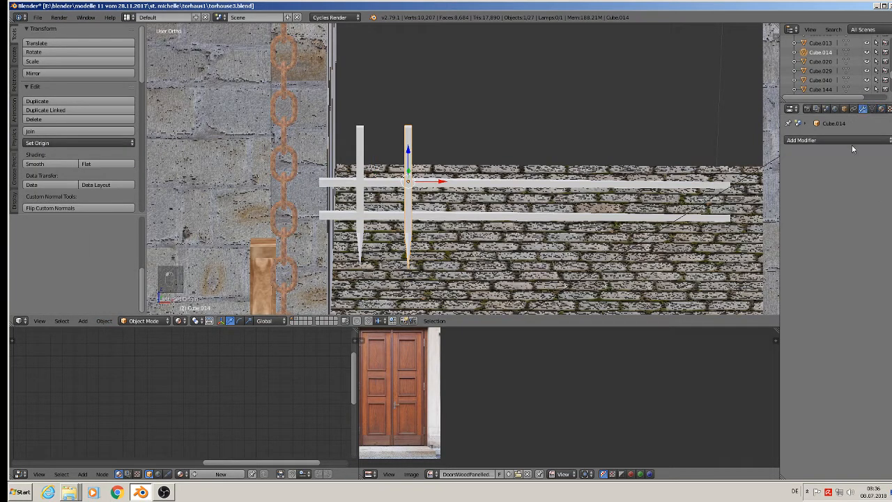
{"action": "left_click", "coordinate": [809, 140]}
{"action": "left_click", "coordinate": [730, 162]}
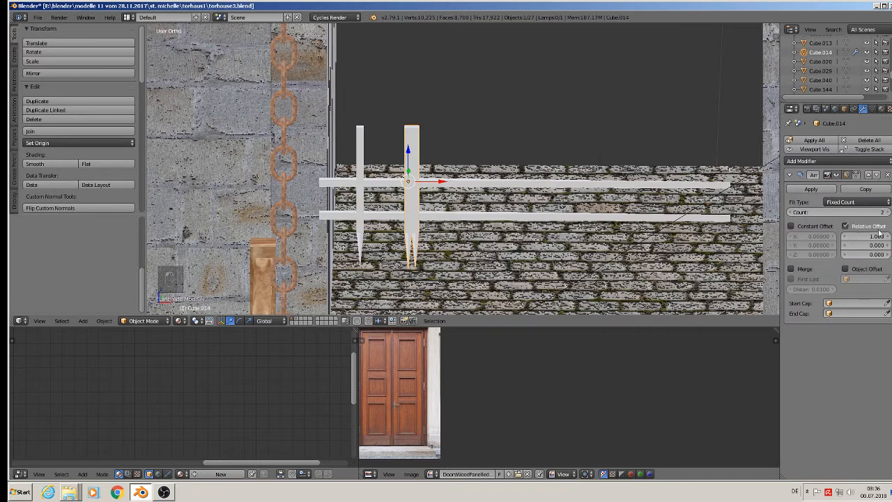
{"action": "left_click_drag", "start_coordinate": [876, 239], "coordinate": [888, 212]}
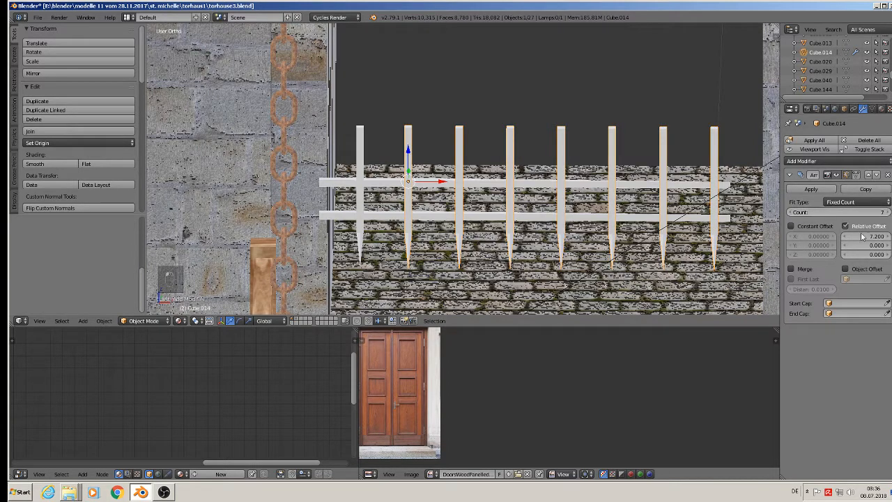
{"action": "left_click", "coordinate": [825, 190]}
- Join the row of arrayed bars with the rest of the portcullis and check the seams in Edit Mode
{"action": "key", "text": "Tab"}
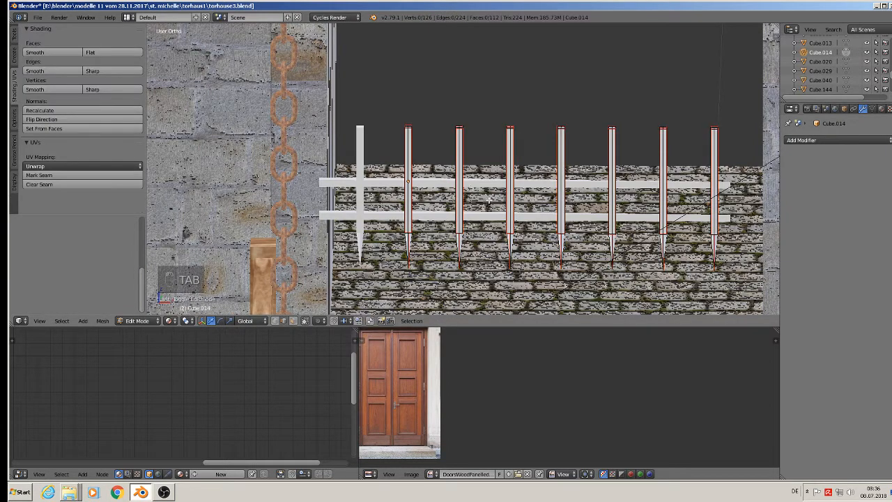
{"action": "key", "text": "Tab"}
{"action": "right_click", "coordinate": [389, 183]}
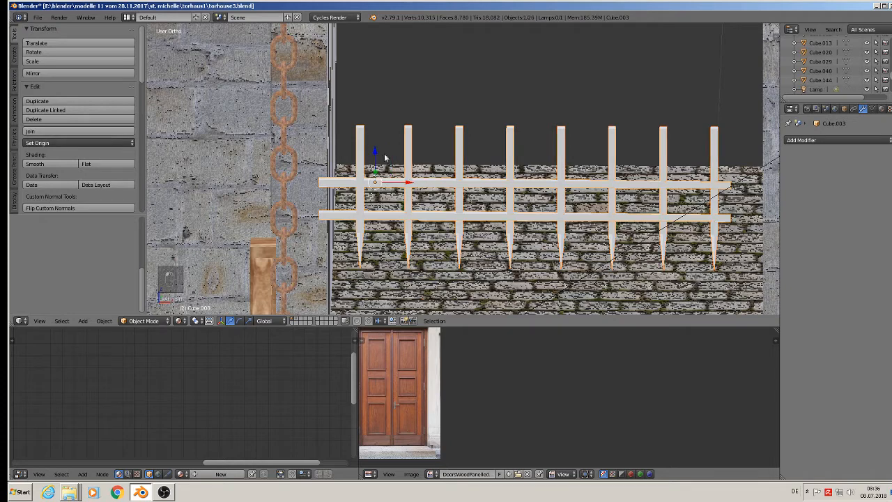
{"action": "key", "text": "Tab"}
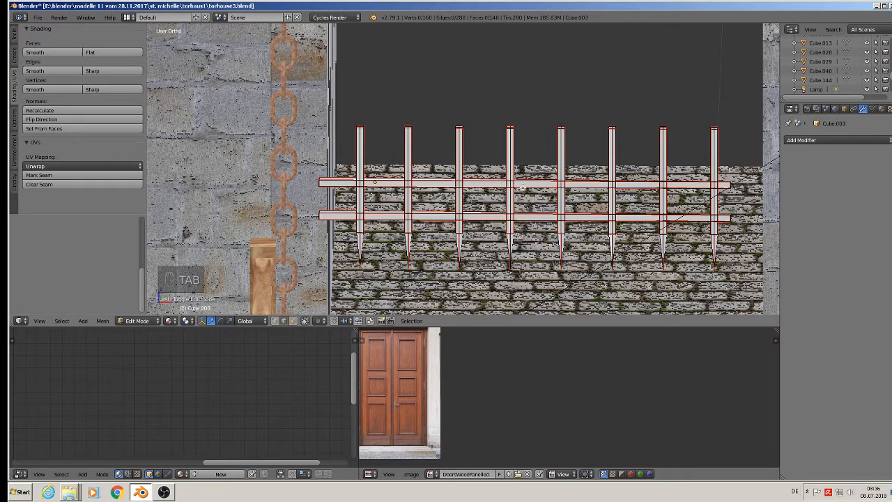
{"action": "key", "text": "Tab"}
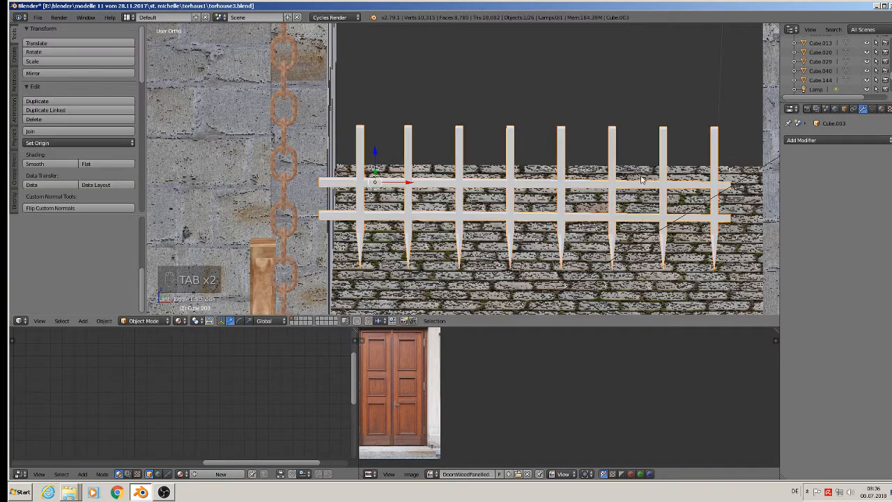
- Assign the existing rusted steahl material to the joined portcullis
{"action": "left_click", "coordinate": [883, 109]}
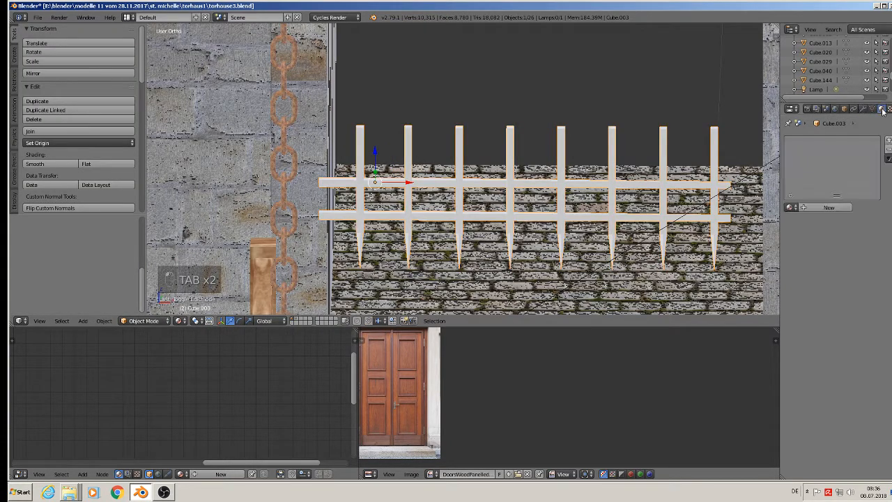
{"action": "left_click", "coordinate": [791, 208]}
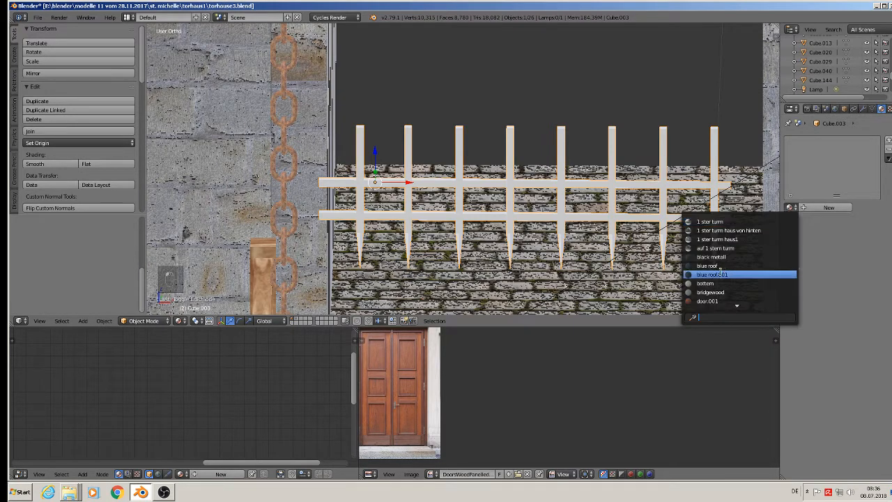
{"action": "type", "text": "roof"}
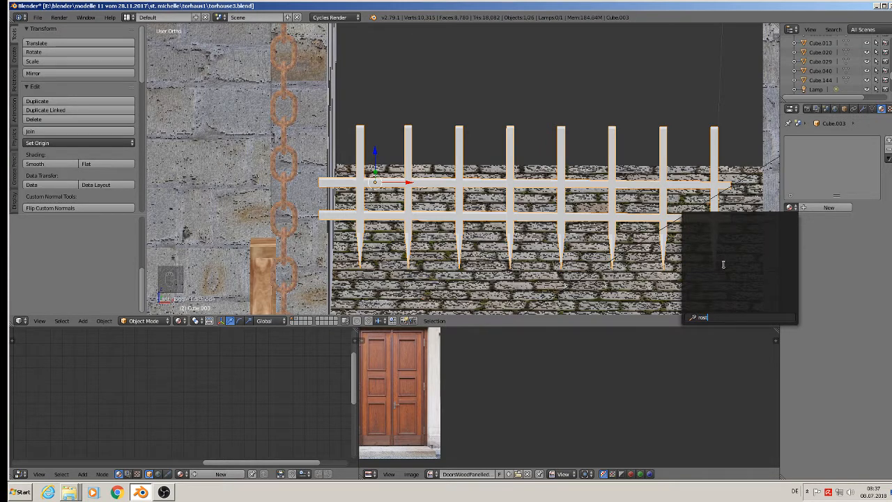
{"action": "key", "text": "BackSpace"}
{"action": "key", "text": "BackSpace"}
{"action": "key", "text": "BackSpace"}
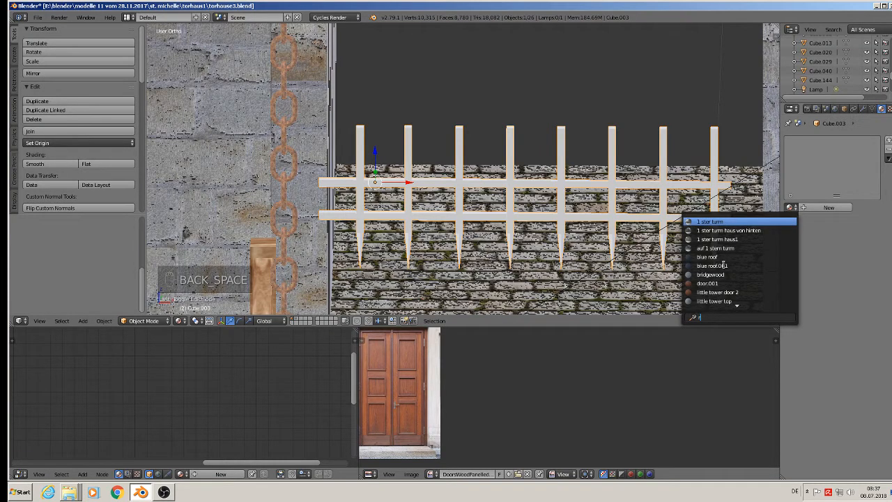
{"action": "type", "text": "ust"}
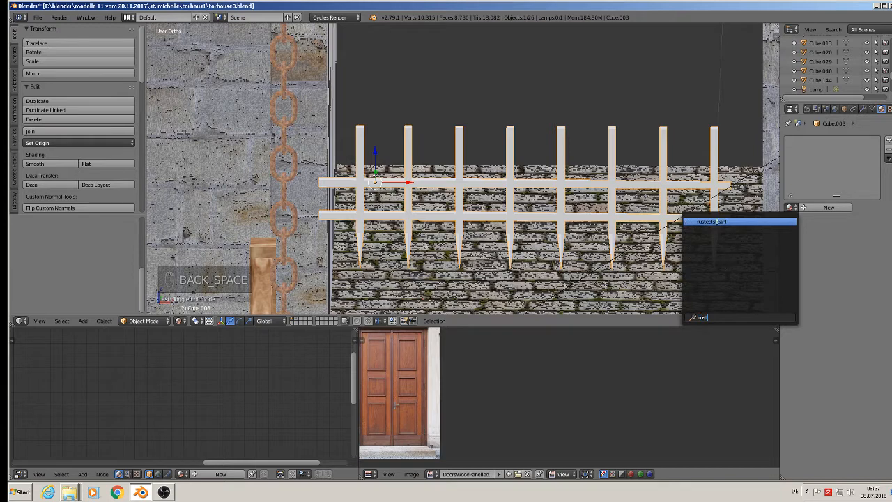
{"action": "left_click", "coordinate": [718, 222]}
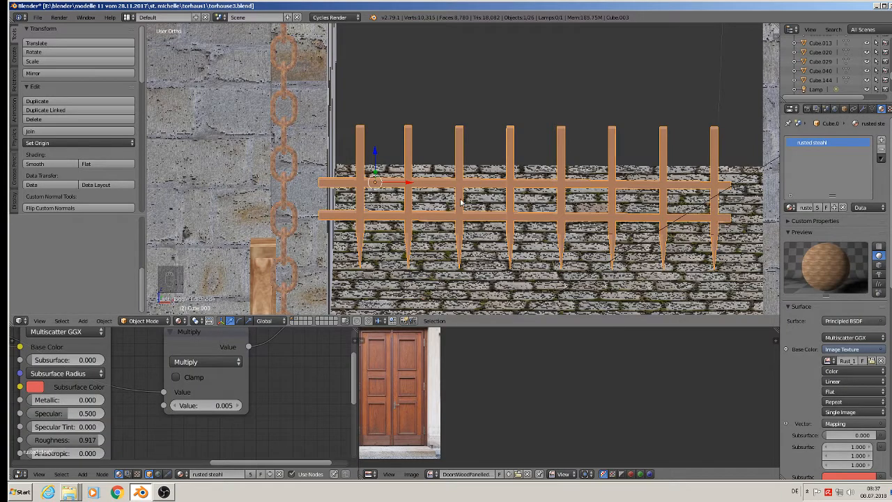
- Select the portcullis's entire mesh in Edit Mode, unwrap it, and return to Object Mode
{"action": "key", "text": "u"}
{"action": "key", "text": "Tab"}
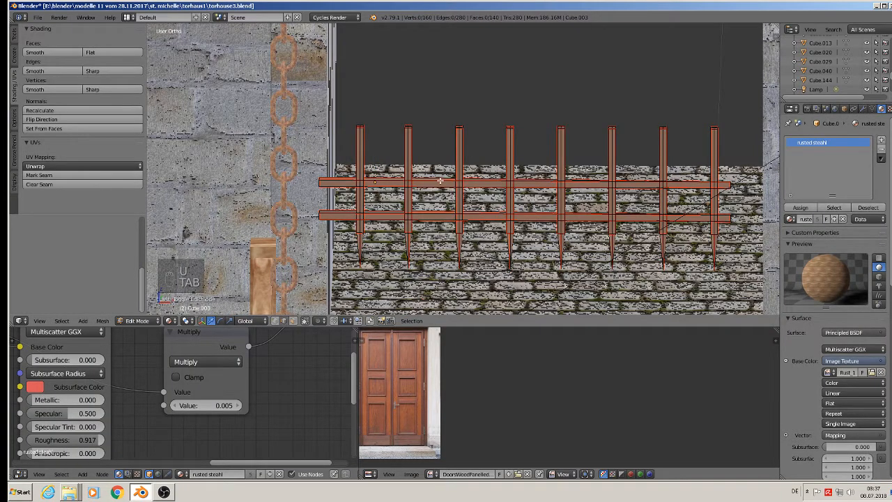
{"action": "key", "text": "a"}
{"action": "key", "text": "a"}
{"action": "key", "text": "u"}
{"action": "left_click", "coordinate": [440, 181]}
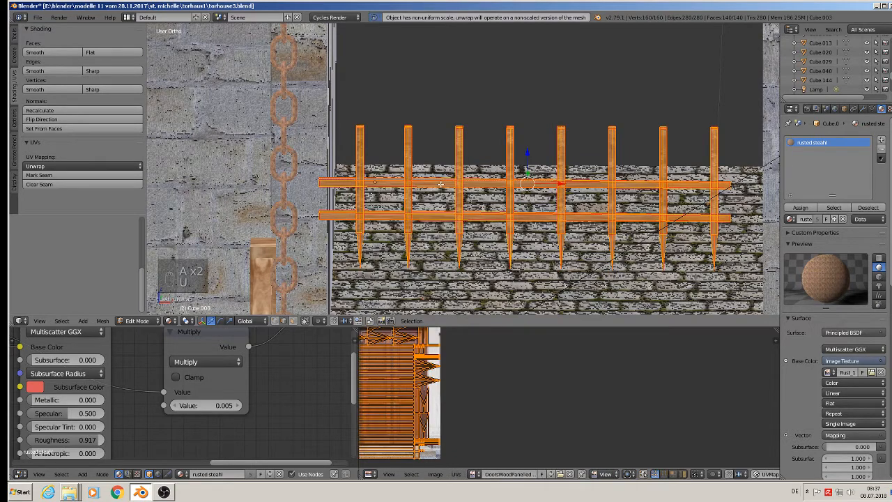
{"action": "key", "text": "Tab"}
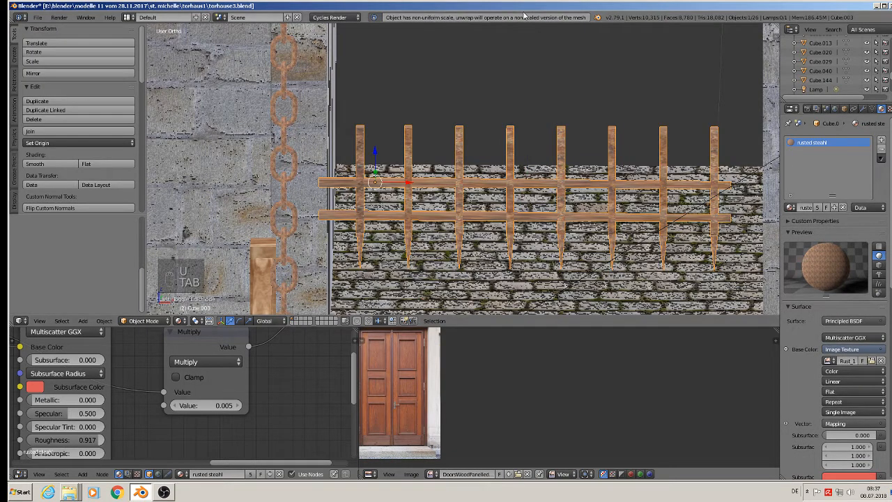
- Apply the portcullis's rotation and scale, unwrap its mesh again, and check the rust texture in Object Mode
{"action": "left_click", "coordinate": [104, 320]}
{"action": "mouse_move", "coordinate": [114, 250]}
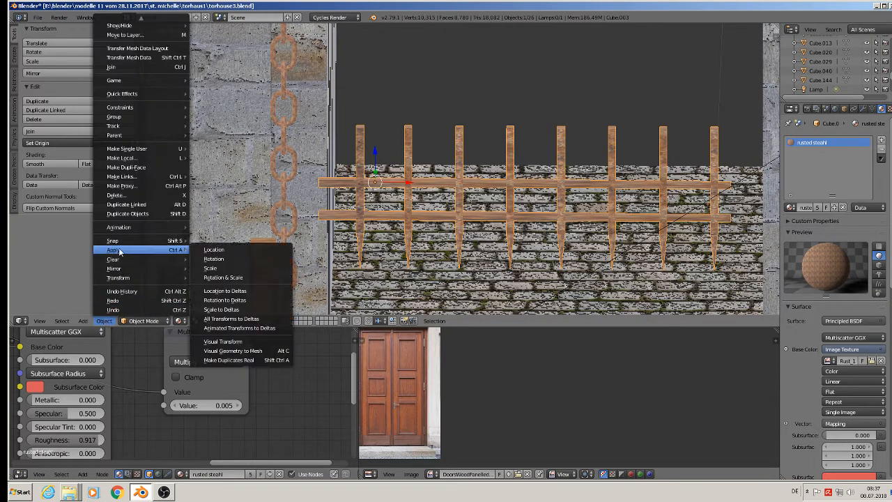
{"action": "left_click", "coordinate": [240, 281]}
{"action": "key", "text": "Tab"}
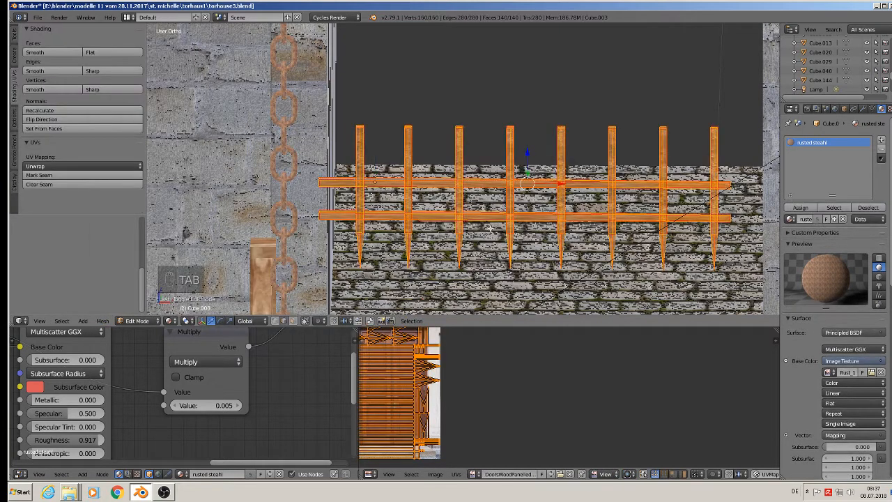
{"action": "key", "text": "u"}
{"action": "left_click", "coordinate": [490, 228]}
{"action": "key", "text": "Tab"}
{"action": "scroll", "coordinate": [533, 229], "scroll_direction": "up", "scroll_amount": 1}
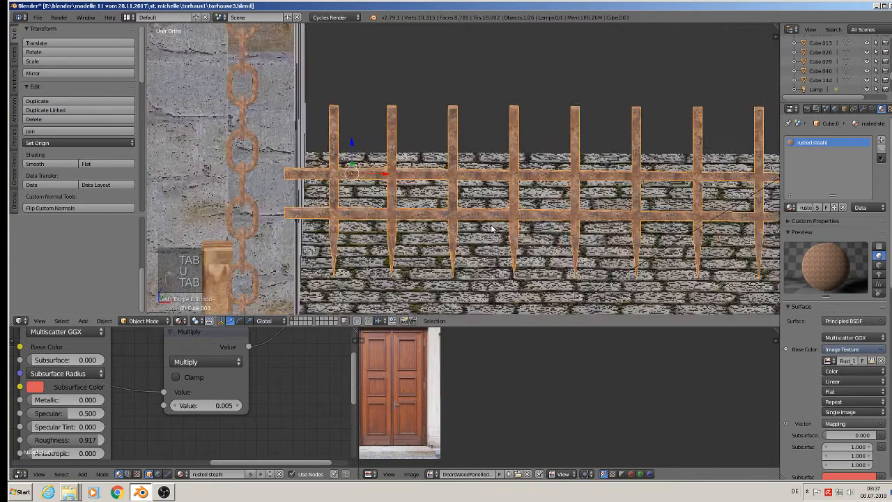
{"action": "scroll", "coordinate": [533, 228], "scroll_direction": "down", "scroll_amount": 6}
{"action": "middle_click_drag", "start_coordinate": [533, 229], "coordinate": [502, 237]}
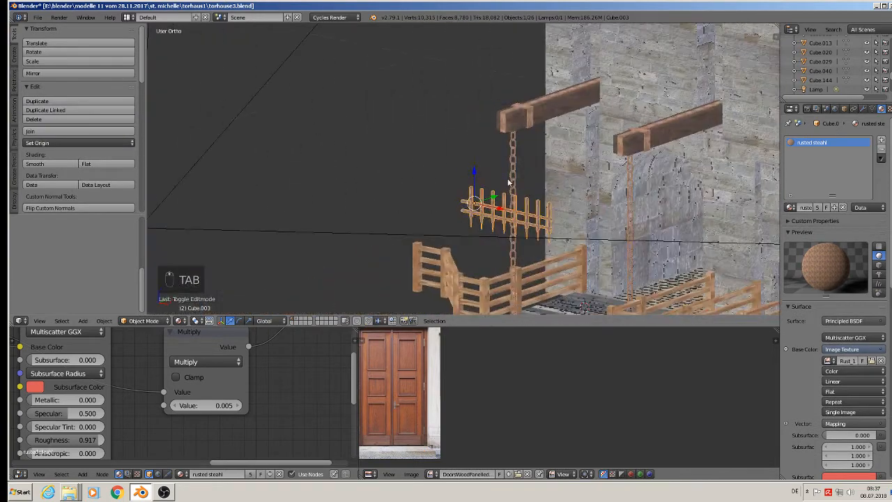
- Move the spiked iron grille into the tower's gate arch and clear the selection
{"action": "left_click_drag", "start_coordinate": [502, 194], "coordinate": [659, 163]}
{"action": "key", "text": "a"}
{"action": "scroll", "coordinate": [658, 162], "scroll_direction": "down", "scroll_amount": 2}
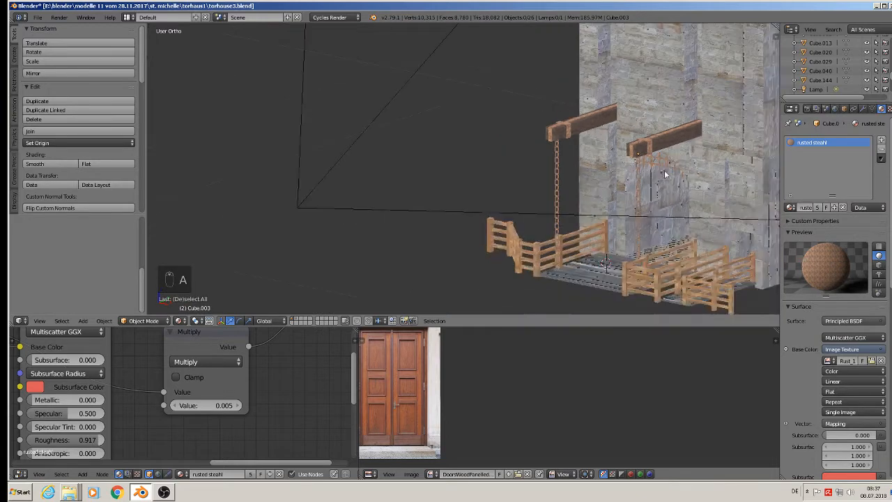
- Join the spiked grille with the tower's wall section, and join that result to the tower's main body
{"action": "right_click", "coordinate": [664, 170]}
{"action": "middle_click_drag", "start_coordinate": [650, 191], "coordinate": [511, 244], "text": "shift"}
{"action": "right_click", "coordinate": [518, 173]}
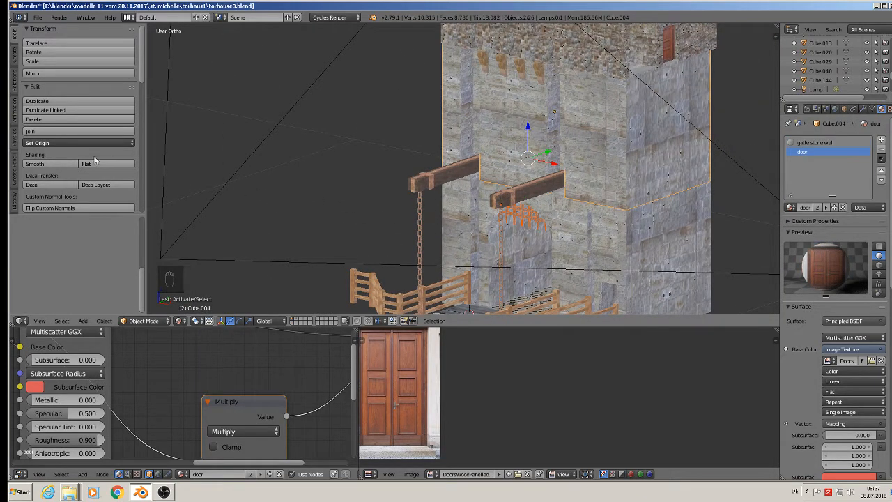
{"action": "left_click", "coordinate": [58, 131]}
{"action": "right_click", "coordinate": [550, 222], "text": "shift"}
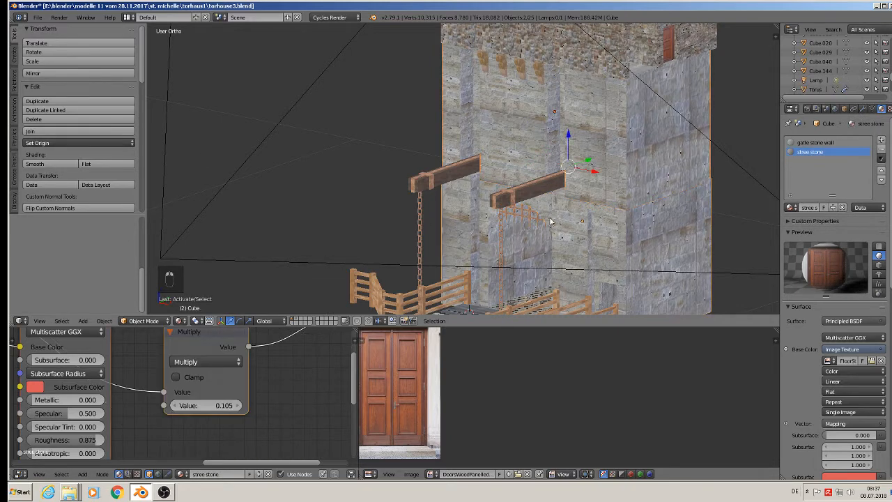
{"action": "left_click", "coordinate": [70, 132]}
- Join the bridge deck and all wooden railings to the tower object
{"action": "middle_click_drag", "start_coordinate": [493, 274], "coordinate": [589, 139], "text": "shift"}
{"action": "right_click", "coordinate": [491, 176], "text": "shift"}
{"action": "right_click", "coordinate": [539, 195], "text": "shift"}
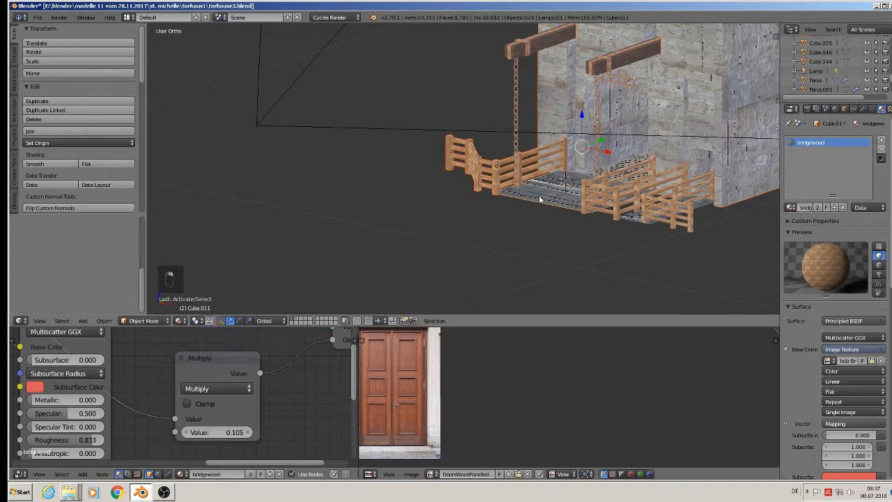
{"action": "right_click", "coordinate": [592, 198], "text": "shift"}
{"action": "right_click", "coordinate": [639, 216], "text": "shift"}
{"action": "right_click", "coordinate": [657, 206], "text": "shift"}
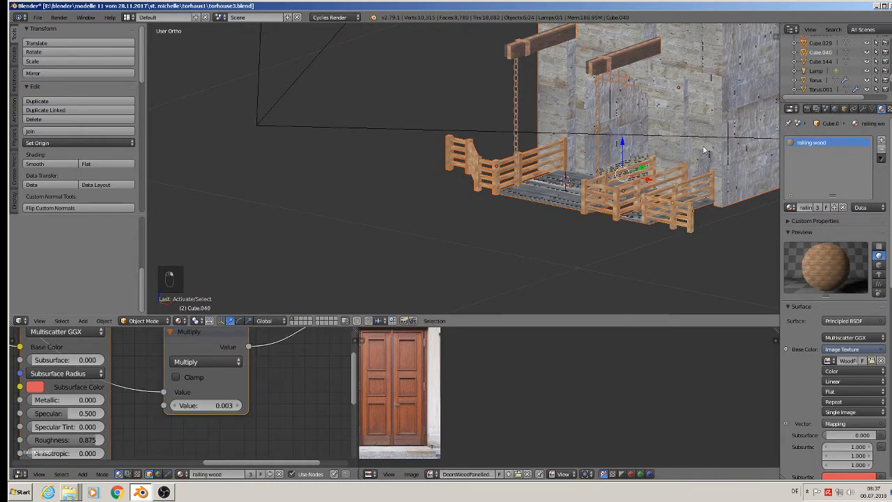
{"action": "right_click", "coordinate": [708, 113], "text": "shift"}
{"action": "left_click", "coordinate": [60, 133]}
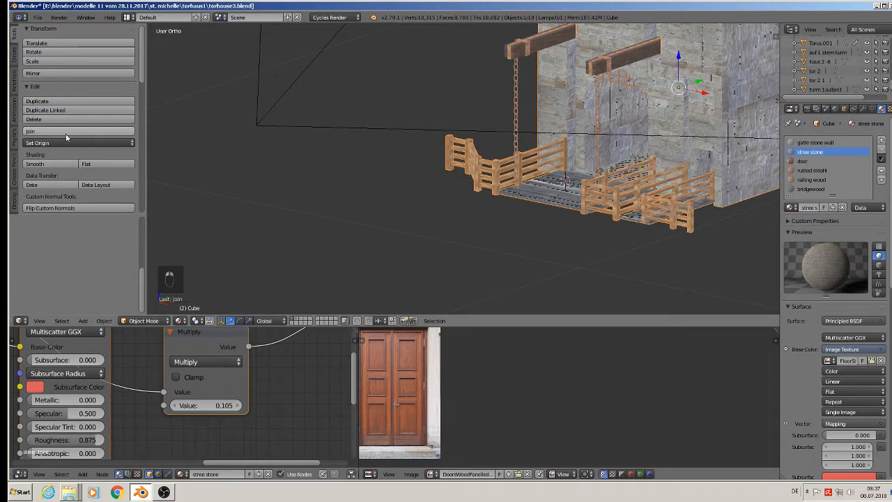
- Try to join the two hanging chains and the overhead beam with the tower
{"action": "right_click", "coordinate": [620, 98], "text": "shift"}
{"action": "right_click", "coordinate": [514, 102], "text": "shift"}
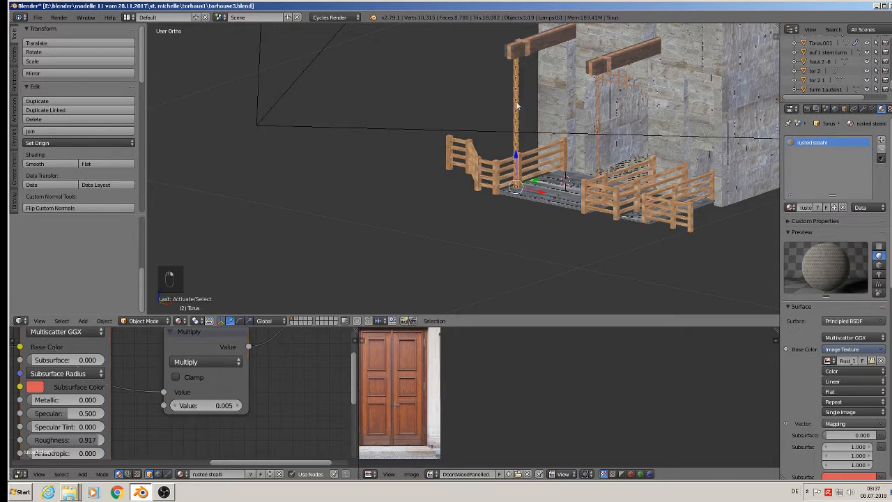
{"action": "right_click", "coordinate": [603, 113], "text": "shift"}
{"action": "right_click", "coordinate": [597, 94], "text": "shift"}
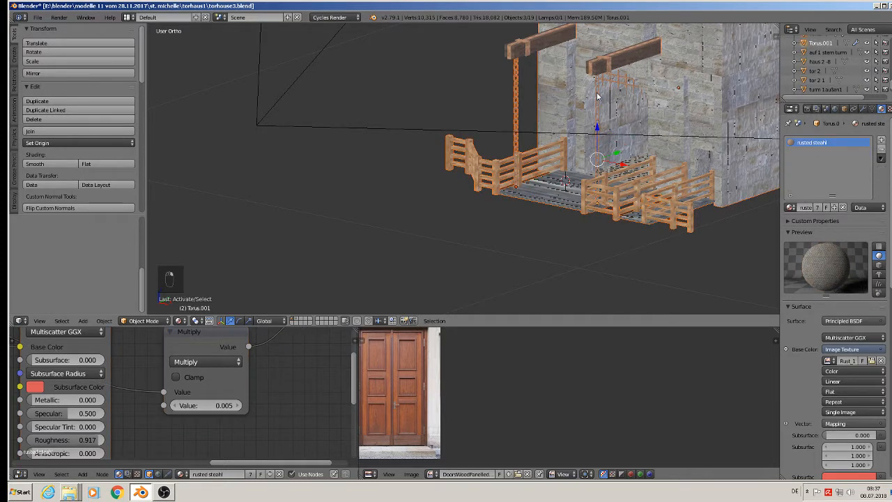
{"action": "right_click", "coordinate": [598, 94], "text": "shift"}
{"action": "right_click", "coordinate": [538, 49], "text": "shift"}
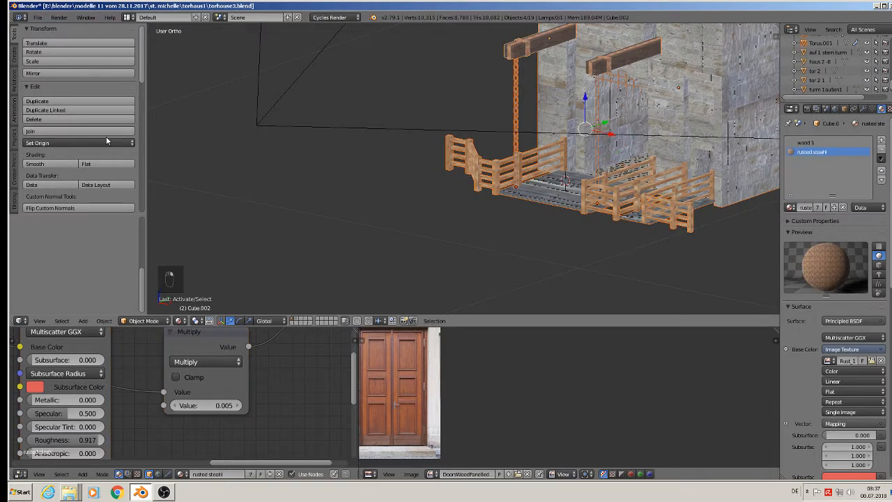
{"action": "left_click", "coordinate": [70, 131]}
- Test the joined object by moving it, and undo back to before the chains and beam were joined
{"action": "scroll", "coordinate": [609, 159], "scroll_direction": "down", "scroll_amount": 3}
{"action": "scroll", "coordinate": [609, 159], "scroll_direction": "down", "scroll_amount": 2}
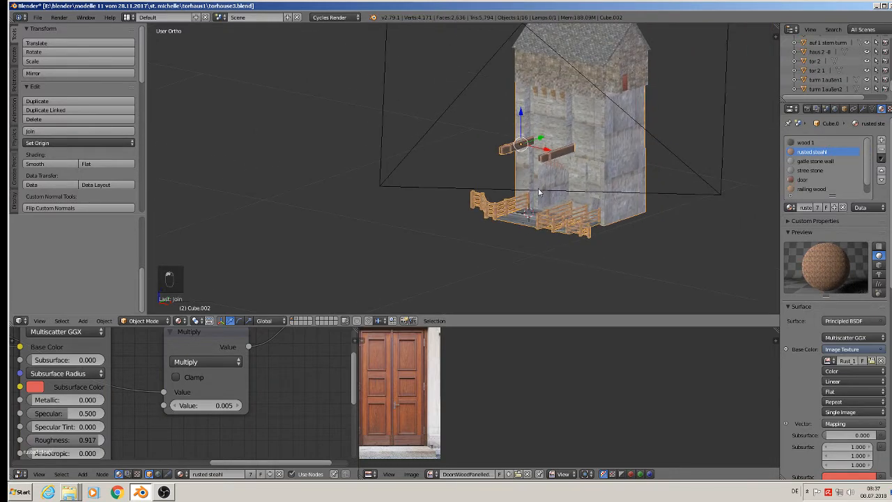
{"action": "left_click_drag", "start_coordinate": [544, 135], "coordinate": [429, 171]}
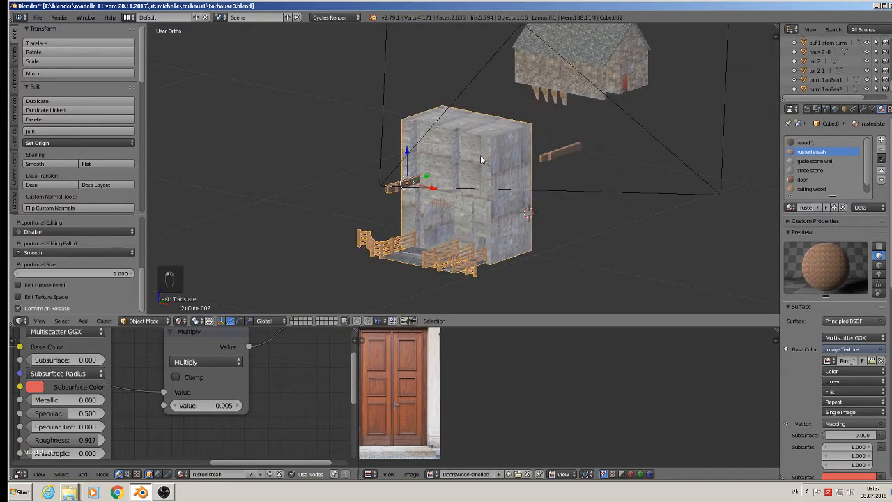
{"action": "key", "text": "ctrl+z"}
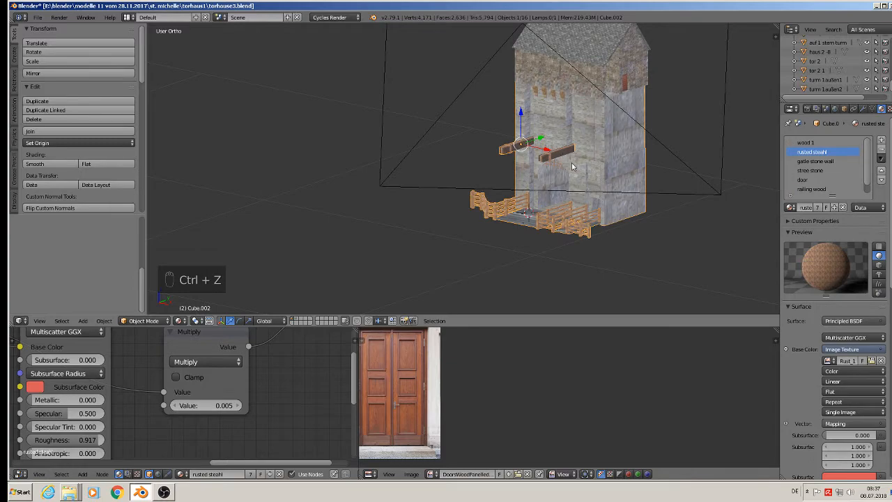
{"action": "scroll", "coordinate": [573, 164], "scroll_direction": "up", "scroll_amount": 4}
{"action": "middle_click_drag", "start_coordinate": [464, 211], "coordinate": [419, 189]}
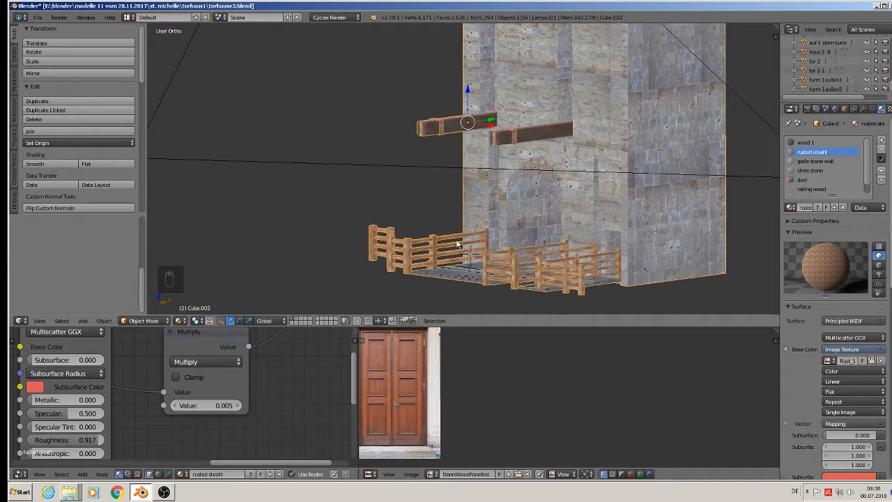
{"action": "right_click", "coordinate": [429, 269]}
{"action": "key", "text": "ctrl+z"}
{"action": "key", "text": "ctrl+z"}
{"action": "key", "text": "ctrl+z"}
{"action": "key", "text": "ctrl+z"}
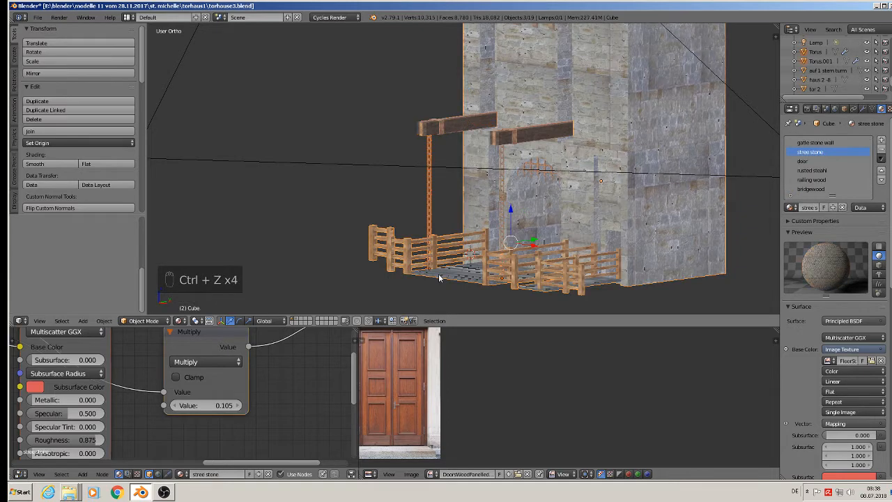
- Apply the Array modifier on both hanging chains
{"action": "right_click", "coordinate": [436, 186]}
{"action": "left_click", "coordinate": [863, 109]}
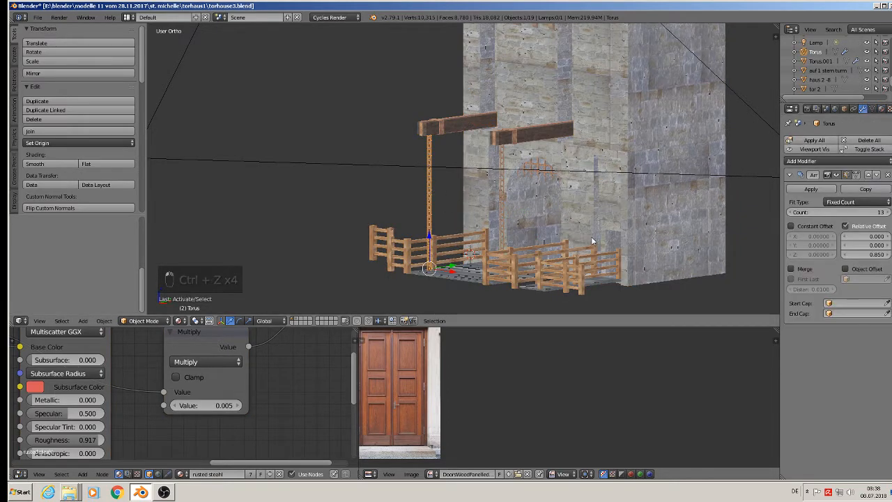
{"action": "left_click", "coordinate": [819, 190]}
{"action": "right_click", "coordinate": [503, 196]}
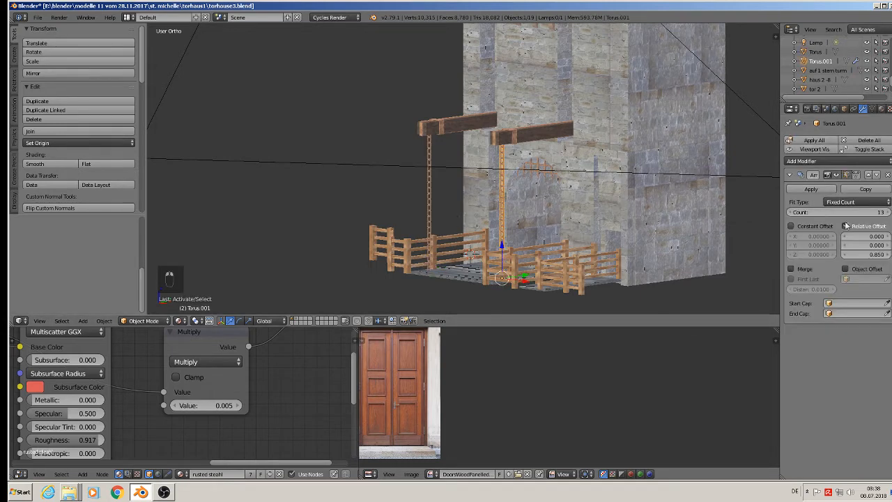
{"action": "left_click", "coordinate": [820, 191]}
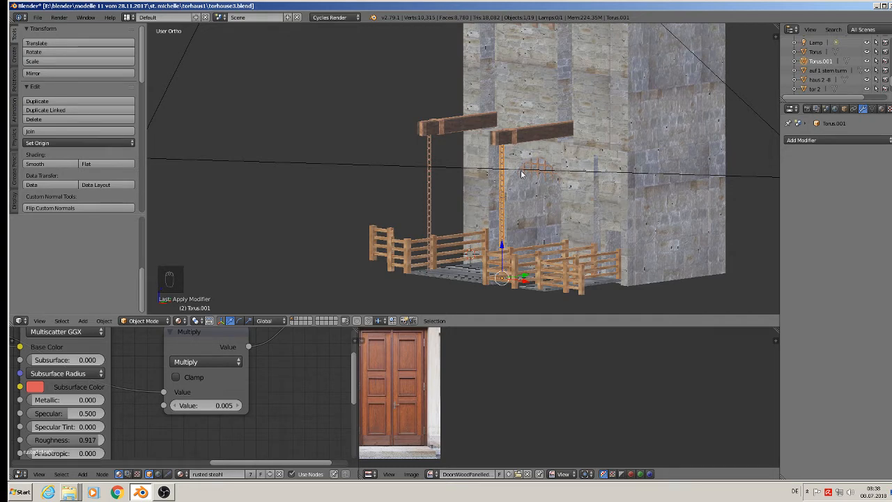
- Join both overhead beams and both chains to the tower, and check the result with a trial move that is undone
{"action": "right_click", "coordinate": [441, 250]}
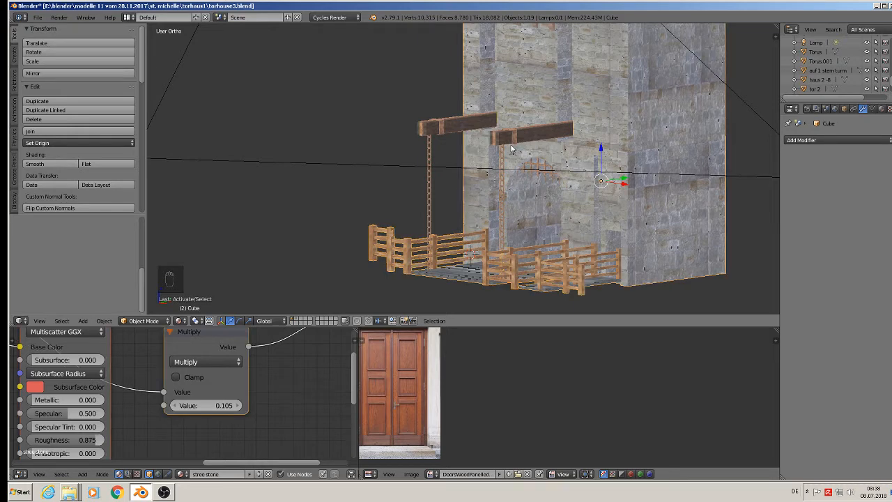
{"action": "right_click", "coordinate": [509, 141]}
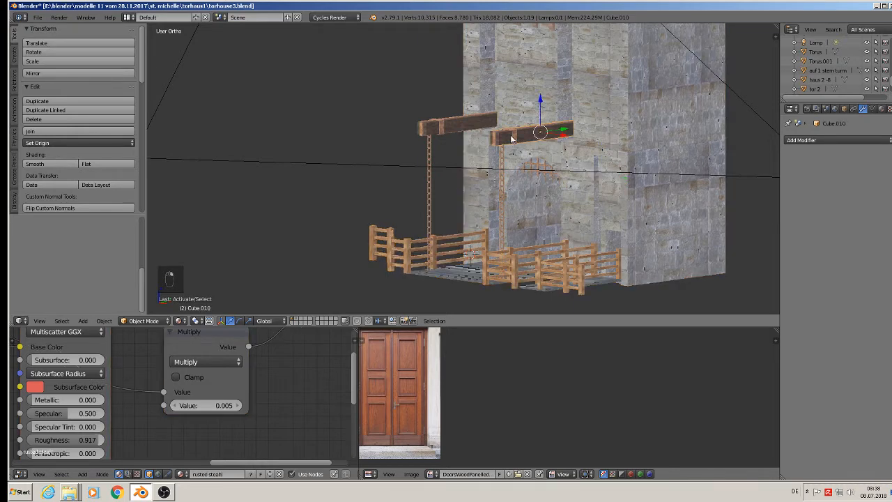
{"action": "right_click", "coordinate": [450, 127], "text": "shift"}
{"action": "right_click", "coordinate": [430, 179], "text": "shift"}
{"action": "right_click", "coordinate": [503, 196], "text": "shift"}
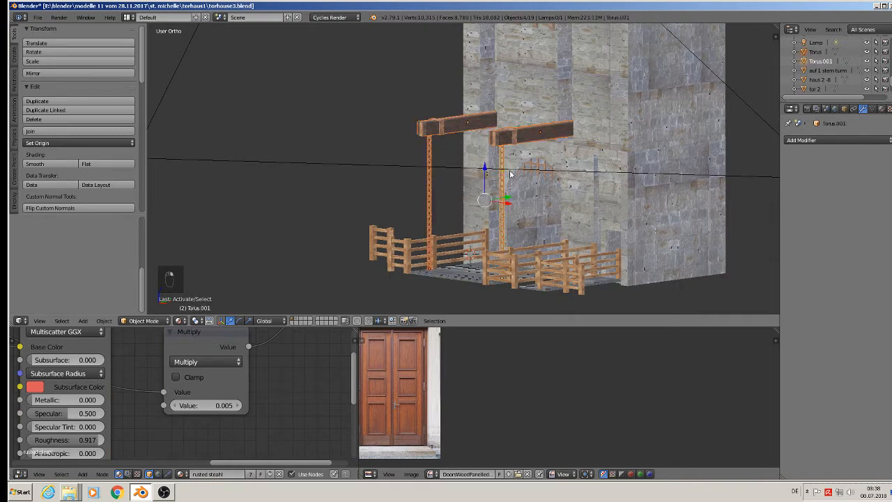
{"action": "right_click", "coordinate": [506, 198], "text": "shift"}
{"action": "left_click", "coordinate": [69, 135]}
{"action": "scroll", "coordinate": [604, 167], "scroll_direction": "down", "scroll_amount": 3}
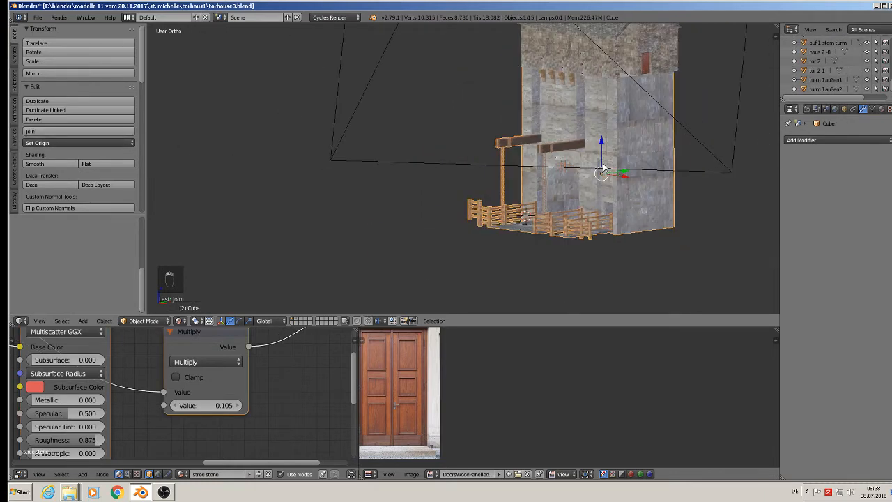
{"action": "mouse_move", "coordinate": [626, 171]}
{"action": "left_mouse_down"}
{"action": "mouse_move", "coordinate": [558, 179]}
{"action": "mouse_move", "coordinate": [631, 175]}
{"action": "left_mouse_up"}
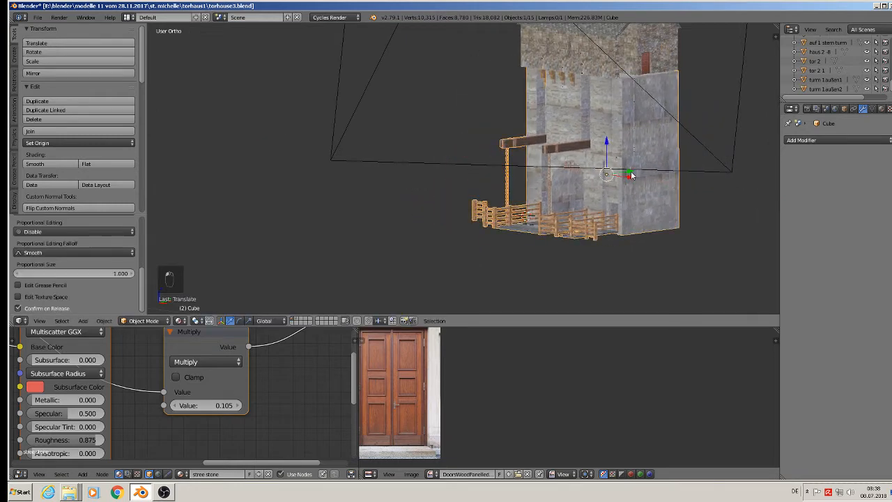
{"action": "key", "text": "ctrl+z"}
- Apply the Array modifier of the corbels beneath the upper storey and join the corbels to the tower
{"action": "middle_click_drag", "start_coordinate": [673, 99], "coordinate": [603, 234], "text": "shift"}
{"action": "scroll", "coordinate": [535, 215], "scroll_direction": "up", "scroll_amount": 3}
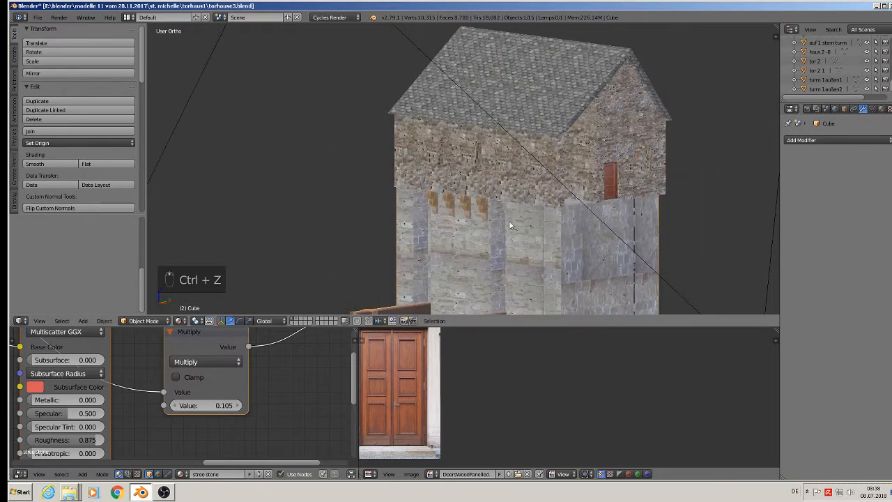
{"action": "right_click", "coordinate": [480, 212], "text": "shift"}
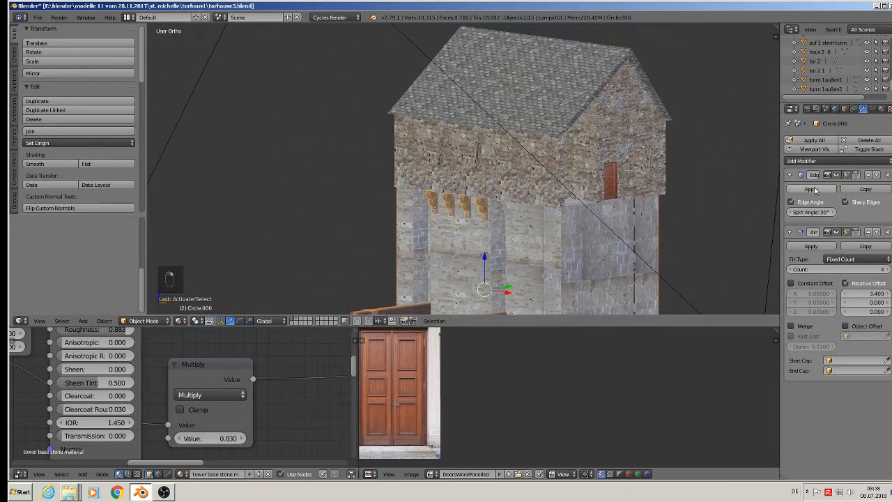
{"action": "right_click", "coordinate": [479, 212]}
{"action": "right_click", "coordinate": [480, 212]}
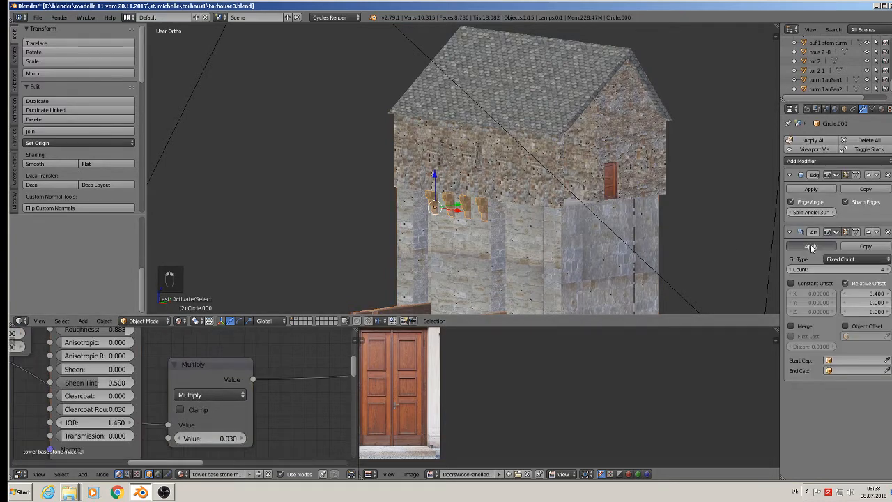
{"action": "left_click", "coordinate": [810, 244]}
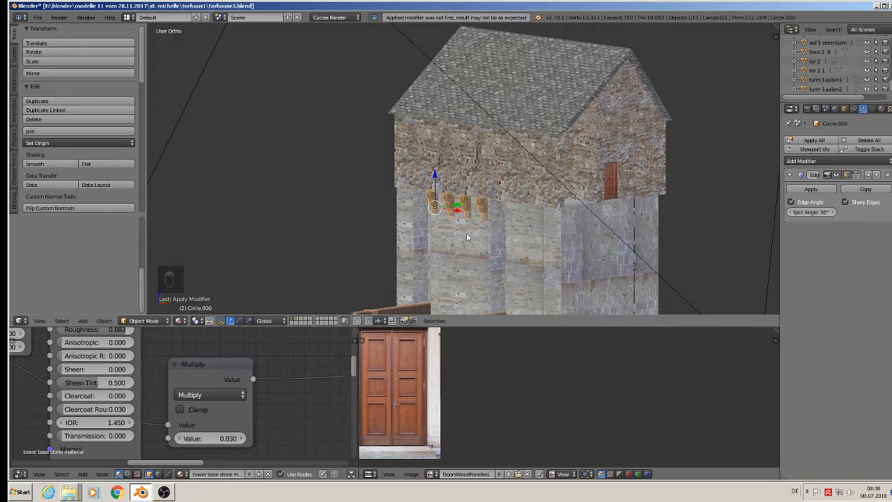
{"action": "right_click", "coordinate": [467, 237]}
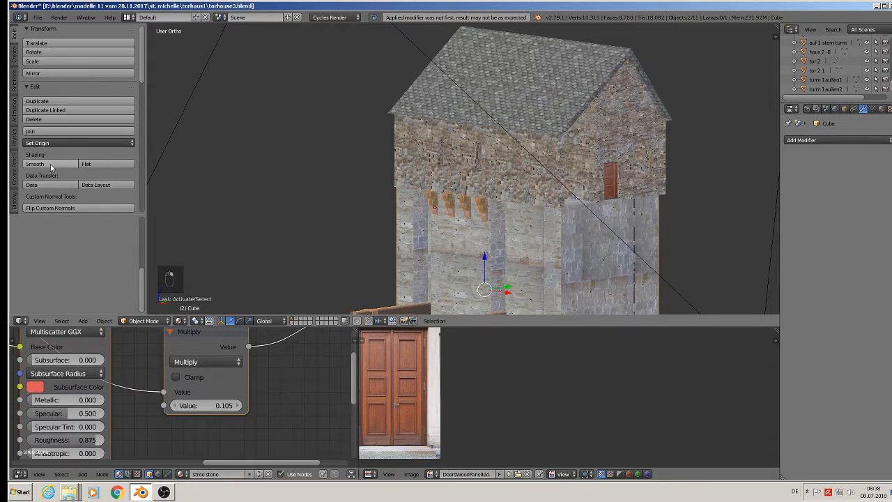
{"action": "left_click", "coordinate": [54, 133]}
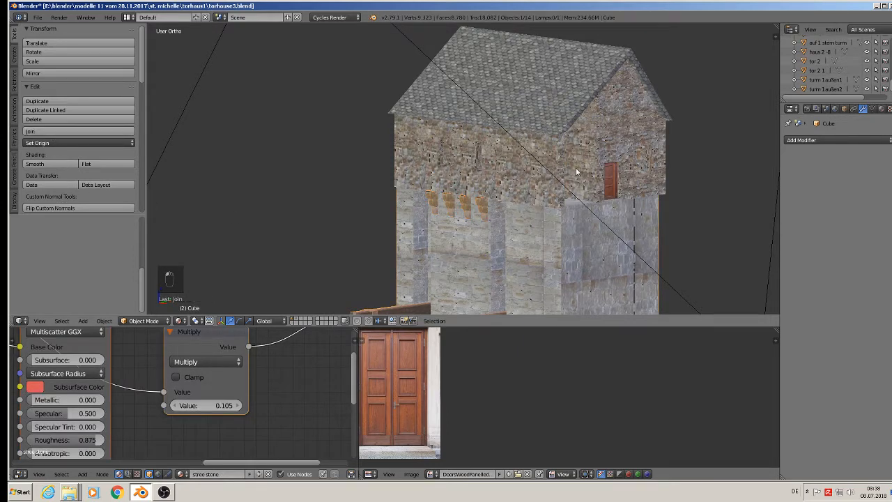
- Join the upper storey with its roof to the tower, and join the result to the small roof object Cube.144
{"action": "right_click", "coordinate": [530, 162]}
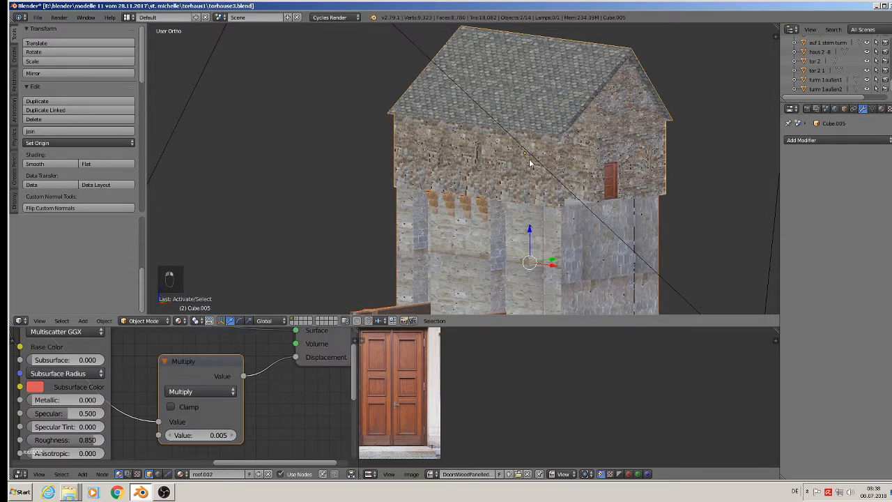
{"action": "left_click", "coordinate": [29, 131]}
{"action": "scroll", "coordinate": [598, 242], "scroll_direction": "down", "scroll_amount": 5}
{"action": "middle_click_drag", "start_coordinate": [598, 242], "coordinate": [564, 220]}
{"action": "right_click", "coordinate": [584, 174], "text": "shift"}
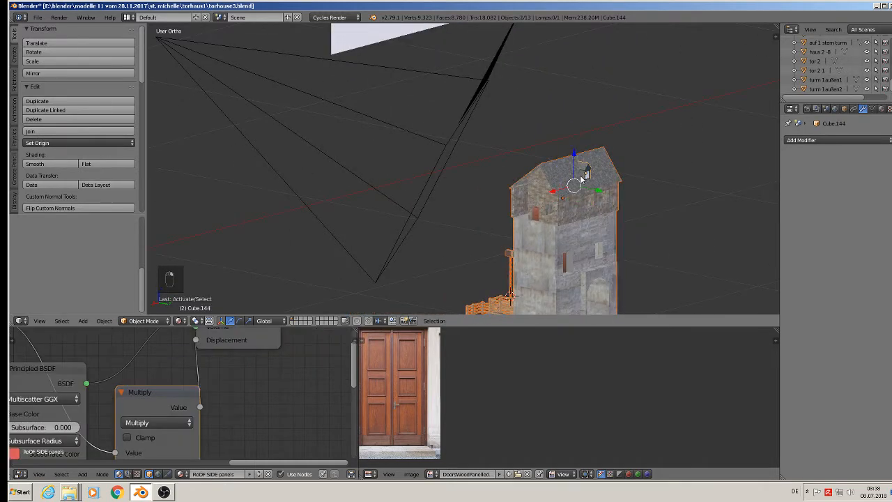
{"action": "left_click", "coordinate": [56, 133]}
- Move the fully joined gatehouse a short distance along one axis
{"action": "middle_click_drag", "start_coordinate": [592, 258], "coordinate": [605, 196]}
{"action": "left_click_drag", "start_coordinate": [602, 182], "coordinate": [570, 173]}
{"action": "middle_click_drag", "start_coordinate": [582, 182], "coordinate": [690, 215]}
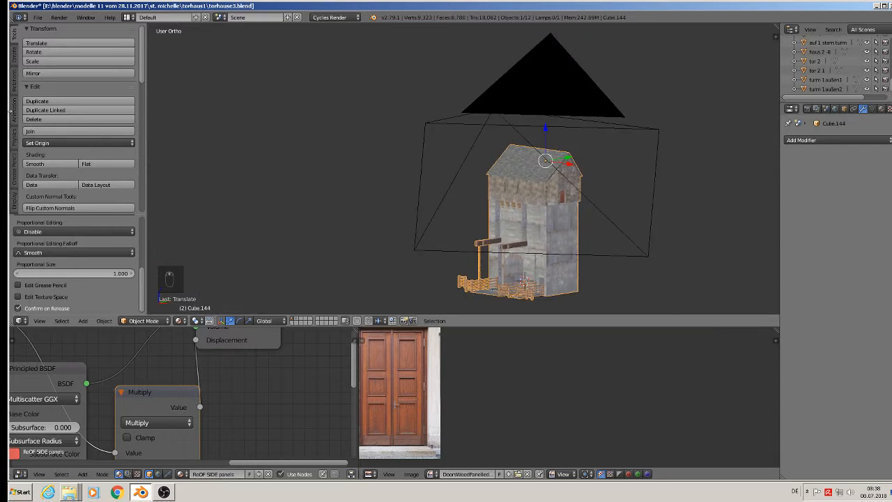
- Save the scene as a new file named torhouse4.blend in the torhaus1 folder
{"action": "left_click", "coordinate": [37, 17]}
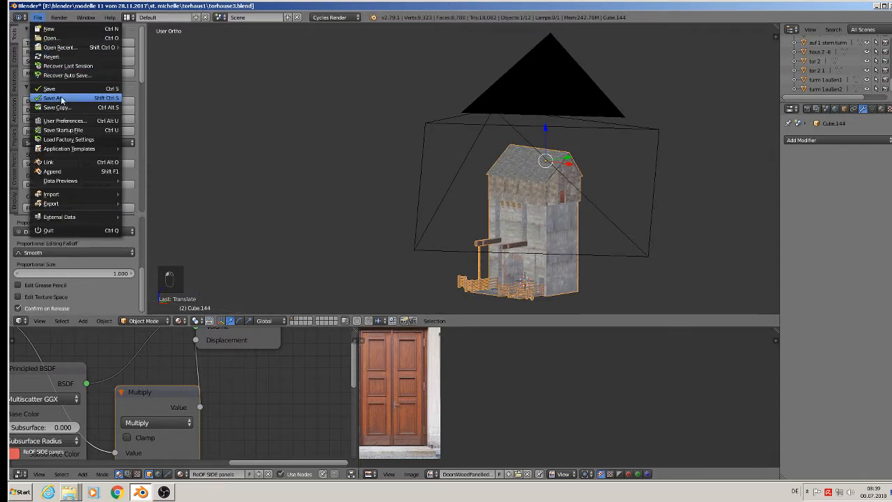
{"action": "left_click", "coordinate": [53, 99]}
{"action": "double_click", "coordinate": [151, 51]}
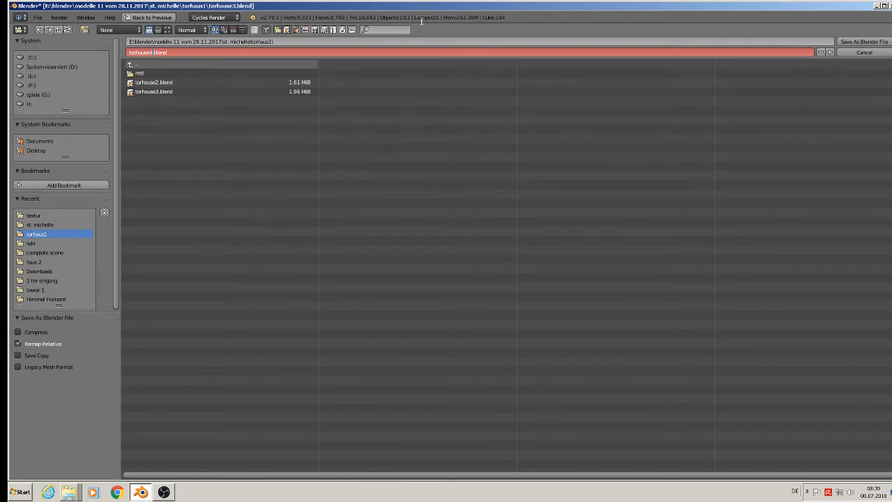
{"action": "key", "text": "Return"}
{"action": "scroll", "coordinate": [566, 198], "scroll_direction": "up", "scroll_amount": 6}
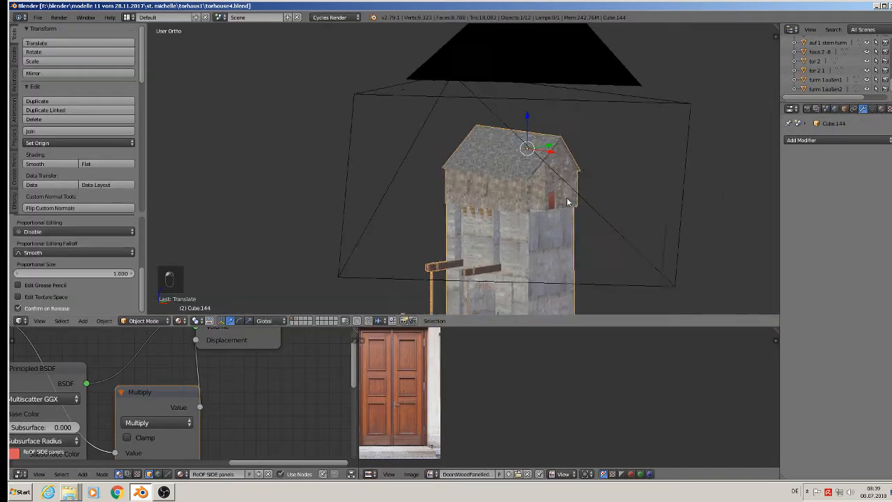
{"action": "middle_click_drag", "start_coordinate": [486, 195], "coordinate": [498, 185]}
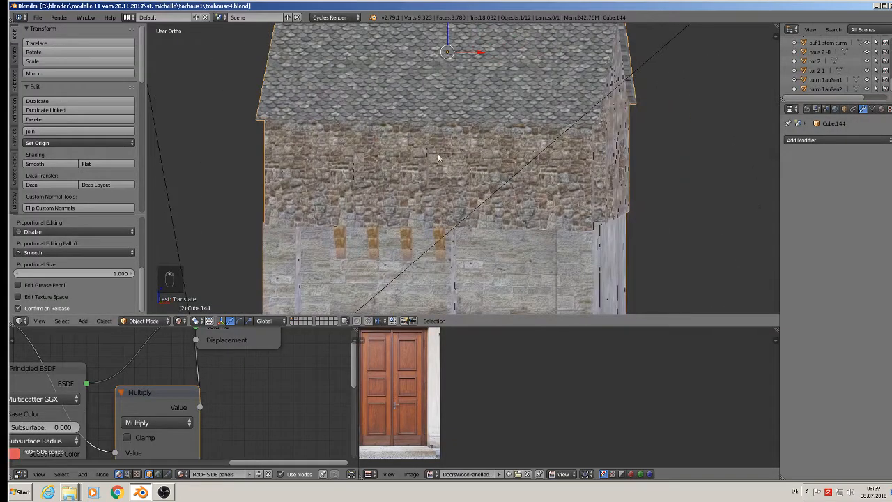
- Add a cube over the larger barred window in the stone house reference photo and scale it down to the bar's thickness
{"action": "scroll", "coordinate": [438, 157], "scroll_direction": "down", "scroll_amount": 6}
{"action": "key", "text": "KP_1"}
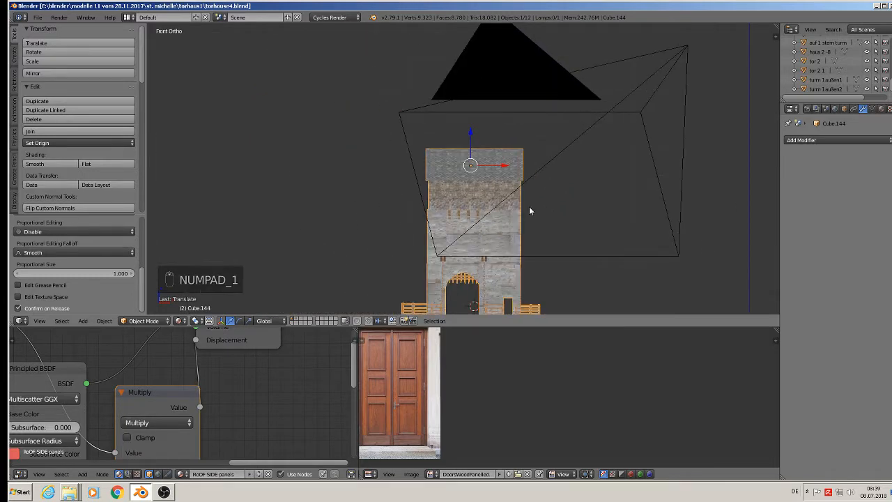
{"action": "scroll", "coordinate": [529, 206], "scroll_direction": "down", "scroll_amount": 4}
{"action": "middle_click_drag", "start_coordinate": [517, 159], "coordinate": [522, 356], "text": "shift"}
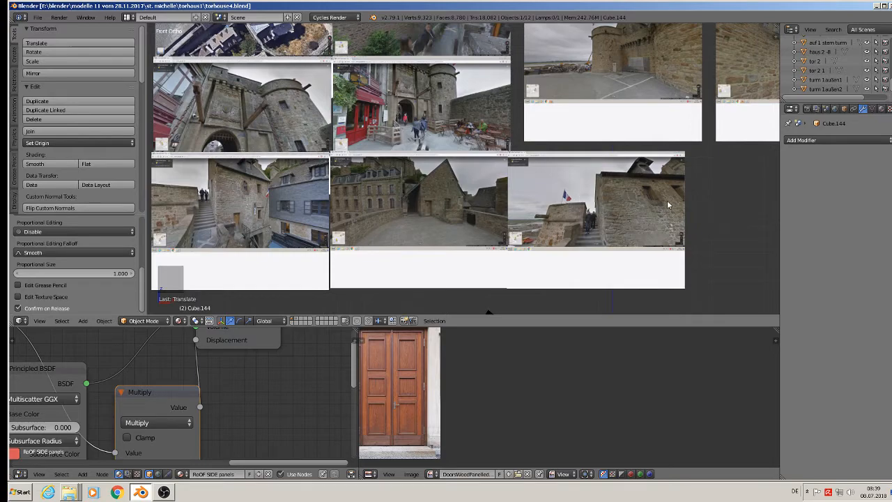
{"action": "scroll", "coordinate": [665, 198], "scroll_direction": "up", "scroll_amount": 1}
{"action": "middle_click_drag", "start_coordinate": [618, 169], "coordinate": [169, 160], "text": "shift"}
{"action": "scroll", "coordinate": [513, 200], "scroll_direction": "up", "scroll_amount": 8}
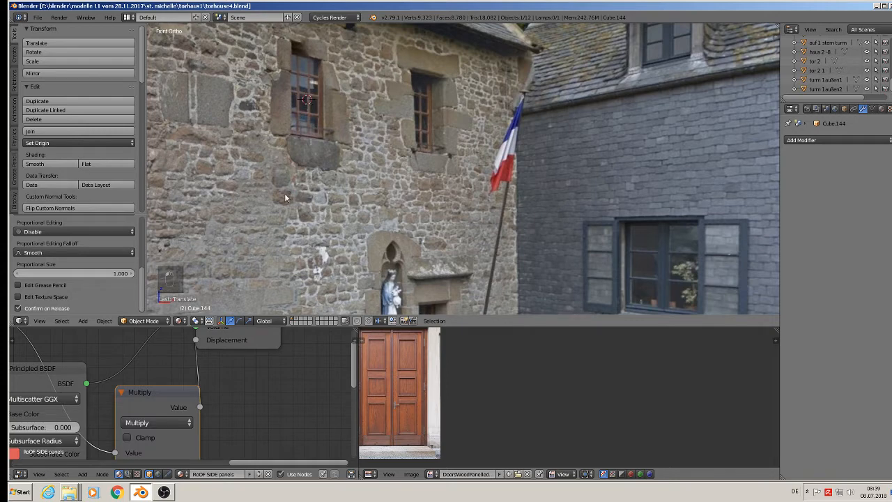
{"action": "left_click", "coordinate": [82, 321]}
{"action": "mouse_move", "coordinate": [96, 309]}
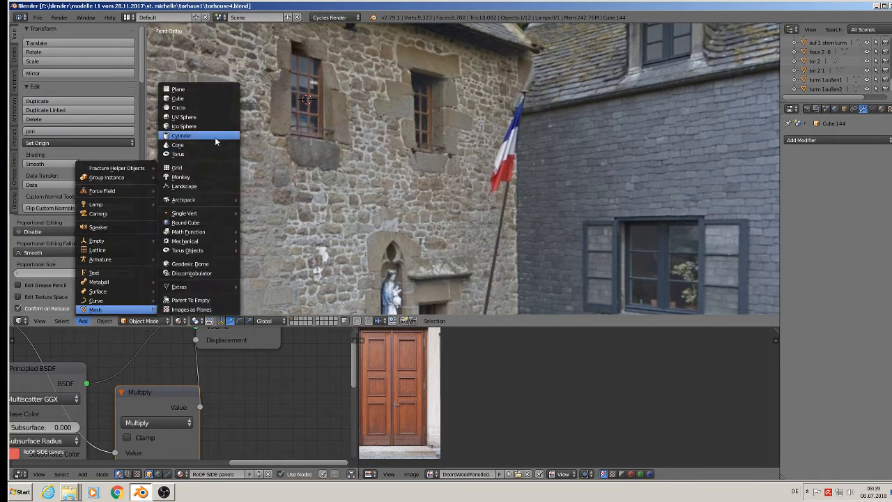
{"action": "left_click", "coordinate": [204, 98]}
{"action": "key", "text": "s"}
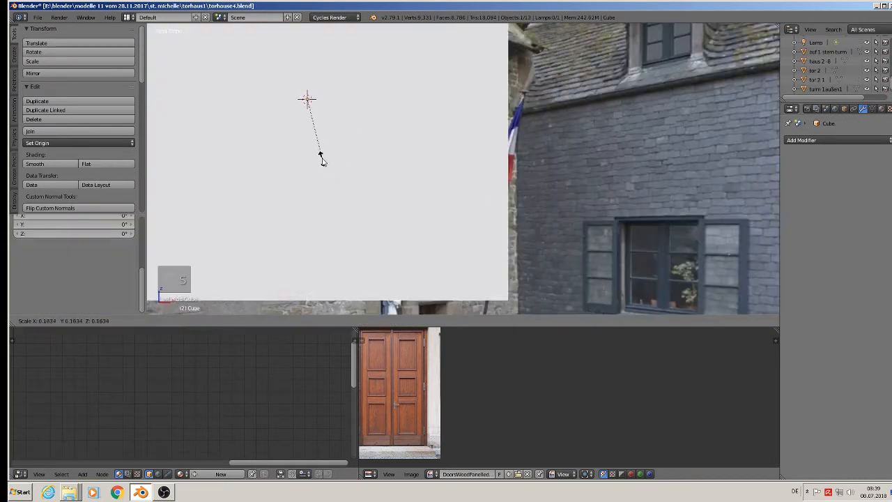
{"action": "left_click", "coordinate": [309, 101]}
{"action": "key", "text": "s"}
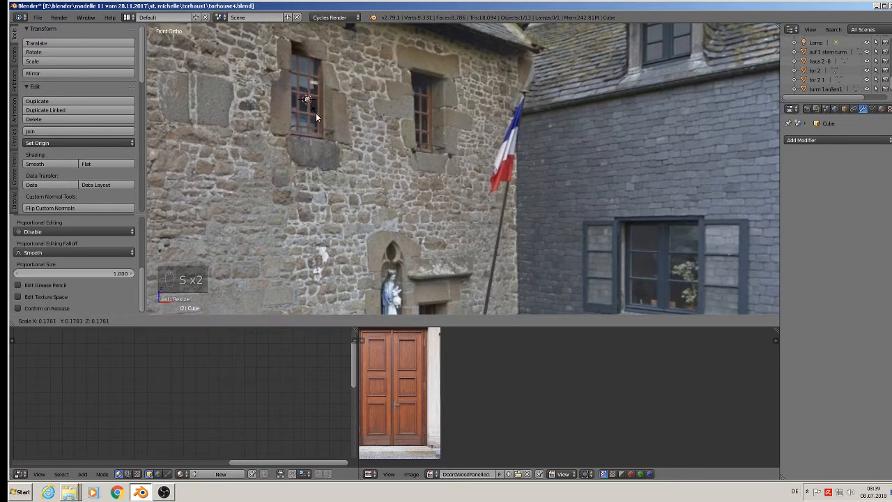
{"action": "left_click", "coordinate": [318, 115]}
- Stretch the small cube along Z into a thin vertical bar as tall as the window, and shift it slightly left along X
{"action": "key", "text": "s"}
{"action": "key", "text": "z"}
{"action": "left_click", "coordinate": [667, 78]}
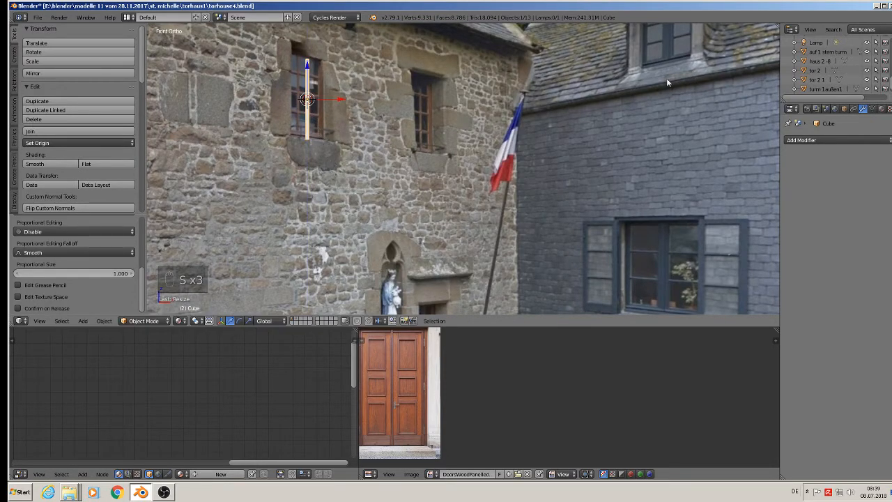
{"action": "key", "text": "s"}
{"action": "left_click", "coordinate": [479, 167]}
{"action": "key", "text": "s"}
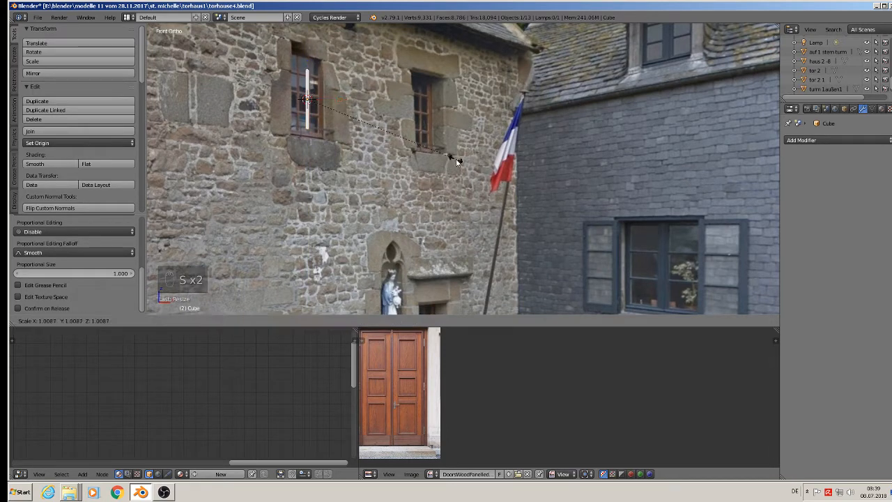
{"action": "key", "text": "z"}
{"action": "left_click", "coordinate": [478, 263]}
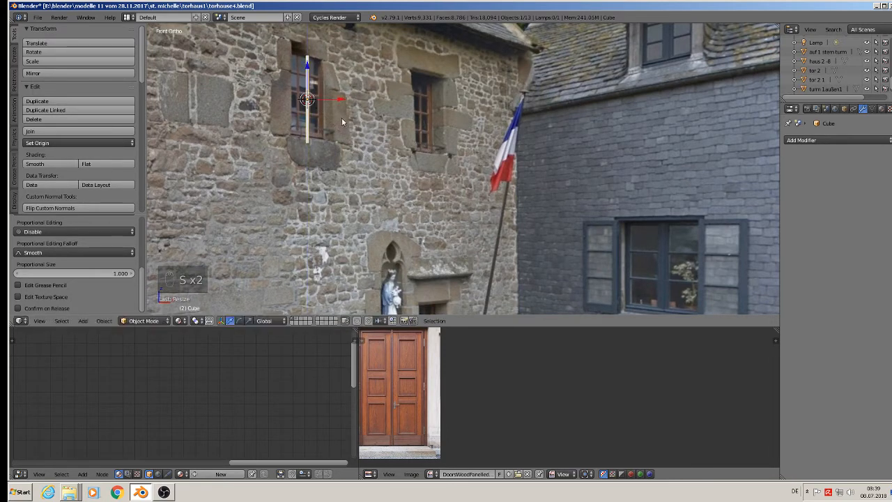
{"action": "key", "text": "g"}
{"action": "key", "text": "x"}
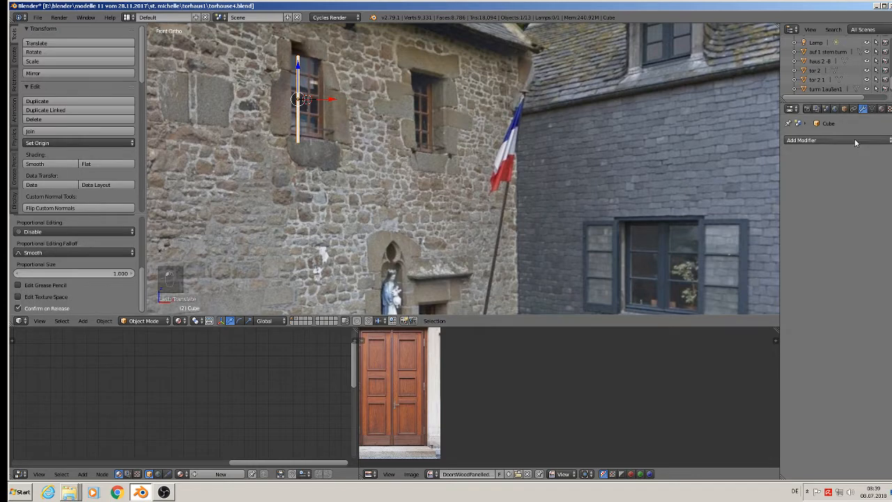
- Duplicate the vertical window bar about 0.012 to the right along X
{"action": "key", "text": "shift+d"}
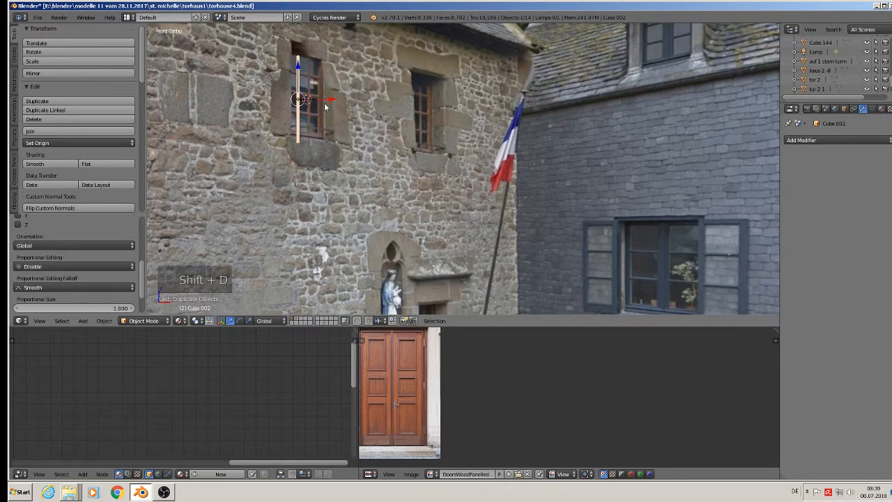
{"action": "key", "text": "x"}
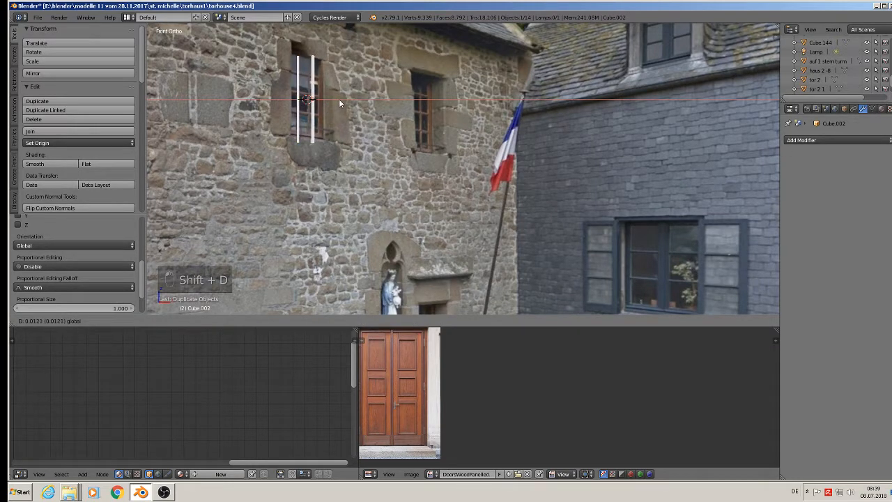
{"action": "left_click", "coordinate": [337, 99]}
- Duplicate a vertical bar between the two existing ones, rotate the copy 90 degrees about Y, and shorten it along X into a crossbar
{"action": "key", "text": "shift+d"}
{"action": "left_click", "coordinate": [340, 105]}
{"action": "left_click_drag", "start_coordinate": [339, 104], "coordinate": [329, 99]}
{"action": "type", "text": "r"}
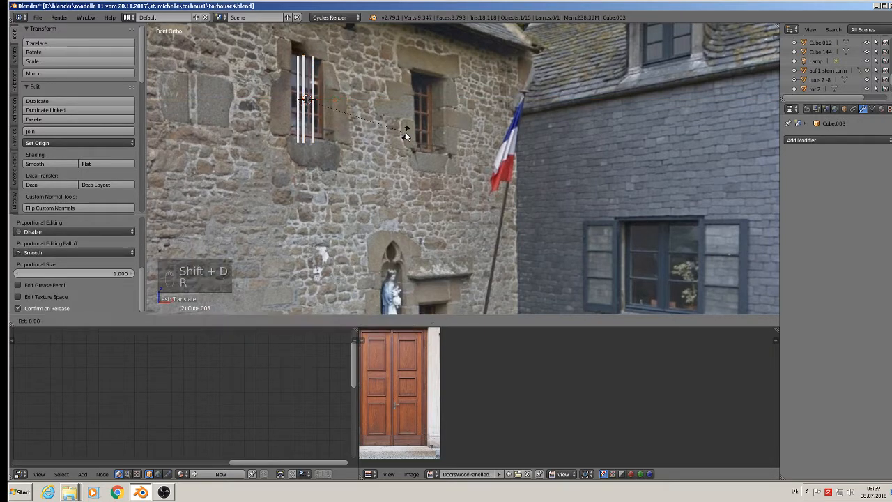
{"action": "type", "text": "y90"}
{"action": "key", "text": "Return"}
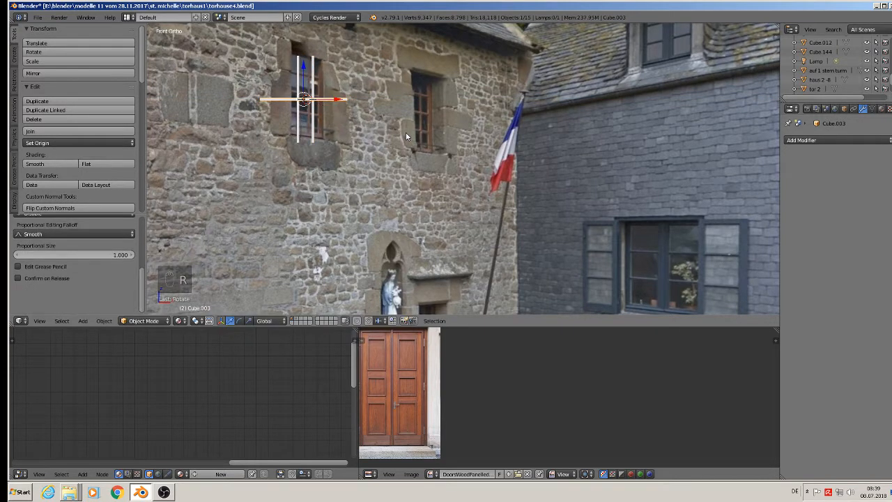
{"action": "key", "text": "s"}
{"action": "key", "text": "x"}
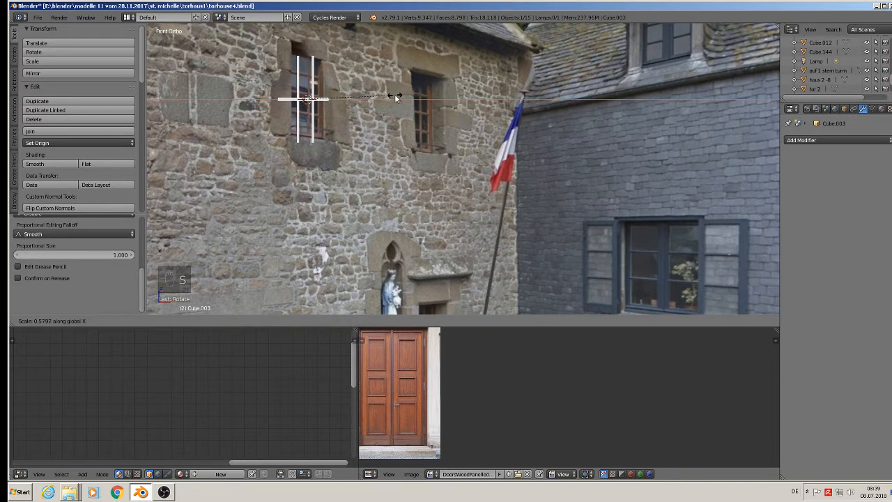
{"action": "left_click", "coordinate": [391, 94]}
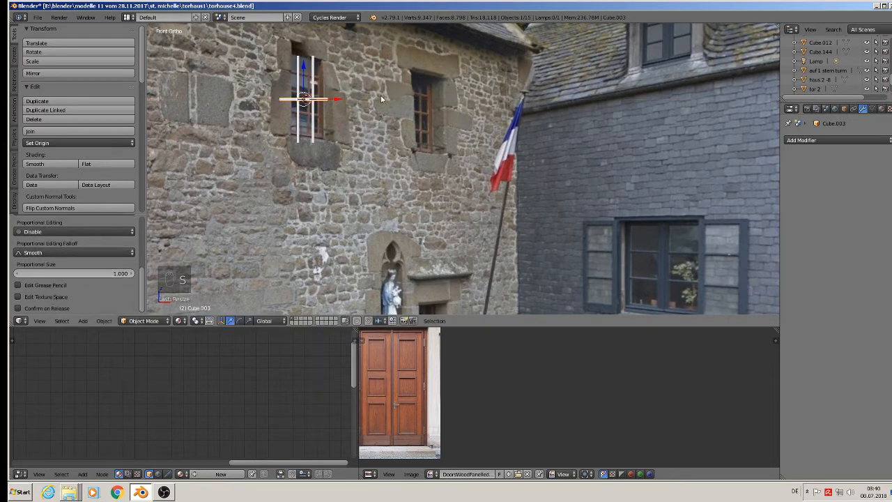
- Centre the crossbar on the window along X, scale it down slightly, and raise it about 0.021 along Z
{"action": "key", "text": "g"}
{"action": "key", "text": "x"}
{"action": "left_click", "coordinate": [333, 97]}
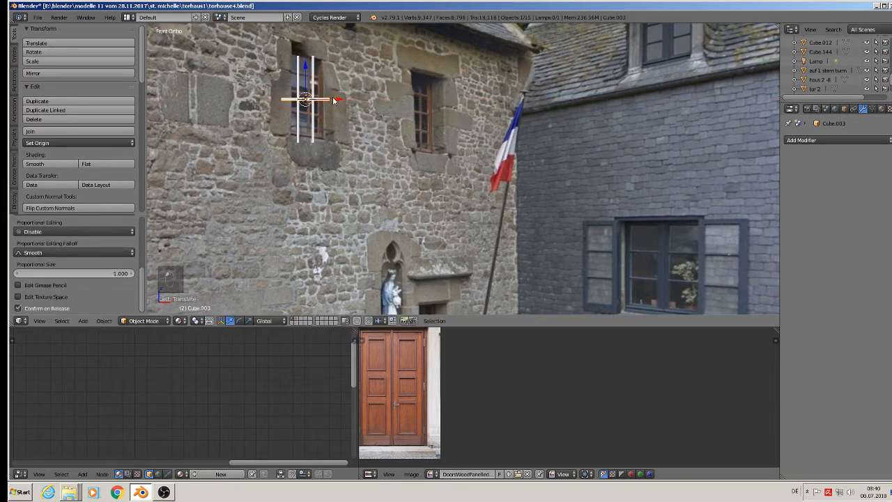
{"action": "key", "text": "s"}
{"action": "left_click", "coordinate": [376, 131]}
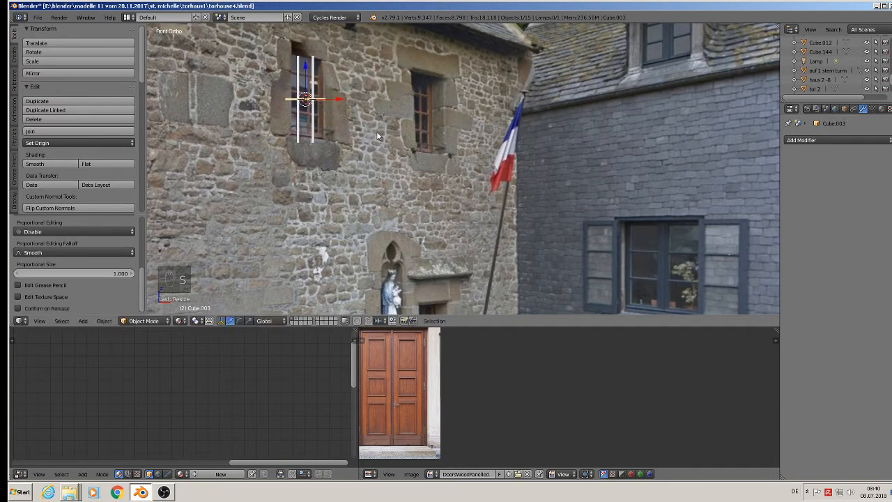
{"action": "key", "text": "g"}
{"action": "key", "text": "z"}
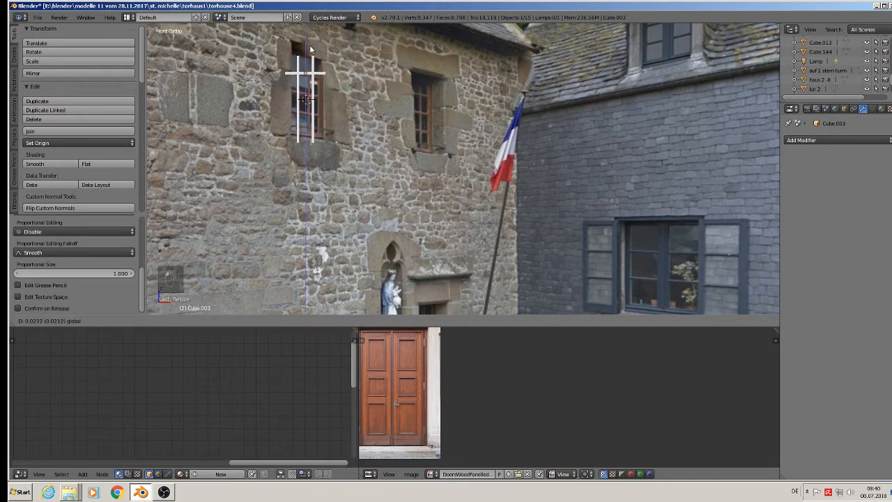
{"action": "left_click", "coordinate": [309, 45]}
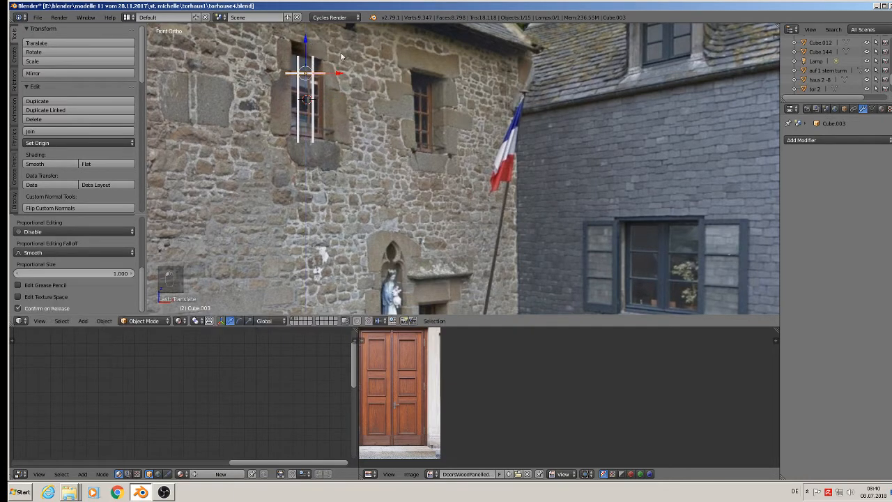
- Add an Array modifier to the crossbar with a relative X offset of -9.5 and a count of 4
{"action": "left_click", "coordinate": [818, 138]}
{"action": "left_click", "coordinate": [718, 158]}
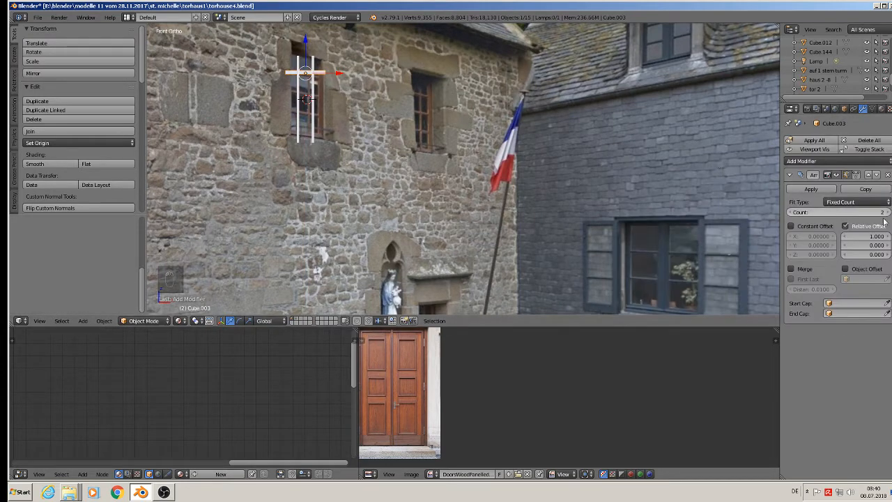
{"action": "left_click", "coordinate": [868, 236]}
{"action": "type", "text": "4.3"}
{"action": "key", "text": "Return"}
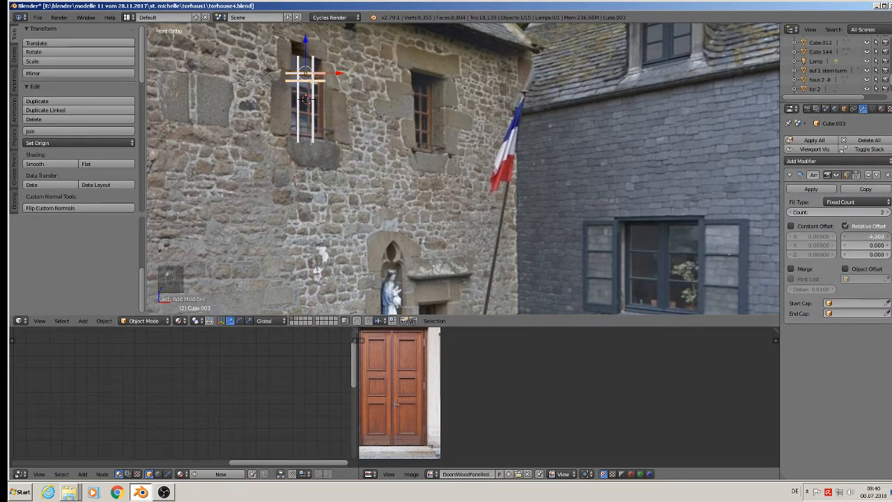
{"action": "left_click_drag", "start_coordinate": [864, 237], "coordinate": [858, 237]}
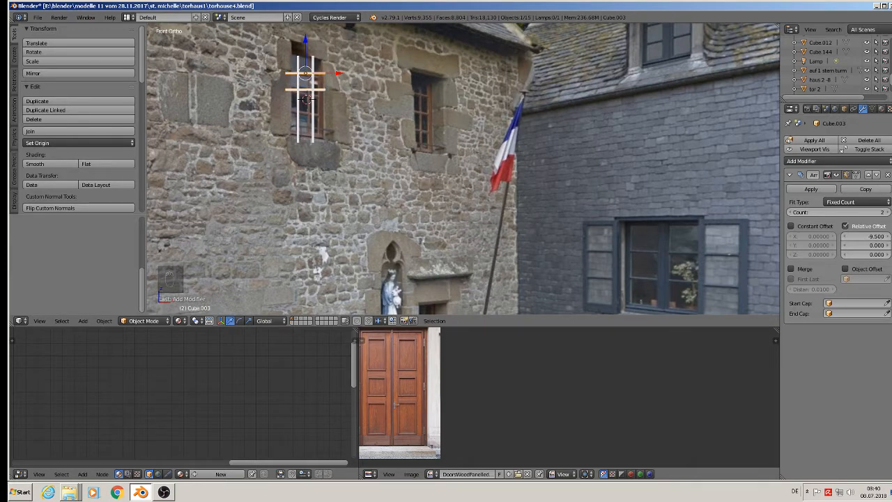
{"action": "left_click", "coordinate": [890, 214]}
{"action": "left_click", "coordinate": [889, 214]}
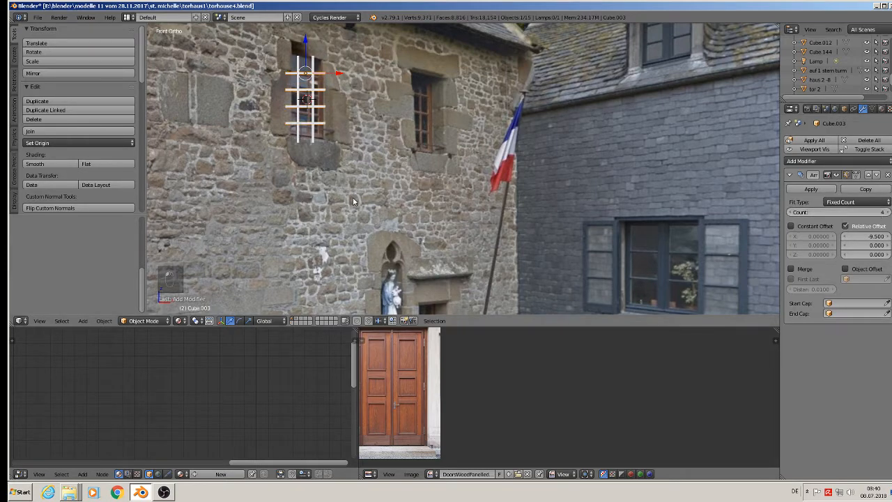
- Duplicate the vertical bar along X to both ends of the crossbars, forming the outer sides of the window lattice
{"action": "right_click", "coordinate": [316, 85]}
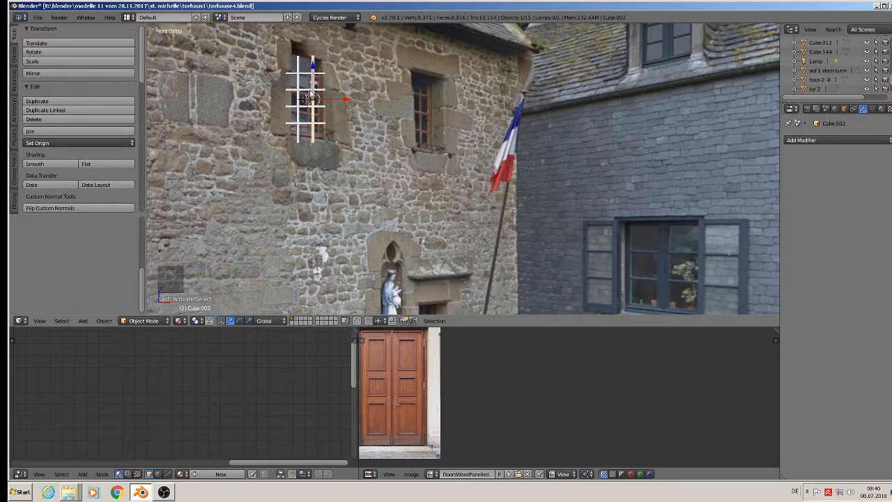
{"action": "key", "text": "shift+d"}
{"action": "key", "text": "x"}
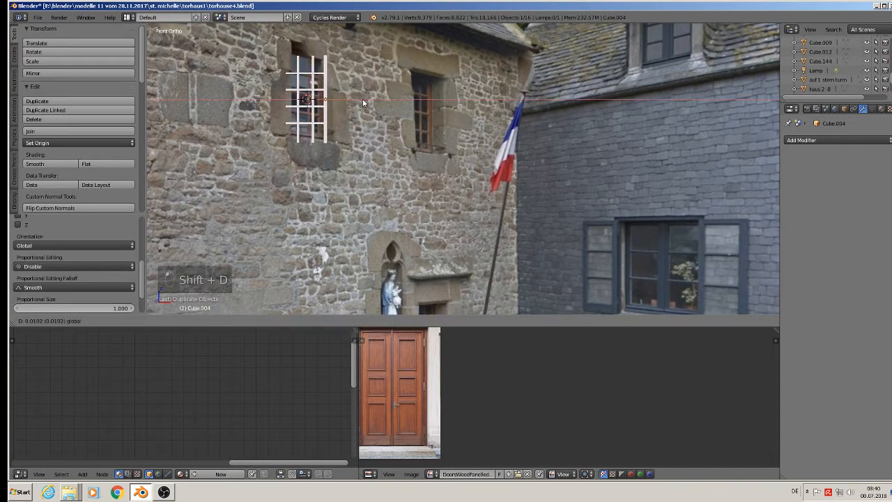
{"action": "left_click", "coordinate": [361, 99]}
{"action": "key", "text": "shift+d"}
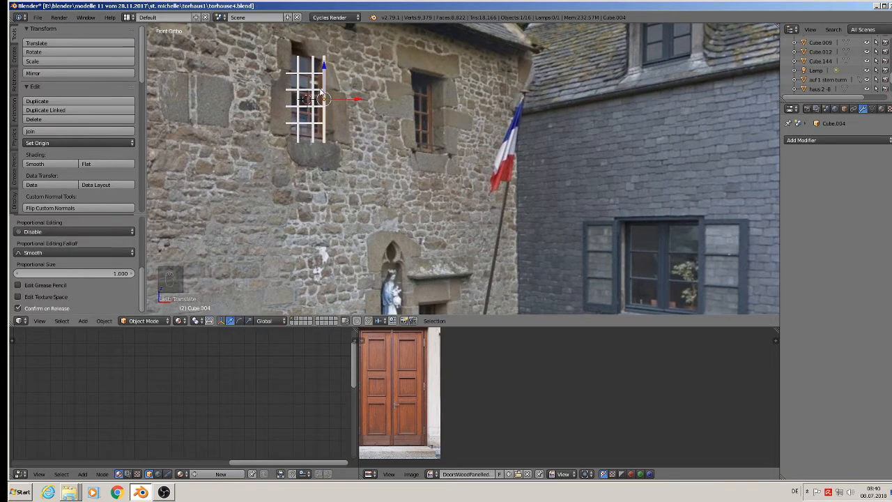
{"action": "key", "text": "x"}
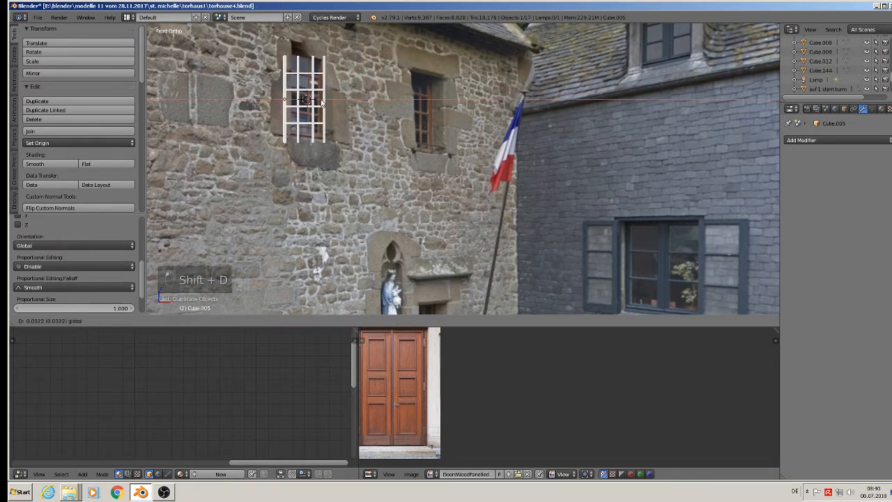
{"action": "left_click", "coordinate": [322, 101]}
- Raise the arrayed crossbars to the upper ends of the vertical bars and set their array count to 6
{"action": "right_click", "coordinate": [295, 93]}
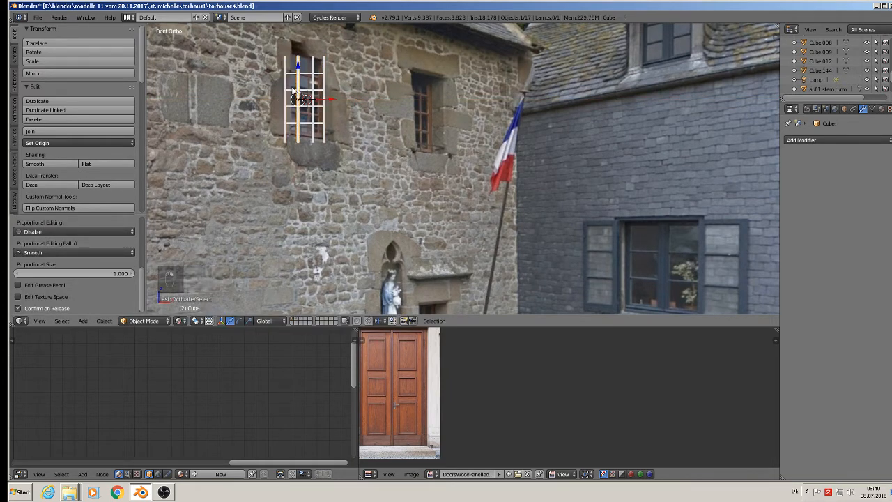
{"action": "left_click_drag", "start_coordinate": [305, 43], "coordinate": [304, 312]}
{"action": "left_click_drag", "start_coordinate": [336, 60], "coordinate": [335, 57]}
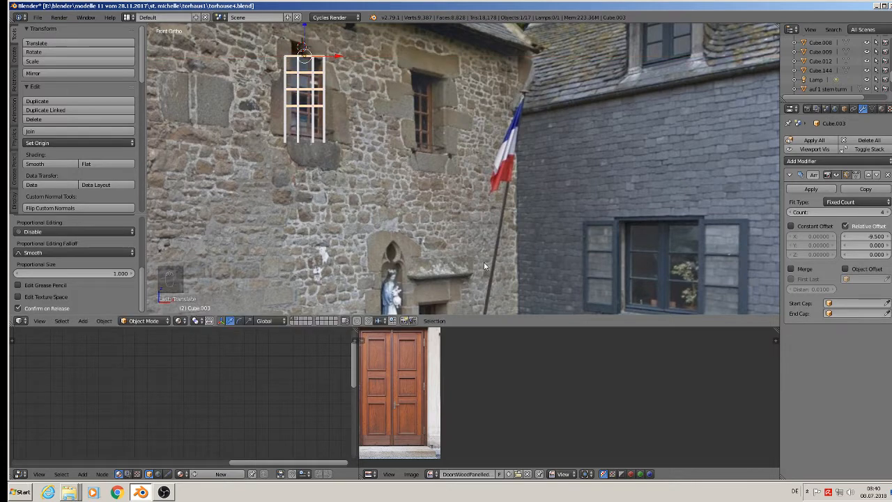
{"action": "left_click", "coordinate": [888, 212]}
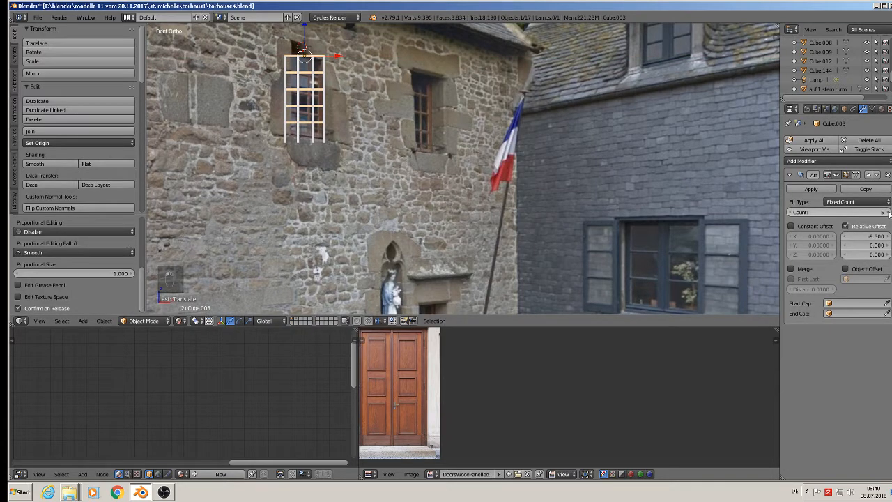
{"action": "left_click", "coordinate": [888, 212]}
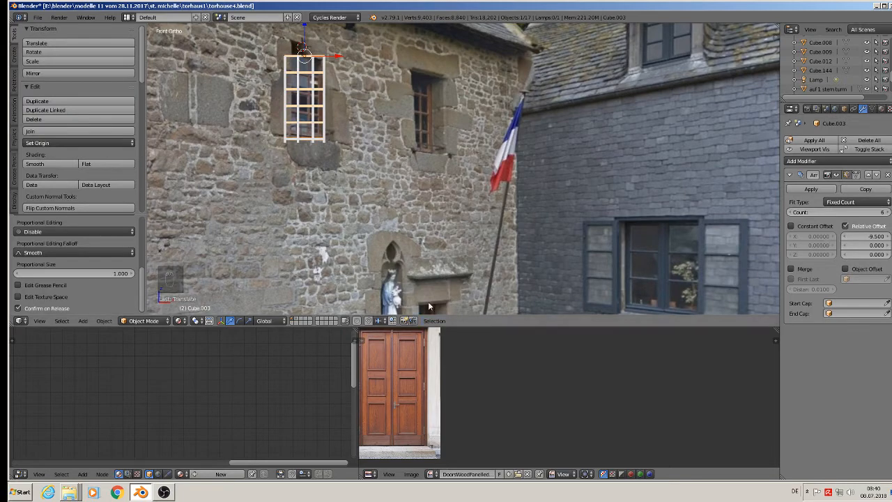
- Set the crossbars' Array relative X offset to -9.82 so they reach the lower ends of the vertical bars
{"action": "scroll", "coordinate": [283, 152], "scroll_direction": "up", "scroll_amount": 2}
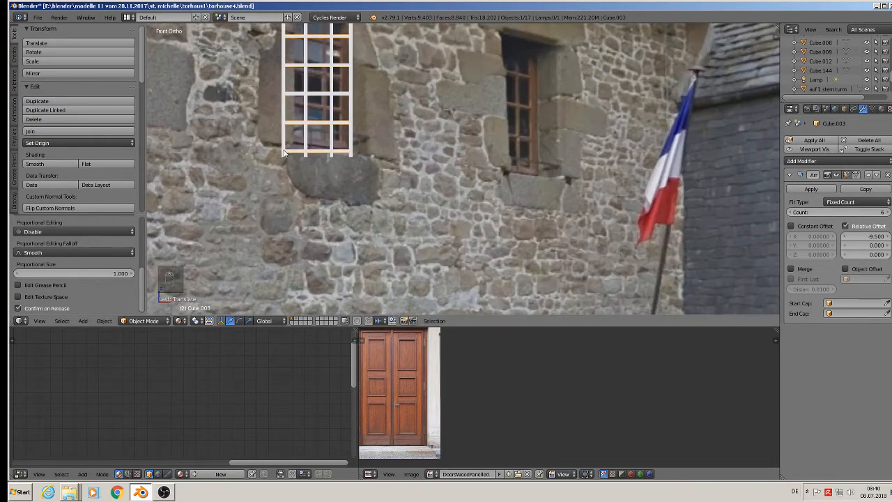
{"action": "right_click", "coordinate": [284, 152]}
{"action": "middle_click_drag", "start_coordinate": [295, 171], "coordinate": [349, 229], "text": "shift"}
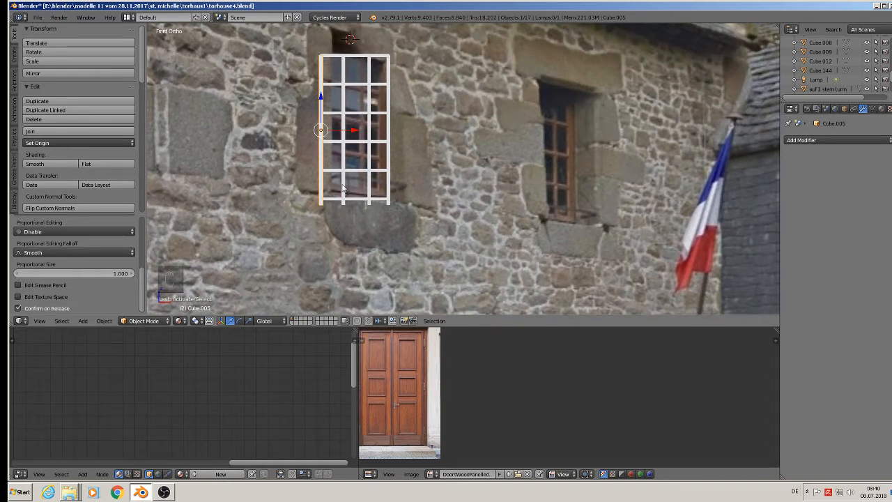
{"action": "right_click", "coordinate": [357, 199]}
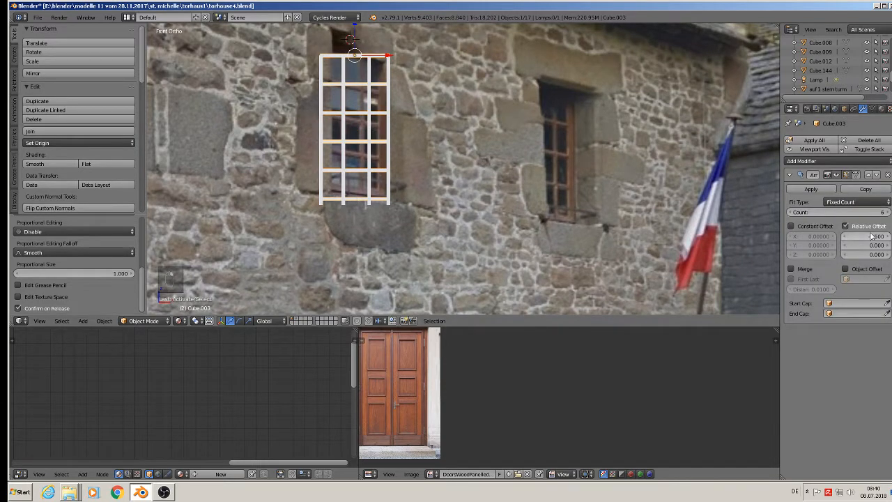
{"action": "scroll", "coordinate": [868, 237], "scroll_direction": "down", "scroll_amount": 4, "text": "ctrl"}
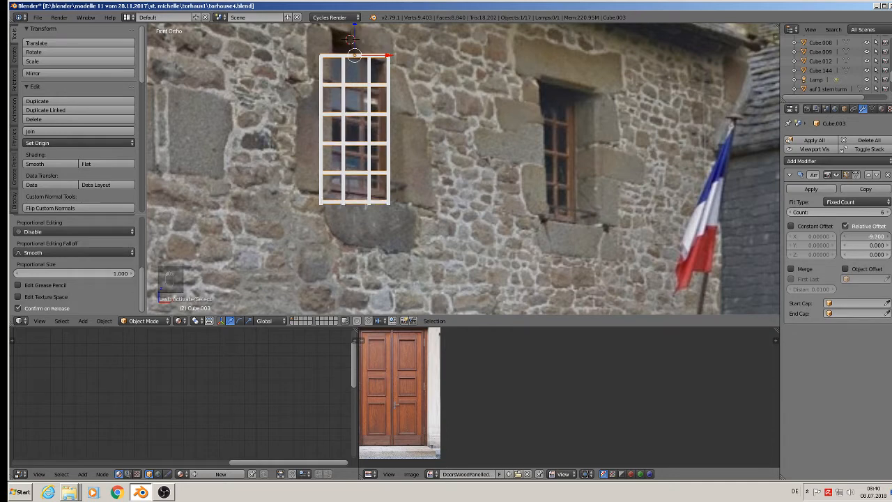
{"action": "scroll", "coordinate": [868, 237], "scroll_direction": "up", "scroll_amount": 2, "text": "ctrl"}
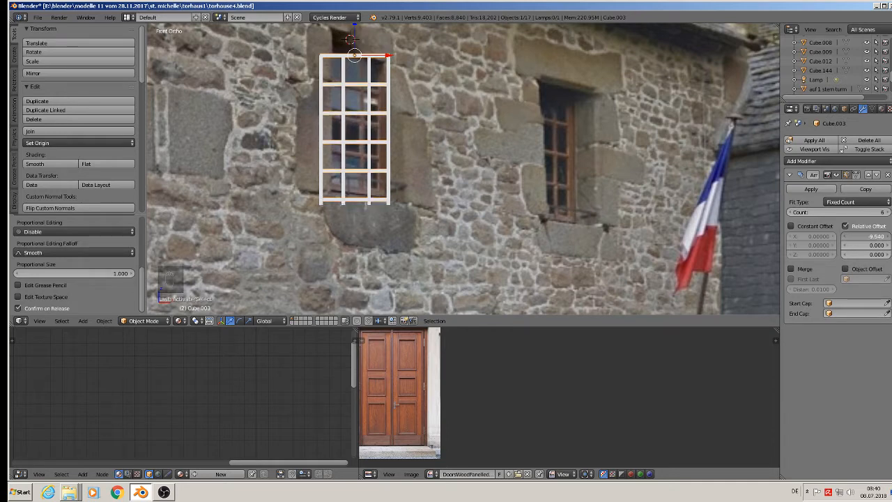
{"action": "scroll", "coordinate": [867, 237], "scroll_direction": "down", "scroll_amount": 1, "text": "ctrl"}
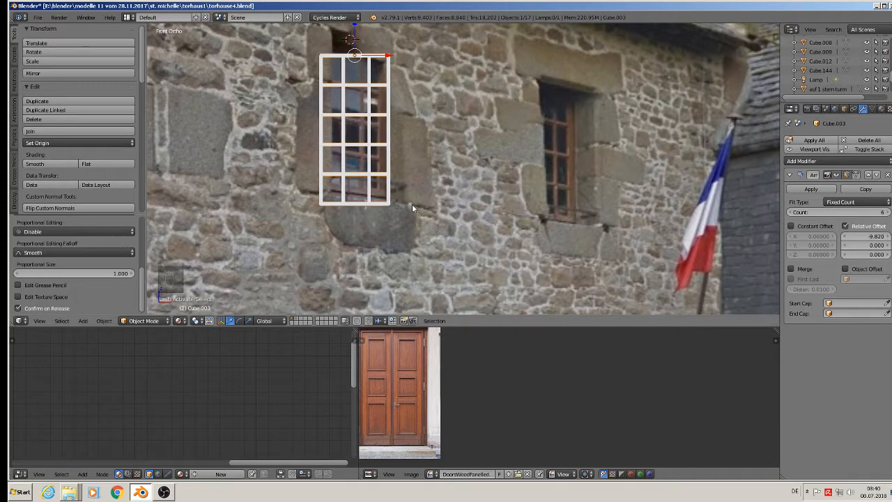
- Shift one inner vertical bar slightly along X and move both outer bars outward to widen the window lattice
{"action": "right_click", "coordinate": [339, 101]}
{"action": "right_click", "coordinate": [344, 103]}
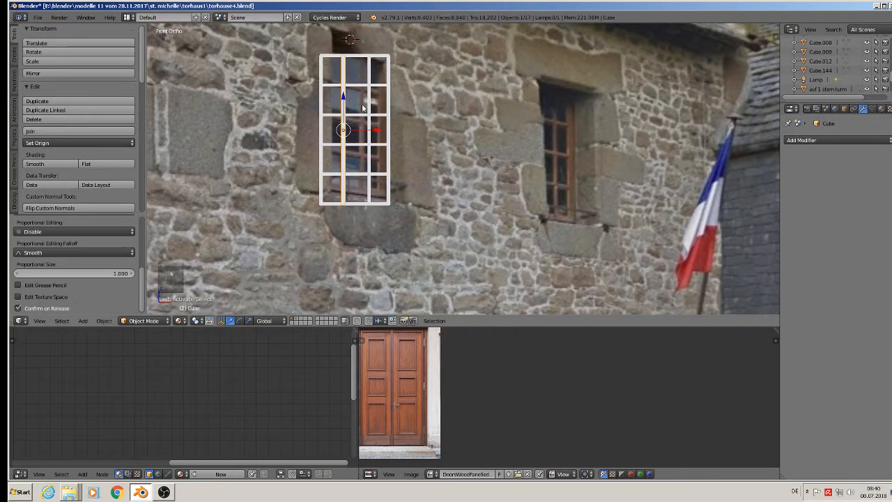
{"action": "left_click_drag", "start_coordinate": [375, 130], "coordinate": [375, 130]}
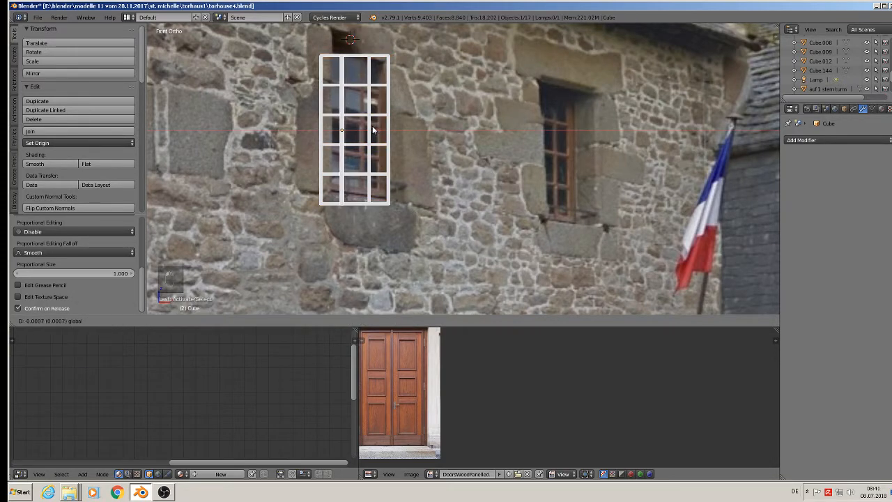
{"action": "left_click", "coordinate": [372, 125]}
{"action": "right_click", "coordinate": [330, 107]}
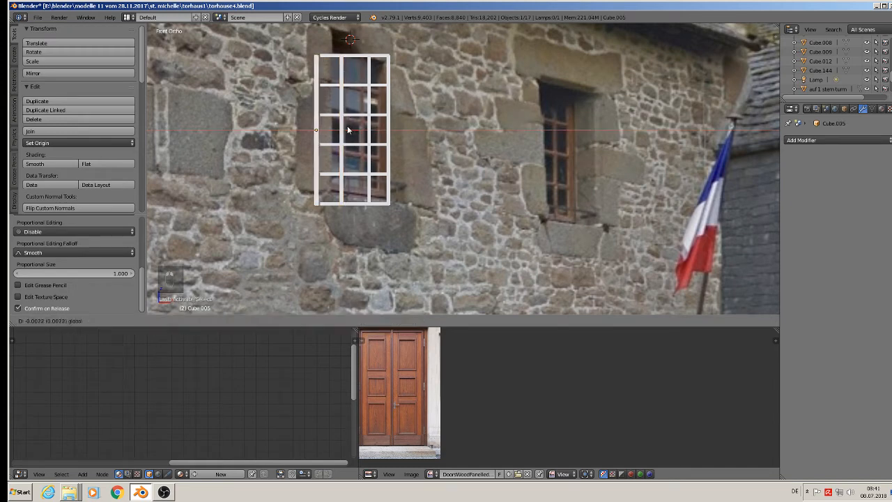
{"action": "right_click", "coordinate": [392, 111]}
{"action": "left_click_drag", "start_coordinate": [409, 129], "coordinate": [417, 127]}
- Scale the arrayed crossbars along X by about 1.17 and shift them about 0.0009 along X to meet both outer bars
{"action": "right_click", "coordinate": [372, 86]}
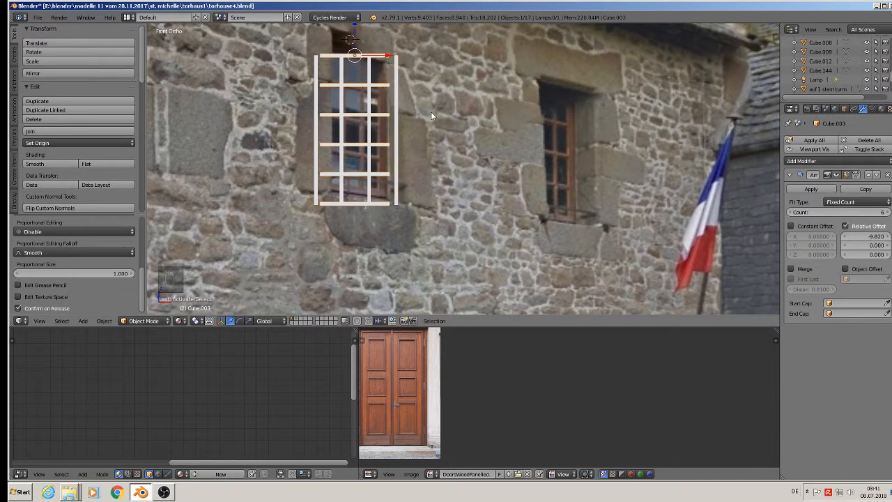
{"action": "key", "text": "s"}
{"action": "key", "text": "x"}
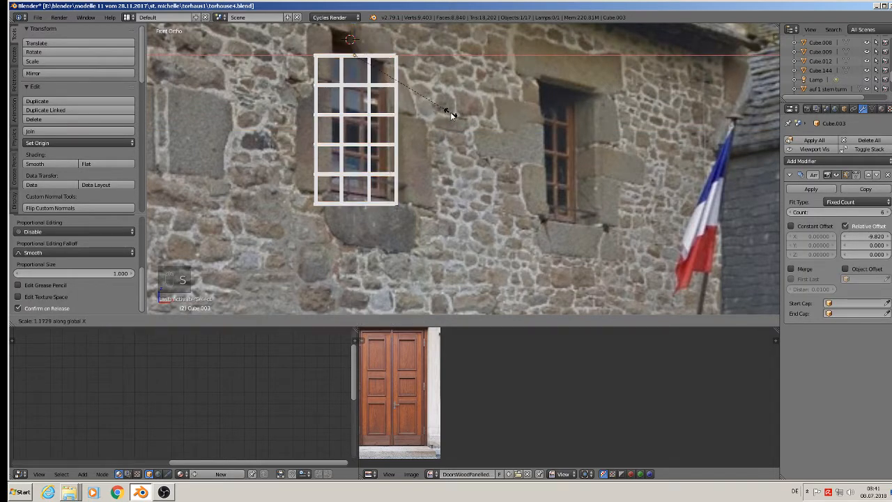
{"action": "left_click", "coordinate": [451, 111]}
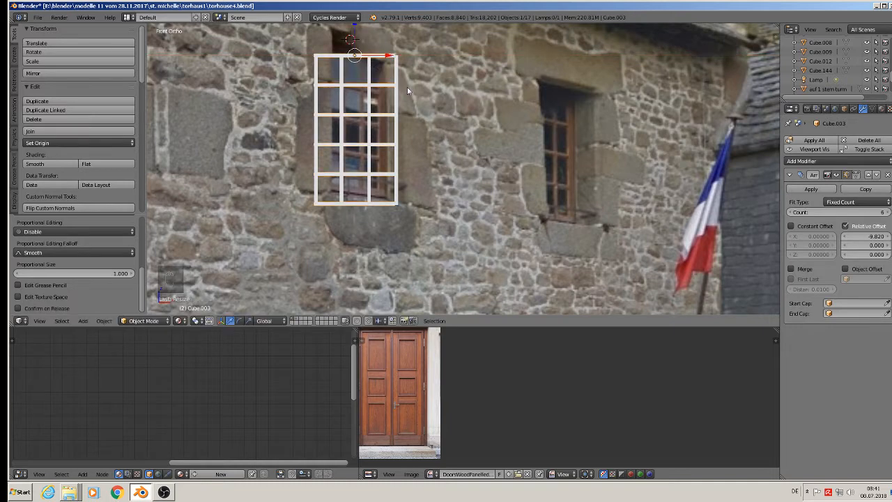
{"action": "key", "text": "g"}
{"action": "key", "text": "x"}
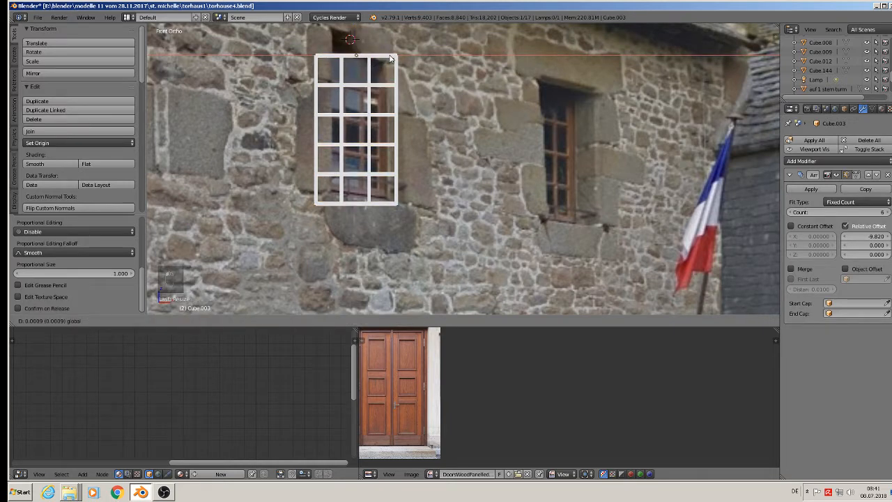
{"action": "left_click", "coordinate": [390, 58]}
- Join the two inner vertical bars of the lattice into one object
{"action": "scroll", "coordinate": [477, 163], "scroll_direction": "down", "scroll_amount": 2}
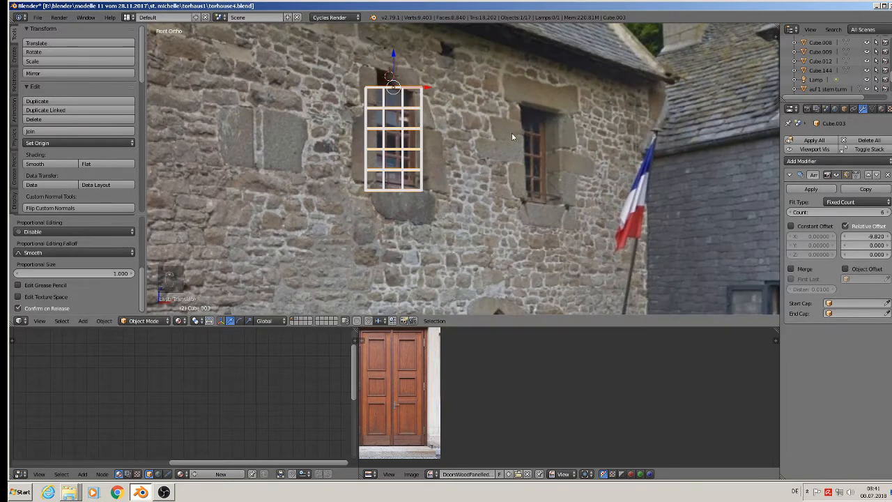
{"action": "middle_click_drag", "start_coordinate": [472, 160], "coordinate": [426, 170]}
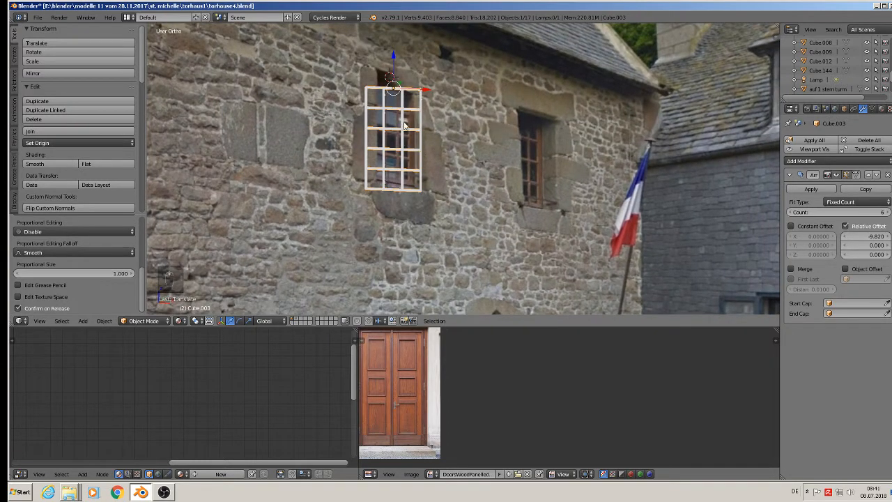
{"action": "right_click", "coordinate": [403, 109]}
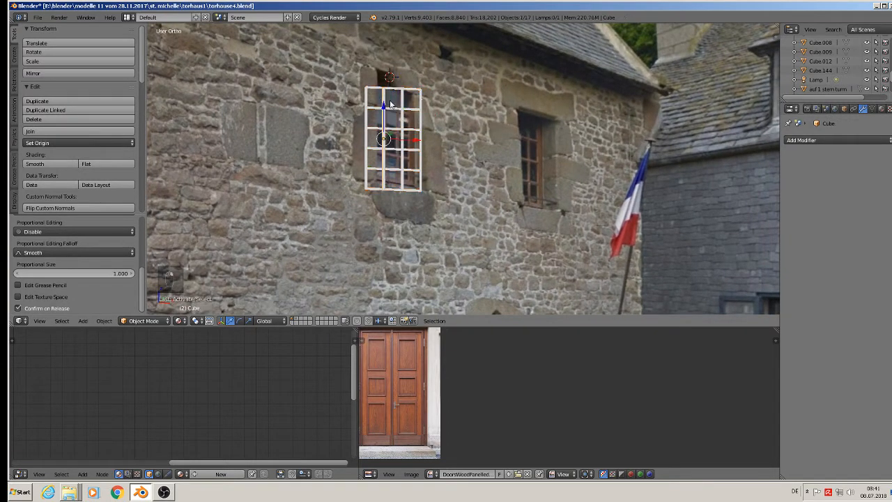
{"action": "right_click", "coordinate": [403, 106], "text": "shift"}
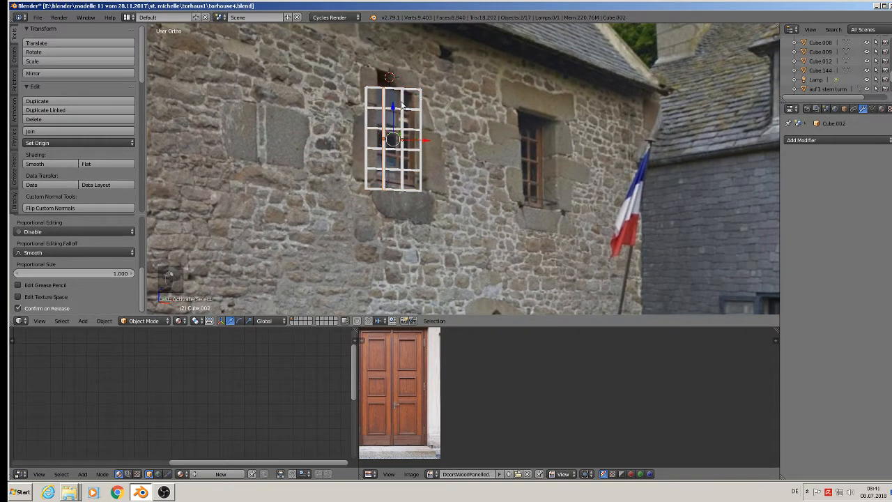
{"action": "left_click", "coordinate": [70, 131]}
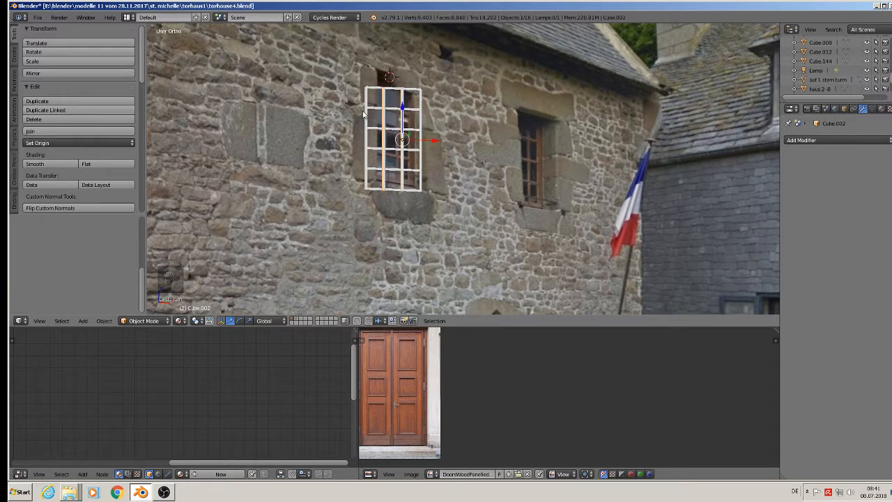
- Try to join the lattice's vertical bars with the arrayed crossbars, and undo the join
{"action": "right_click", "coordinate": [365, 114], "text": "shift"}
{"action": "right_click", "coordinate": [401, 188], "text": "shift"}
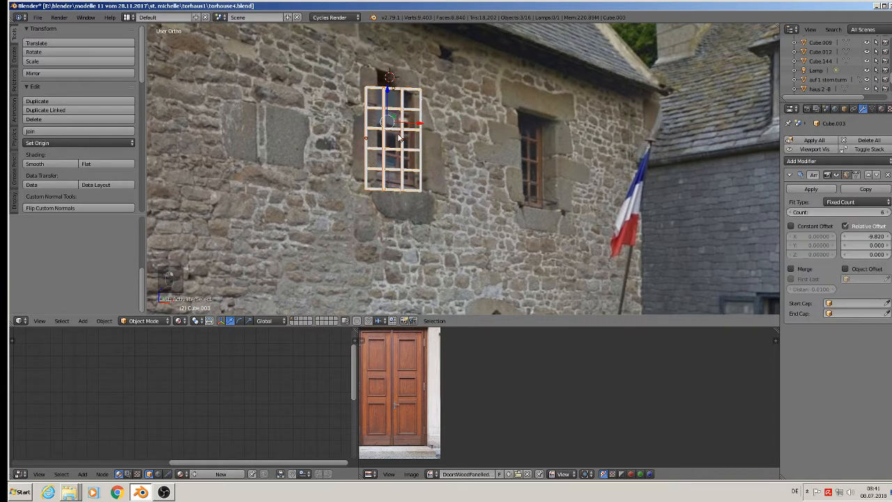
{"action": "right_click", "coordinate": [395, 189], "text": "shift"}
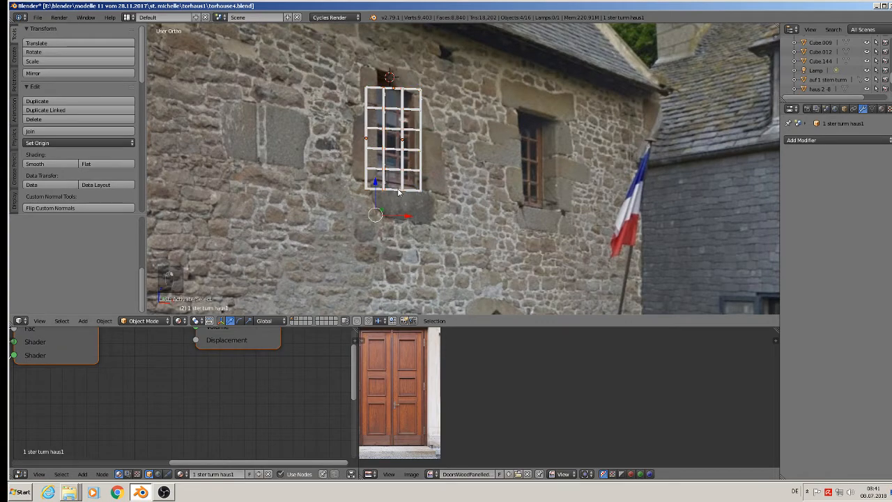
{"action": "right_click", "coordinate": [400, 192]}
{"action": "scroll", "coordinate": [413, 192], "scroll_direction": "up", "scroll_amount": 5}
{"action": "right_click", "coordinate": [434, 163], "text": "shift"}
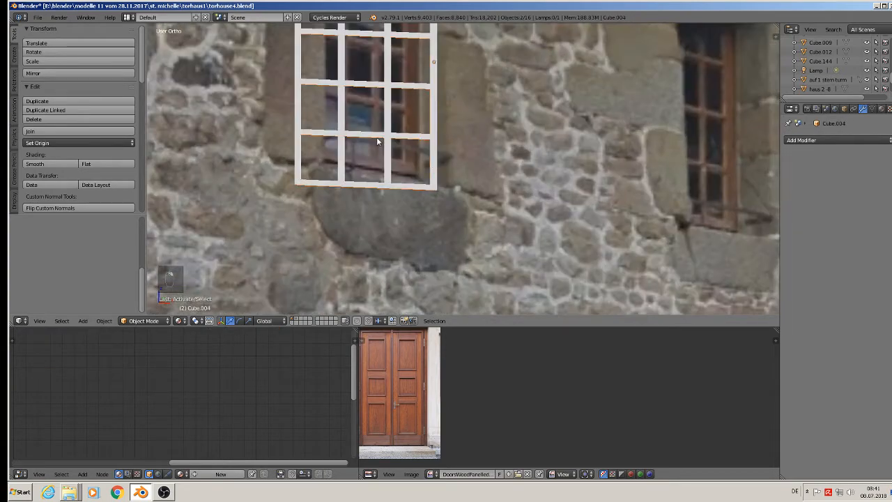
{"action": "right_click", "coordinate": [388, 129], "text": "shift"}
{"action": "right_click", "coordinate": [297, 120], "text": "shift"}
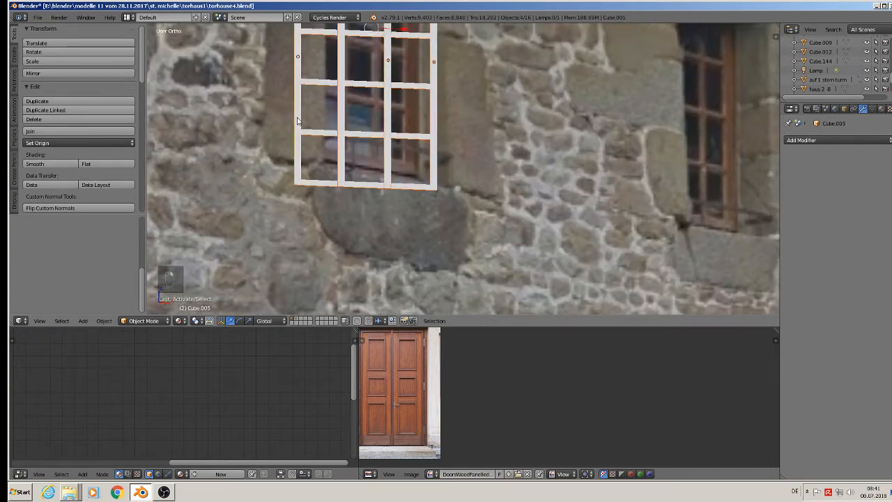
{"action": "left_click", "coordinate": [80, 129]}
{"action": "key", "text": "ctrl+z"}
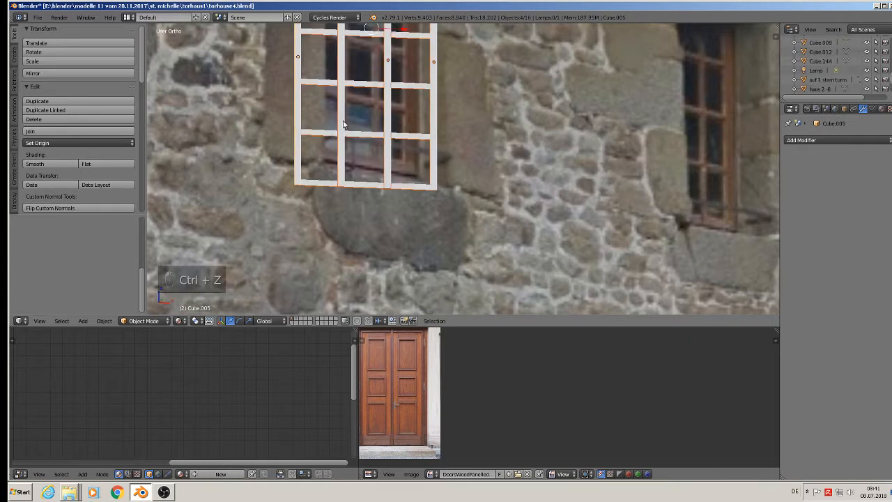
- Apply the crossbars' Array modifier and join the crossbars with the inner bars and one outer bar
{"action": "right_click", "coordinate": [319, 138]}
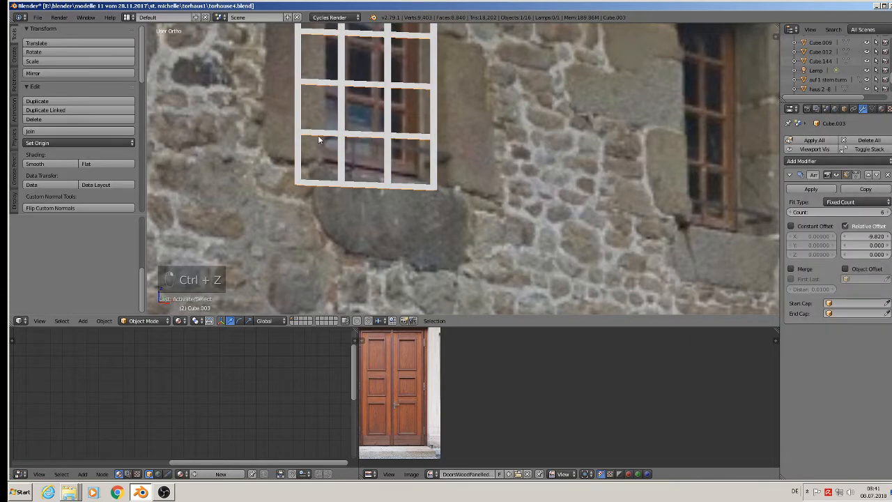
{"action": "left_click", "coordinate": [816, 187]}
{"action": "middle_click_drag", "start_coordinate": [427, 145], "coordinate": [439, 251], "text": "shift"}
{"action": "right_click", "coordinate": [401, 164], "text": "shift"}
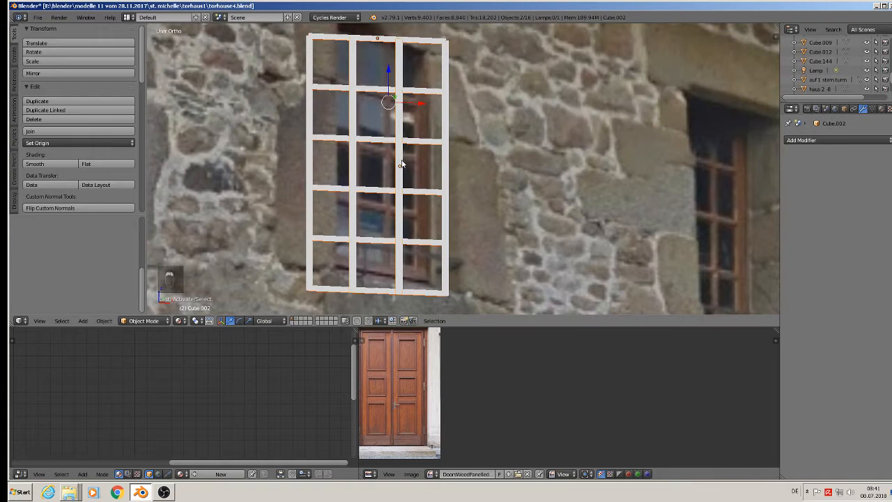
{"action": "right_click", "coordinate": [350, 163], "text": "shift"}
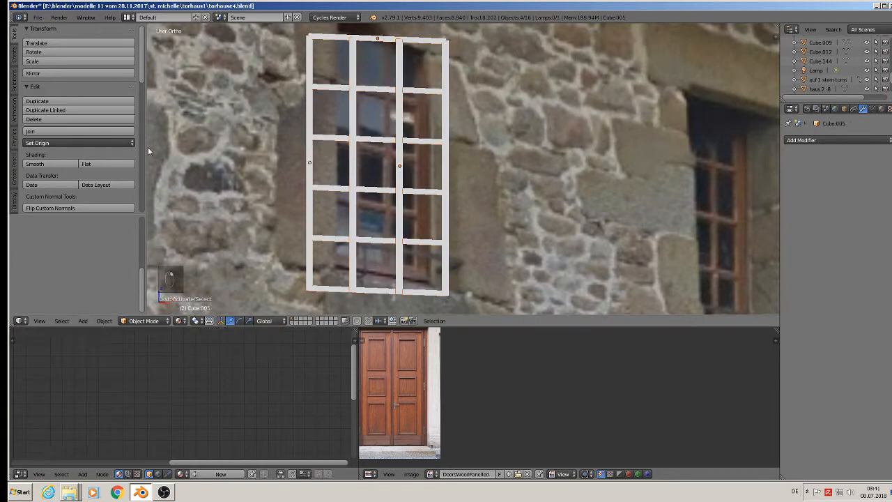
{"action": "left_click", "coordinate": [124, 131]}
- Join the remaining outer vertical bar to the rest of the window lattice
{"action": "right_click", "coordinate": [341, 144]}
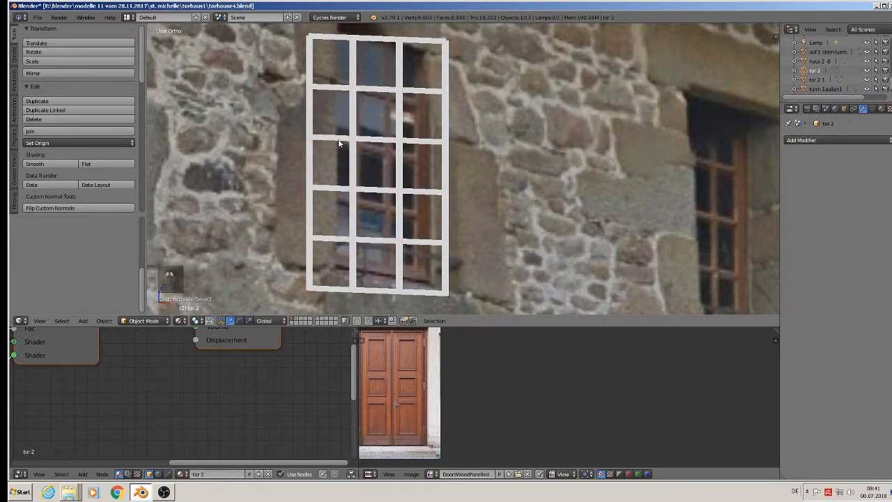
{"action": "right_click", "coordinate": [340, 140]}
{"action": "scroll", "coordinate": [340, 169], "scroll_direction": "down", "scroll_amount": 2}
{"action": "middle_click_drag", "start_coordinate": [338, 171], "coordinate": [313, 180]}
{"action": "left_click_drag", "start_coordinate": [330, 176], "coordinate": [357, 168]}
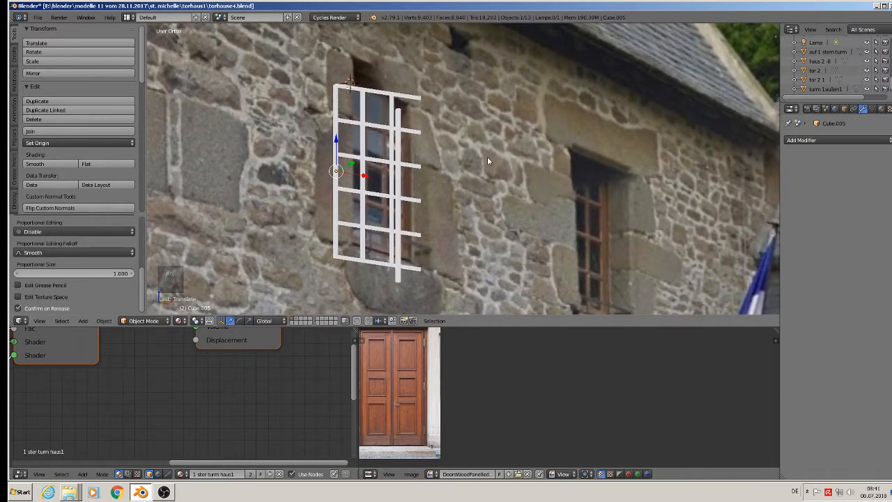
{"action": "key", "text": "ctrl+z"}
{"action": "right_click", "coordinate": [398, 164]}
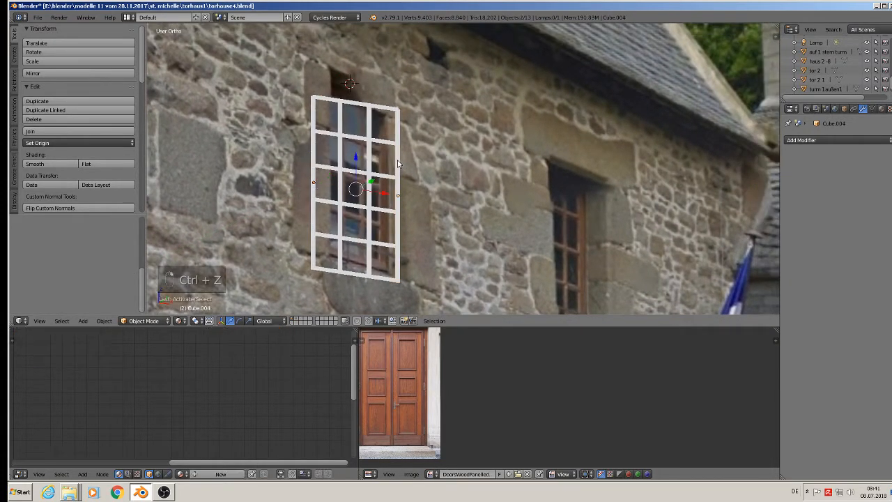
{"action": "left_click", "coordinate": [69, 130]}
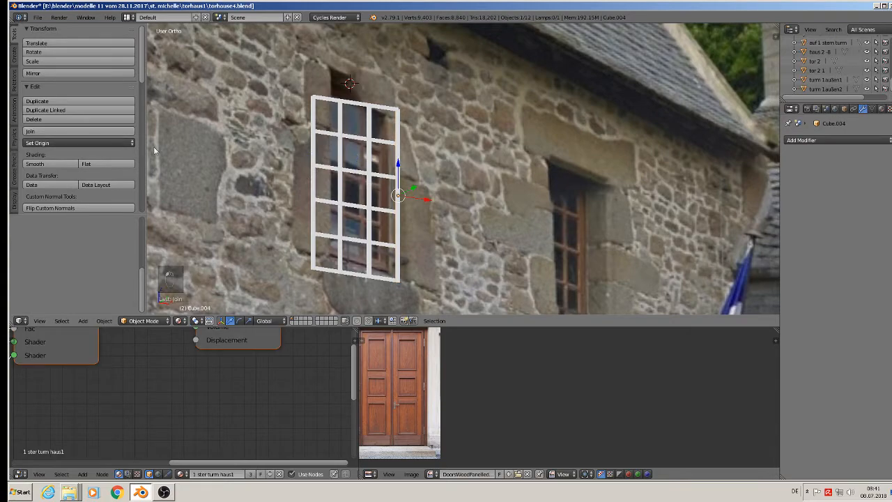
- Separate the stone house reference photo plane from the lattice mesh by selection, and return to Object Mode
{"action": "key", "text": "Tab"}
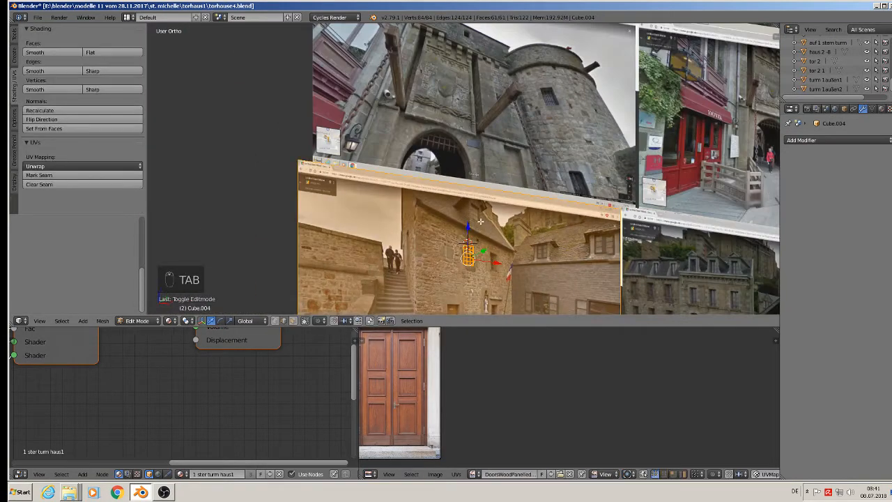
{"action": "key", "text": "a"}
{"action": "key", "text": "a"}
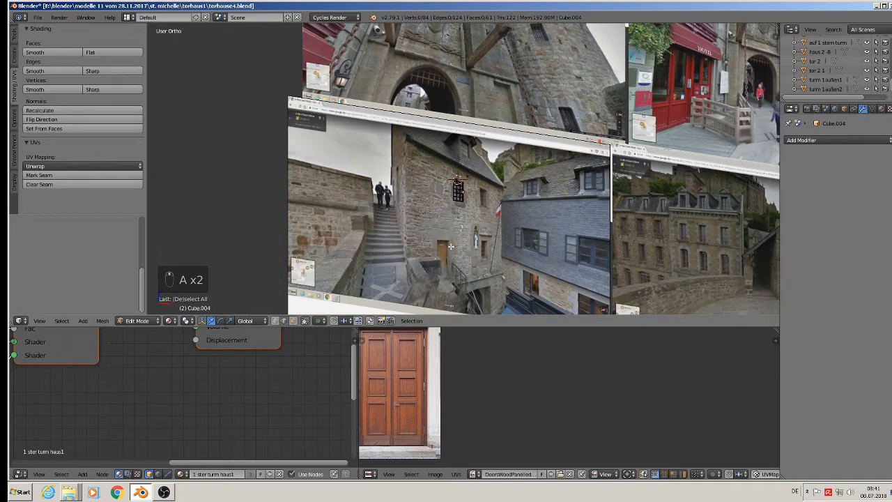
{"action": "key", "text": "l"}
{"action": "key", "text": "l"}
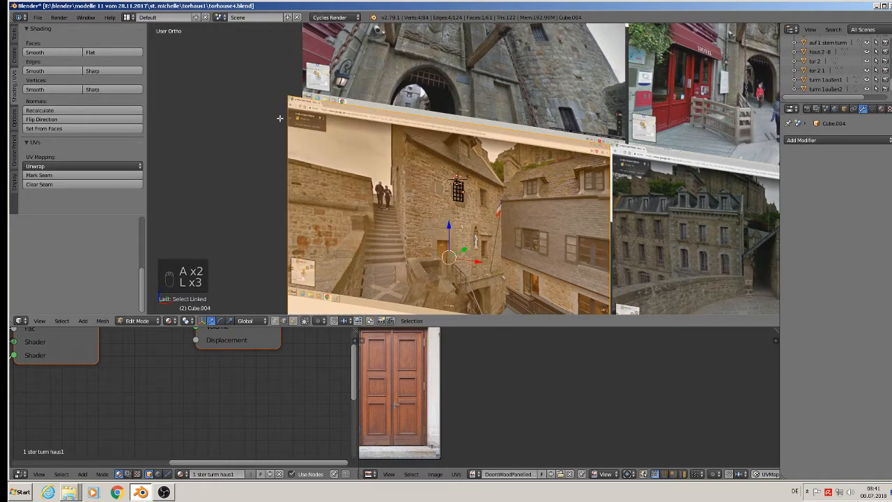
{"action": "key", "text": "p"}
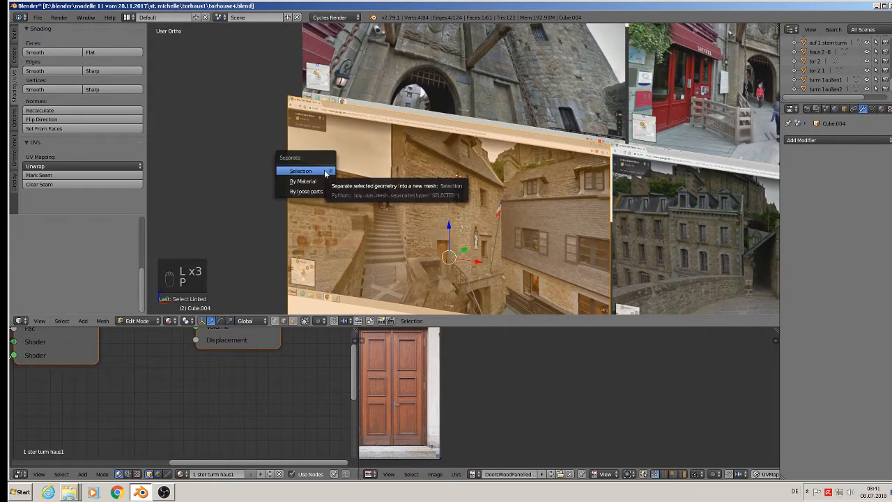
{"action": "left_click", "coordinate": [325, 173]}
{"action": "key", "text": "Tab"}
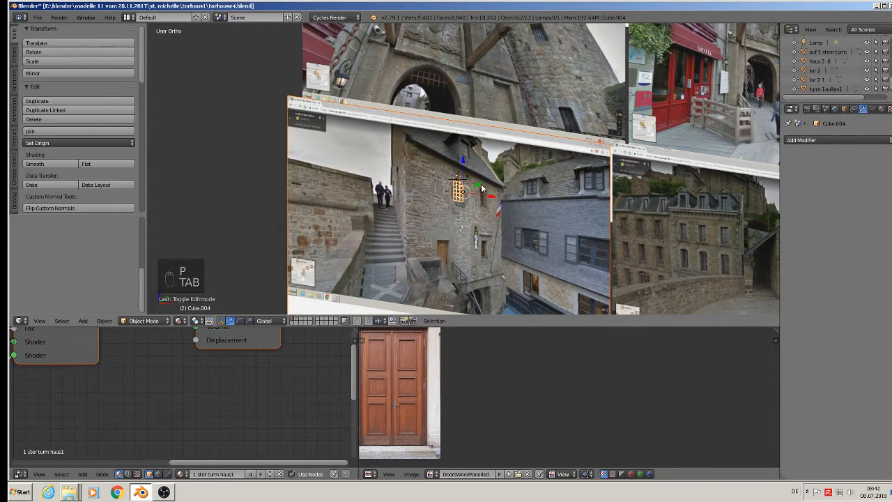
- Shift the lattice and the reference photo plane slightly together, and deselect all objects
{"action": "left_click_drag", "start_coordinate": [482, 189], "coordinate": [463, 202]}
{"action": "scroll", "coordinate": [452, 209], "scroll_direction": "up", "scroll_amount": 2}
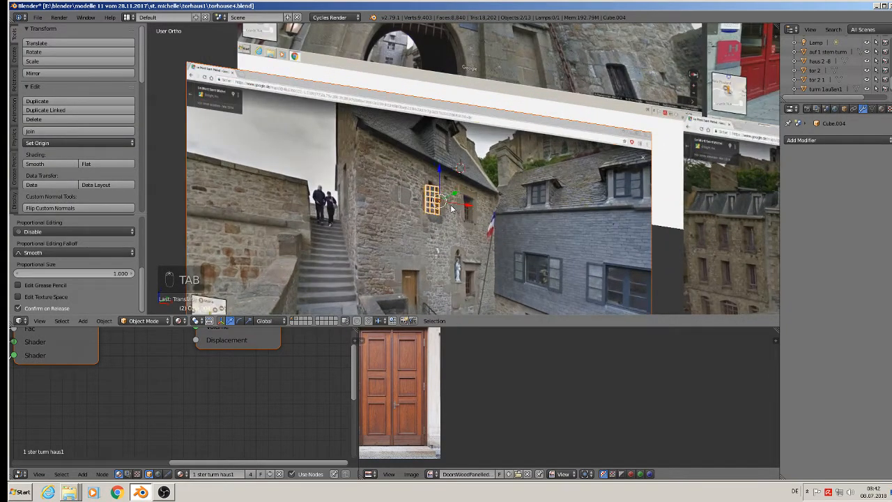
{"action": "key", "text": "Tab"}
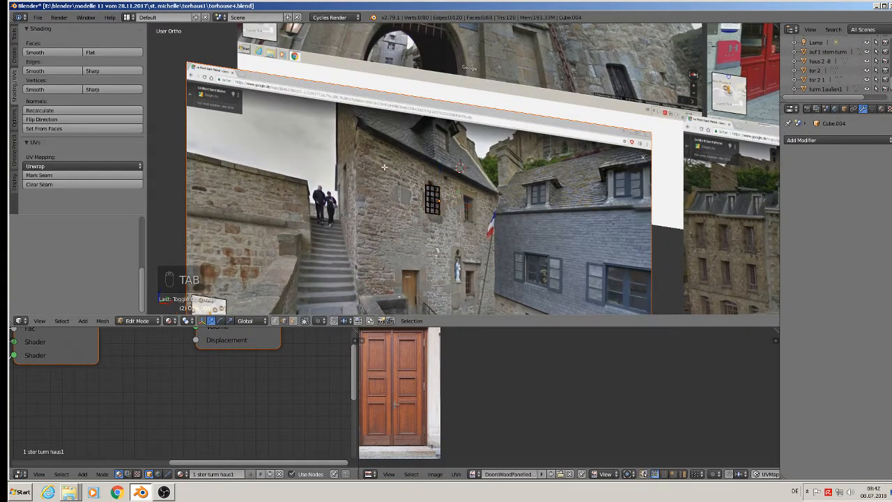
{"action": "key", "text": "Tab"}
{"action": "key", "text": "a"}
{"action": "key", "text": "a"}
{"action": "key", "text": "a"}
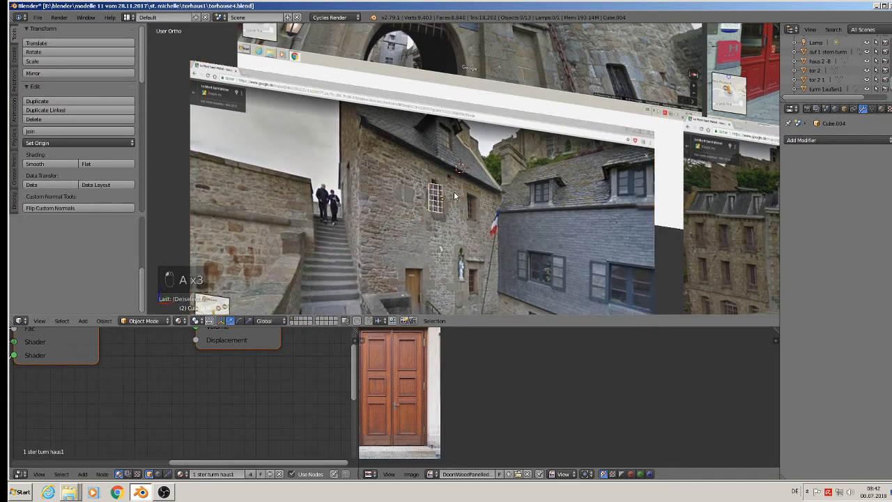
- Select only the window lattice and move it in front of the staircase in the reference photo
{"action": "right_click", "coordinate": [438, 200]}
{"action": "left_click_drag", "start_coordinate": [457, 194], "coordinate": [366, 247]}
{"action": "scroll", "coordinate": [370, 254], "scroll_direction": "up", "scroll_amount": 4}
{"action": "scroll", "coordinate": [372, 251], "scroll_direction": "up", "scroll_amount": 5}
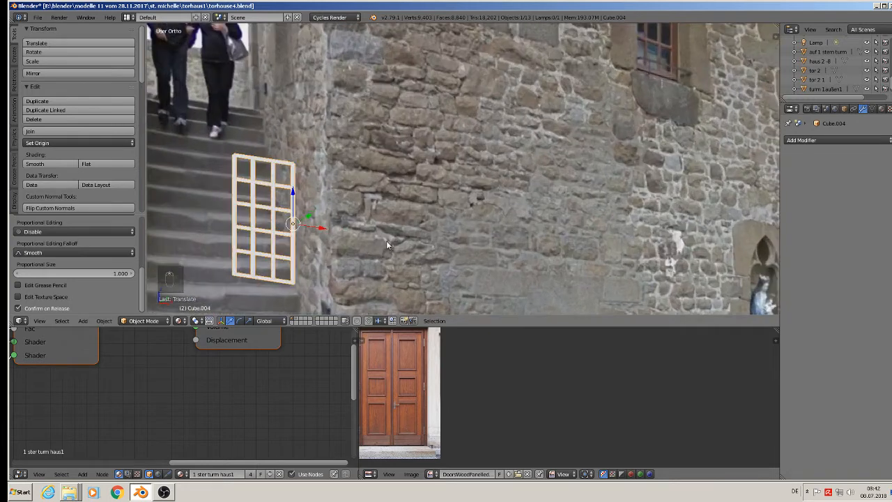
{"action": "scroll", "coordinate": [478, 235], "scroll_direction": "up", "scroll_amount": 2}
- Mark all edges of the lattice mesh as UV seams and return to Object Mode
{"action": "key", "text": "Tab"}
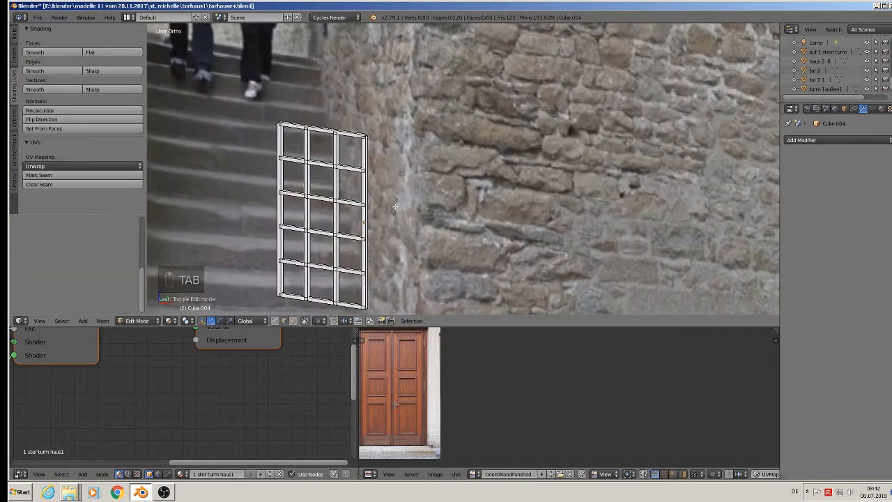
{"action": "key", "text": "a"}
{"action": "key", "text": "a"}
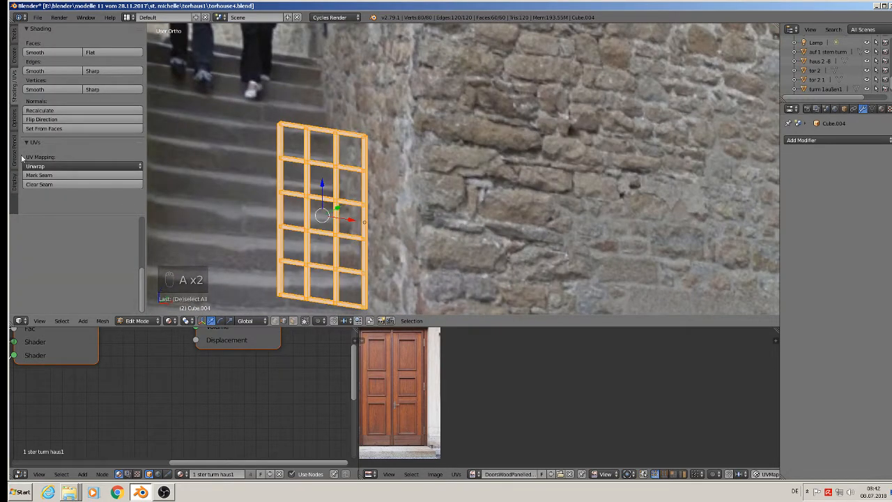
{"action": "left_click", "coordinate": [40, 175]}
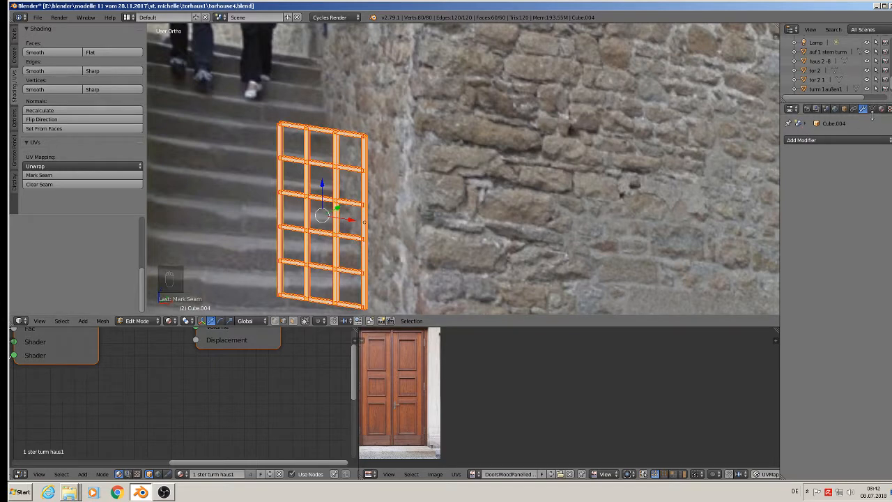
{"action": "key", "text": "Tab"}
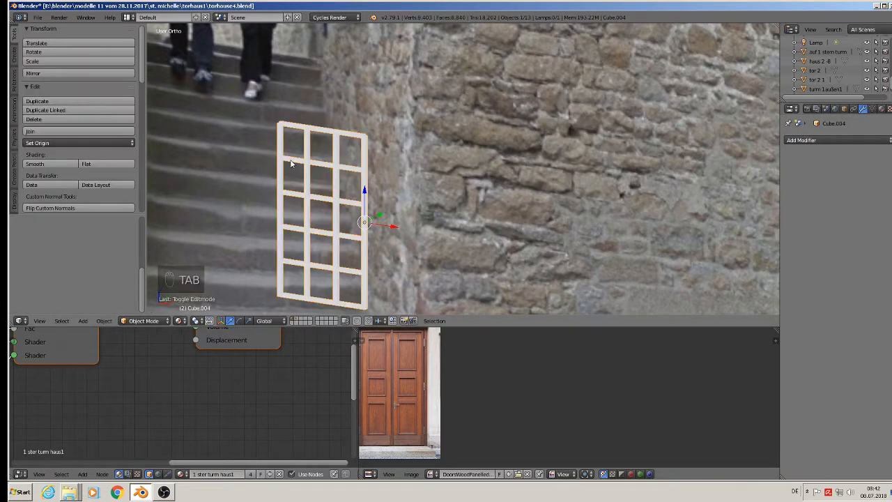
- Check the window bars in the stone house photo and save the torhouse4.blend file
{"action": "scroll", "coordinate": [292, 160], "scroll_direction": "down", "scroll_amount": 3}
{"action": "middle_click_drag", "start_coordinate": [577, 131], "coordinate": [459, 220], "text": "shift"}
{"action": "scroll", "coordinate": [539, 129], "scroll_direction": "up", "scroll_amount": 4}
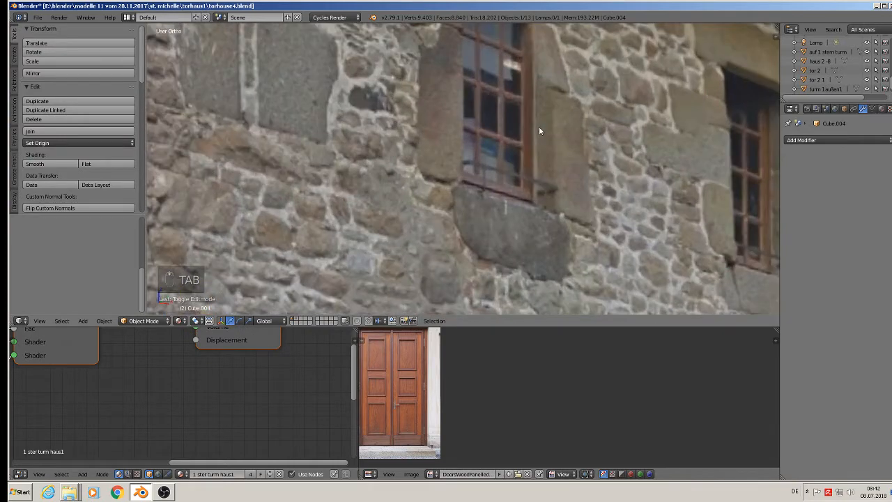
{"action": "scroll", "coordinate": [539, 126], "scroll_direction": "down", "scroll_amount": 6}
{"action": "middle_click_drag", "start_coordinate": [327, 234], "coordinate": [489, 170], "text": "shift"}
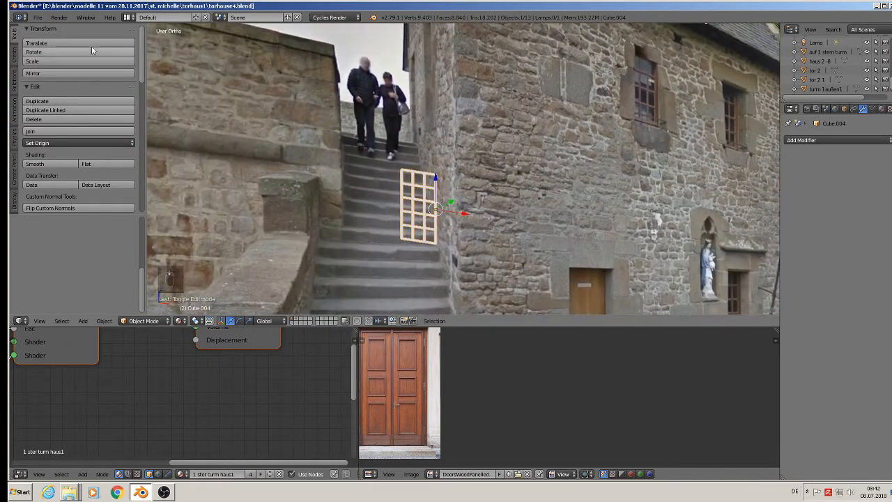
{"action": "left_click", "coordinate": [37, 17]}
{"action": "left_click", "coordinate": [62, 89]}
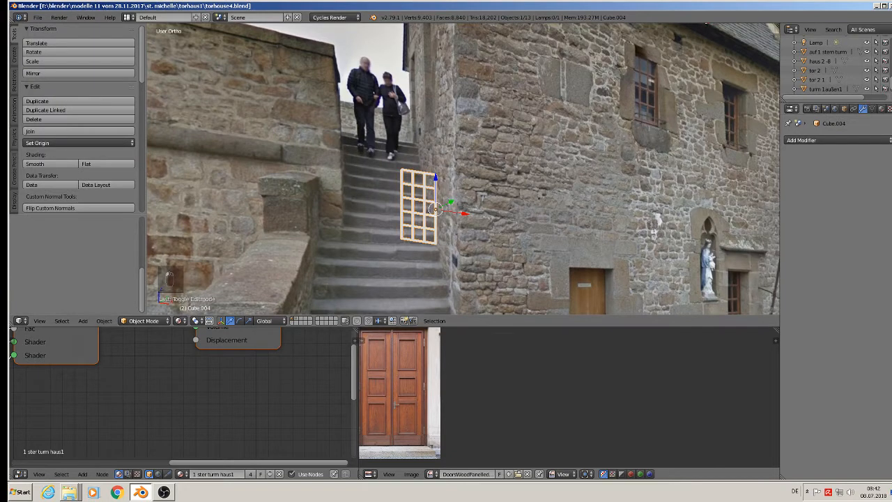
- Look through the existing materials for one that suits the lattice, leaving its current material assigned
{"action": "left_click", "coordinate": [881, 109]}
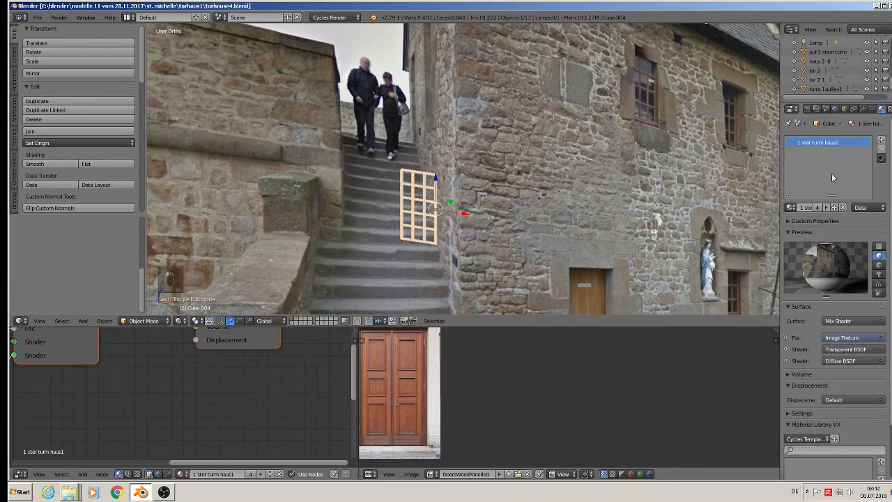
{"action": "left_click", "coordinate": [791, 207]}
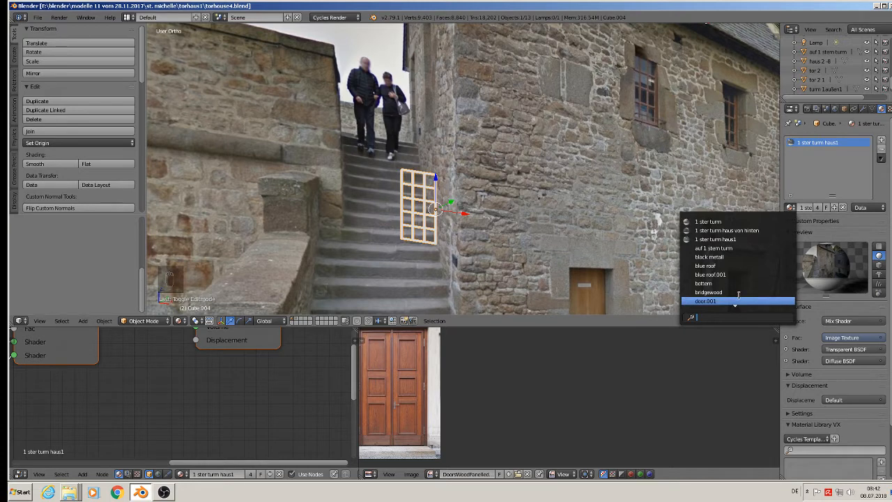
{"action": "scroll", "coordinate": [739, 295], "scroll_direction": "down", "scroll_amount": 7}
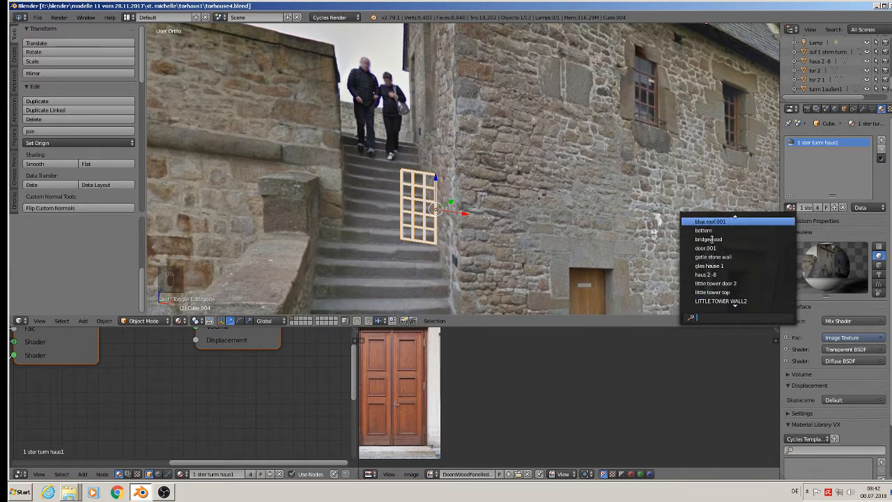
{"action": "scroll", "coordinate": [711, 239], "scroll_direction": "down", "scroll_amount": 14}
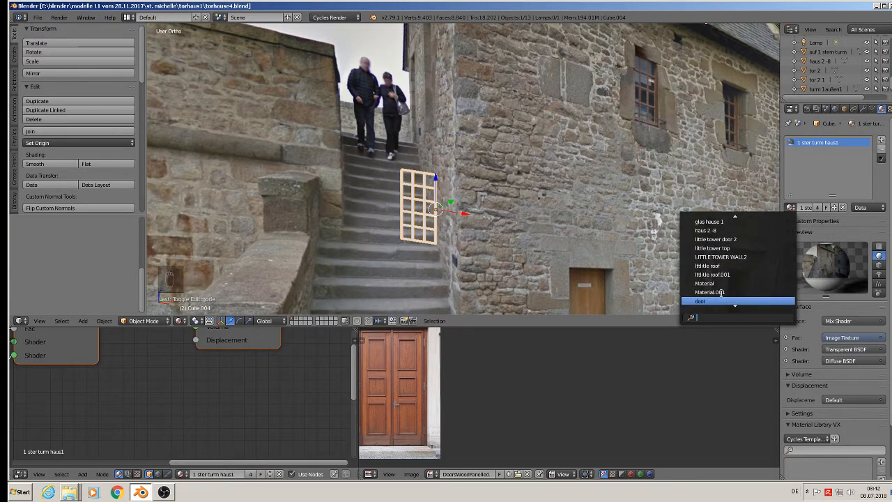
{"action": "scroll", "coordinate": [721, 293], "scroll_direction": "down", "scroll_amount": 6}
{"action": "scroll", "coordinate": [719, 293], "scroll_direction": "down", "scroll_amount": 3}
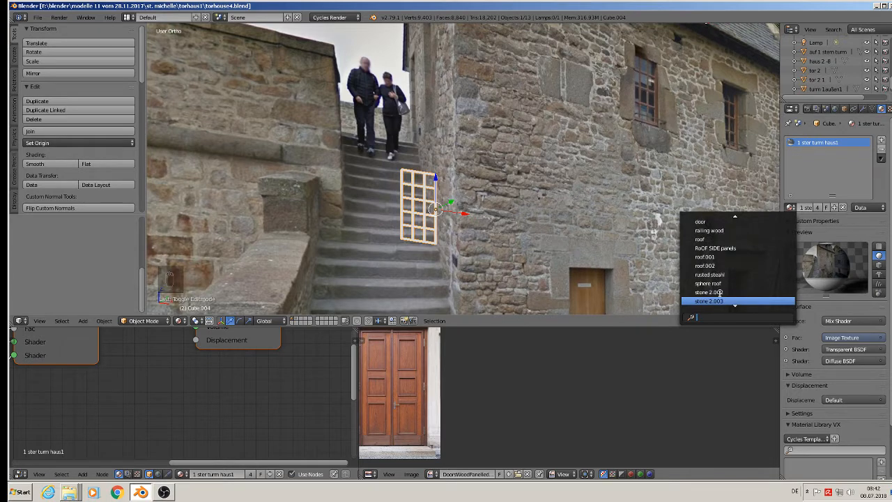
{"action": "scroll", "coordinate": [721, 290], "scroll_direction": "down", "scroll_amount": 3}
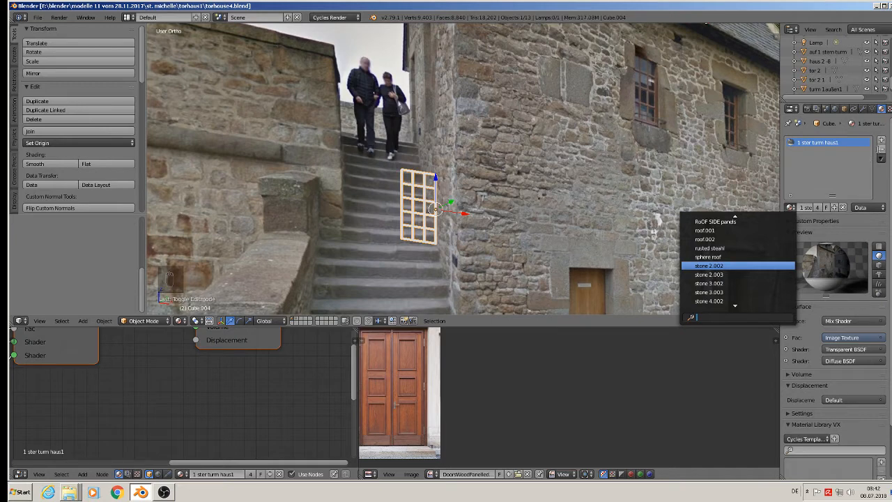
{"action": "left_click", "coordinate": [807, 184]}
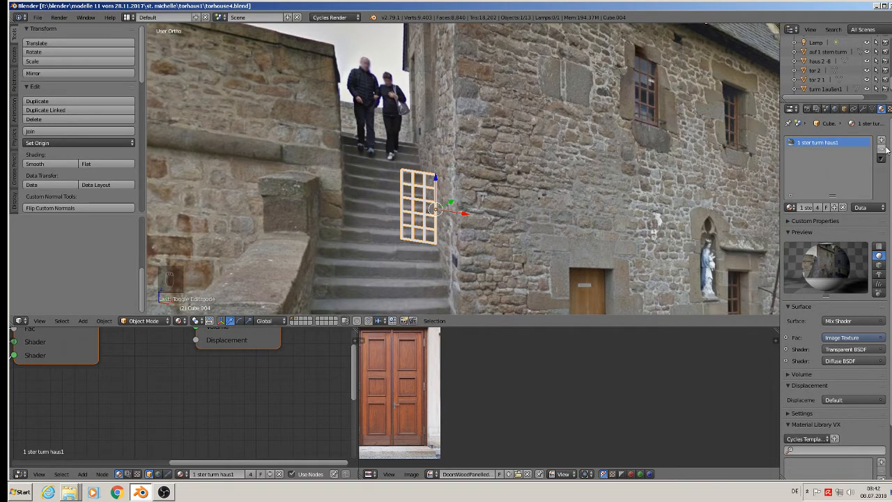
- Remove the lattice's material slot for "1 ster turm haus1" and create a new material named "window wood"
{"action": "left_click", "coordinate": [880, 150]}
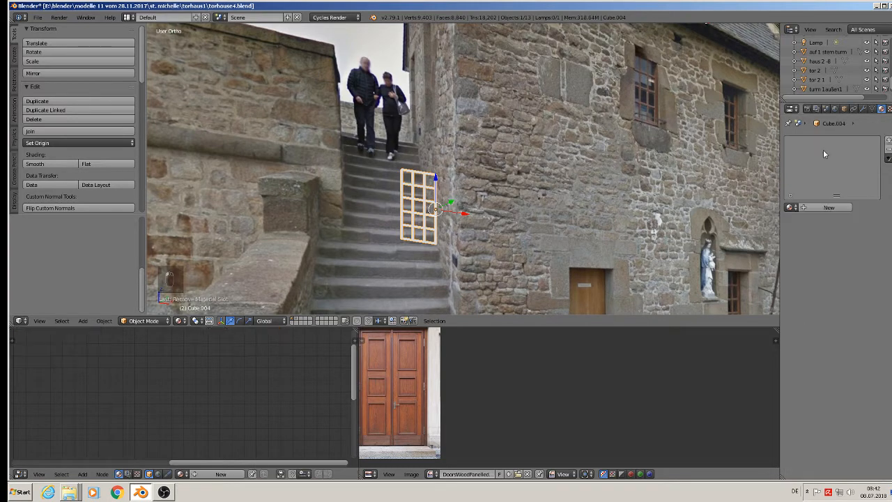
{"action": "left_click", "coordinate": [828, 208]}
{"action": "double_click", "coordinate": [810, 207]}
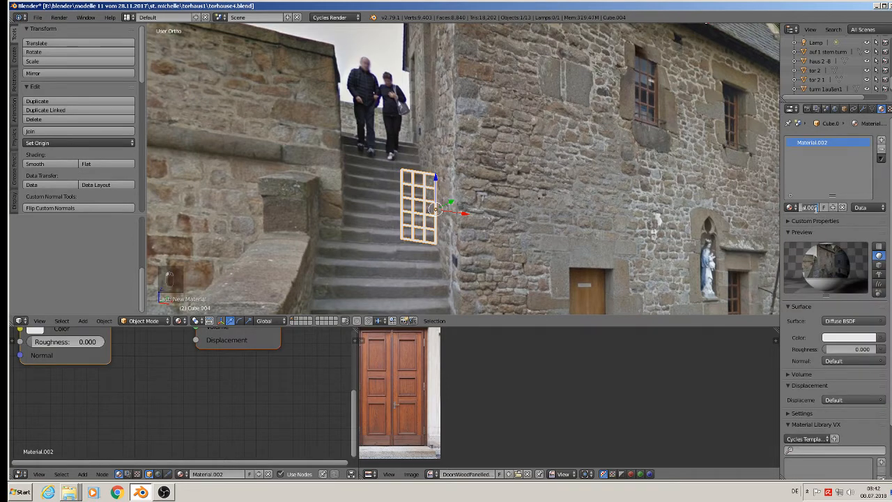
{"action": "type", "text": "window wood"}
{"action": "key", "text": "Return"}
- Replace the default nodes of the window wood material with the copied Principled BSDF and Image Texture node setup
{"action": "scroll", "coordinate": [192, 422], "scroll_direction": "down", "scroll_amount": 5}
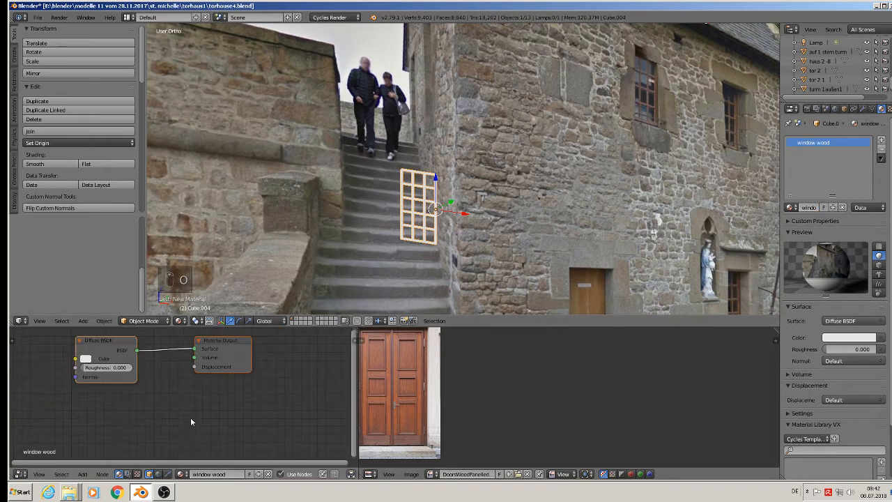
{"action": "scroll", "coordinate": [202, 398], "scroll_direction": "down", "scroll_amount": 5}
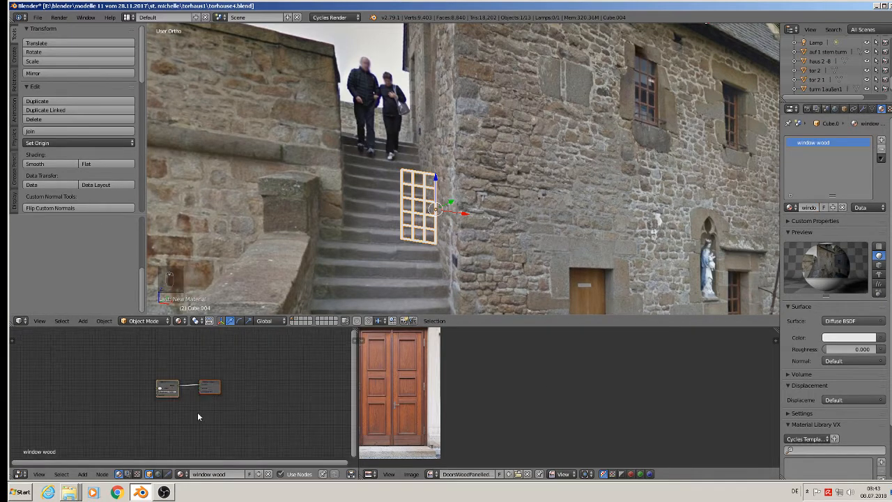
{"action": "key", "text": "x"}
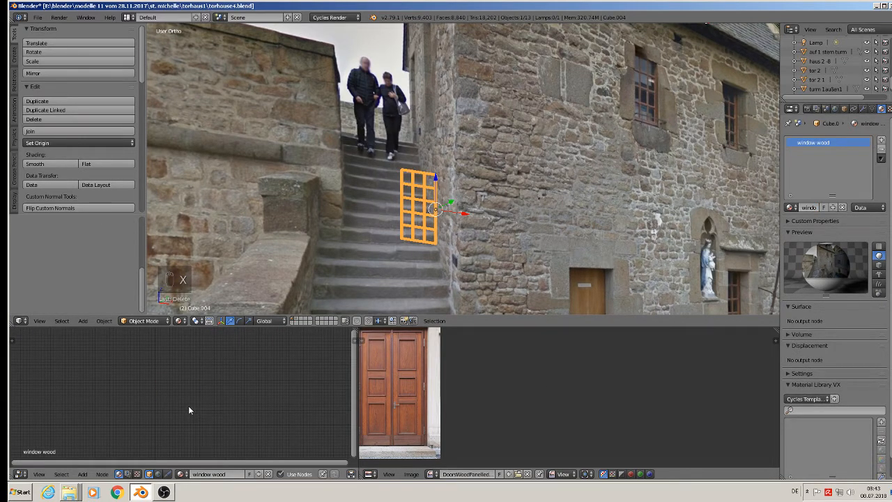
{"action": "key", "text": "ctrl+v"}
{"action": "scroll", "coordinate": [118, 385], "scroll_direction": "up", "scroll_amount": 6}
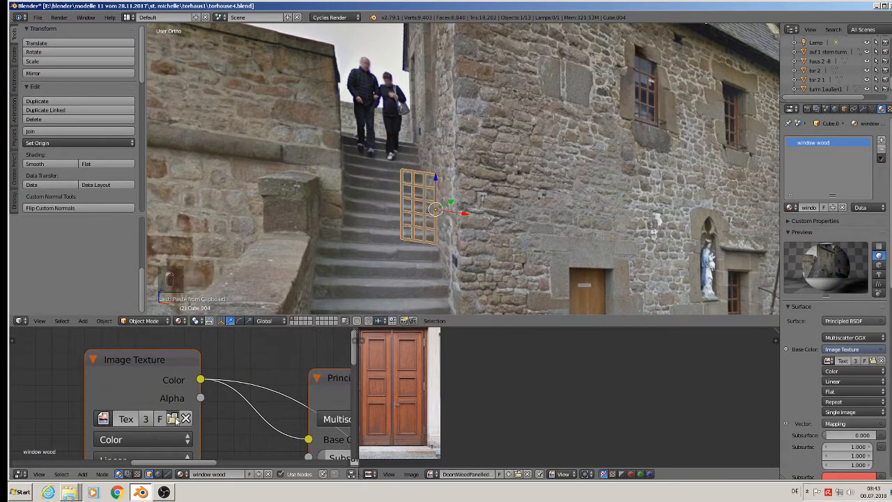
- Load the brown wood "2_albedo.tiff" texture from the textur folder into the Image Texture node, choosing it by thumbnail
{"action": "left_click", "coordinate": [172, 418]}
{"action": "left_click", "coordinate": [168, 29]}
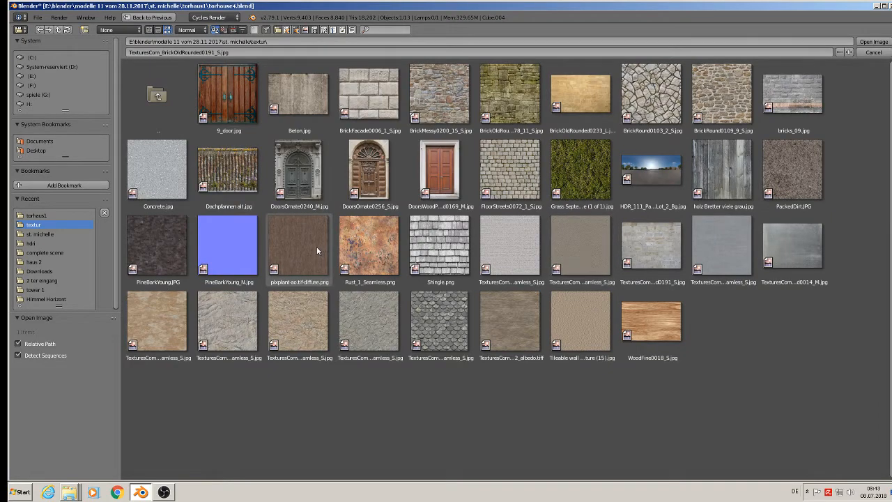
{"action": "double_click", "coordinate": [509, 330]}
- Unwrap the whole lattice mesh with the standard Unwrap and return to Object Mode
{"action": "scroll", "coordinate": [430, 202], "scroll_direction": "up", "scroll_amount": 6}
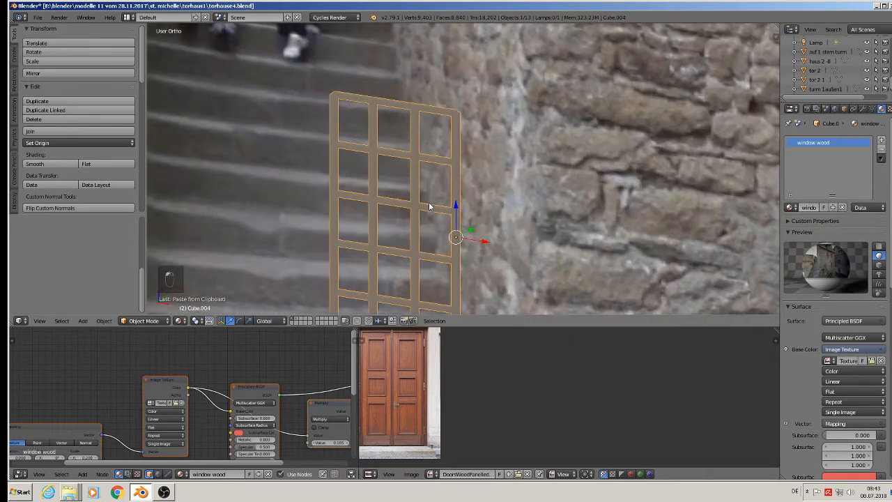
{"action": "scroll", "coordinate": [429, 205], "scroll_direction": "up", "scroll_amount": 2}
{"action": "key", "text": "Tab"}
{"action": "key", "text": "u"}
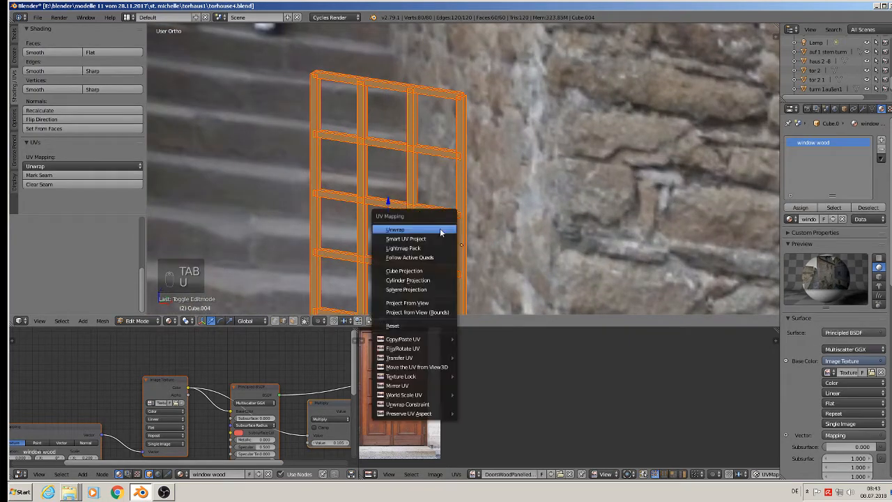
{"action": "left_click", "coordinate": [441, 232]}
{"action": "key", "text": "Tab"}
- Apply the lattice's object transform and unwrap its whole mesh again
{"action": "left_click", "coordinate": [104, 320]}
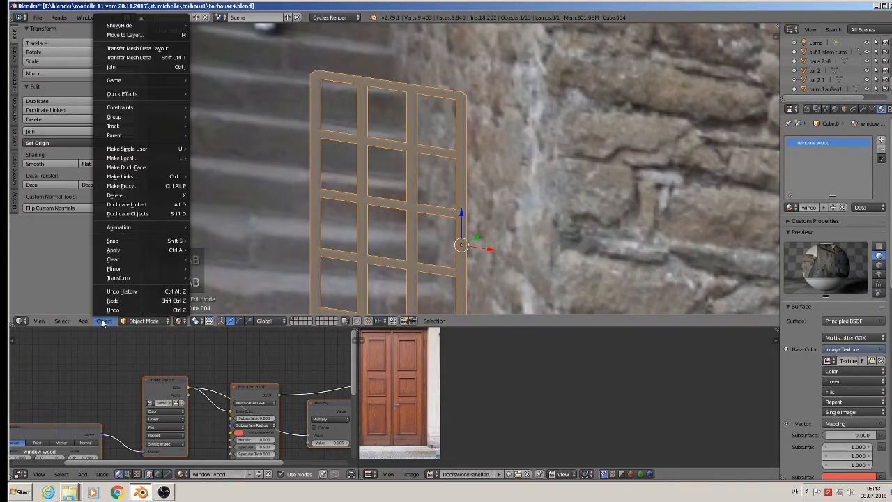
{"action": "mouse_move", "coordinate": [141, 251]}
{"action": "left_click", "coordinate": [244, 277]}
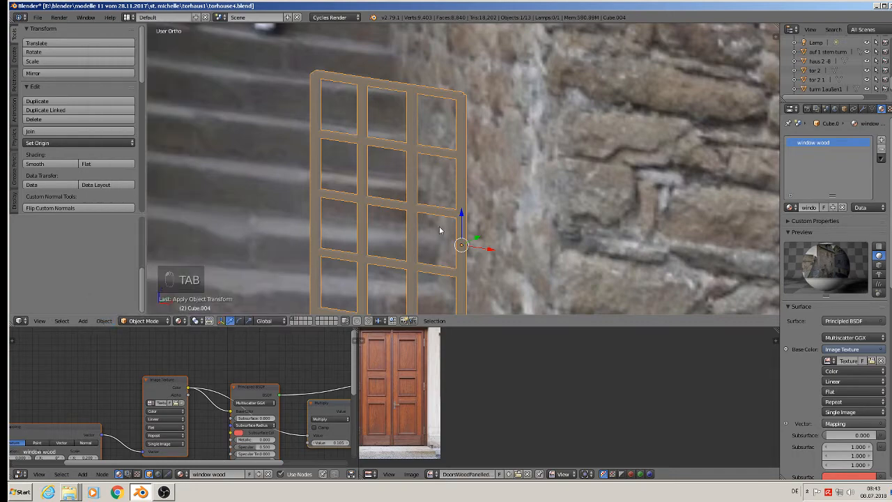
{"action": "key", "text": "Tab"}
{"action": "key", "text": "u"}
{"action": "left_click", "coordinate": [439, 224]}
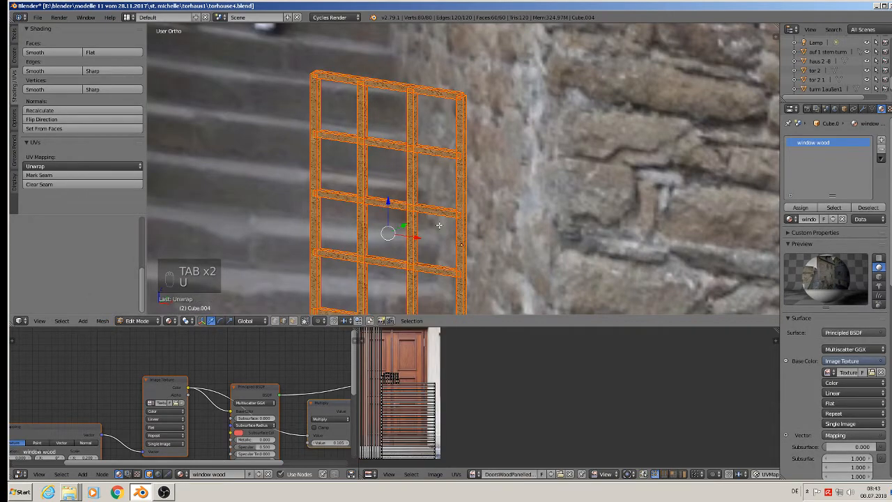
{"action": "key", "text": "Tab"}
- Inspect the texture on the lattice up close and switch the viewport shading to Rendered
{"action": "middle_click_drag", "start_coordinate": [439, 225], "coordinate": [414, 233]}
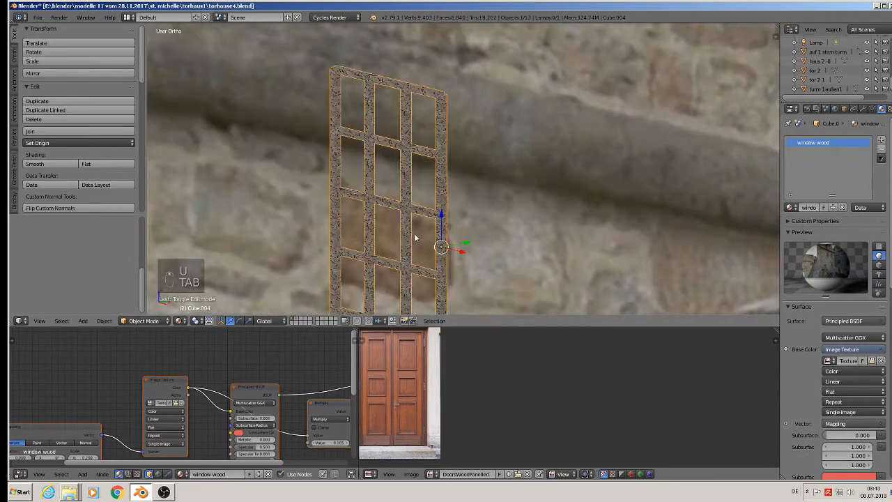
{"action": "scroll", "coordinate": [435, 186], "scroll_direction": "up", "scroll_amount": 5}
{"action": "scroll", "coordinate": [399, 252], "scroll_direction": "down", "scroll_amount": 5}
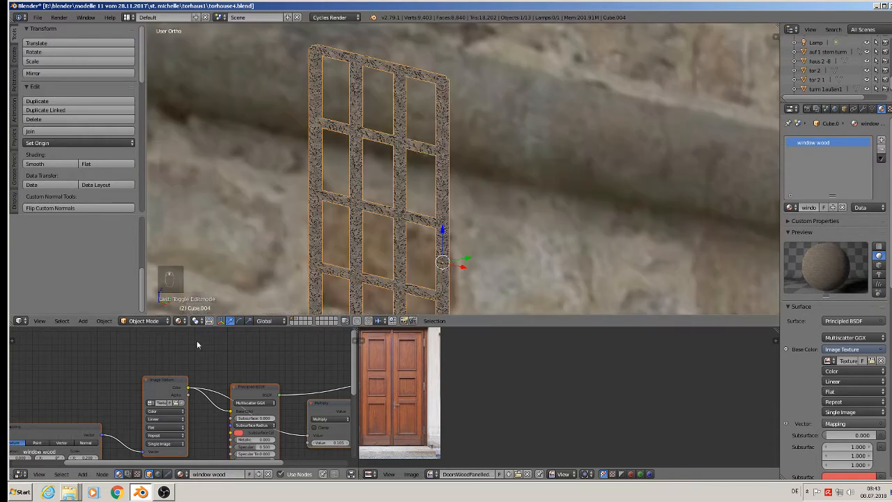
{"action": "left_click", "coordinate": [180, 321]}
{"action": "left_click", "coordinate": [202, 259]}
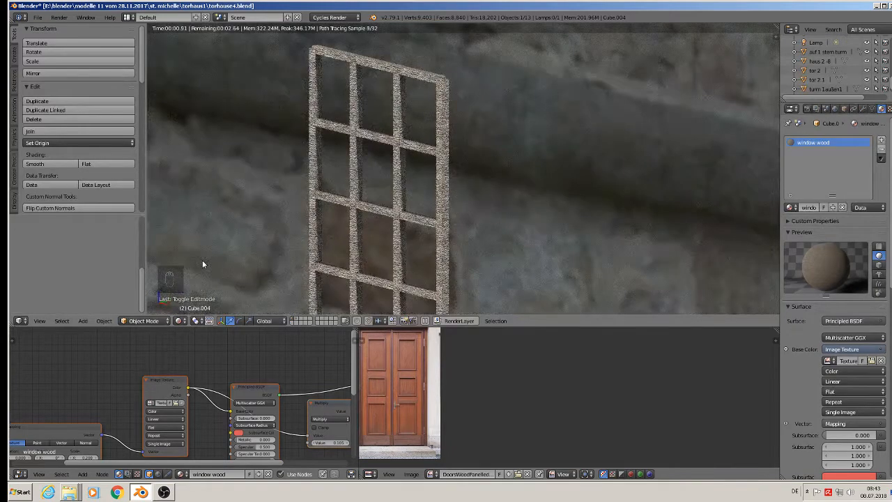
- Set the Multiply node's value feeding the displacement of the window wood material to 0.003
{"action": "middle_click_drag", "start_coordinate": [260, 387], "coordinate": [58, 352]}
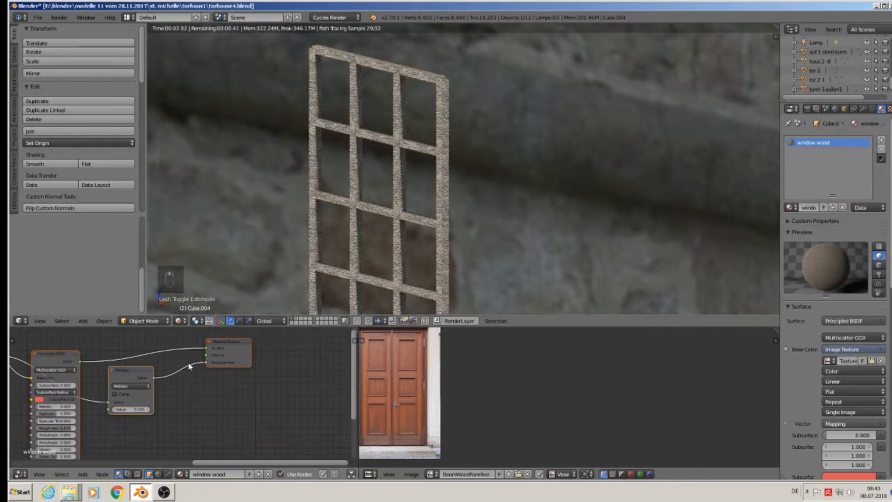
{"action": "scroll", "coordinate": [167, 383], "scroll_direction": "up", "scroll_amount": 3}
{"action": "left_click", "coordinate": [124, 413]}
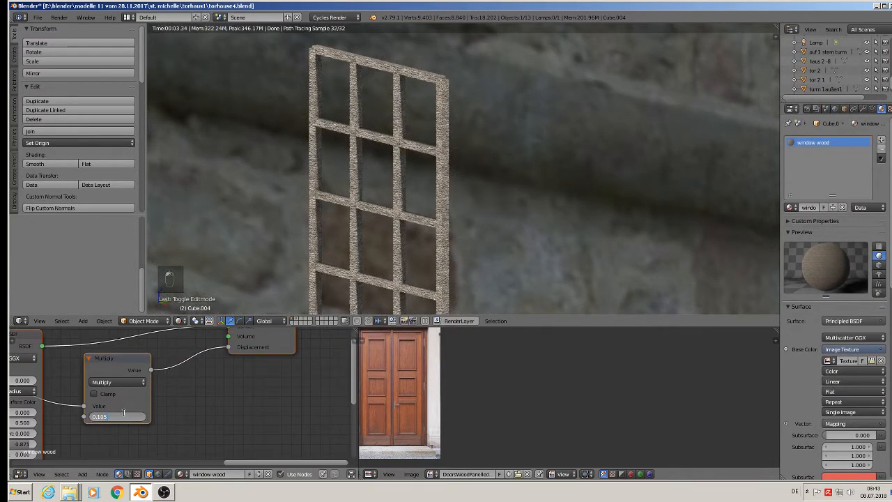
{"action": "key", "text": "BackSpace"}
{"action": "key", "text": "BackSpace"}
{"action": "key", "text": "BackSpace"}
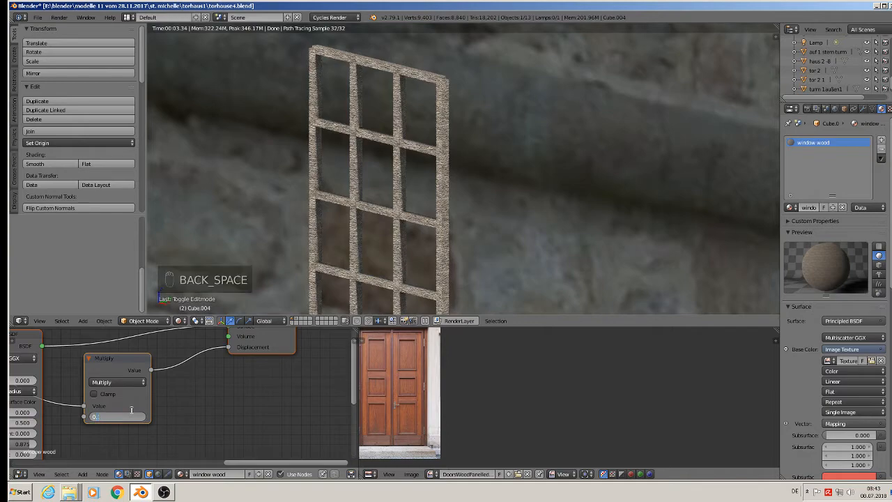
{"action": "type", "text": "00"}
{"action": "key", "text": "Return"}
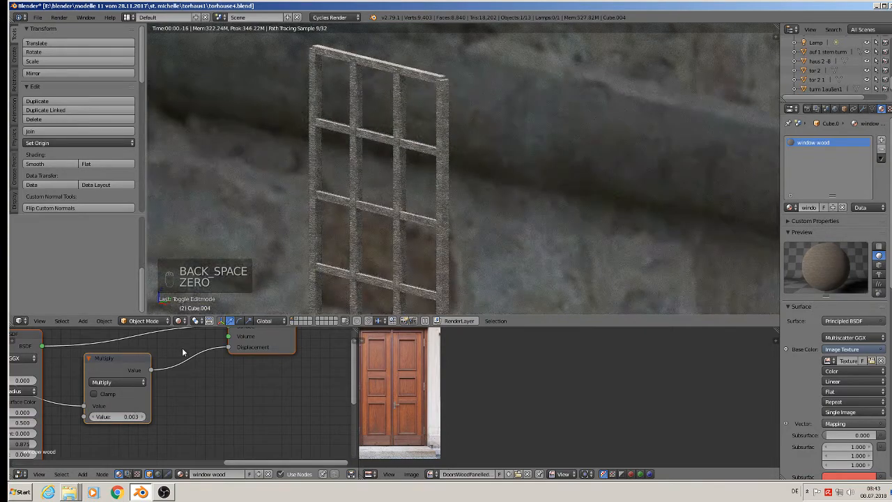
{"action": "scroll", "coordinate": [412, 217], "scroll_direction": "up", "scroll_amount": 3}
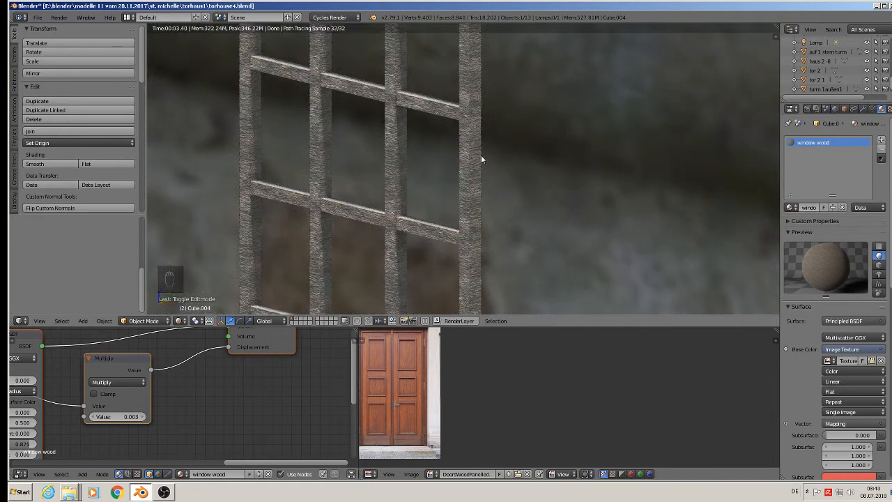
- Switch the viewport shading to Material and select the face loops of the lattice's four vertical bars in Edit Mode
{"action": "left_click", "coordinate": [178, 323]}
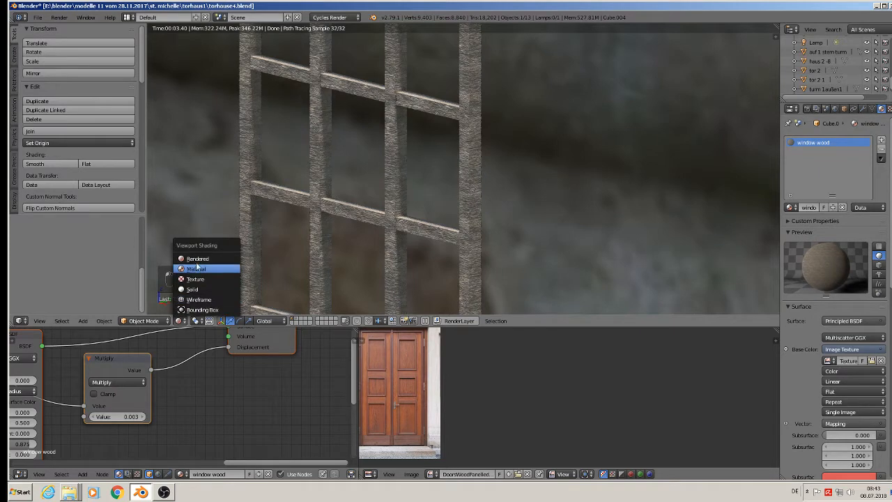
{"action": "left_click", "coordinate": [196, 269]}
{"action": "key", "text": "Tab"}
{"action": "right_click", "coordinate": [256, 141]}
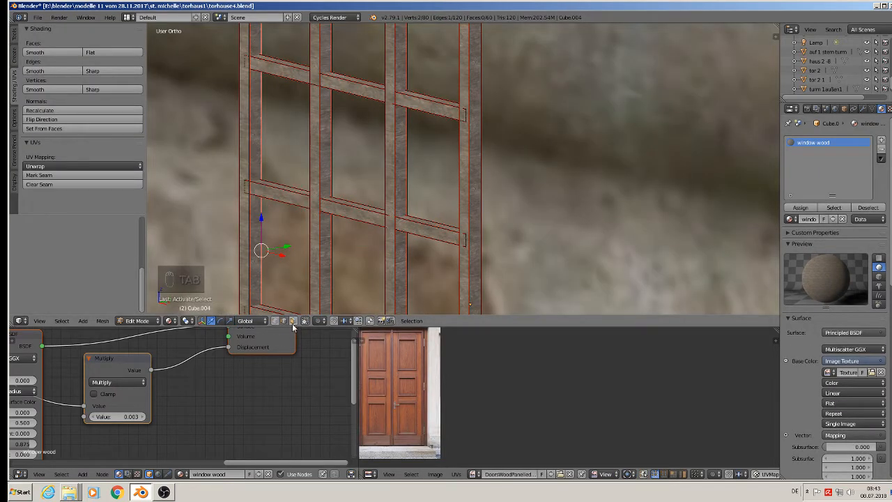
{"action": "right_click", "coordinate": [248, 154], "text": "alt"}
{"action": "right_click", "coordinate": [320, 156], "text": "alt+shift"}
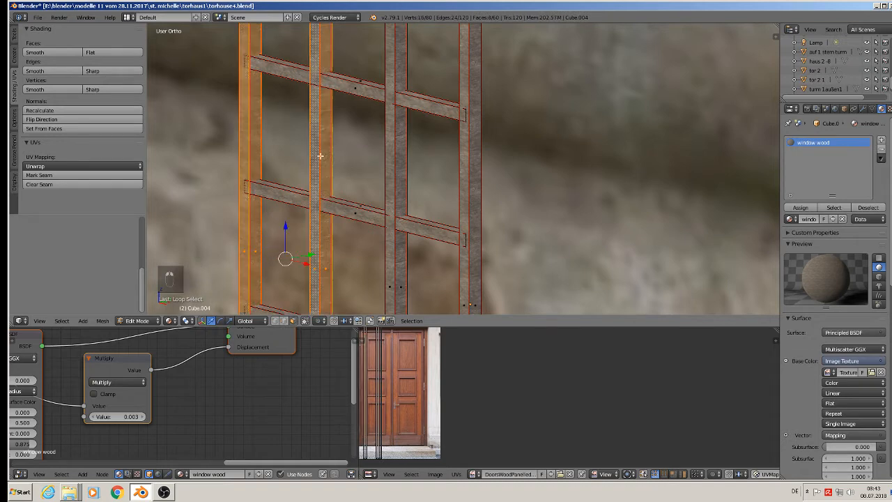
{"action": "right_click", "coordinate": [396, 168], "text": "alt+shift"}
{"action": "right_click", "coordinate": [462, 179], "text": "alt+shift"}
{"action": "middle_click_drag", "start_coordinate": [462, 179], "coordinate": [460, 361]}
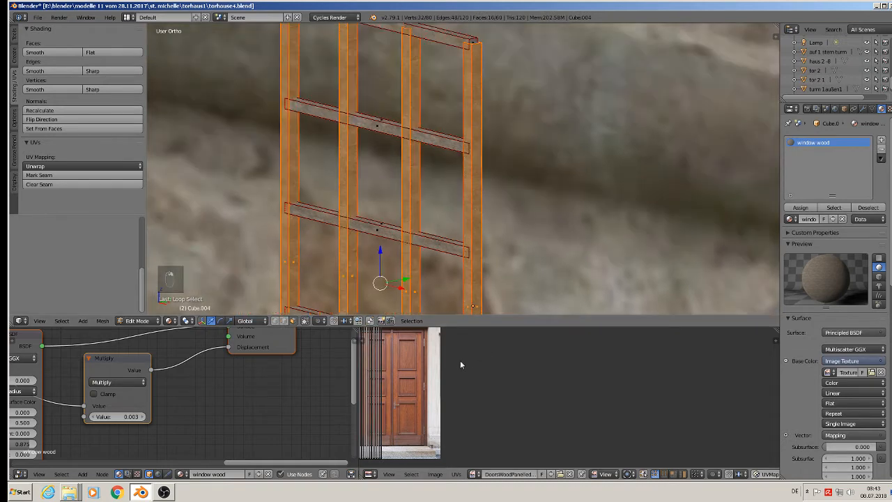
- Rotate the vertical bars' UVs by 90 degrees and return to Object Mode
{"action": "type", "text": "ar"}
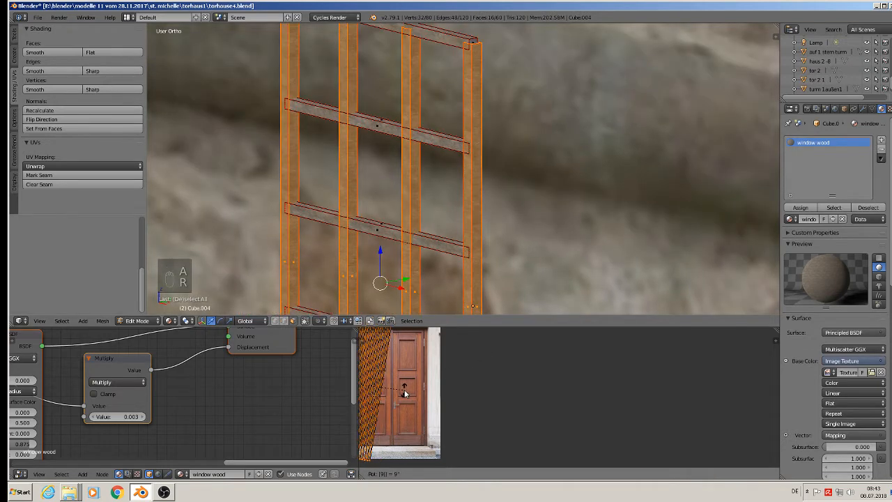
{"action": "type", "text": "90"}
{"action": "key", "text": "Return"}
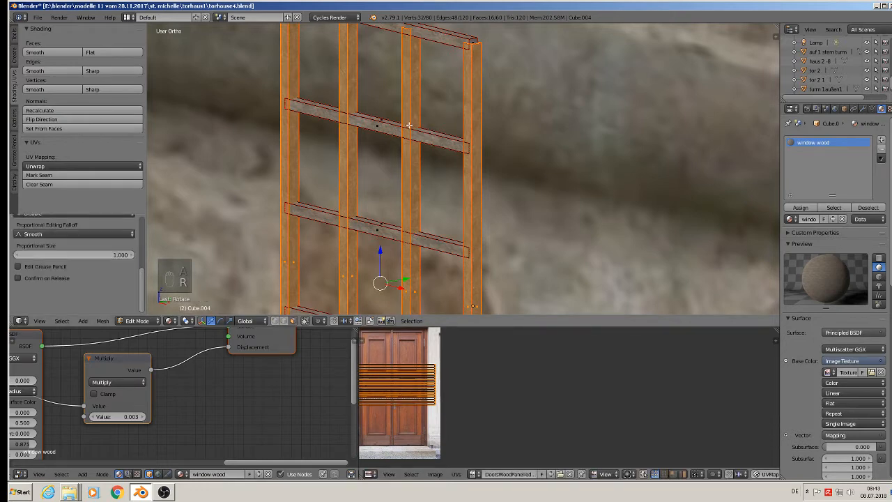
{"action": "key", "text": "Tab"}
- Add a cube at the window in front view and scale it down to about the lattice's width
{"action": "scroll", "coordinate": [499, 143], "scroll_direction": "down", "scroll_amount": 5}
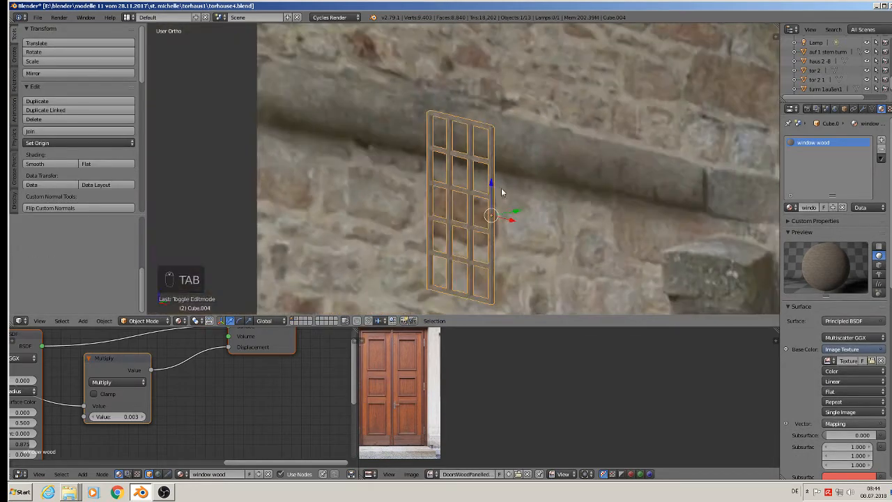
{"action": "scroll", "coordinate": [548, 189], "scroll_direction": "down", "scroll_amount": 7}
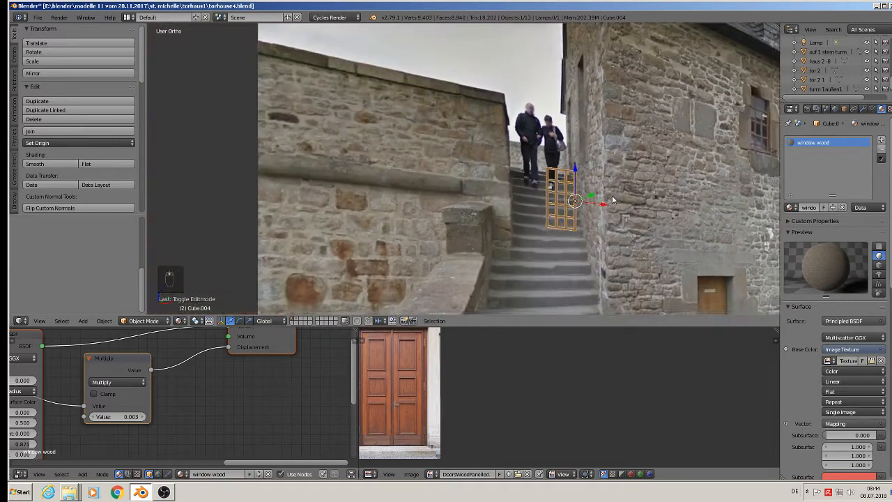
{"action": "middle_click_drag", "start_coordinate": [612, 201], "coordinate": [450, 222], "text": "shift"}
{"action": "scroll", "coordinate": [411, 221], "scroll_direction": "up", "scroll_amount": 2}
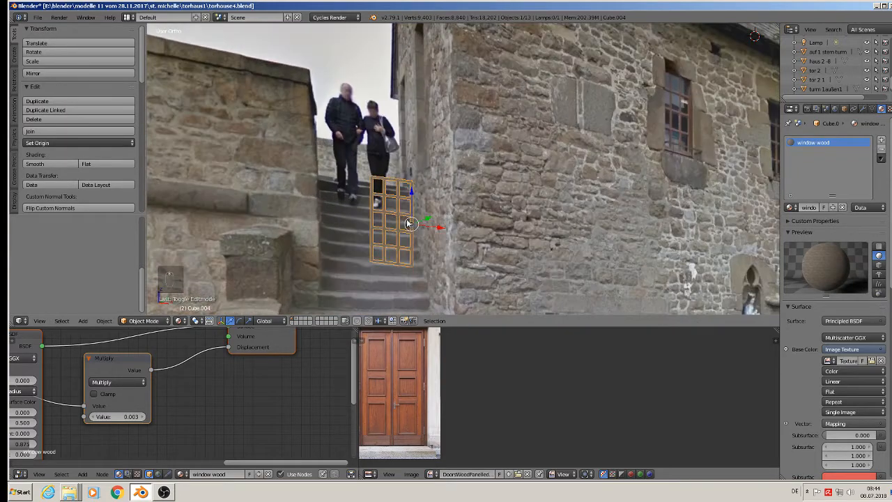
{"action": "key", "text": "a"}
{"action": "key", "text": "KP_1"}
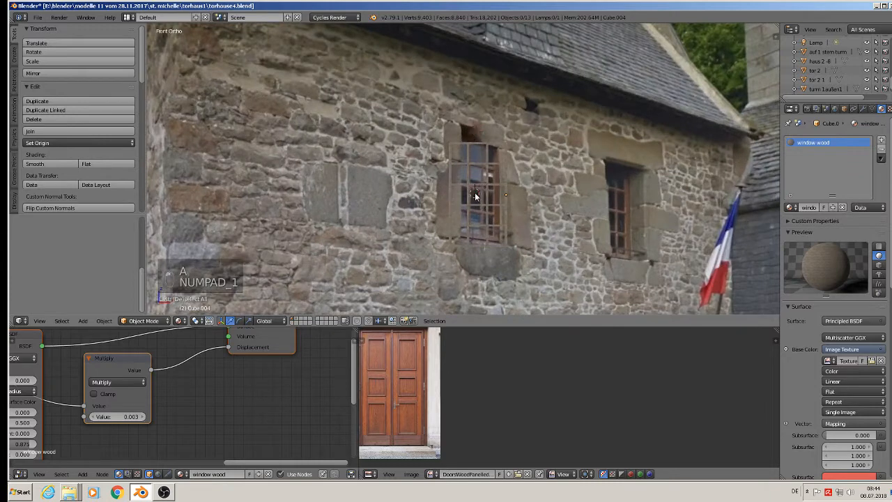
{"action": "left_click", "coordinate": [83, 321]}
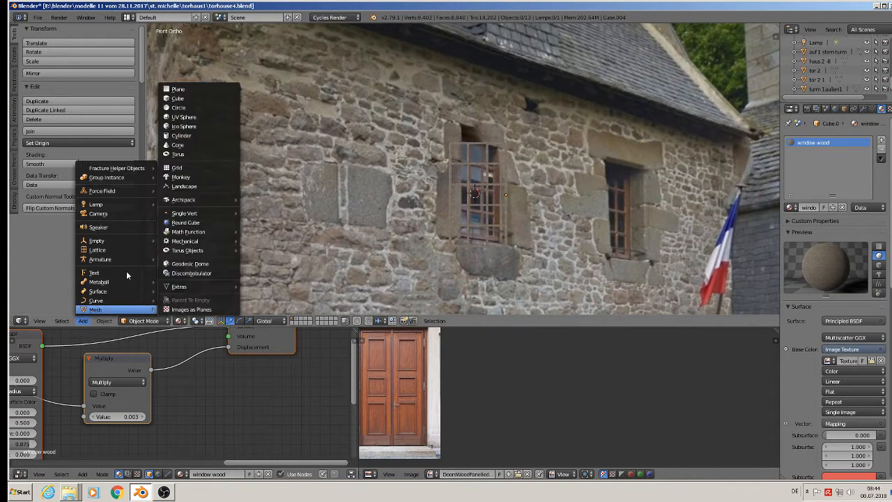
{"action": "left_click", "coordinate": [177, 98]}
{"action": "key", "text": "s"}
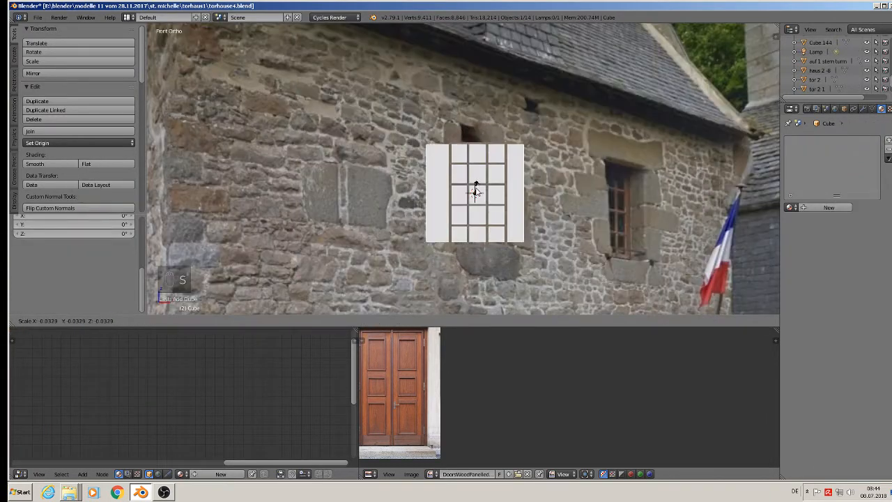
{"action": "left_click", "coordinate": [475, 192]}
{"action": "key", "text": "s"}
{"action": "left_click", "coordinate": [532, 229]}
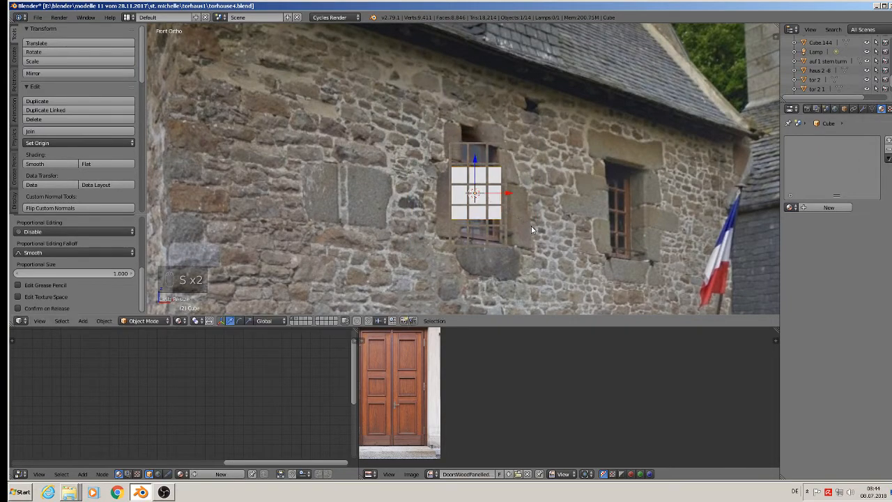
- Centre the cube on the lattice along X and move it along Y to the lattice's position
{"action": "left_click_drag", "start_coordinate": [507, 191], "coordinate": [509, 193]}
{"action": "mouse_move", "coordinate": [506, 230]}
{"action": "middle_mouse_down"}
{"action": "mouse_move", "coordinate": [458, 241]}
{"action": "mouse_move", "coordinate": [492, 223]}
{"action": "middle_mouse_up"}
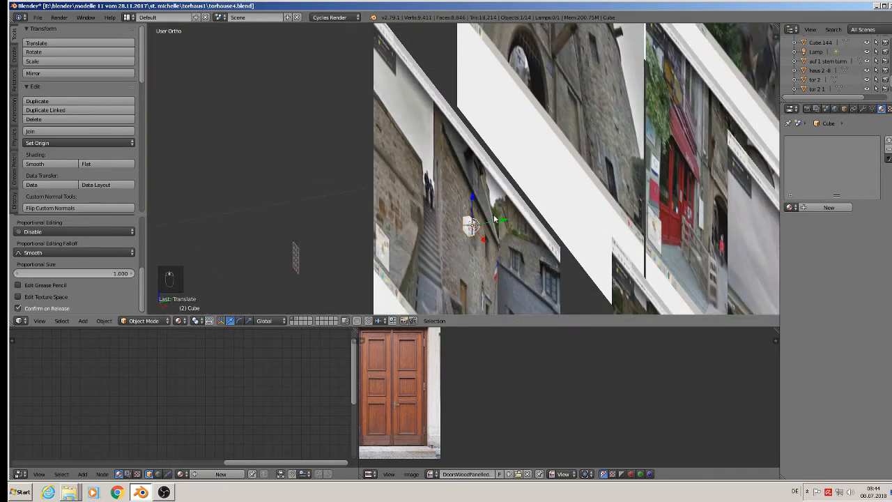
{"action": "left_click_drag", "start_coordinate": [500, 223], "coordinate": [328, 283]}
{"action": "scroll", "coordinate": [300, 279], "scroll_direction": "up", "scroll_amount": 7}
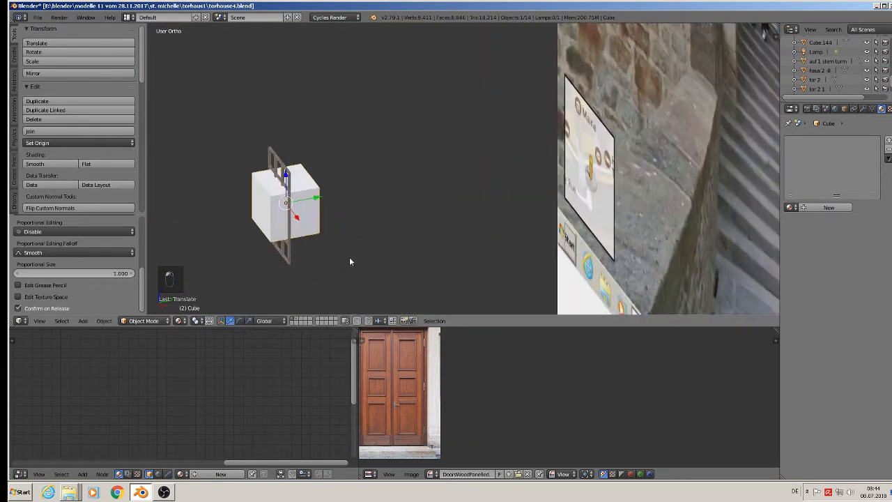
- Flatten the cube along Y into a thin pane and move it along Y to sit inside the lattice
{"action": "key", "text": "s"}
{"action": "key", "text": "y"}
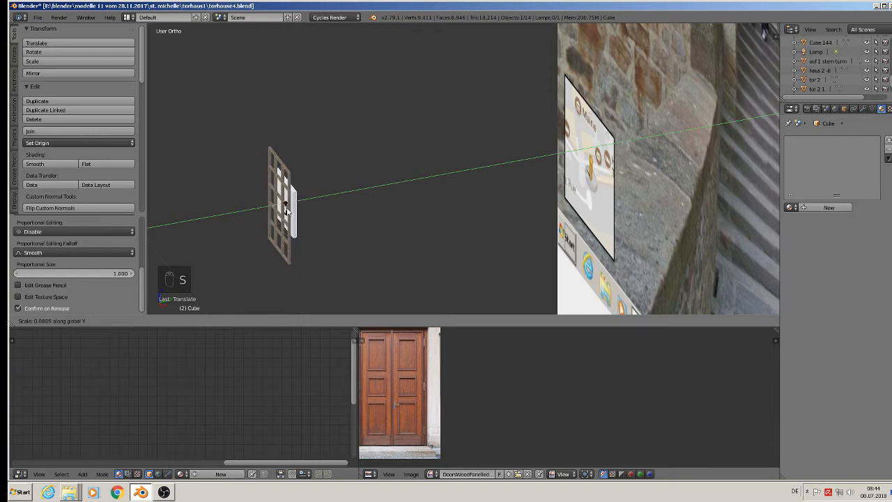
{"action": "left_click", "coordinate": [292, 207]}
{"action": "key", "text": "g"}
{"action": "key", "text": "y"}
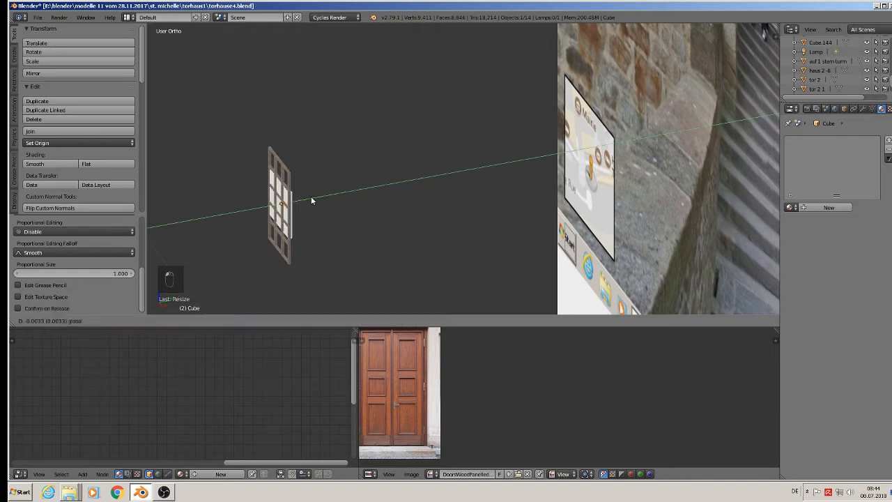
{"action": "left_click", "coordinate": [340, 268]}
- Stretch the pane along Z to the lattice's height and apply its object transform
{"action": "key", "text": "s"}
{"action": "key", "text": "z"}
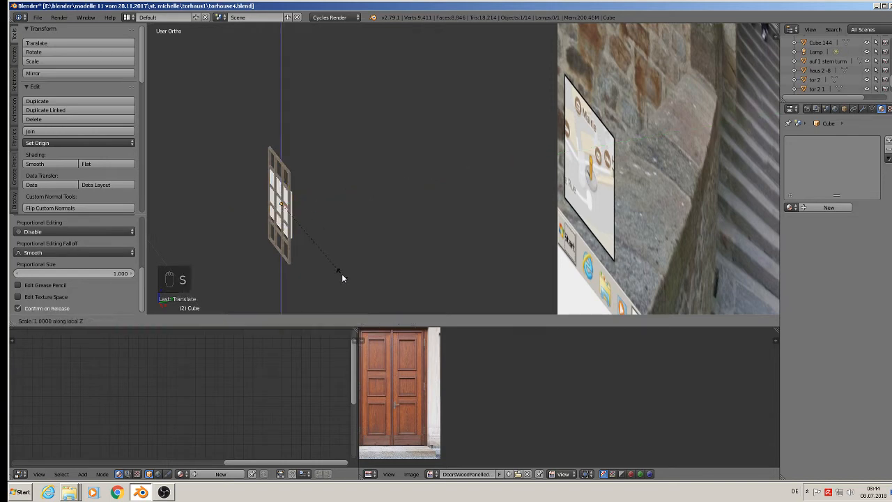
{"action": "left_click", "coordinate": [363, 73]}
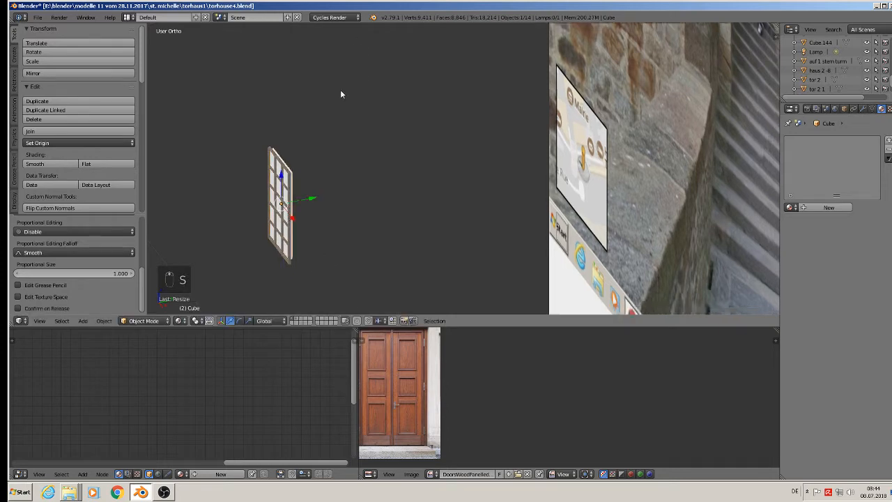
{"action": "middle_click_drag", "start_coordinate": [341, 91], "coordinate": [392, 117]}
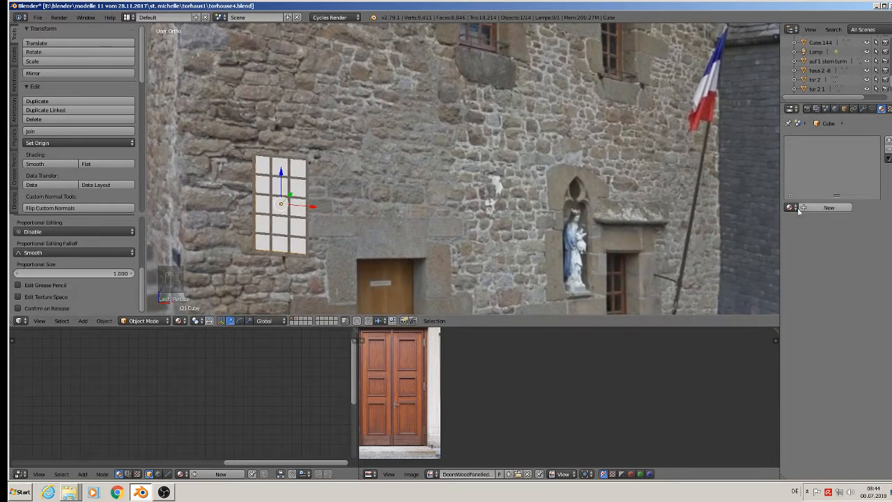
{"action": "left_click", "coordinate": [108, 321]}
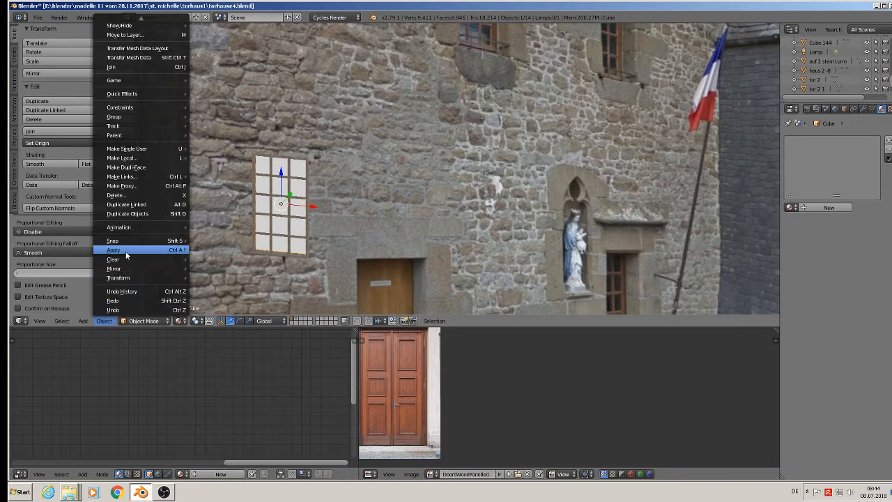
{"action": "mouse_move", "coordinate": [127, 250]}
{"action": "left_click", "coordinate": [216, 277]}
- Create a new material for the pane and name it "glas"
{"action": "left_click", "coordinate": [829, 207]}
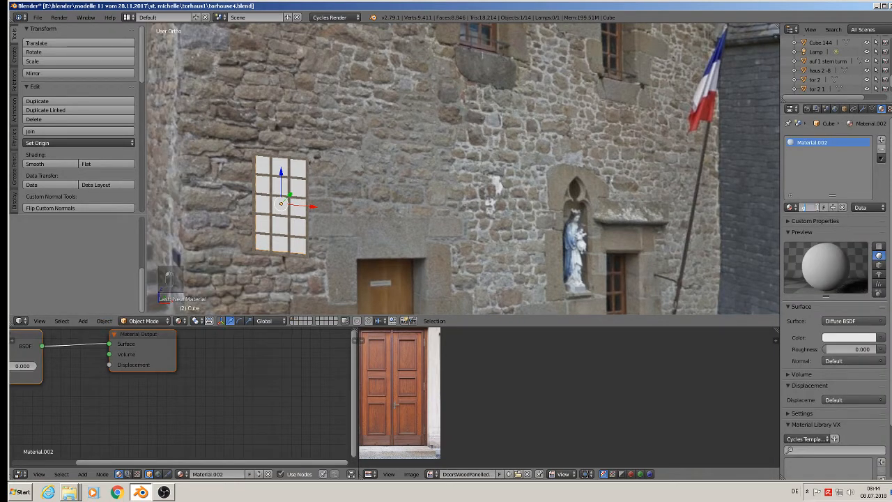
{"action": "type", "text": "s"}
{"action": "key", "text": "Return"}
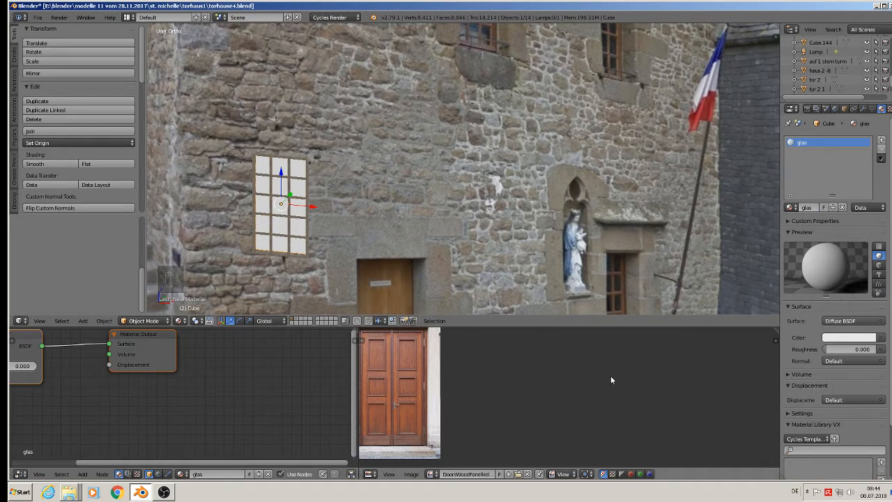
- Delete the glas material's Diffuse BSDF node and place a Glass BSDF node before the Material Output
{"action": "scroll", "coordinate": [99, 380], "scroll_direction": "down", "scroll_amount": 5}
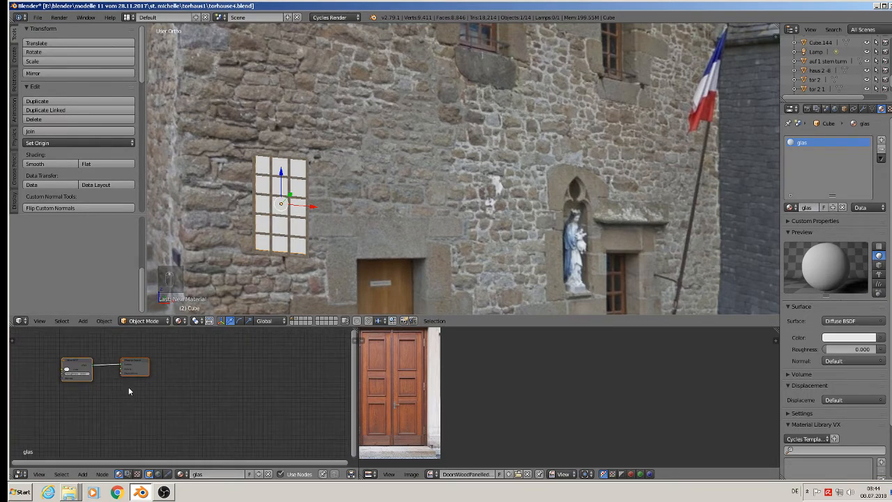
{"action": "middle_click_drag", "start_coordinate": [183, 401], "coordinate": [234, 406]}
{"action": "left_click", "coordinate": [129, 375]}
{"action": "key", "text": "x"}
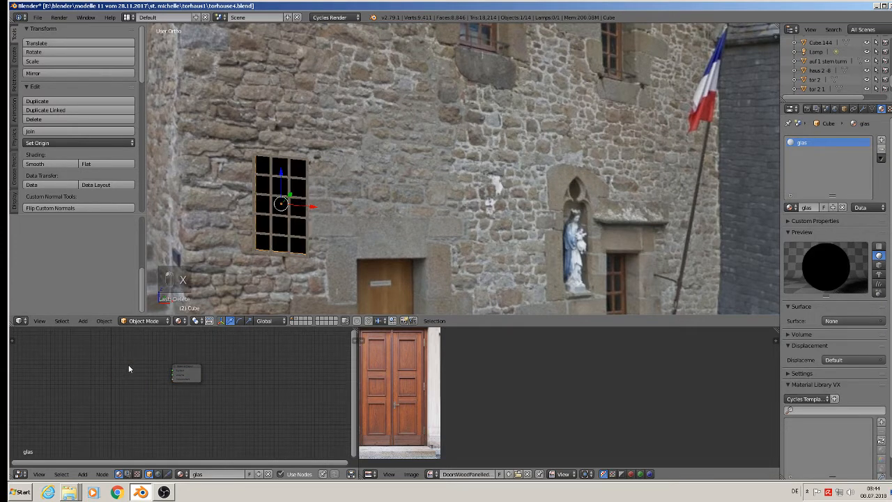
{"action": "middle_click_drag", "start_coordinate": [142, 402], "coordinate": [237, 421]}
{"action": "scroll", "coordinate": [227, 426], "scroll_direction": "up", "scroll_amount": 3}
{"action": "left_click", "coordinate": [83, 474]}
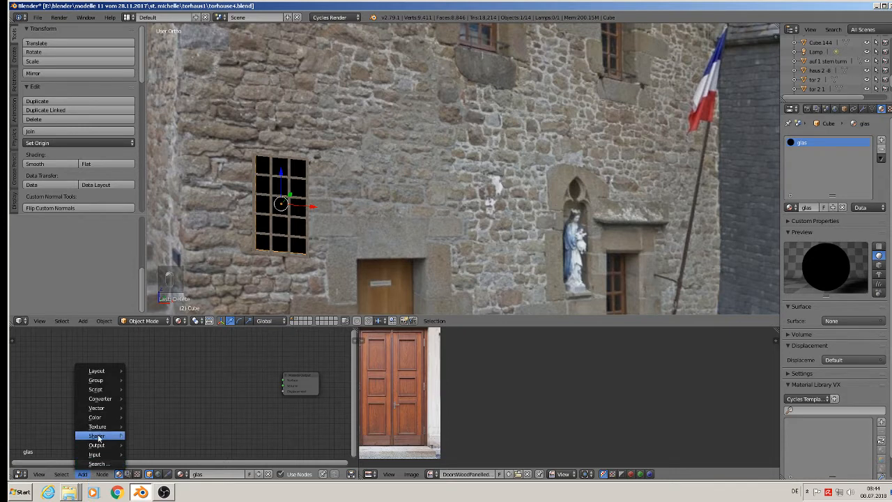
{"action": "mouse_move", "coordinate": [97, 436]}
{"action": "left_click", "coordinate": [161, 303]}
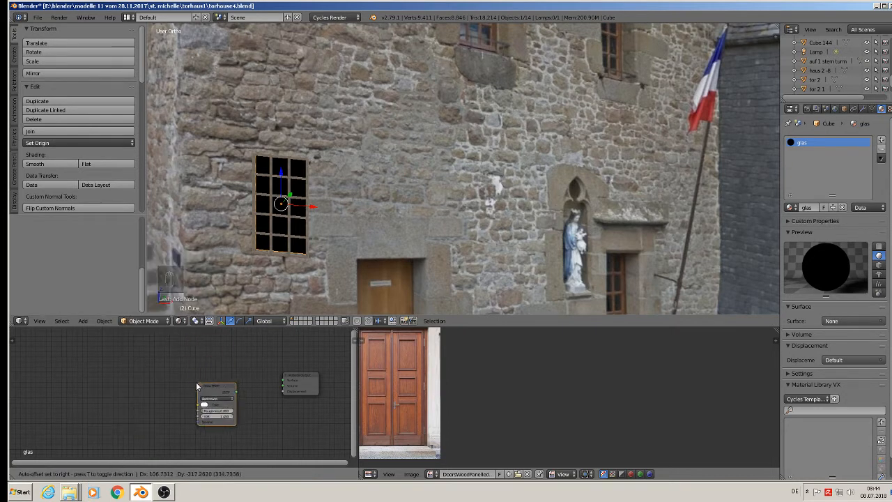
{"action": "left_click", "coordinate": [158, 363]}
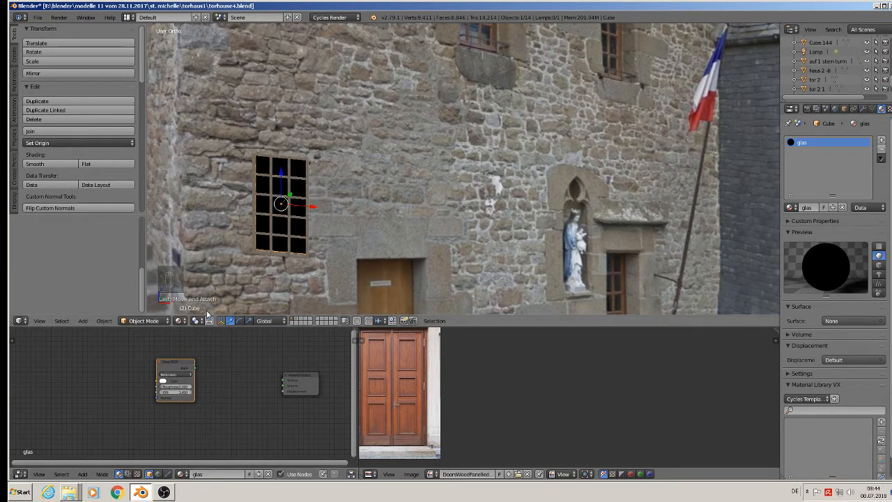
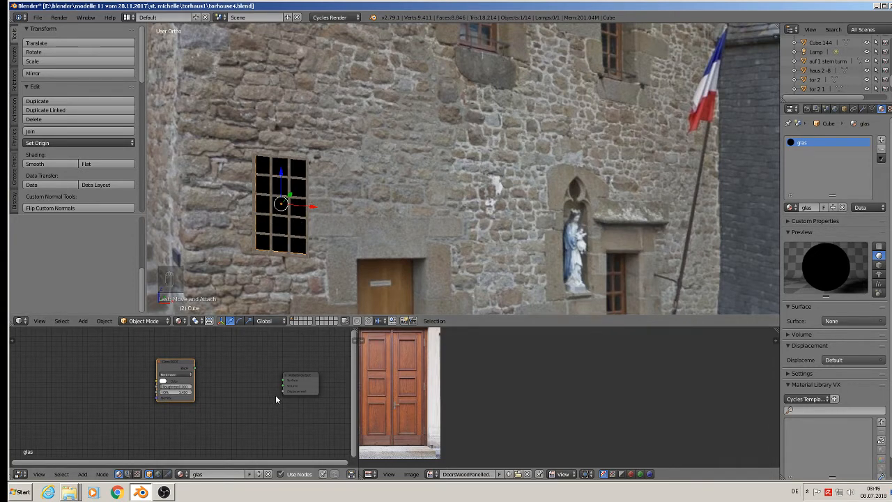
- Add a Mix Shader between the Glass BSDF and Material Output, linking the glass into its first shader input and its output to Surface
{"action": "left_click", "coordinate": [83, 476]}
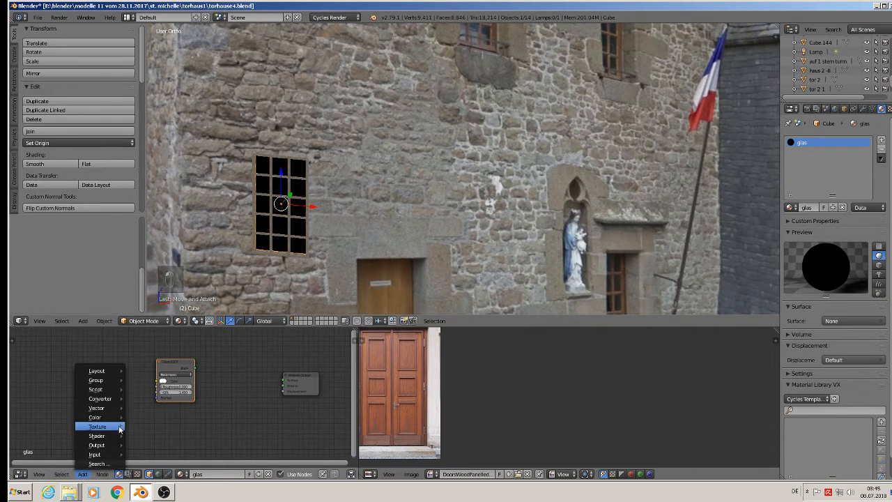
{"action": "mouse_move", "coordinate": [118, 428]}
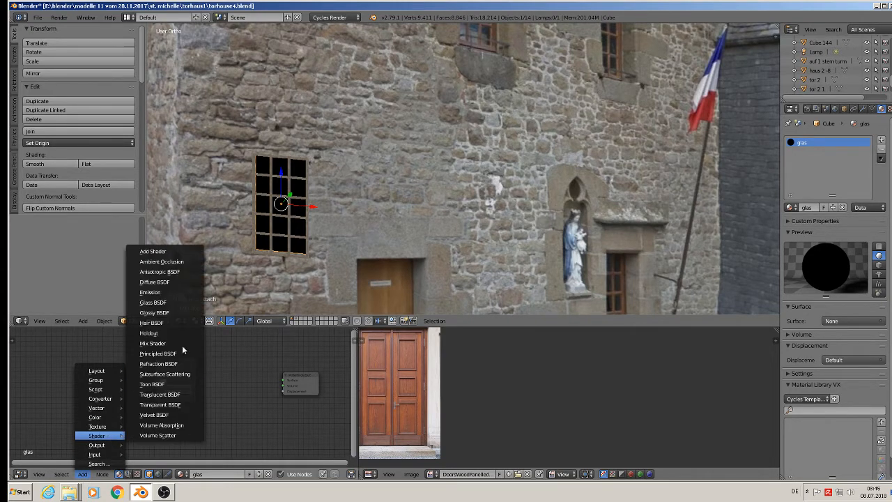
{"action": "left_click", "coordinate": [168, 343]}
{"action": "left_click", "coordinate": [217, 369]}
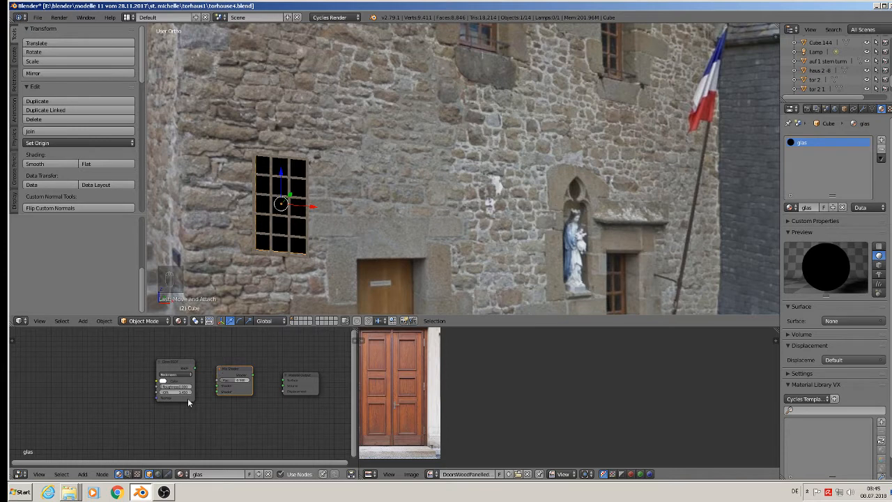
{"action": "left_click_drag", "start_coordinate": [193, 369], "coordinate": [296, 376]}
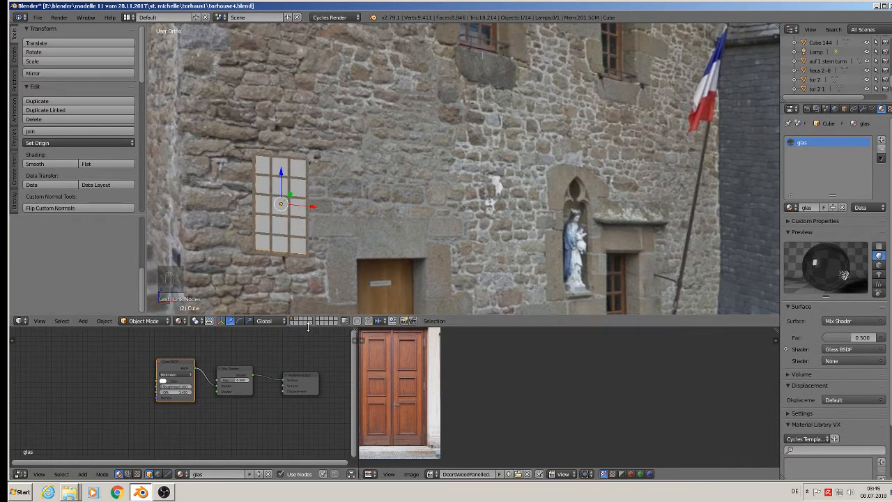
- Add a Transparent BSDF below the Glass BSDF and link it to the Mix Shader's second shader input
{"action": "left_click_drag", "start_coordinate": [309, 326], "coordinate": [308, 191]}
{"action": "scroll", "coordinate": [277, 310], "scroll_direction": "up", "scroll_amount": 1}
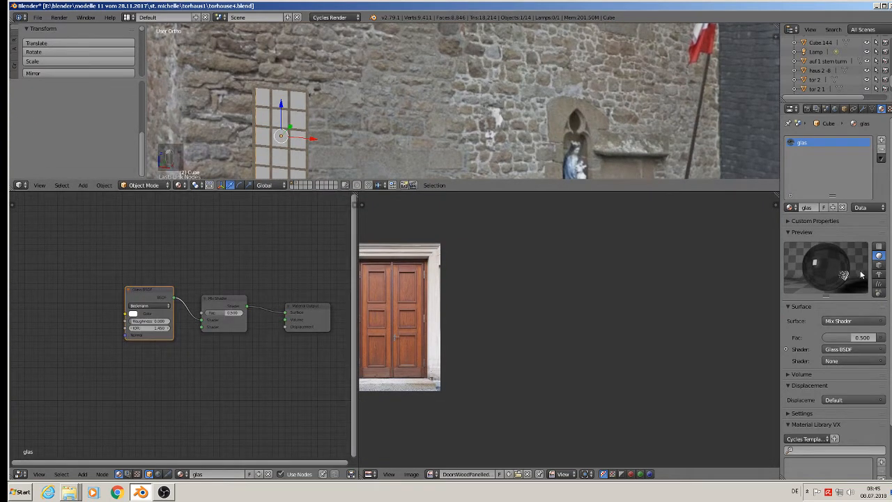
{"action": "middle_click_drag", "start_coordinate": [340, 354], "coordinate": [288, 365]}
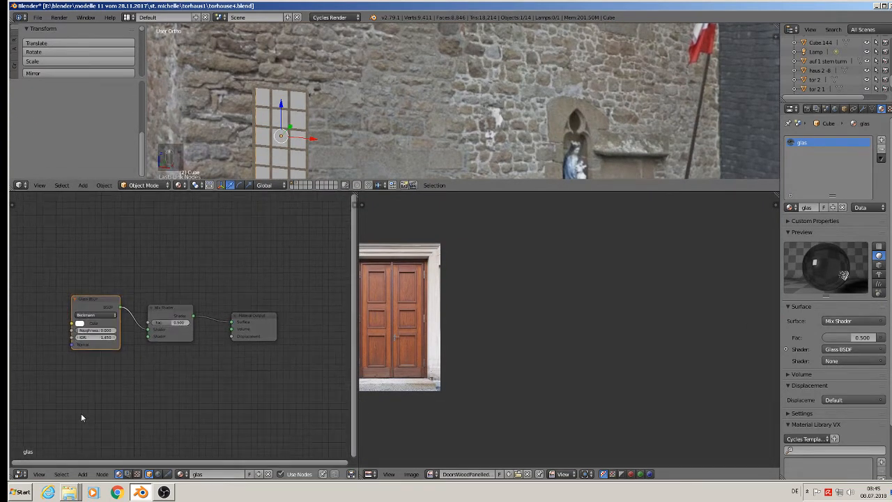
{"action": "left_click", "coordinate": [84, 474]}
{"action": "scroll", "coordinate": [235, 358], "scroll_direction": "up", "scroll_amount": 2}
{"action": "middle_click_drag", "start_coordinate": [234, 357], "coordinate": [282, 371]}
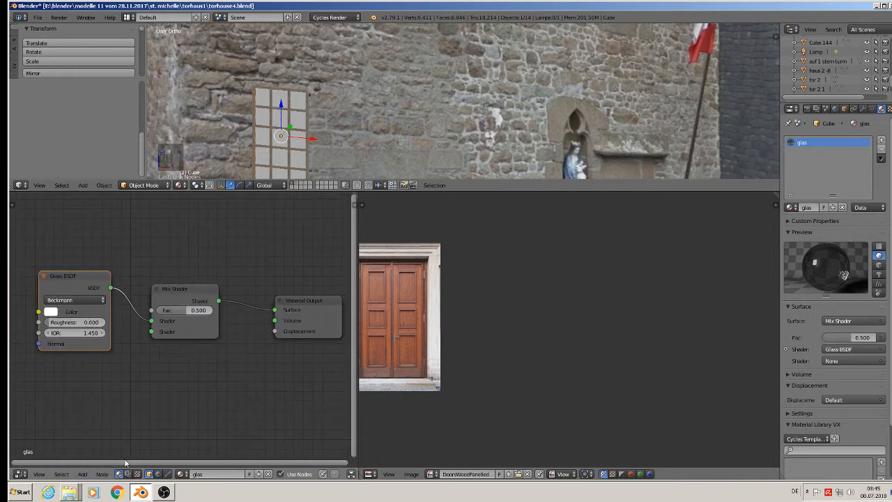
{"action": "left_click", "coordinate": [83, 474]}
{"action": "mouse_move", "coordinate": [104, 436]}
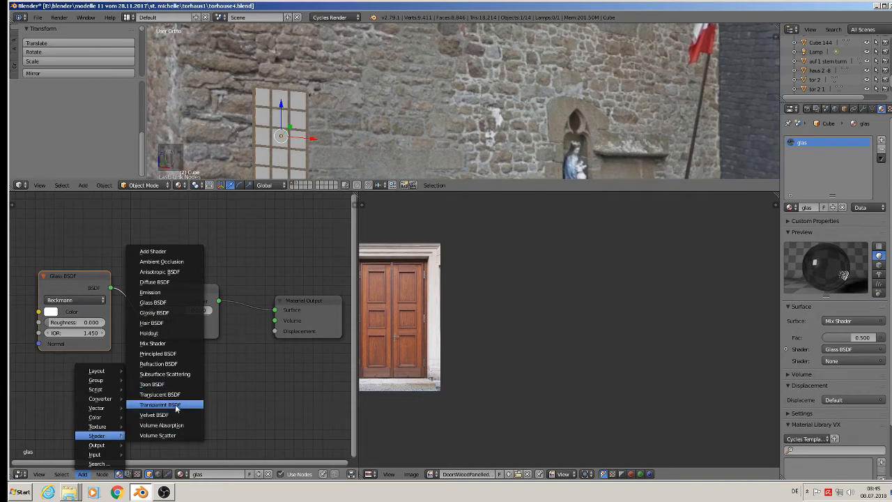
{"action": "left_click", "coordinate": [167, 405]}
{"action": "left_click", "coordinate": [93, 369]}
{"action": "left_click_drag", "start_coordinate": [106, 380], "coordinate": [159, 335]}
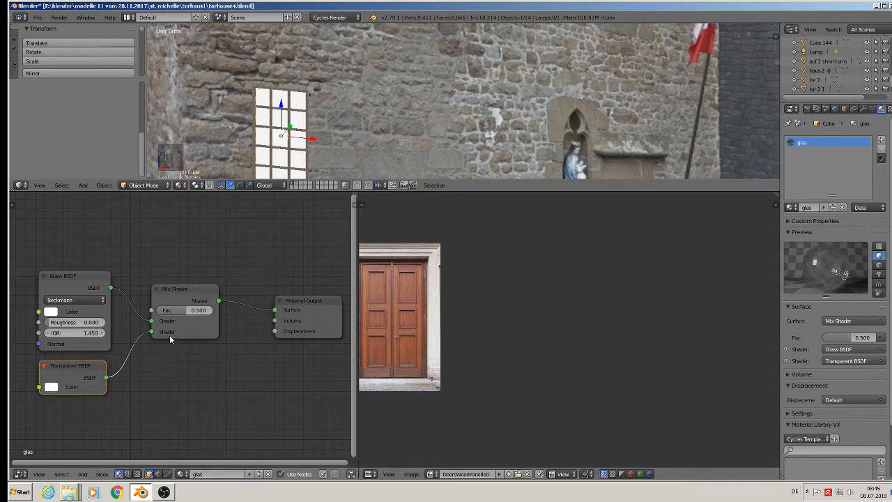
- Add a Light Path node above the Glass BSDF and link its Is Shadow Ray output to the Mix Shader's Fac input
{"action": "scroll", "coordinate": [169, 335], "scroll_direction": "down", "scroll_amount": 2}
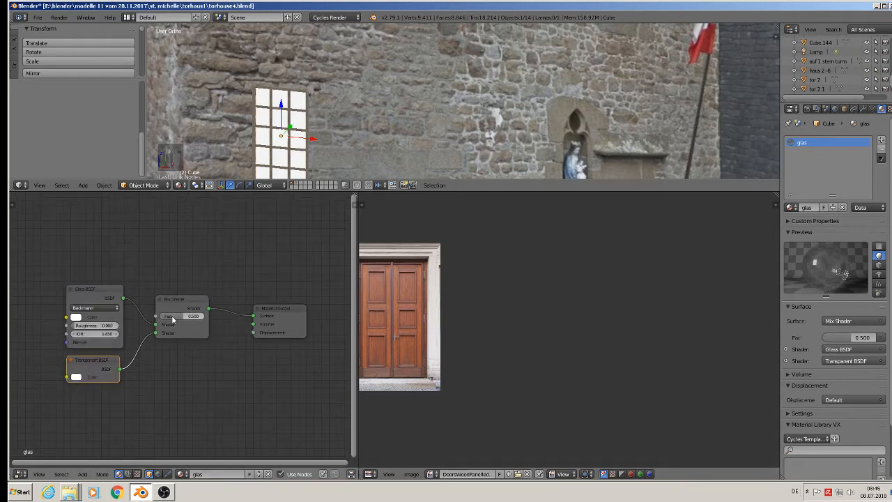
{"action": "middle_click_drag", "start_coordinate": [219, 353], "coordinate": [235, 425]}
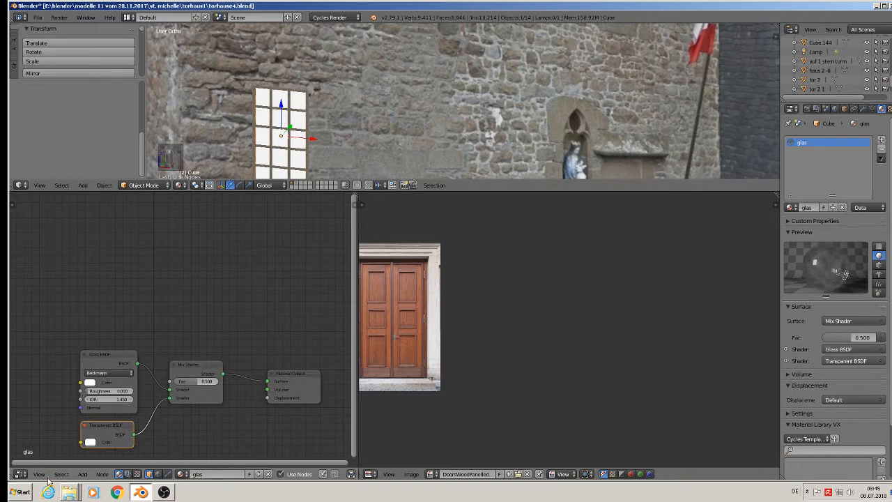
{"action": "left_click", "coordinate": [83, 474]}
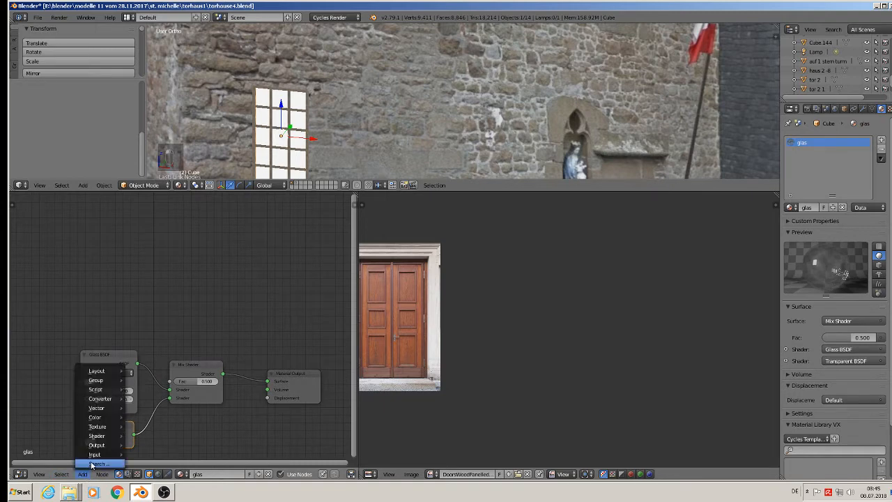
{"action": "mouse_move", "coordinate": [93, 455]}
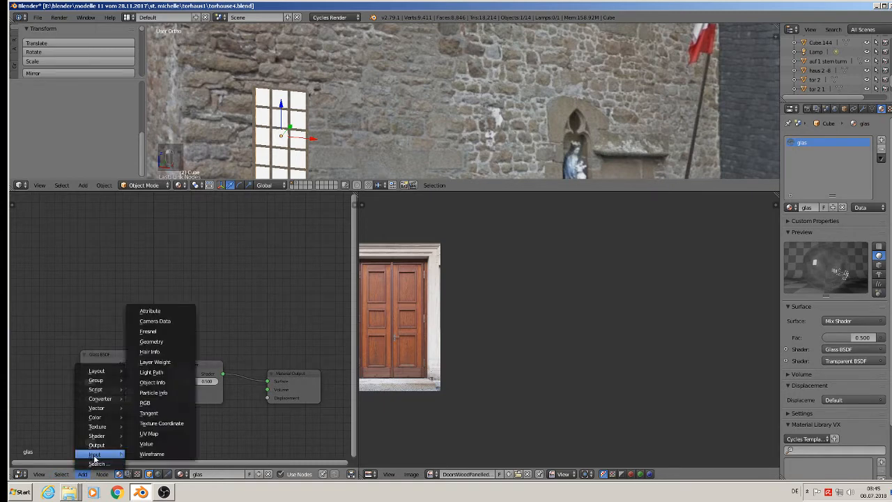
{"action": "left_click", "coordinate": [152, 372]}
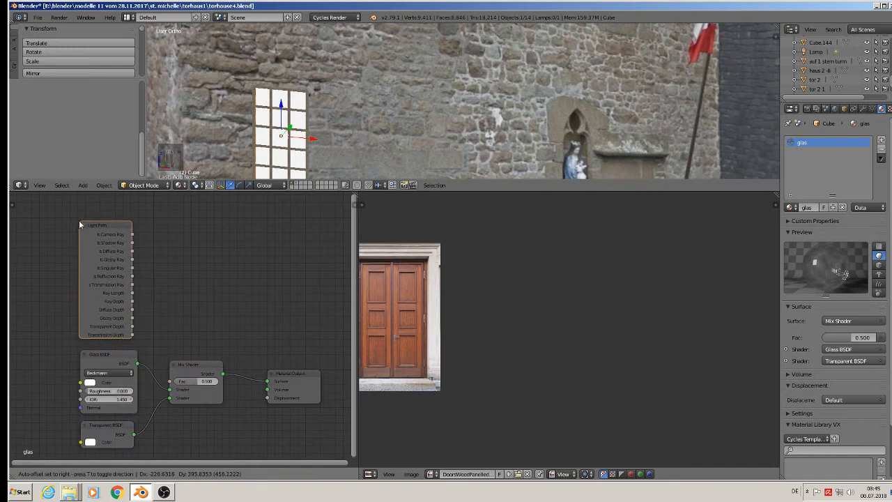
{"action": "left_click", "coordinate": [78, 221]}
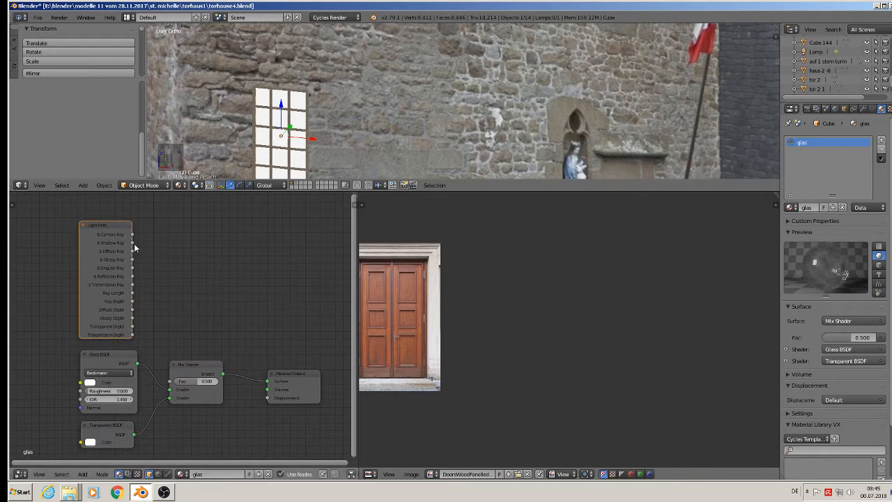
{"action": "left_click_drag", "start_coordinate": [131, 243], "coordinate": [172, 383]}
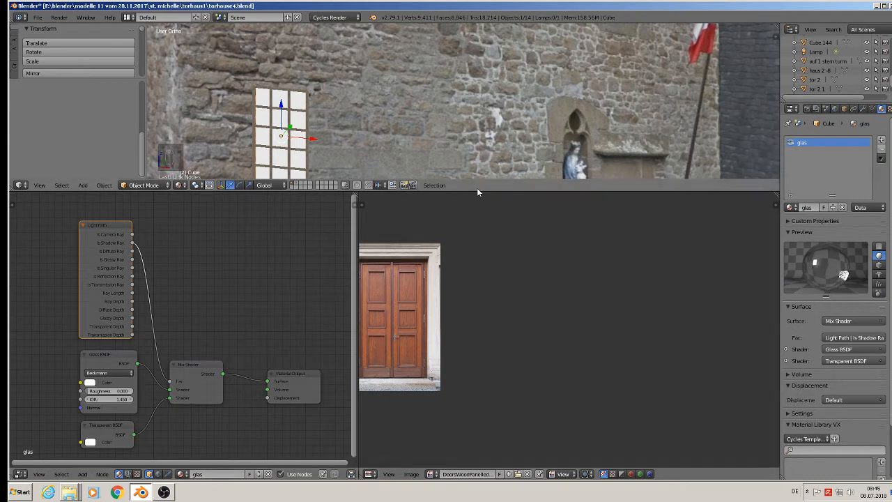
- Enlarge the 3D view again and save the blend file
{"action": "left_click_drag", "start_coordinate": [479, 194], "coordinate": [498, 414]}
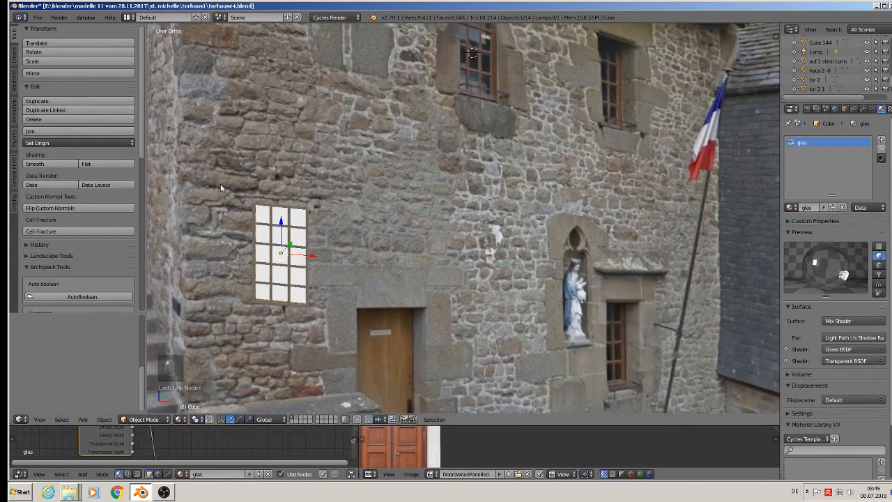
{"action": "left_click", "coordinate": [39, 19]}
{"action": "left_click", "coordinate": [60, 89]}
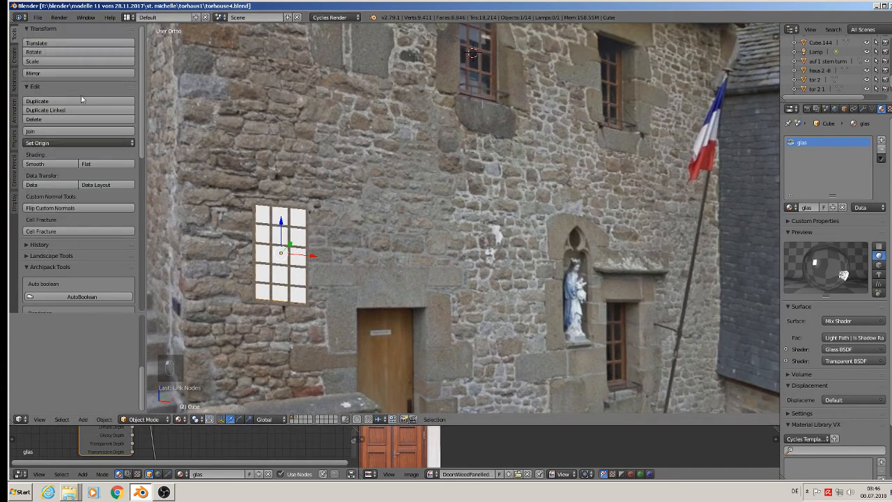
- Select the glass pane and the wood lattice and join them into one window object
{"action": "scroll", "coordinate": [280, 221], "scroll_direction": "down", "scroll_amount": 2}
{"action": "scroll", "coordinate": [291, 202], "scroll_direction": "up", "scroll_amount": 3}
{"action": "right_click", "coordinate": [292, 201]}
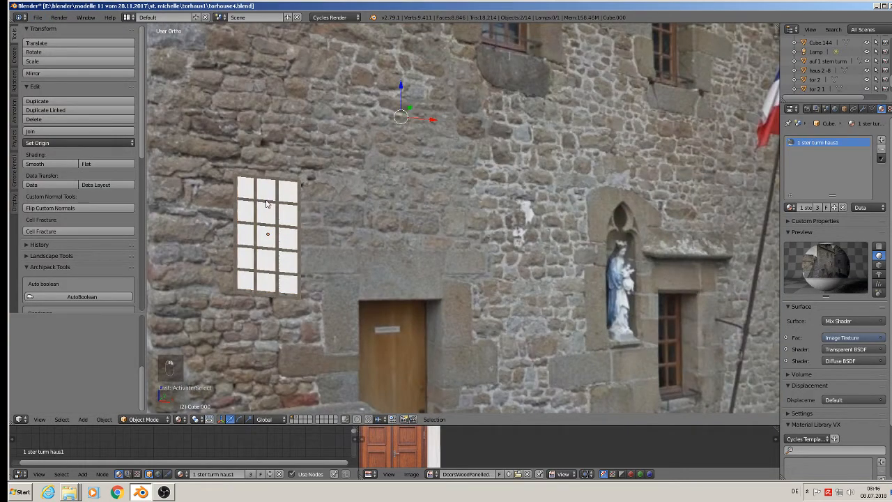
{"action": "right_click", "coordinate": [285, 199]}
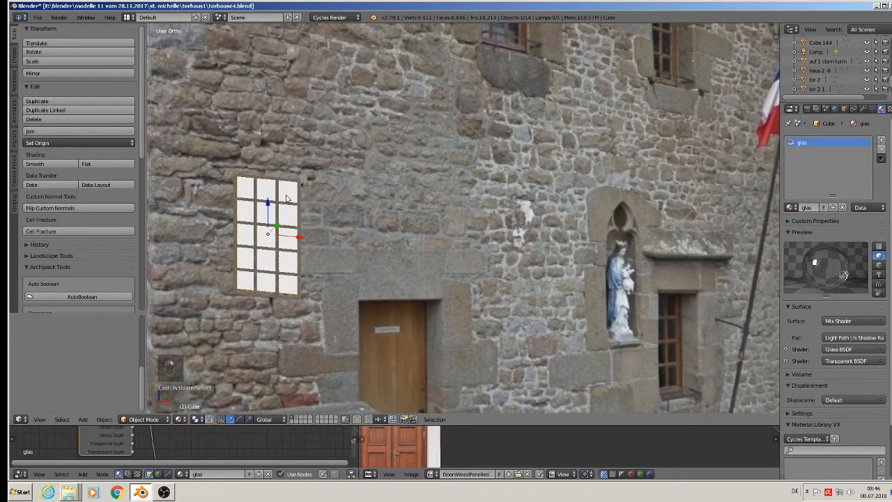
{"action": "right_click", "coordinate": [256, 222]}
{"action": "left_click", "coordinate": [42, 131]}
- In front view, move the joined window from the reference photo onto the upper front wall of the gatehouse
{"action": "scroll", "coordinate": [383, 222], "scroll_direction": "down", "scroll_amount": 6}
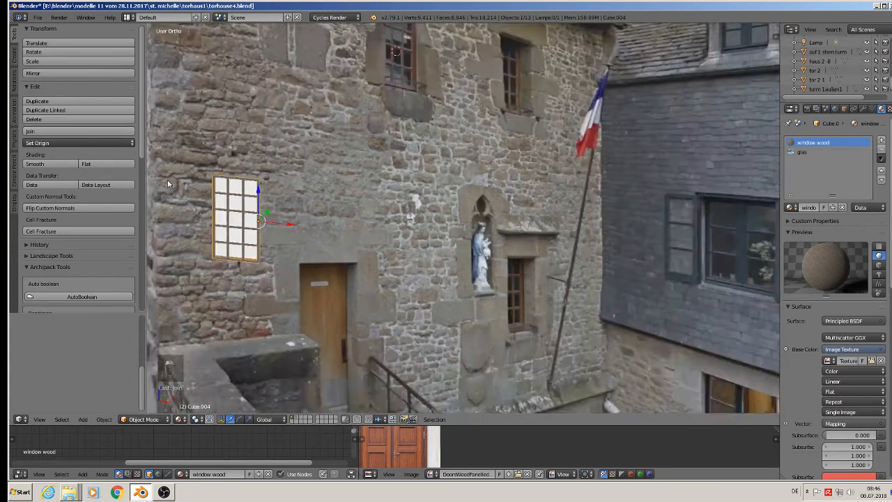
{"action": "key", "text": "KP_1"}
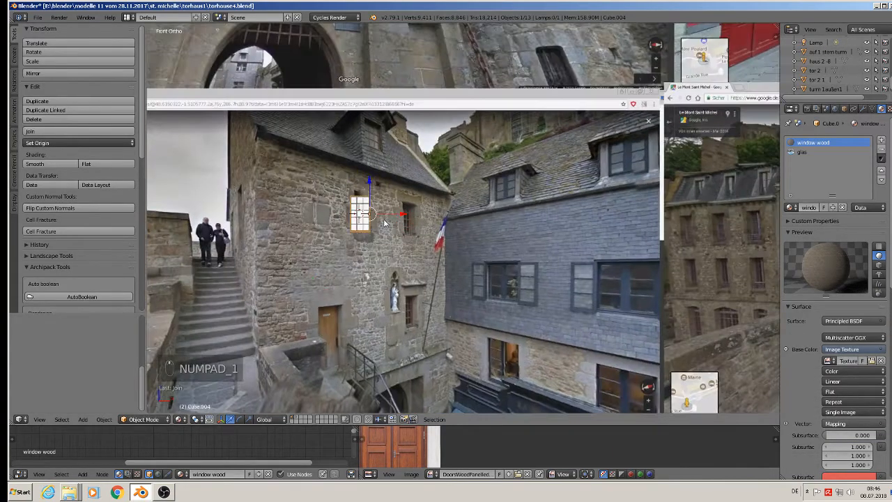
{"action": "scroll", "coordinate": [414, 204], "scroll_direction": "down", "scroll_amount": 4}
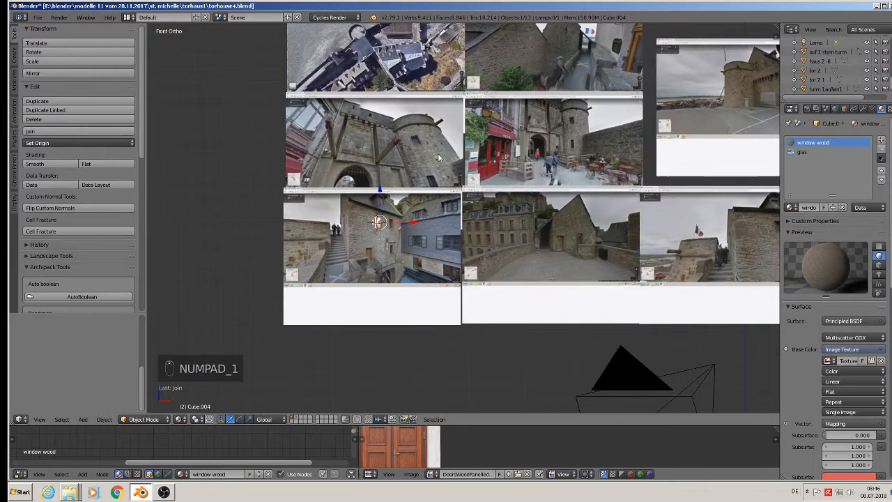
{"action": "scroll", "coordinate": [439, 158], "scroll_direction": "down", "scroll_amount": 2}
{"action": "scroll", "coordinate": [406, 207], "scroll_direction": "up", "scroll_amount": 2}
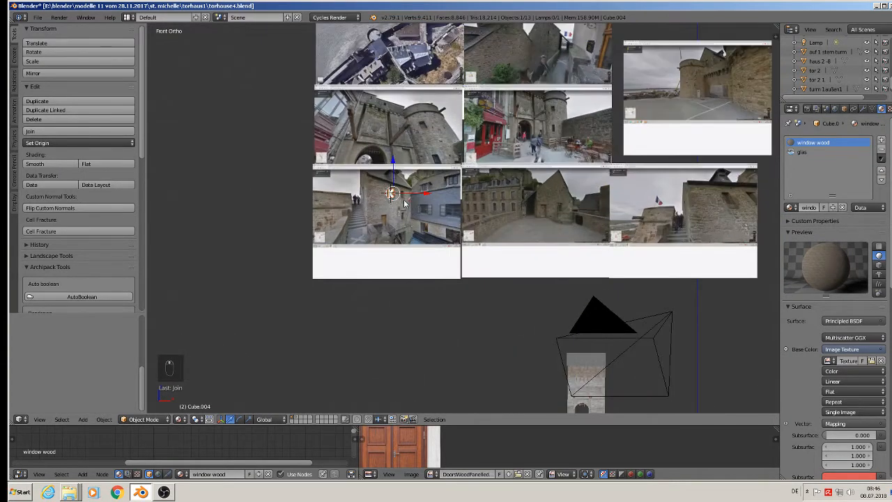
{"action": "key", "text": "g"}
{"action": "left_click", "coordinate": [586, 382]}
{"action": "scroll", "coordinate": [585, 382], "scroll_direction": "up", "scroll_amount": 1, "text": "shift"}
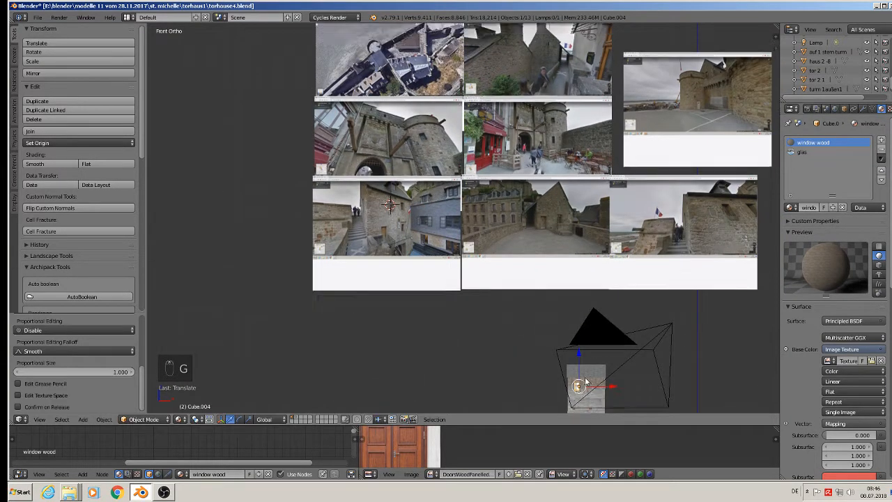
{"action": "middle_click_drag", "start_coordinate": [585, 382], "coordinate": [434, 235], "text": "shift"}
{"action": "scroll", "coordinate": [408, 209], "scroll_direction": "up", "scroll_amount": 9}
{"action": "middle_click_drag", "start_coordinate": [508, 285], "coordinate": [335, 114], "text": "shift"}
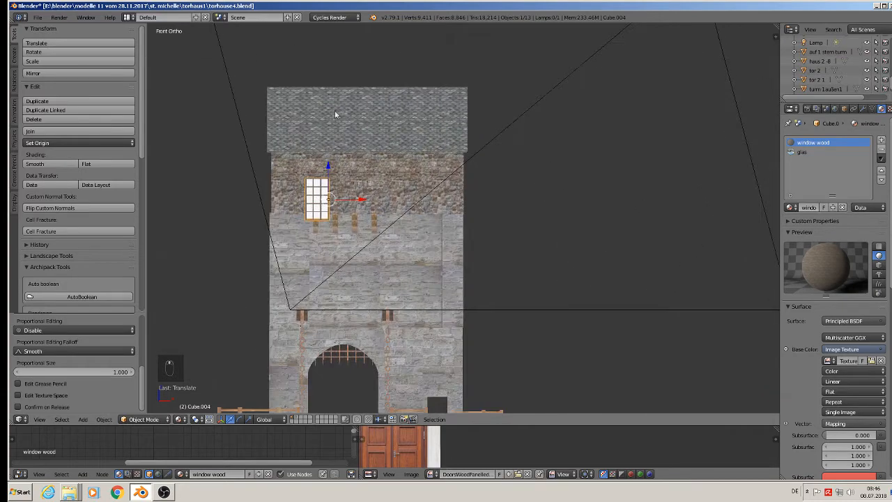
- Move the window along X and Y to the corner of the gable wall that holds the wooden door
{"action": "scroll", "coordinate": [361, 155], "scroll_direction": "up", "scroll_amount": 3}
{"action": "middle_click_drag", "start_coordinate": [404, 174], "coordinate": [326, 225]}
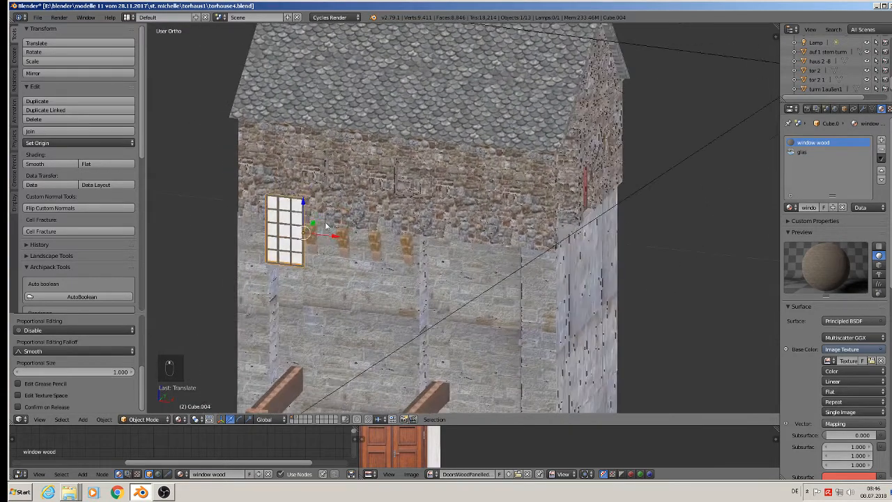
{"action": "left_click_drag", "start_coordinate": [340, 237], "coordinate": [453, 243]}
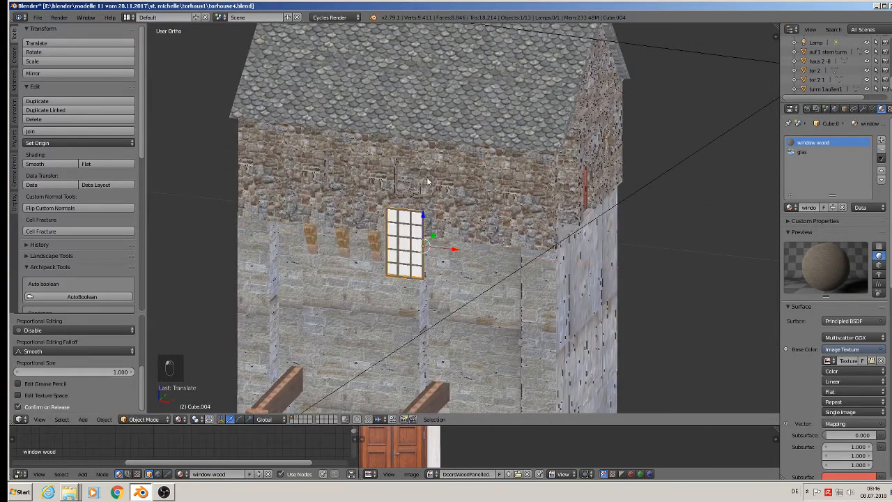
{"action": "middle_click_drag", "start_coordinate": [475, 232], "coordinate": [420, 222]}
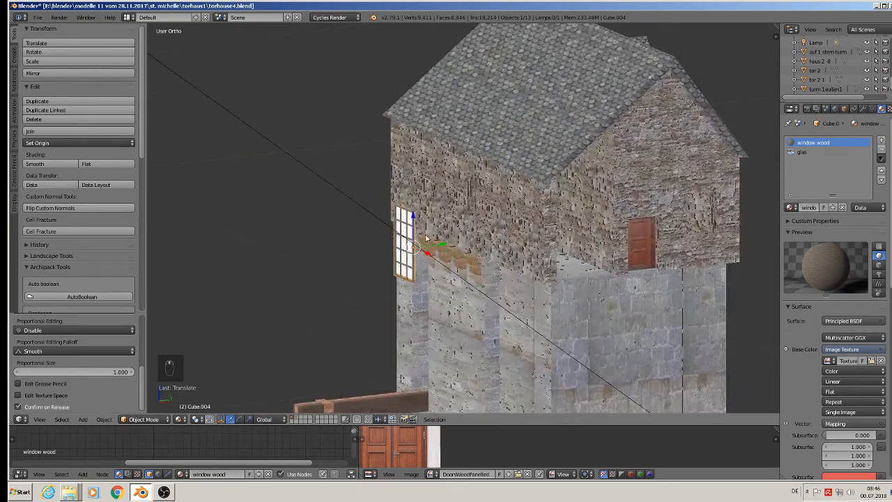
{"action": "left_click_drag", "start_coordinate": [436, 247], "coordinate": [581, 244]}
{"action": "left_click_drag", "start_coordinate": [743, 233], "coordinate": [743, 232]}
{"action": "middle_click_drag", "start_coordinate": [743, 232], "coordinate": [615, 204]}
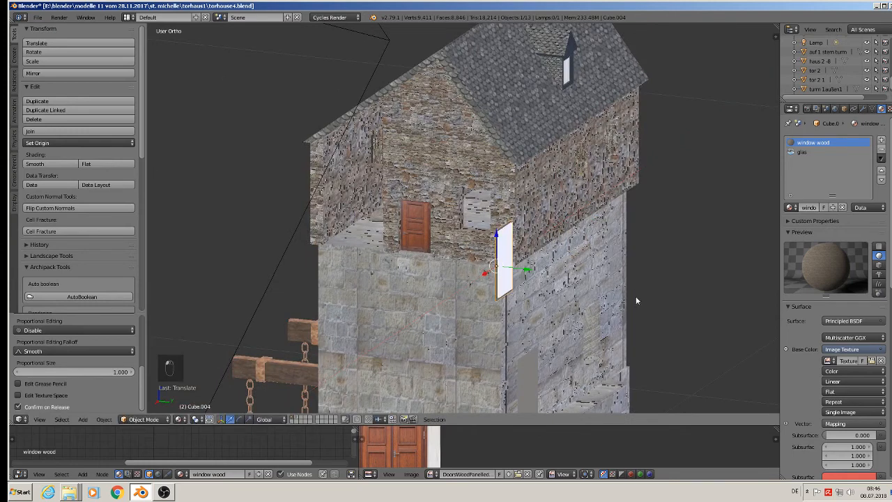
- Rotate the window 90° about Z and duplicate it, placing the copy on the far side of the wooden door
{"action": "key", "text": "r"}
{"action": "key", "text": "z"}
{"action": "key", "text": "9"}
{"action": "key", "text": "0"}
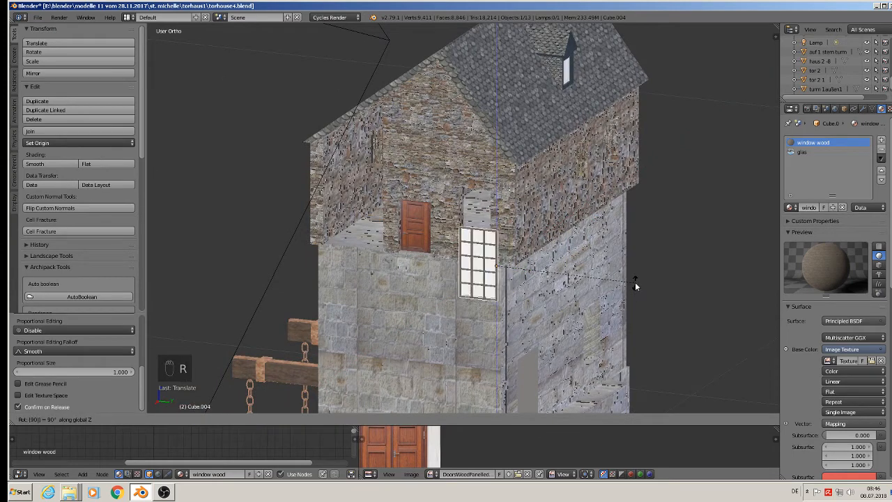
{"action": "left_click", "coordinate": [635, 281]}
{"action": "key", "text": "shift+d"}
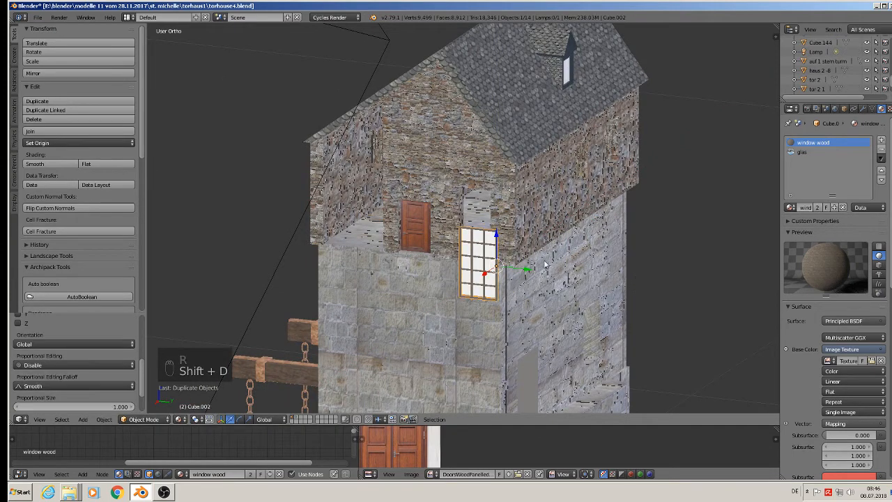
{"action": "left_click", "coordinate": [453, 258]}
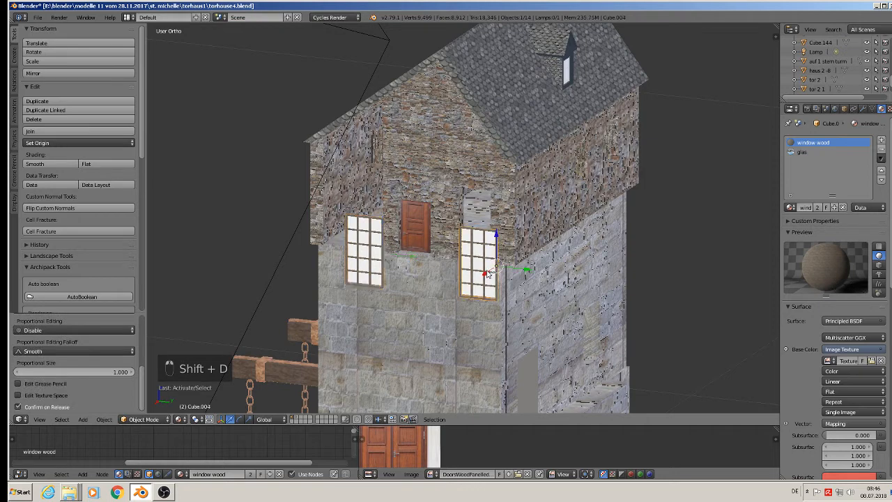
- Raise the original window to the wall opening beside the door, scale it down and shift it along Y over the opening
{"action": "left_click_drag", "start_coordinate": [487, 272], "coordinate": [483, 218]}
{"action": "middle_click_drag", "start_coordinate": [485, 222], "coordinate": [548, 214]}
{"action": "key", "text": "s"}
{"action": "left_click", "coordinate": [519, 222]}
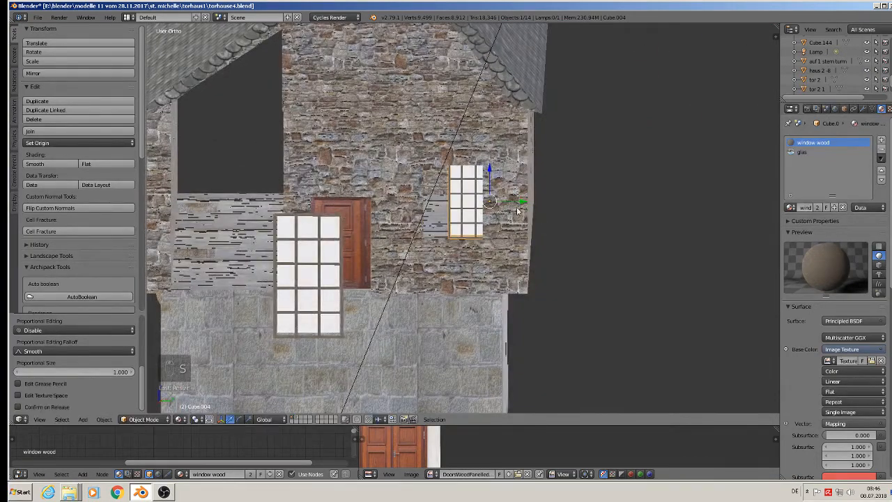
{"action": "left_click_drag", "start_coordinate": [505, 202], "coordinate": [489, 202]}
{"action": "middle_click_drag", "start_coordinate": [501, 202], "coordinate": [498, 194]}
{"action": "scroll", "coordinate": [498, 194], "scroll_direction": "up", "scroll_amount": 2}
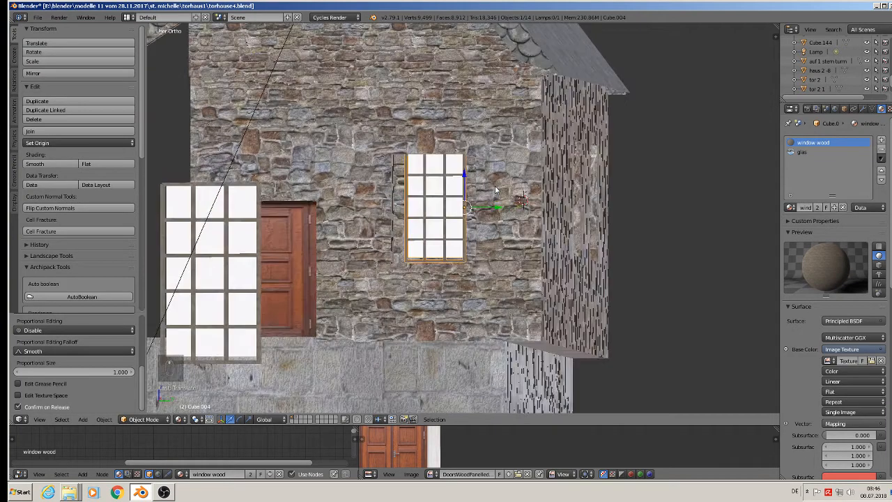
- Fine-tune the size and height of the window's mesh over the wall opening beside the wooden door
{"action": "key", "text": "s"}
{"action": "left_click", "coordinate": [503, 241]}
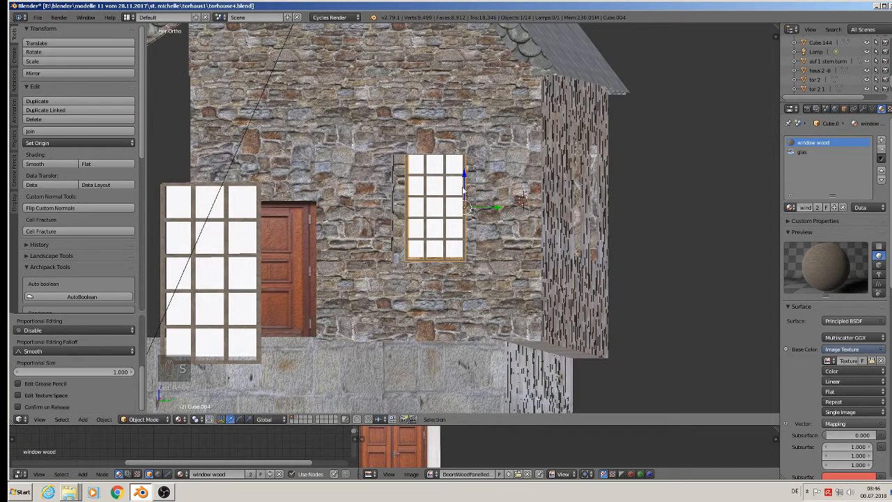
{"action": "key", "text": "Tab"}
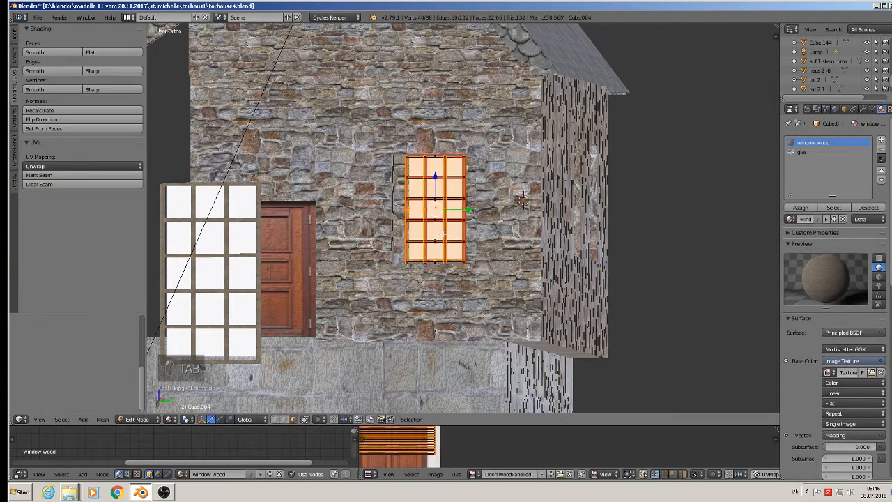
{"action": "key", "text": "g"}
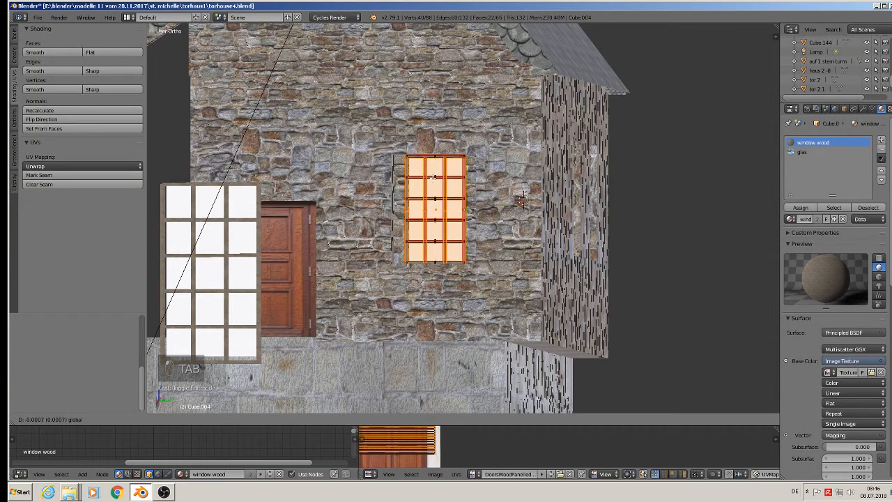
{"action": "left_click", "coordinate": [522, 201]}
{"action": "key", "text": "s"}
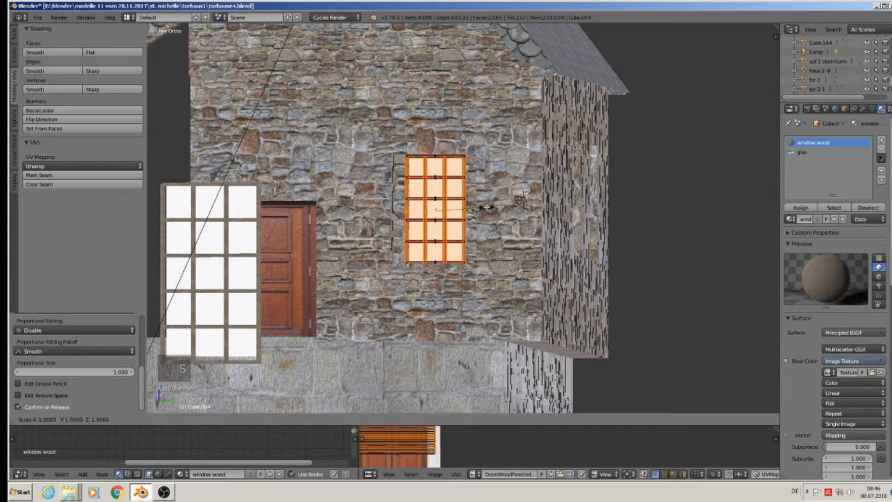
{"action": "left_click", "coordinate": [489, 209]}
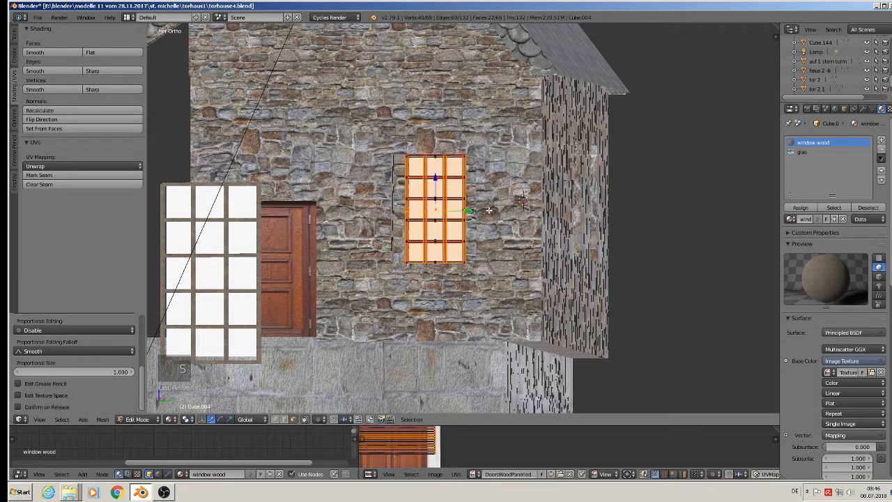
{"action": "key", "text": "Tab"}
- Scale the window about 1.22 times along Y to widen it across the opening beside the door
{"action": "mouse_move", "coordinate": [490, 219]}
{"action": "middle_mouse_down"}
{"action": "mouse_move", "coordinate": [481, 225]}
{"action": "mouse_move", "coordinate": [494, 231]}
{"action": "middle_mouse_up"}
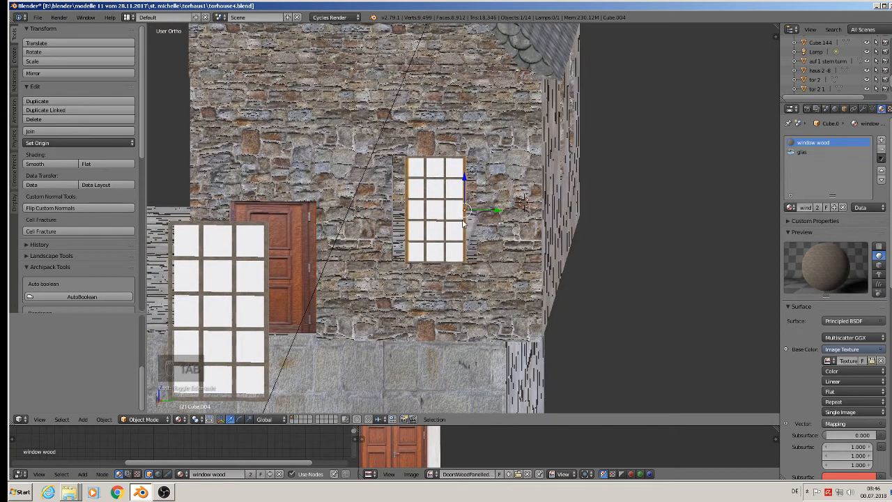
{"action": "key", "text": "s"}
{"action": "key", "text": "y"}
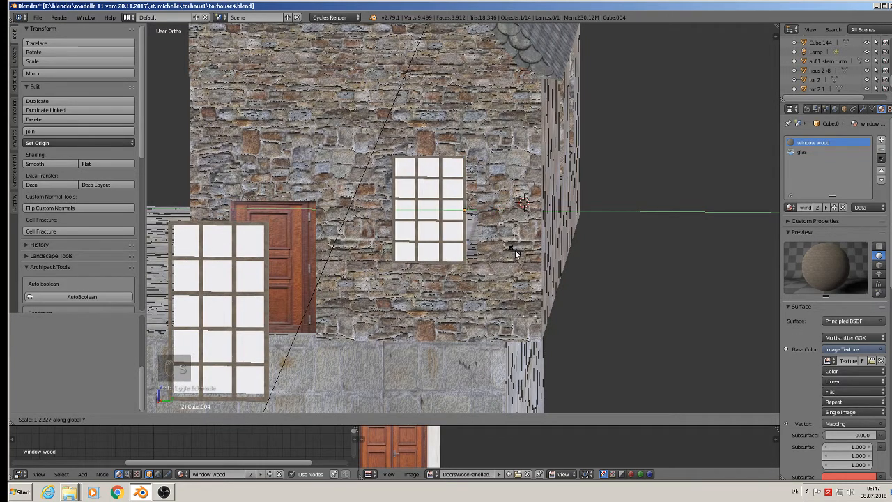
{"action": "left_click", "coordinate": [516, 255]}
{"action": "key", "text": "a"}
{"action": "middle_click_drag", "start_coordinate": [501, 246], "coordinate": [455, 228]}
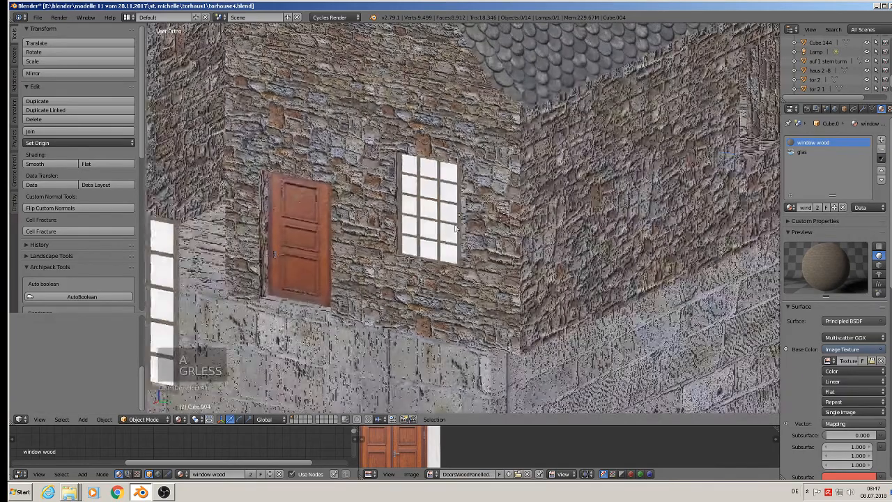
- Reselect the window beside the door, widen it slightly and shift it about 0.002 along Y
{"action": "right_click", "coordinate": [455, 227]}
{"action": "left_click_drag", "start_coordinate": [448, 226], "coordinate": [455, 227]}
{"action": "middle_click_drag", "start_coordinate": [456, 229], "coordinate": [510, 259]}
{"action": "key", "text": "s"}
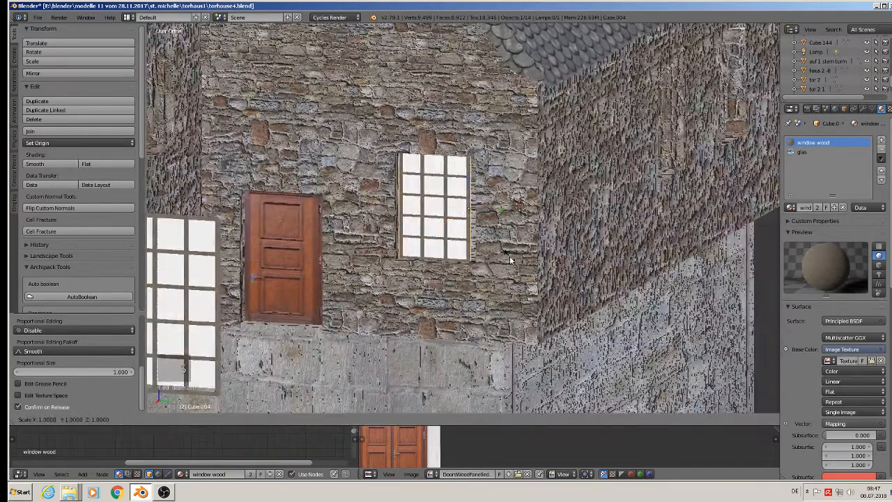
{"action": "left_click", "coordinate": [515, 261]}
{"action": "left_click_drag", "start_coordinate": [497, 212], "coordinate": [501, 214]}
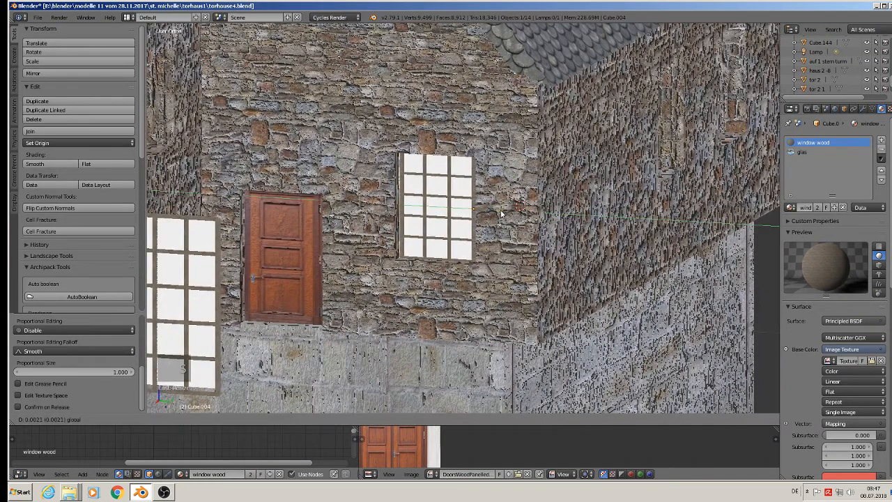
{"action": "left_click", "coordinate": [500, 214]}
- Refine the window's width along Y and recentre it between both edges of the opening beside the door
{"action": "middle_click_drag", "start_coordinate": [500, 214], "coordinate": [505, 209]}
{"action": "key", "text": "s"}
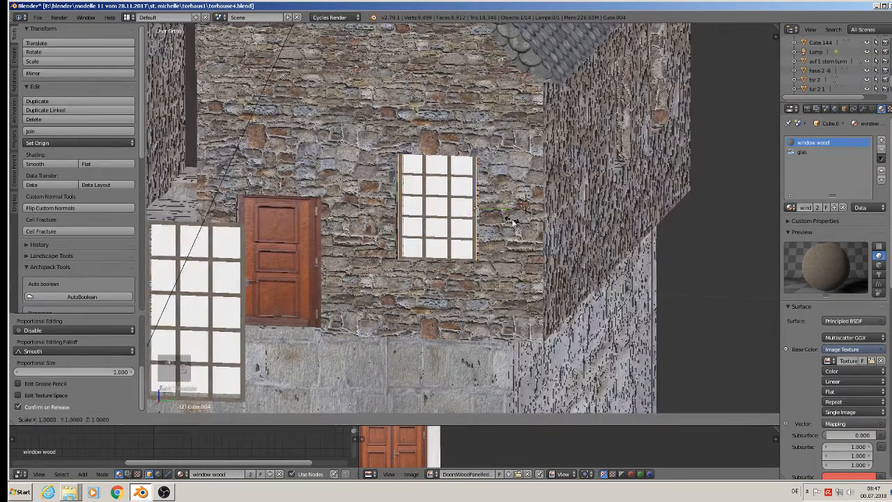
{"action": "left_click", "coordinate": [520, 222]}
{"action": "left_click_drag", "start_coordinate": [514, 217], "coordinate": [511, 215]}
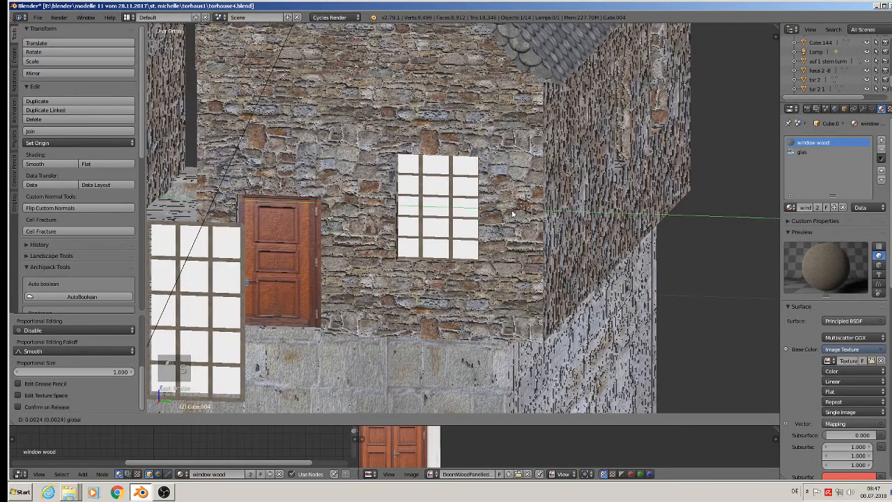
{"action": "key", "text": "s"}
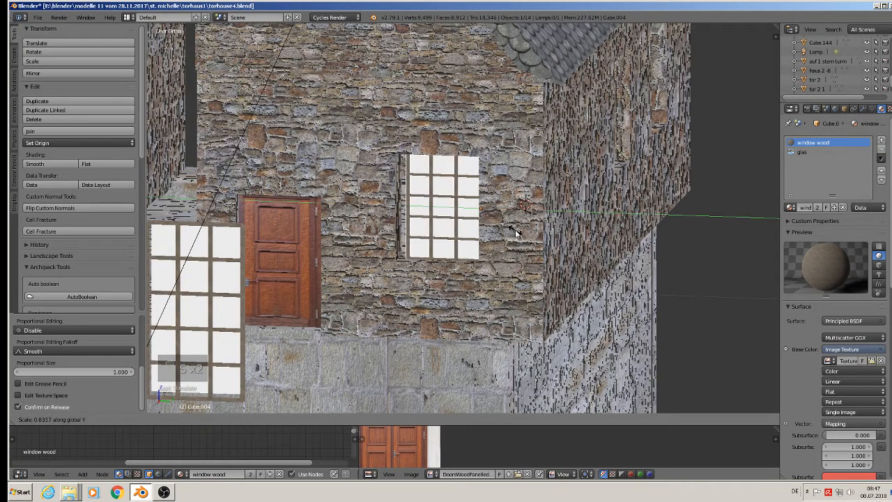
{"action": "left_click", "coordinate": [516, 234]}
{"action": "left_click_drag", "start_coordinate": [520, 225], "coordinate": [520, 211]}
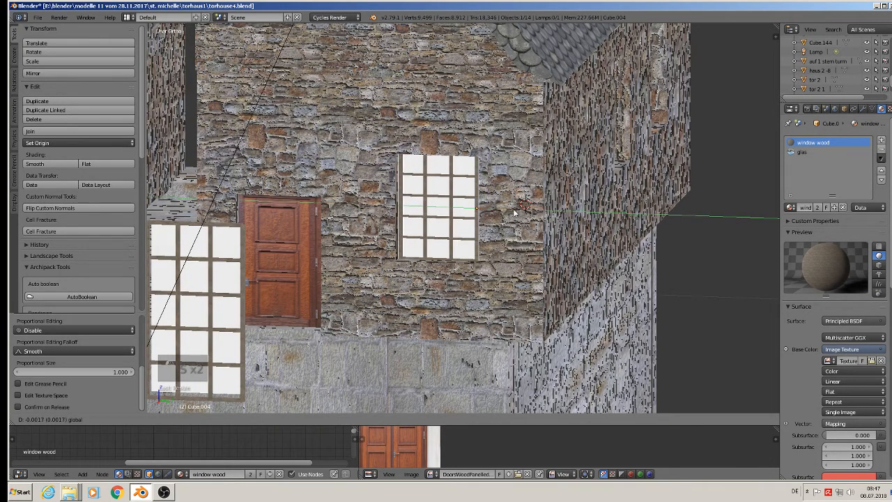
{"action": "left_click", "coordinate": [514, 213]}
- Widen the window a little more and shift it about 0.0018 along Y to fill the opening, then deselect it
{"action": "middle_click_drag", "start_coordinate": [515, 212], "coordinate": [526, 229]}
{"action": "key", "text": "s"}
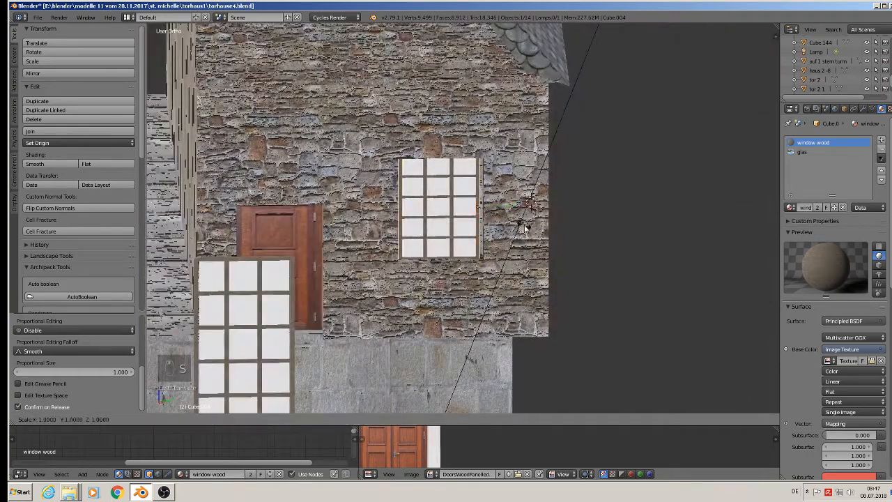
{"action": "left_click", "coordinate": [528, 229]}
{"action": "left_click_drag", "start_coordinate": [514, 204], "coordinate": [519, 205]}
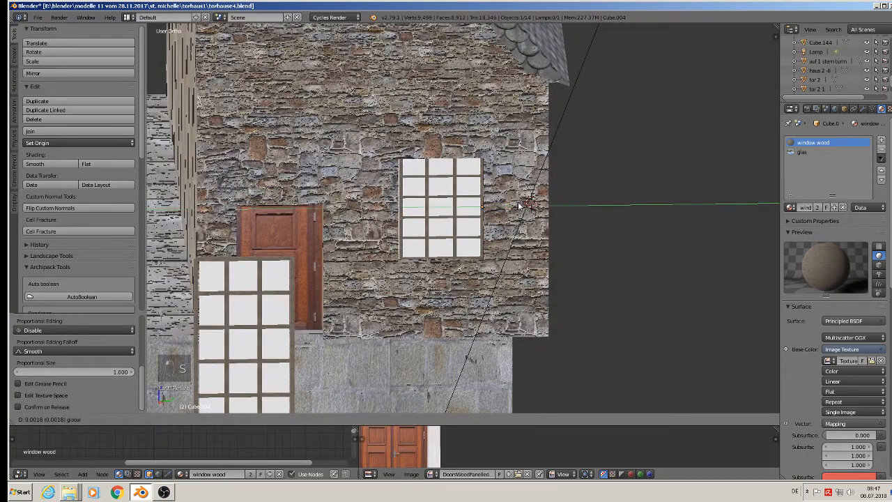
{"action": "left_click", "coordinate": [517, 206]}
{"action": "key", "text": "a"}
{"action": "middle_click_drag", "start_coordinate": [516, 205], "coordinate": [583, 201]}
- Duplicate the large window on the far side of the door, place the copy by the long side wall and rotate it parallel to that wall
{"action": "middle_click_drag", "start_coordinate": [463, 204], "coordinate": [539, 293]}
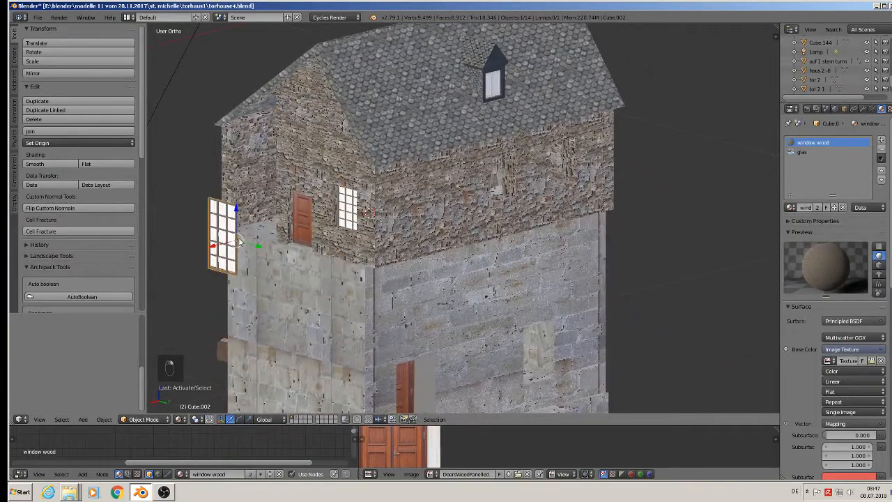
{"action": "key", "text": "shift+d"}
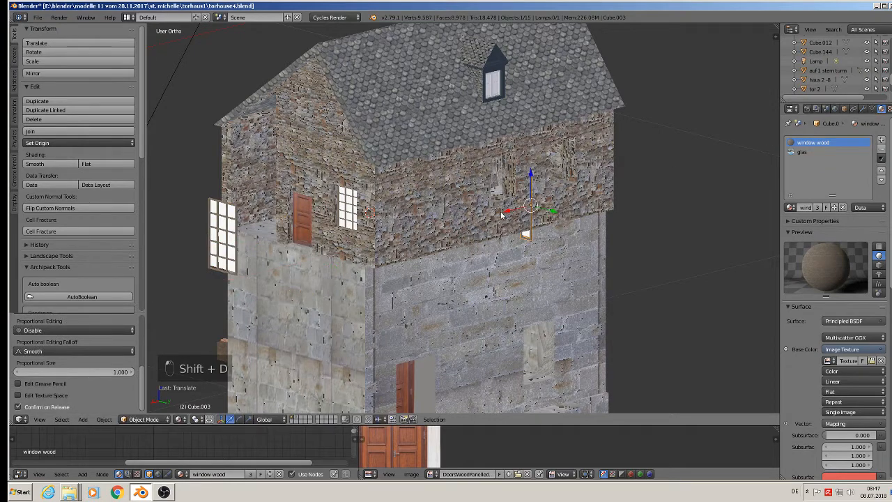
{"action": "left_click", "coordinate": [530, 211]}
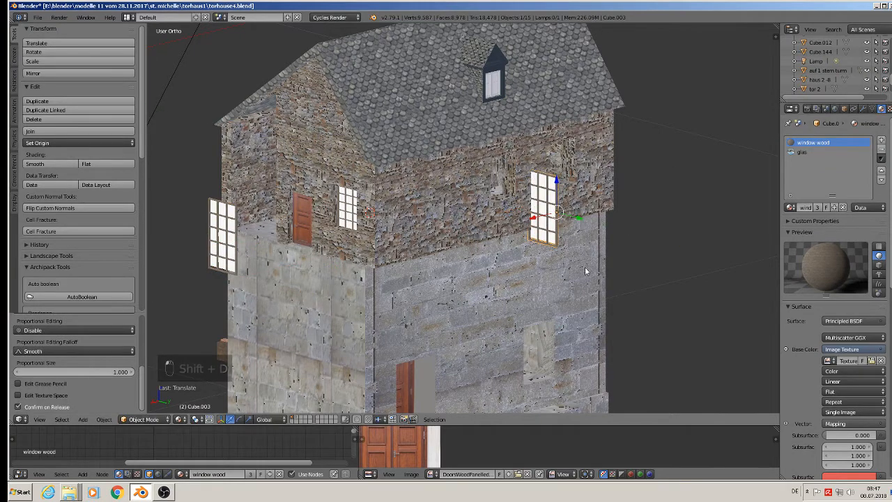
{"action": "key", "text": "r"}
{"action": "left_click", "coordinate": [637, 247]}
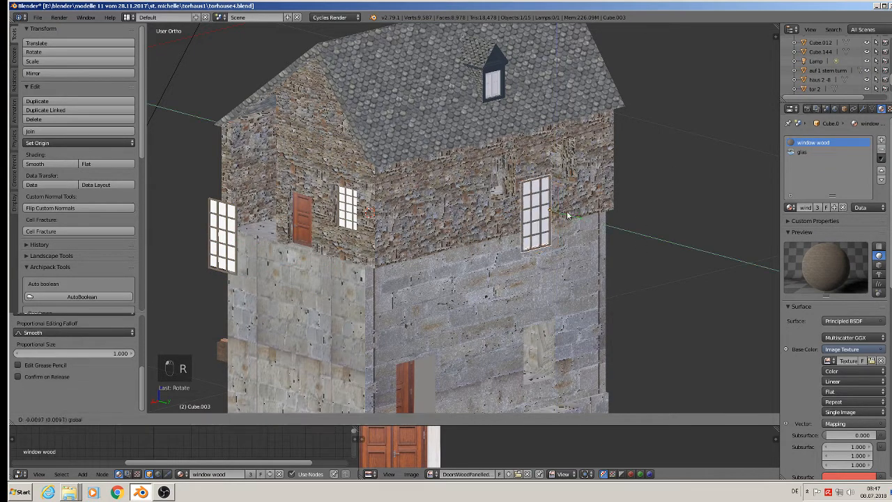
- Move the rotated window copy along Y against the long side wall and raise it to the upper stone section
{"action": "key", "text": "g"}
{"action": "key", "text": "y"}
{"action": "left_click_drag", "start_coordinate": [545, 205], "coordinate": [527, 149]}
{"action": "left_click_drag", "start_coordinate": [514, 186], "coordinate": [510, 188]}
- Scale the window copy down and raise it to the height of the side wall opening below the dormer
{"action": "scroll", "coordinate": [481, 175], "scroll_direction": "up", "scroll_amount": 1}
{"action": "middle_click_drag", "start_coordinate": [475, 171], "coordinate": [385, 157]}
{"action": "scroll", "coordinate": [427, 152], "scroll_direction": "up", "scroll_amount": 1}
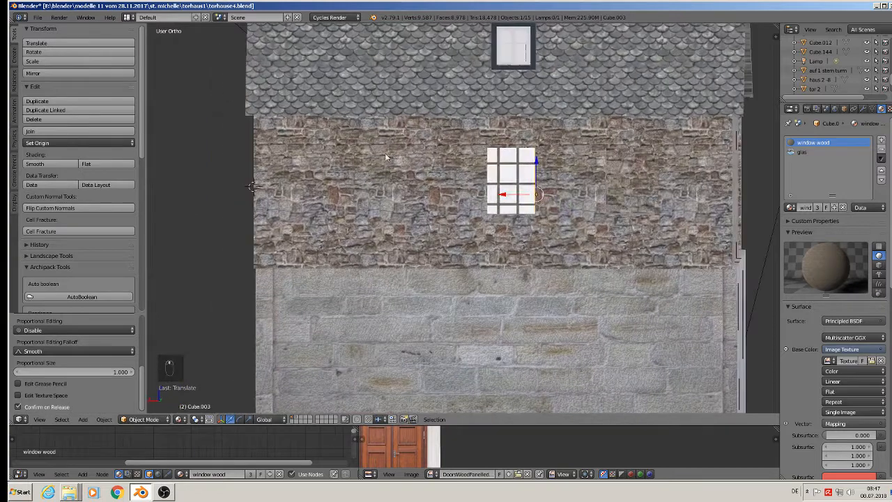
{"action": "key", "text": "s"}
{"action": "left_click", "coordinate": [591, 230]}
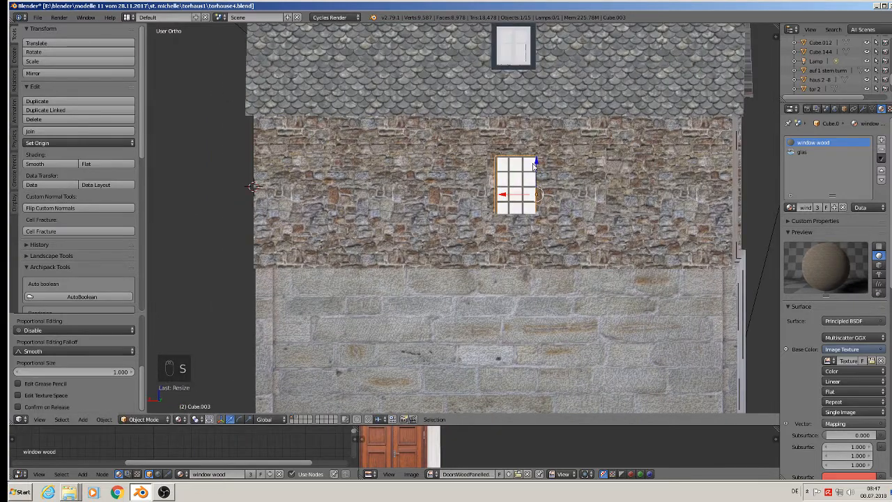
{"action": "left_click_drag", "start_coordinate": [535, 165], "coordinate": [537, 150]}
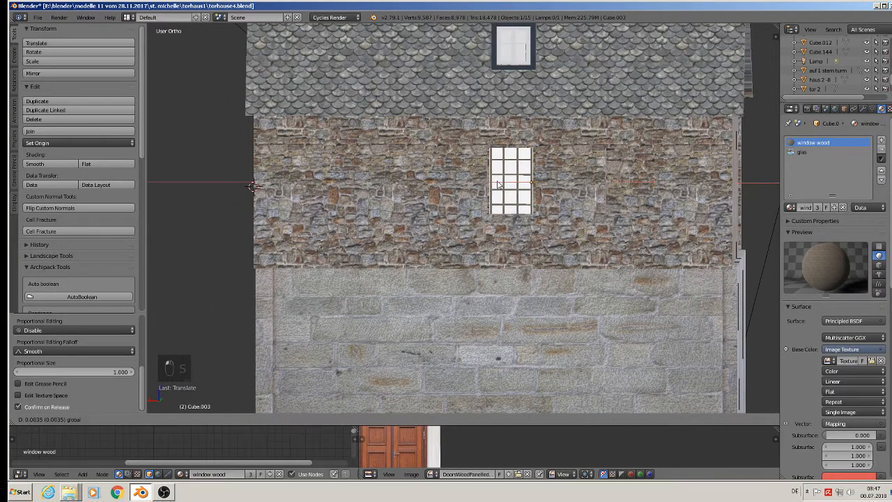
- Make small size corrections to the window copy and shift it along X over the side wall opening
{"action": "key", "text": "s"}
{"action": "left_click", "coordinate": [574, 217]}
{"action": "key", "text": "s"}
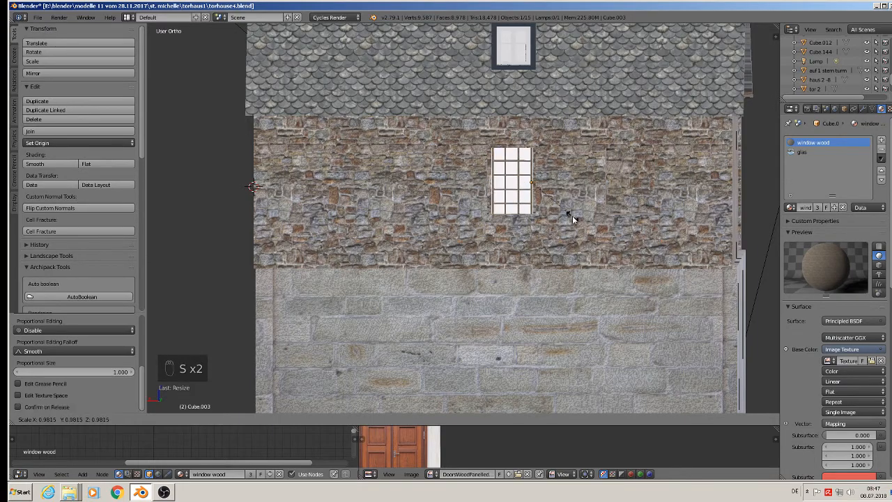
{"action": "left_click", "coordinate": [565, 214]}
{"action": "left_click_drag", "start_coordinate": [506, 183], "coordinate": [504, 181]}
- Nudge the window copy upward and scale its mesh slightly along Z to match the opening's height
{"action": "middle_click_drag", "start_coordinate": [527, 185], "coordinate": [519, 215]}
{"action": "scroll", "coordinate": [516, 198], "scroll_direction": "up", "scroll_amount": 5}
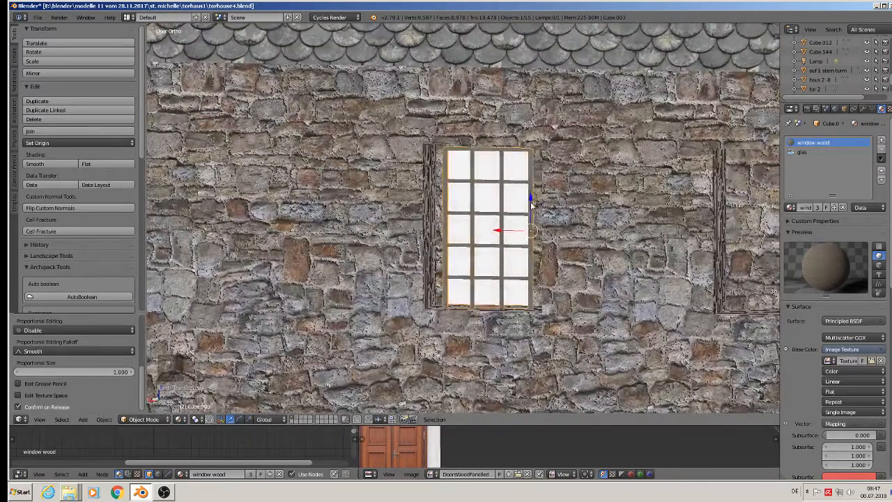
{"action": "left_click_drag", "start_coordinate": [531, 200], "coordinate": [530, 203]}
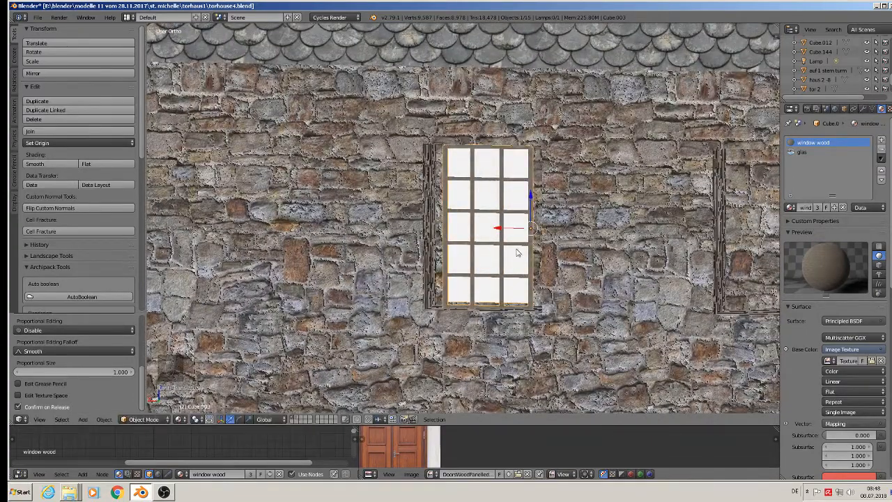
{"action": "key", "text": "Tab"}
{"action": "key", "text": "s"}
{"action": "key", "text": "z"}
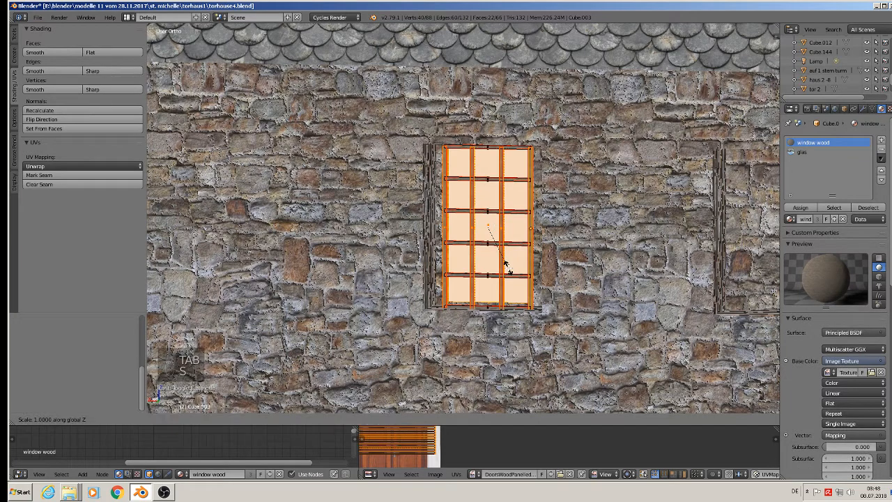
{"action": "left_click", "coordinate": [509, 269]}
{"action": "key", "text": "Tab"}
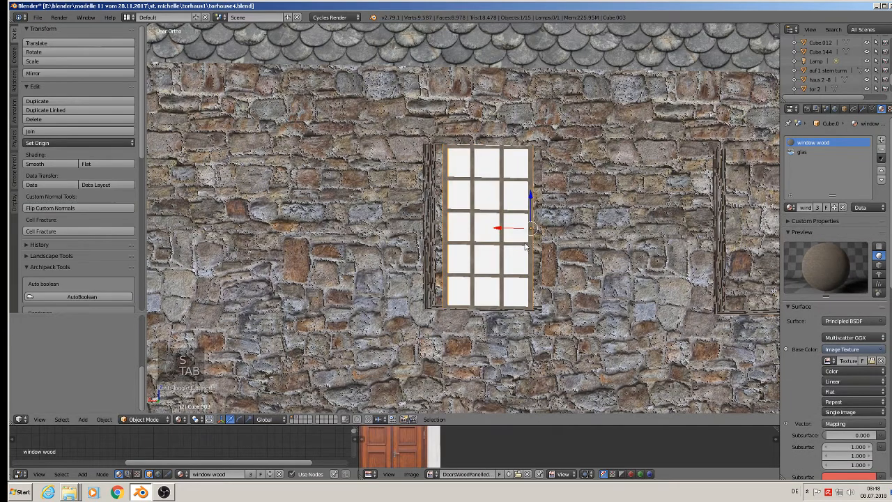
- Widen the window copy along X and shift it so that it spans the side wall opening
{"action": "key", "text": "s"}
{"action": "left_click", "coordinate": [519, 239]}
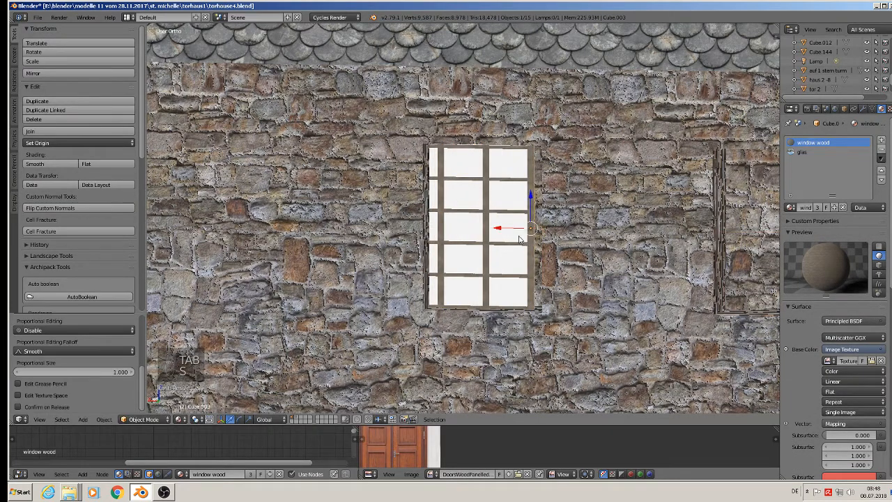
{"action": "left_click_drag", "start_coordinate": [500, 228], "coordinate": [519, 236]}
{"action": "key", "text": "s"}
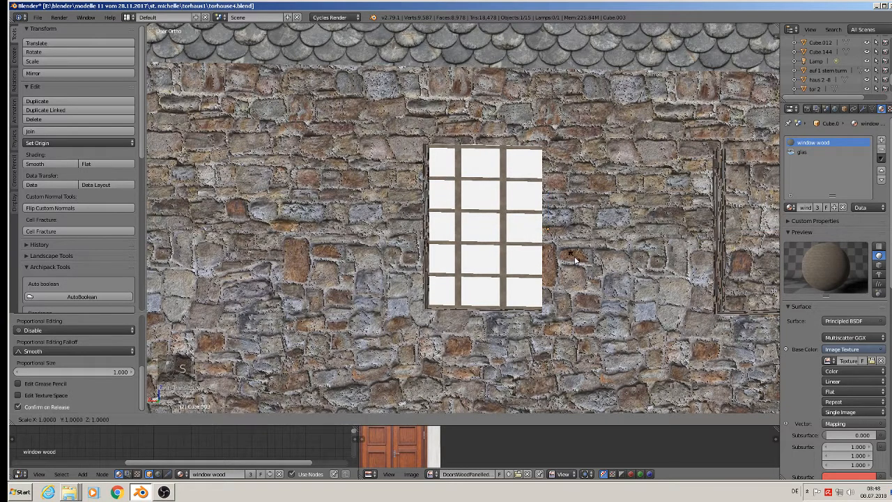
{"action": "left_click", "coordinate": [539, 241]}
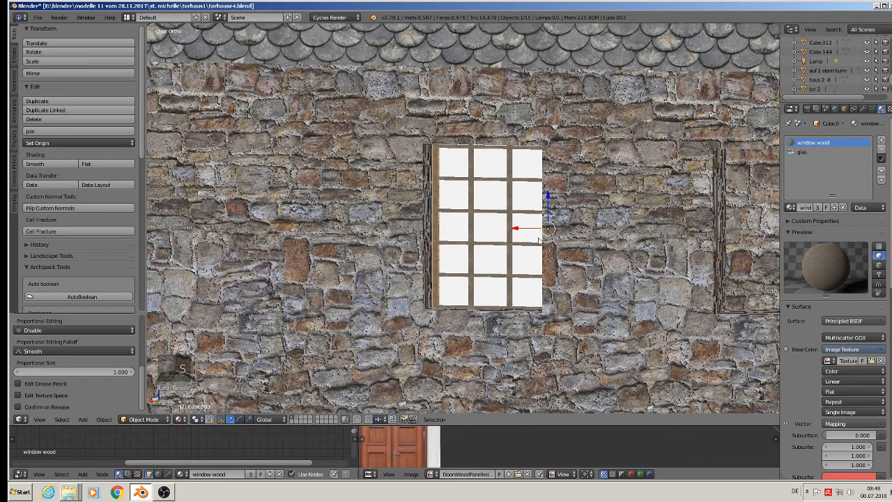
{"action": "left_click_drag", "start_coordinate": [528, 230], "coordinate": [521, 231]}
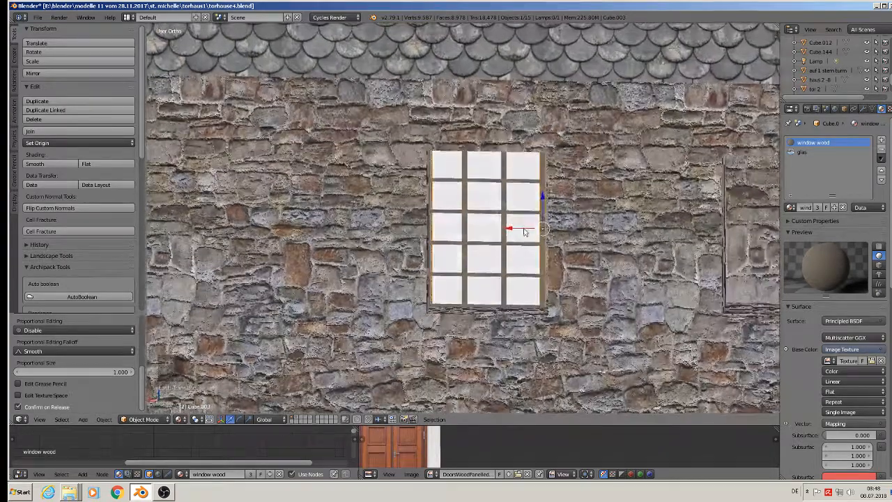
- Fine-tune the window copy's position and its scale along Z so that it fills the side wall opening below the dormer
{"action": "mouse_move", "coordinate": [545, 203]}
{"action": "left_mouse_down"}
{"action": "mouse_move", "coordinate": [549, 225]}
{"action": "mouse_move", "coordinate": [548, 201]}
{"action": "left_mouse_up"}
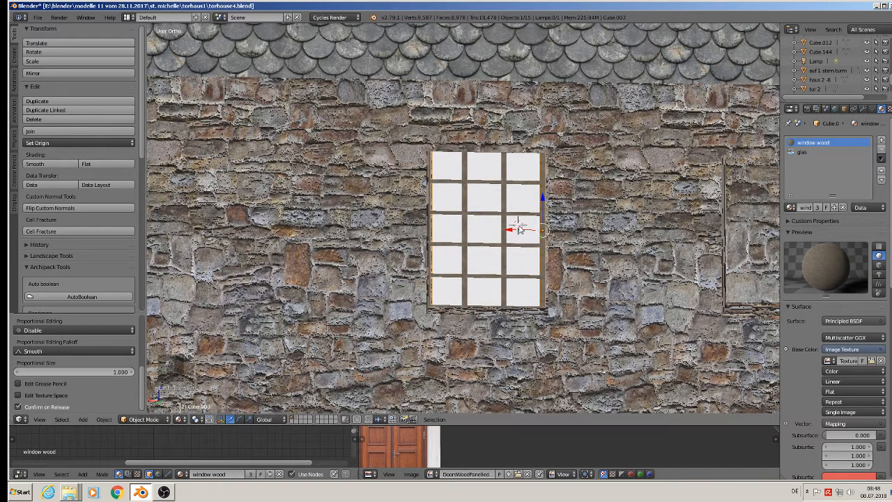
{"action": "left_click_drag", "start_coordinate": [517, 230], "coordinate": [520, 227]}
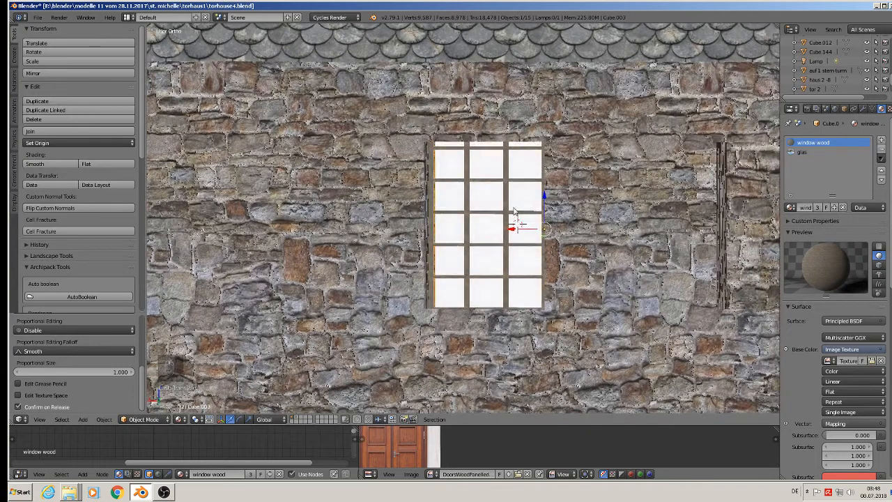
{"action": "left_click_drag", "start_coordinate": [546, 201], "coordinate": [545, 197]}
{"action": "key", "text": "s"}
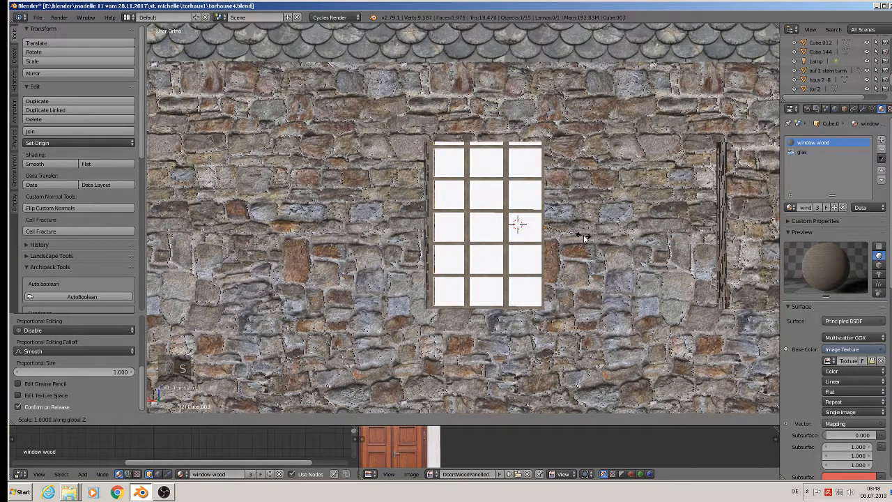
{"action": "left_click", "coordinate": [588, 237]}
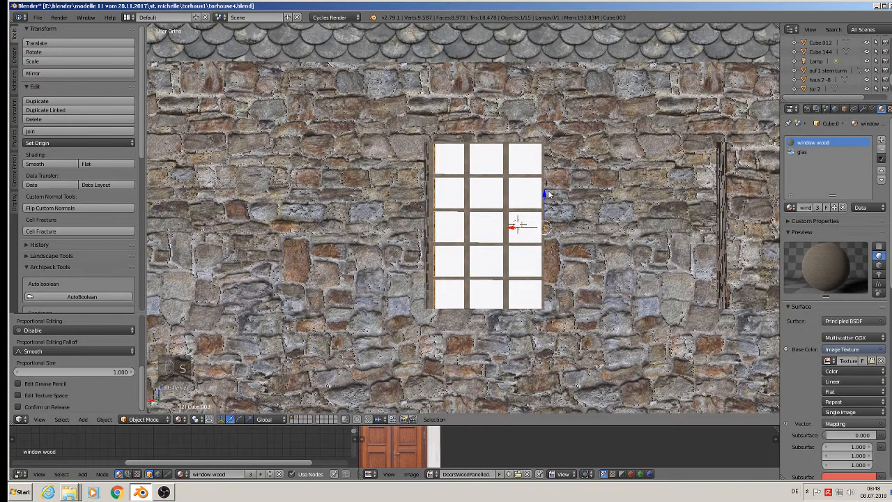
{"action": "middle_click_drag", "start_coordinate": [549, 194], "coordinate": [553, 238]}
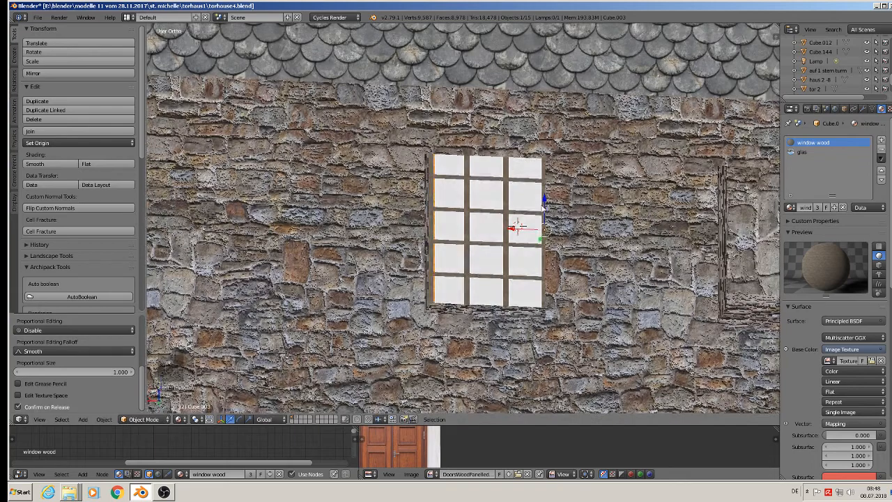
{"action": "left_click_drag", "start_coordinate": [543, 208], "coordinate": [544, 203]}
{"action": "middle_click_drag", "start_coordinate": [544, 203], "coordinate": [543, 183]}
{"action": "key", "text": "s"}
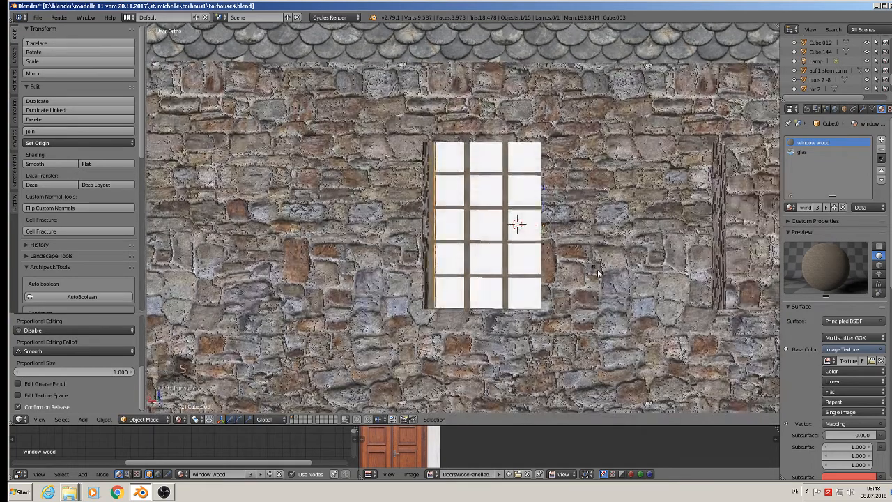
{"action": "key", "text": "z"}
{"action": "left_click", "coordinate": [596, 268]}
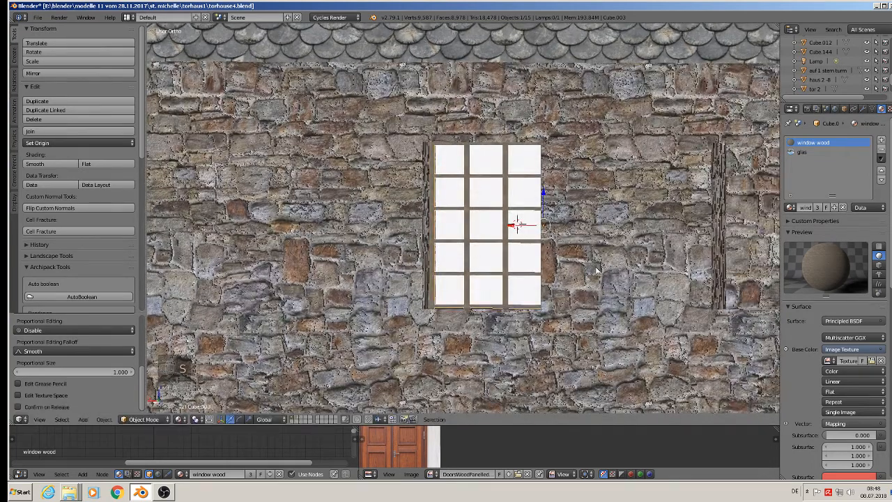
- Duplicate the fitted window and move the copy along X into the neighbouring upper side wall opening
{"action": "scroll", "coordinate": [604, 270], "scroll_direction": "down", "scroll_amount": 3}
{"action": "middle_click_drag", "start_coordinate": [624, 275], "coordinate": [589, 279]}
{"action": "key", "text": "shift+d"}
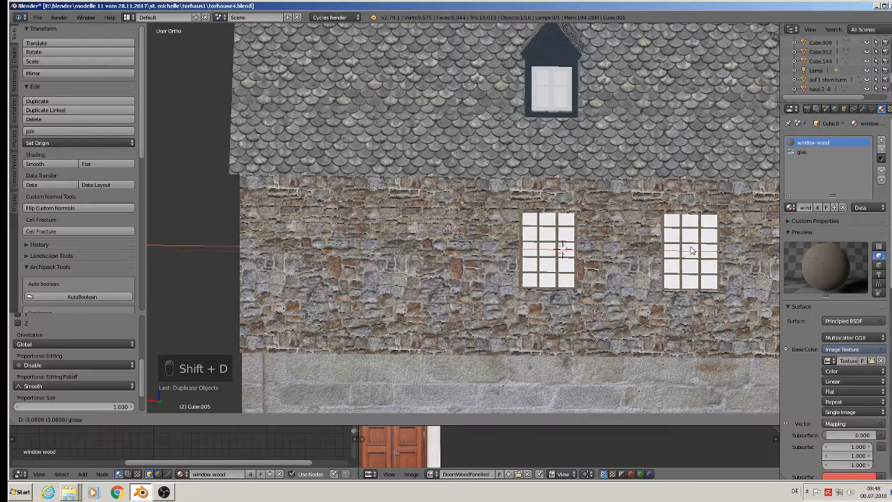
{"action": "left_click", "coordinate": [691, 251]}
- Duplicate the second upper window straight down along Z to the height of the opening in the lower stone wall
{"action": "middle_click_drag", "start_coordinate": [694, 313], "coordinate": [708, 207], "text": "shift"}
{"action": "middle_click_drag", "start_coordinate": [722, 280], "coordinate": [524, 327]}
{"action": "middle_click_drag", "start_coordinate": [697, 362], "coordinate": [421, 194], "text": "shift"}
{"action": "scroll", "coordinate": [450, 138], "scroll_direction": "down", "scroll_amount": 3}
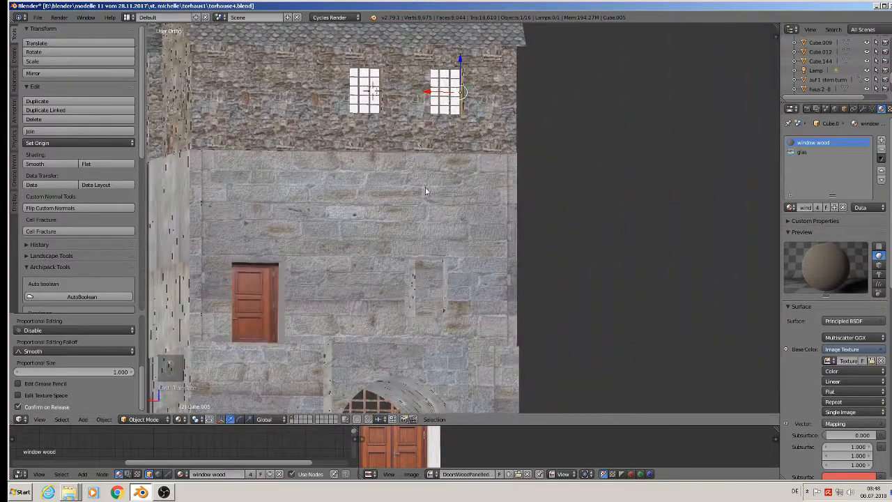
{"action": "key", "text": "shift+d"}
{"action": "key", "text": "z"}
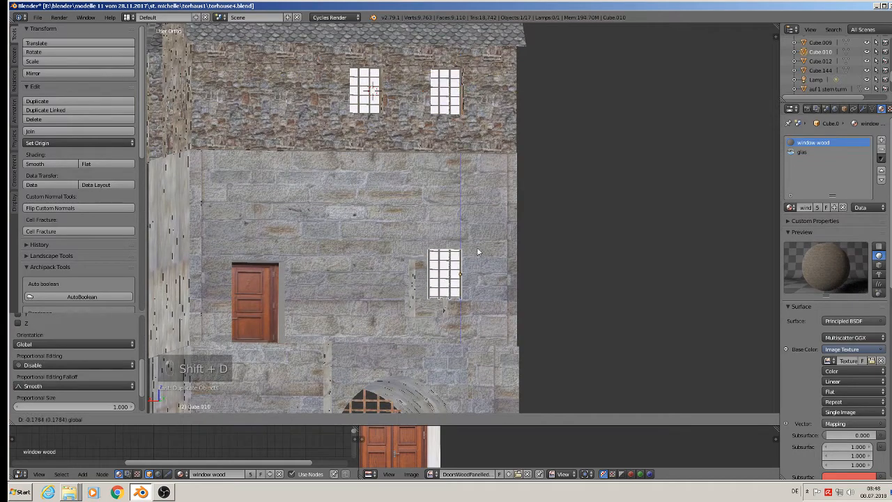
{"action": "left_click_drag", "start_coordinate": [477, 249], "coordinate": [478, 259]}
- Shift the lower window copy sideways so that it sits within the lower wall opening
{"action": "middle_click_drag", "start_coordinate": [478, 259], "coordinate": [507, 302]}
{"action": "left_click_drag", "start_coordinate": [481, 297], "coordinate": [423, 295]}
{"action": "left_click", "coordinate": [474, 297]}
{"action": "scroll", "coordinate": [423, 295], "scroll_direction": "up", "scroll_amount": 4}
{"action": "middle_click_drag", "start_coordinate": [423, 295], "coordinate": [337, 249]}
{"action": "scroll", "coordinate": [393, 259], "scroll_direction": "up", "scroll_amount": 3}
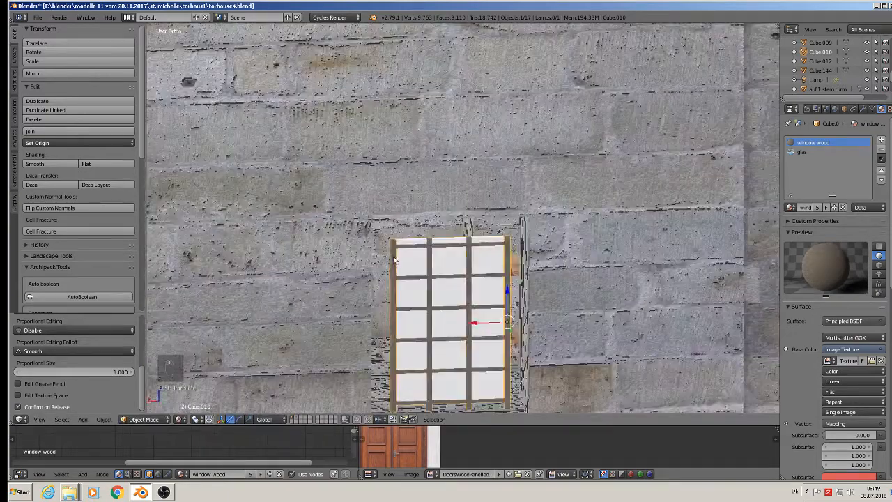
{"action": "middle_click_drag", "start_coordinate": [392, 258], "coordinate": [363, 169], "text": "shift"}
{"action": "left_click_drag", "start_coordinate": [442, 236], "coordinate": [439, 237]}
{"action": "left_click", "coordinate": [439, 237]}
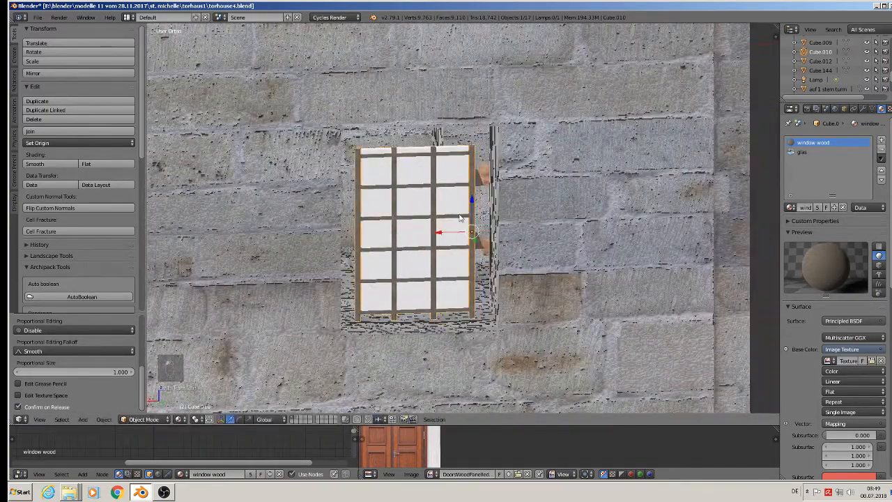
- Enlarge the lower window copy about 1.2 times and adjust its height and X position to cover the opening
{"action": "left_click_drag", "start_coordinate": [477, 213], "coordinate": [471, 197]}
{"action": "key", "text": "s"}
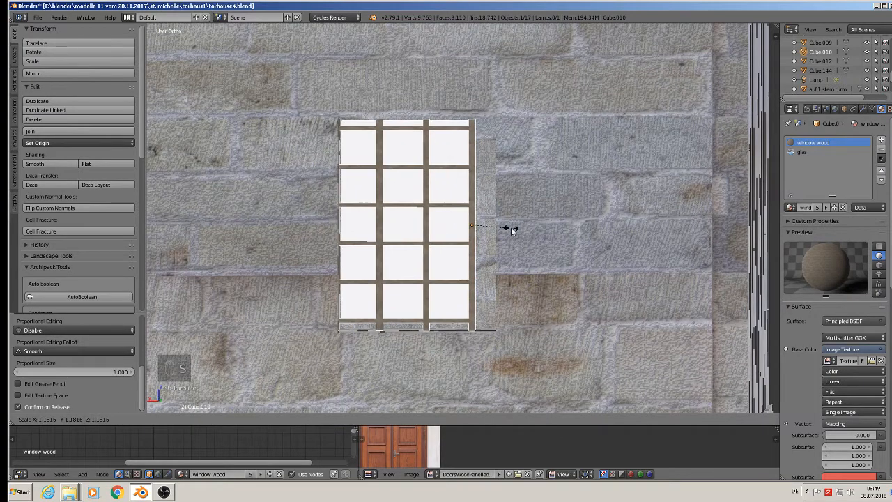
{"action": "left_click", "coordinate": [515, 228]}
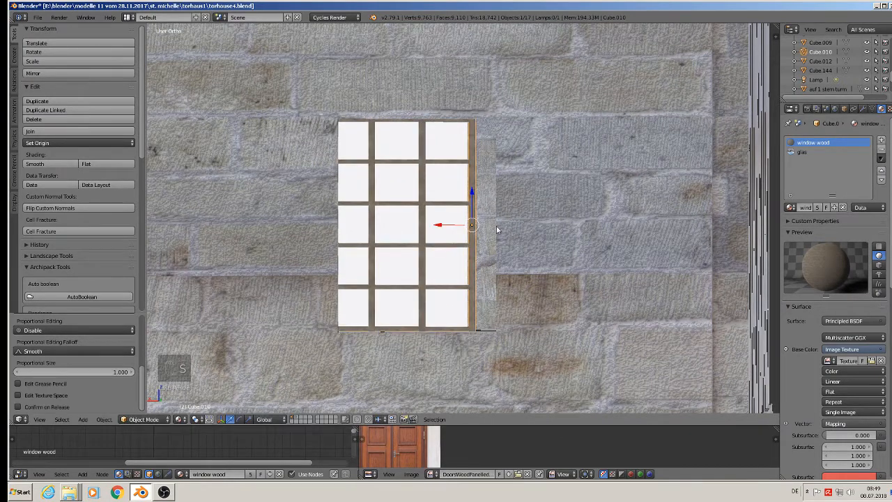
{"action": "left_click_drag", "start_coordinate": [449, 224], "coordinate": [465, 227]}
- Join the four fitted windows and the gatehouse into one object and shift it slightly along X
{"action": "middle_click_drag", "start_coordinate": [466, 233], "coordinate": [566, 228]}
{"action": "scroll", "coordinate": [500, 258], "scroll_direction": "down", "scroll_amount": 8}
{"action": "scroll", "coordinate": [566, 229], "scroll_direction": "down", "scroll_amount": 3}
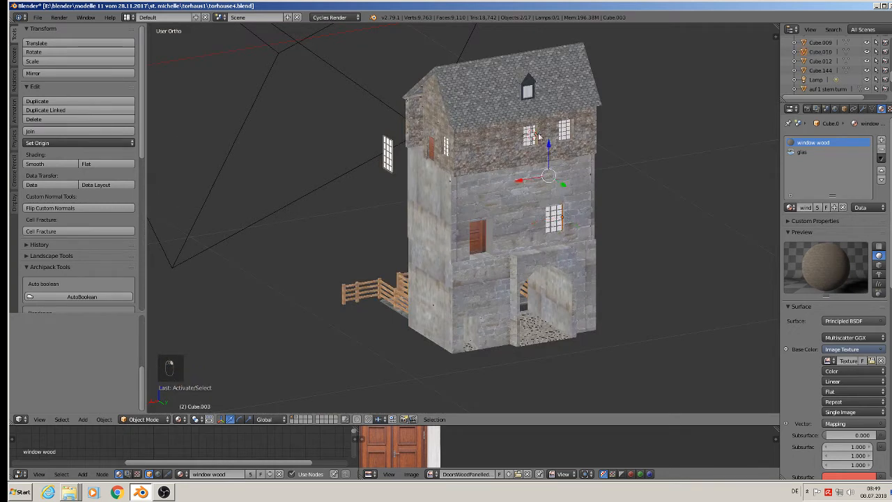
{"action": "right_click", "coordinate": [447, 149]}
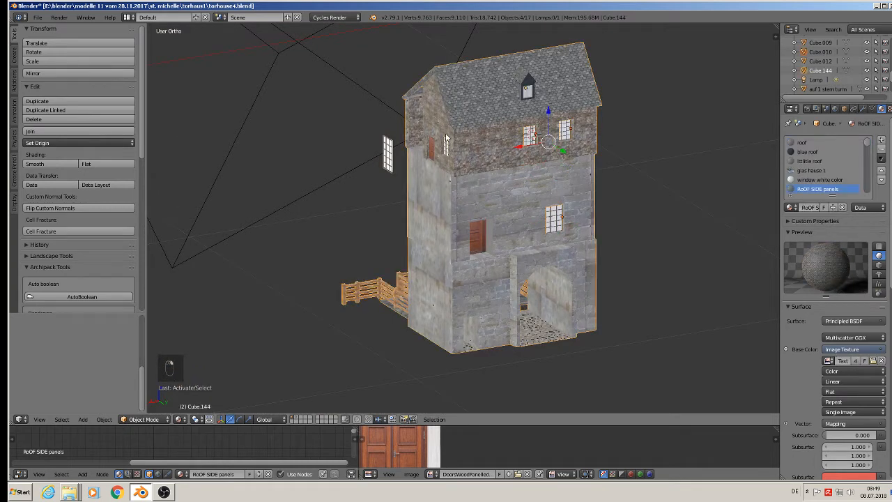
{"action": "right_click", "coordinate": [447, 149]}
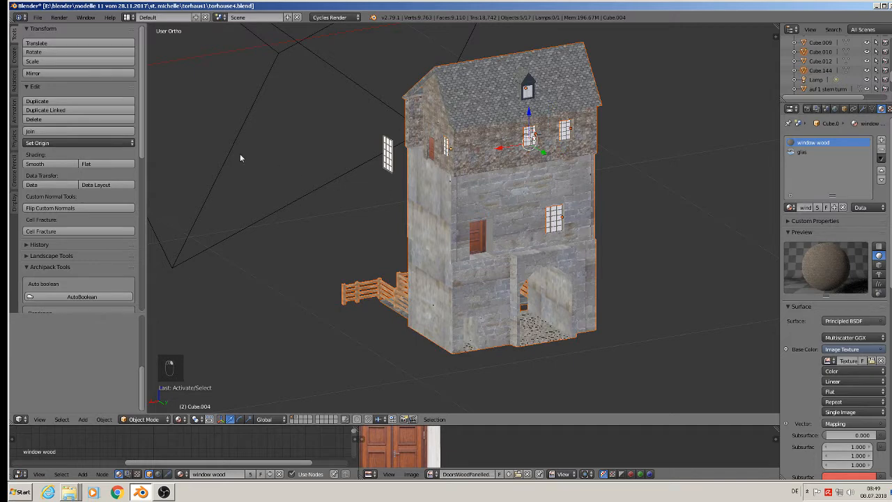
{"action": "left_click", "coordinate": [61, 131]}
{"action": "middle_click_drag", "start_coordinate": [332, 192], "coordinate": [411, 168]}
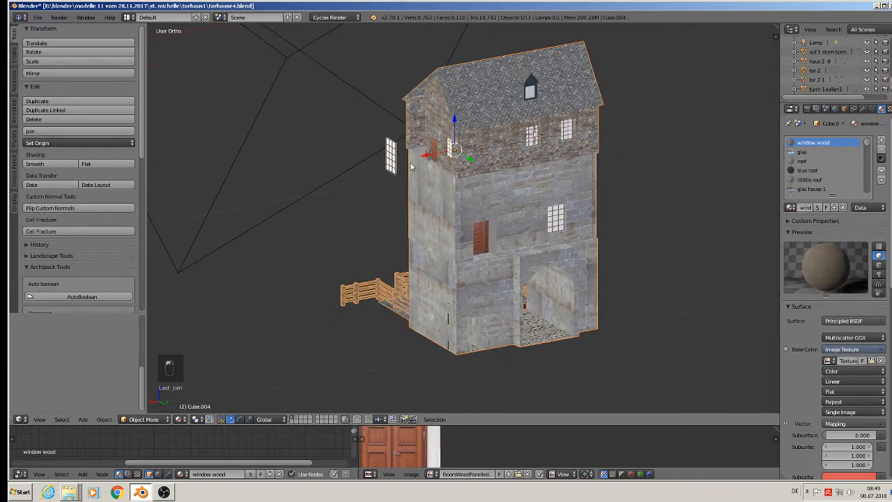
{"action": "left_click_drag", "start_coordinate": [426, 157], "coordinate": [399, 163]}
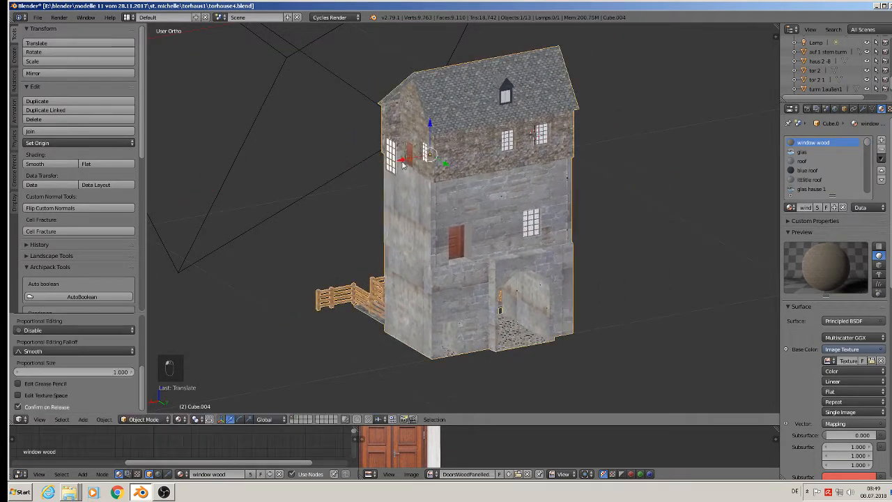
- Examine the reference photos in front view for the window openings on the gatehouse's front facade
{"action": "middle_click_drag", "start_coordinate": [398, 163], "coordinate": [509, 154]}
{"action": "scroll", "coordinate": [509, 152], "scroll_direction": "up", "scroll_amount": 2}
{"action": "scroll", "coordinate": [420, 218], "scroll_direction": "down", "scroll_amount": 6}
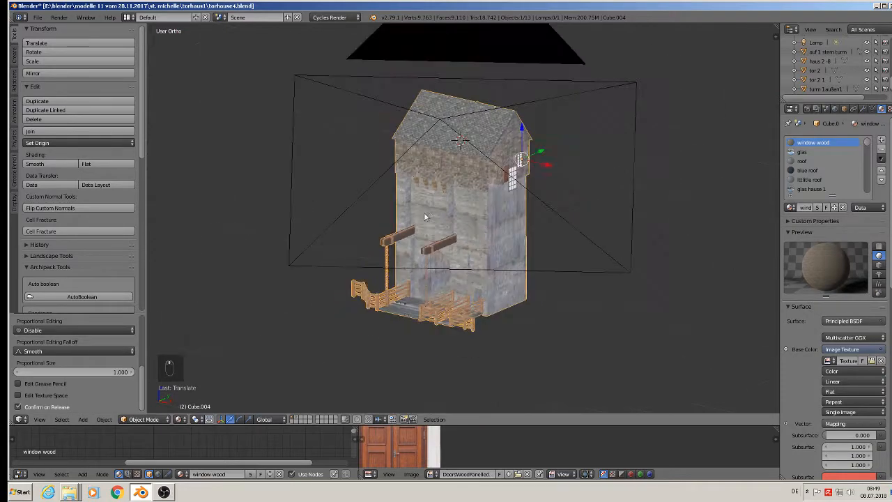
{"action": "key", "text": "KP_1"}
{"action": "scroll", "coordinate": [449, 207], "scroll_direction": "down", "scroll_amount": 4}
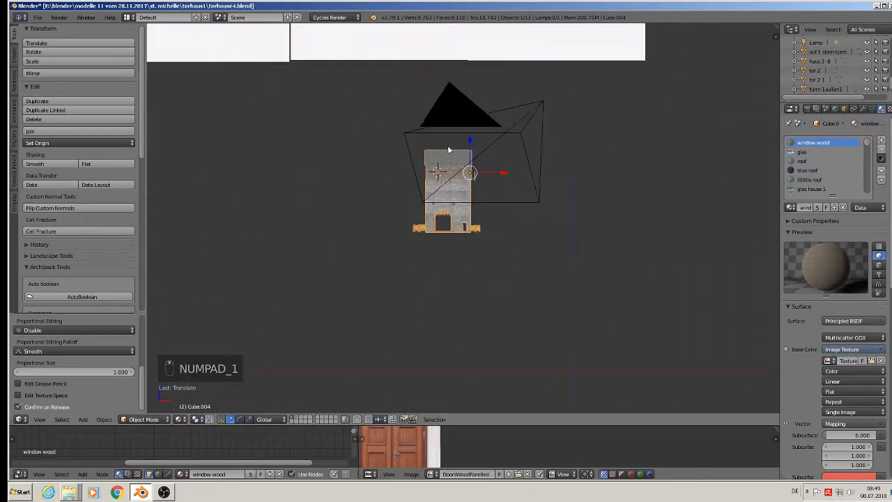
{"action": "middle_click_drag", "start_coordinate": [348, 90], "coordinate": [490, 241], "text": "shift"}
{"action": "scroll", "coordinate": [490, 242], "scroll_direction": "up", "scroll_amount": 5}
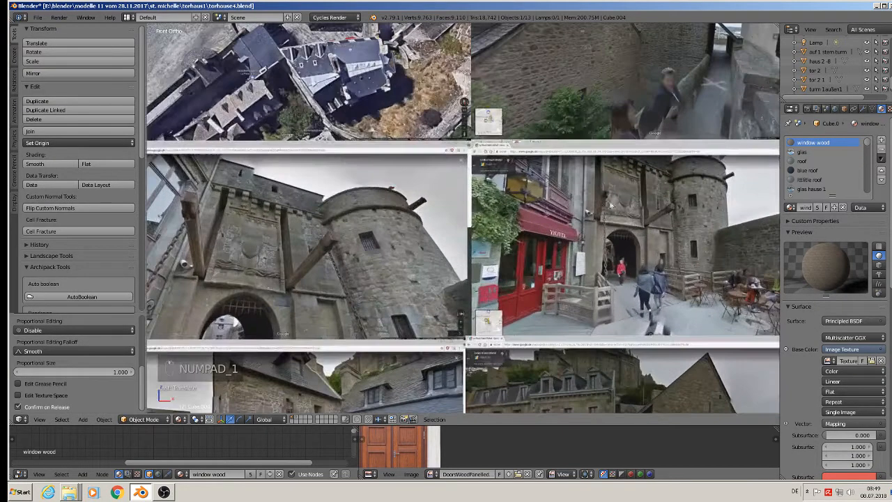
{"action": "scroll", "coordinate": [279, 202], "scroll_direction": "up", "scroll_amount": 6}
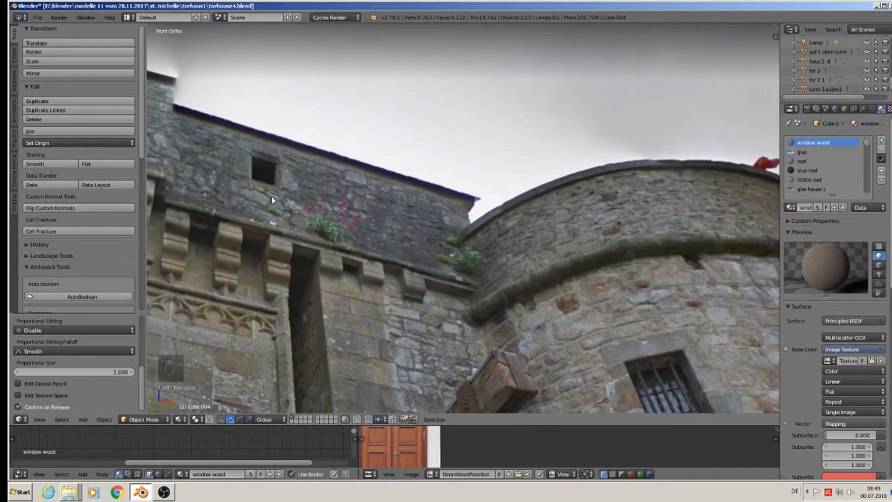
{"action": "scroll", "coordinate": [271, 195], "scroll_direction": "down", "scroll_amount": 10}
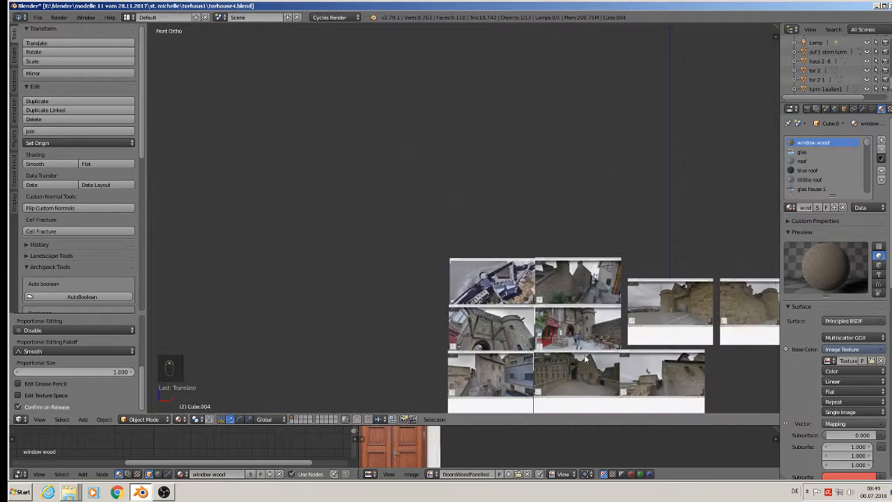
{"action": "middle_click_drag", "start_coordinate": [586, 359], "coordinate": [462, 119], "text": "shift"}
{"action": "scroll", "coordinate": [471, 165], "scroll_direction": "up", "scroll_amount": 7}
{"action": "middle_click_drag", "start_coordinate": [580, 371], "coordinate": [532, 159], "text": "shift"}
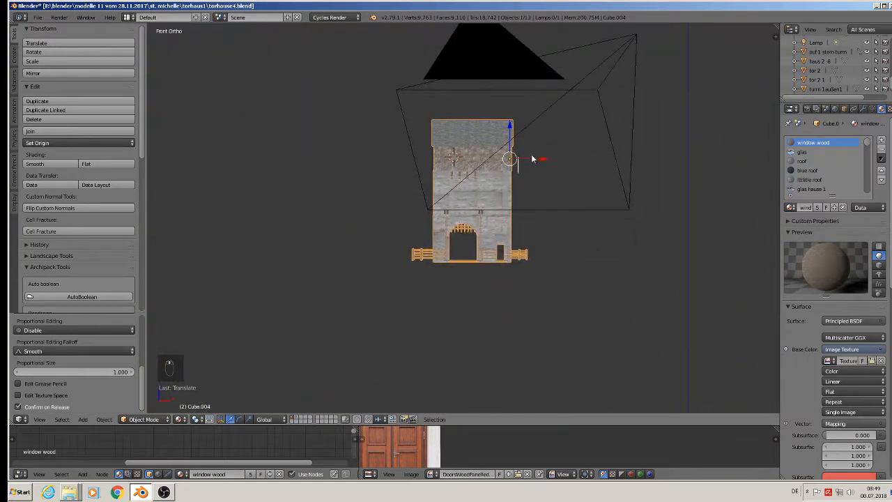
- Move the leftover large window beside the gable to layer 2
{"action": "scroll", "coordinate": [532, 159], "scroll_direction": "up", "scroll_amount": 4}
{"action": "right_click", "coordinate": [510, 184]}
{"action": "middle_click_drag", "start_coordinate": [521, 193], "coordinate": [486, 202]}
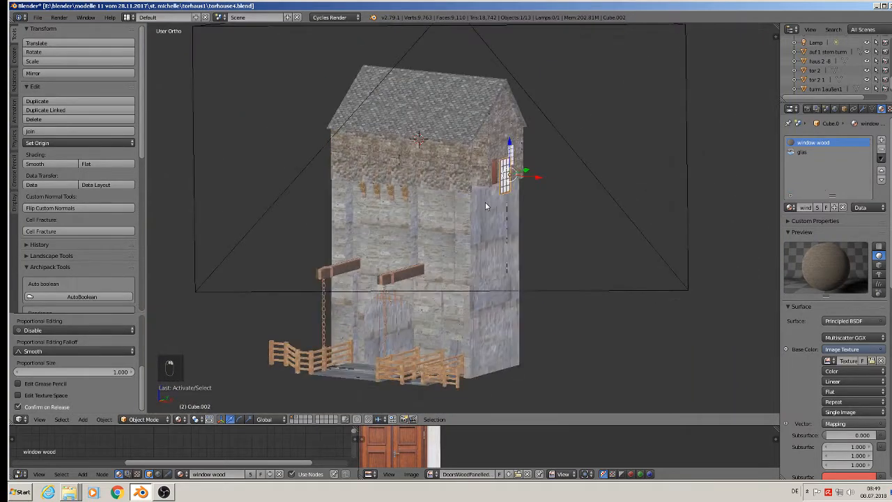
{"action": "key", "text": "m"}
{"action": "left_click", "coordinate": [565, 219]}
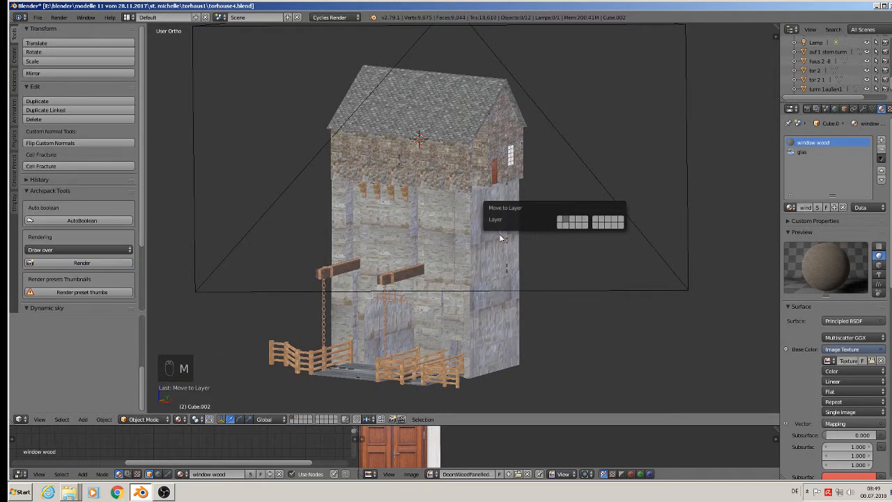
- Inspect the gatehouse from front and back in Rendered viewport shading and return to Material shading
{"action": "middle_click_drag", "start_coordinate": [433, 235], "coordinate": [391, 244]}
{"action": "middle_click_drag", "start_coordinate": [407, 270], "coordinate": [488, 249]}
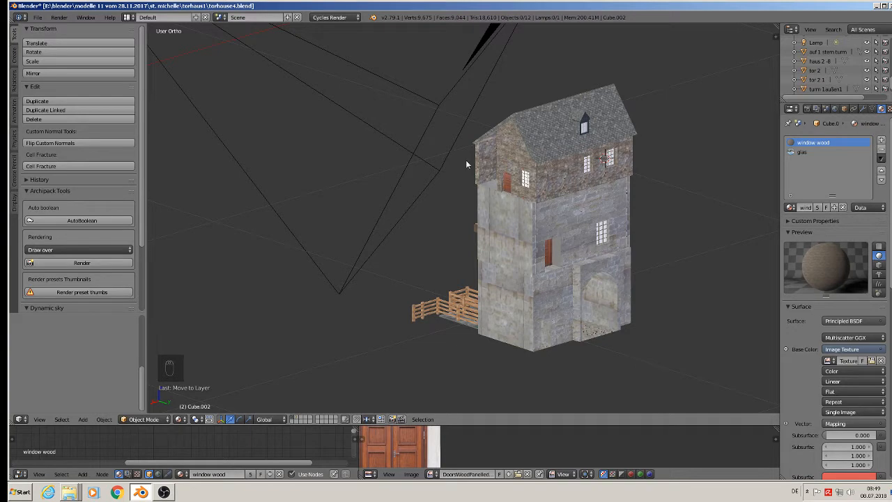
{"action": "middle_click_drag", "start_coordinate": [465, 211], "coordinate": [589, 234]}
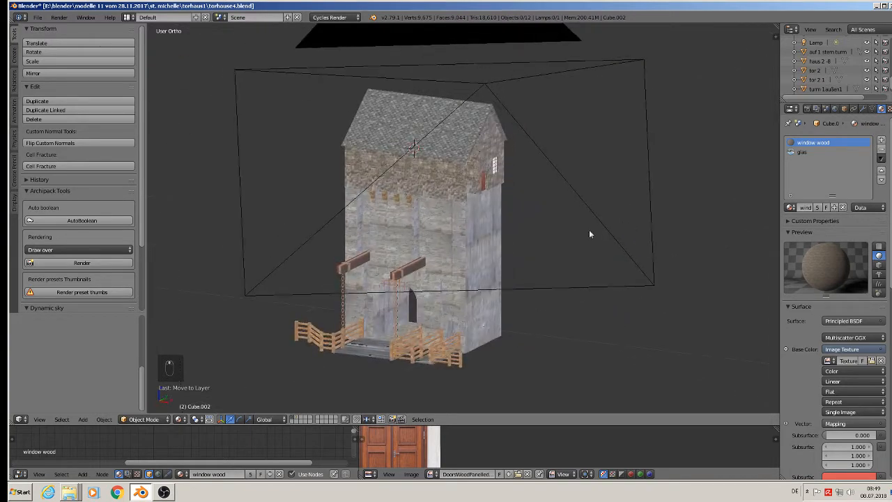
{"action": "left_click", "coordinate": [179, 419]}
{"action": "left_click", "coordinate": [207, 357]}
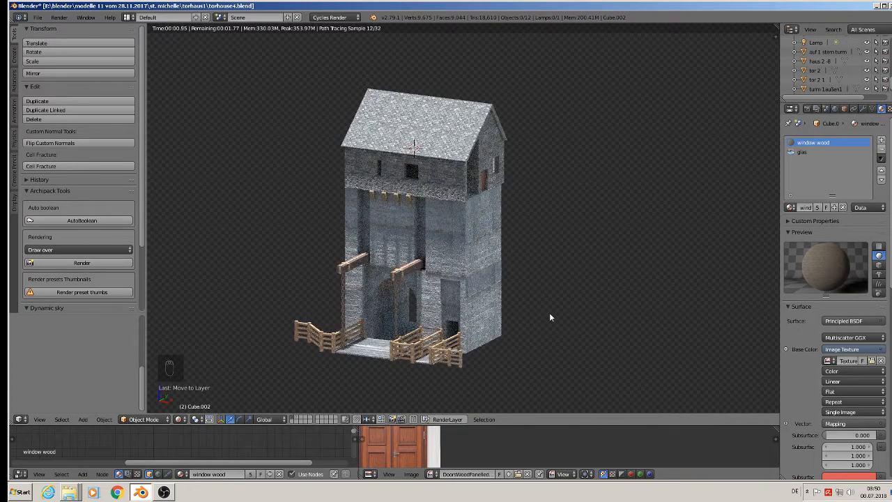
{"action": "scroll", "coordinate": [549, 312], "scroll_direction": "up", "scroll_amount": 6}
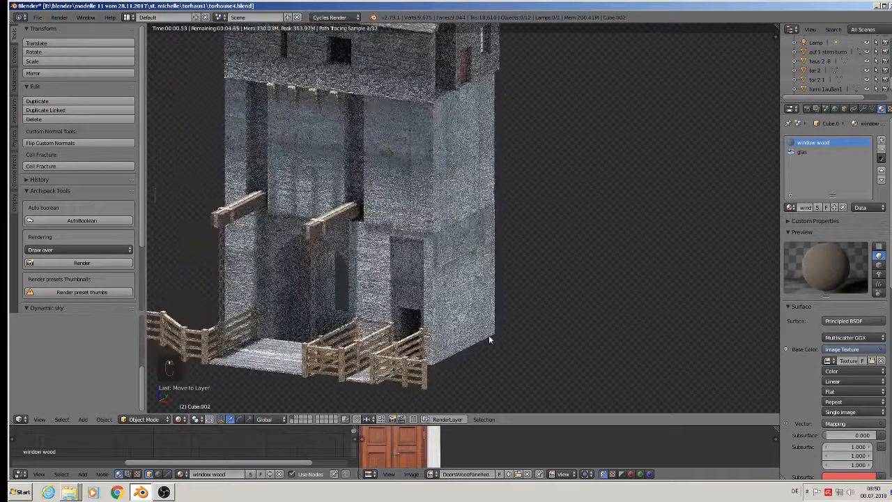
{"action": "scroll", "coordinate": [489, 334], "scroll_direction": "down", "scroll_amount": 3}
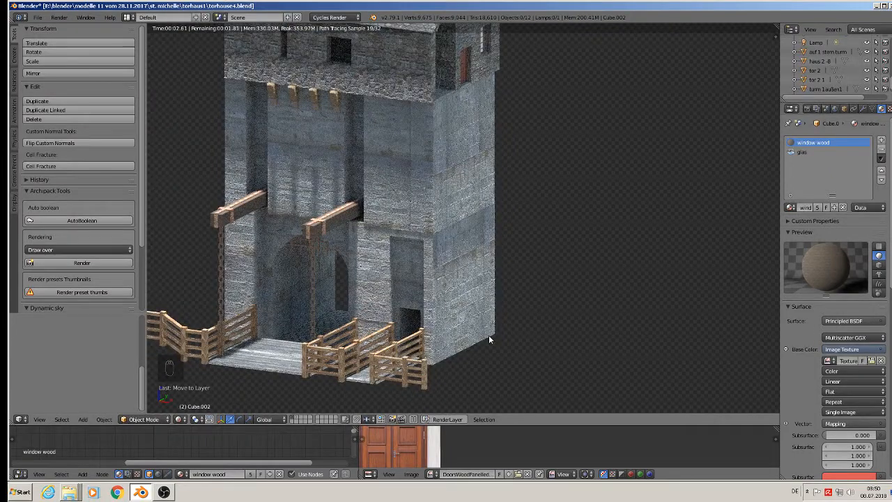
{"action": "mouse_move", "coordinate": [488, 335]}
{"action": "middle_mouse_down"}
{"action": "mouse_move", "coordinate": [492, 219]}
{"action": "mouse_move", "coordinate": [505, 198]}
{"action": "mouse_move", "coordinate": [411, 192]}
{"action": "middle_mouse_up"}
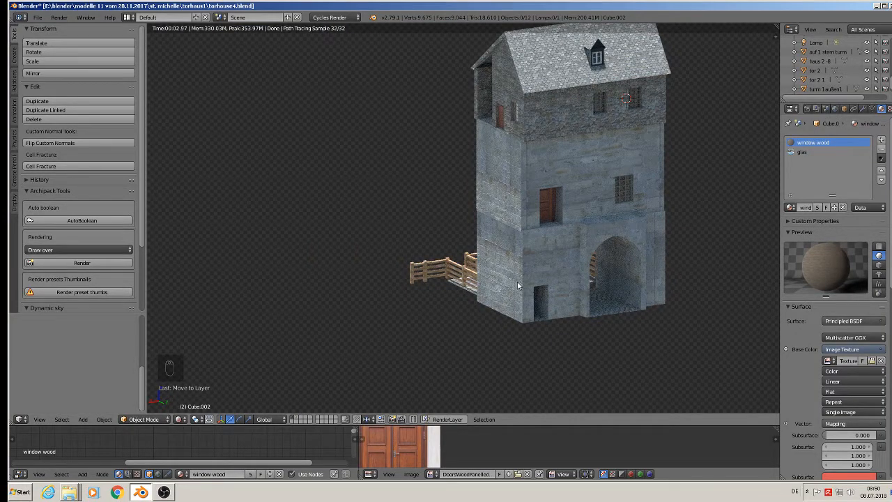
{"action": "scroll", "coordinate": [518, 285], "scroll_direction": "up", "scroll_amount": 7}
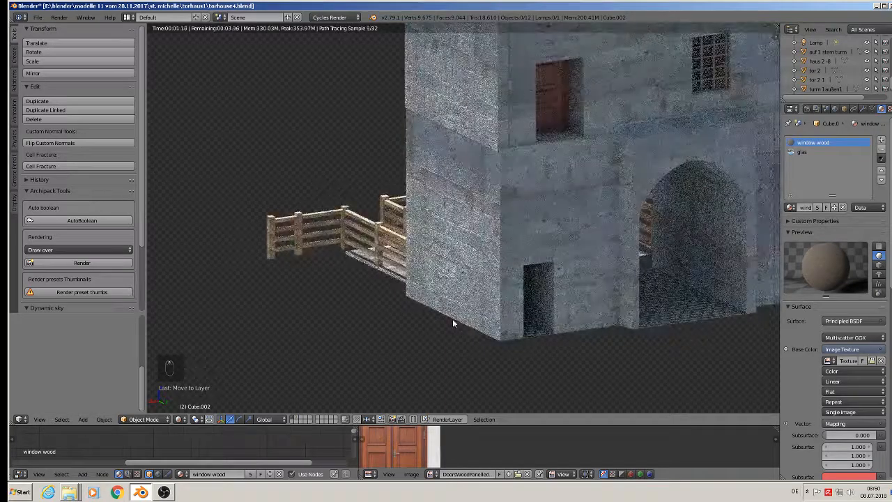
{"action": "middle_click_drag", "start_coordinate": [453, 318], "coordinate": [428, 295]}
{"action": "scroll", "coordinate": [428, 295], "scroll_direction": "down", "scroll_amount": 5}
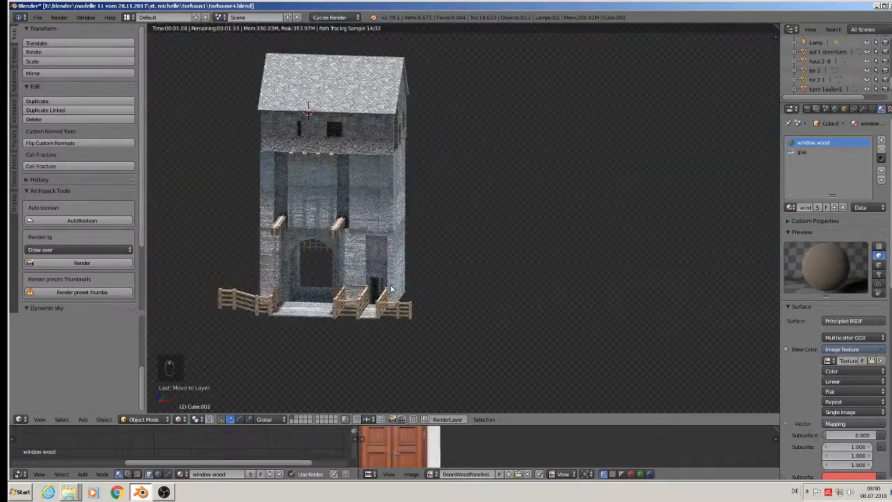
{"action": "left_click", "coordinate": [178, 419]}
{"action": "left_click", "coordinate": [195, 368]}
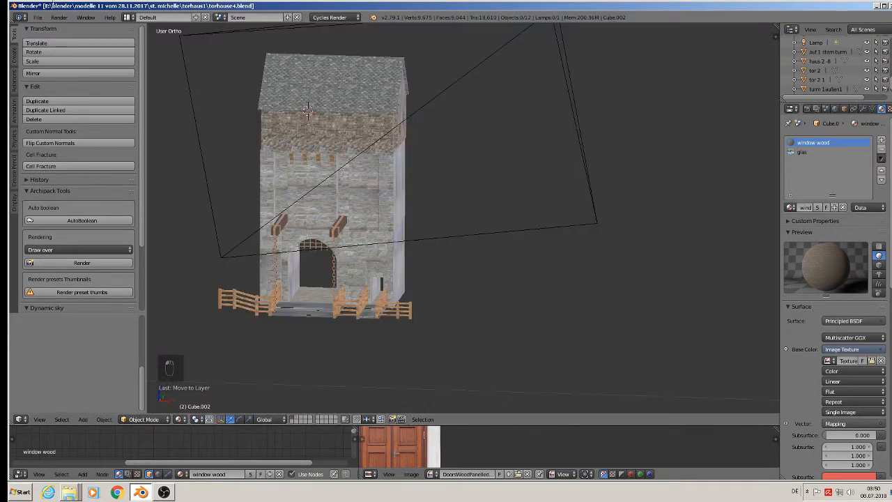
- Save torhouse4.blend and switch to OBS
{"action": "left_click", "coordinate": [40, 17]}
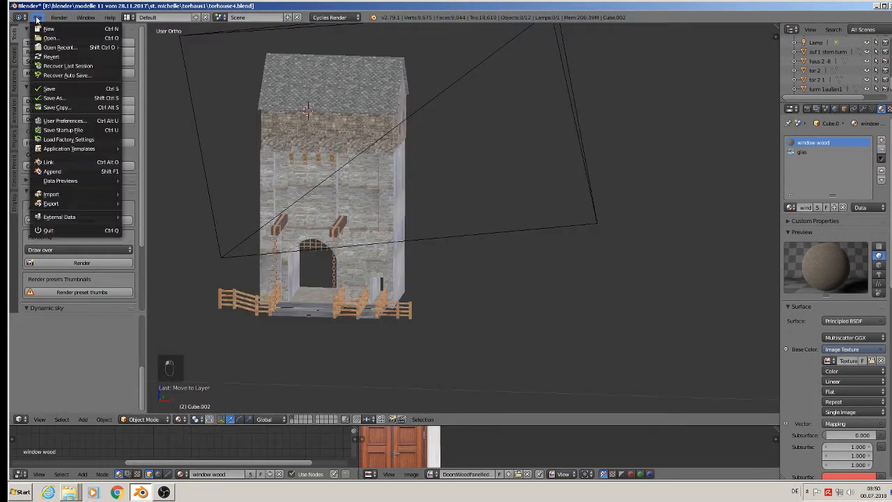
{"action": "left_click", "coordinate": [60, 90]}
{"action": "left_click", "coordinate": [163, 492]}
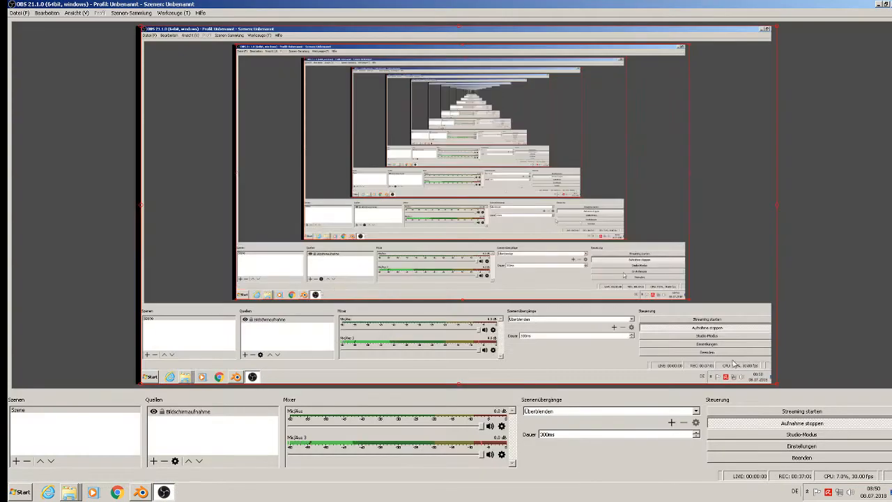